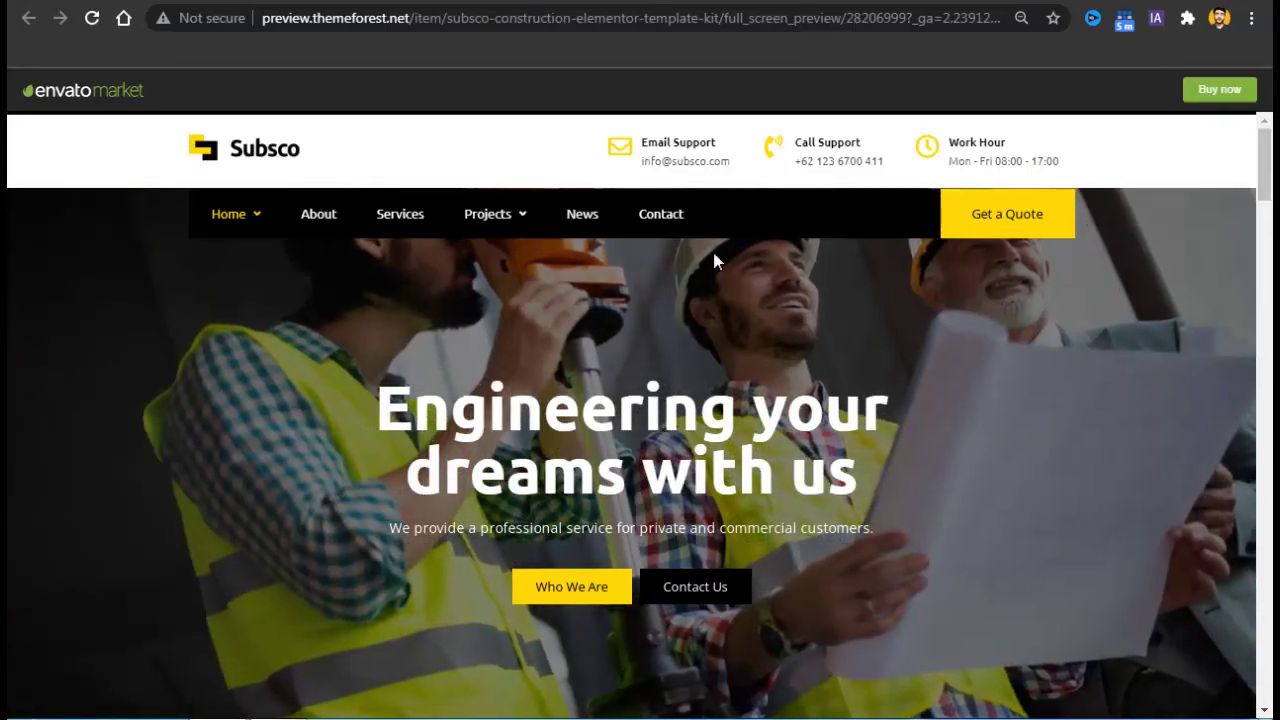
Scroll through the Subsco kit's full-screen preview from the hero section down to the footer.
{"action": "mouse_move", "coordinate": [249, 225]}
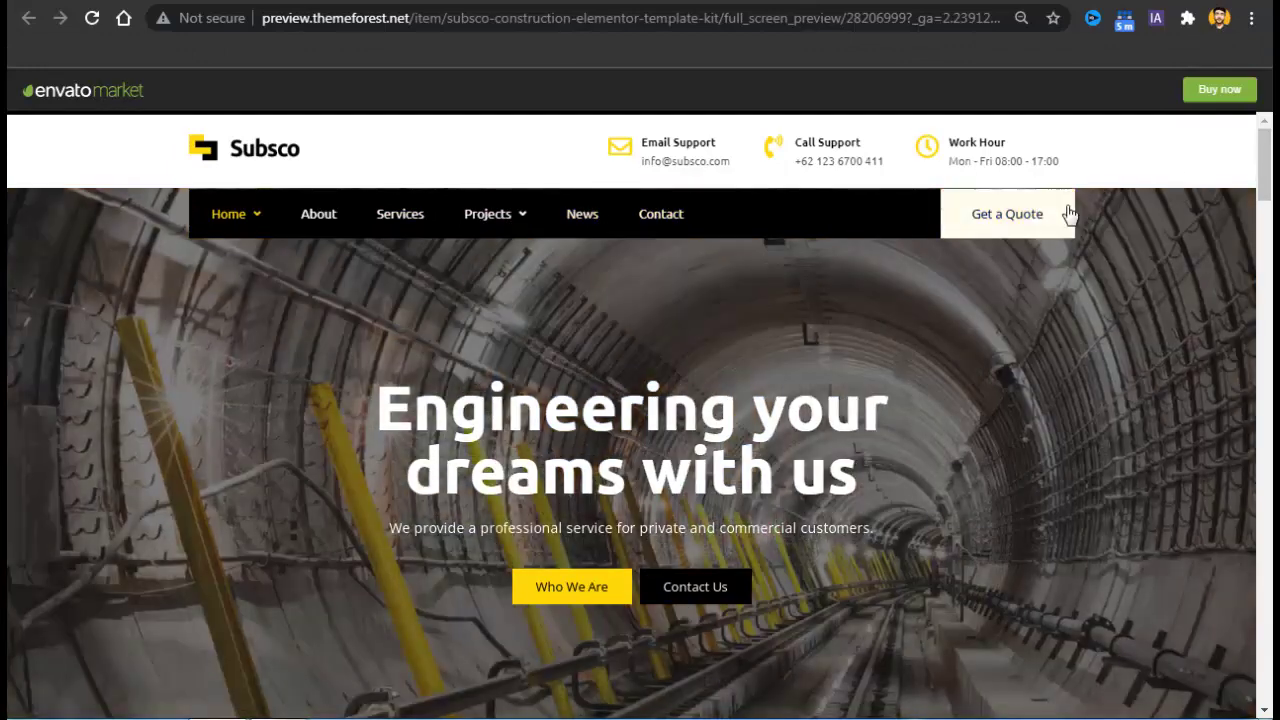
{"action": "left_click_drag", "start_coordinate": [1266, 160], "coordinate": [1261, 717]}
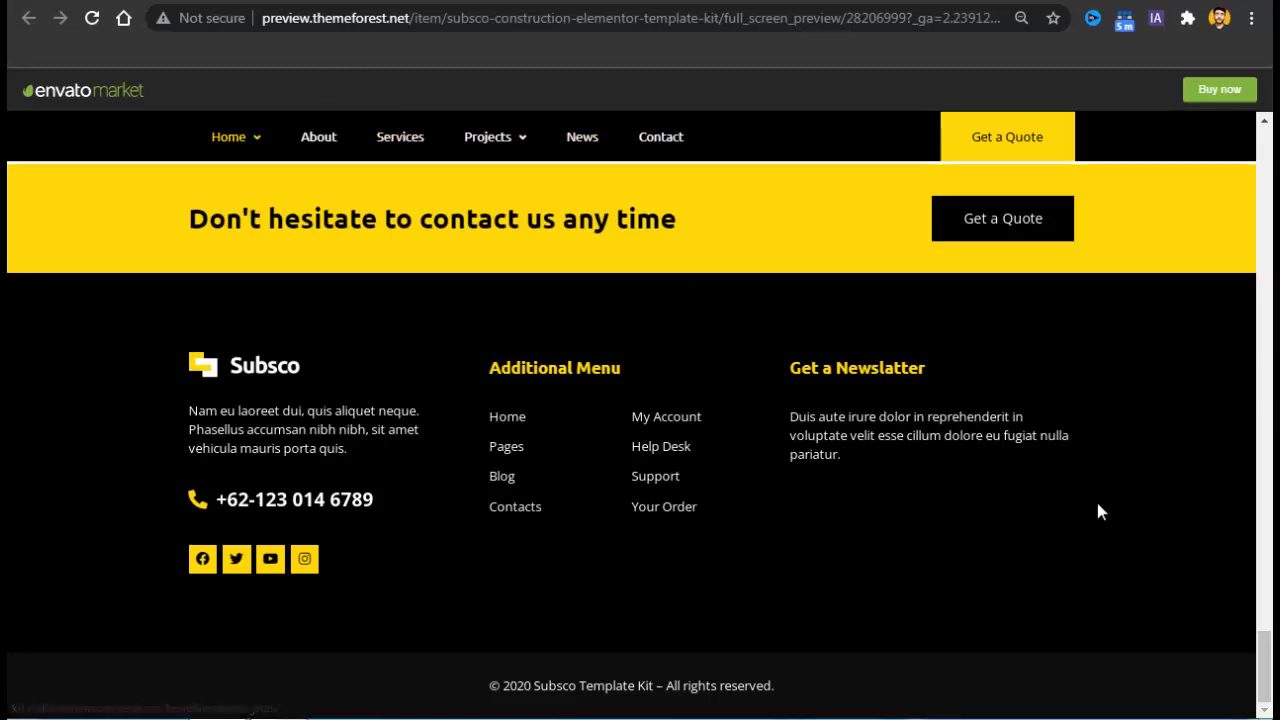
{"action": "left_click_drag", "start_coordinate": [1268, 693], "coordinate": [1268, 190]}
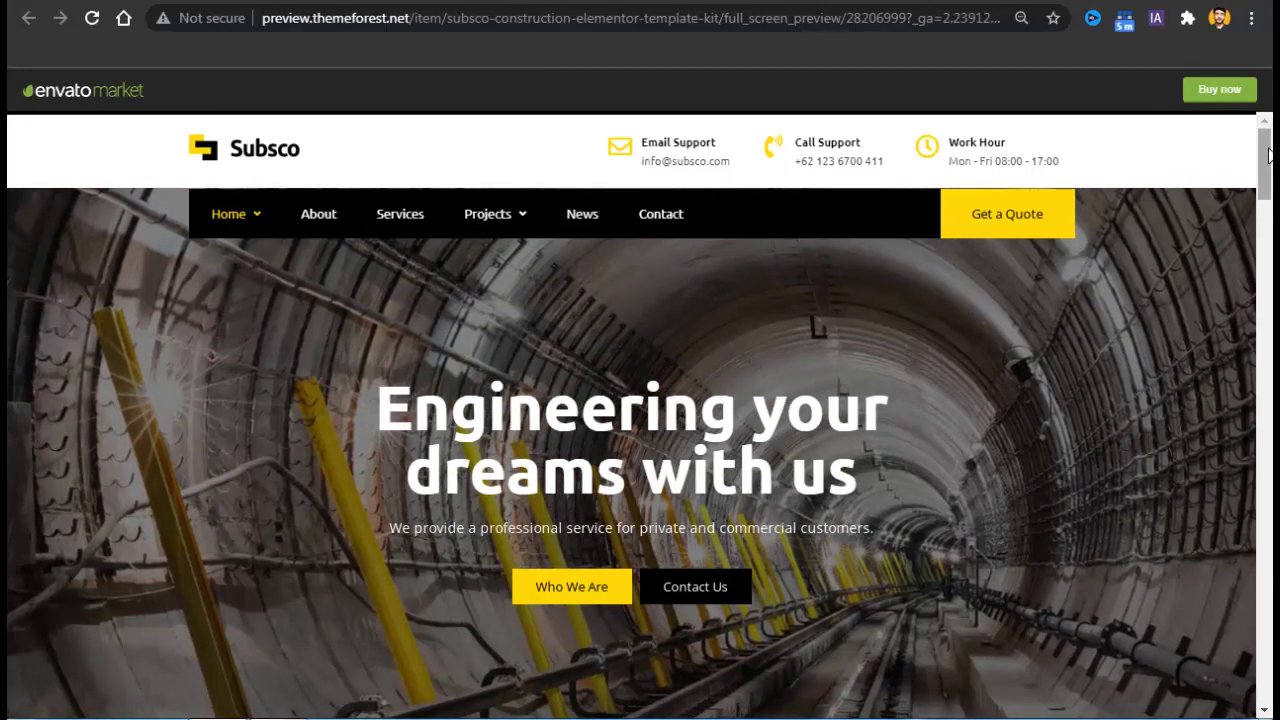
{"action": "scroll", "coordinate": [1266, 160], "scroll_direction": "down", "scroll_amount": 1}
{"action": "scroll", "coordinate": [1266, 160], "scroll_direction": "up", "scroll_amount": 1}
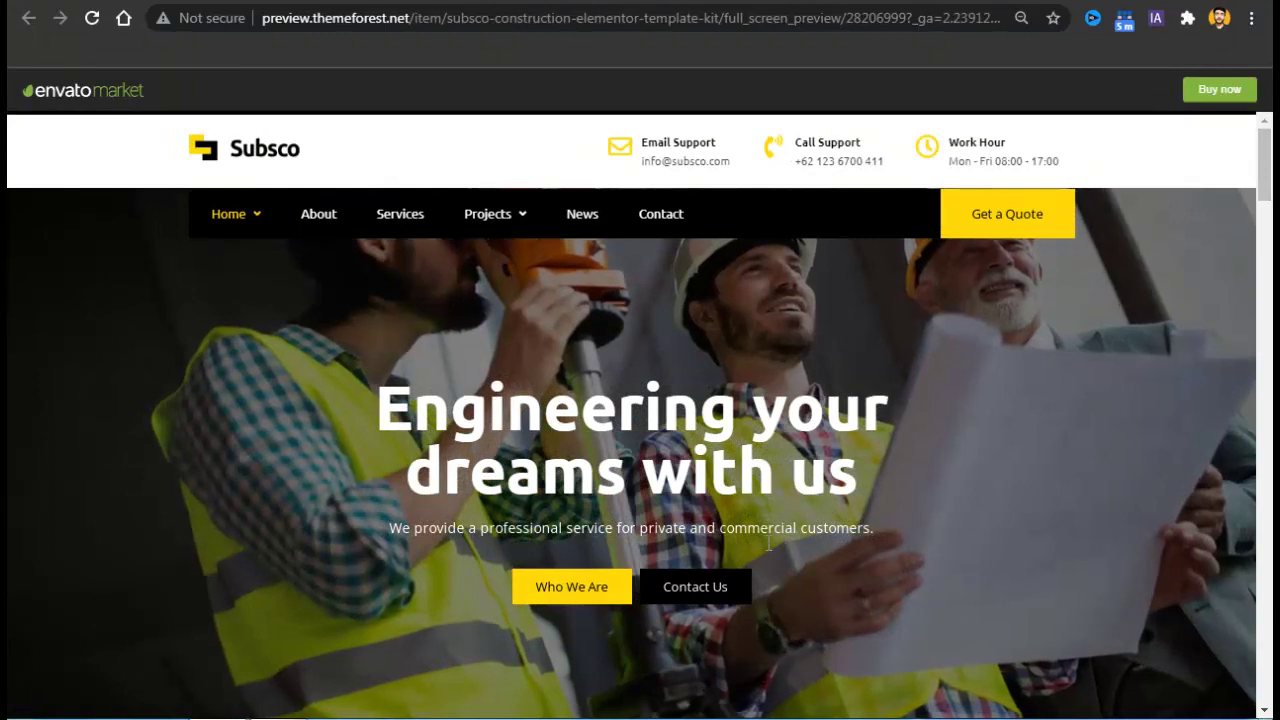
{"action": "scroll", "coordinate": [1266, 230], "scroll_direction": "down", "scroll_amount": 6}
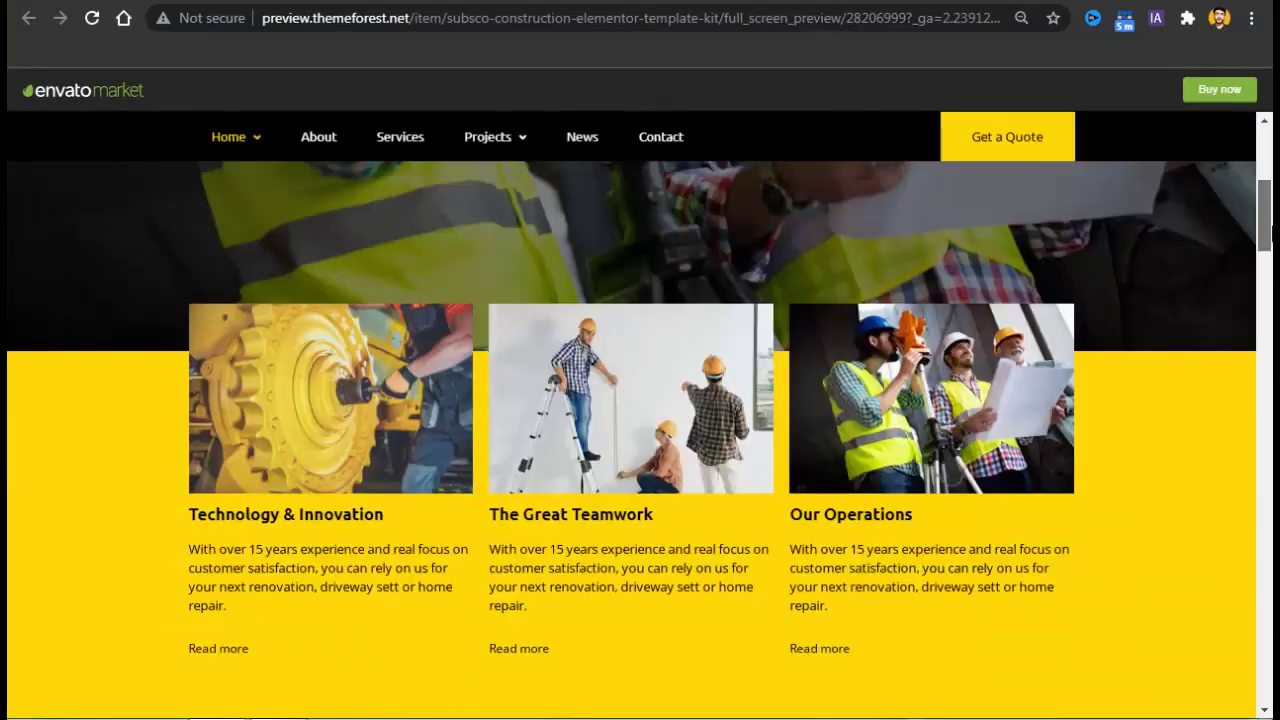
{"action": "scroll", "coordinate": [1266, 240], "scroll_direction": "up", "scroll_amount": 2}
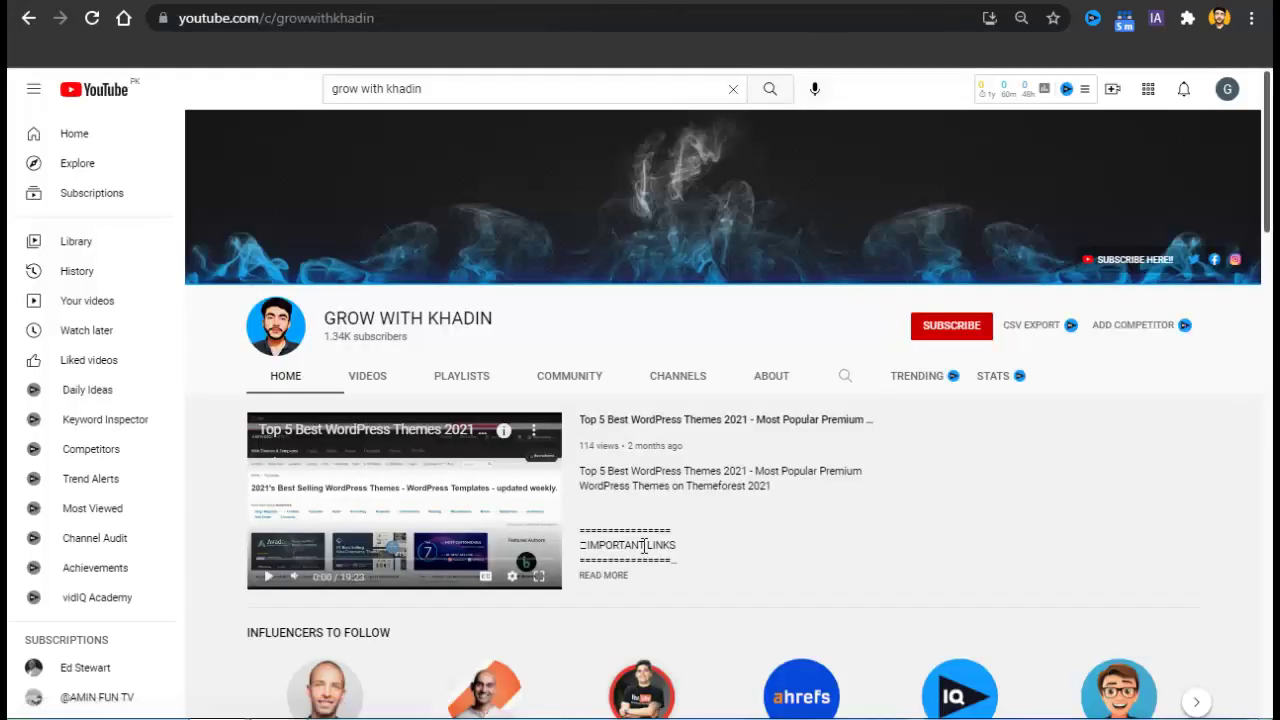
Subscribe to the YouTube channel and set its notification bell to All.
{"action": "left_click", "coordinate": [985, 333]}
{"action": "left_click", "coordinate": [988, 331]}
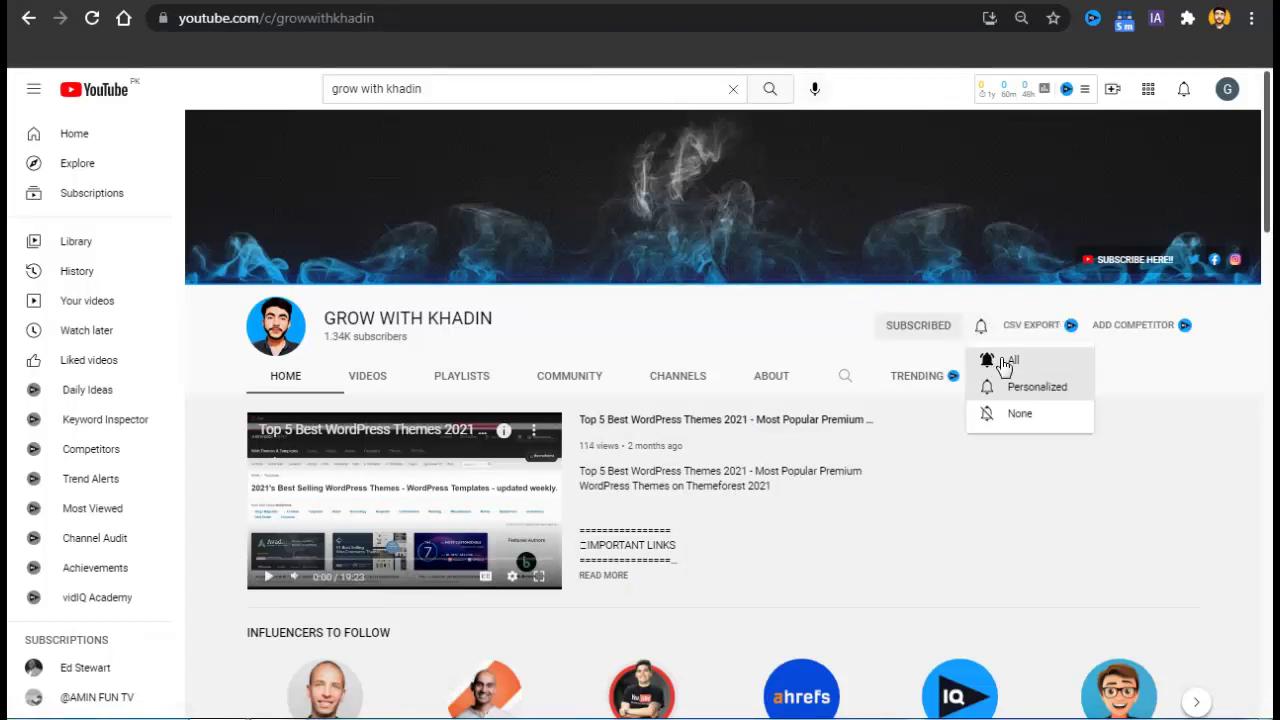
{"action": "left_click", "coordinate": [1003, 364]}
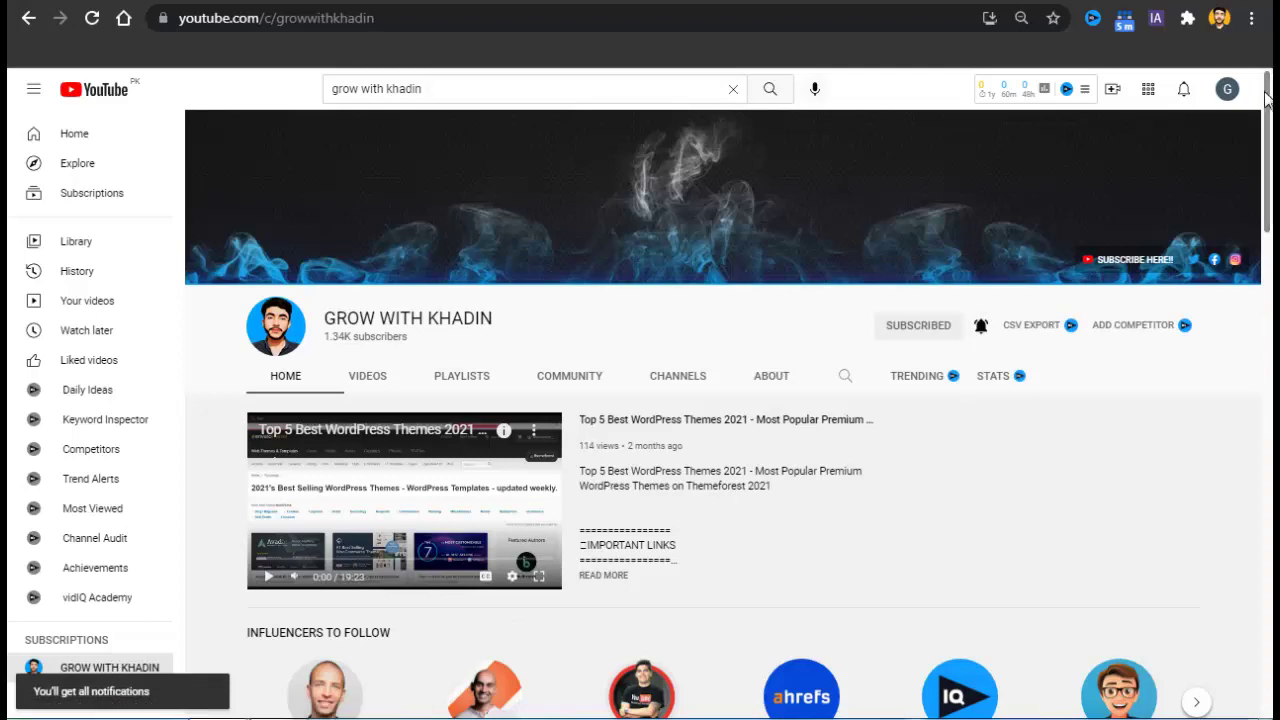
{"action": "mouse_move", "coordinate": [1268, 97]}
{"action": "left_mouse_down"}
{"action": "mouse_move", "coordinate": [1268, 230]}
{"action": "mouse_move", "coordinate": [1268, 101]}
{"action": "left_mouse_up"}
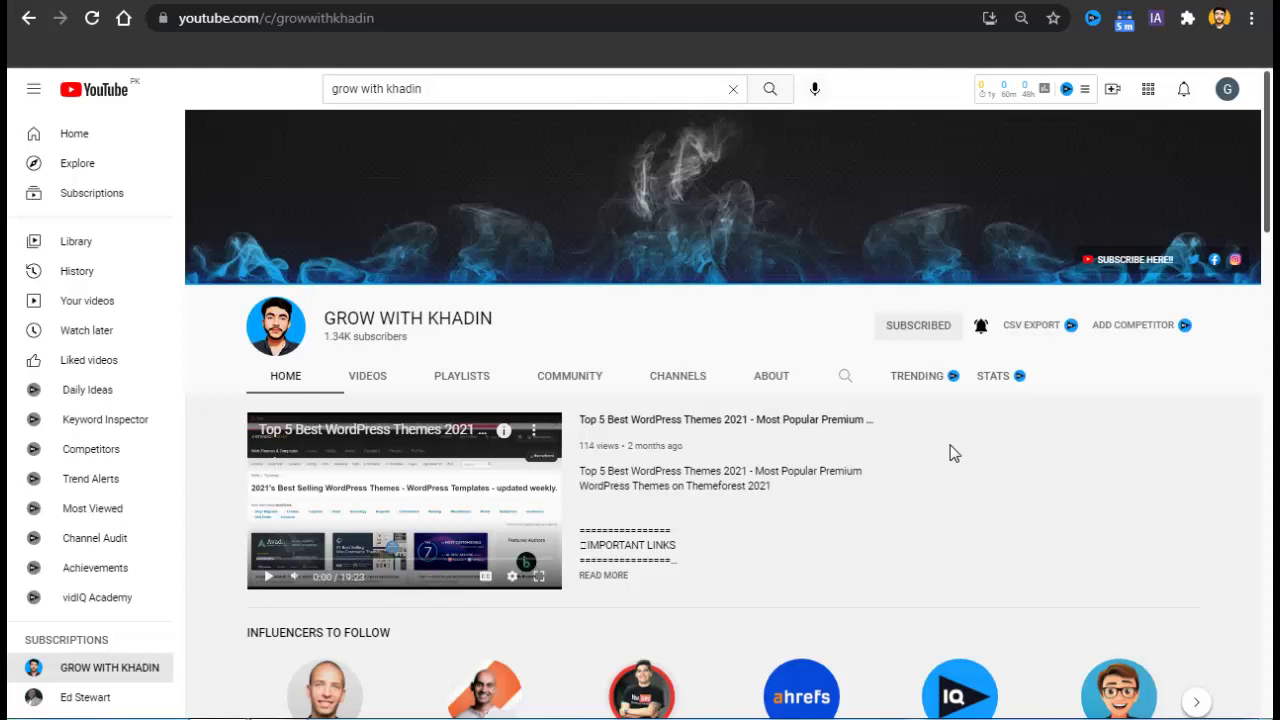
{"action": "scroll", "coordinate": [952, 453], "scroll_direction": "down", "scroll_amount": 4}
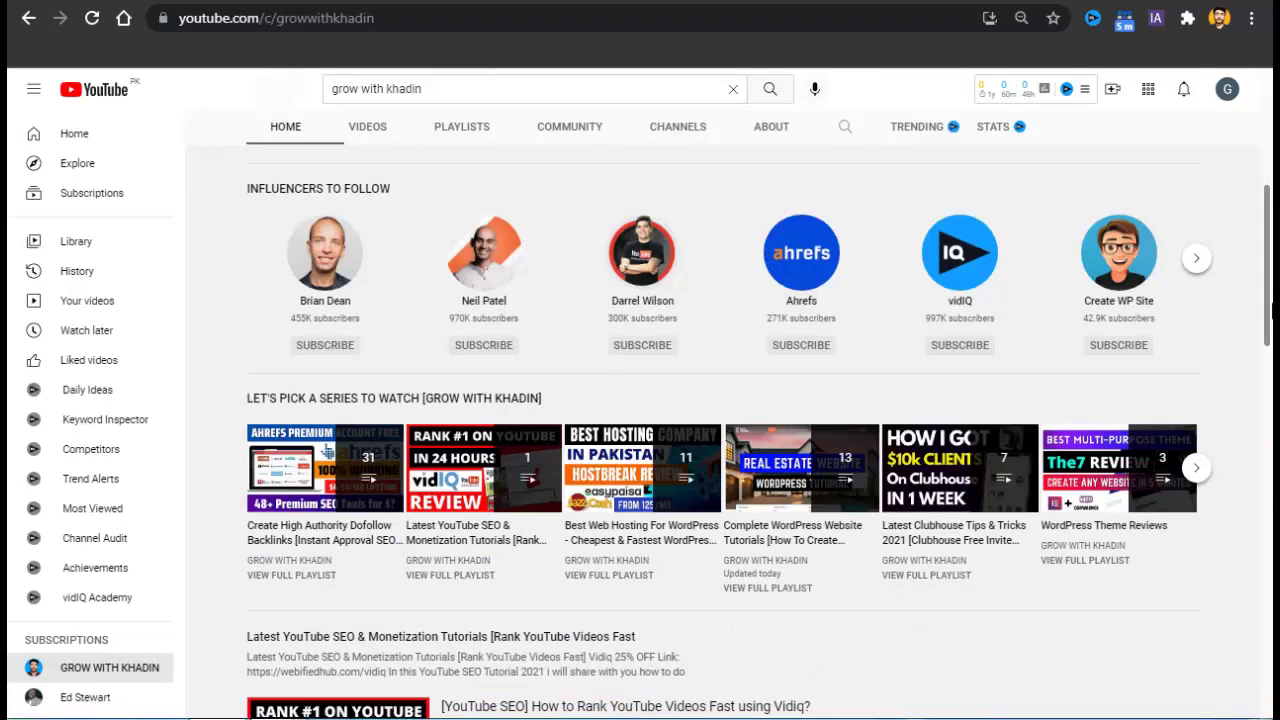
{"action": "scroll", "coordinate": [1272, 300], "scroll_direction": "up", "scroll_amount": 5}
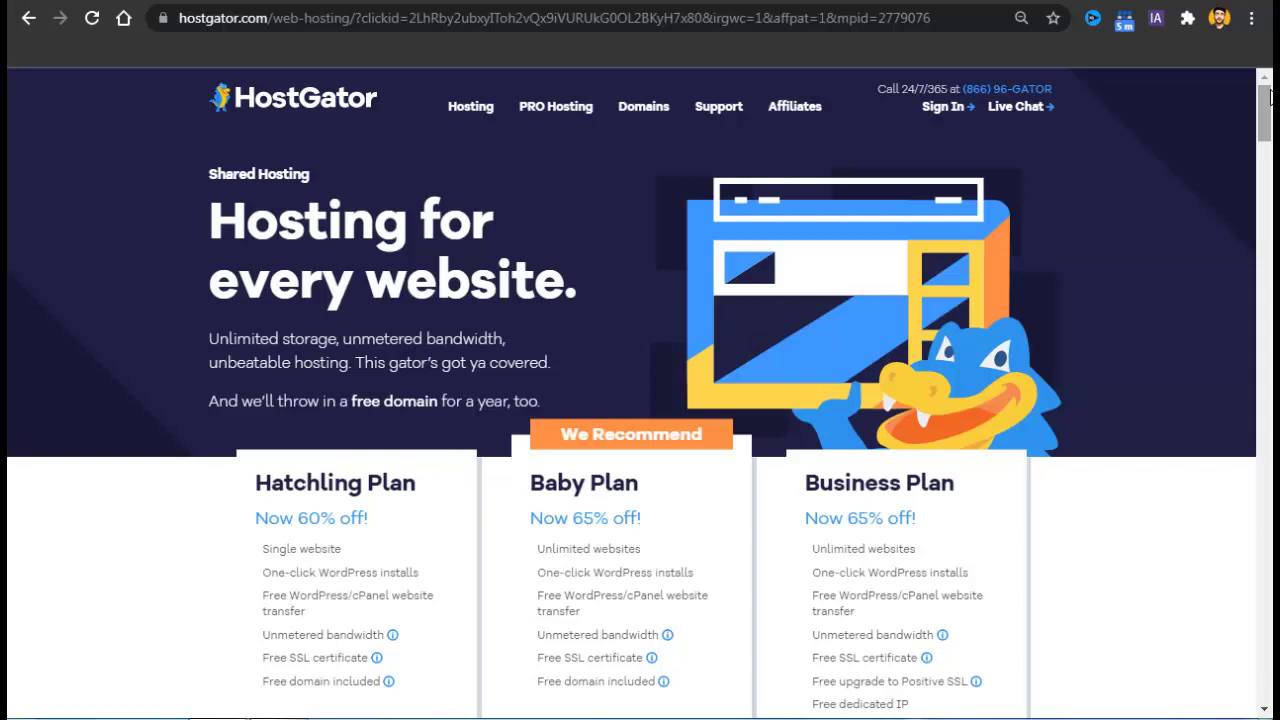
Dismiss the Windows colour-scheme prompt and load HostGator via webifiedhub.com/hostgator.
{"action": "left_click_drag", "start_coordinate": [1271, 95], "coordinate": [1271, 95]}
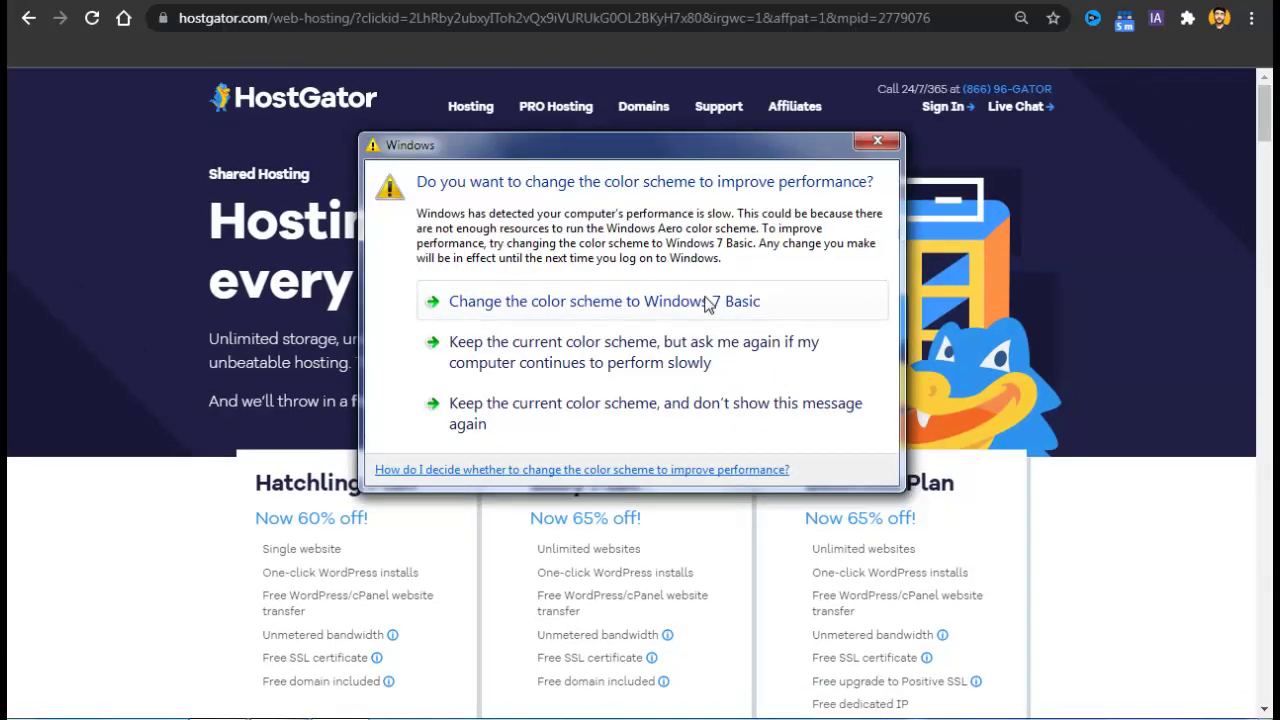
{"action": "left_click", "coordinate": [706, 302]}
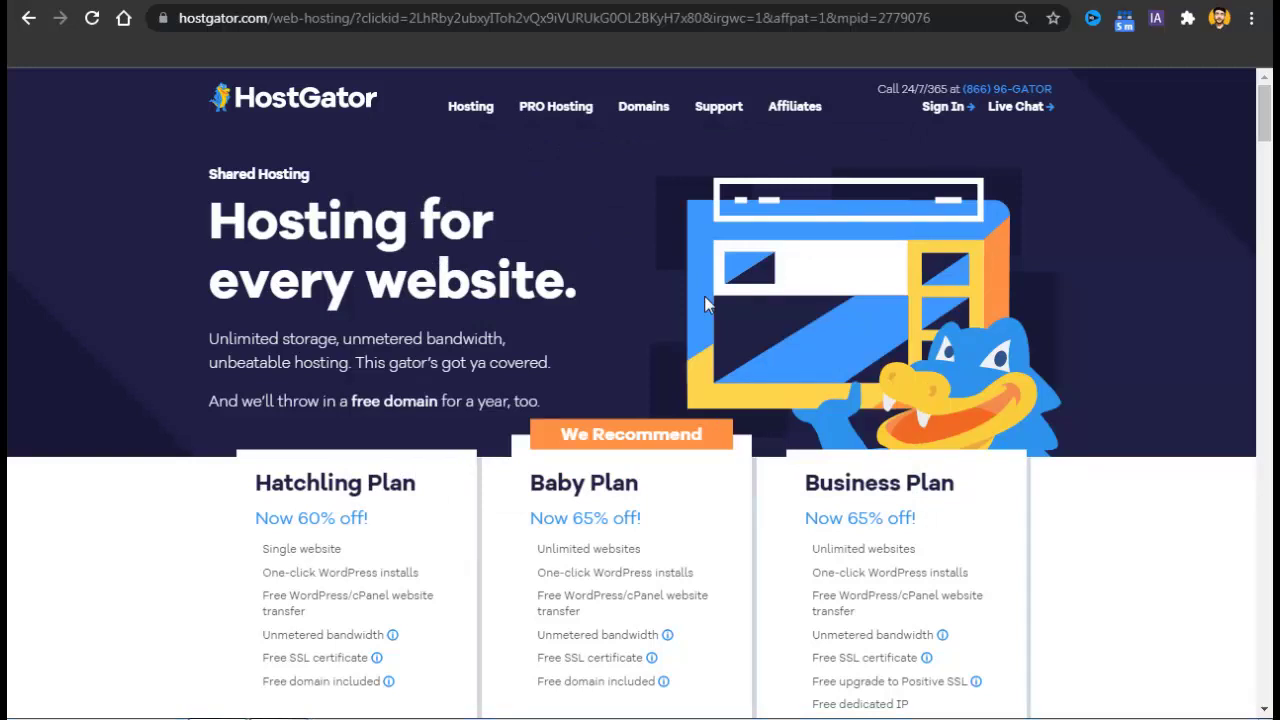
{"action": "left_click", "coordinate": [620, 18]}
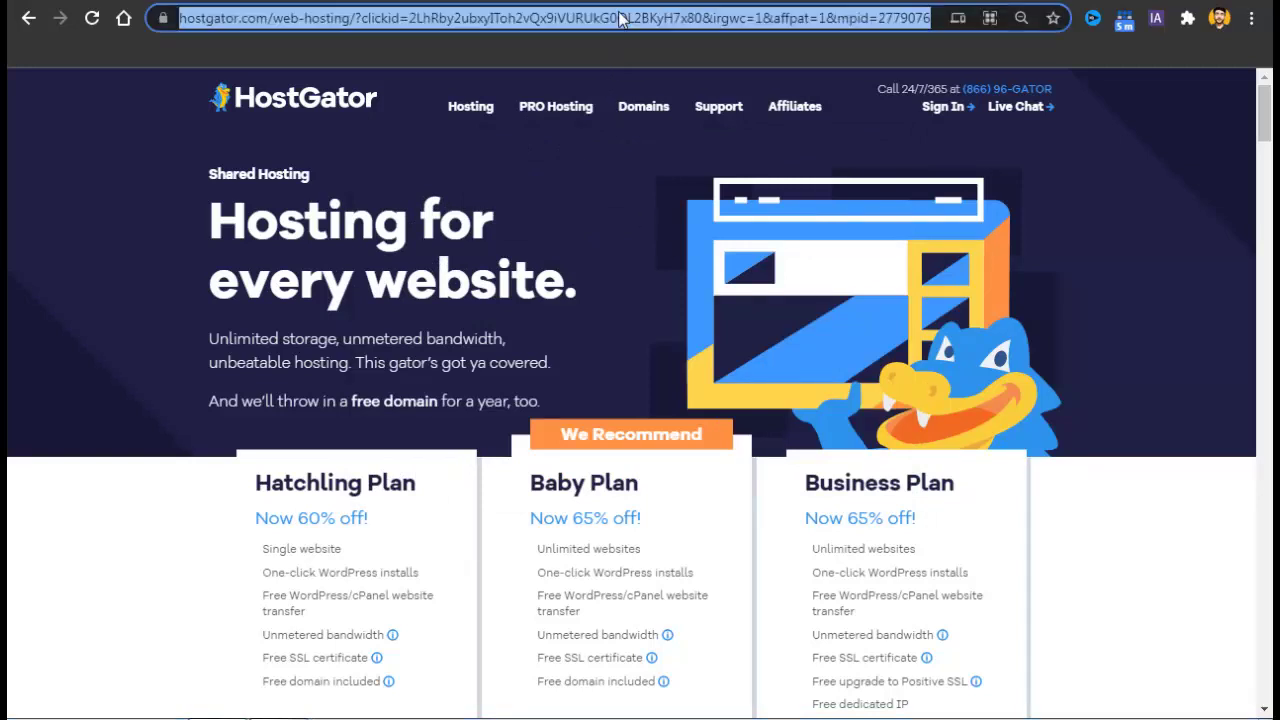
{"action": "type", "text": "webifiedhub.com"}
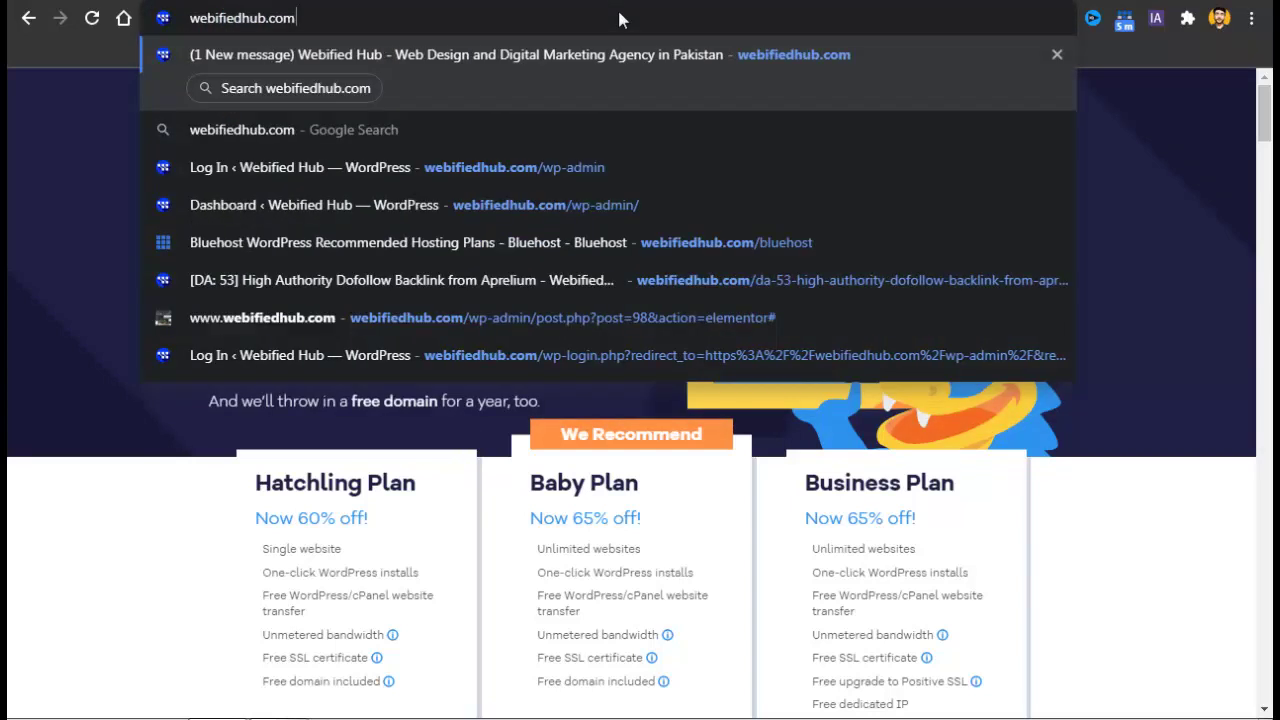
{"action": "type", "text": "/host"}
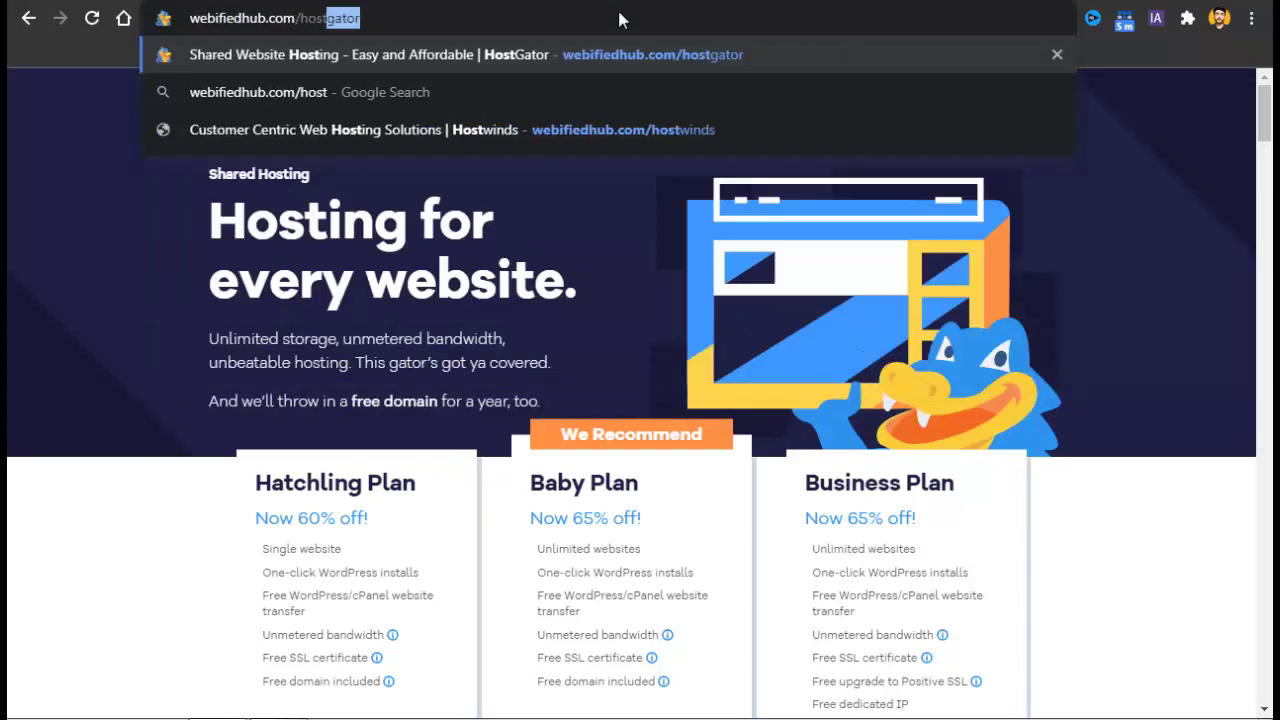
{"action": "type", "text": "gator"}
{"action": "key", "text": "Return"}
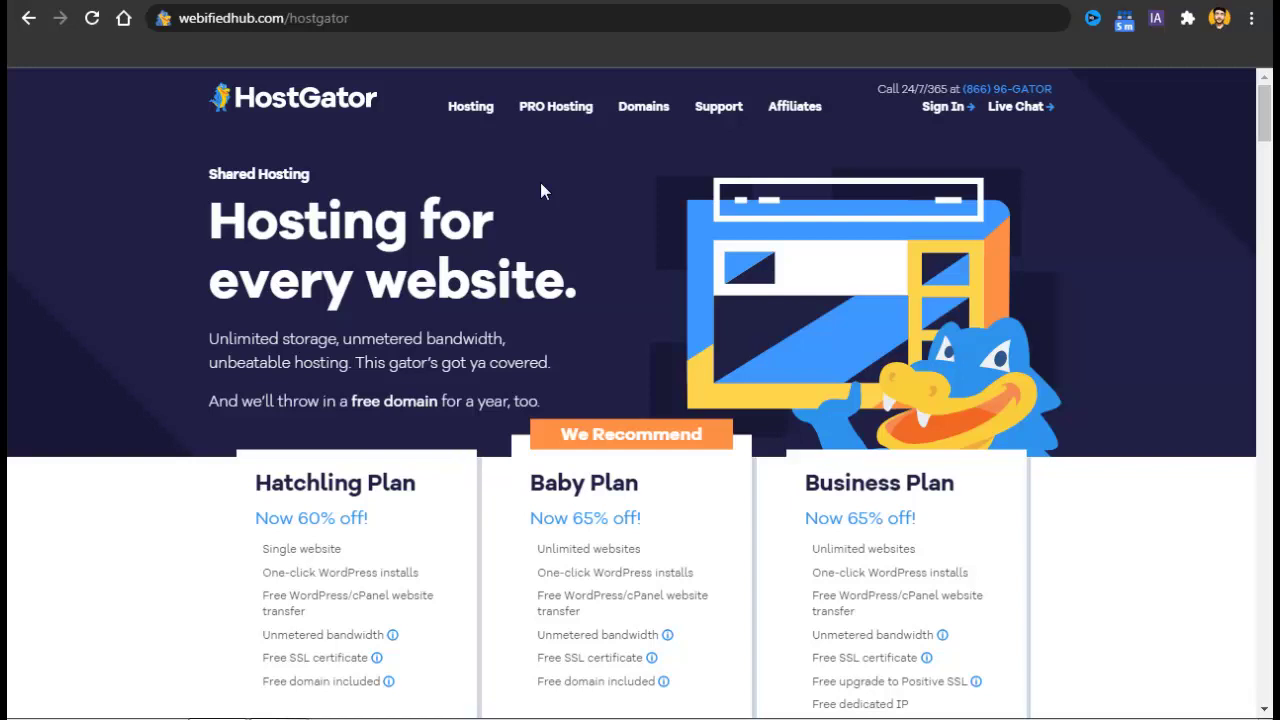
Scroll down to the Hatchling, Baby and Business plan prices and Buy now buttons.
{"action": "mouse_move", "coordinate": [1271, 108]}
{"action": "left_mouse_down"}
{"action": "mouse_move", "coordinate": [1271, 130]}
{"action": "mouse_move", "coordinate": [1271, 103]}
{"action": "left_mouse_up"}
{"action": "left_click_drag", "start_coordinate": [1268, 100], "coordinate": [1268, 131]}
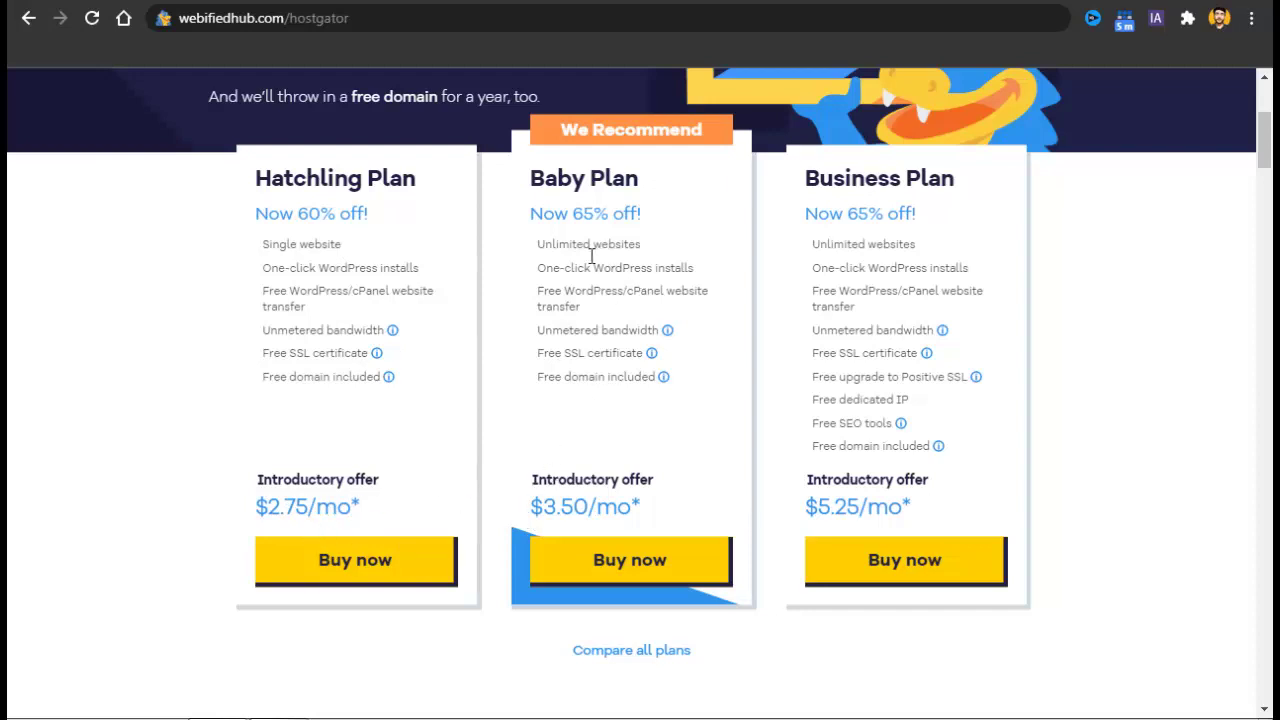
Highlight Hatchling Plan features: single website, unmetered bandwidth, WordPress installs, free domain and SSL.
{"action": "triple_click", "coordinate": [307, 259]}
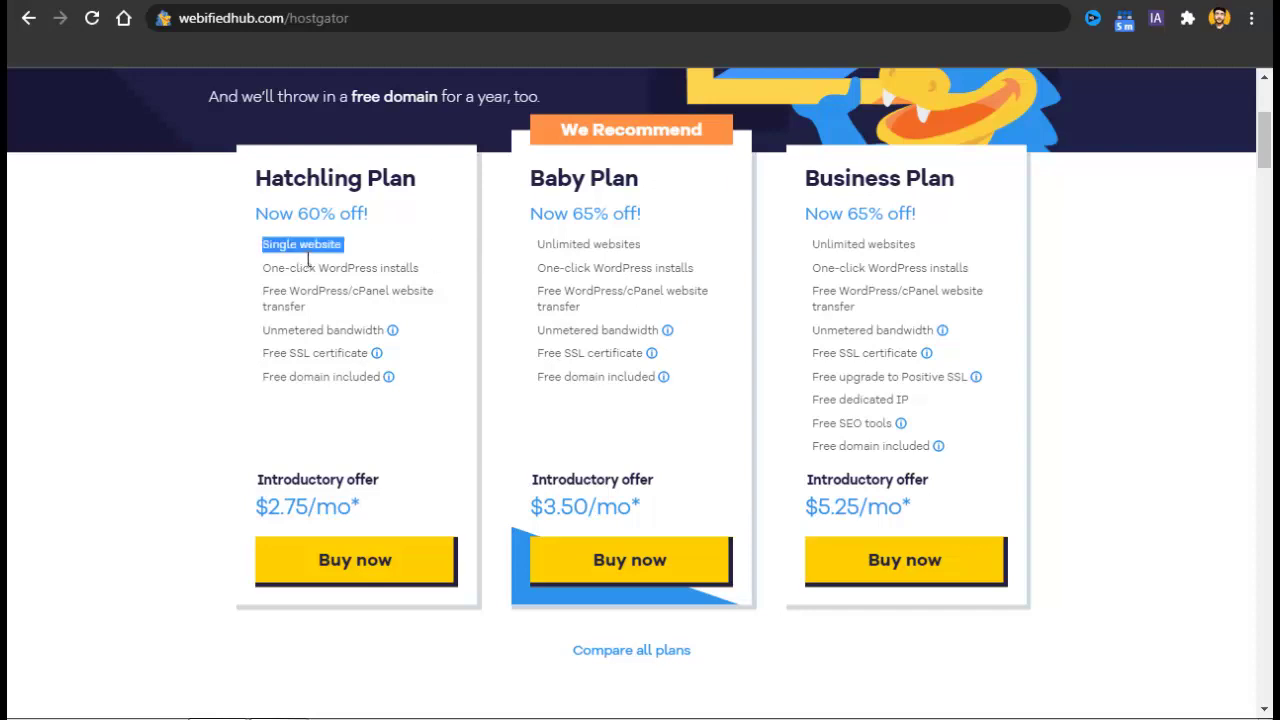
{"action": "triple_click", "coordinate": [302, 331]}
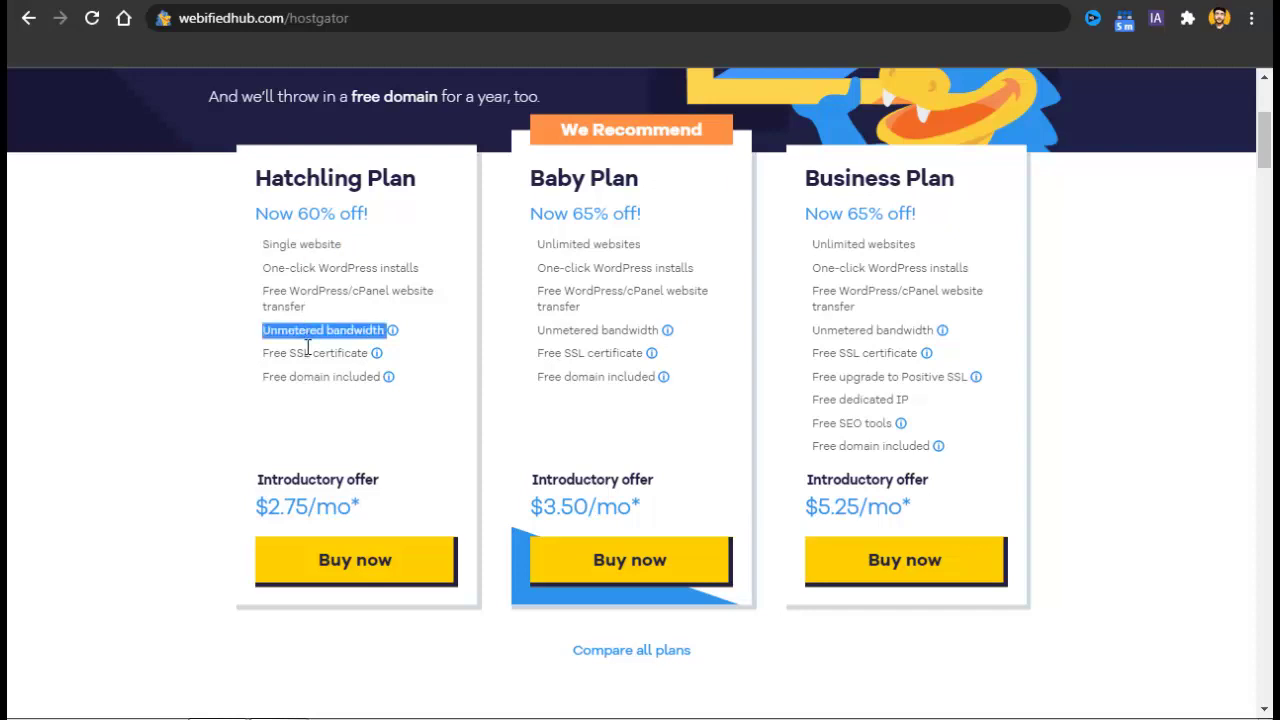
{"action": "double_click", "coordinate": [327, 295]}
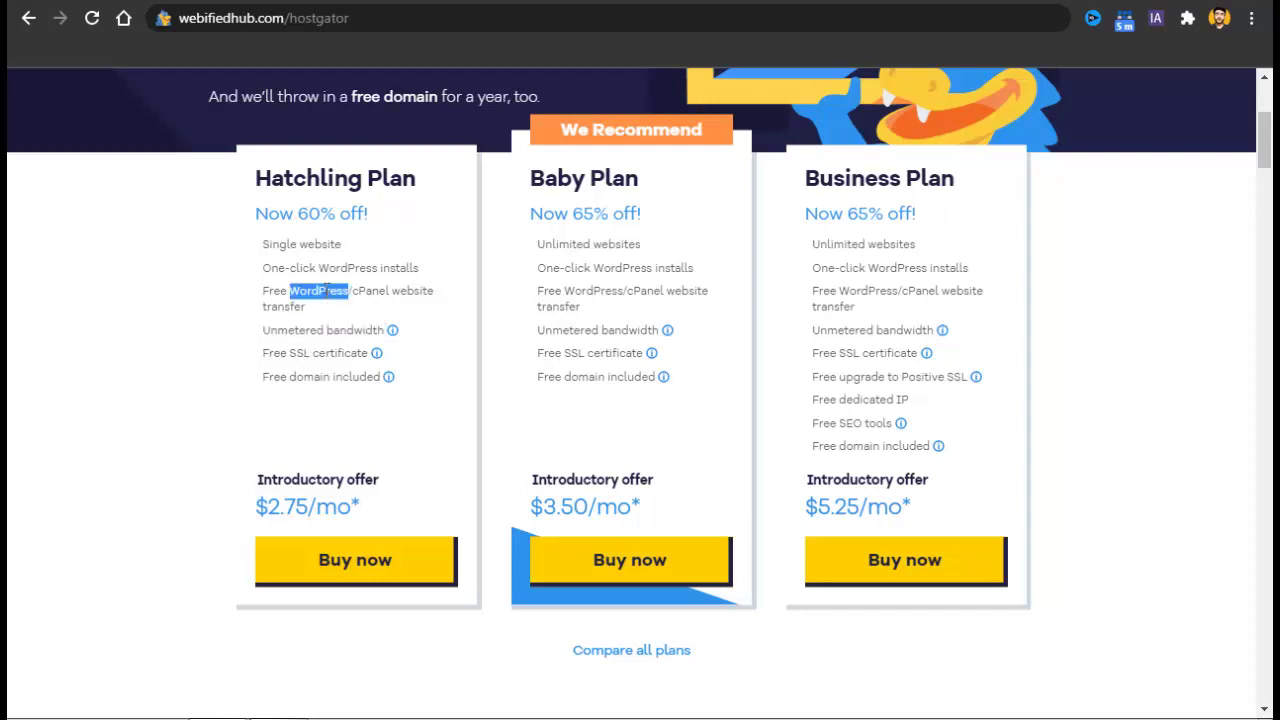
{"action": "triple_click", "coordinate": [335, 277]}
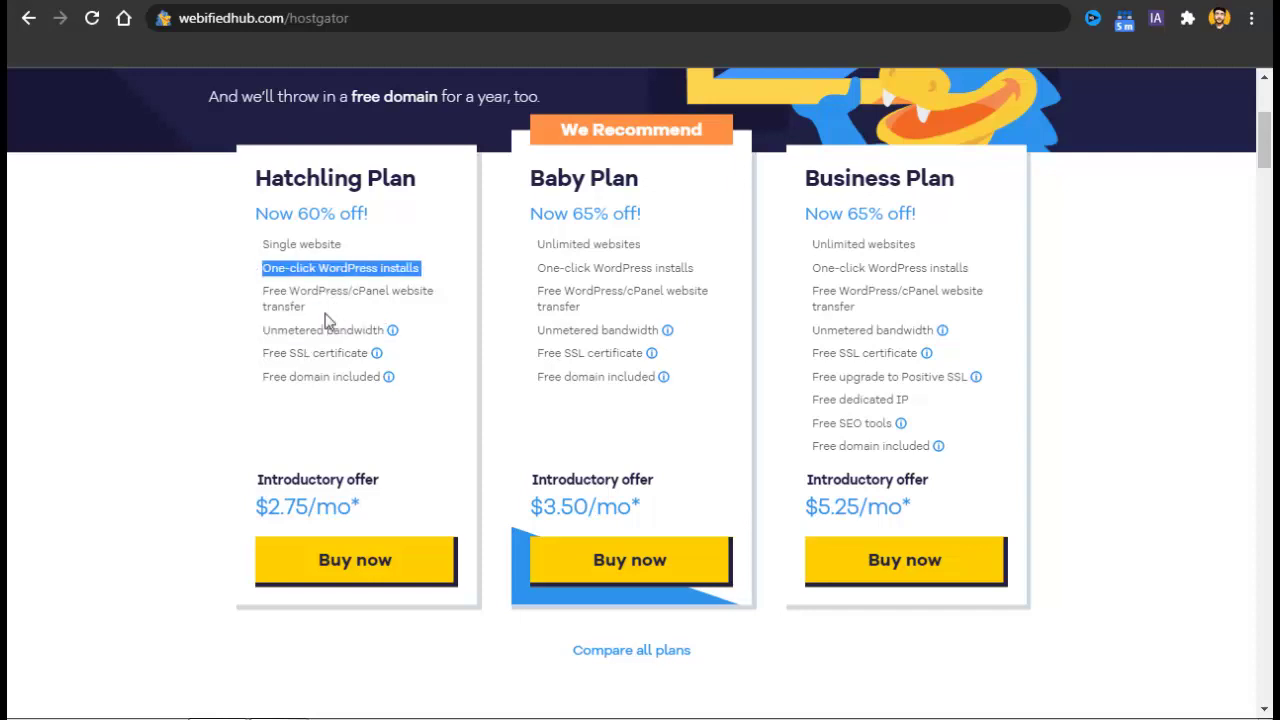
{"action": "double_click", "coordinate": [324, 384]}
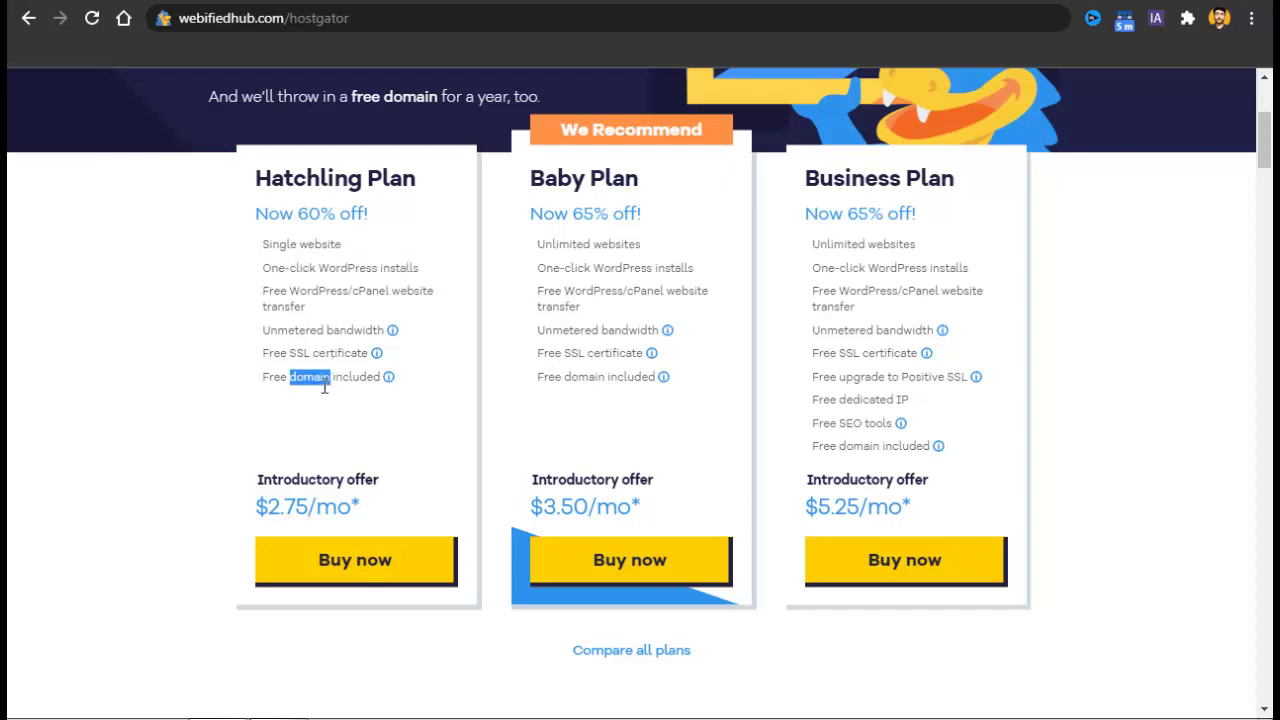
{"action": "left_click", "coordinate": [324, 386]}
{"action": "double_click", "coordinate": [321, 362]}
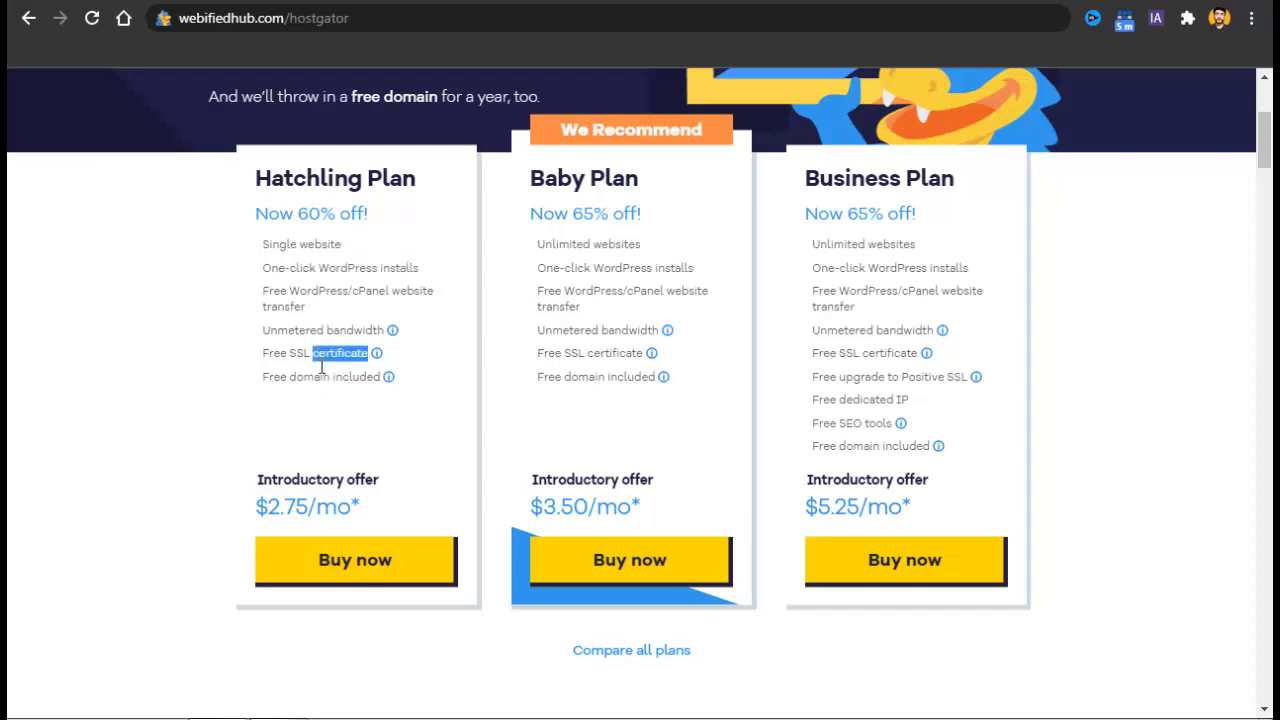
{"action": "left_click", "coordinate": [321, 367]}
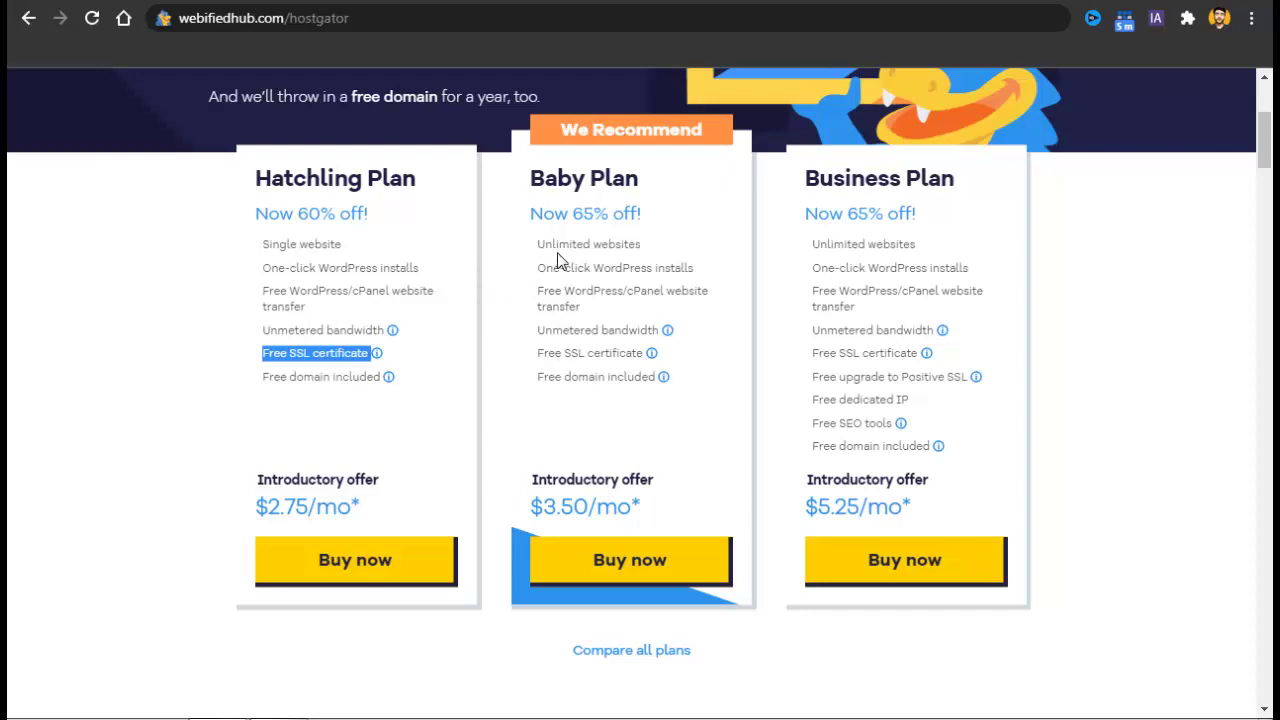
{"action": "left_click", "coordinate": [433, 351]}
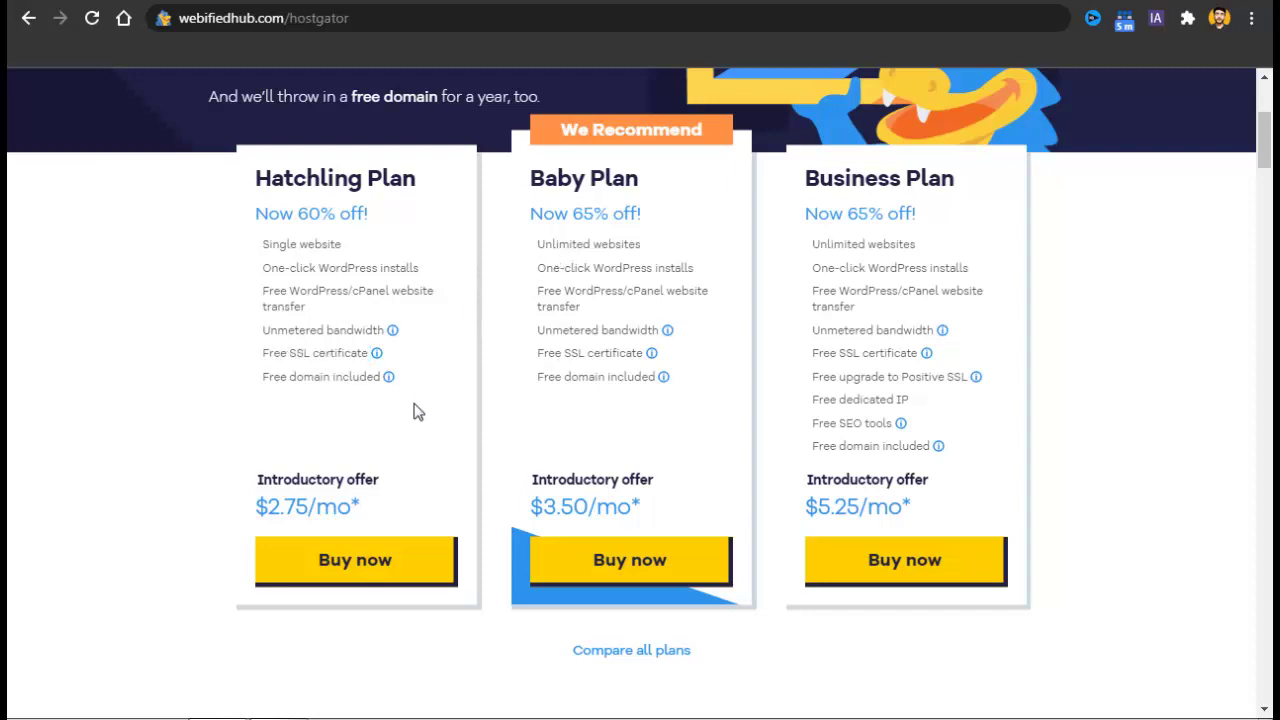
Highlight Unlimited websites in the Baby Plan, comparing it with the Business Plan.
{"action": "left_click_drag", "start_coordinate": [606, 176], "coordinate": [617, 252]}
{"action": "triple_click", "coordinate": [617, 247]}
{"action": "triple_click", "coordinate": [856, 250]}
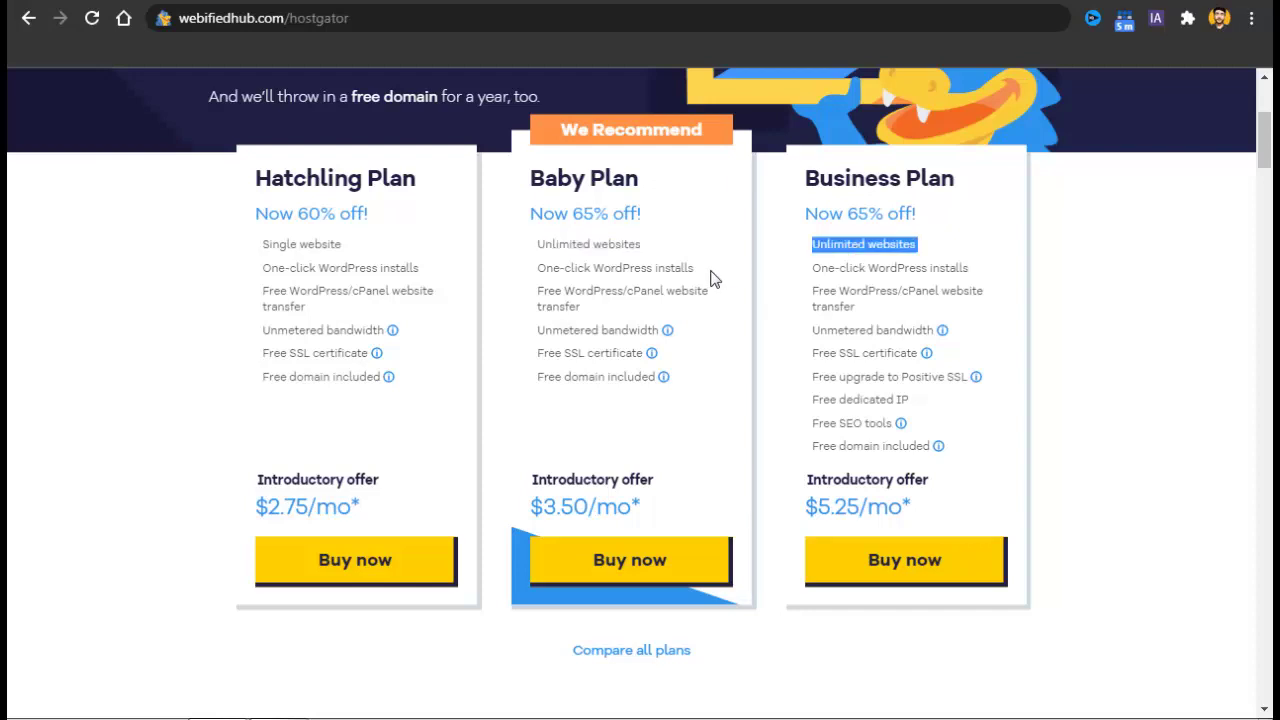
{"action": "triple_click", "coordinate": [602, 245]}
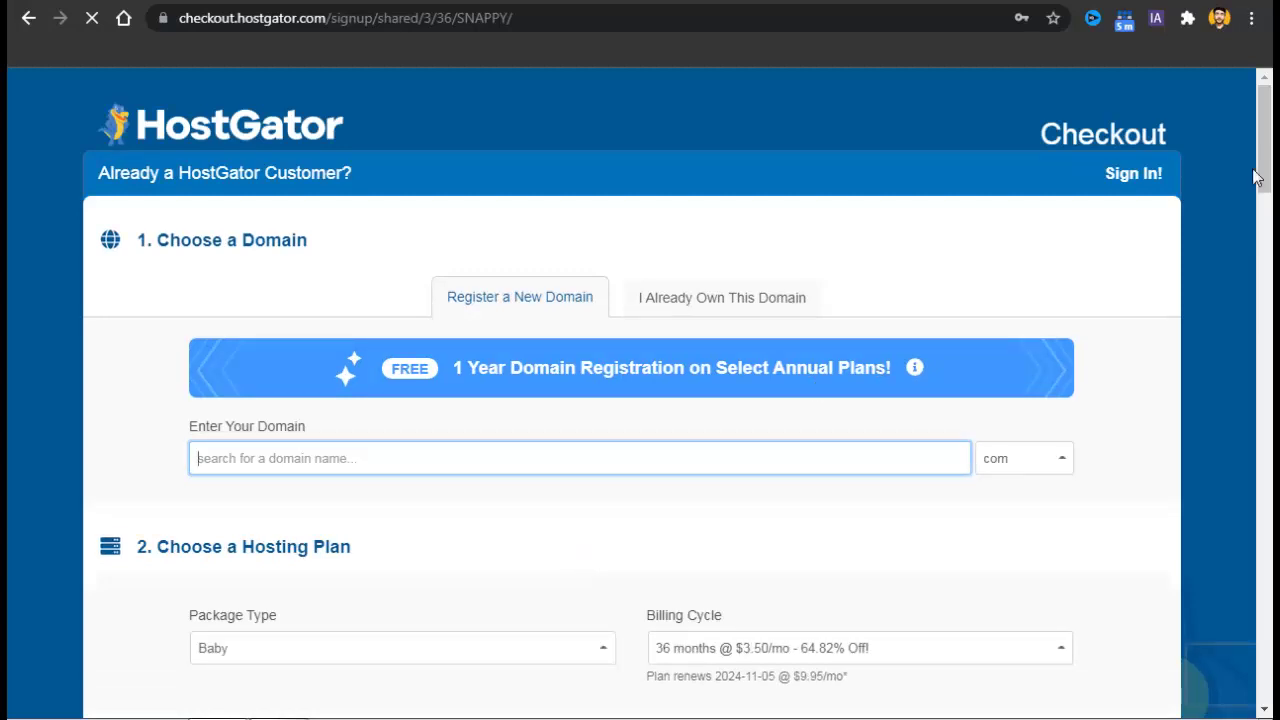
Enter khadinconstruction with the .com extension as the free primary domain.
{"action": "left_click_drag", "start_coordinate": [1262, 170], "coordinate": [1271, 177]}
{"action": "scroll", "coordinate": [1268, 175], "scroll_direction": "up", "scroll_amount": 10}
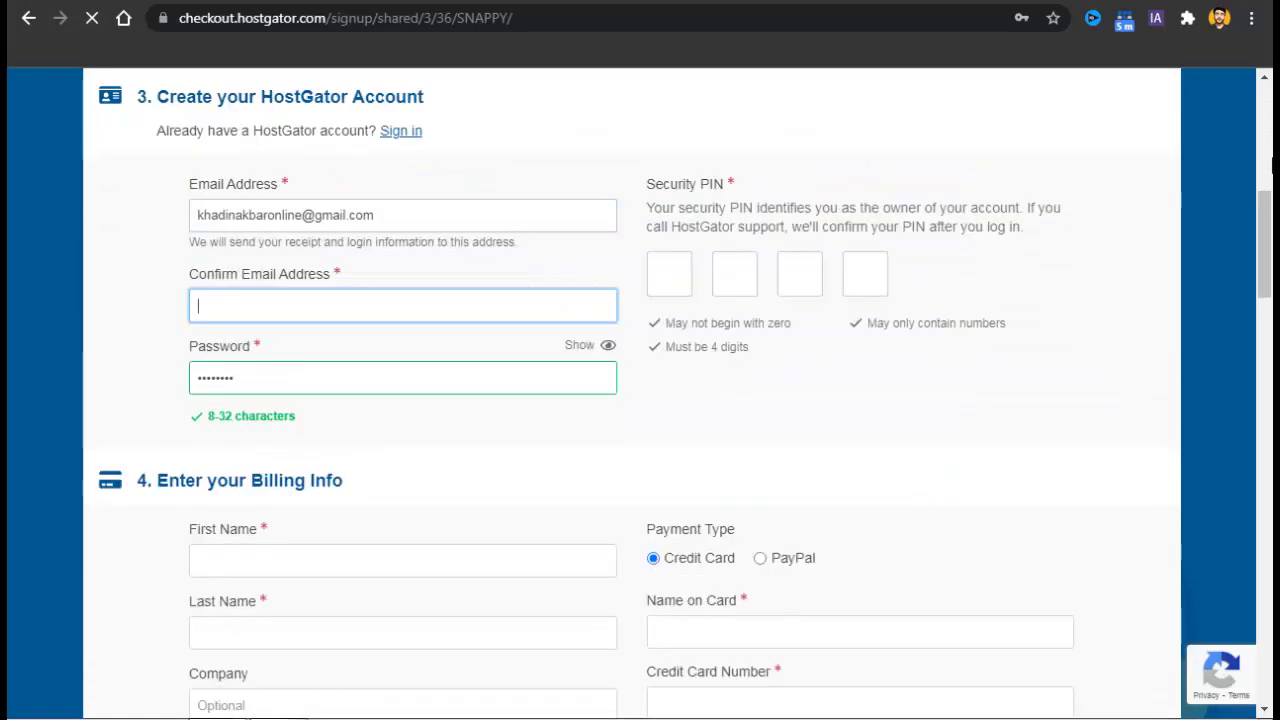
{"action": "left_click_drag", "start_coordinate": [1265, 173], "coordinate": [1265, 193]}
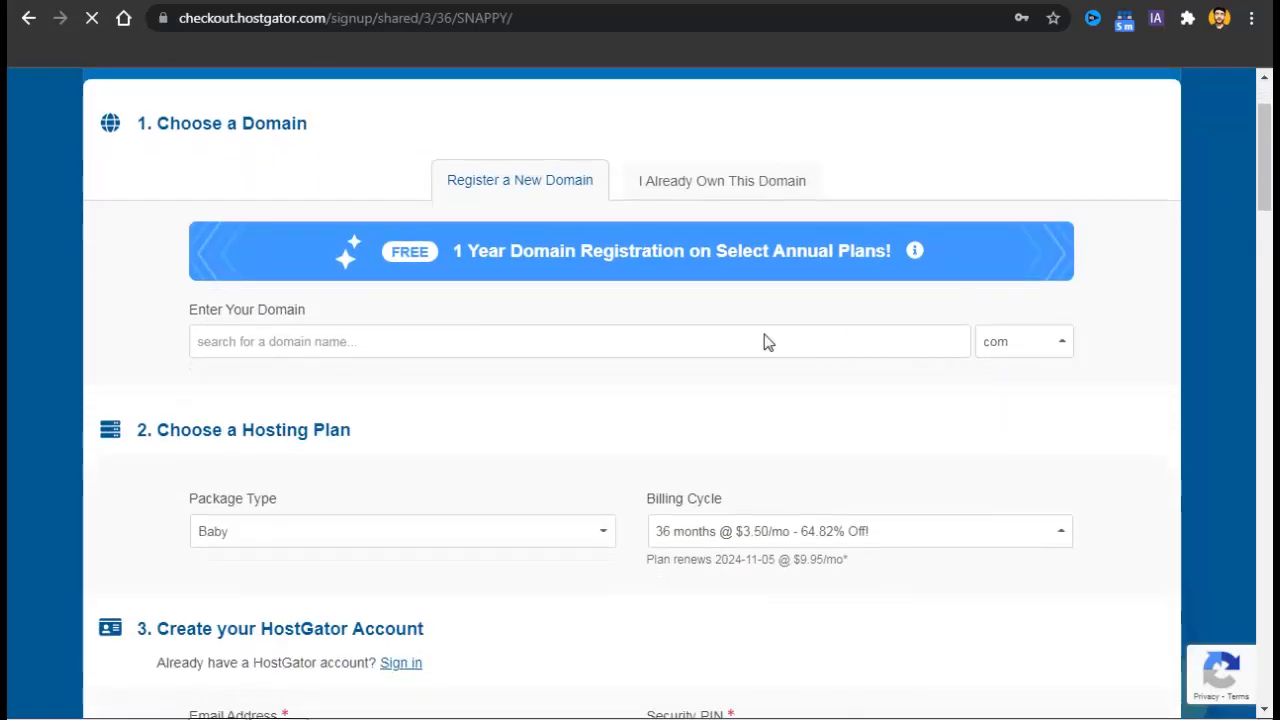
{"action": "left_click", "coordinate": [618, 350]}
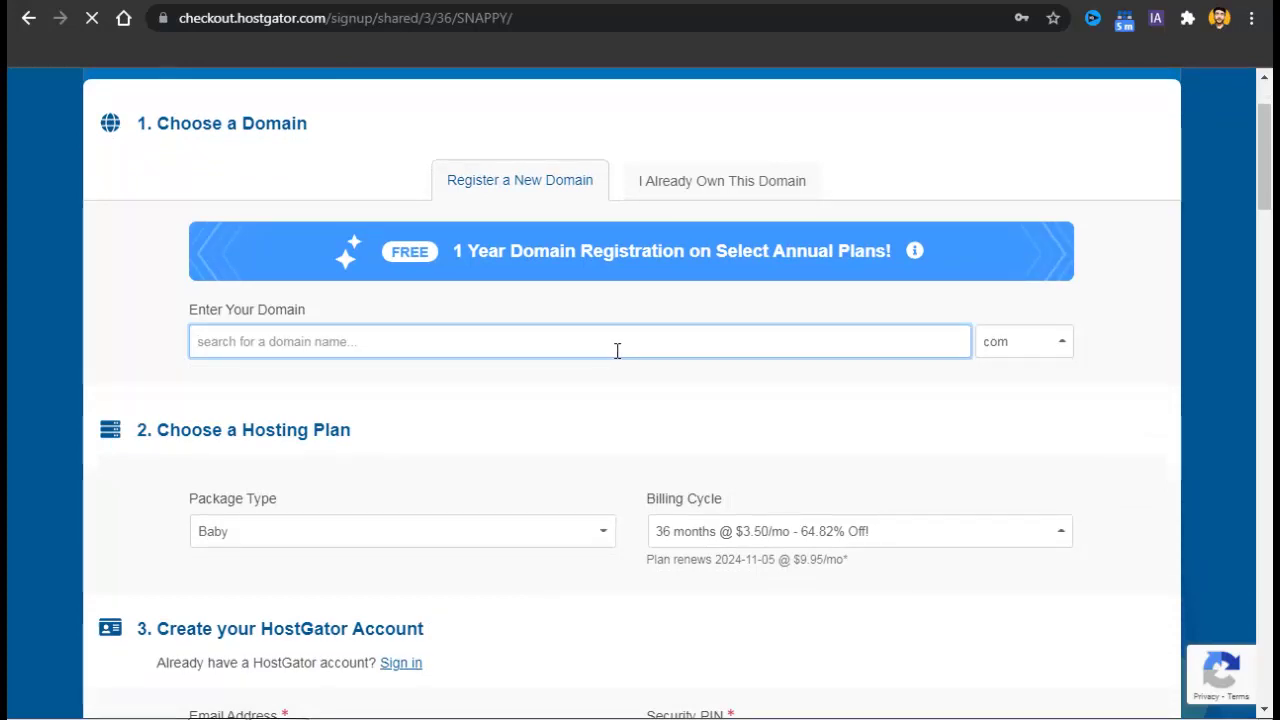
{"action": "type", "text": "khadinconstruction"}
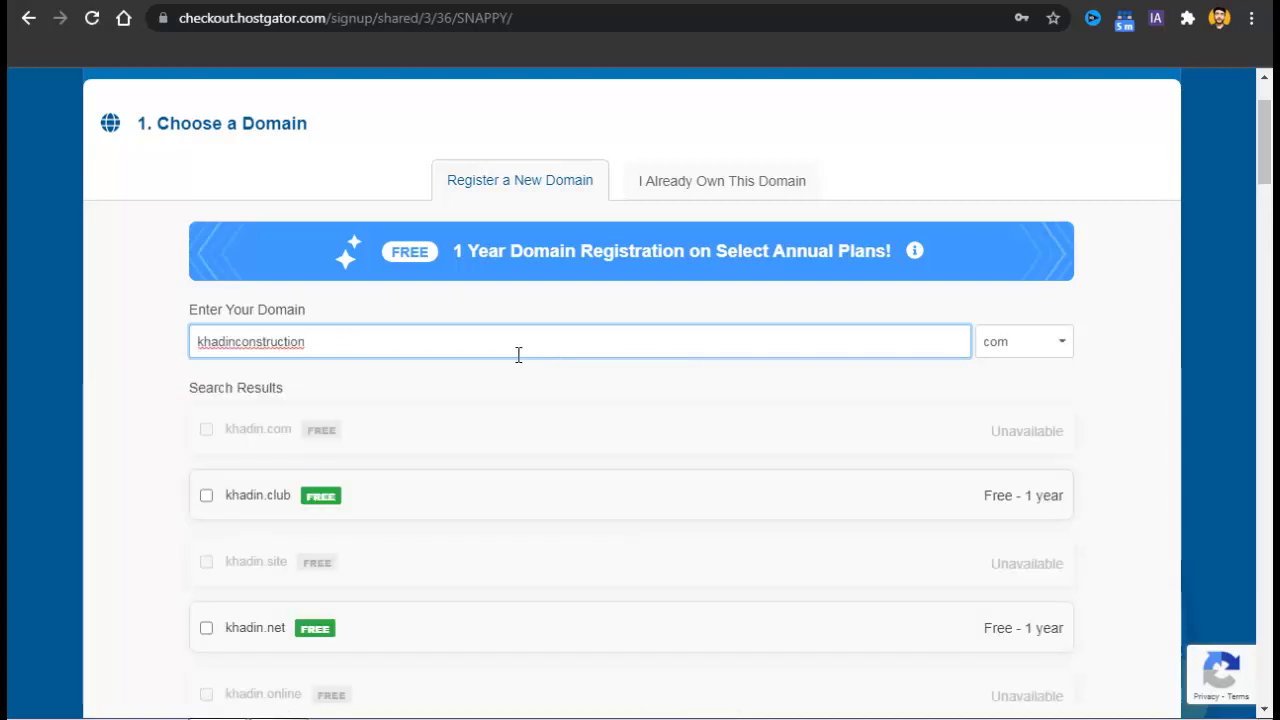
{"action": "key", "text": "Tab"}
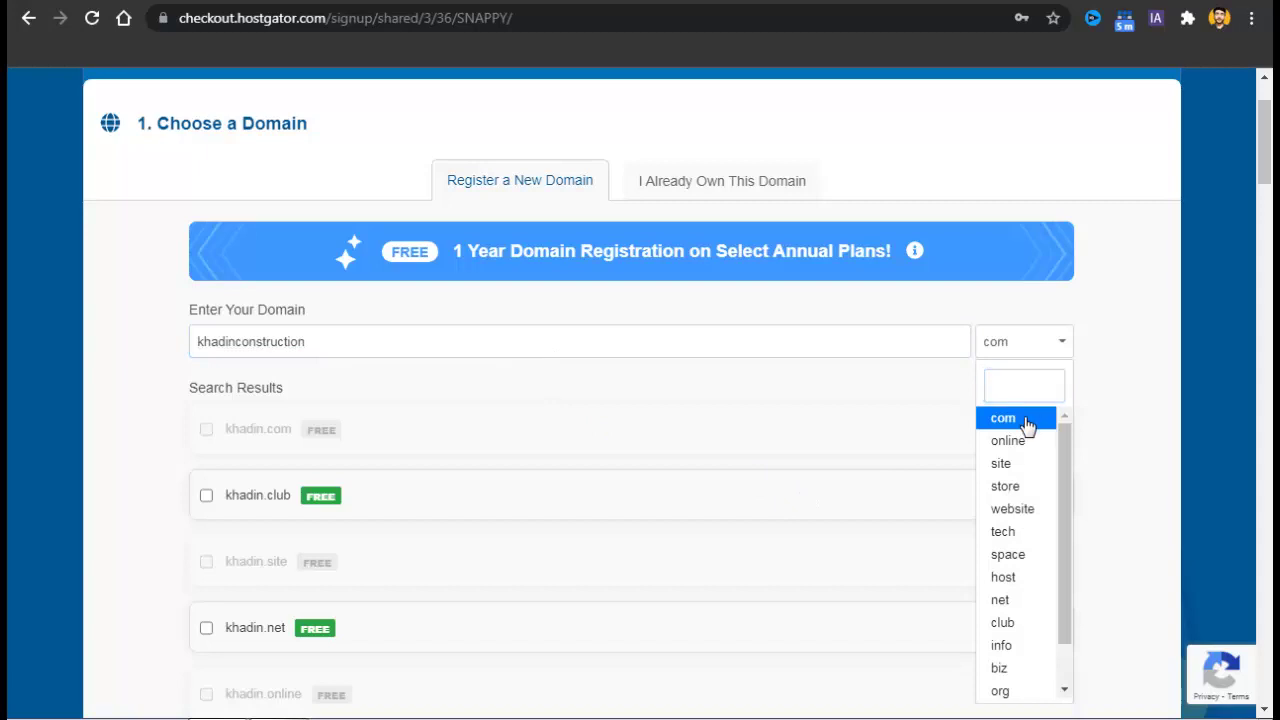
{"action": "left_click", "coordinate": [1027, 427]}
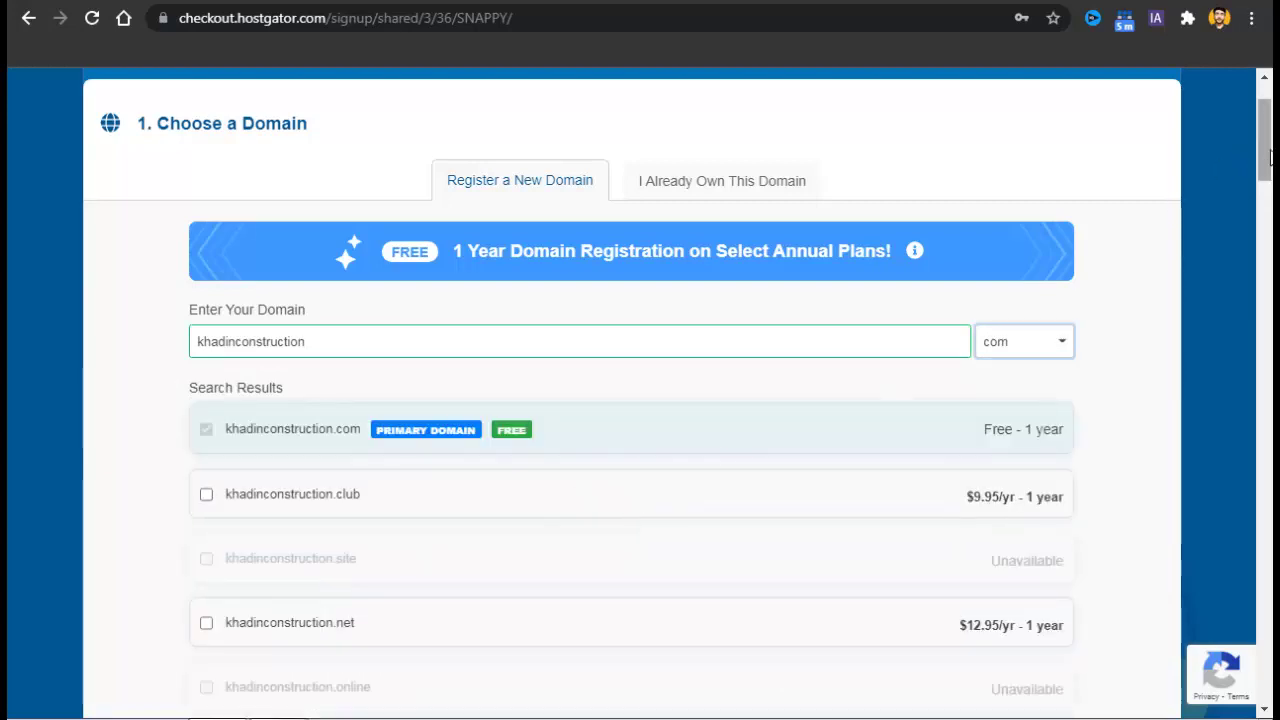
{"action": "left_click_drag", "start_coordinate": [1270, 157], "coordinate": [1272, 296]}
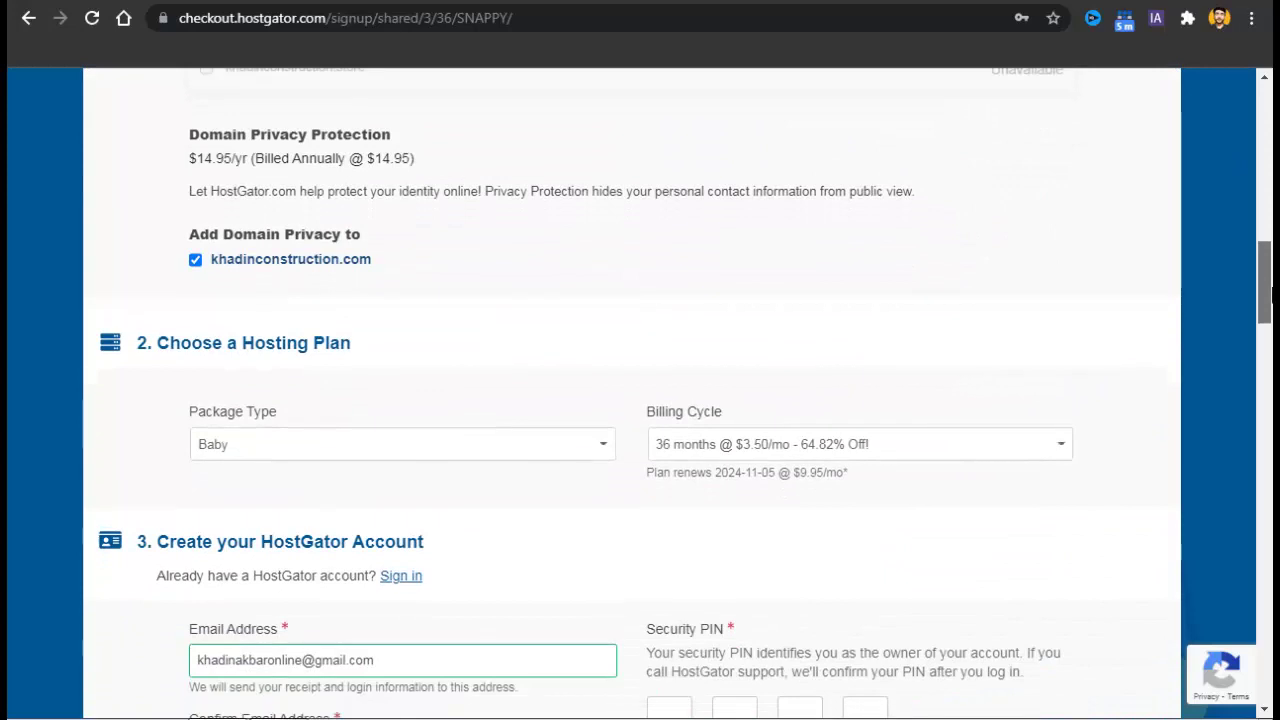
{"action": "left_click", "coordinate": [196, 261]}
{"action": "left_click", "coordinate": [196, 261]}
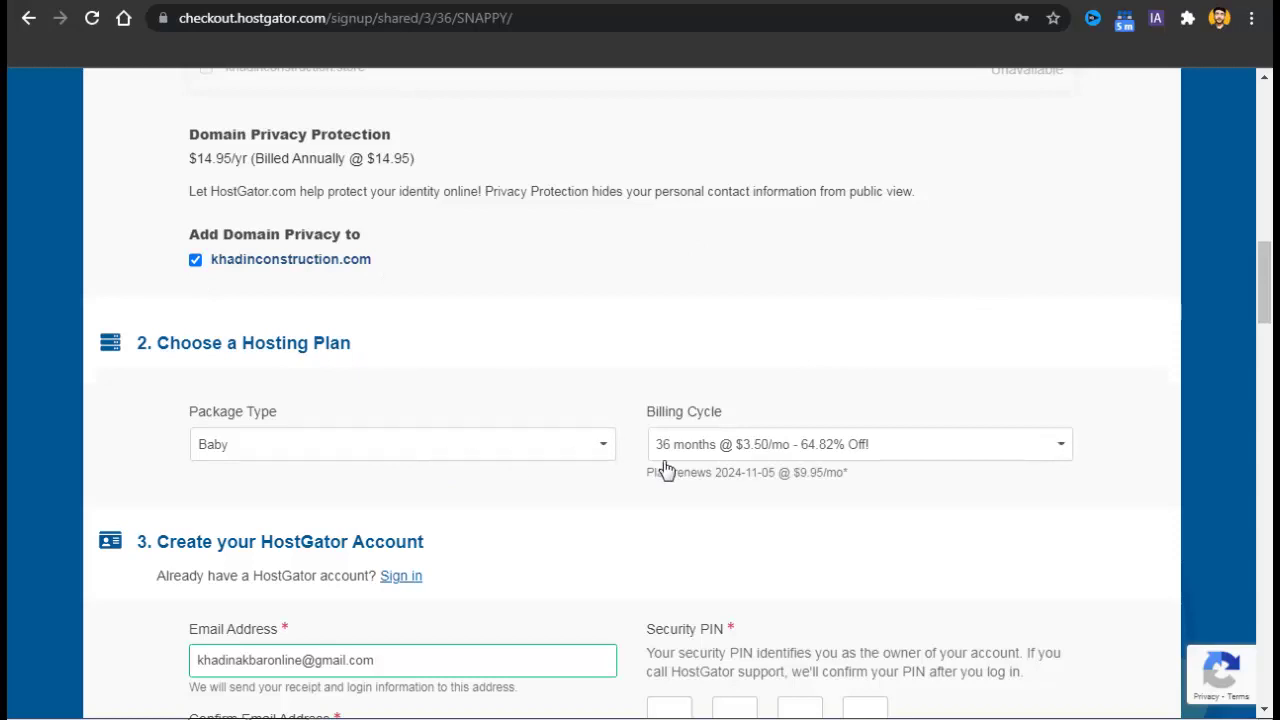
{"action": "left_click", "coordinate": [745, 447]}
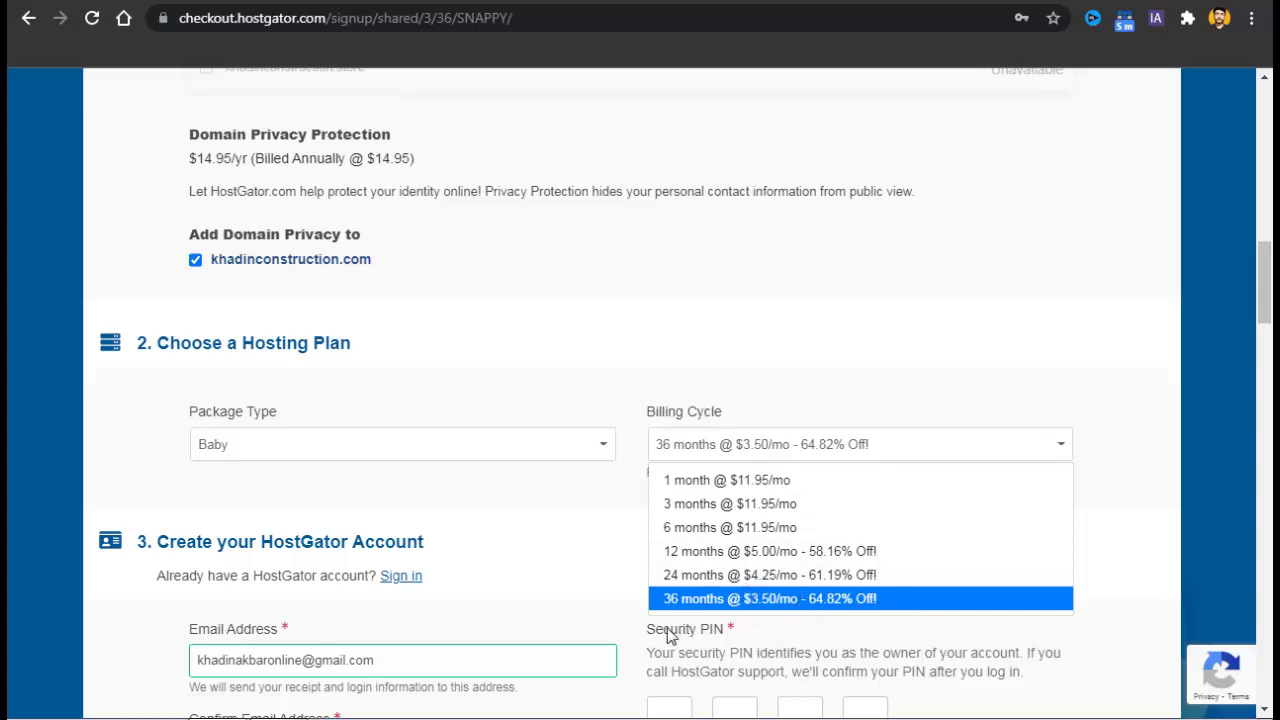
{"action": "left_click", "coordinate": [830, 326]}
{"action": "scroll", "coordinate": [640, 400], "scroll_direction": "down", "scroll_amount": 3}
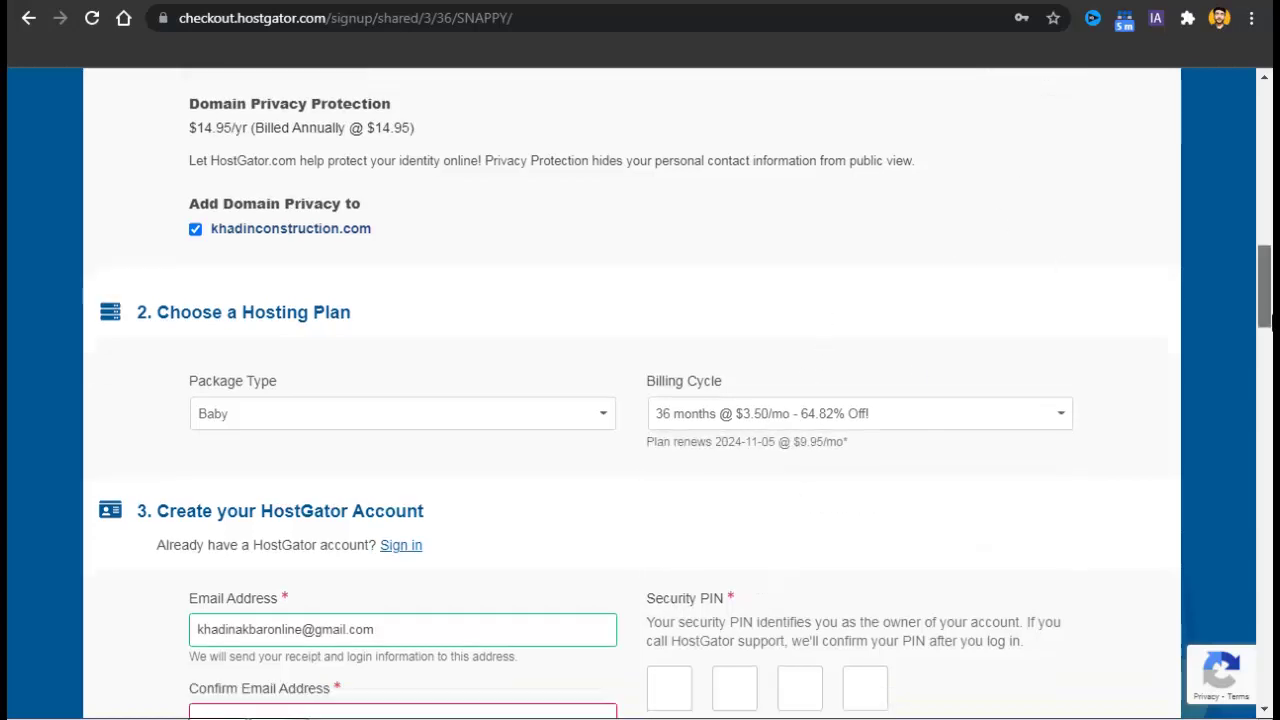
Fill the confirm email and billing contact fields from the saved autofill entry.
{"action": "scroll", "coordinate": [963, 506], "scroll_direction": "down", "scroll_amount": 2}
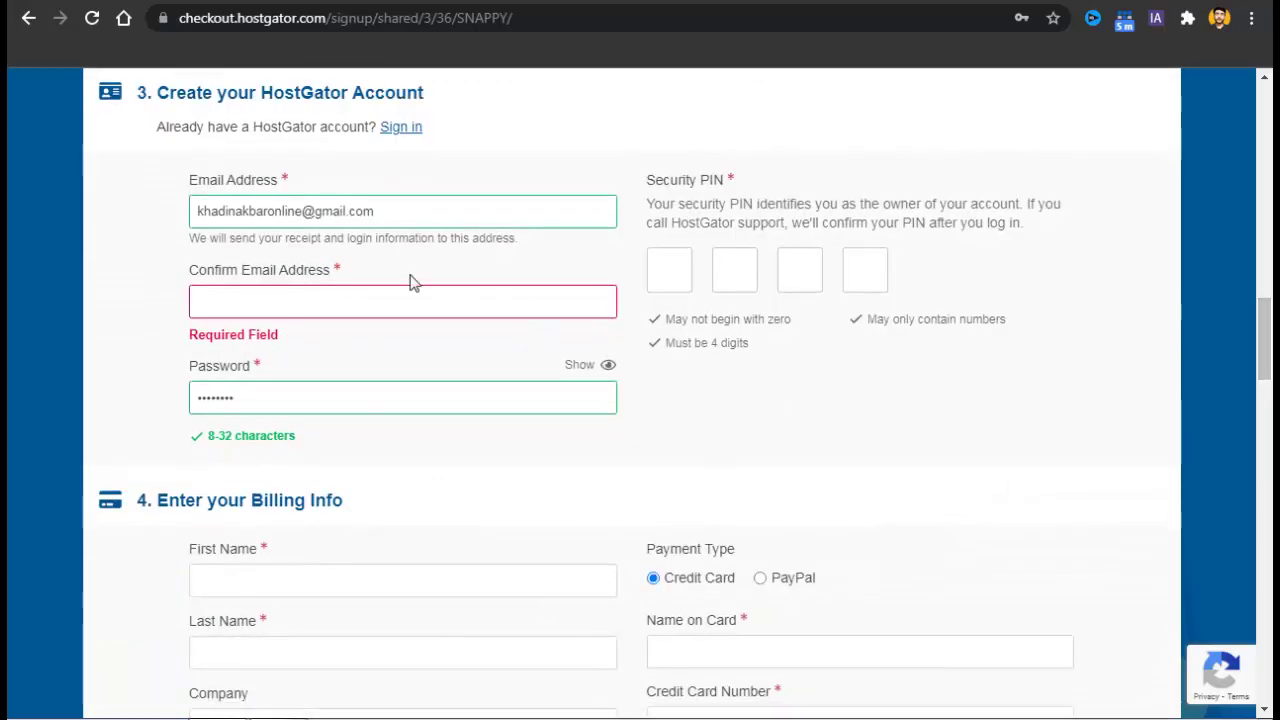
{"action": "left_click", "coordinate": [403, 312]}
{"action": "left_click", "coordinate": [346, 360]}
{"action": "scroll", "coordinate": [380, 372], "scroll_direction": "down", "scroll_amount": 6}
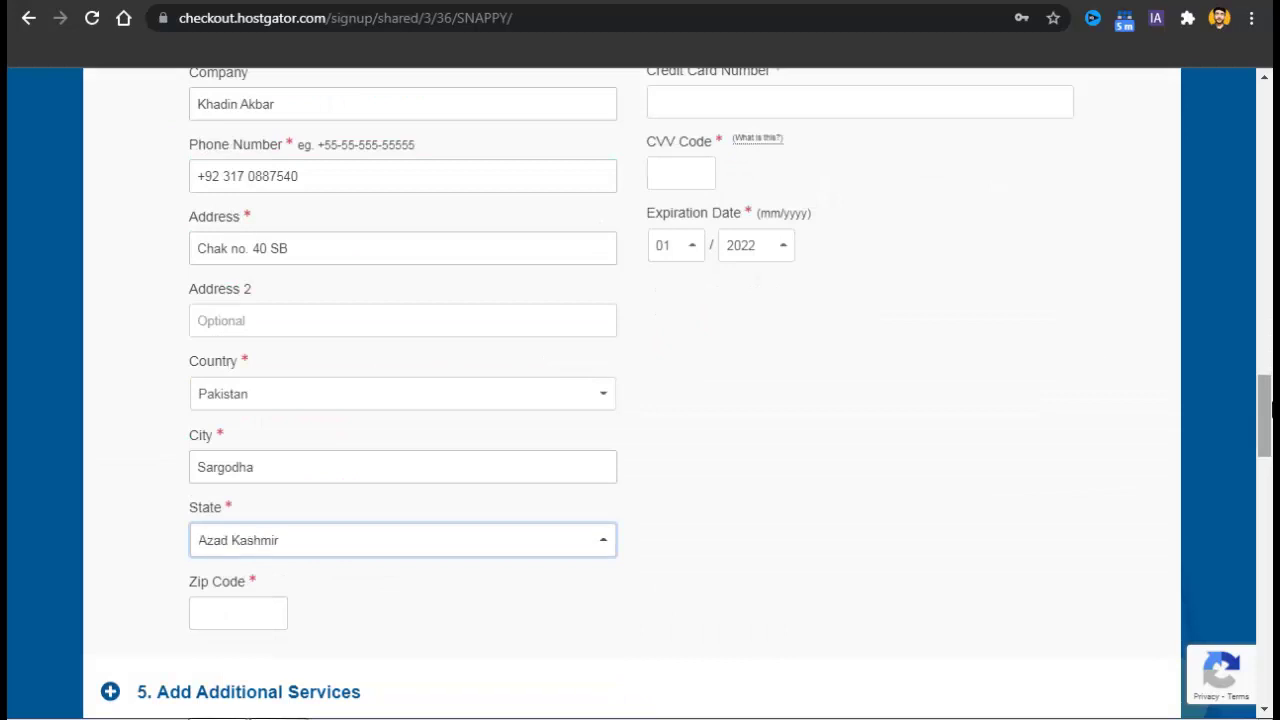
{"action": "scroll", "coordinate": [1097, 350], "scroll_direction": "up", "scroll_amount": 6}
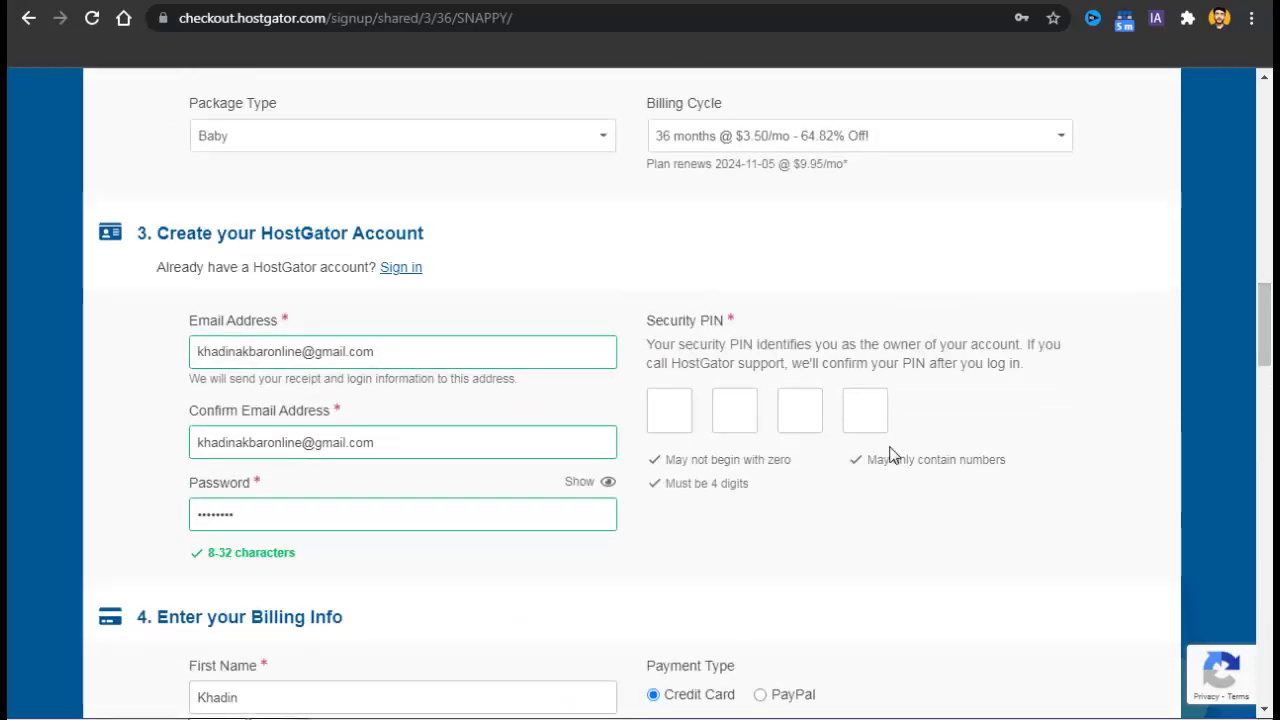
{"action": "left_click_drag", "start_coordinate": [1265, 330], "coordinate": [1263, 390]}
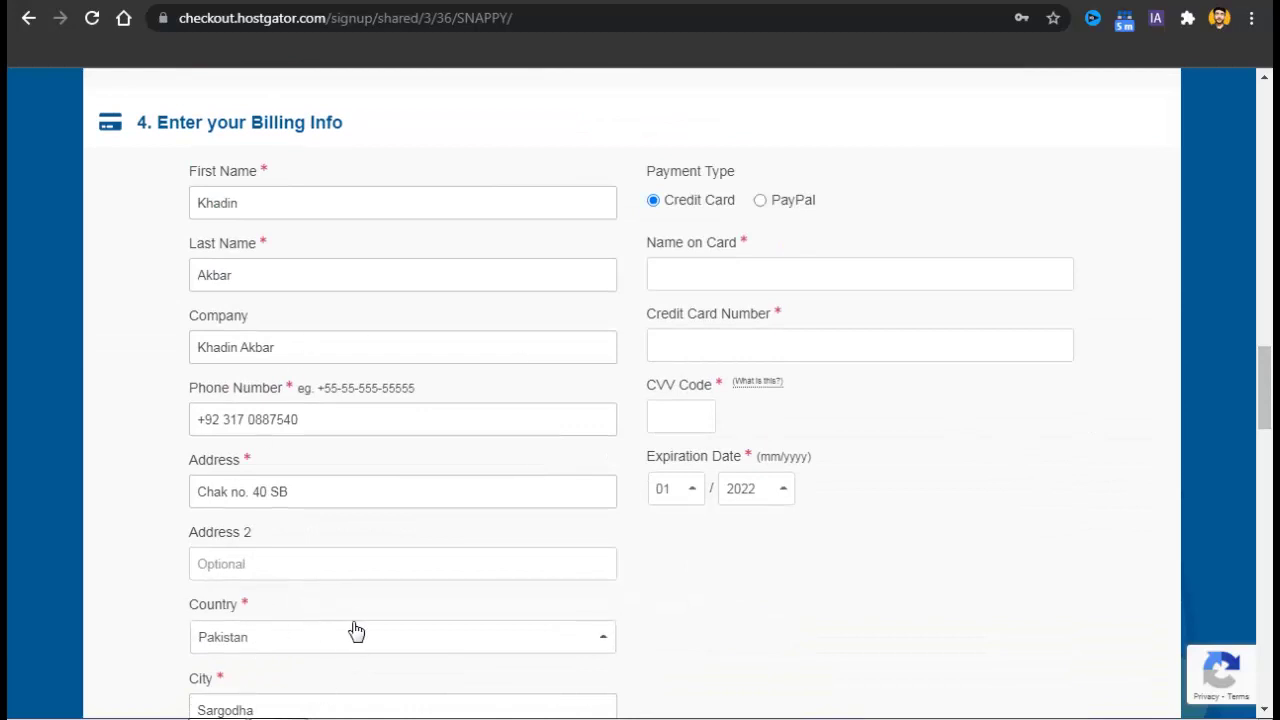
Toggle Payment Type between PayPal and Credit Card, keeping Credit Card, and start the card name field.
{"action": "left_click", "coordinate": [779, 208]}
{"action": "left_click", "coordinate": [706, 206]}
{"action": "left_click", "coordinate": [779, 206]}
{"action": "left_click", "coordinate": [698, 206]}
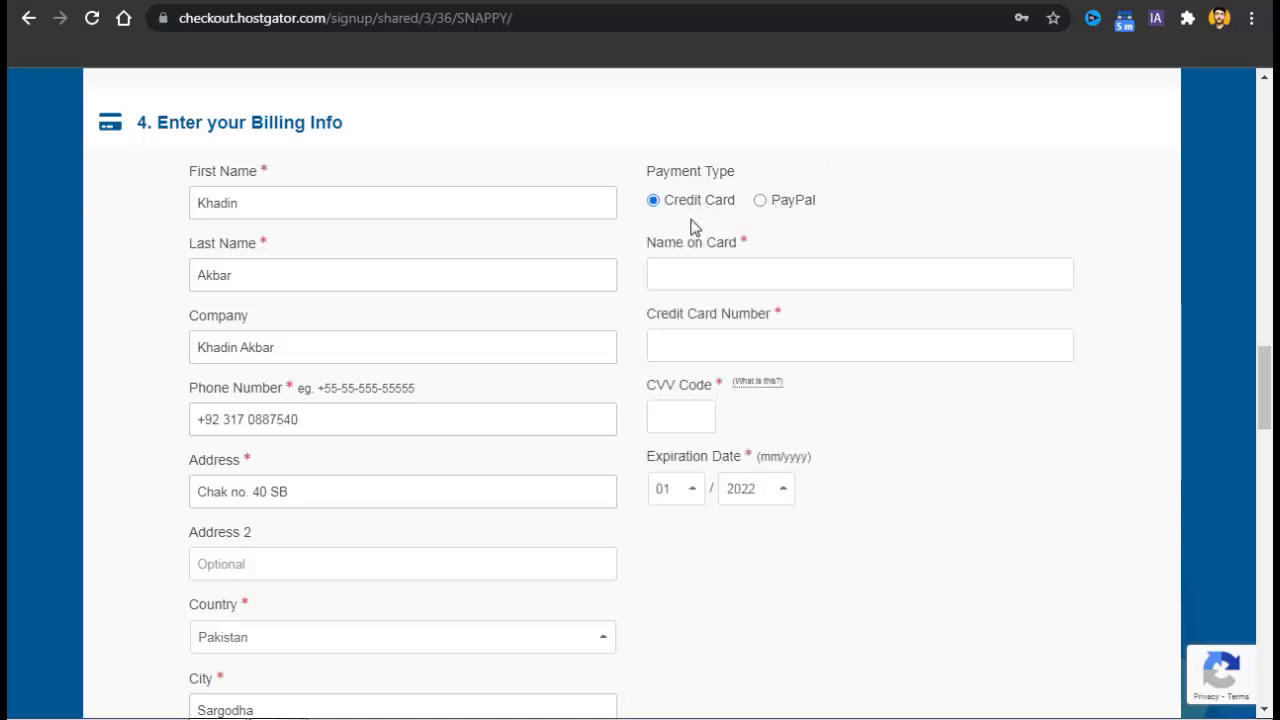
{"action": "left_click", "coordinate": [766, 202]}
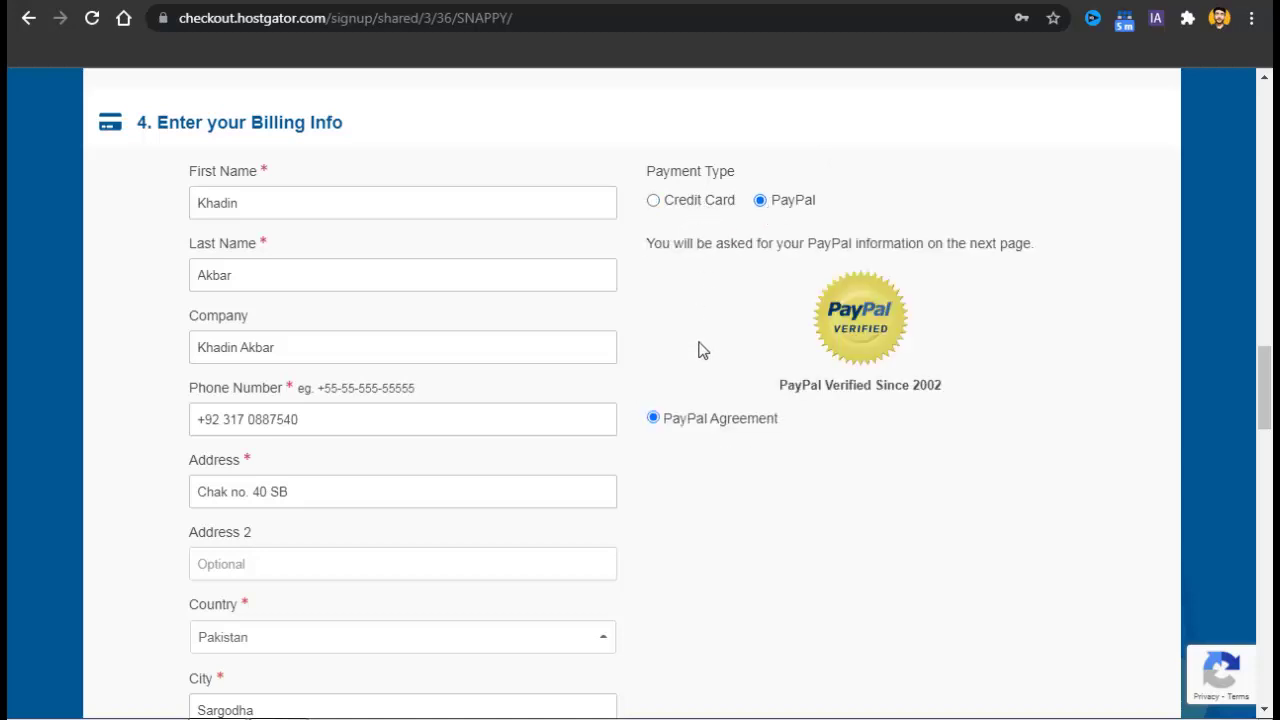
{"action": "left_click", "coordinate": [681, 204]}
{"action": "left_click", "coordinate": [700, 272]}
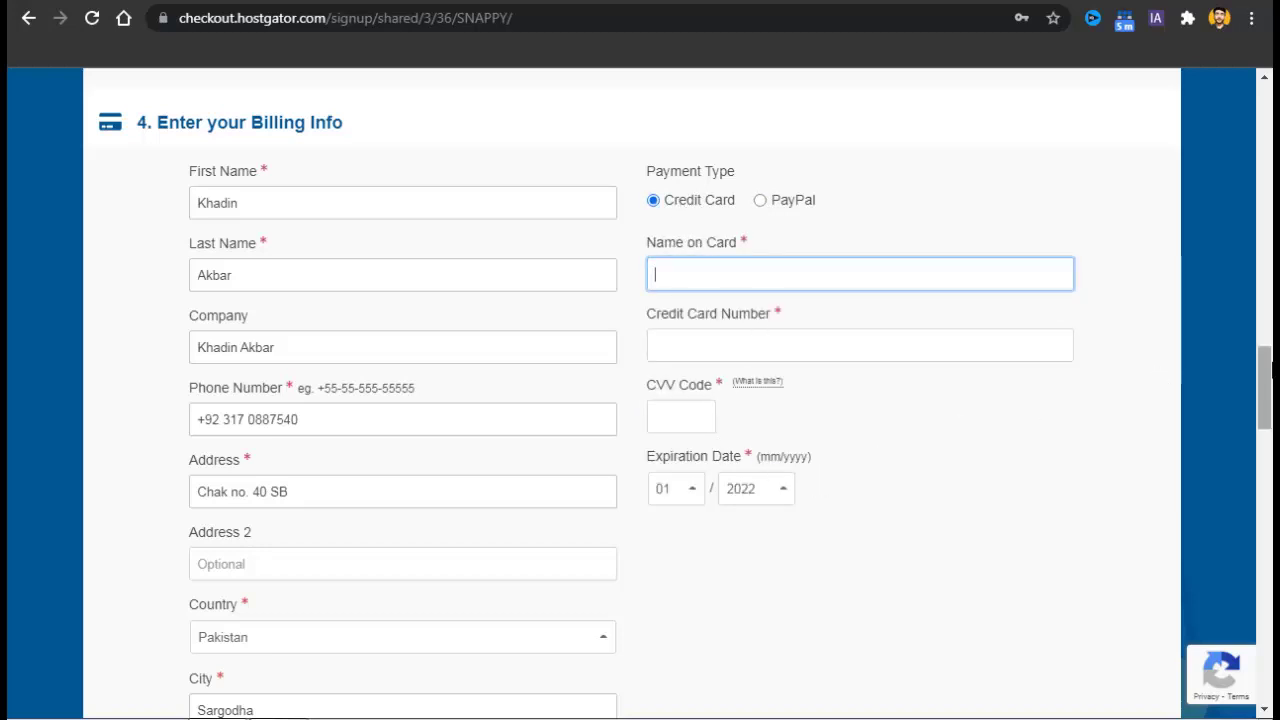
{"action": "left_click_drag", "start_coordinate": [1265, 385], "coordinate": [1270, 536]}
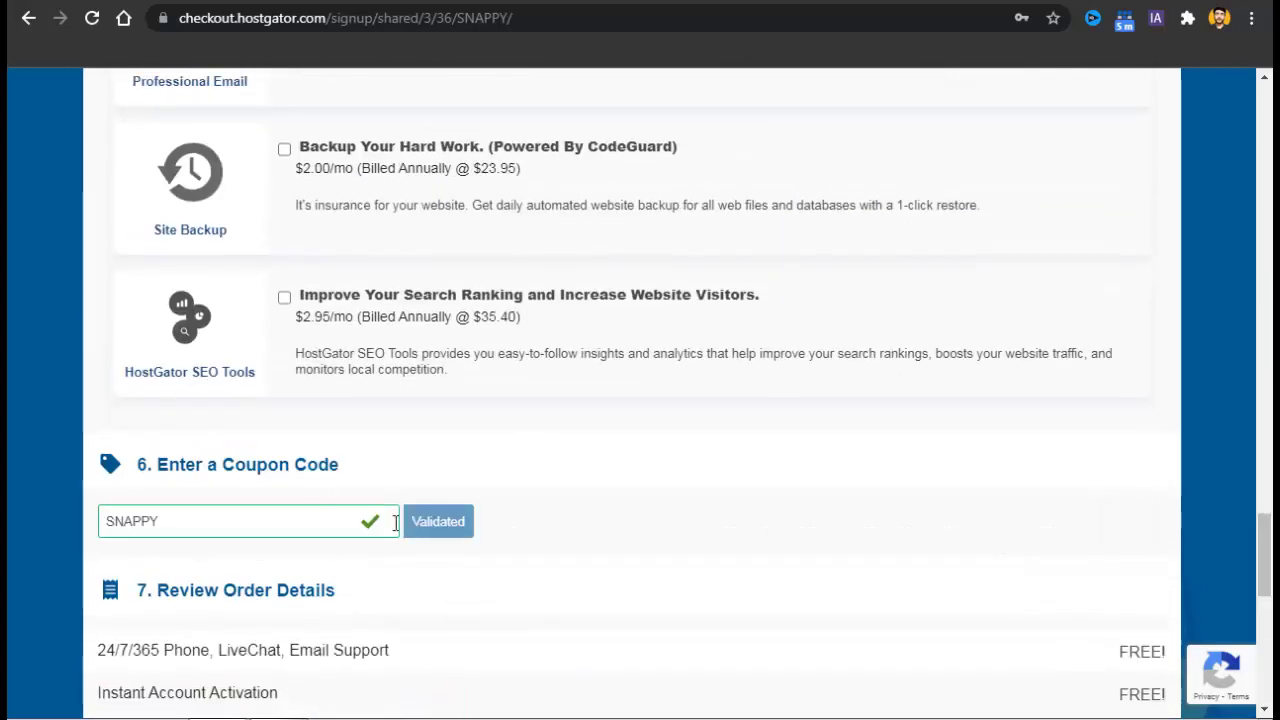
Replace the coupon code with khadin64 and validate it.
{"action": "double_click", "coordinate": [275, 536]}
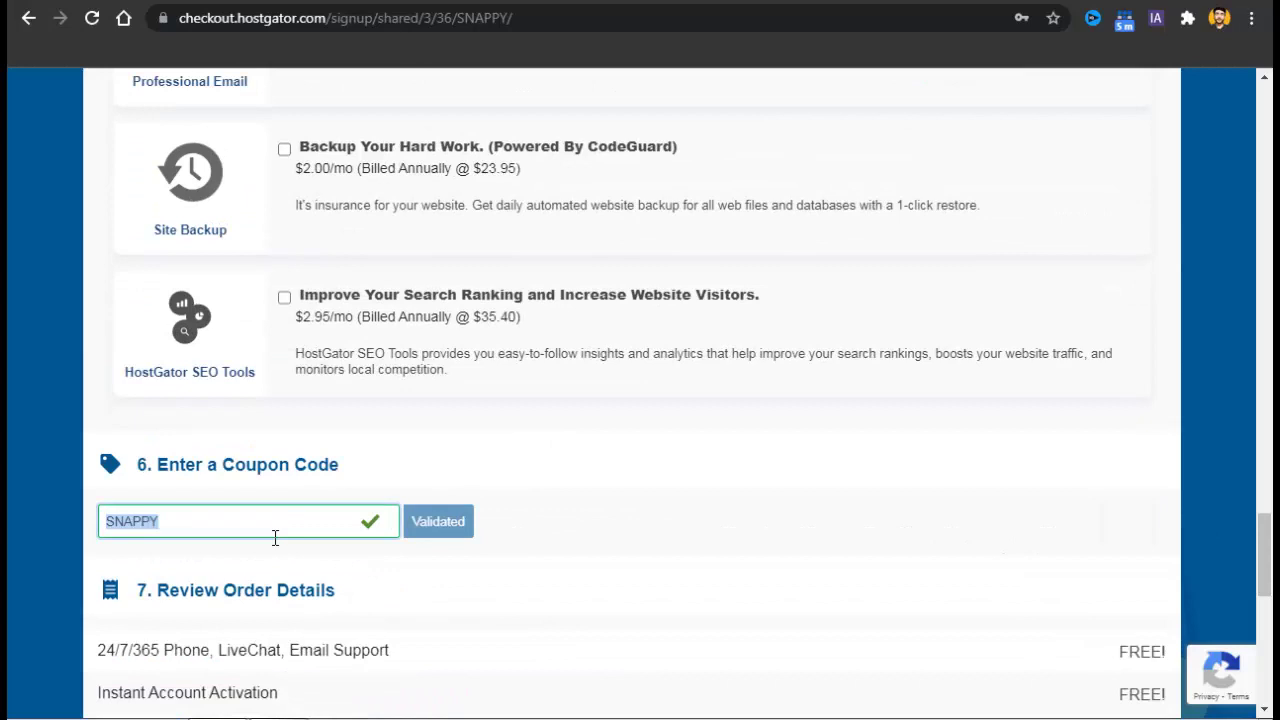
{"action": "type", "text": "khadin64"}
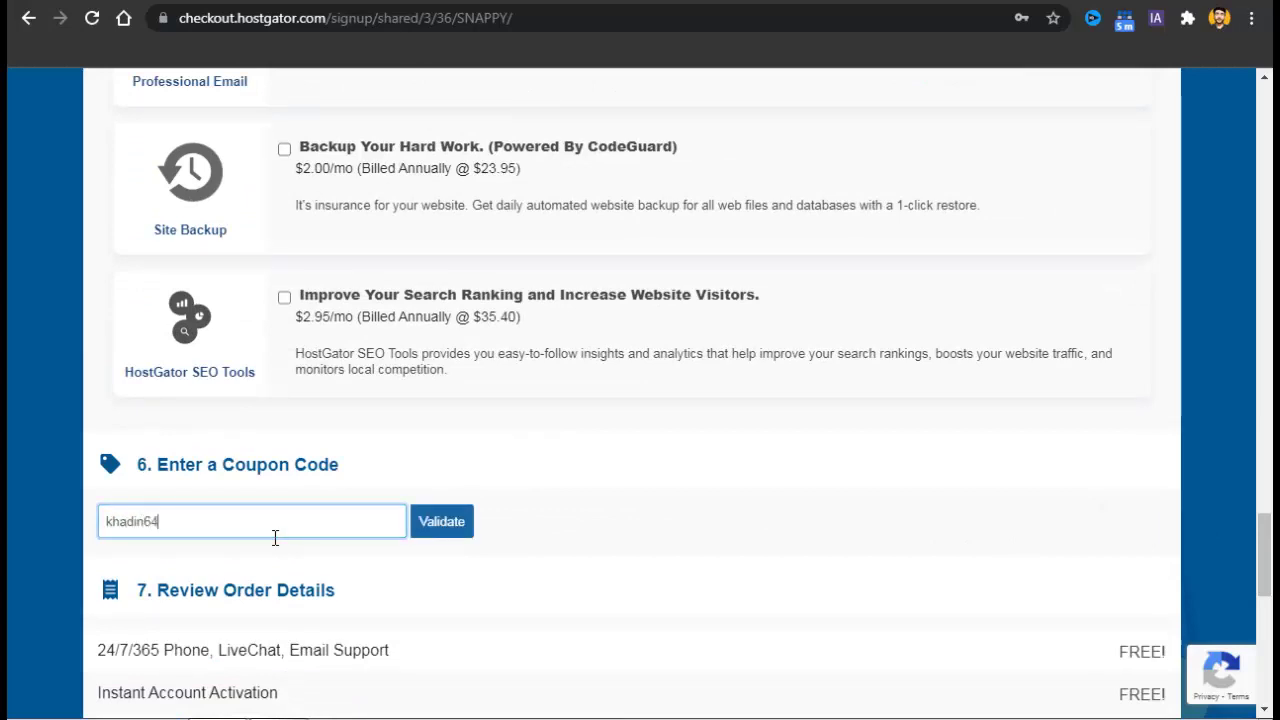
{"action": "left_click", "coordinate": [452, 521]}
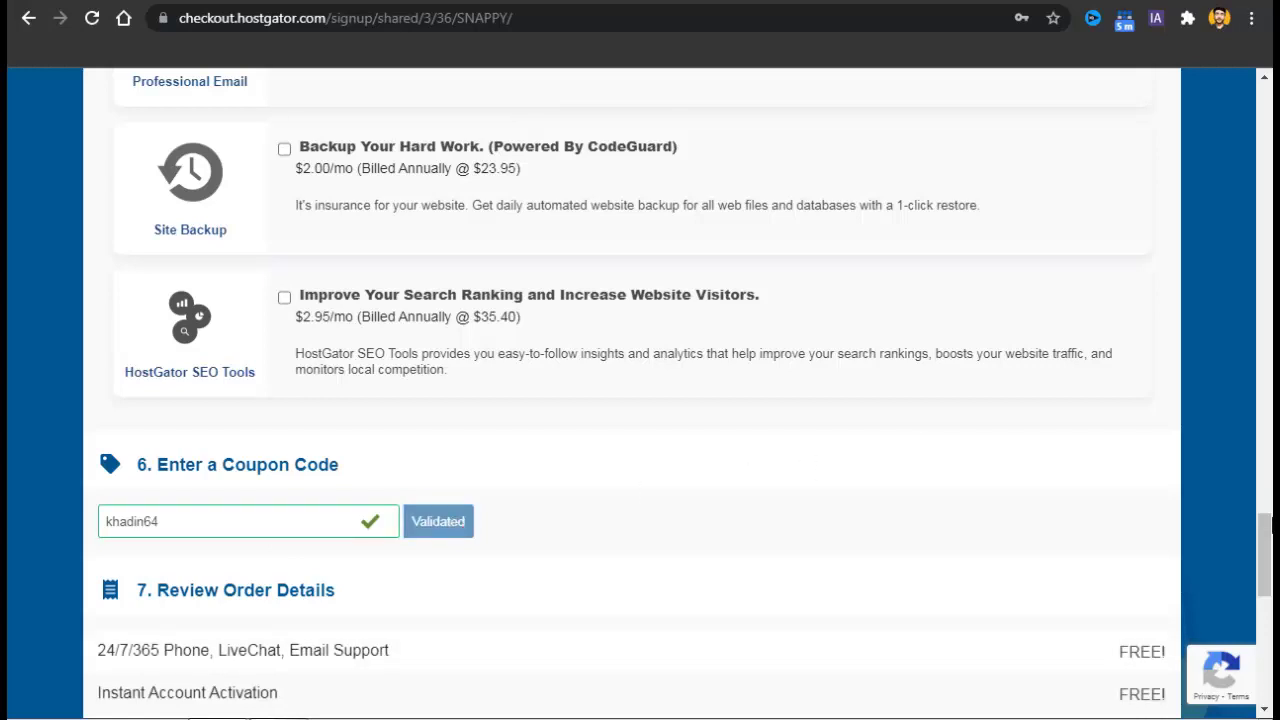
Review the discount, subtotal and $140.93 total due, then accept the auto-renewal terms.
{"action": "scroll", "coordinate": [1265, 530], "scroll_direction": "down", "scroll_amount": 5}
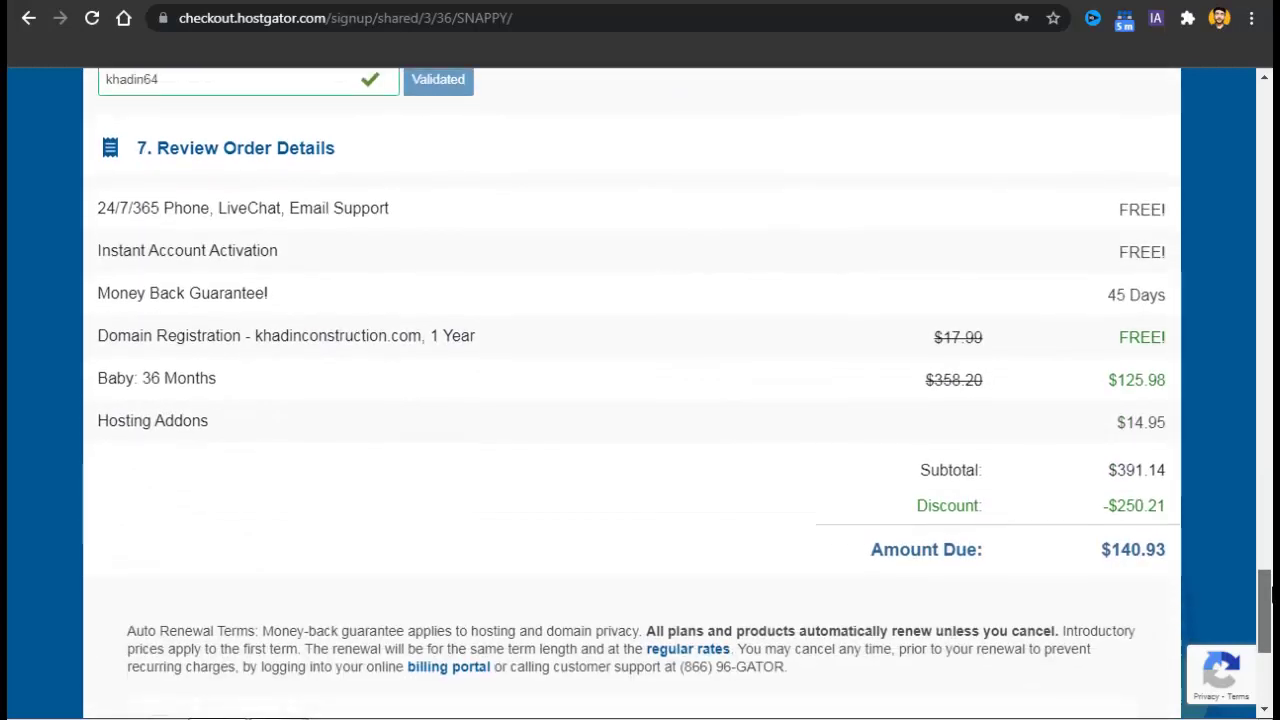
{"action": "double_click", "coordinate": [1142, 512]}
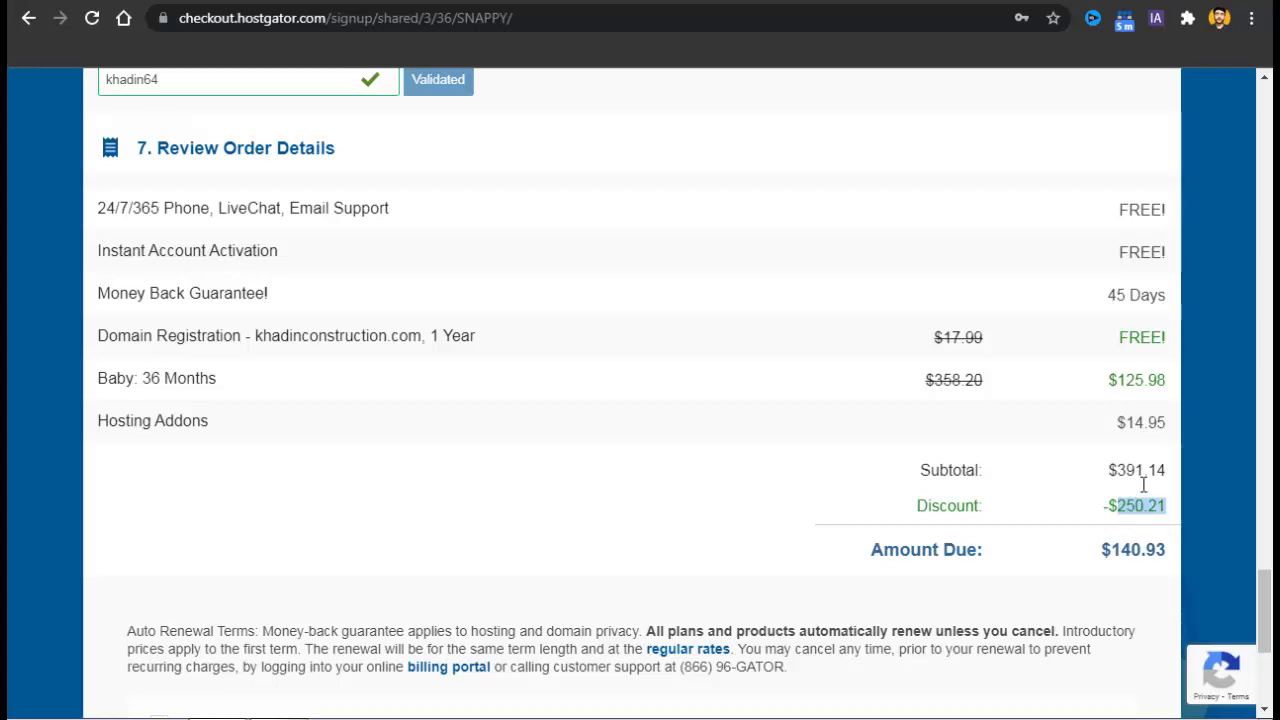
{"action": "double_click", "coordinate": [1143, 482]}
{"action": "triple_click", "coordinate": [1130, 563]}
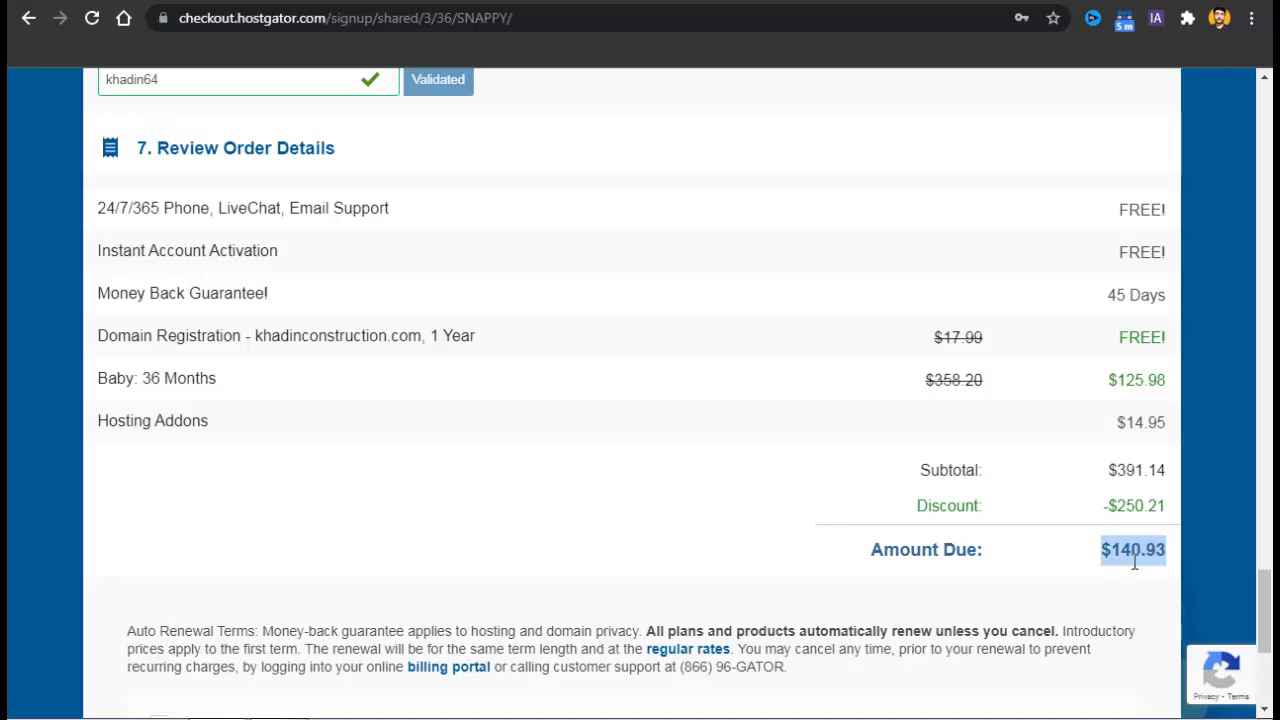
{"action": "scroll", "coordinate": [1266, 620], "scroll_direction": "down", "scroll_amount": 2}
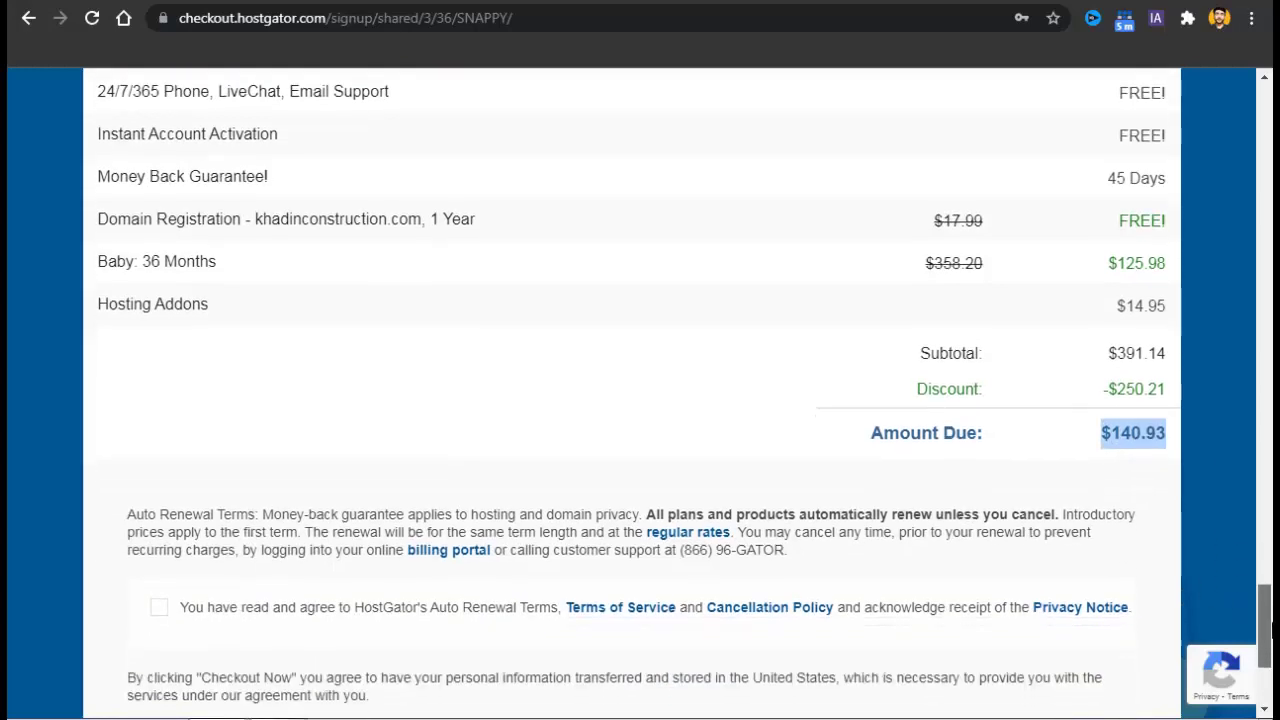
{"action": "scroll", "coordinate": [1266, 628], "scroll_direction": "down", "scroll_amount": 3}
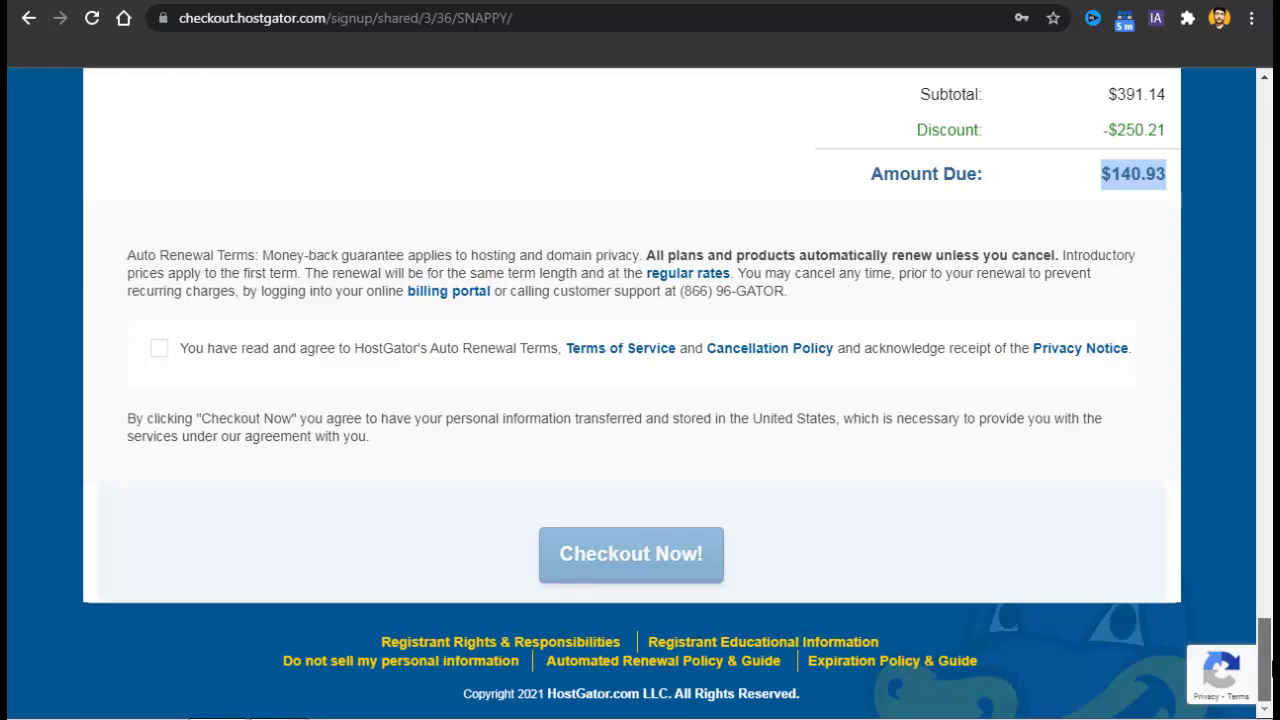
{"action": "left_click", "coordinate": [164, 354]}
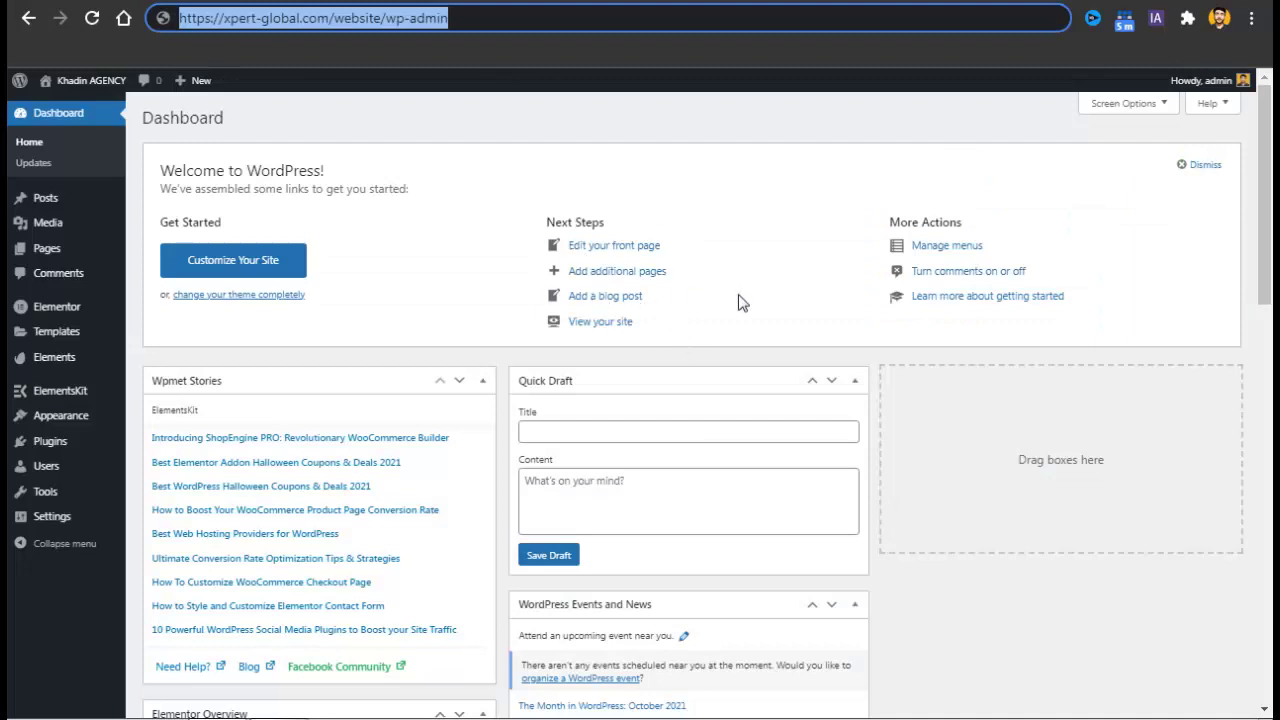
Dismiss the Welcome to WordPress panel on the new site's dashboard.
{"action": "left_click", "coordinate": [778, 174]}
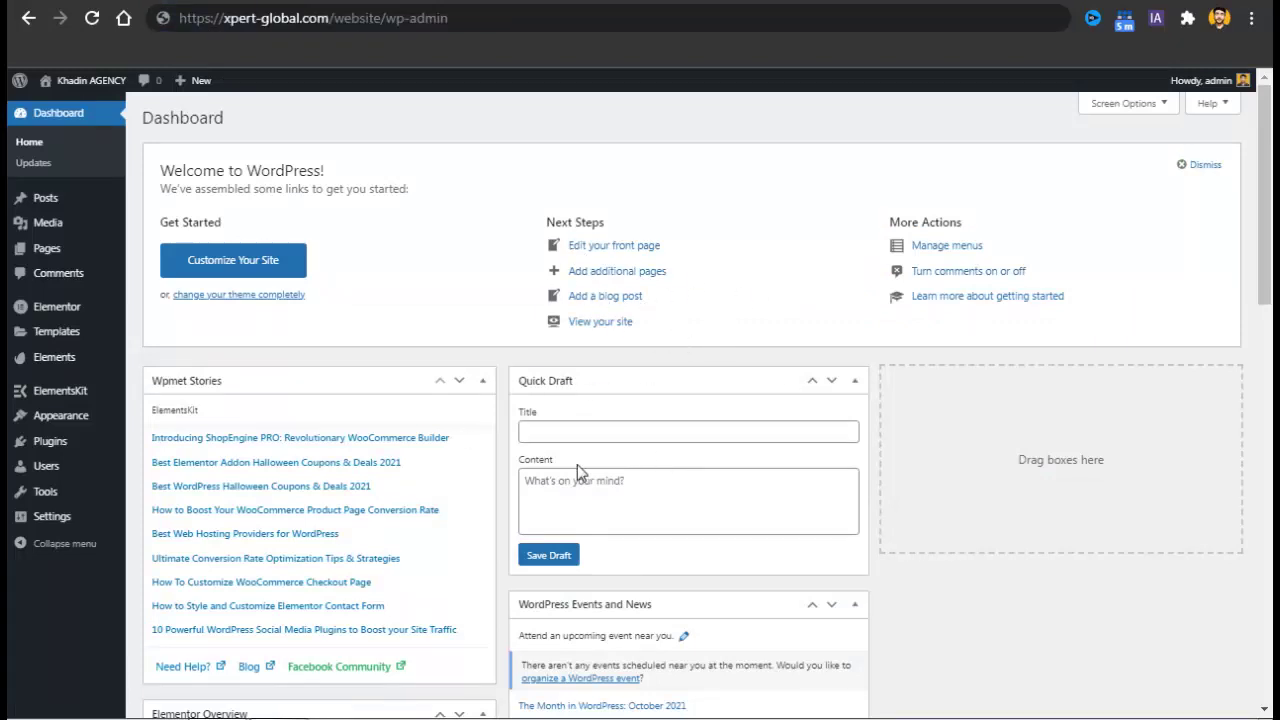
{"action": "scroll", "coordinate": [1160, 260], "scroll_direction": "down", "scroll_amount": 1}
{"action": "scroll", "coordinate": [1190, 190], "scroll_direction": "up", "scroll_amount": 1}
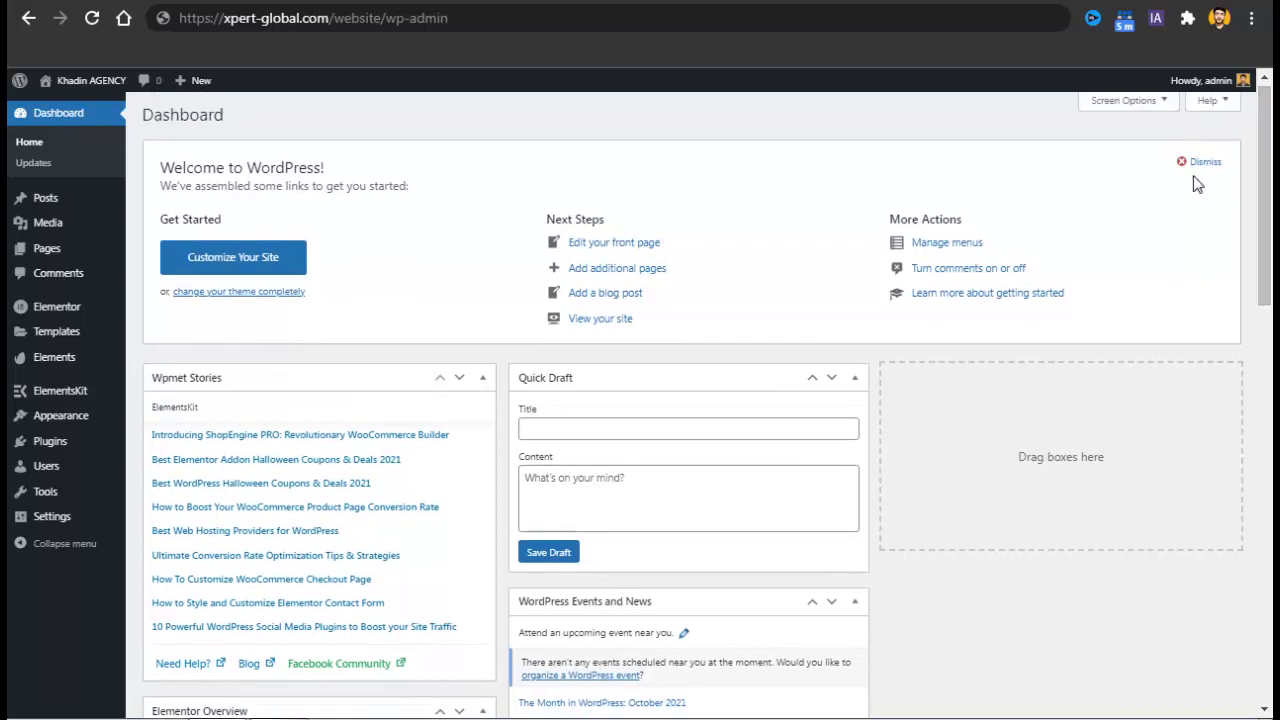
{"action": "left_click", "coordinate": [1197, 163]}
{"action": "scroll", "coordinate": [1240, 150], "scroll_direction": "down", "scroll_amount": 1}
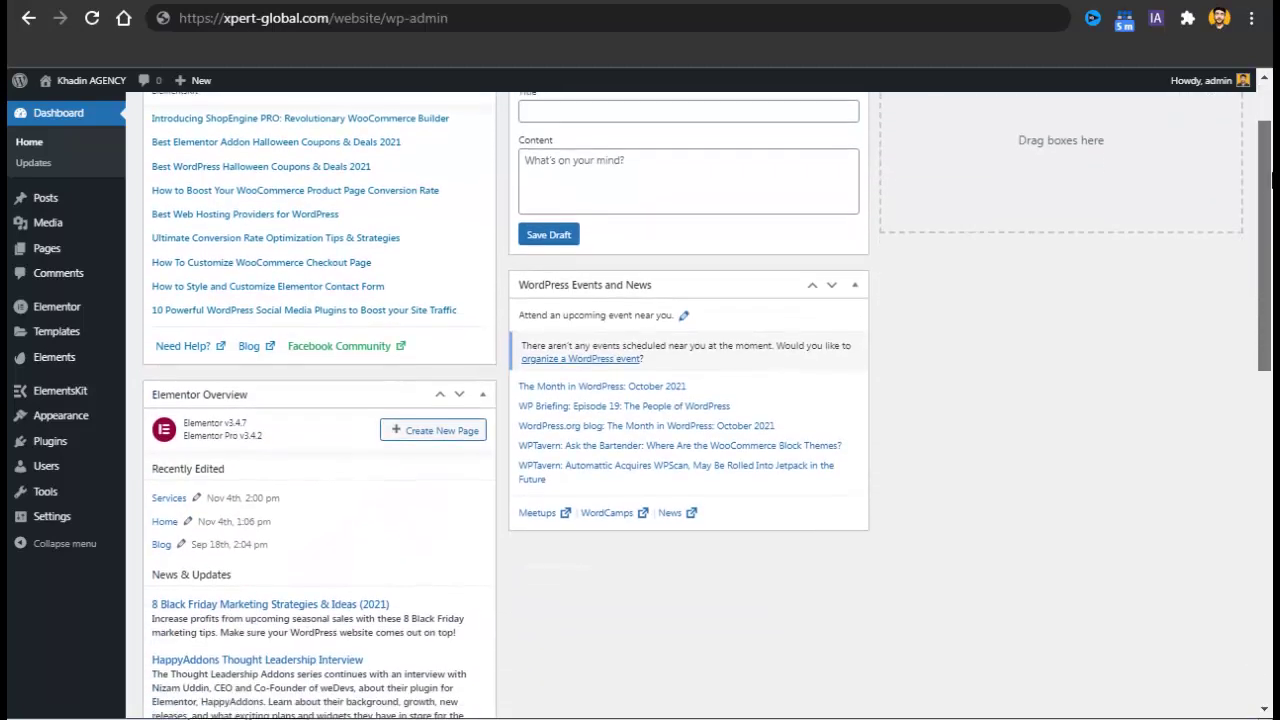
{"action": "scroll", "coordinate": [1265, 135], "scroll_direction": "up", "scroll_amount": 1}
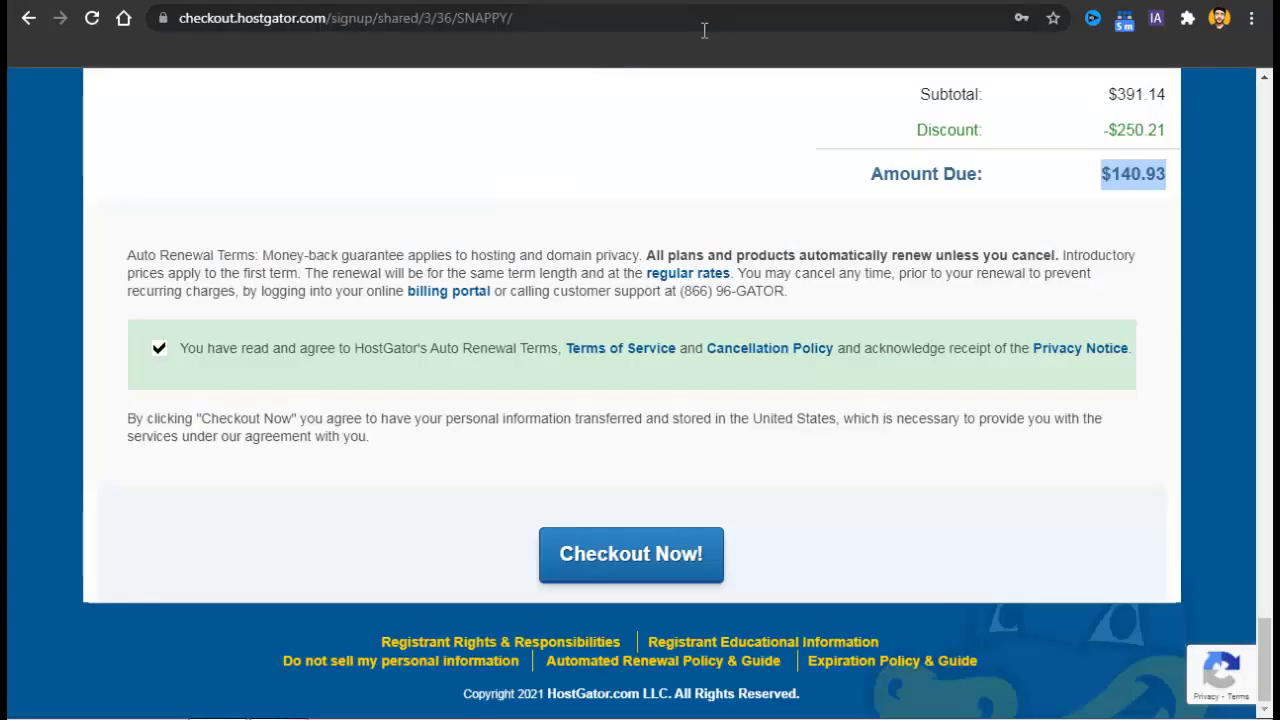
Load the site's admin at xpert-global.com/website/wp-admin from the address bar.
{"action": "left_click", "coordinate": [704, 28]}
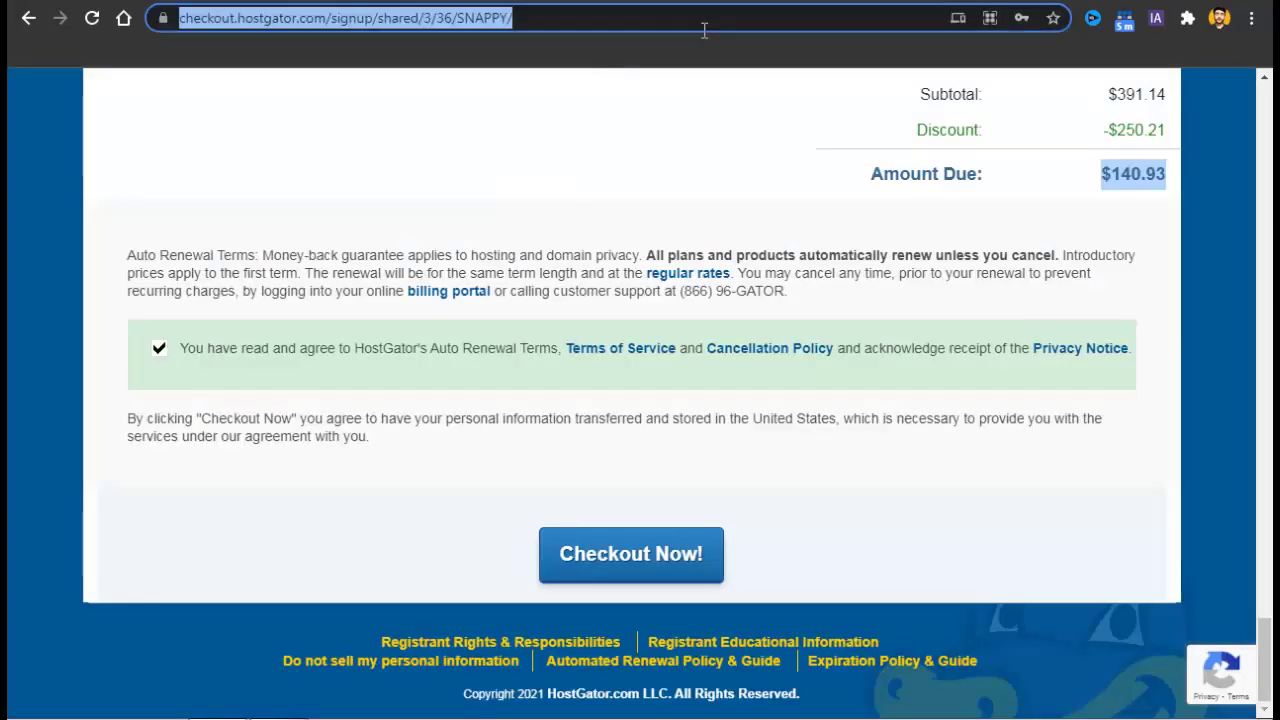
{"action": "type", "text": "xpert"}
{"action": "key", "text": "Right"}
{"action": "type", "text": "/"}
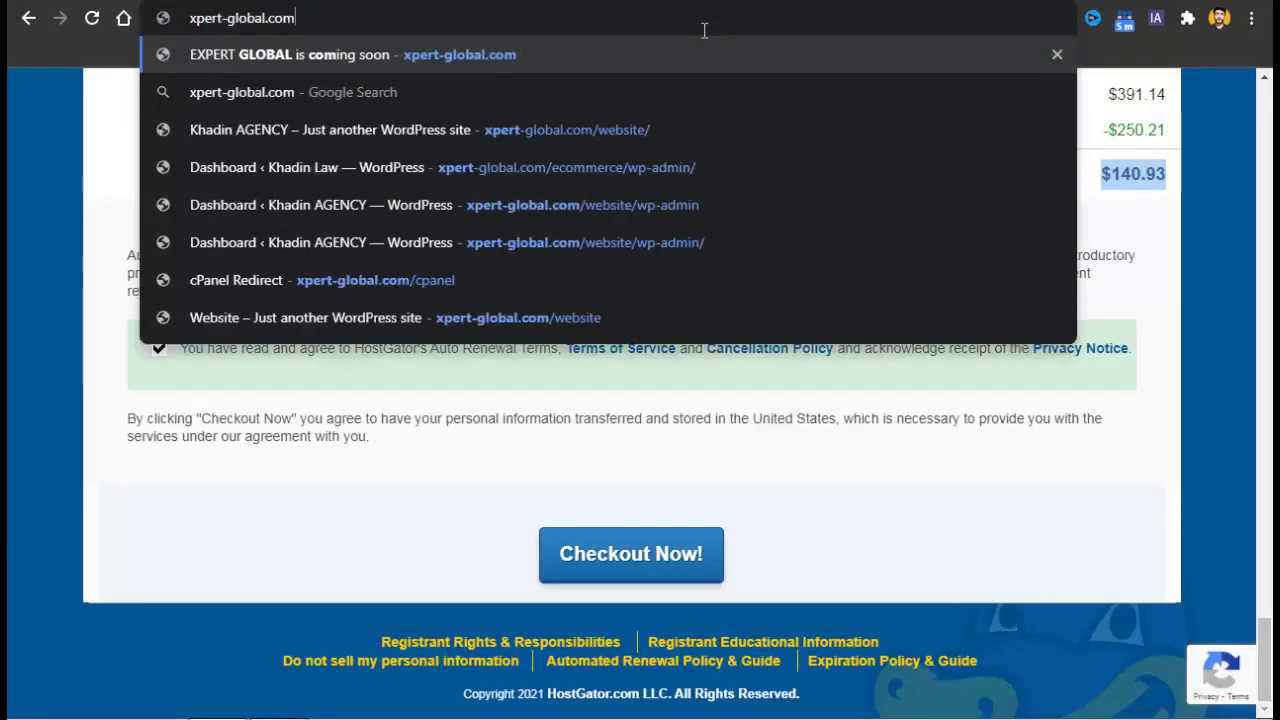
{"action": "key", "text": "Right"}
{"action": "key", "text": "Return"}
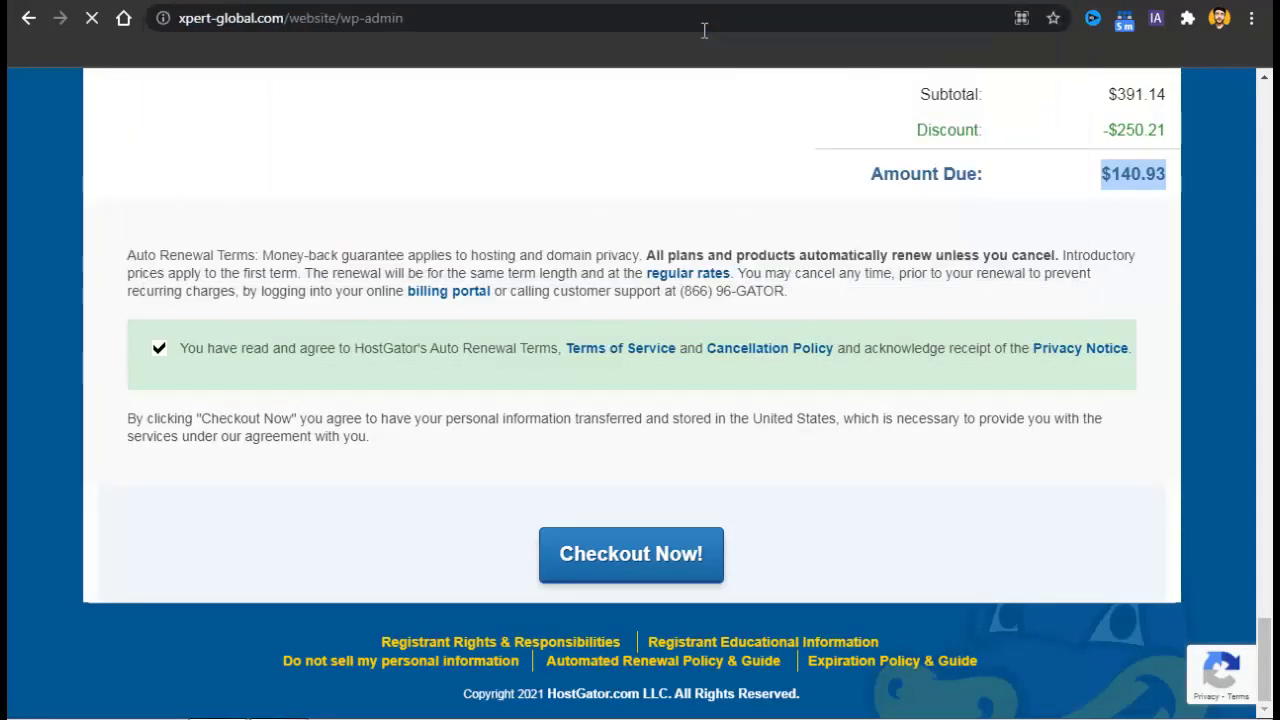
Trim the address back to the site root to view the site's home page.
{"action": "left_click", "coordinate": [704, 30]}
{"action": "key", "text": "ctrl+shift+Left"}
{"action": "key", "text": "BackSpace"}
{"action": "key", "text": "BackSpace"}
{"action": "key", "text": "BackSpace"}
{"action": "key", "text": "BackSpace"}
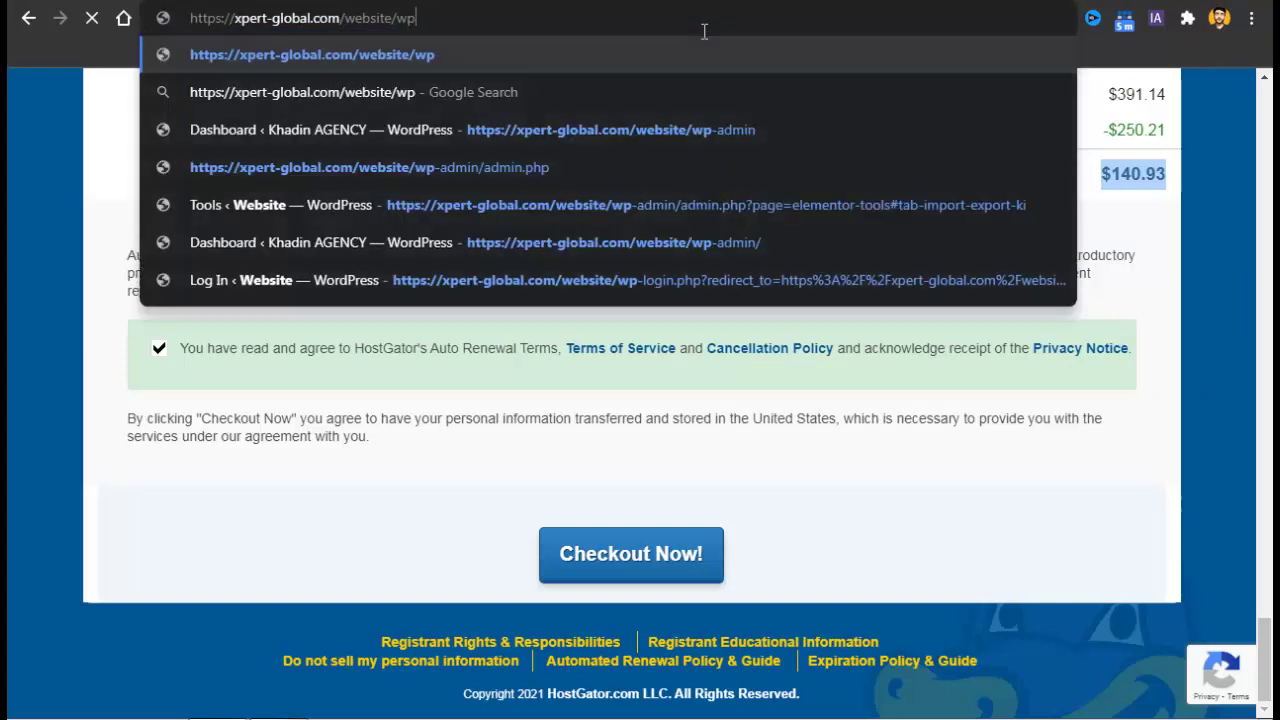
{"action": "key", "text": "Return"}
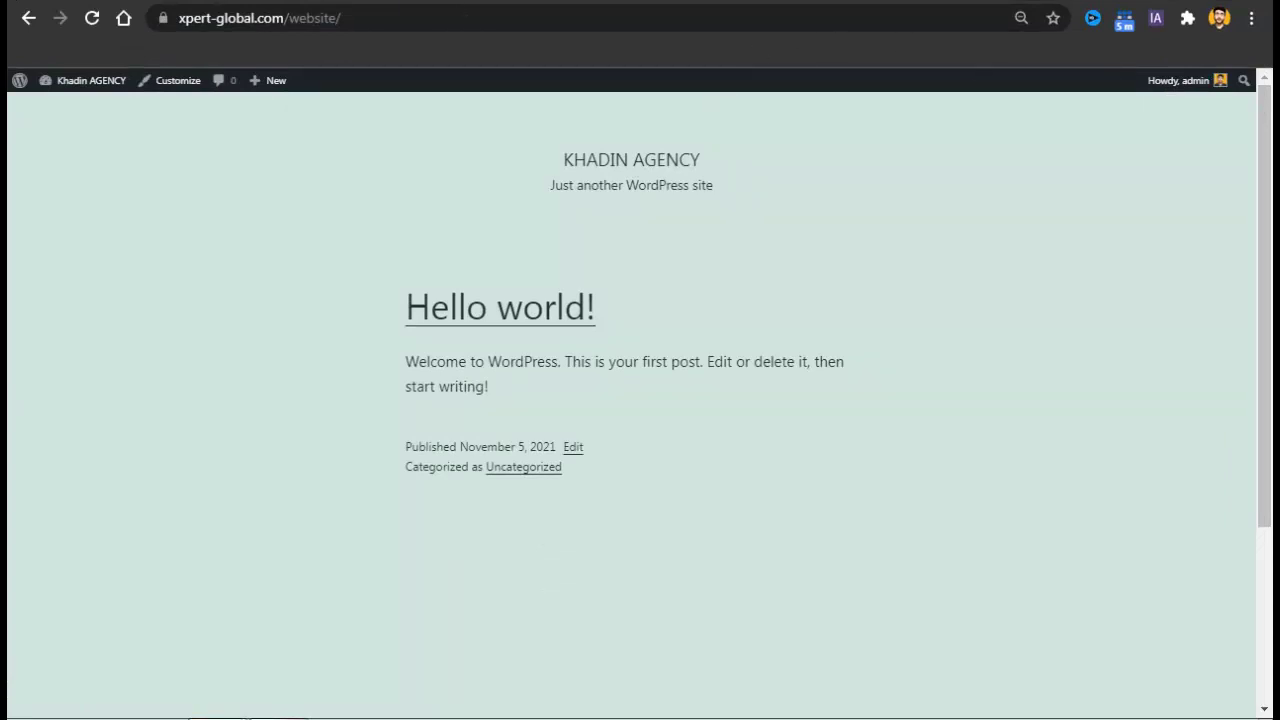
{"action": "left_click", "coordinate": [325, 2]}
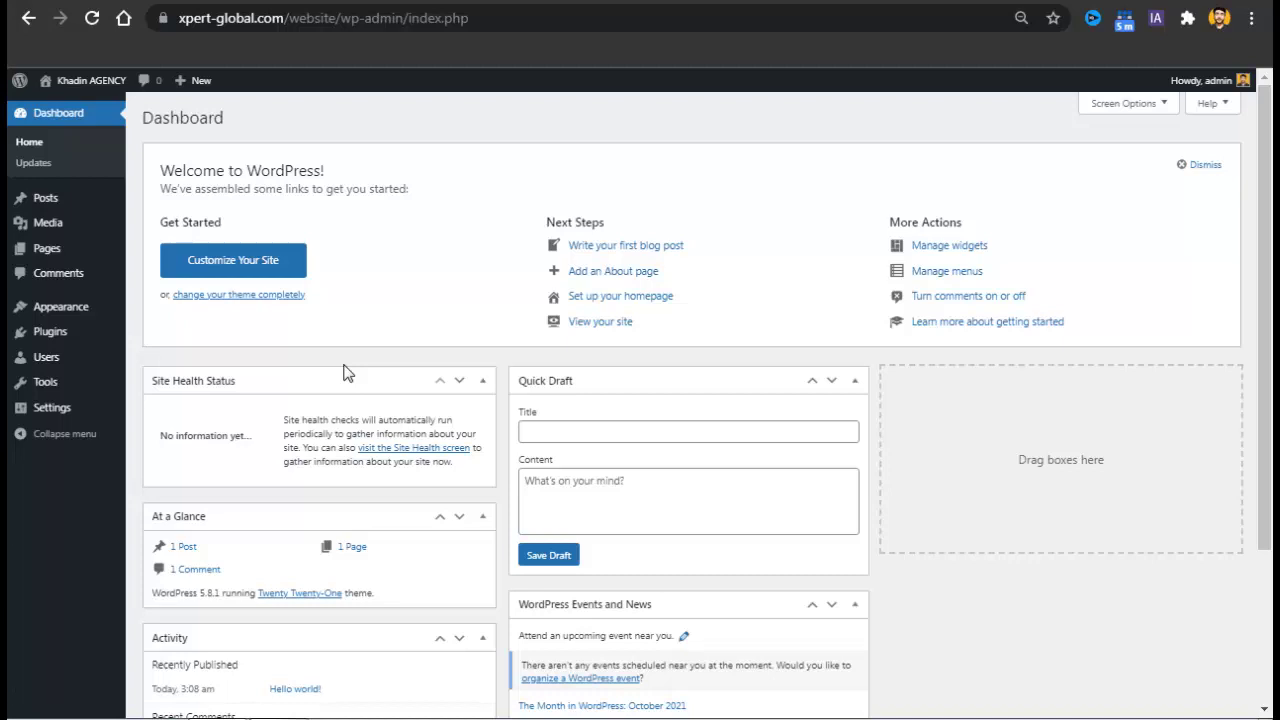
Search the theme directory for 'hello elementor', install Hello Elementor and activate it.
{"action": "mouse_move", "coordinate": [57, 318]}
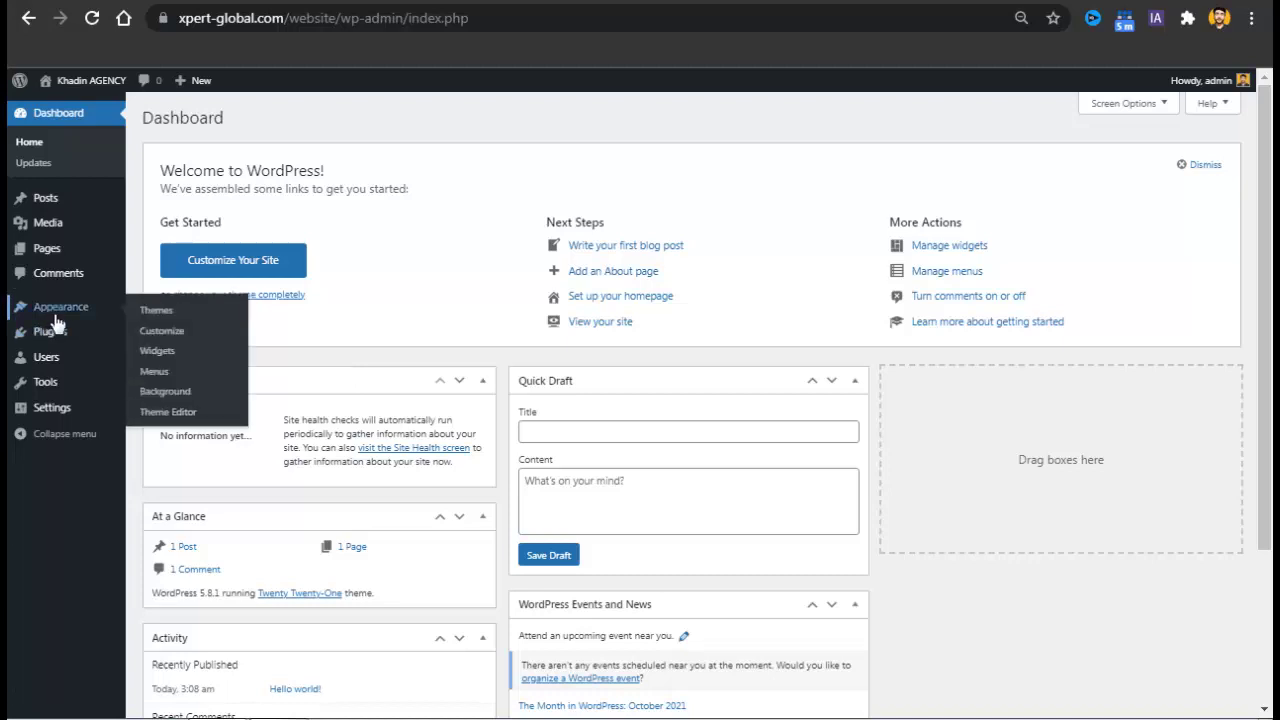
{"action": "left_click", "coordinate": [156, 315]}
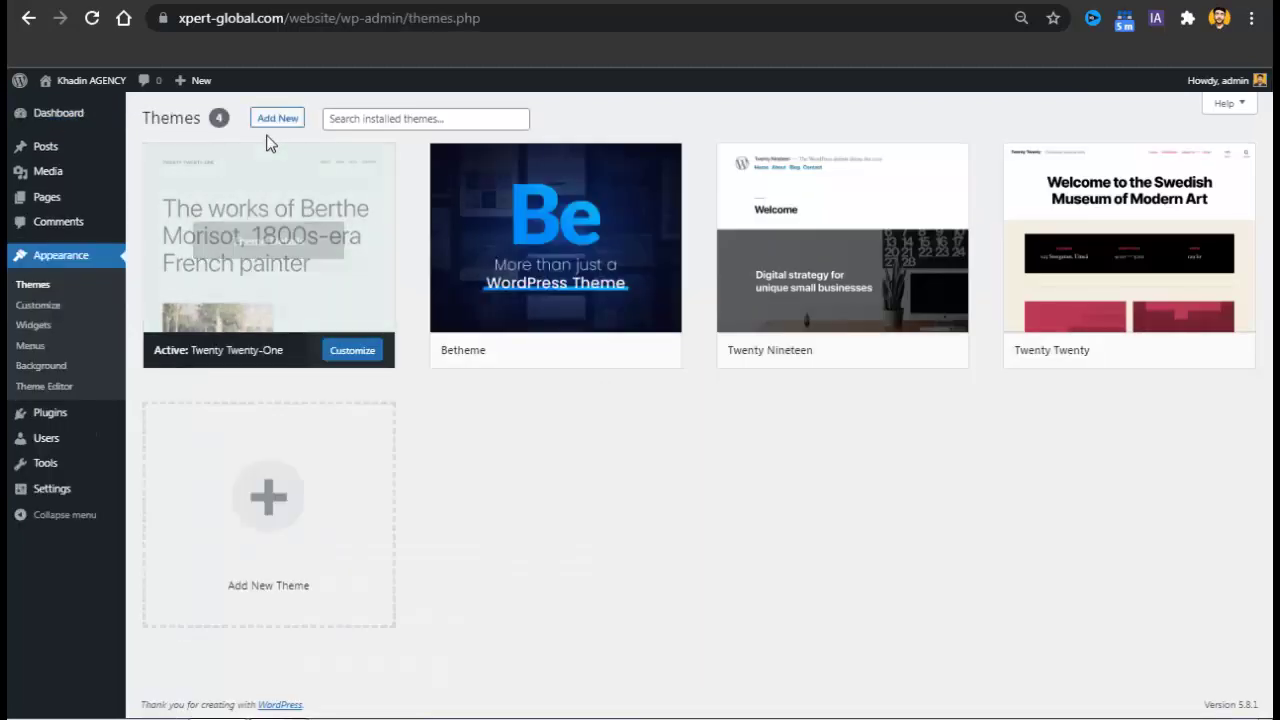
{"action": "left_click", "coordinate": [272, 124]}
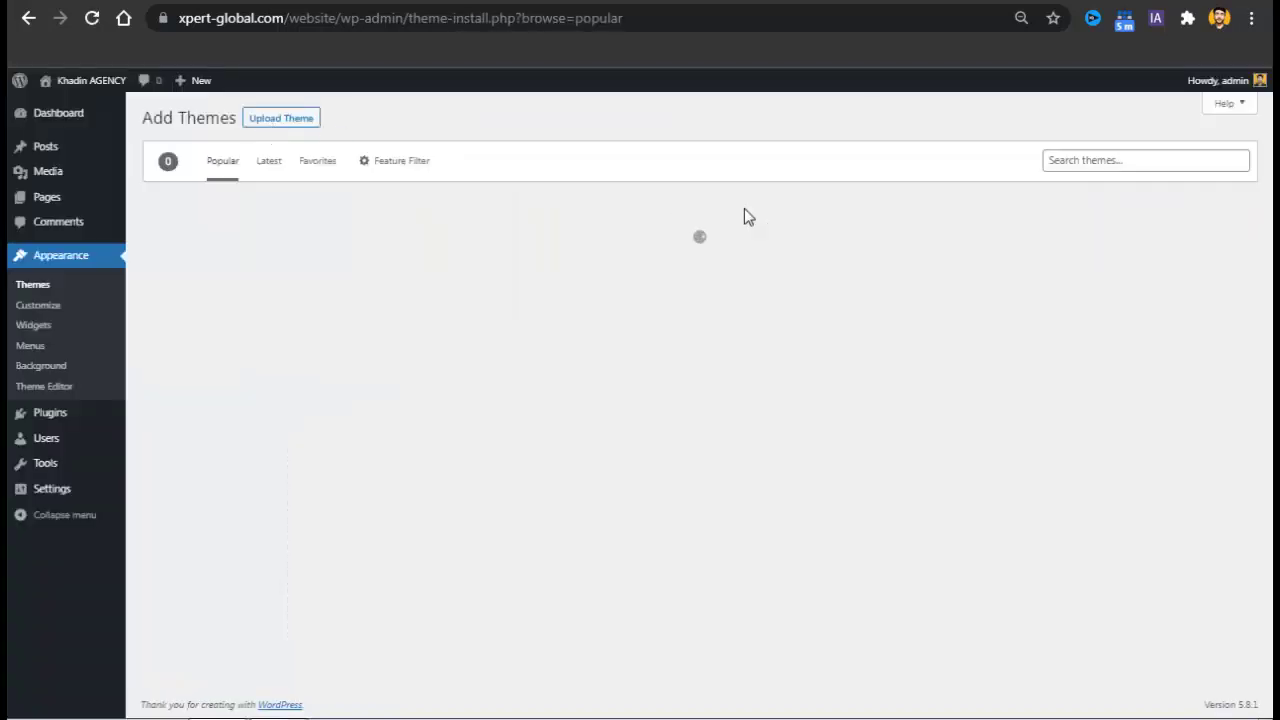
{"action": "left_click", "coordinate": [1103, 168]}
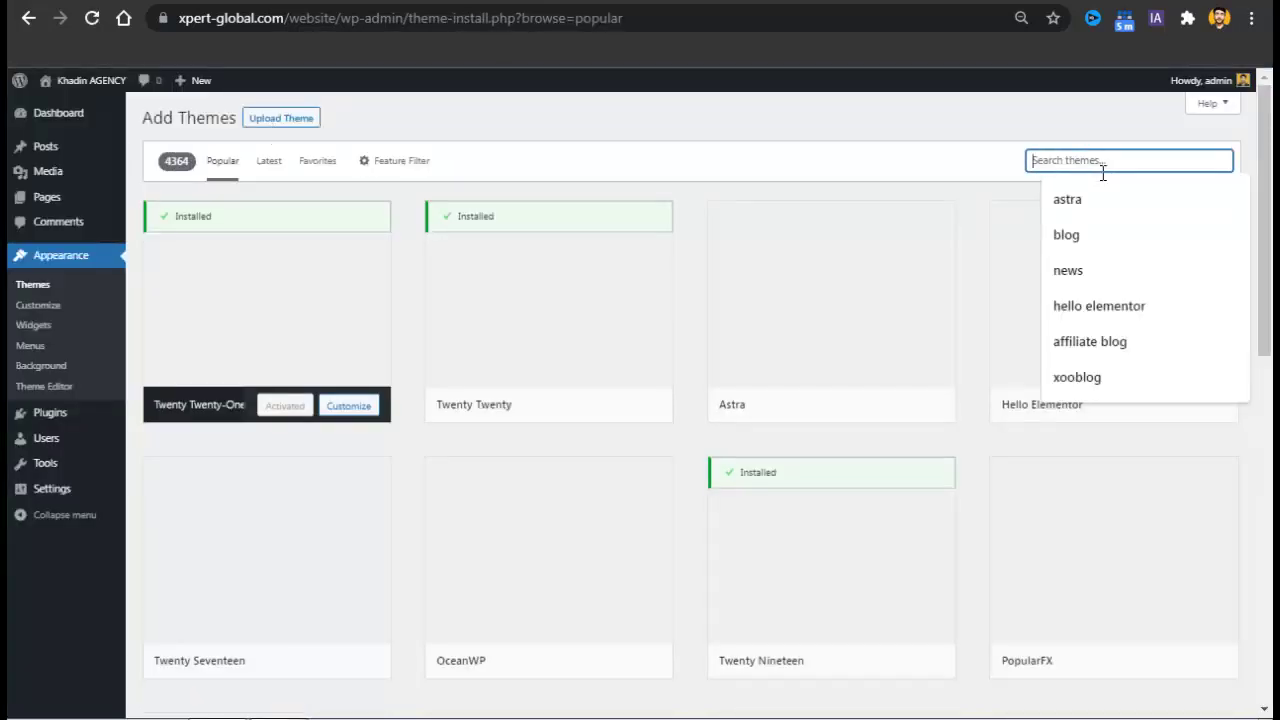
{"action": "type", "text": "hello"}
{"action": "key", "text": "Down"}
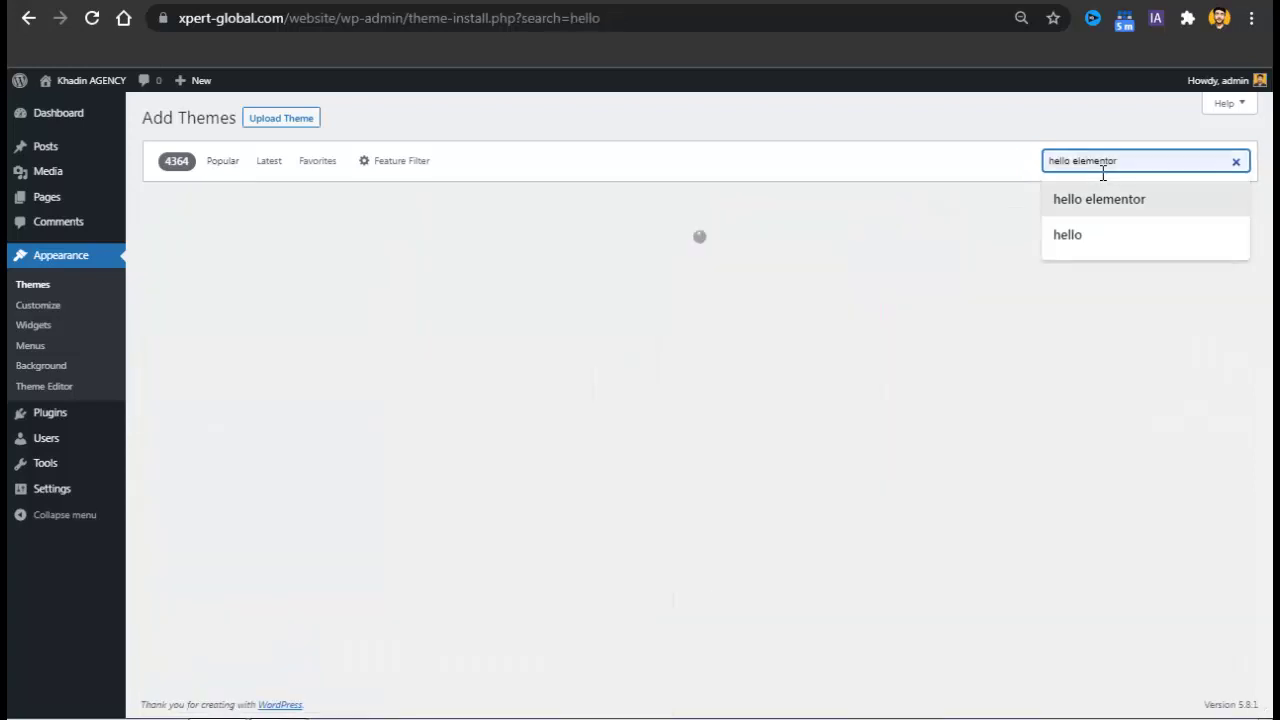
{"action": "key", "text": "Return"}
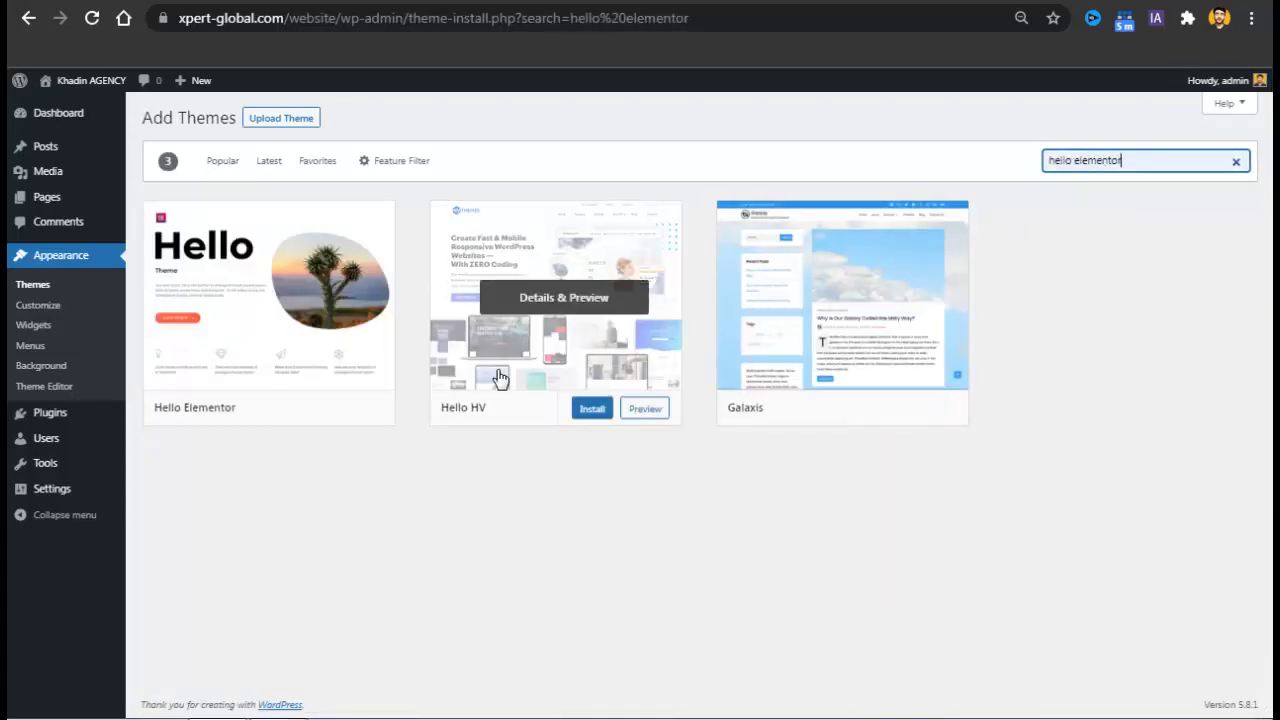
{"action": "mouse_move", "coordinate": [254, 417]}
{"action": "left_click", "coordinate": [300, 412]}
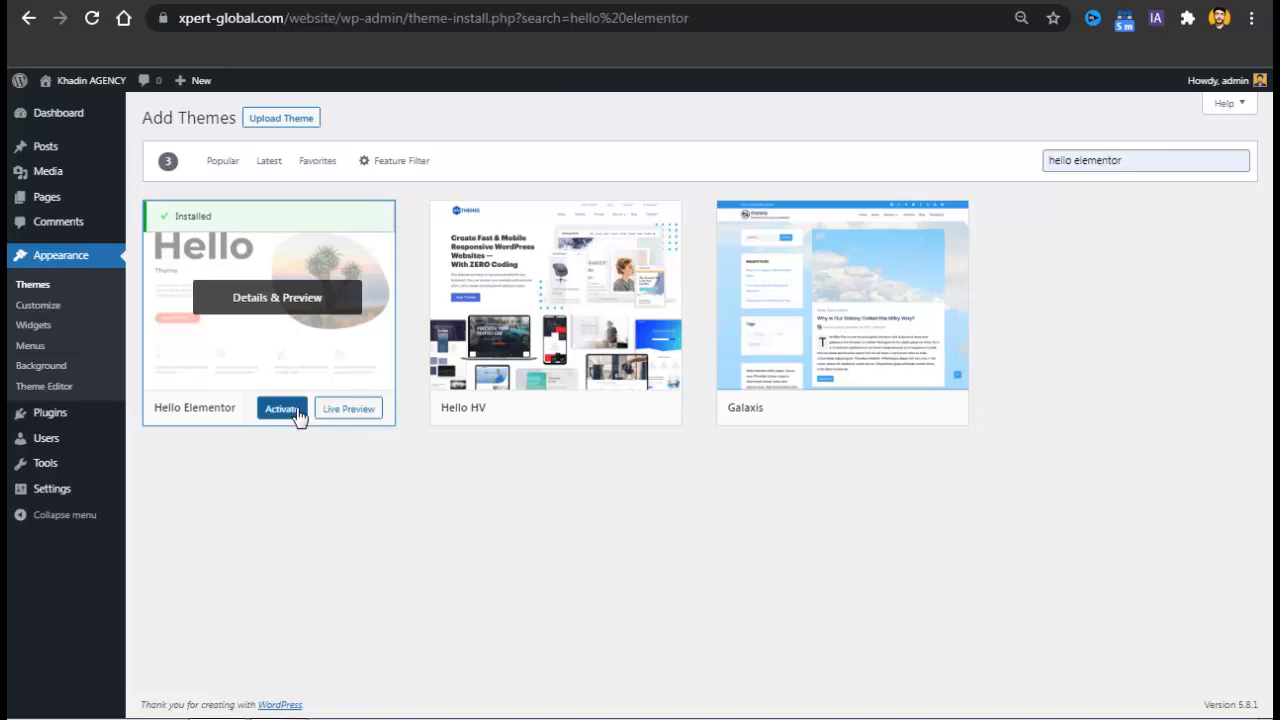
{"action": "left_click", "coordinate": [297, 412]}
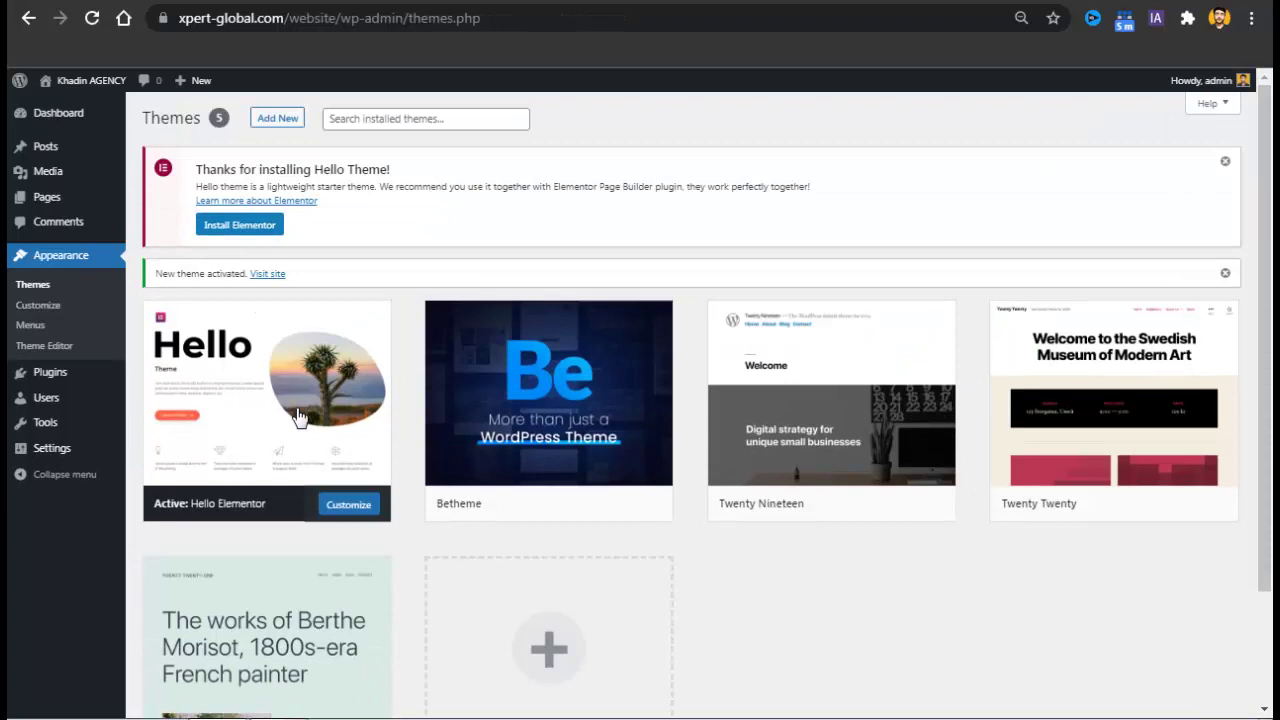
{"action": "mouse_move", "coordinate": [293, 417]}
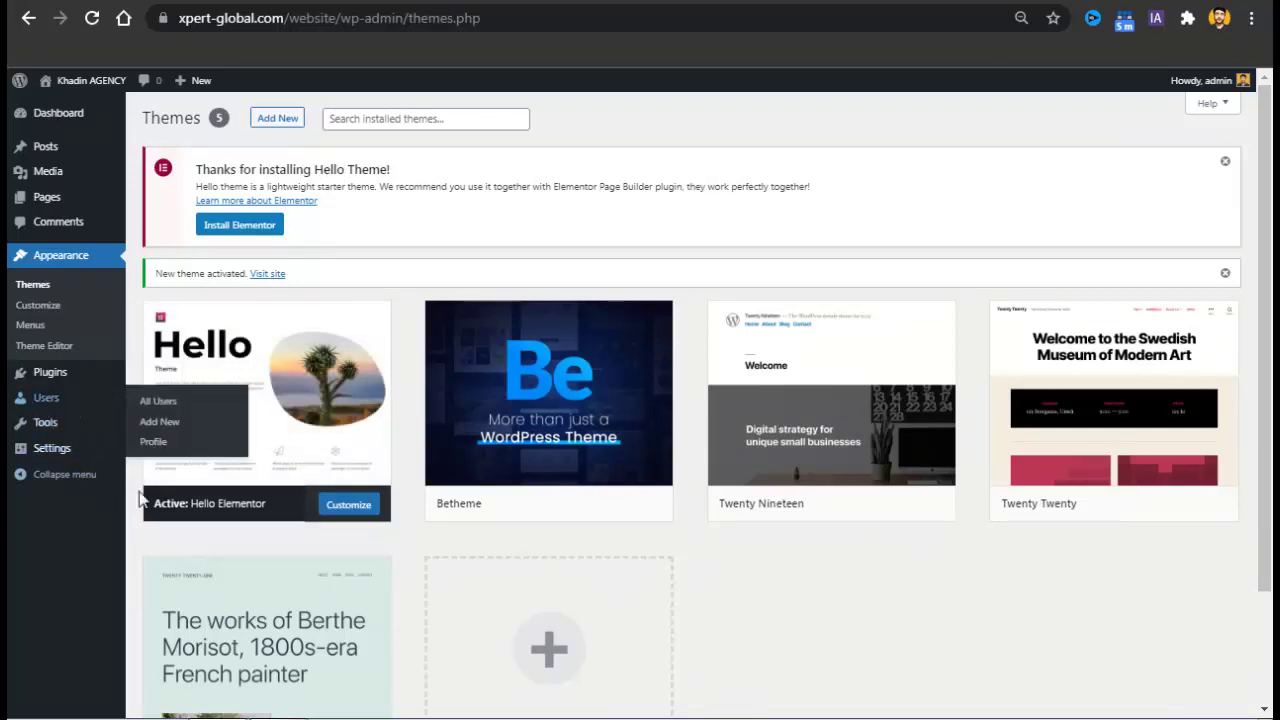
Search the plugin directory for 'elementor' and install Elementor Website Builder.
{"action": "mouse_move", "coordinate": [106, 378]}
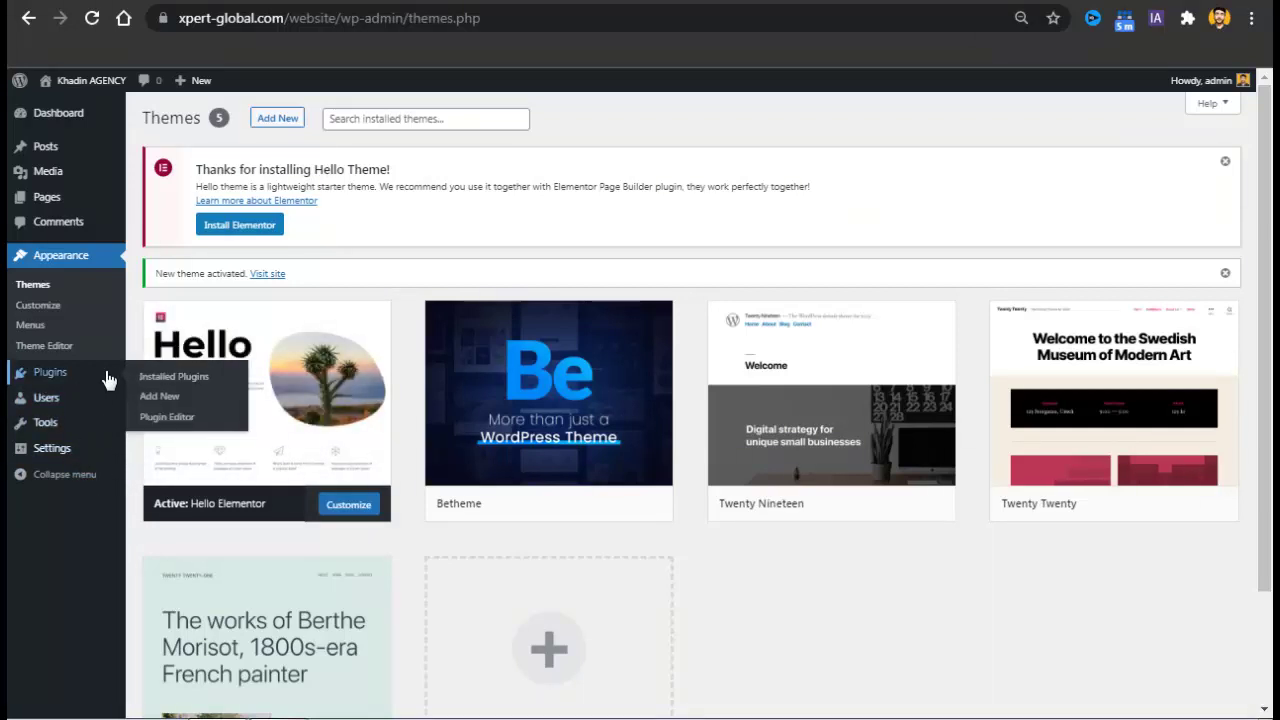
{"action": "left_click", "coordinate": [181, 399]}
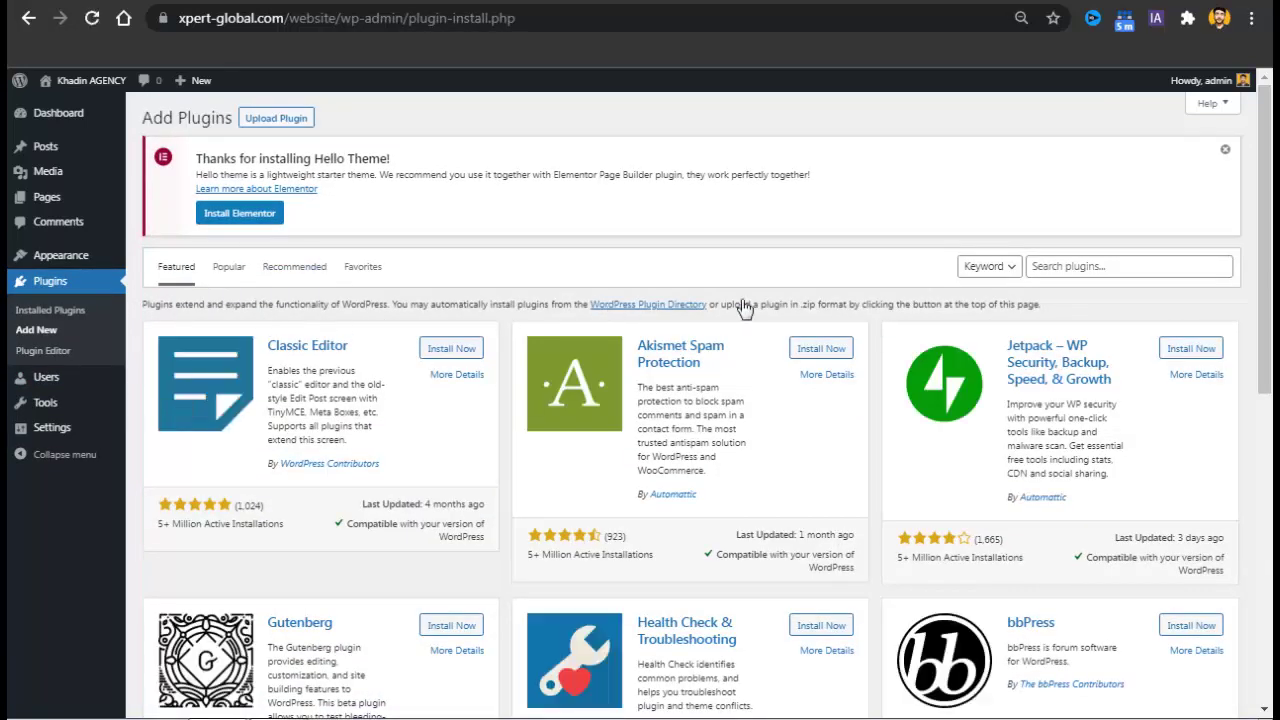
{"action": "left_click", "coordinate": [1086, 270]}
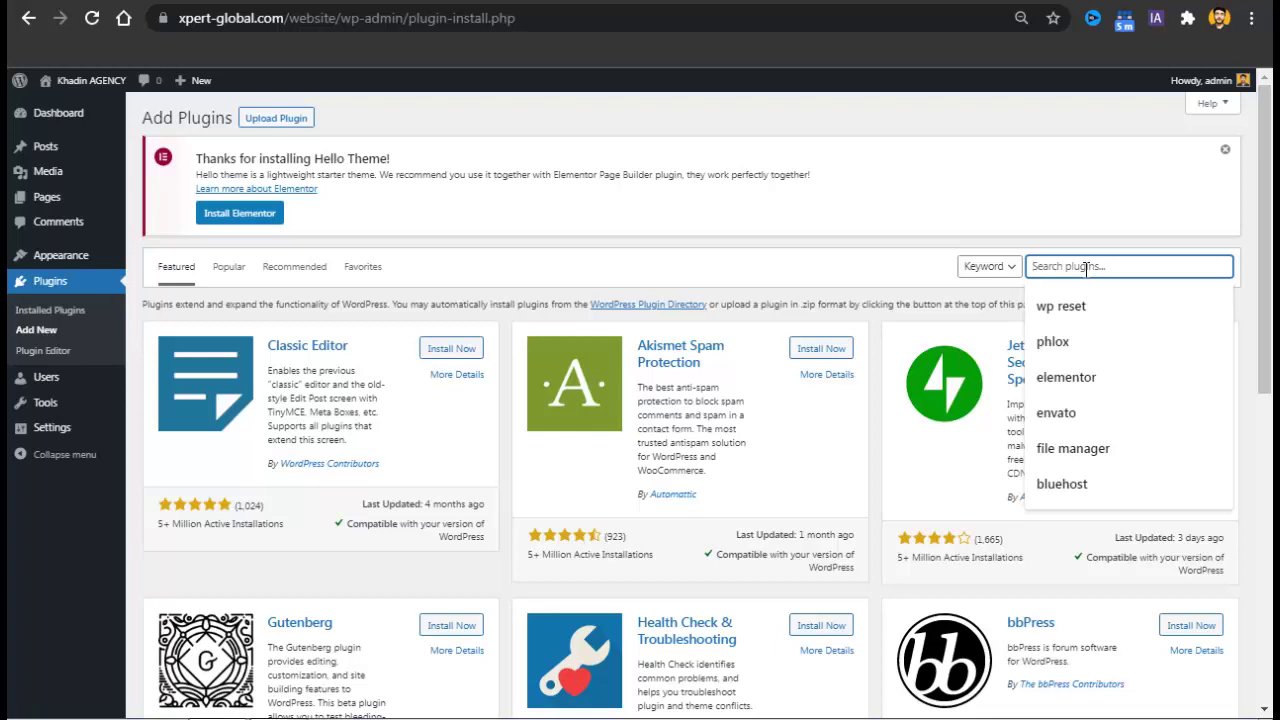
{"action": "type", "text": "ele"}
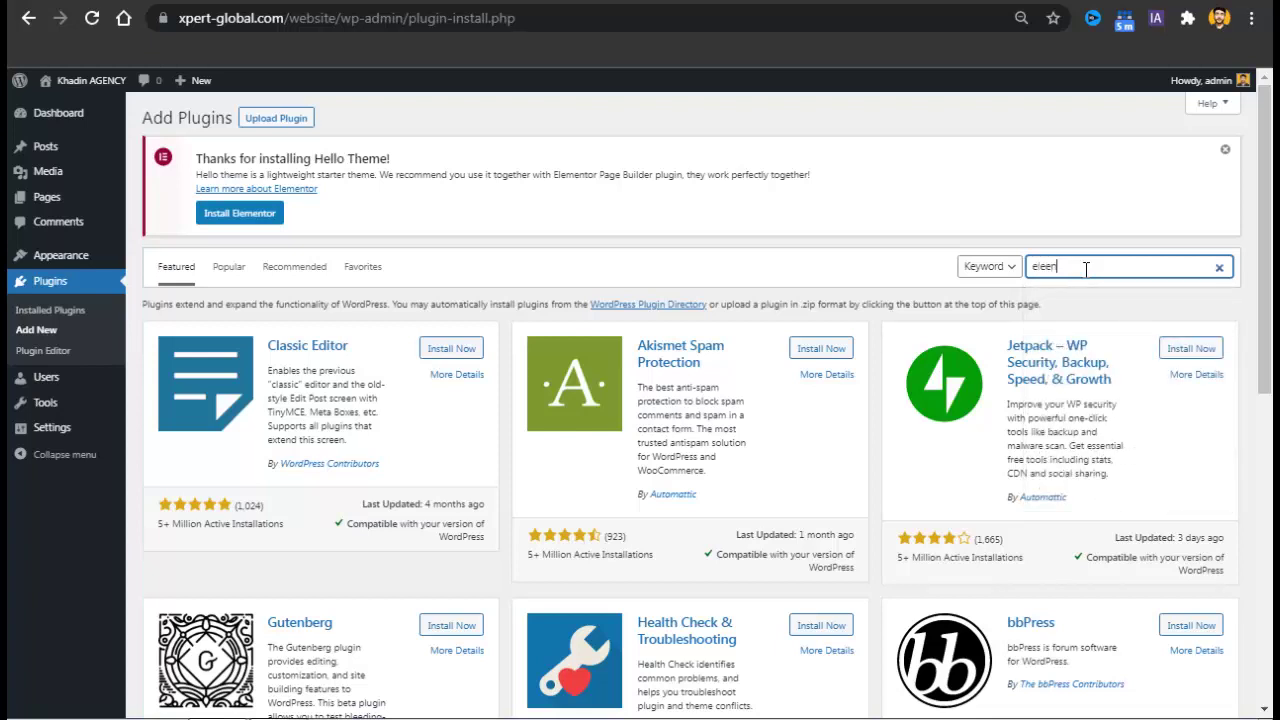
{"action": "key", "text": "Down"}
{"action": "key", "text": "Return"}
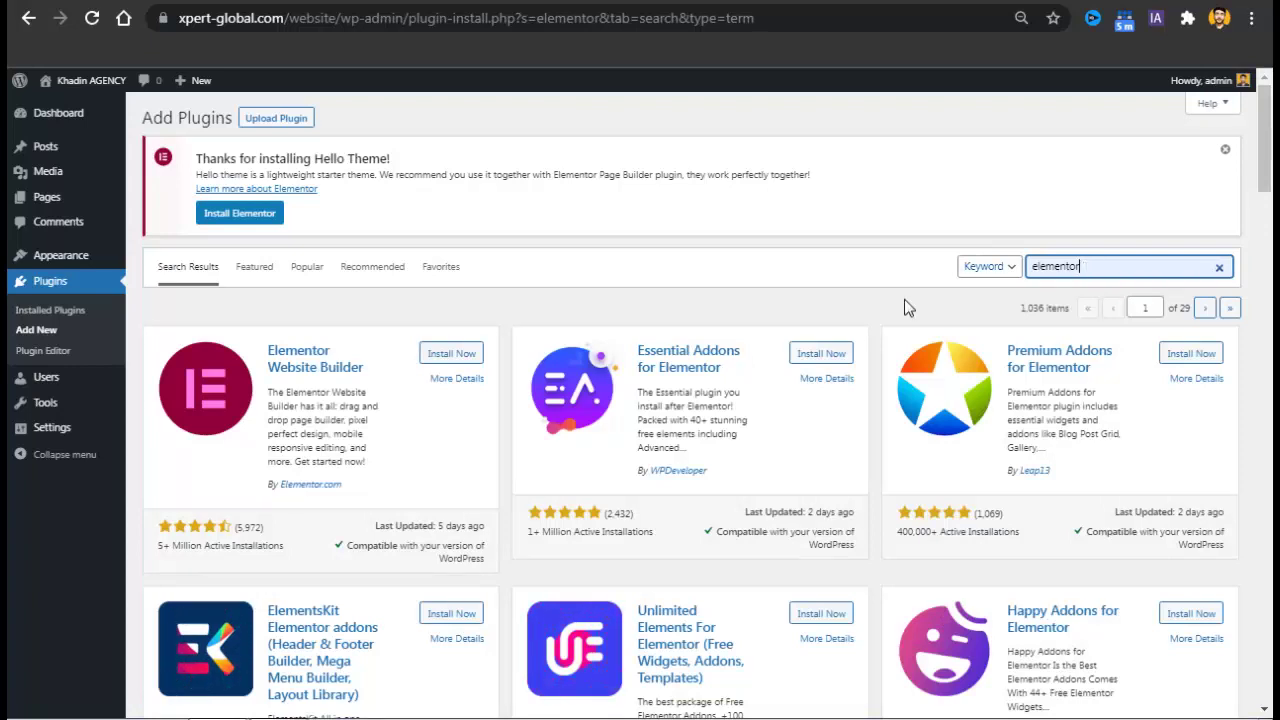
{"action": "left_click", "coordinate": [452, 354]}
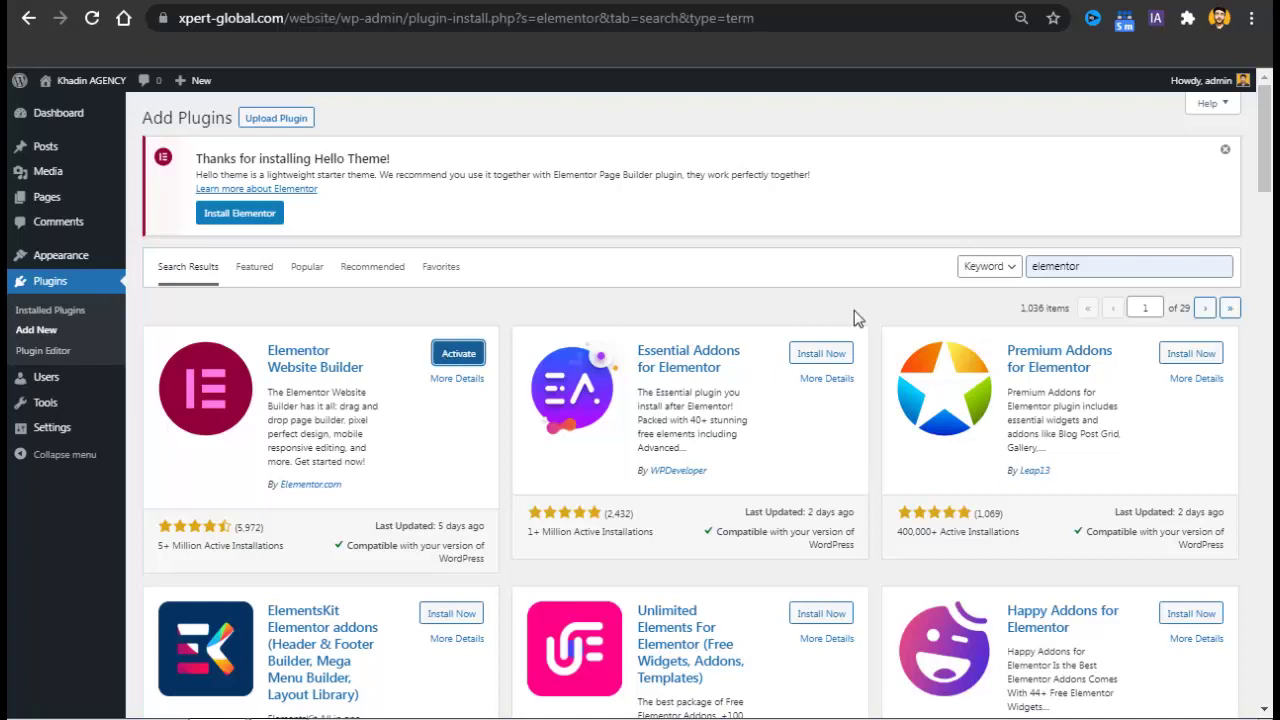
Search for 'envato' and install the Envato Elements plugin.
{"action": "double_click", "coordinate": [1051, 268]}
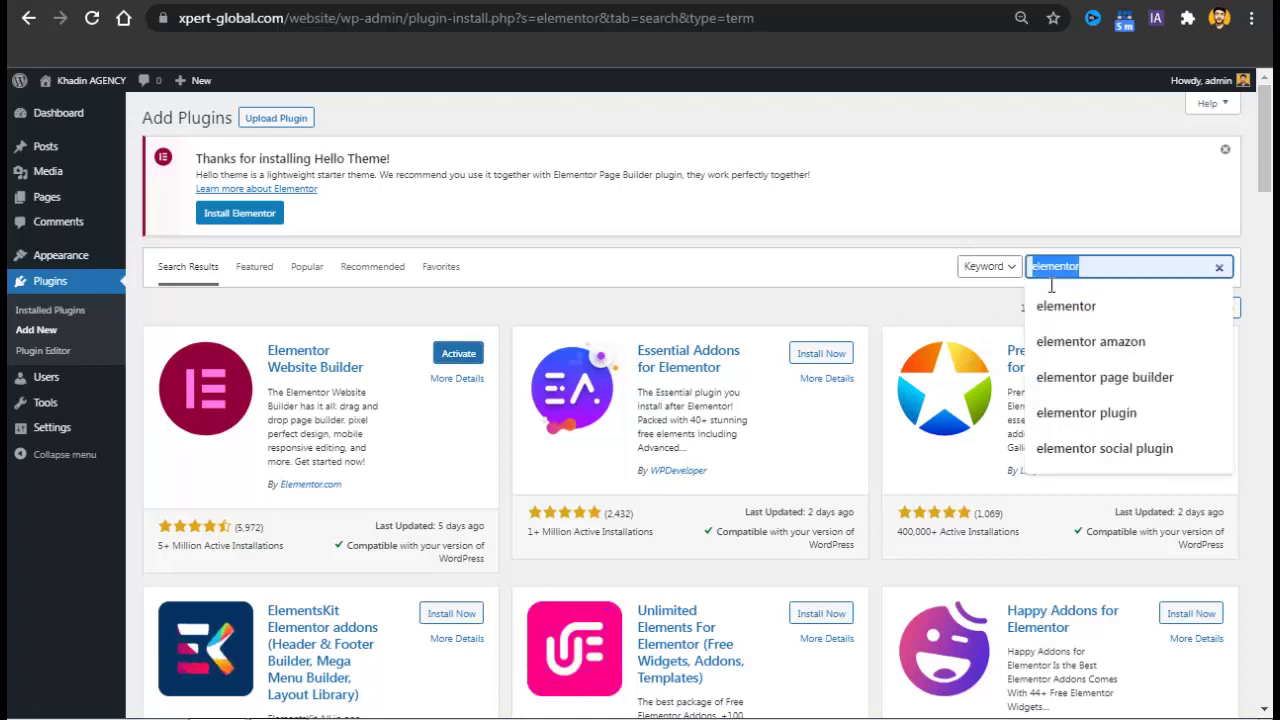
{"action": "type", "text": "envato"}
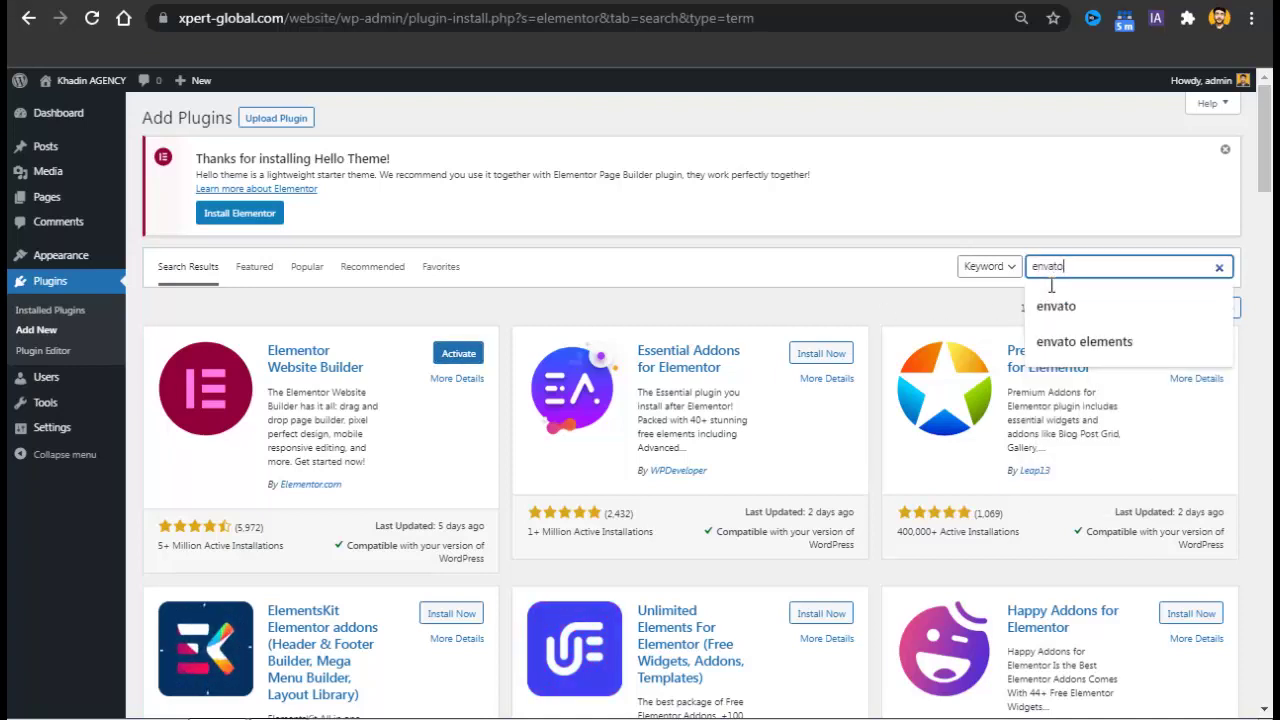
{"action": "key", "text": "Return"}
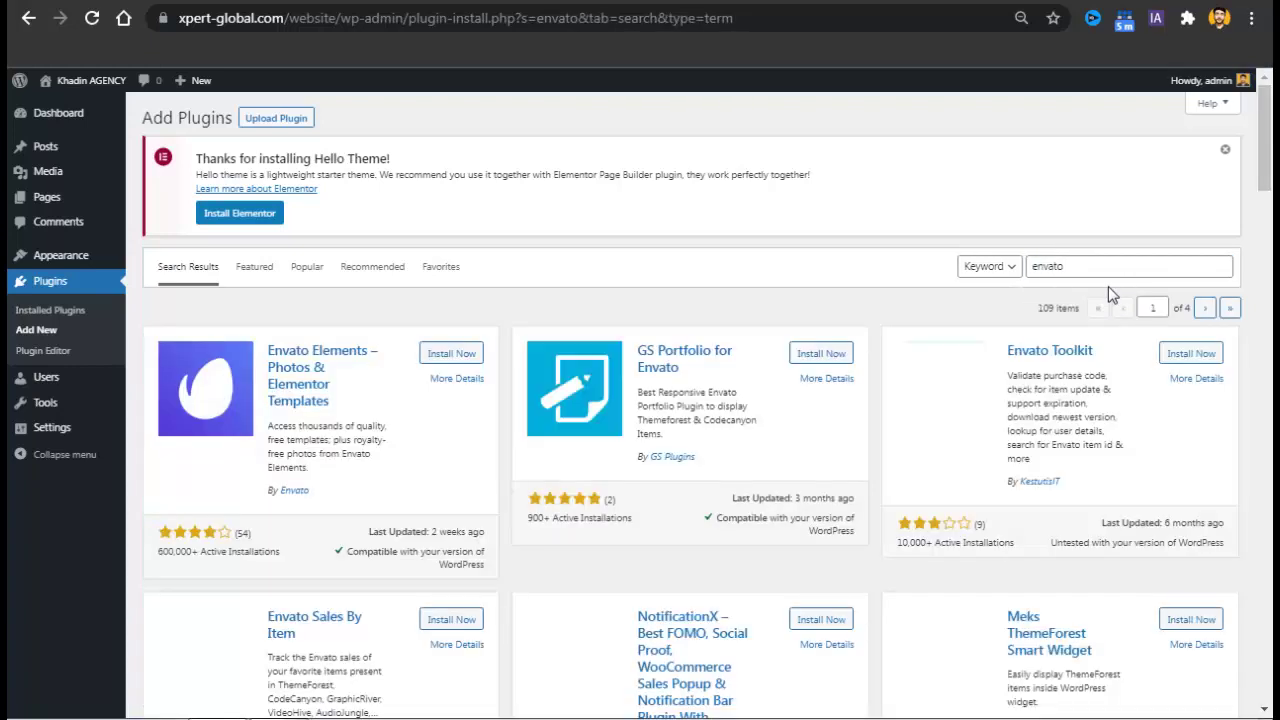
{"action": "left_click", "coordinate": [452, 355]}
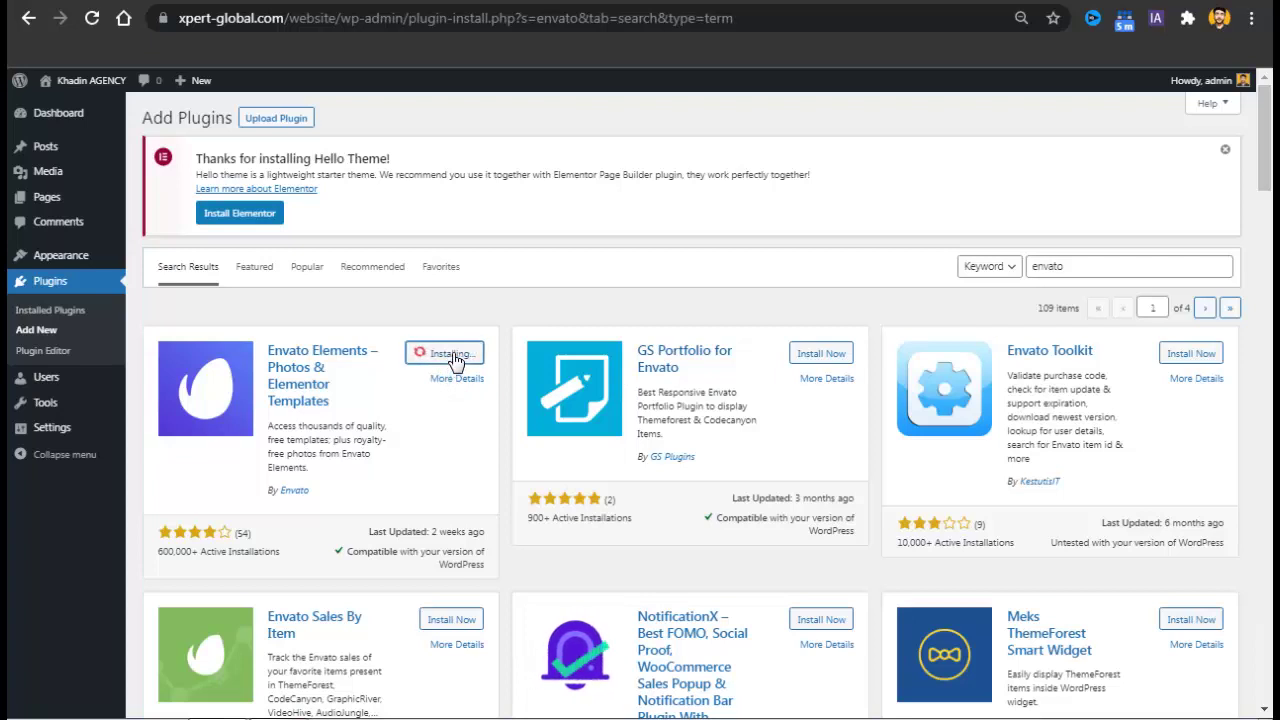
{"action": "left_click", "coordinate": [74, 312]}
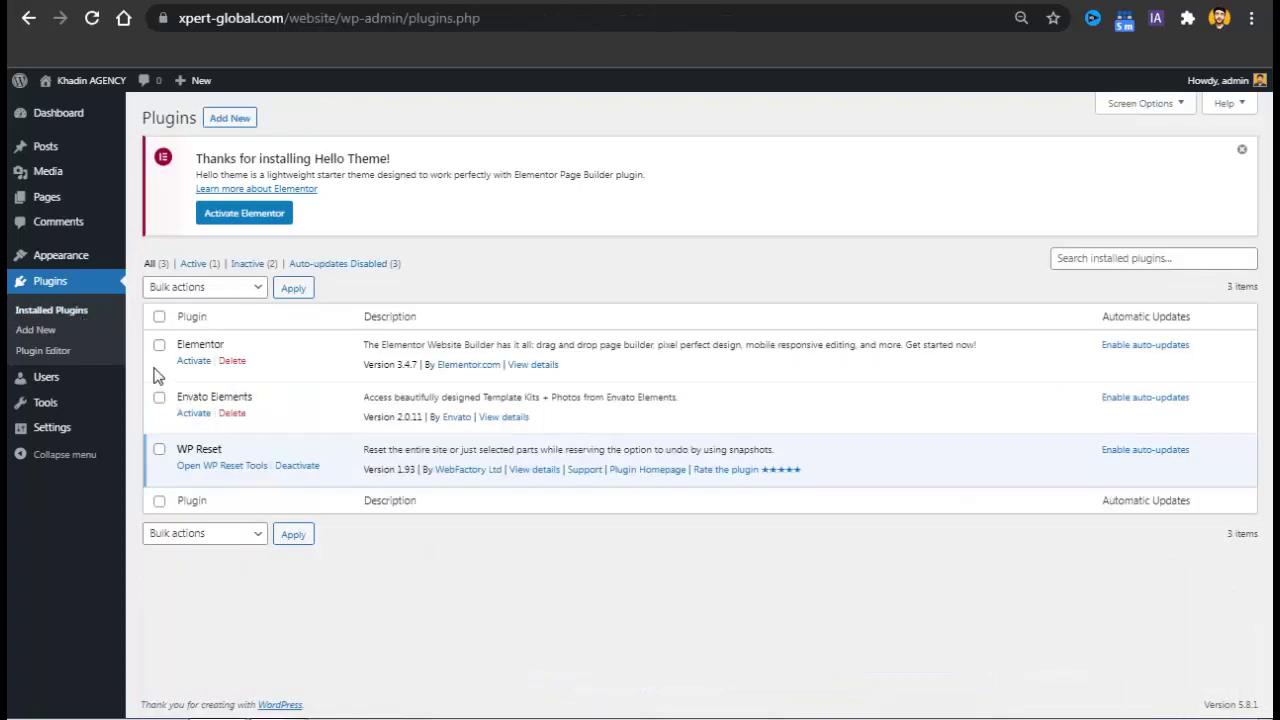
Bulk-activate Elementor and Envato Elements from the installed plugins list.
{"action": "left_click", "coordinate": [160, 346]}
{"action": "left_click", "coordinate": [162, 399]}
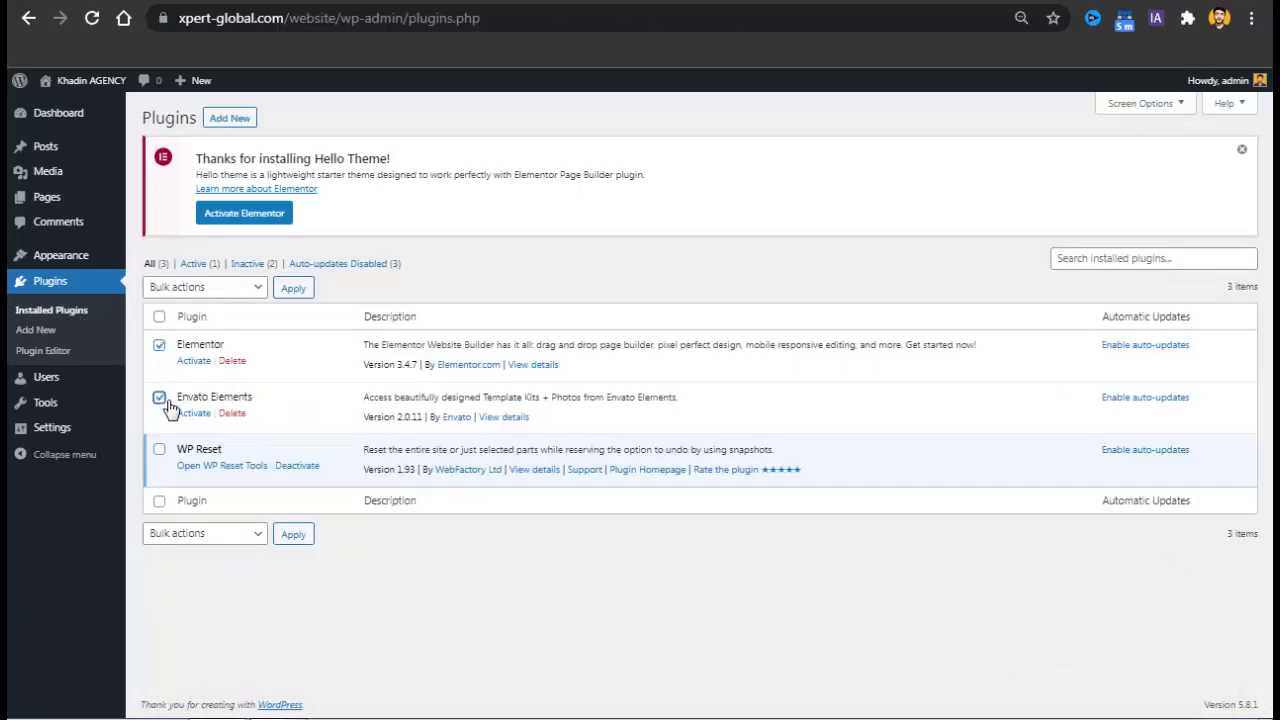
{"action": "left_click", "coordinate": [182, 292]}
{"action": "left_click", "coordinate": [204, 328]}
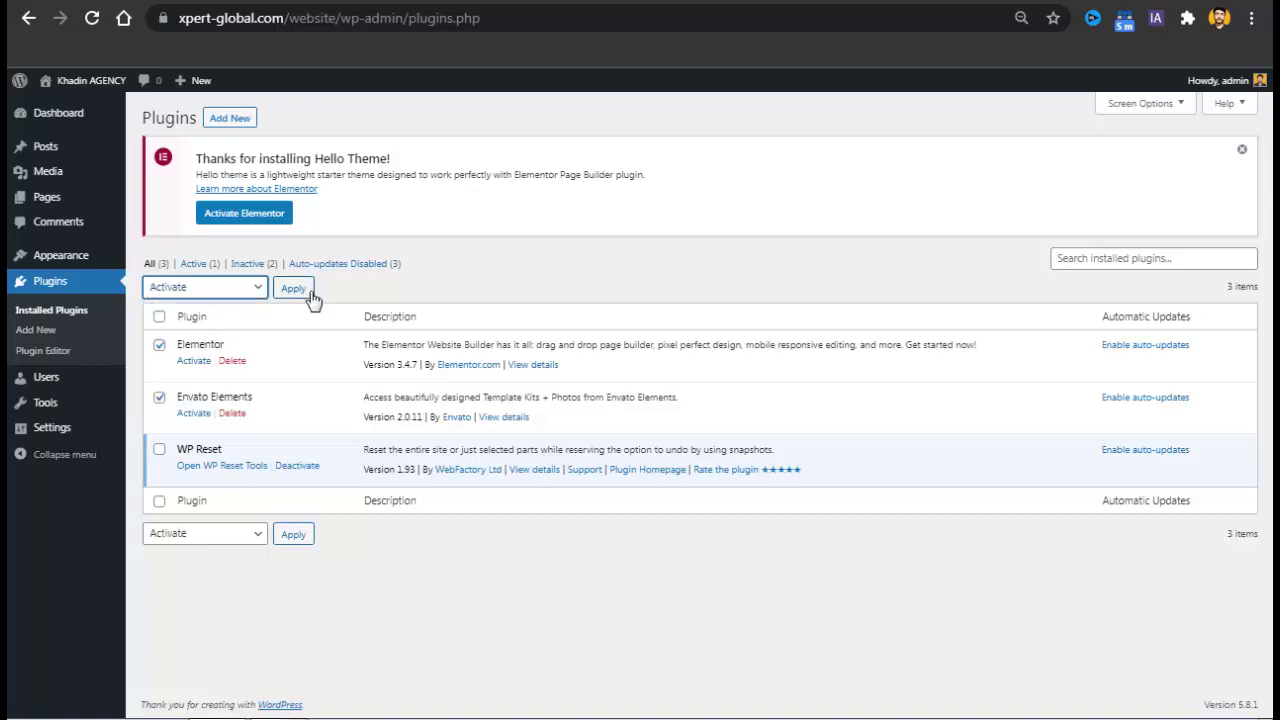
{"action": "left_click", "coordinate": [294, 288]}
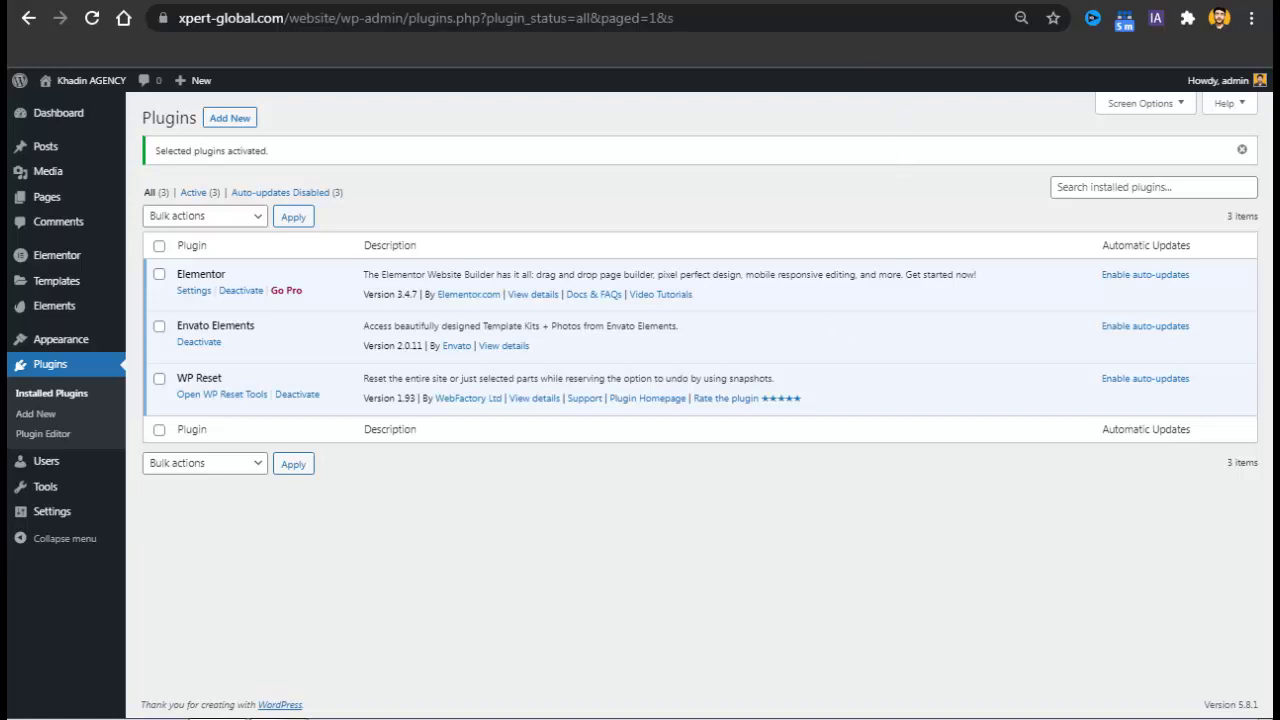
In a new tab, go to webifiedhub.com/etk, the ETK Pages.xml short link.
{"action": "key", "text": "ctrl+t"}
{"action": "type", "text": "we"}
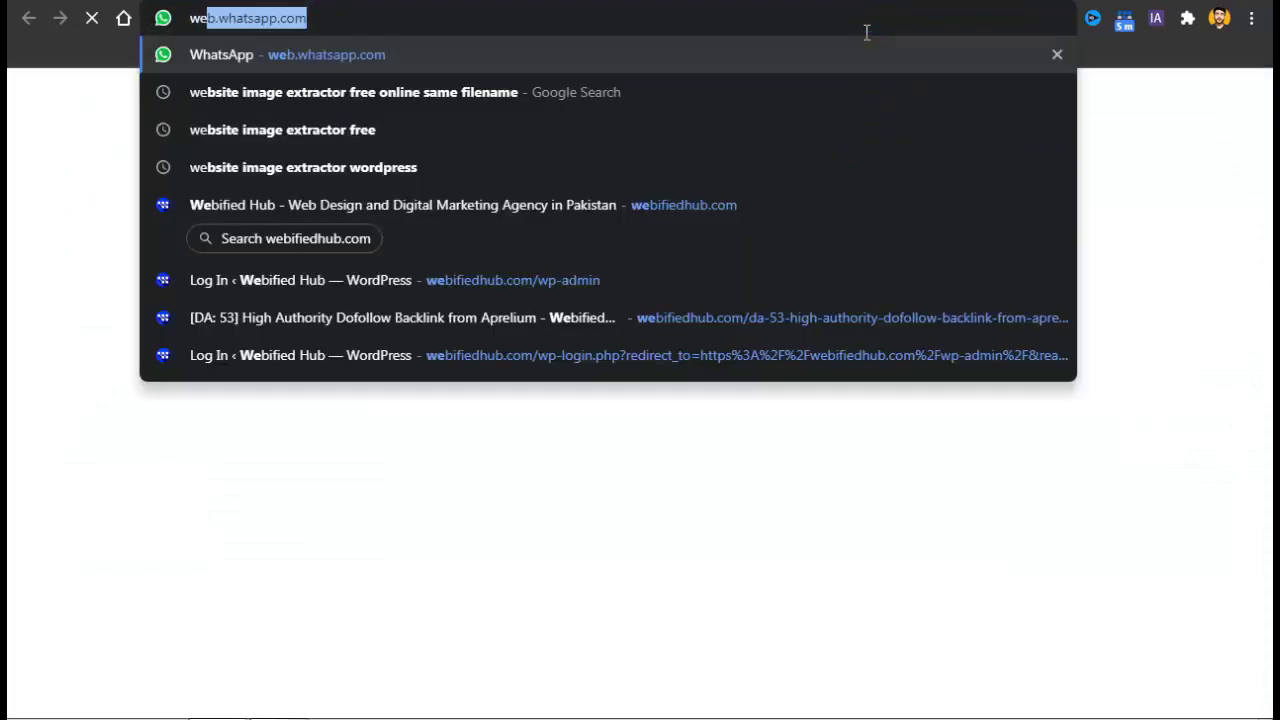
{"action": "type", "text": "bifiedhb"}
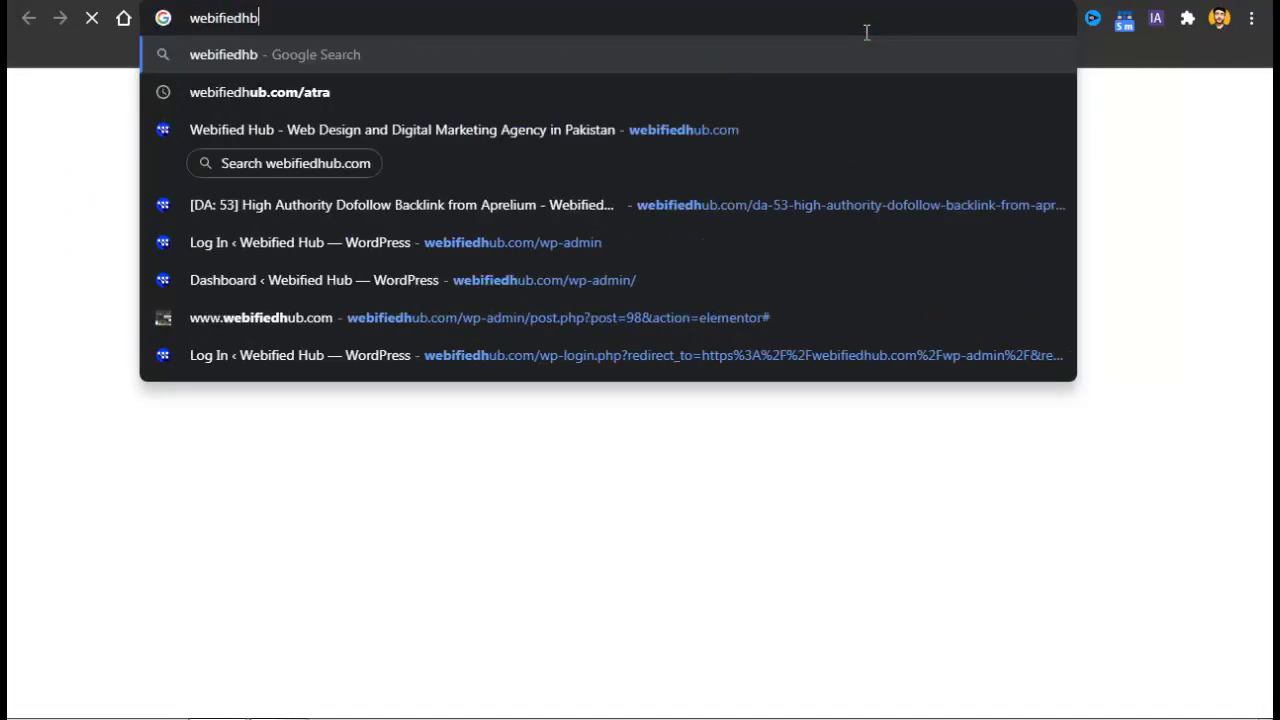
{"action": "key", "text": "BackSpace"}
{"action": "type", "text": "ub.co"}
{"action": "key", "text": "BackSpace"}
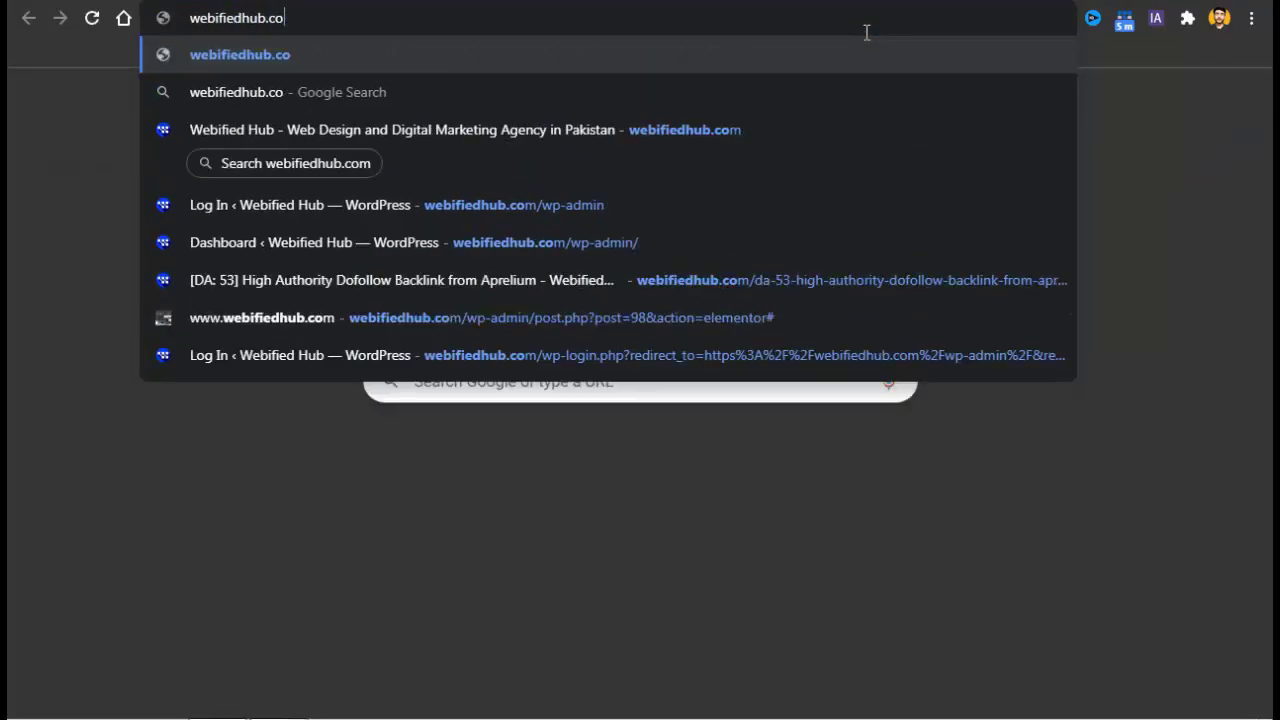
{"action": "key", "text": "Down"}
{"action": "key", "text": "Down"}
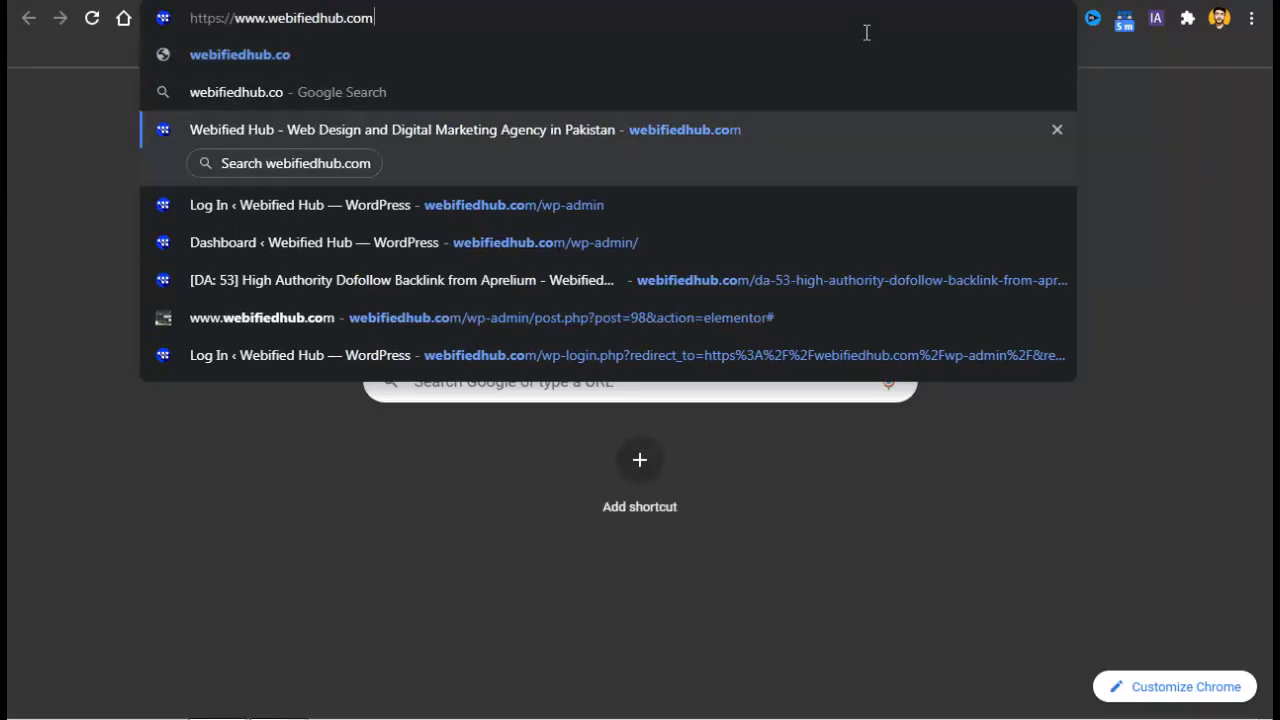
{"action": "type", "text": "/etk"}
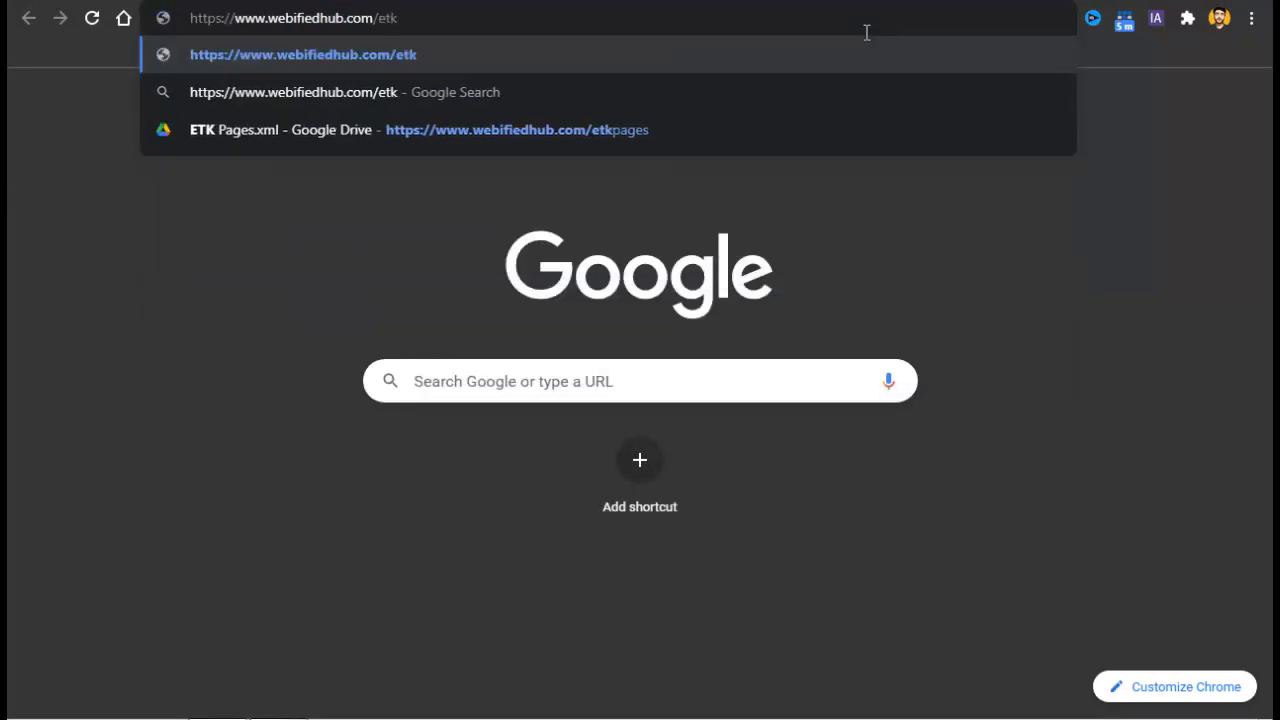
{"action": "key", "text": "Down"}
{"action": "key", "text": "Down"}
{"action": "key", "text": "Return"}
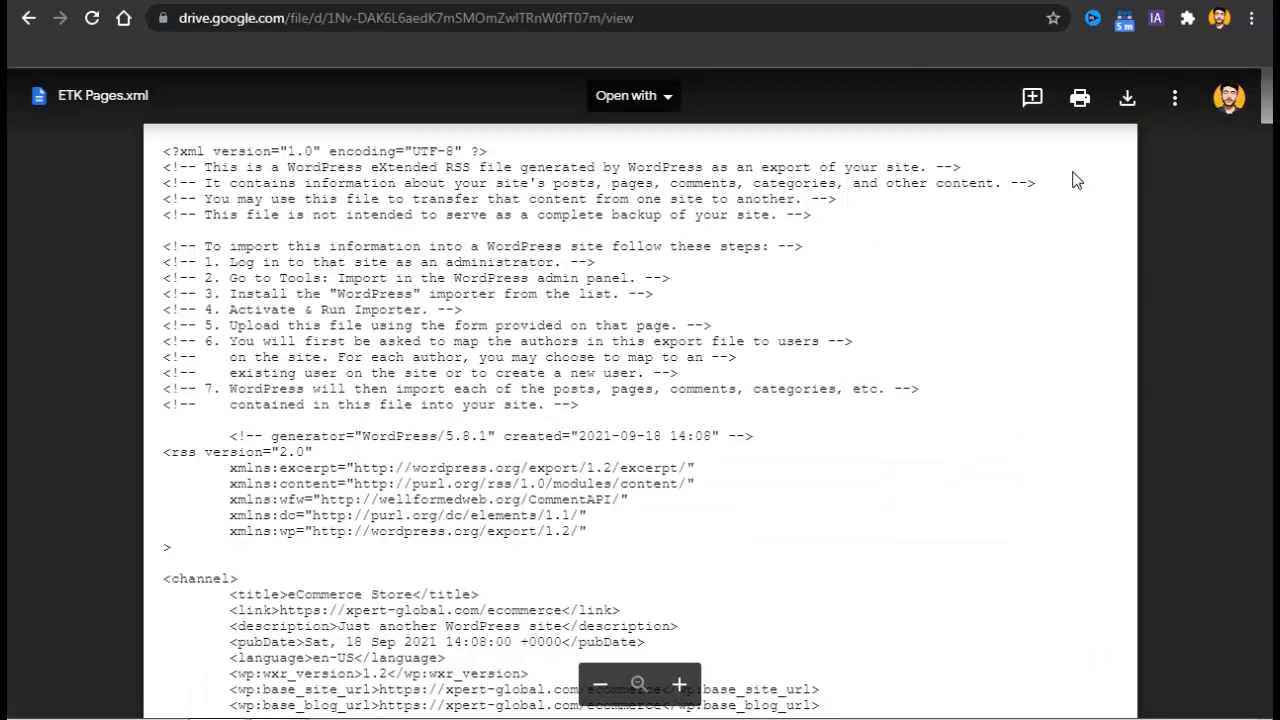
Download ETK Pages.xml past the virus-scan warning to the Desktop, replacing the old copy.
{"action": "left_click", "coordinate": [1129, 95]}
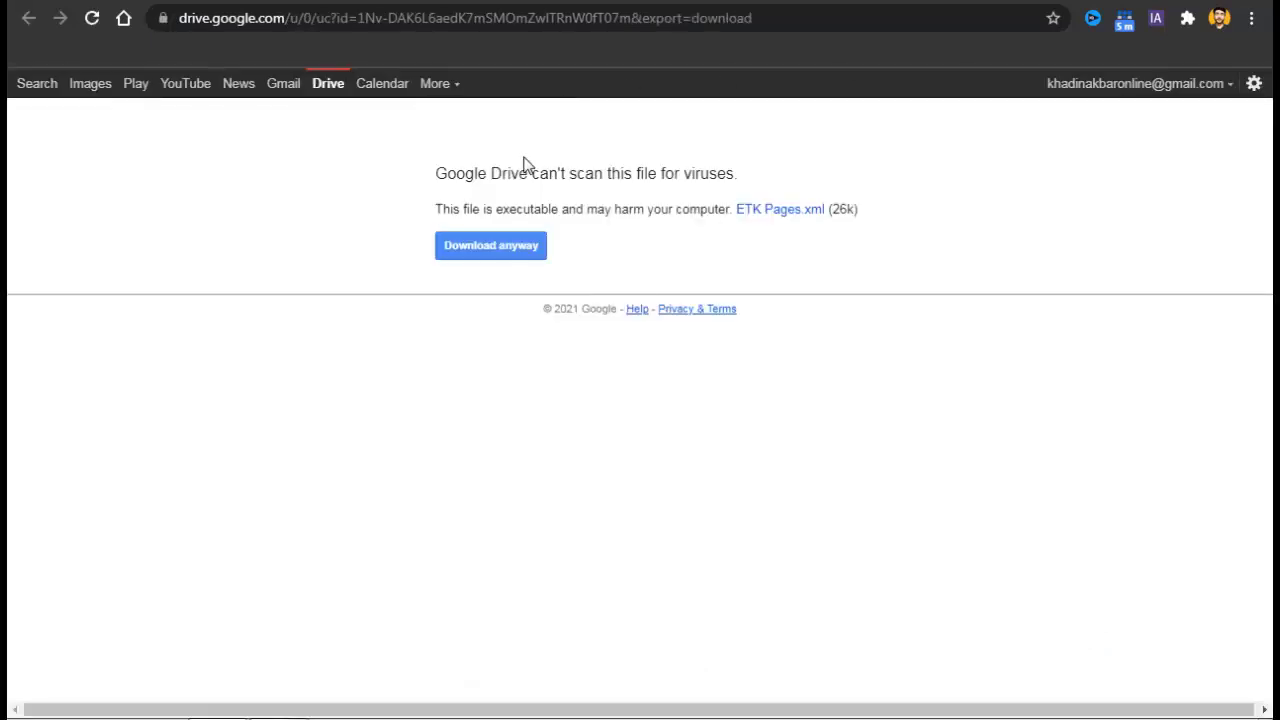
{"action": "left_click", "coordinate": [509, 253]}
{"action": "left_click", "coordinate": [509, 258]}
{"action": "left_click", "coordinate": [509, 253]}
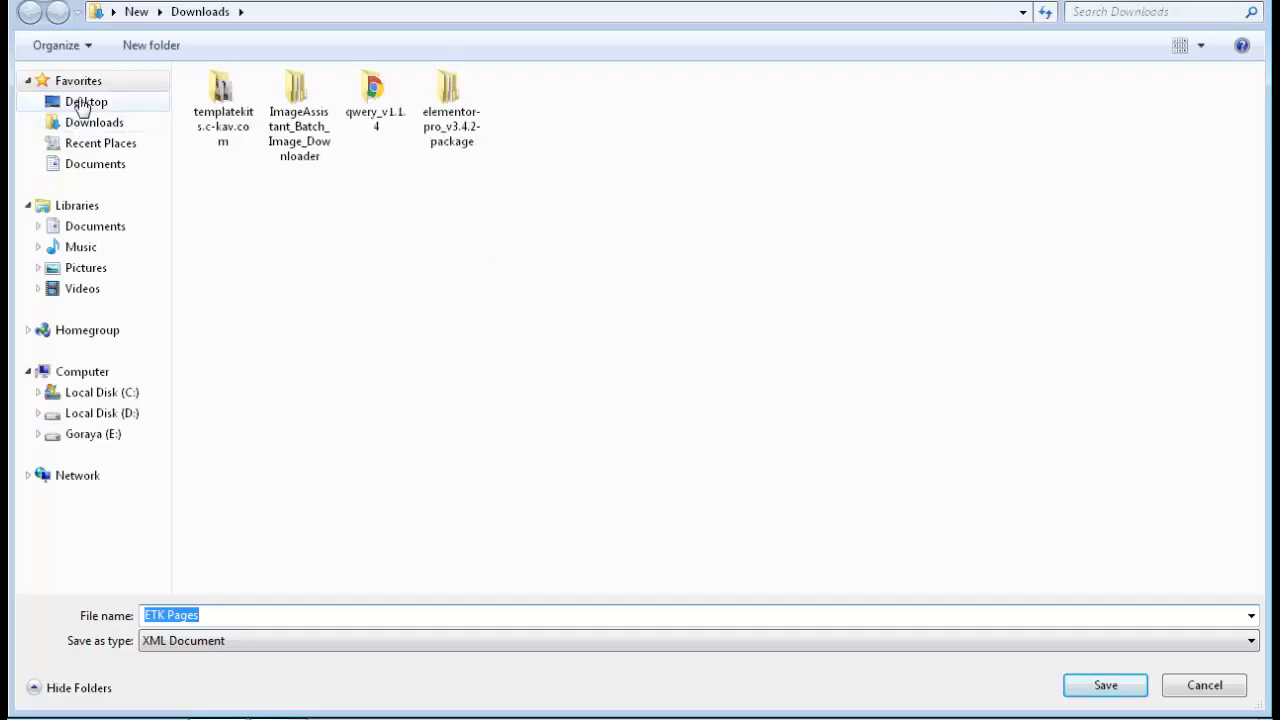
{"action": "left_click", "coordinate": [86, 101]}
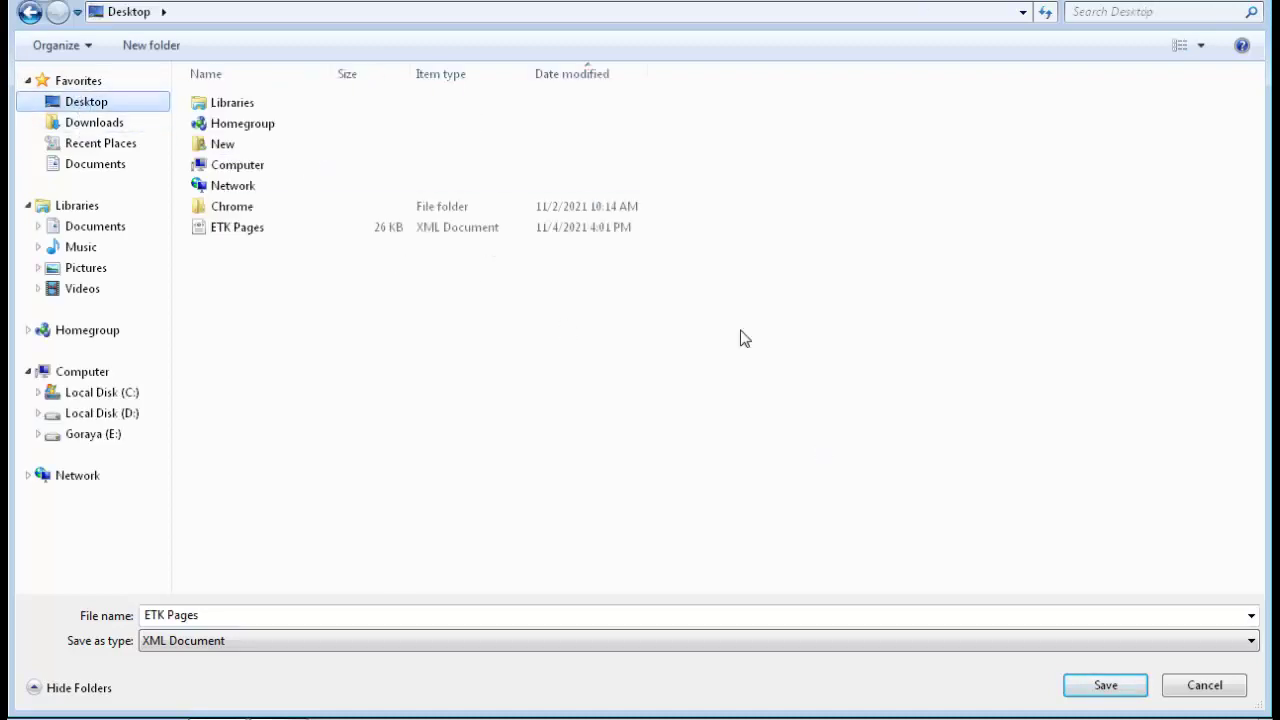
{"action": "left_click", "coordinate": [615, 237]}
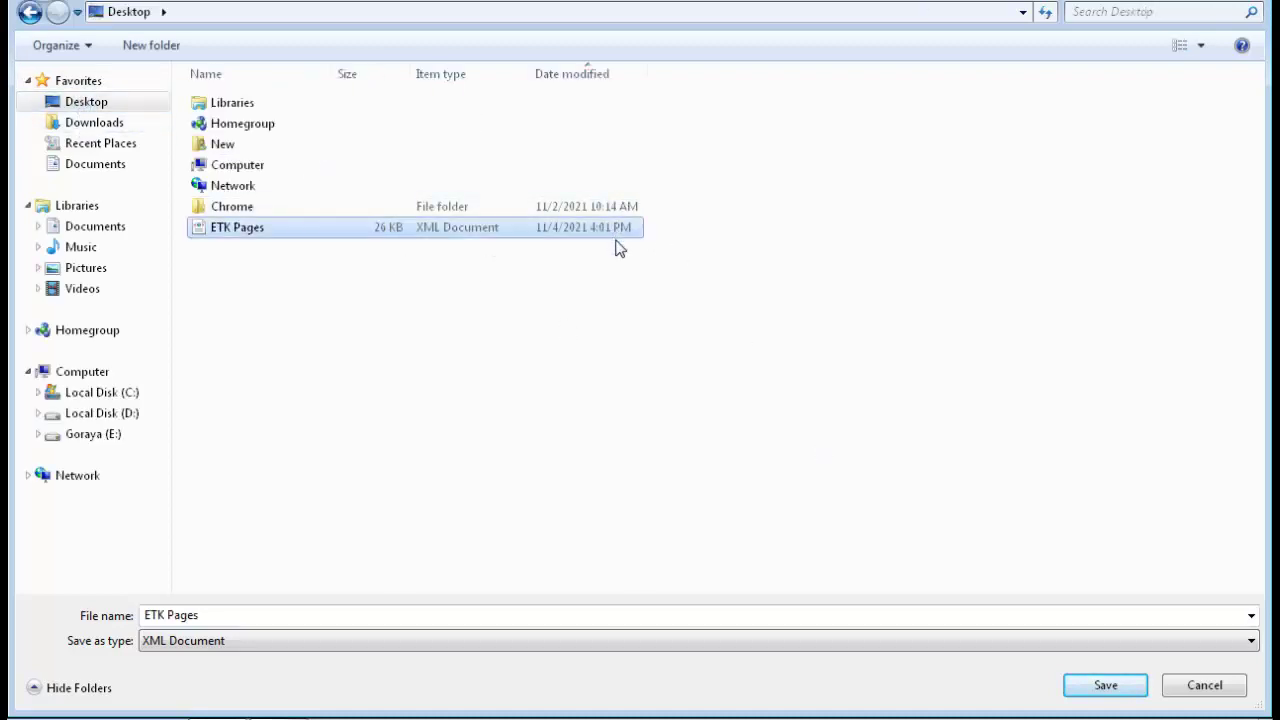
{"action": "left_click", "coordinate": [1122, 690]}
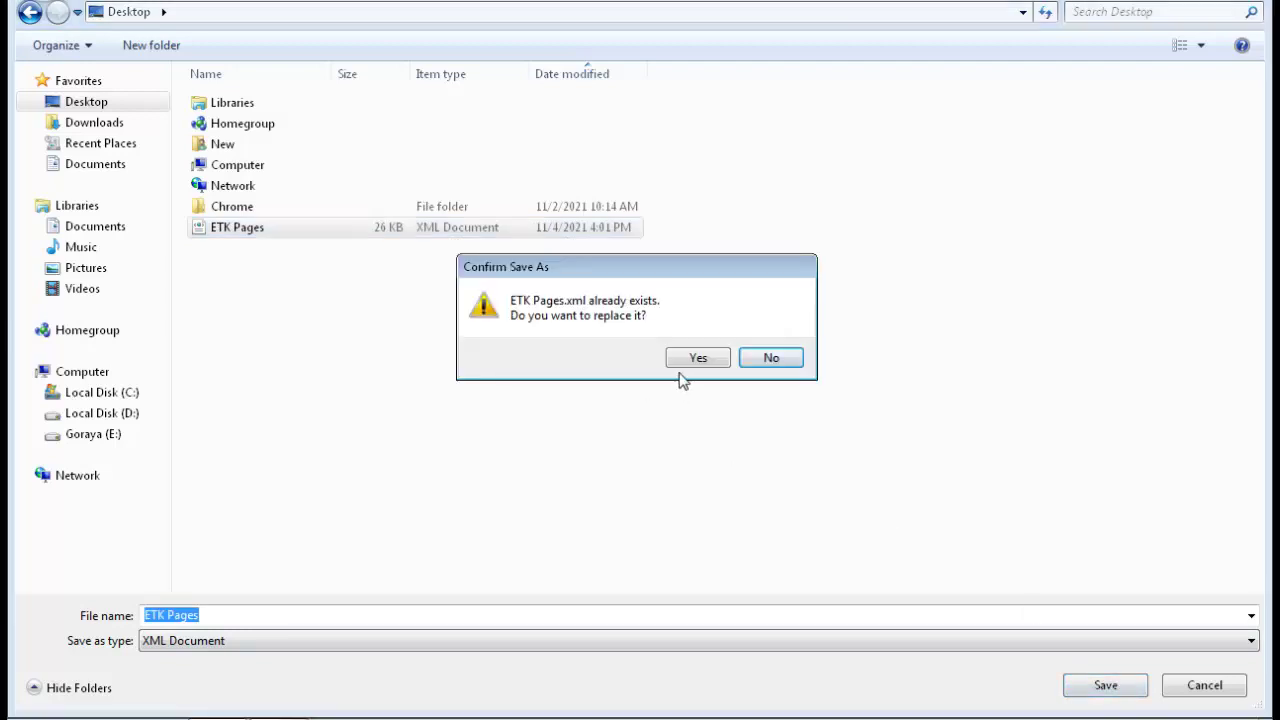
{"action": "left_click", "coordinate": [688, 362]}
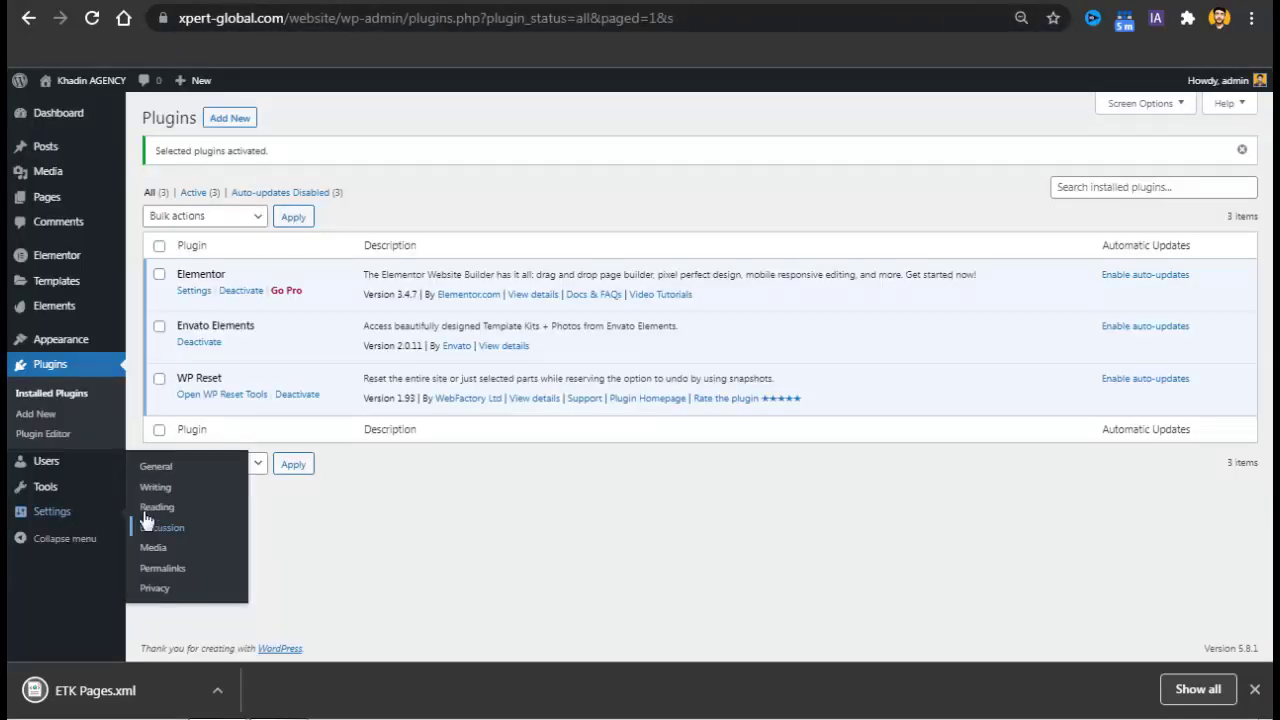
Install and run the WordPress importer, then upload ETK Pages.xml.
{"action": "mouse_move", "coordinate": [100, 486]}
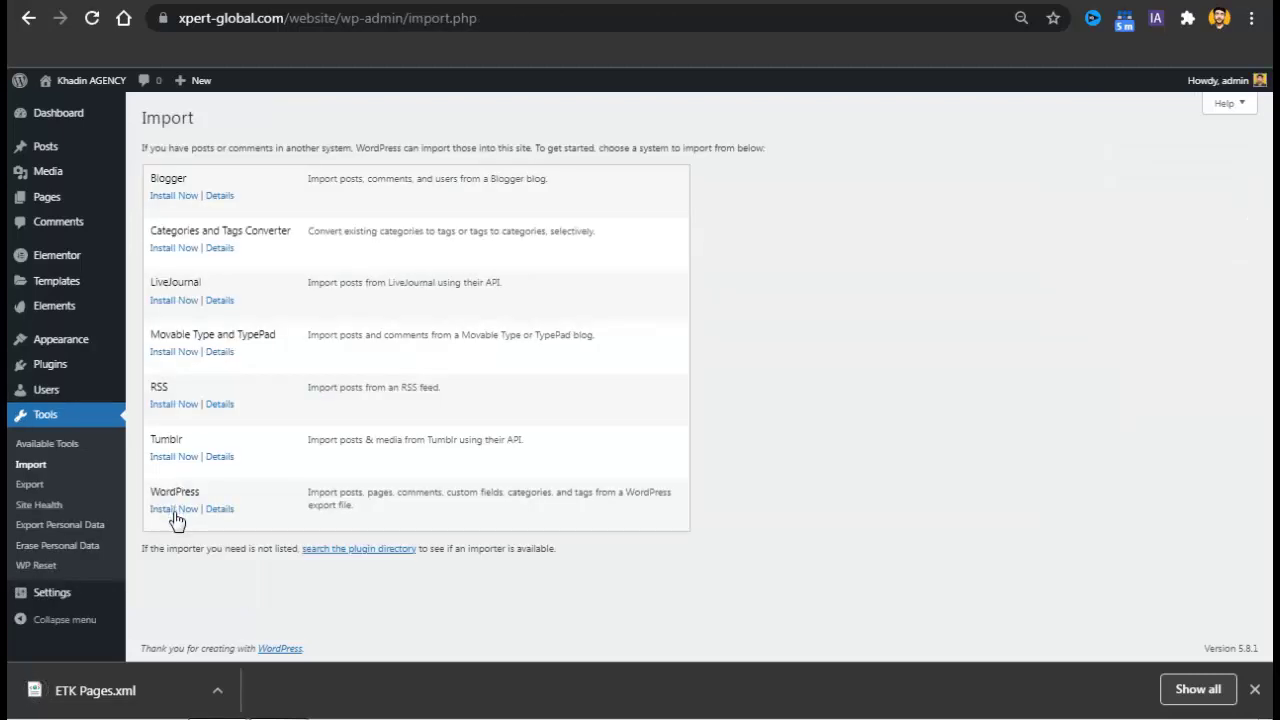
{"action": "left_click", "coordinate": [174, 509]}
{"action": "left_click", "coordinate": [175, 546]}
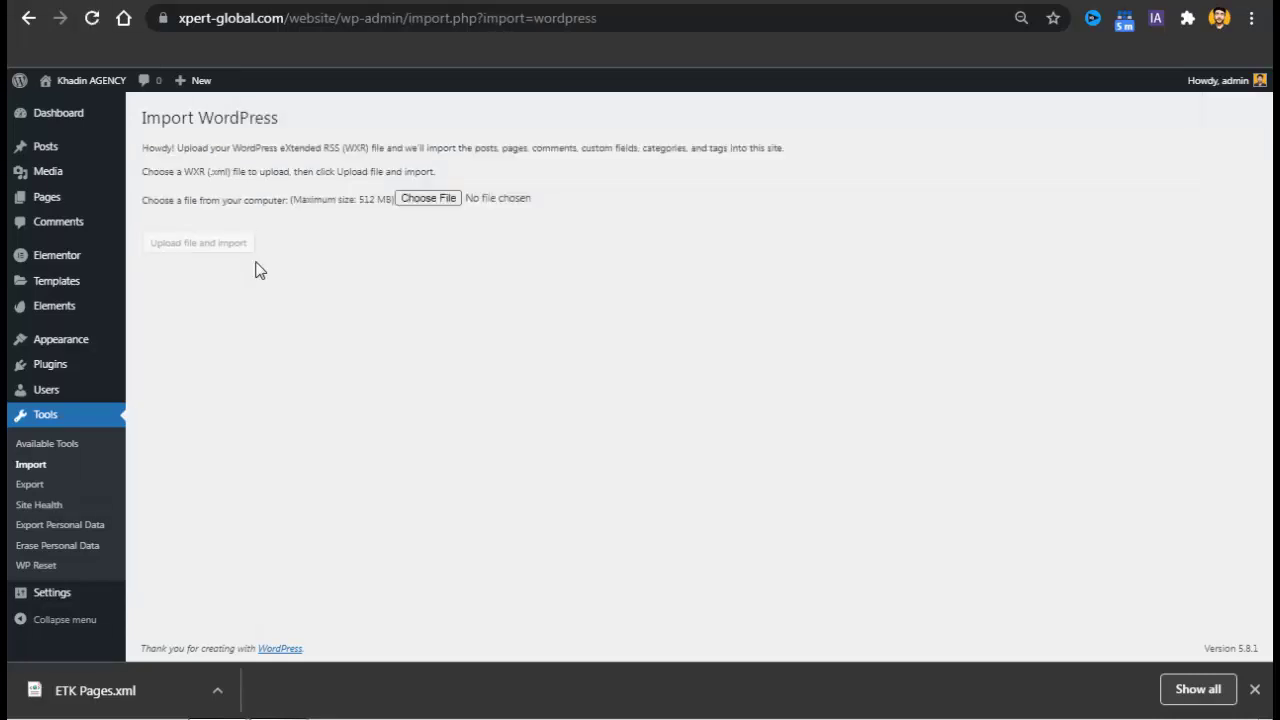
{"action": "left_click", "coordinate": [421, 203]}
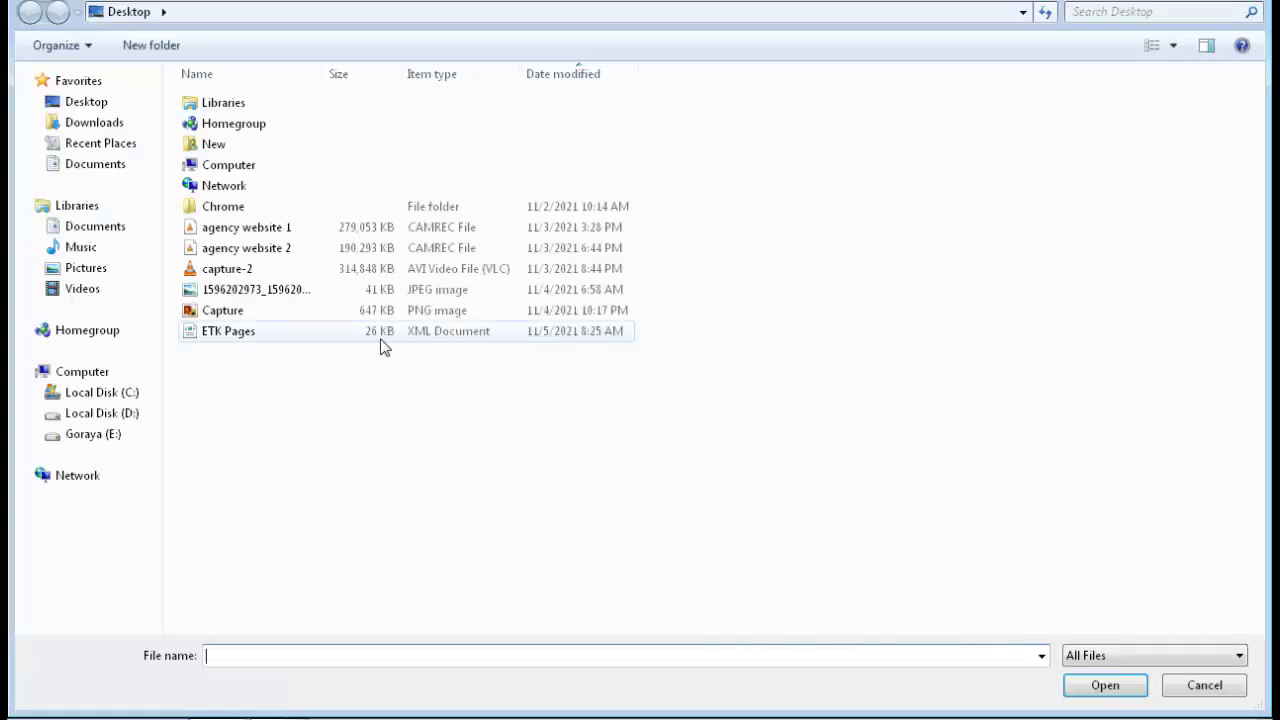
{"action": "left_click", "coordinate": [337, 334]}
{"action": "double_click", "coordinate": [337, 334]}
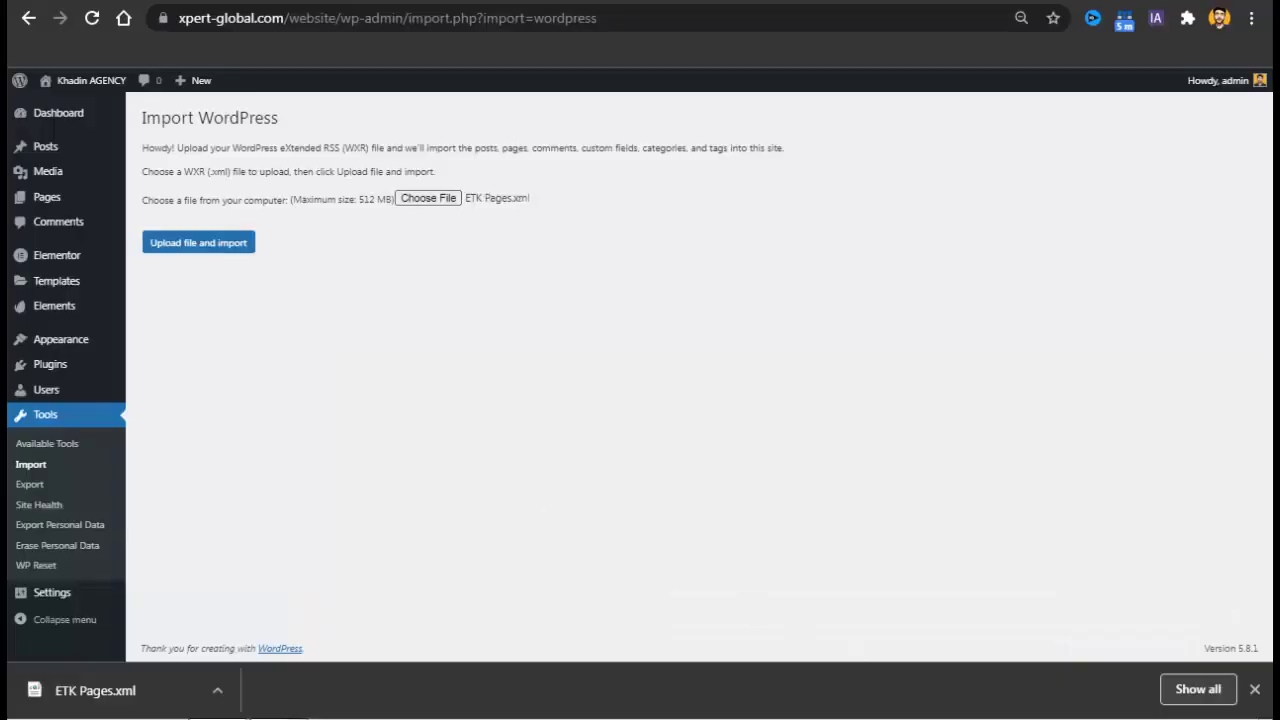
{"action": "left_click", "coordinate": [1255, 689]}
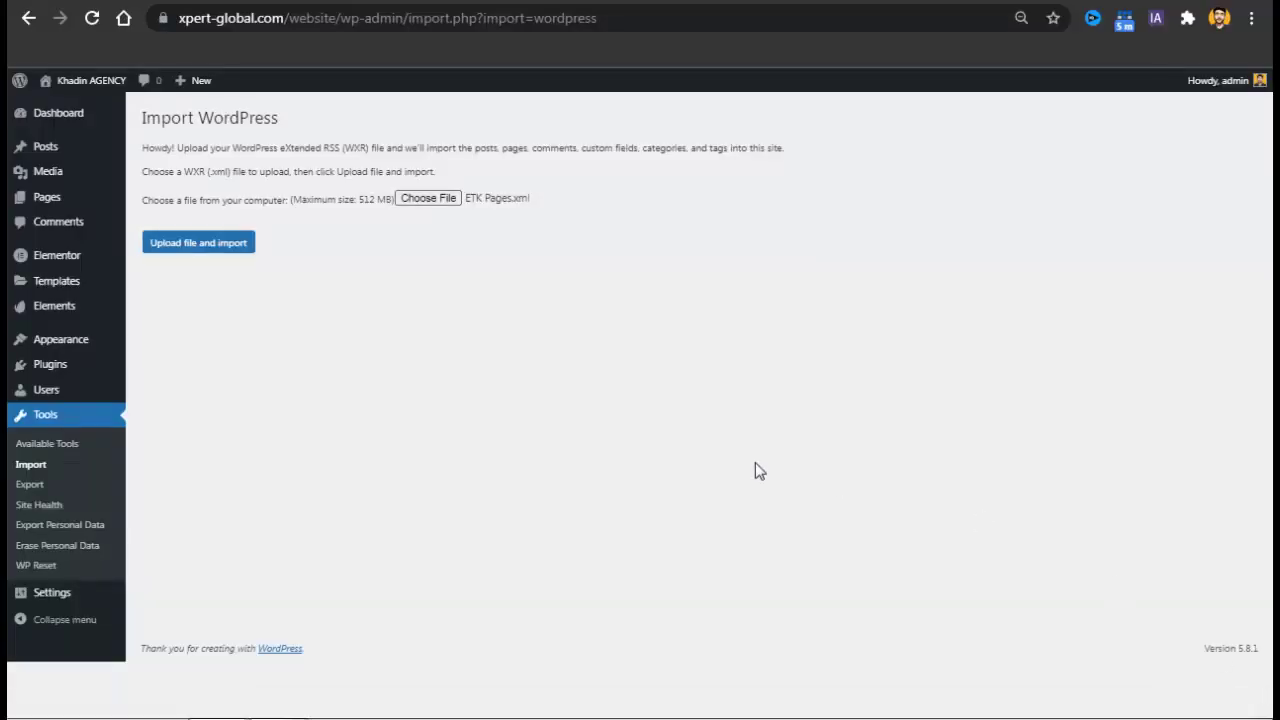
{"action": "left_click", "coordinate": [223, 250]}
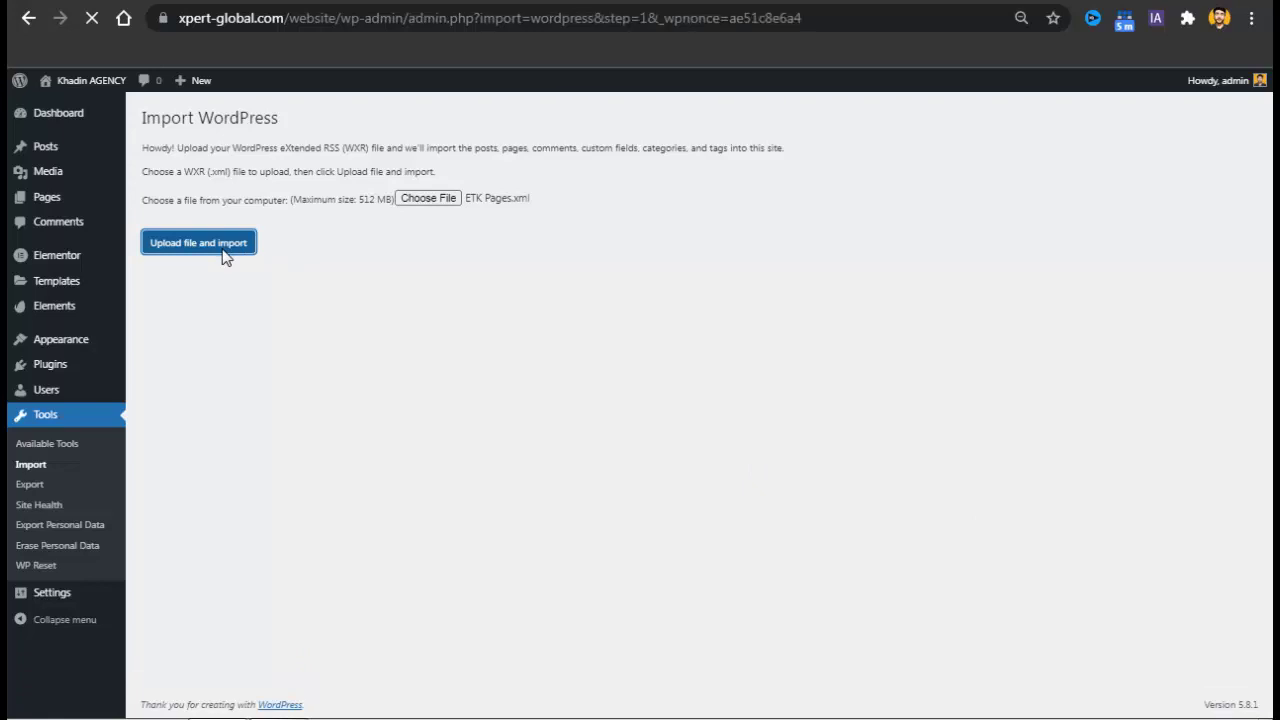
Assign the imported content to admin, include file attachments, and start the import.
{"action": "left_click", "coordinate": [337, 263]}
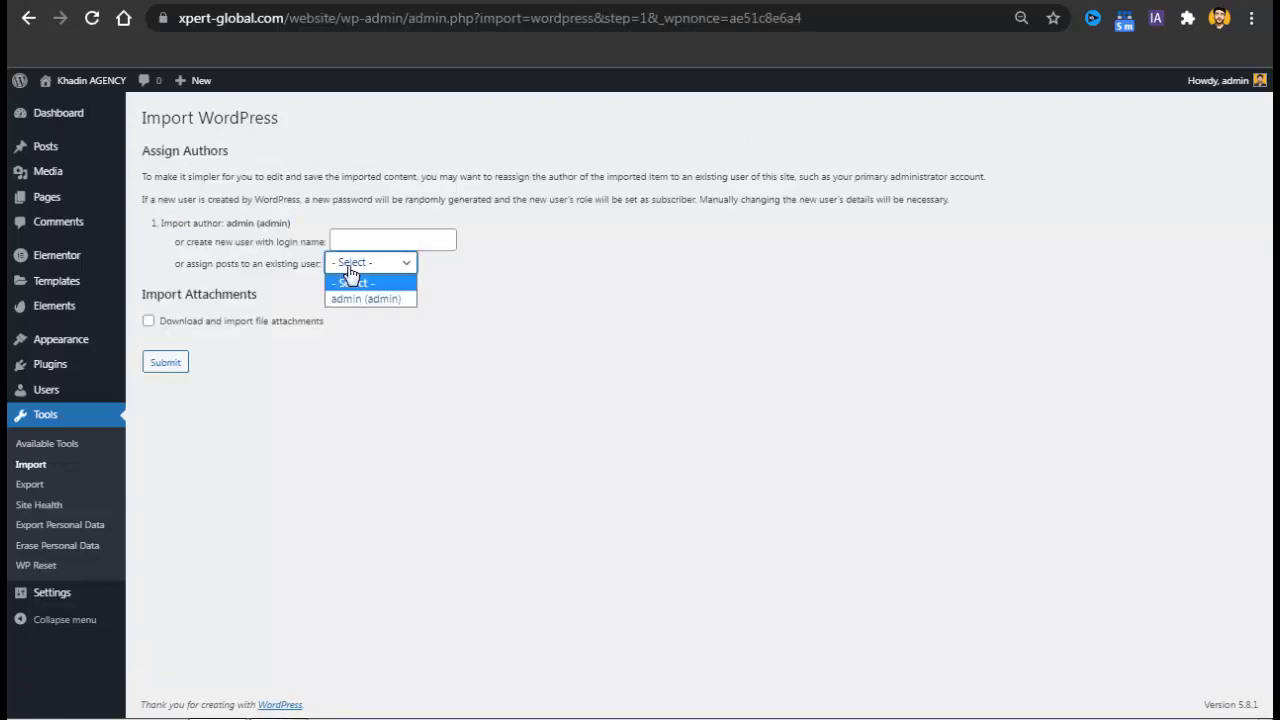
{"action": "left_click", "coordinate": [350, 308]}
{"action": "left_click", "coordinate": [380, 266]}
{"action": "left_click", "coordinate": [352, 300]}
{"action": "left_click", "coordinate": [149, 322]}
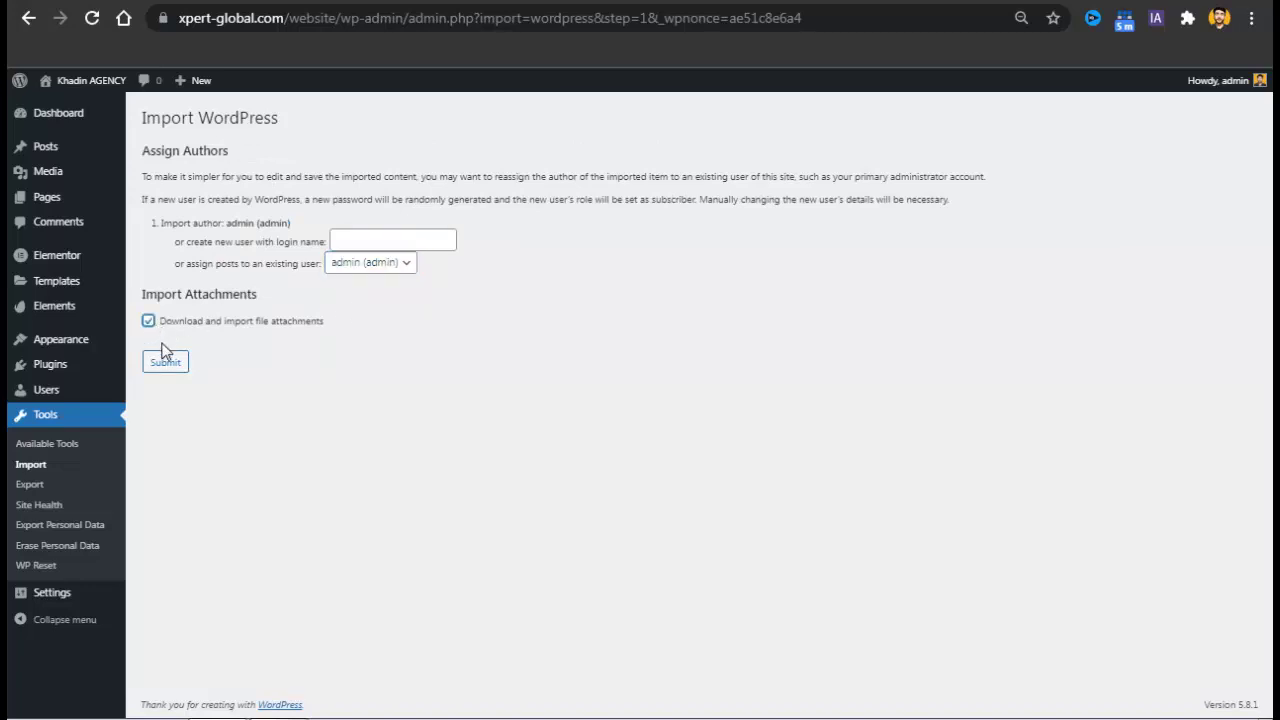
{"action": "left_click", "coordinate": [184, 376]}
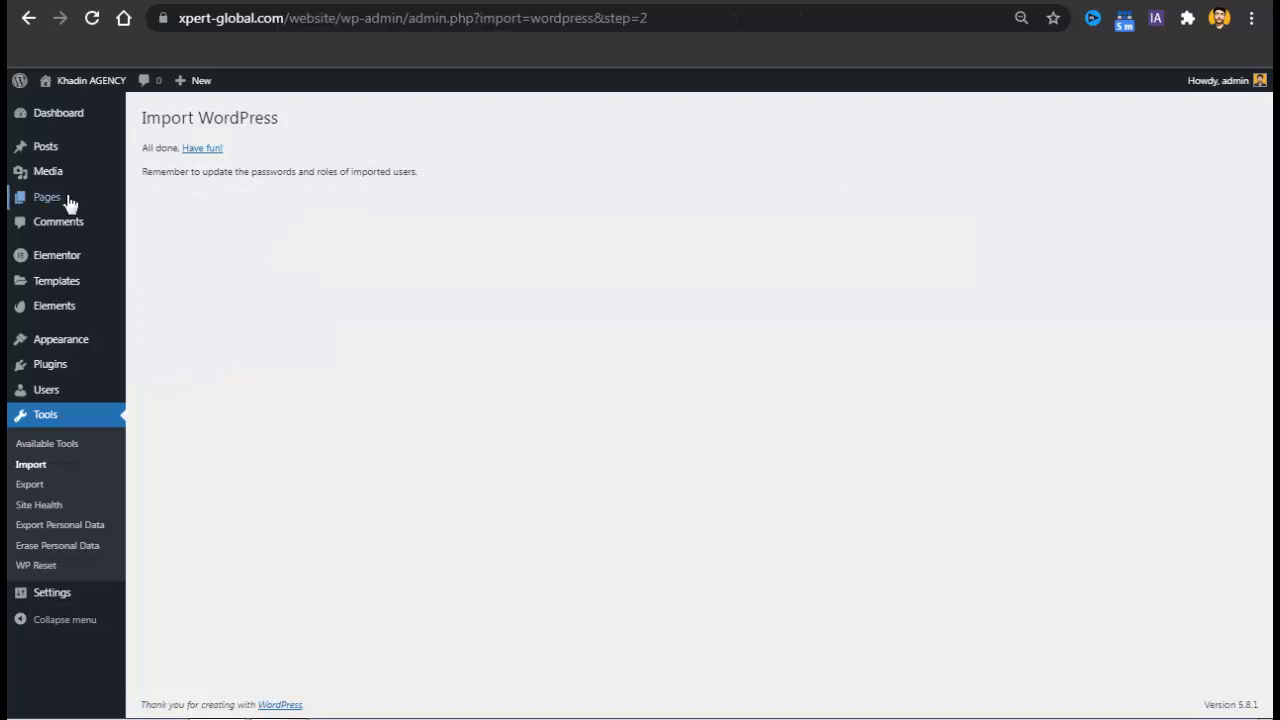
Bulk-trash the 404, Sample Page and draft Privacy Policy pages from All Pages.
{"action": "mouse_move", "coordinate": [66, 203]}
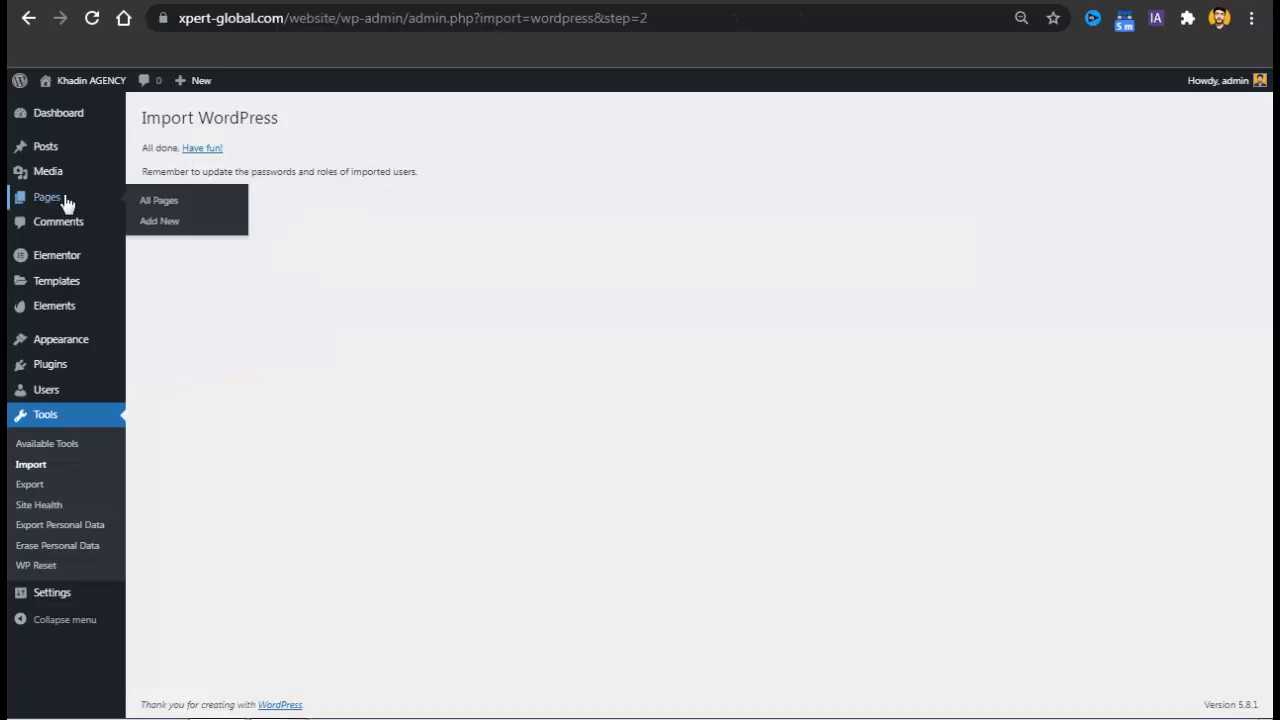
{"action": "left_click", "coordinate": [160, 201]}
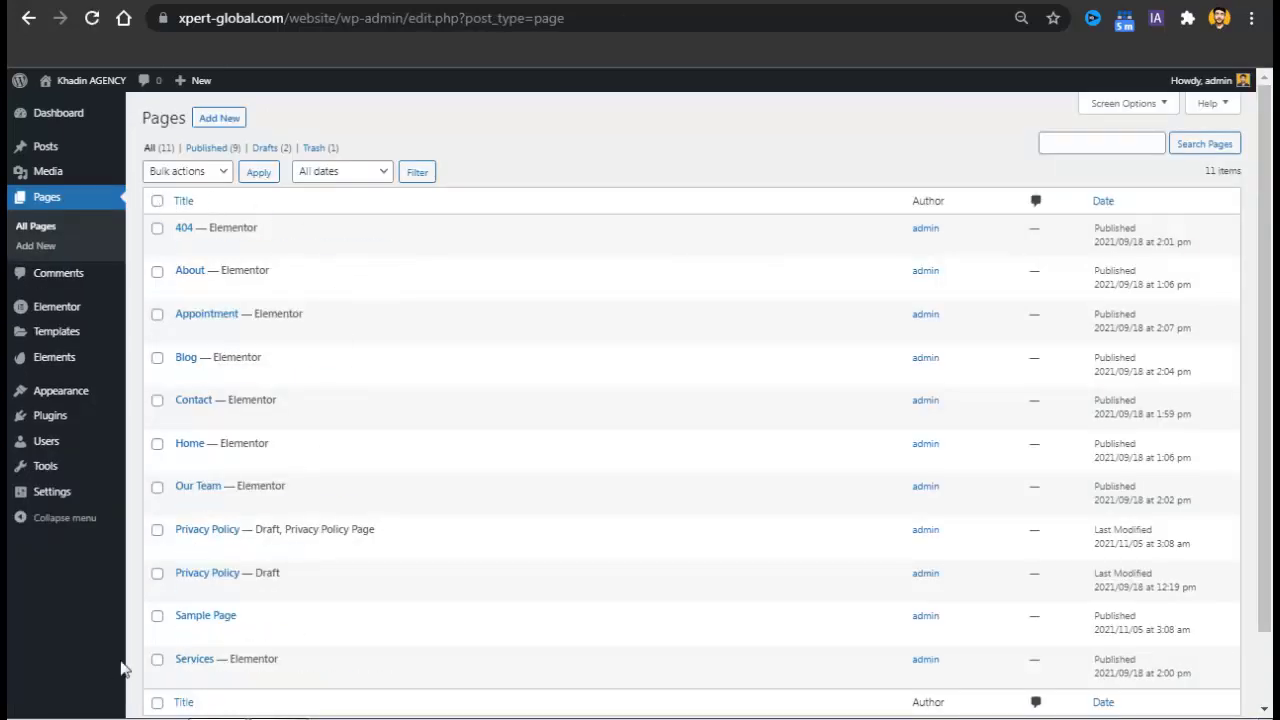
{"action": "left_click", "coordinate": [157, 617]}
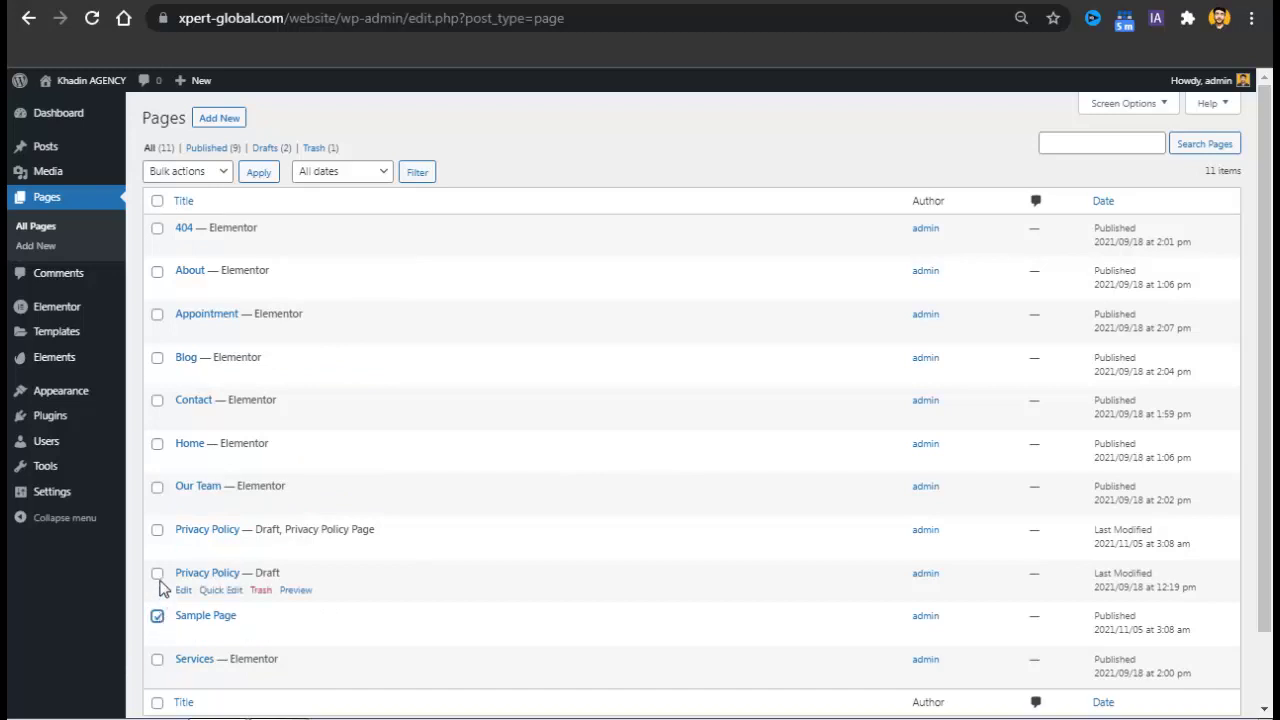
{"action": "left_click", "coordinate": [158, 575]}
{"action": "left_click", "coordinate": [158, 229]}
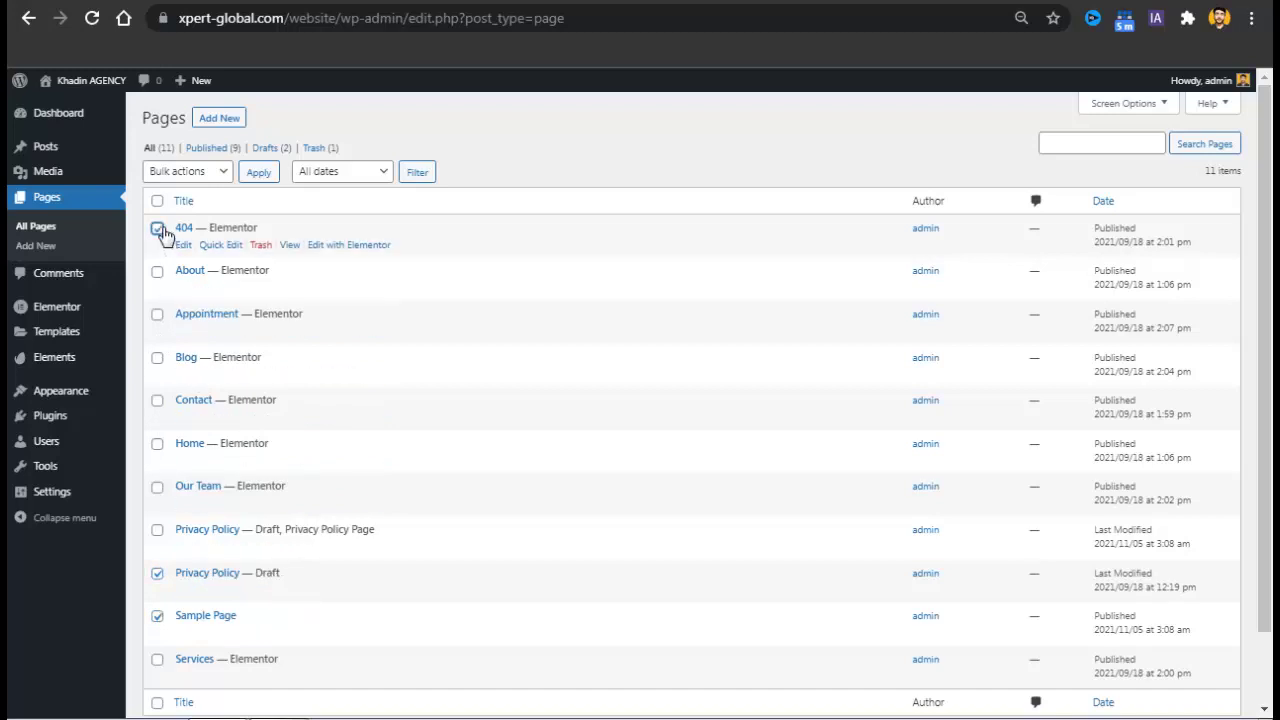
{"action": "left_click", "coordinate": [185, 171]}
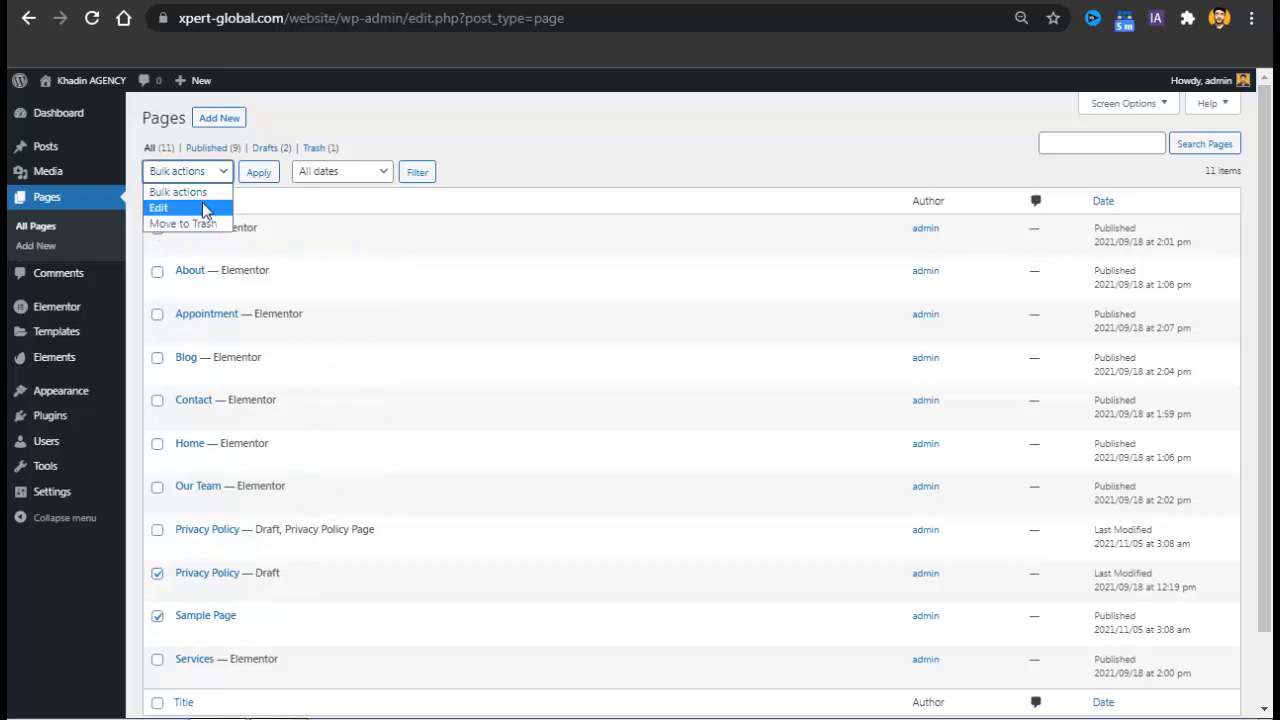
{"action": "left_click", "coordinate": [204, 225]}
{"action": "left_click", "coordinate": [254, 176]}
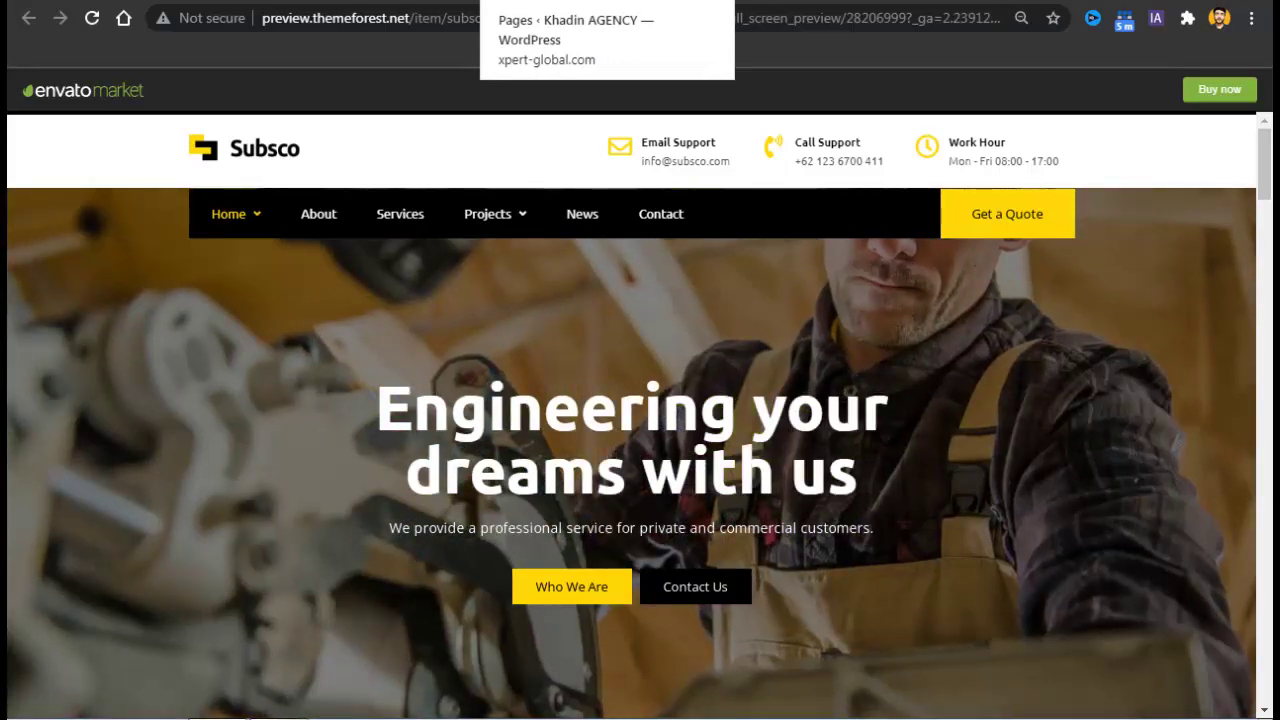
{"action": "left_click", "coordinate": [600, 1]}
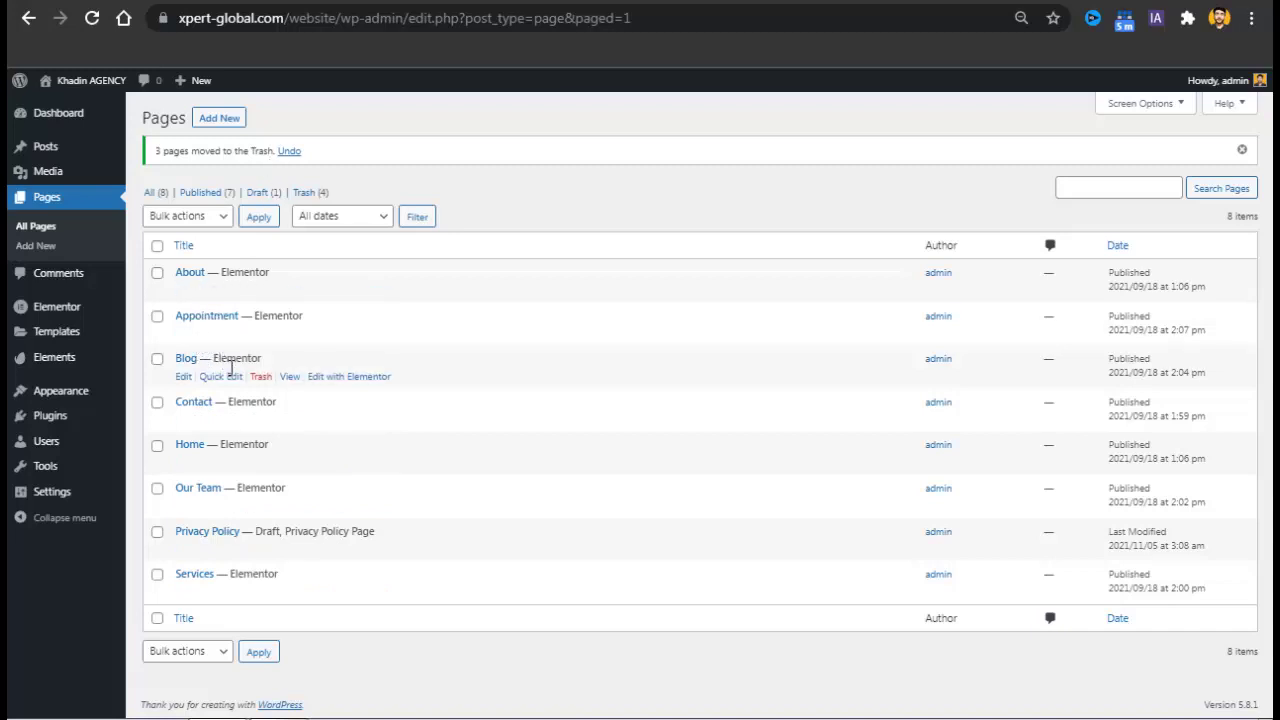
Rename the Appointment page to Services via Quick Edit.
{"action": "left_click", "coordinate": [218, 334]}
{"action": "key", "text": "ctrl+a"}
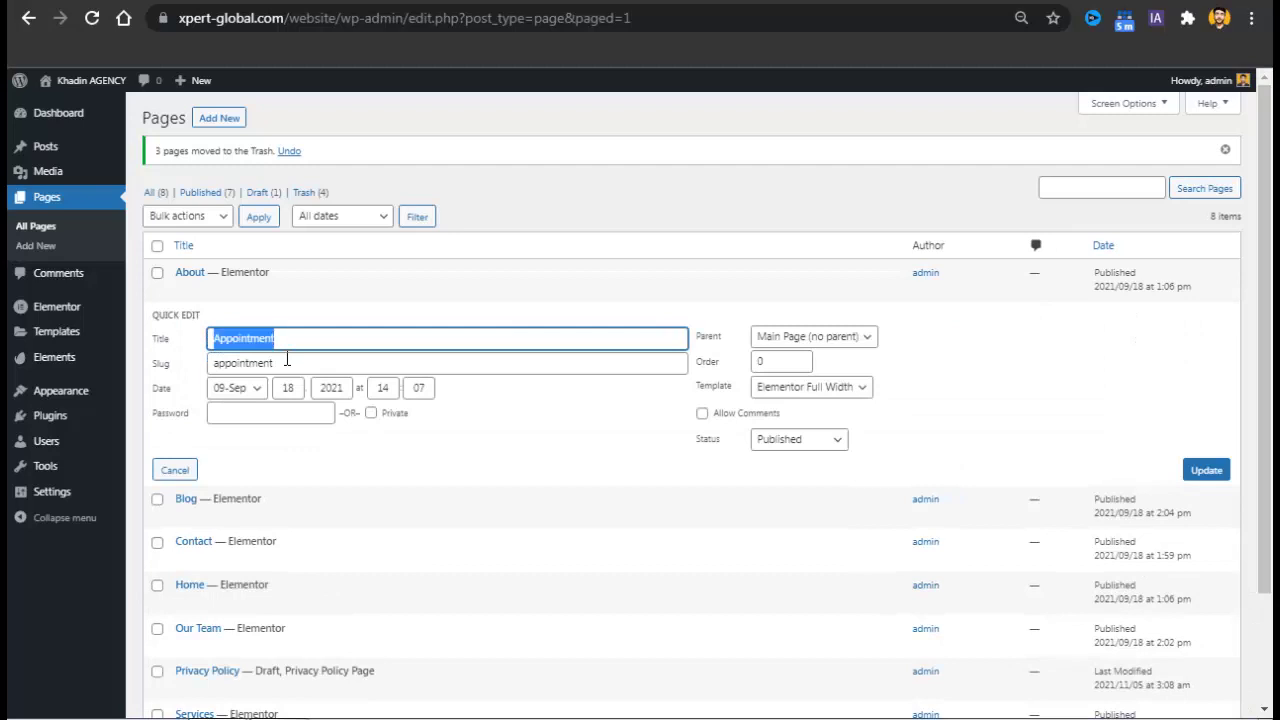
{"action": "type", "text": "Services"}
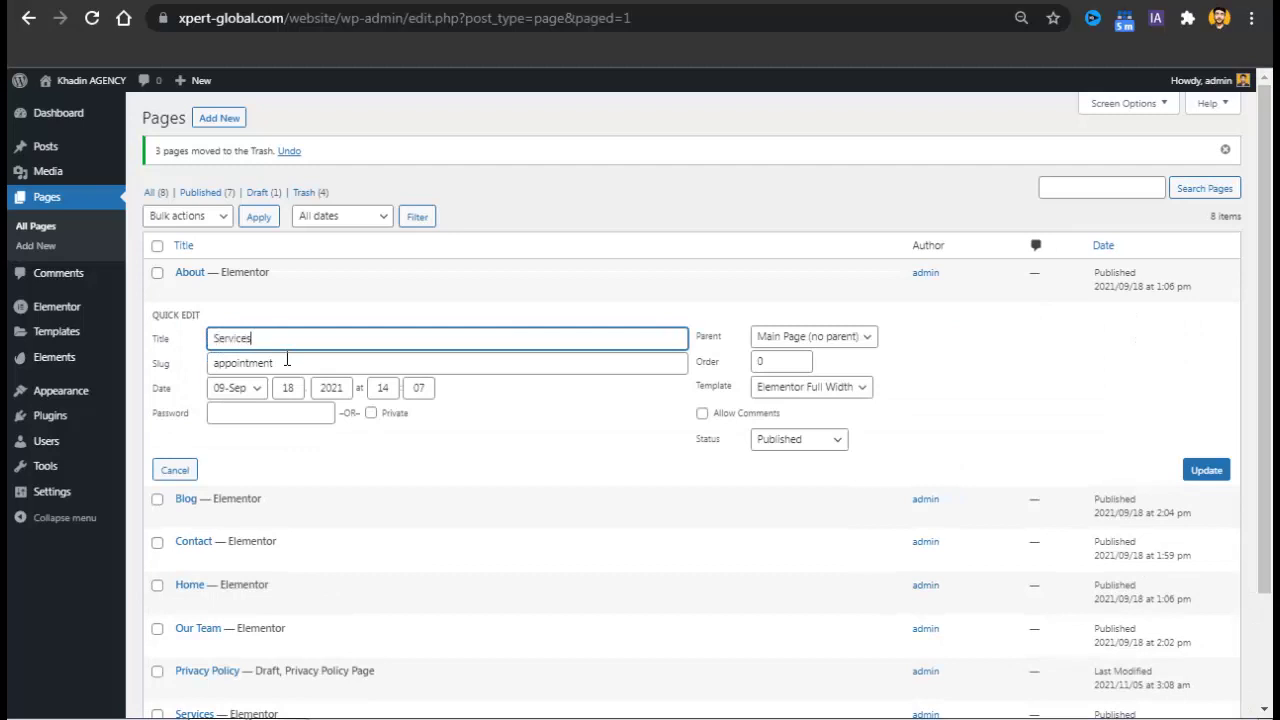
{"action": "key", "text": "Tab"}
{"action": "type", "text": "S"}
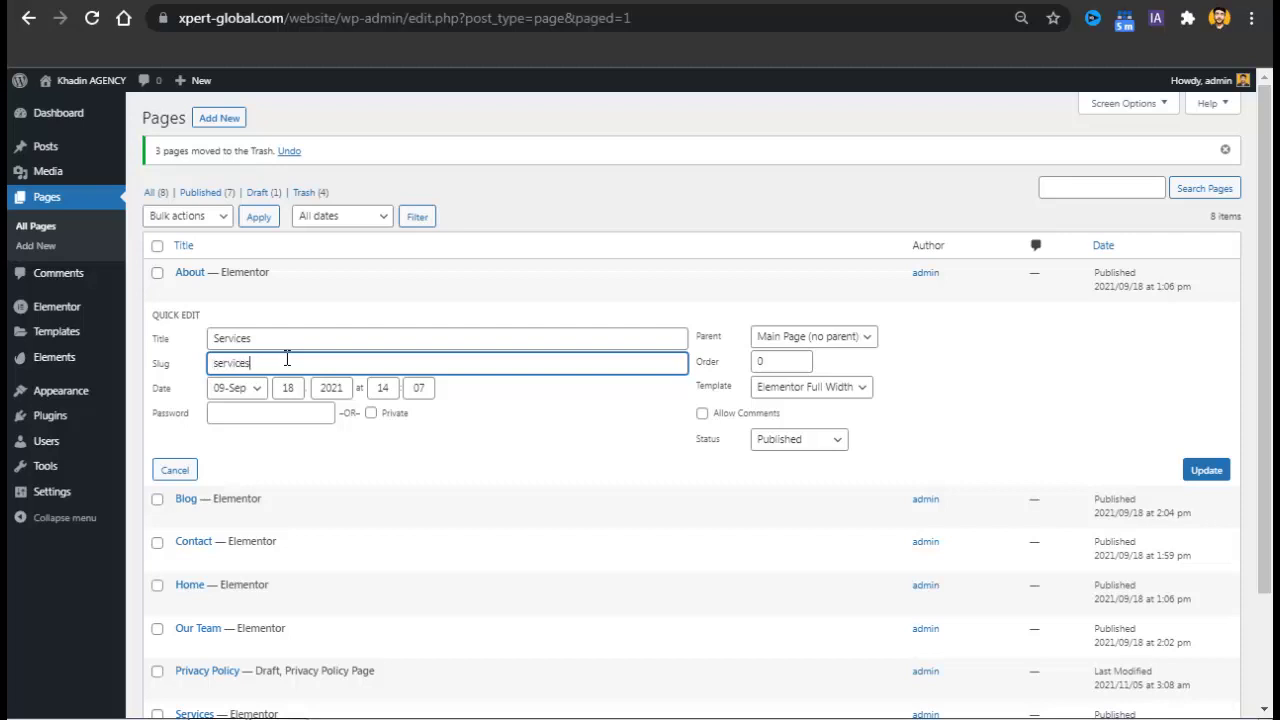
{"action": "left_click", "coordinate": [1205, 476]}
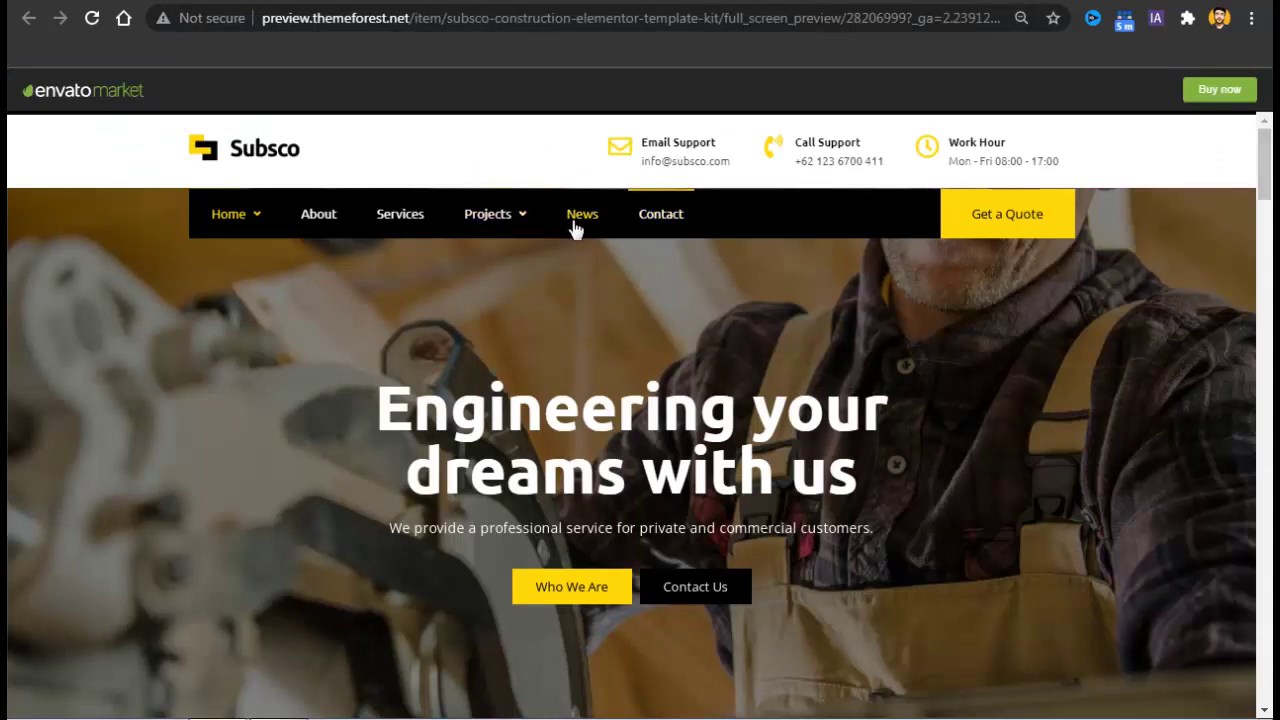
Retitle the second Services page to Projects with slug projects.
{"action": "mouse_move", "coordinate": [537, 230]}
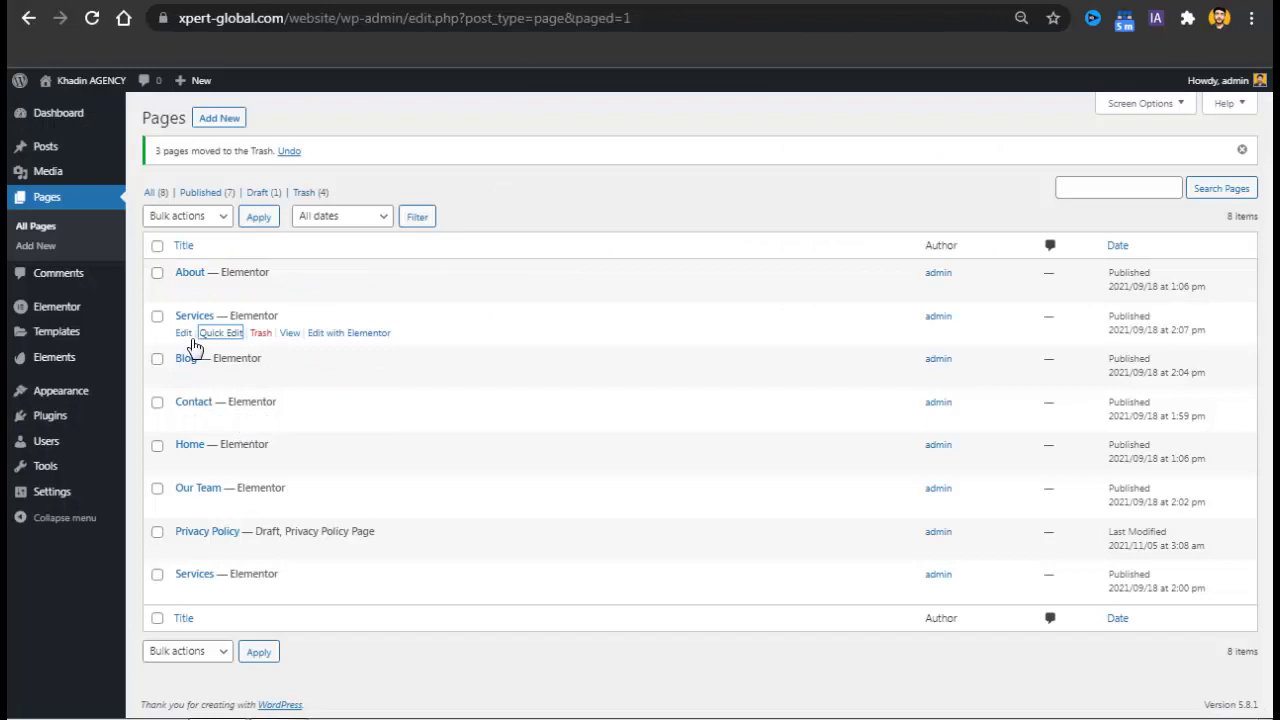
{"action": "left_click", "coordinate": [232, 336]}
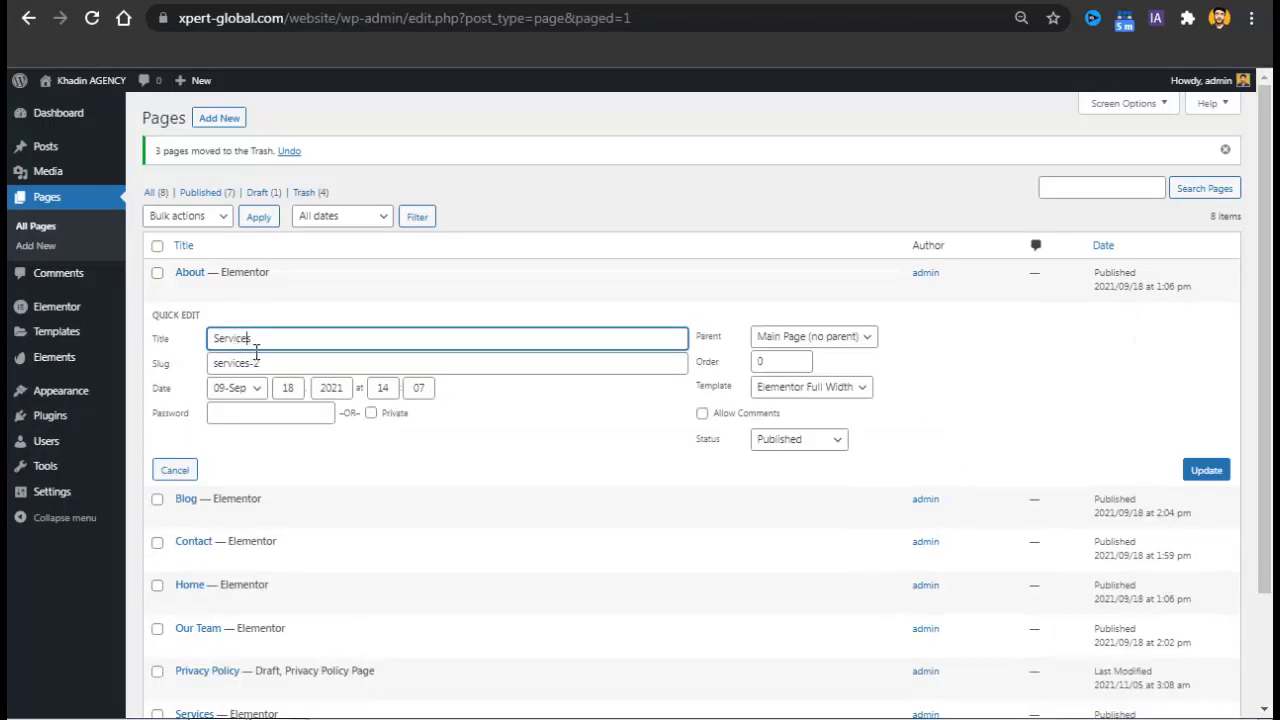
{"action": "double_click", "coordinate": [256, 348]}
{"action": "type", "text": "Projects"}
{"action": "key", "text": "Tab"}
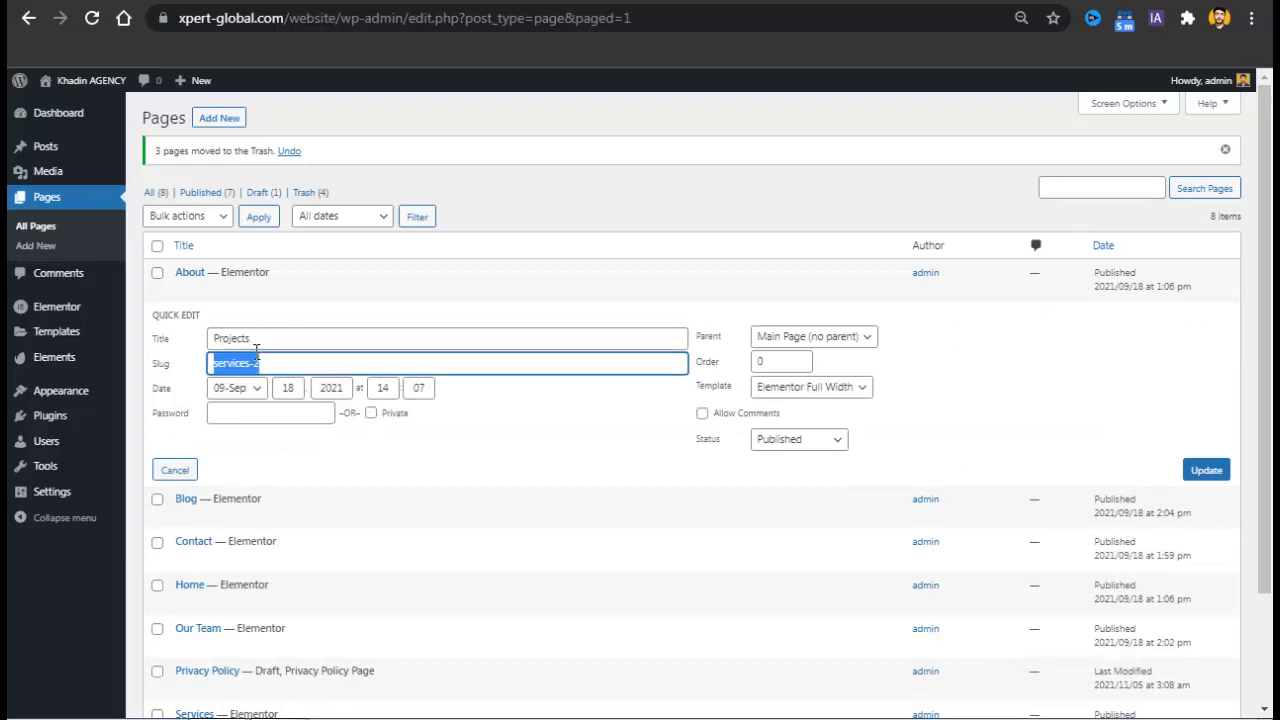
{"action": "type", "text": "projects"}
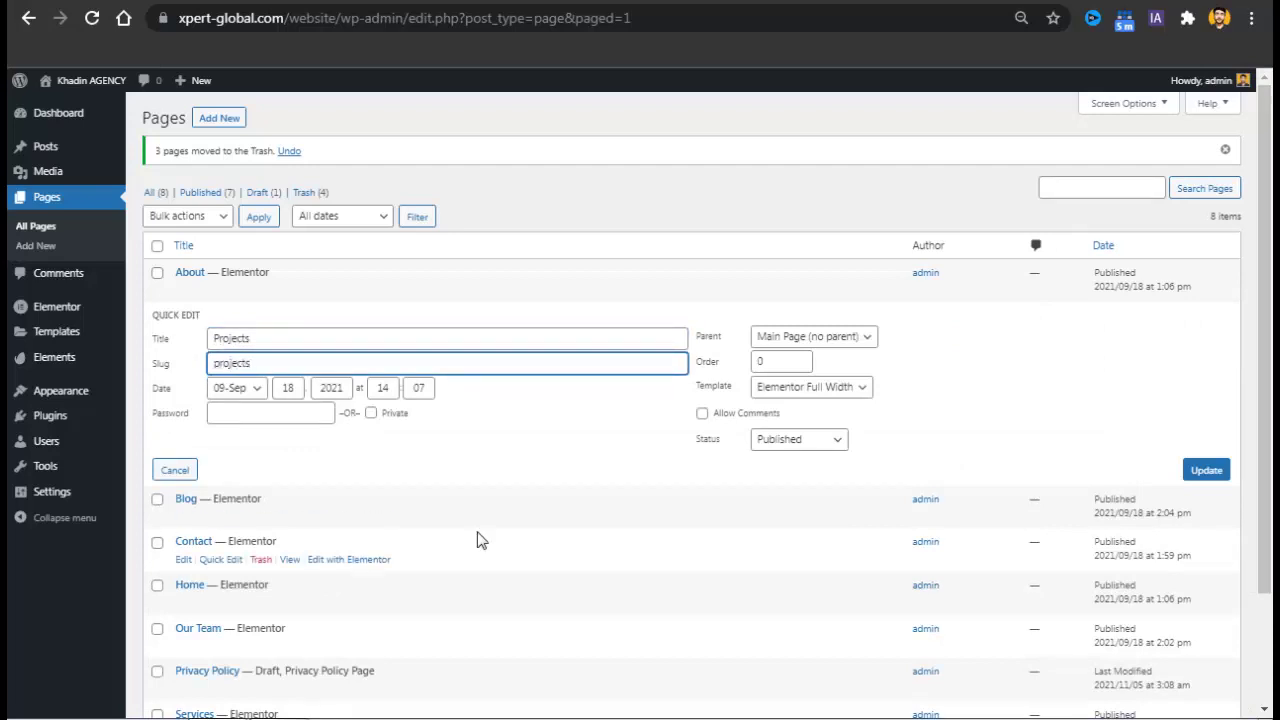
{"action": "left_click", "coordinate": [1218, 476]}
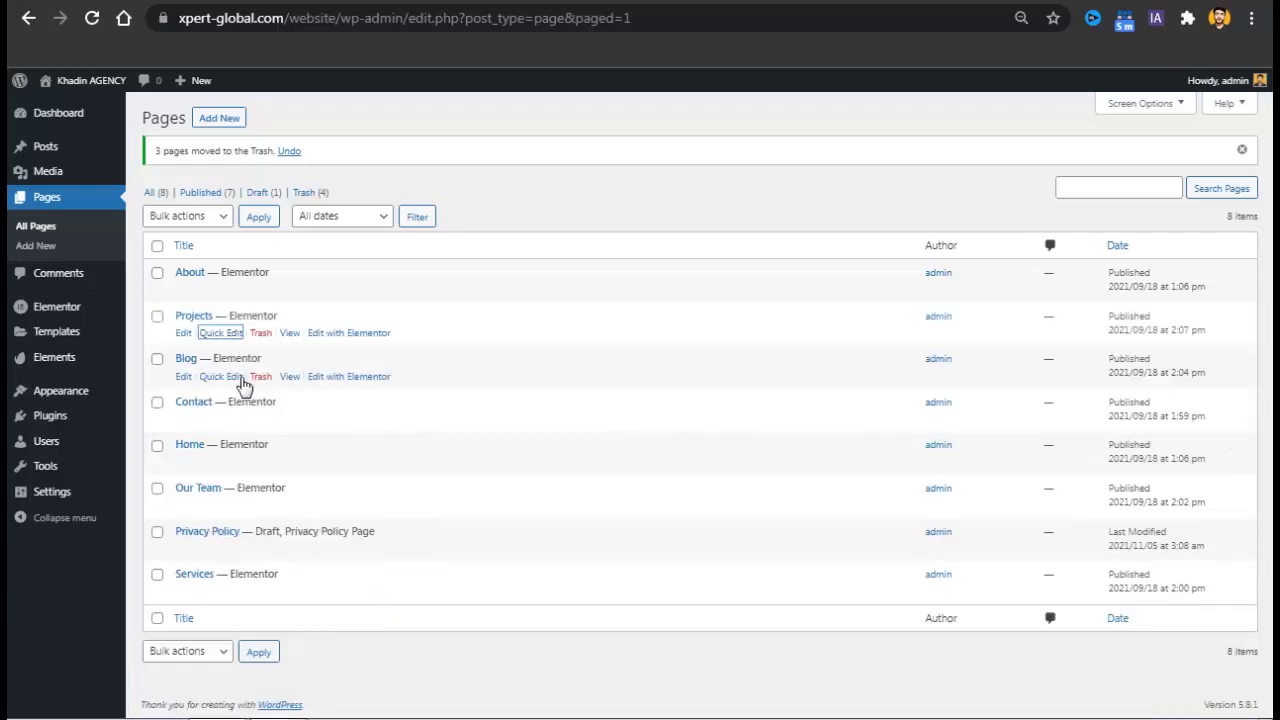
Retitle the Blog page to News with slug news.
{"action": "left_click", "coordinate": [236, 376]}
{"action": "type", "text": "News"}
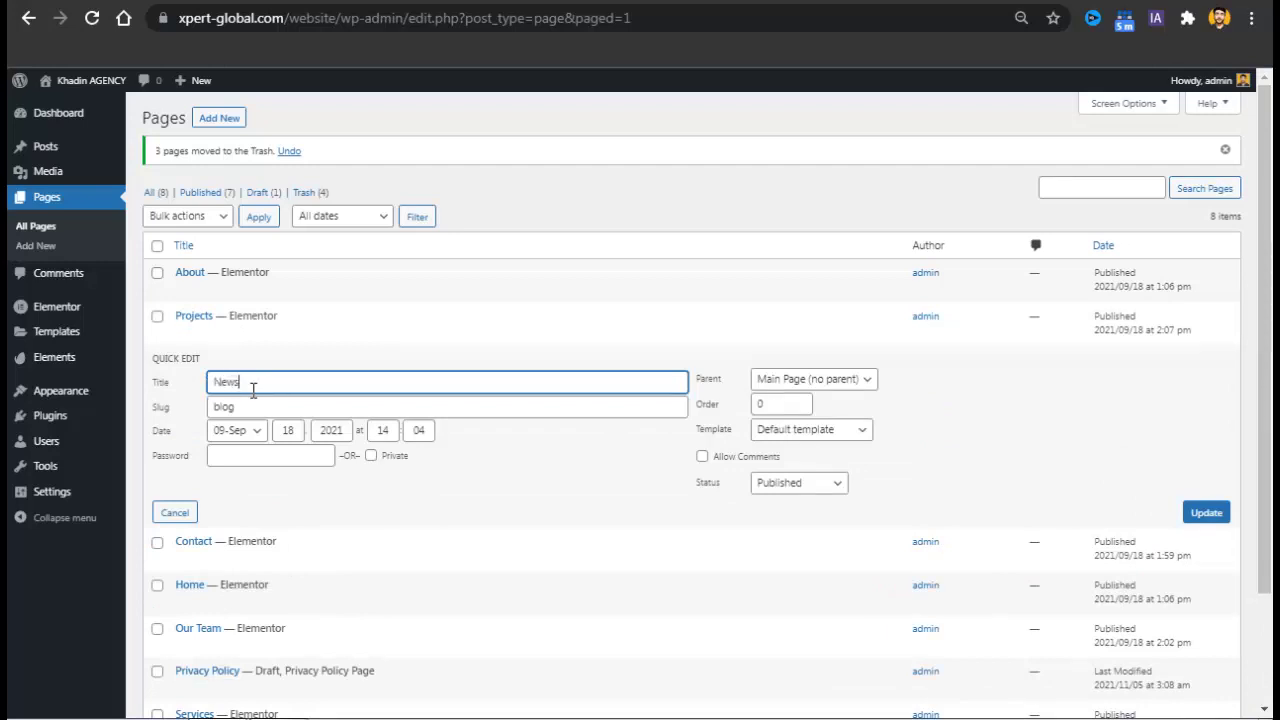
{"action": "key", "text": "Tab"}
{"action": "type", "text": "ne"}
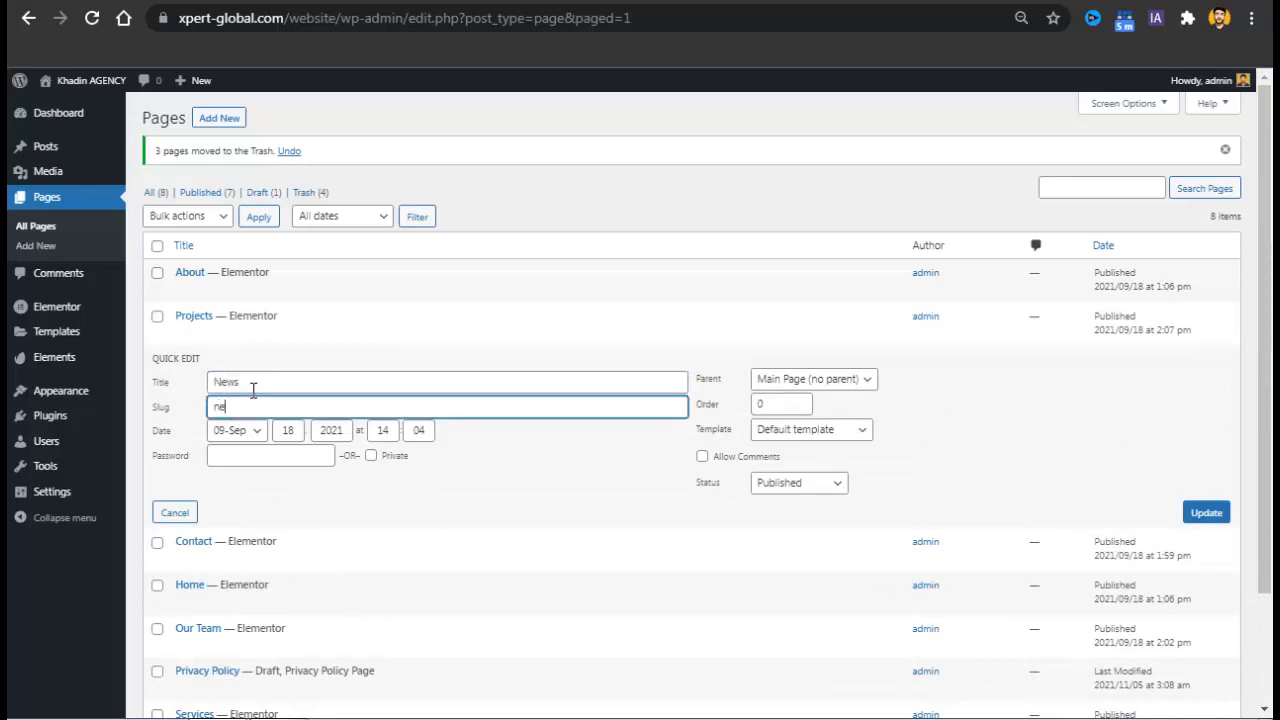
{"action": "type", "text": "ws"}
{"action": "left_click", "coordinate": [1214, 521]}
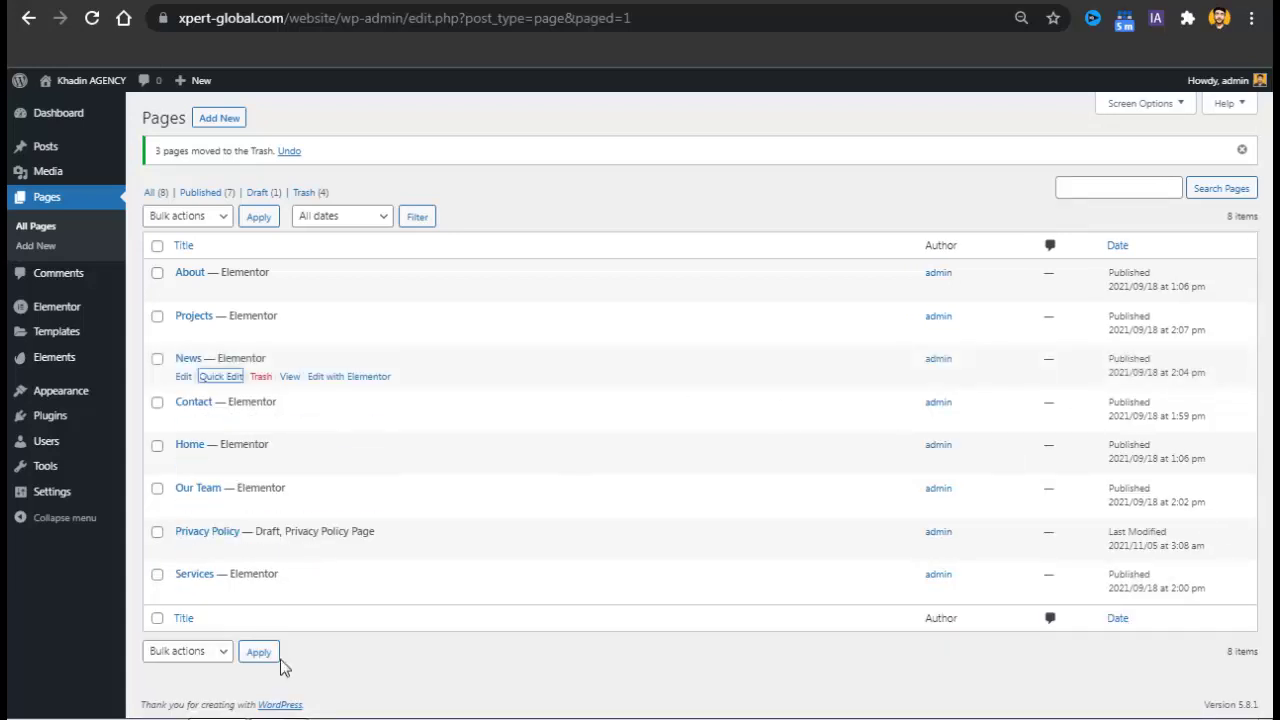
Mark the Our Team page and apply Move to Trash from the bulk actions.
{"action": "left_click", "coordinate": [158, 489]}
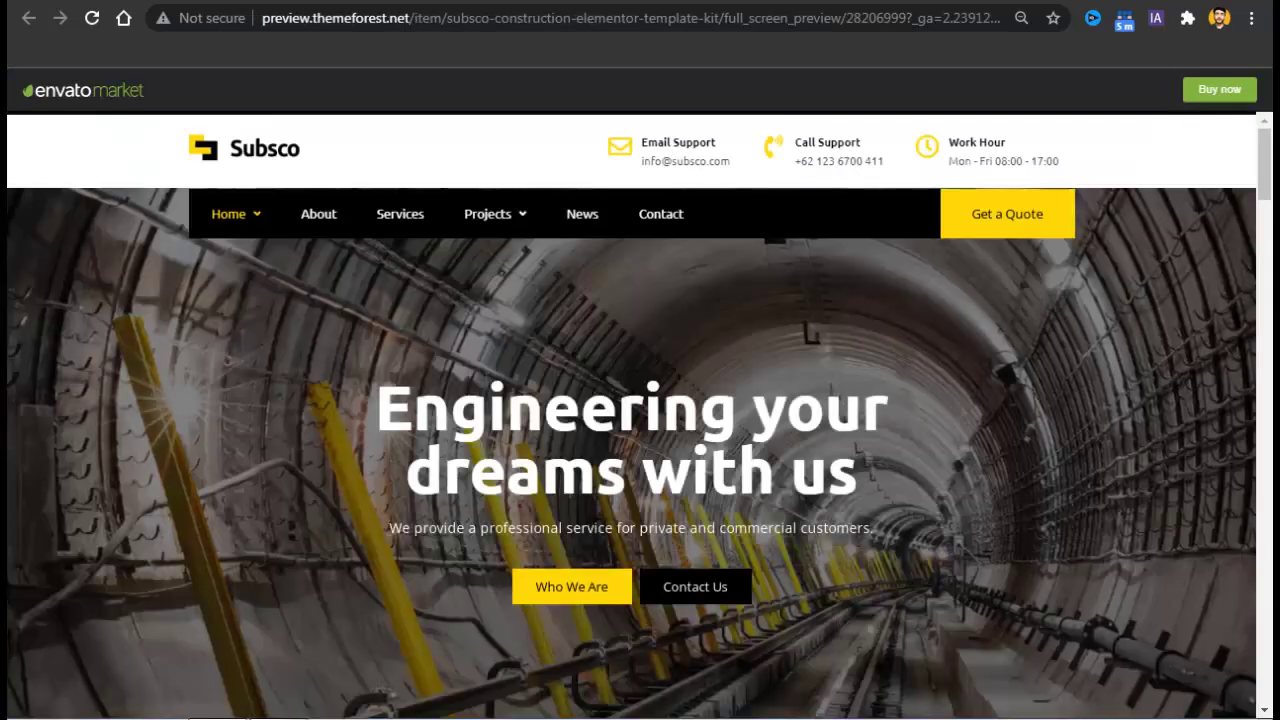
{"action": "key", "text": "ctrl+Tab"}
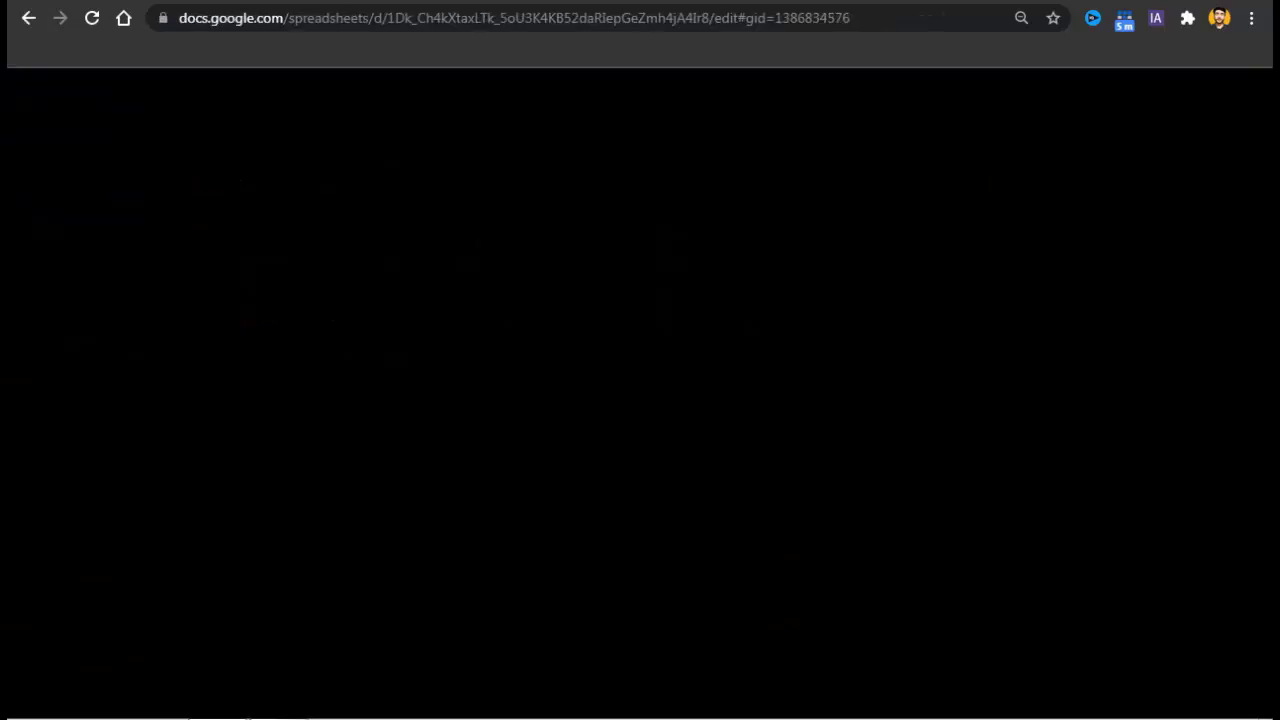
{"action": "left_click_drag", "start_coordinate": [324, 279], "coordinate": [330, 204]}
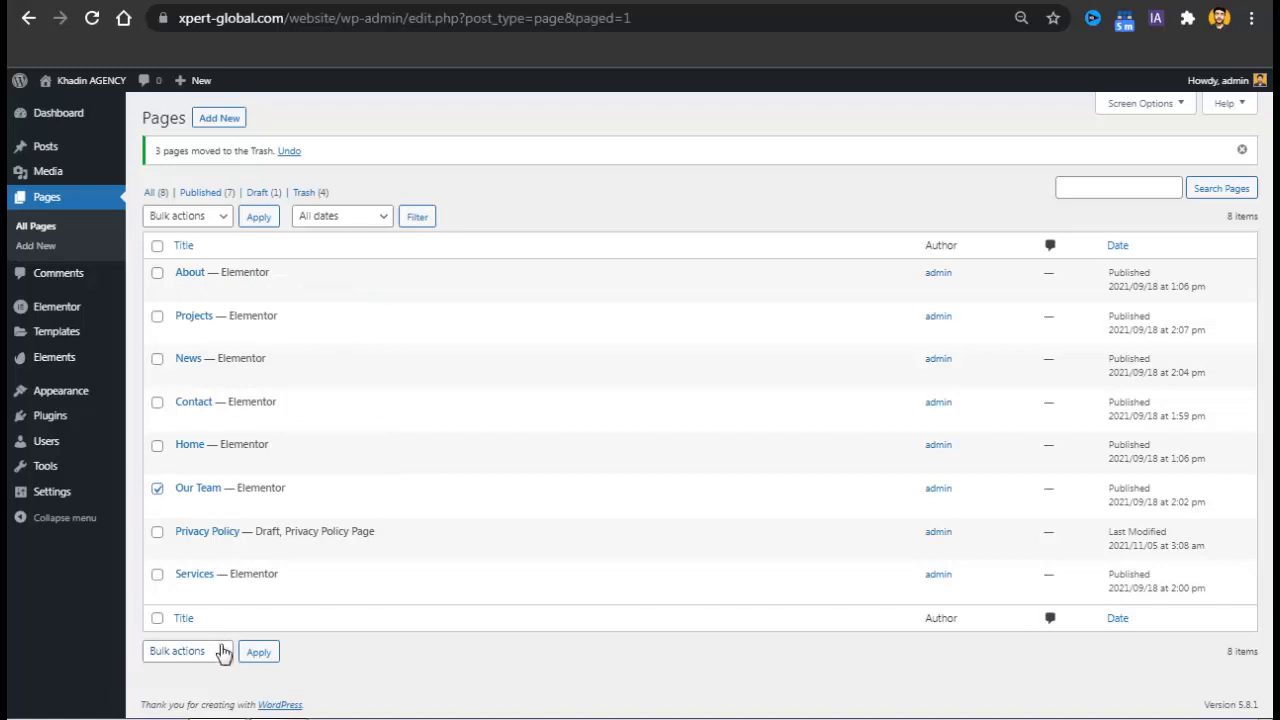
{"action": "left_click", "coordinate": [220, 651]}
{"action": "left_click", "coordinate": [178, 703]}
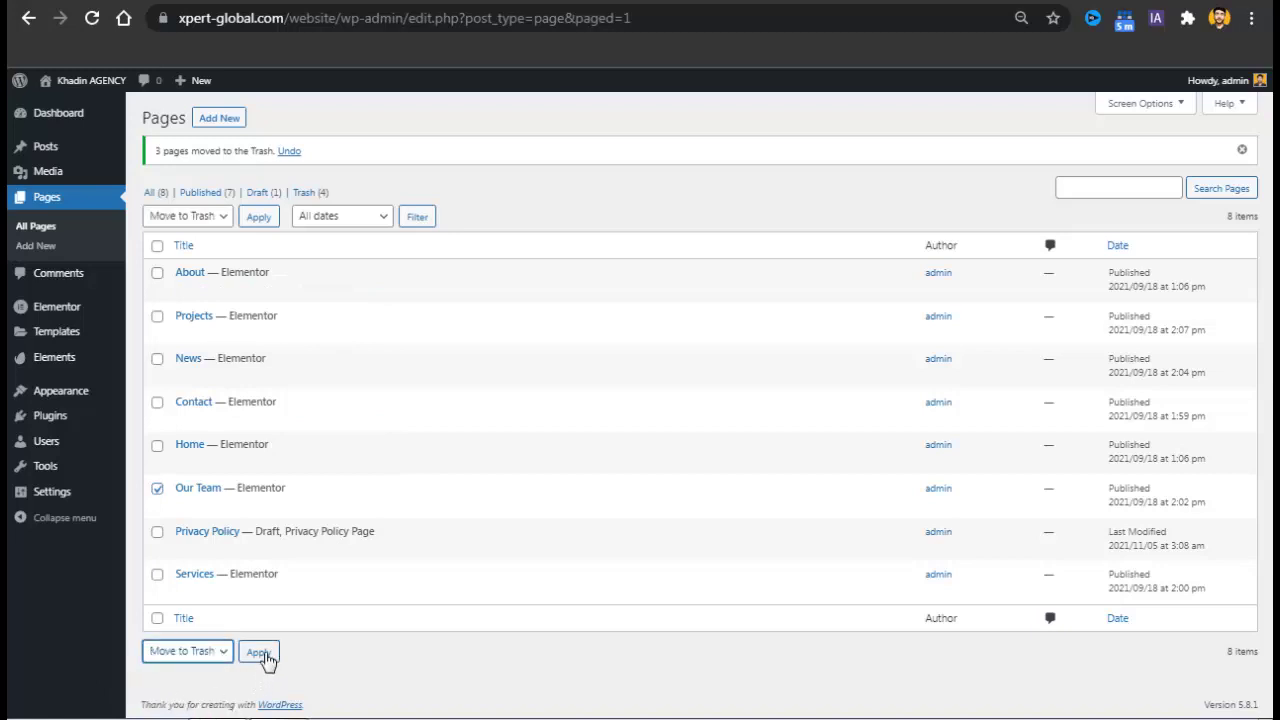
{"action": "left_click", "coordinate": [262, 652]}
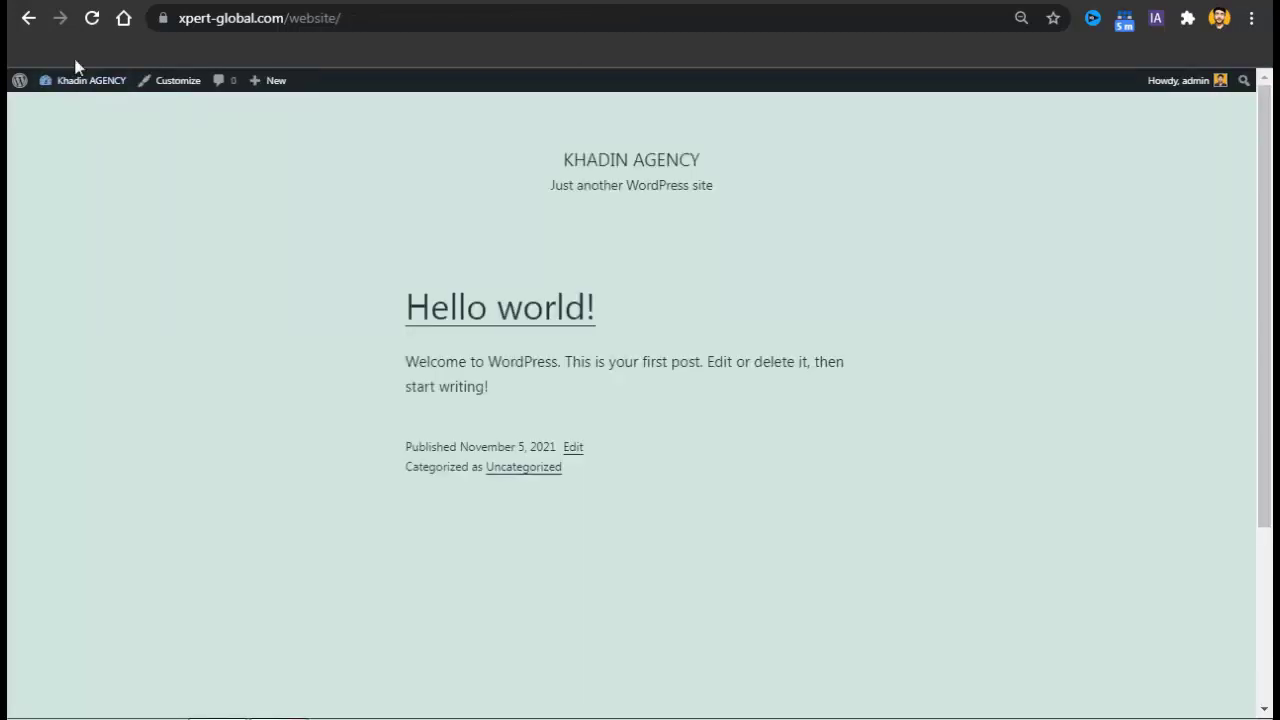
Reload the live front page, compare it with the Subsco preview, then return to Pages.
{"action": "left_click", "coordinate": [93, 19]}
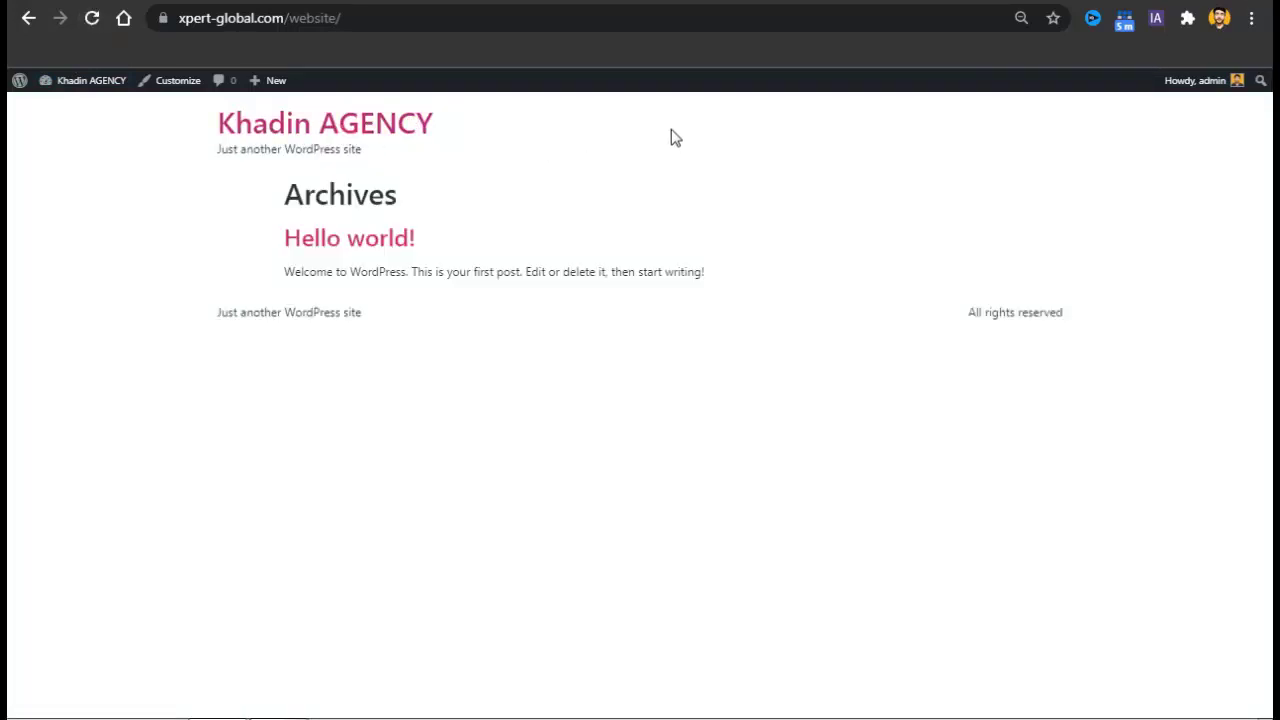
{"action": "key", "text": "ctrl+Tab"}
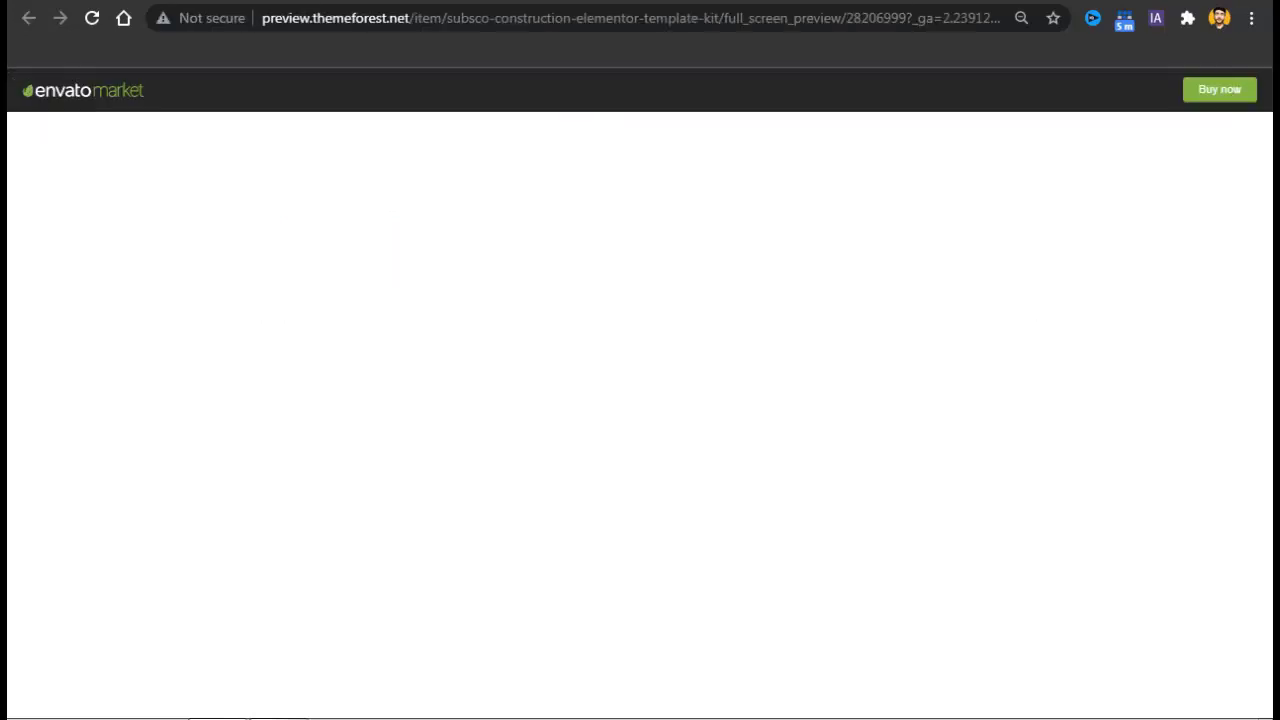
{"action": "key", "text": "ctrl+Tab"}
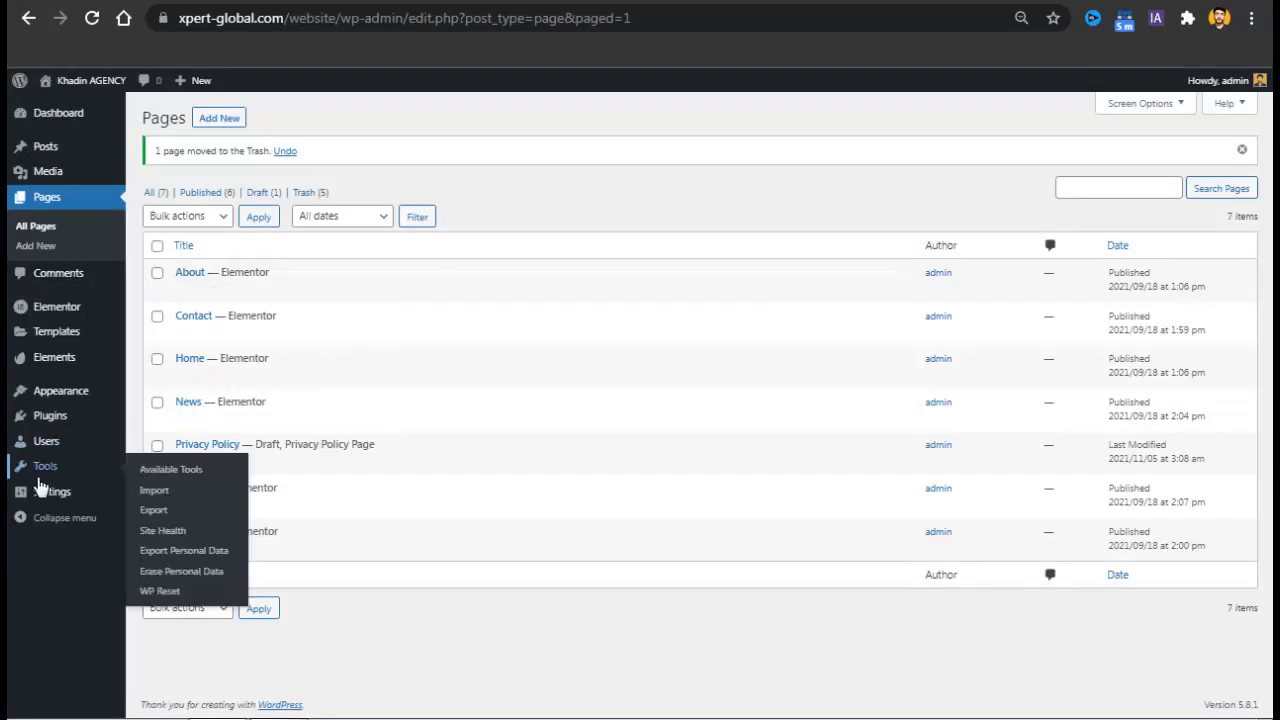
In Reading settings, use a static front page: Home as homepage, News as posts page, and save.
{"action": "mouse_move", "coordinate": [62, 497]}
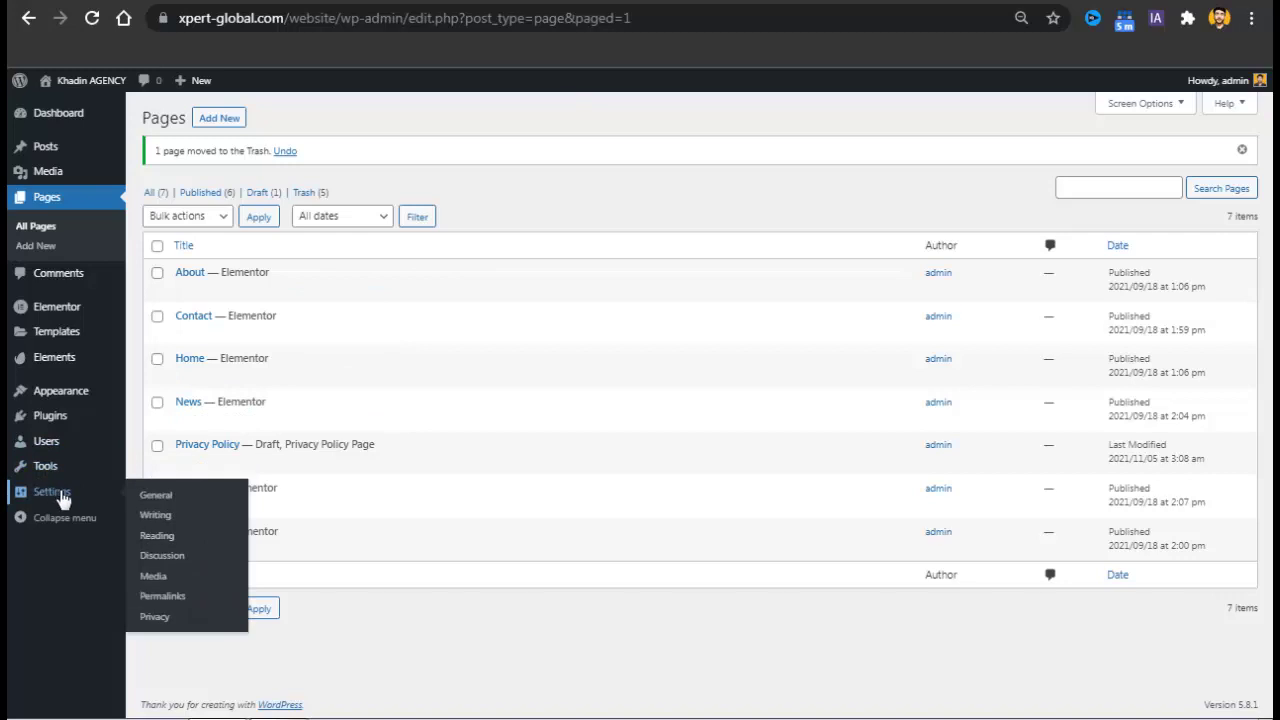
{"action": "left_click", "coordinate": [170, 538]}
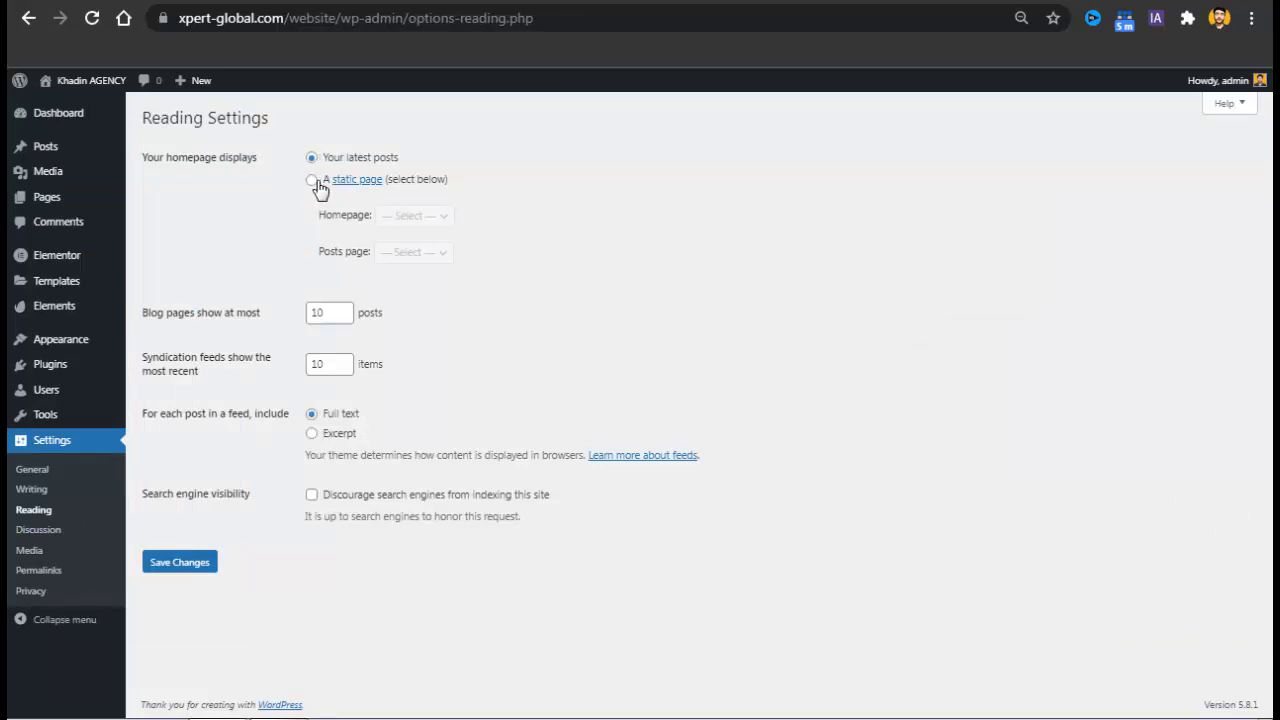
{"action": "left_click", "coordinate": [314, 181]}
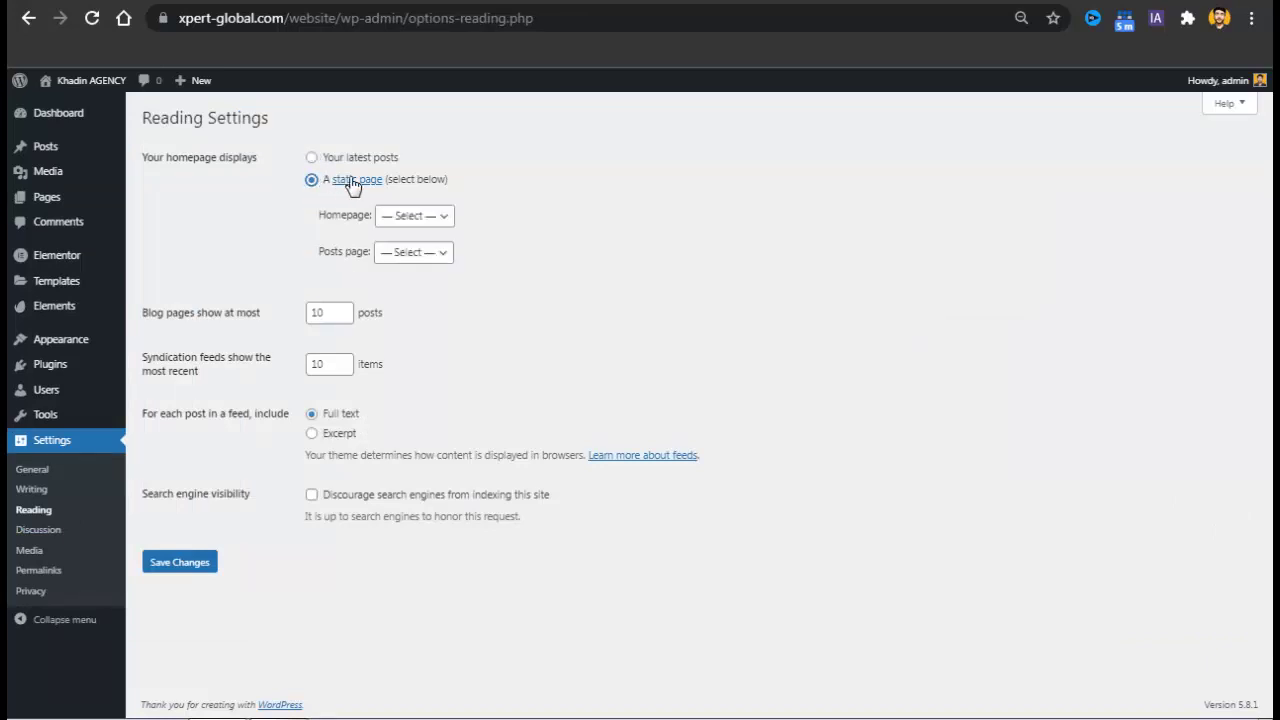
{"action": "left_click", "coordinate": [398, 220]}
{"action": "left_click", "coordinate": [396, 284]}
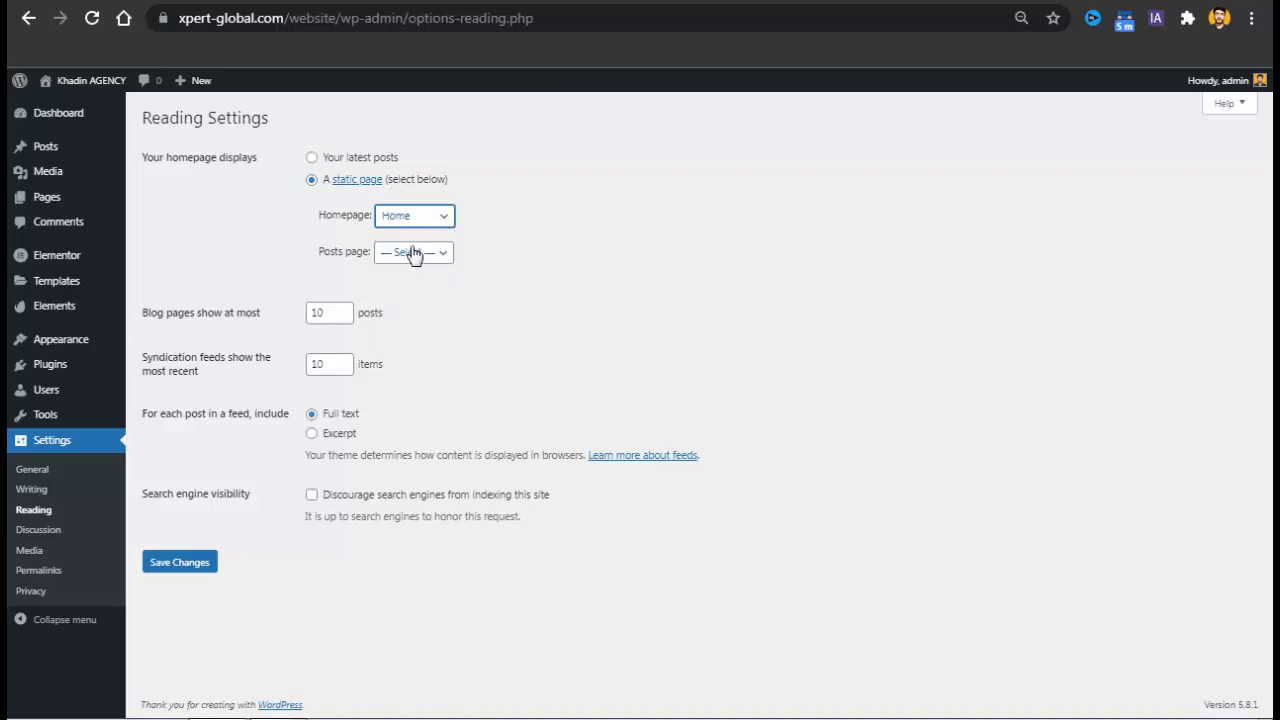
{"action": "left_click", "coordinate": [408, 252]}
{"action": "left_click", "coordinate": [407, 337]}
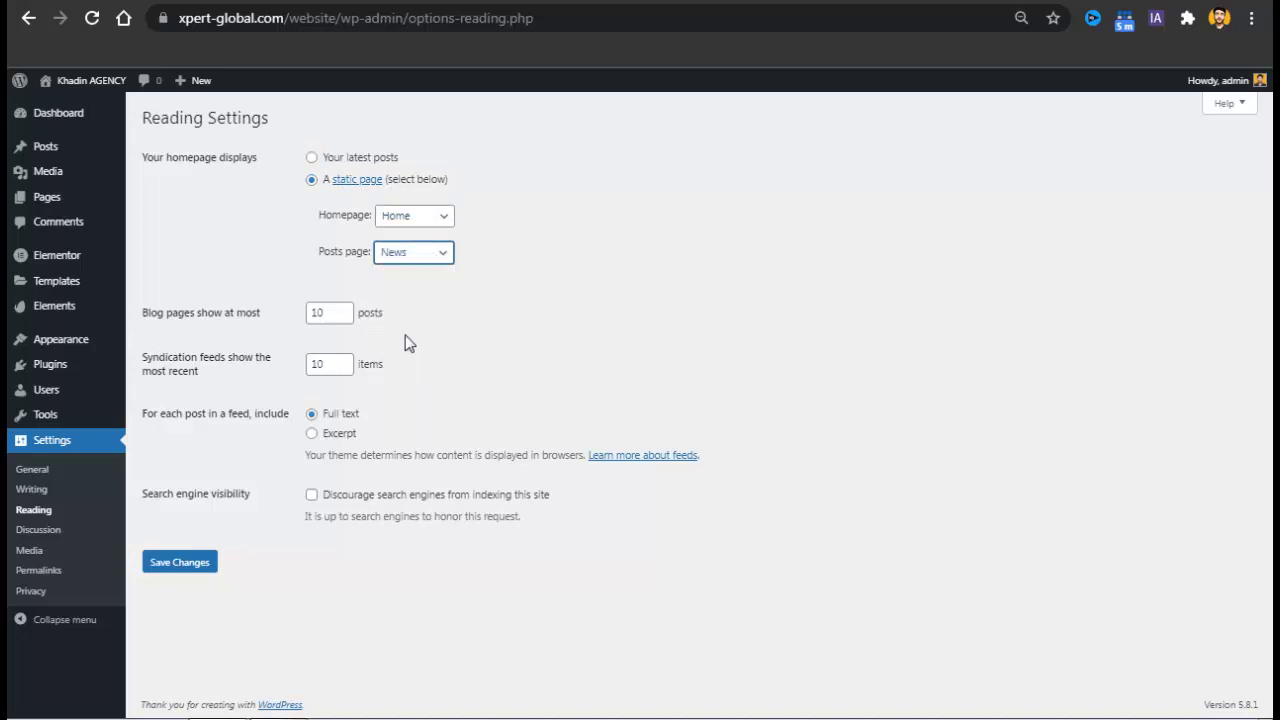
{"action": "left_click", "coordinate": [203, 566]}
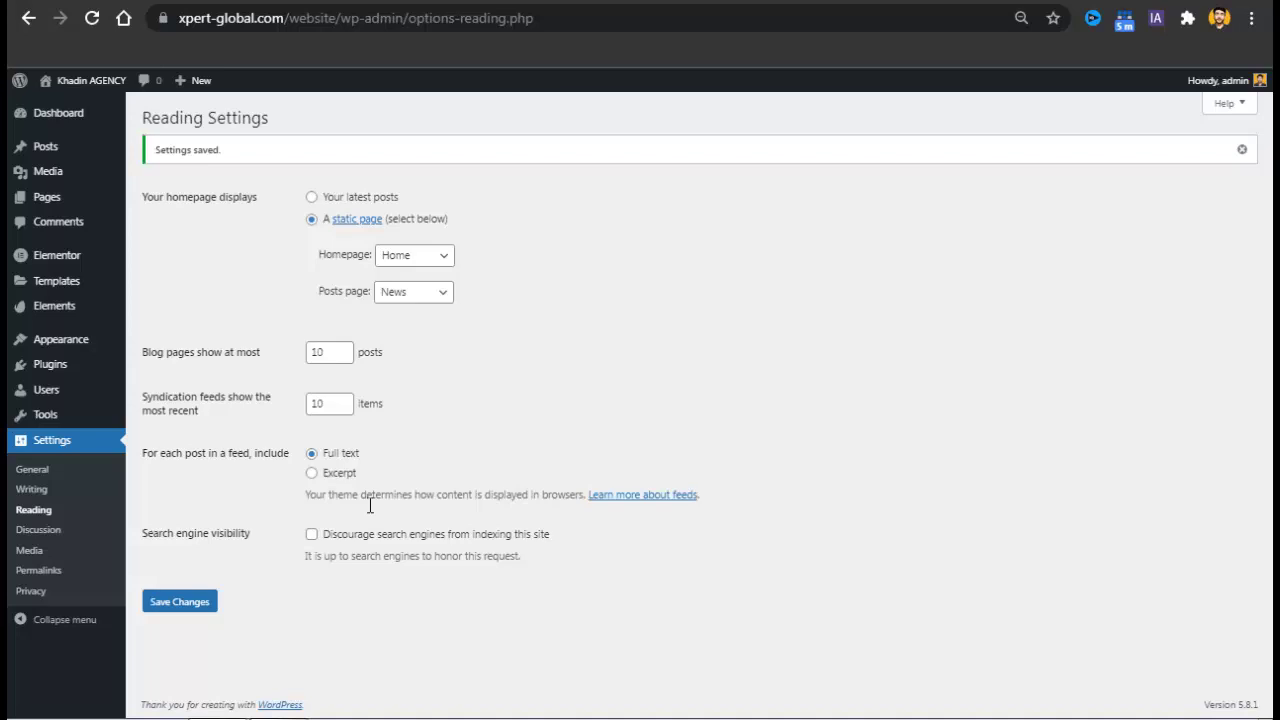
Create a new menu named 'Header Menu' assigned to the Header location.
{"action": "mouse_move", "coordinate": [94, 345]}
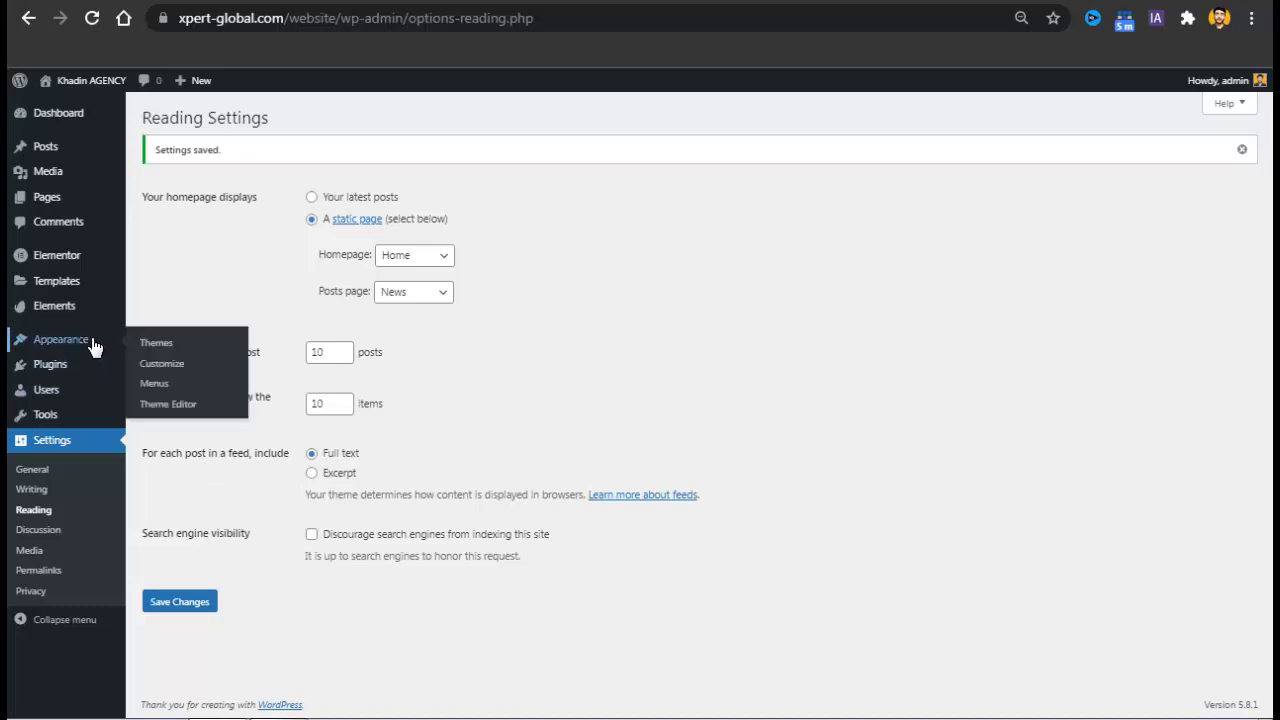
{"action": "left_click", "coordinate": [163, 388]}
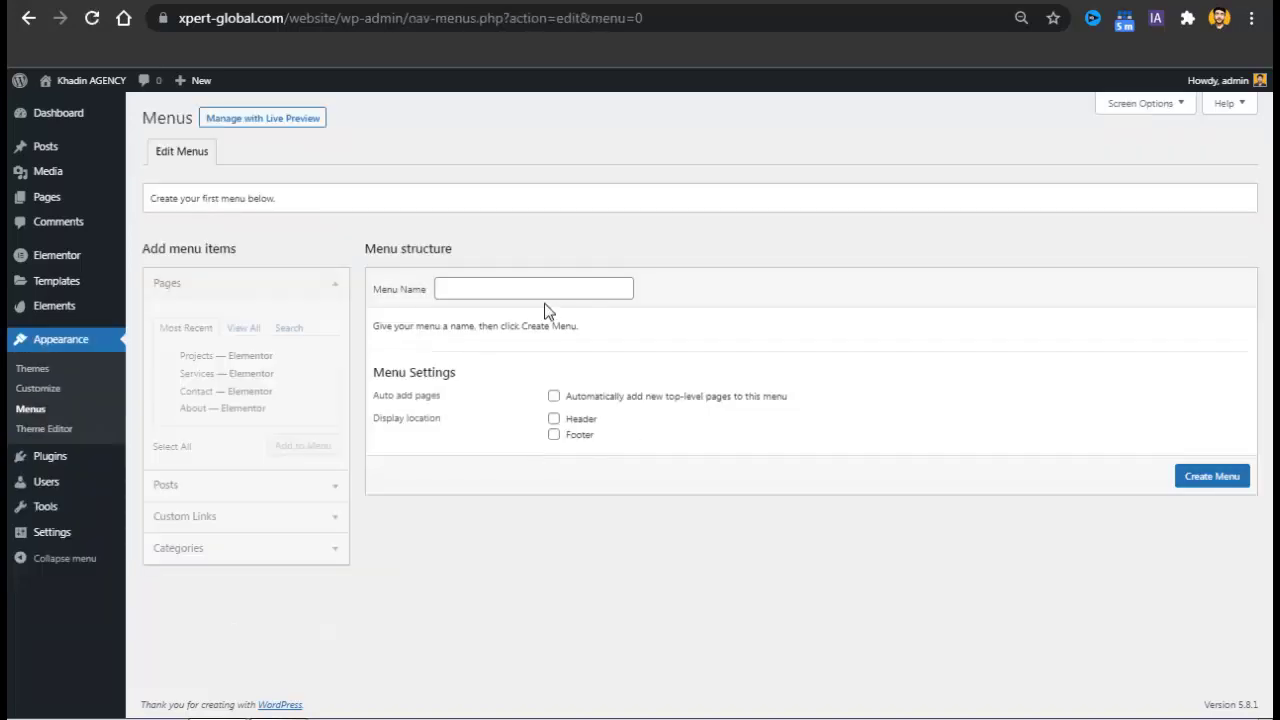
{"action": "left_click", "coordinate": [512, 292]}
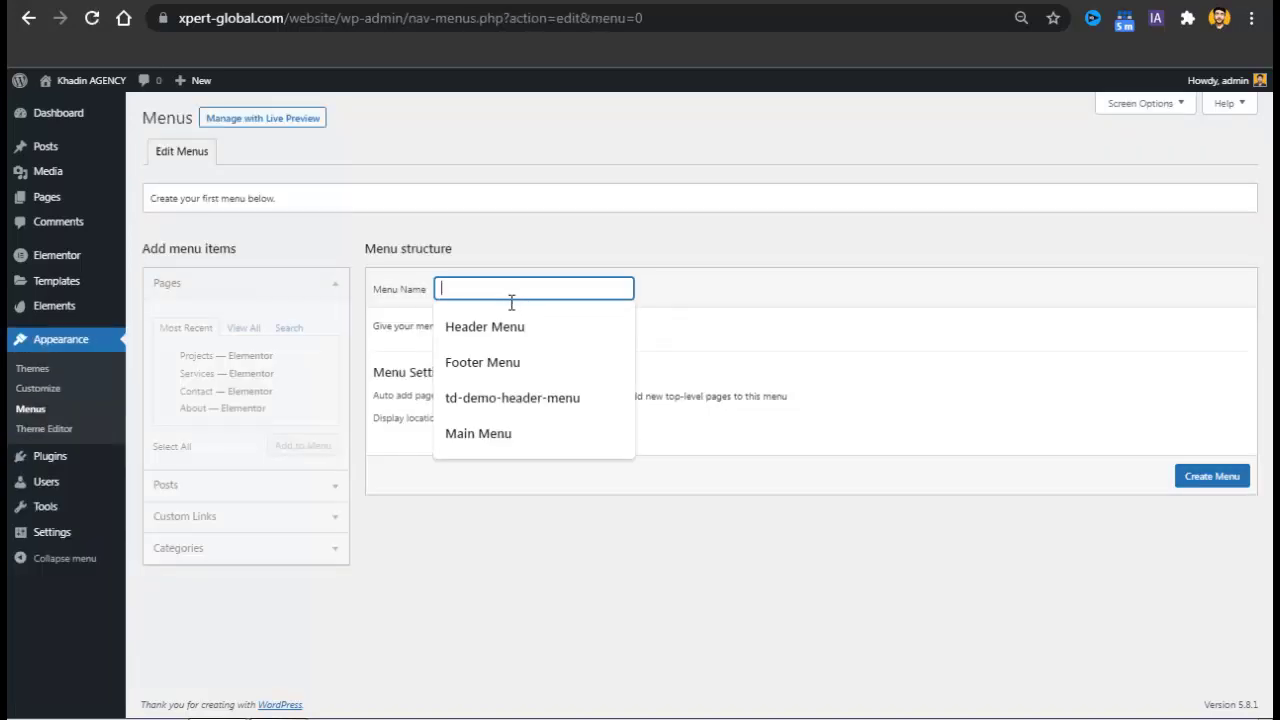
{"action": "left_click", "coordinate": [491, 328]}
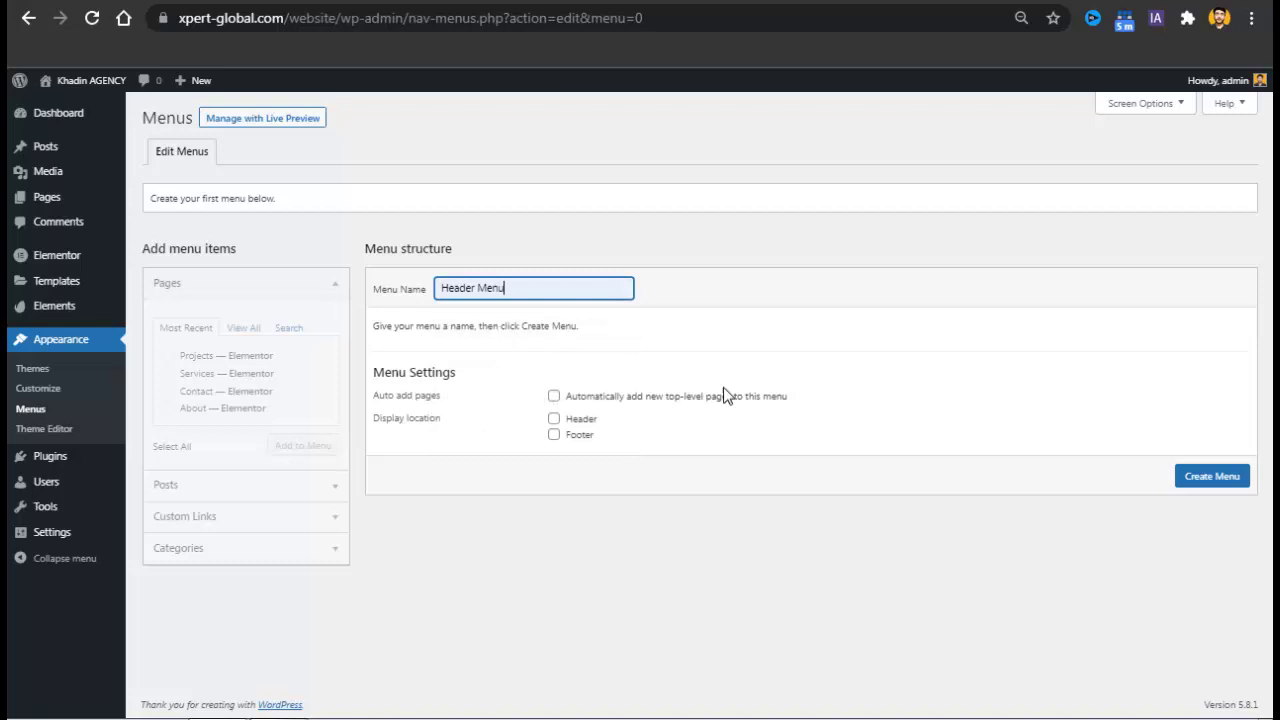
{"action": "left_click", "coordinate": [556, 419]}
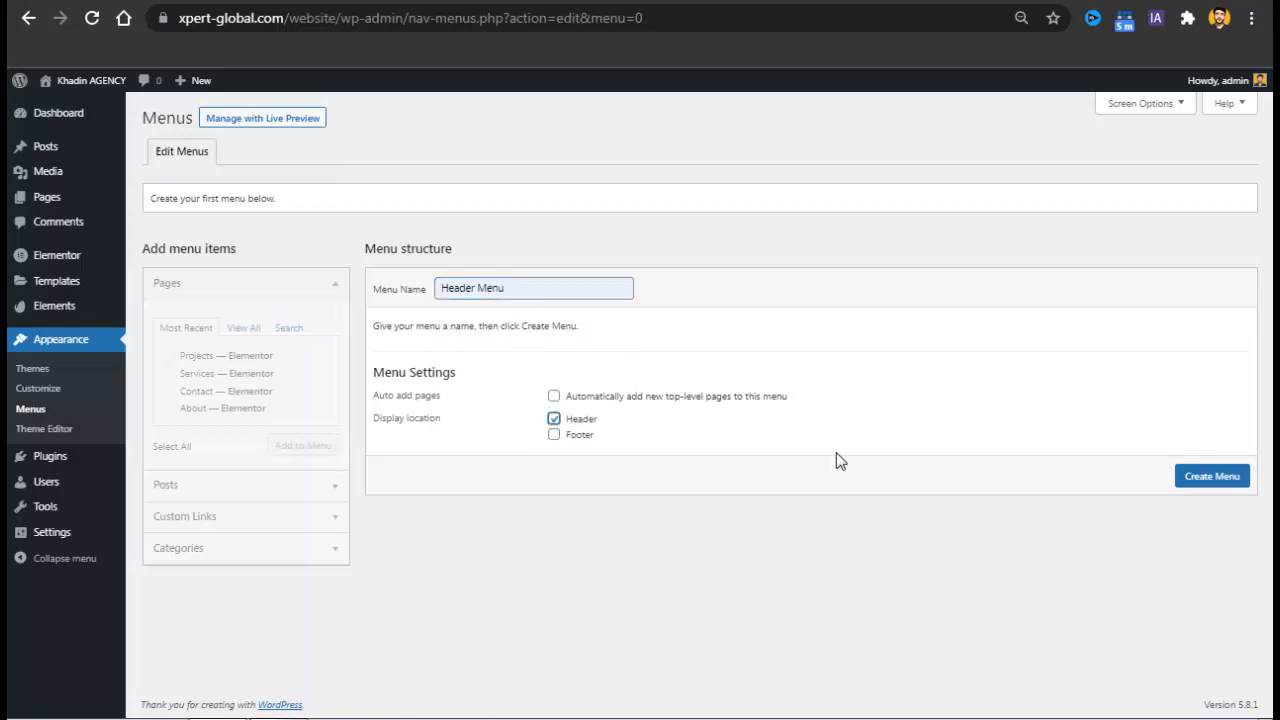
{"action": "left_click", "coordinate": [1197, 477]}
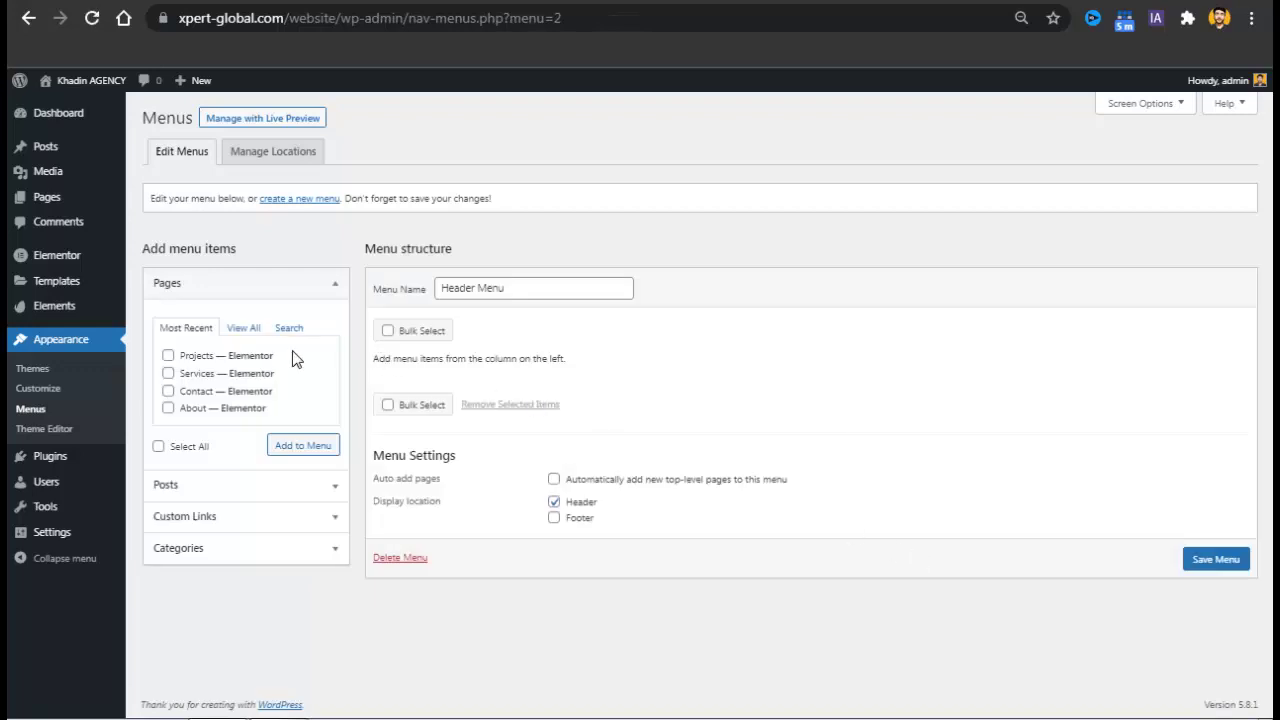
Add the Home, News, About, Contact, Projects and Services pages to Header Menu and save it.
{"action": "left_click", "coordinate": [245, 327]}
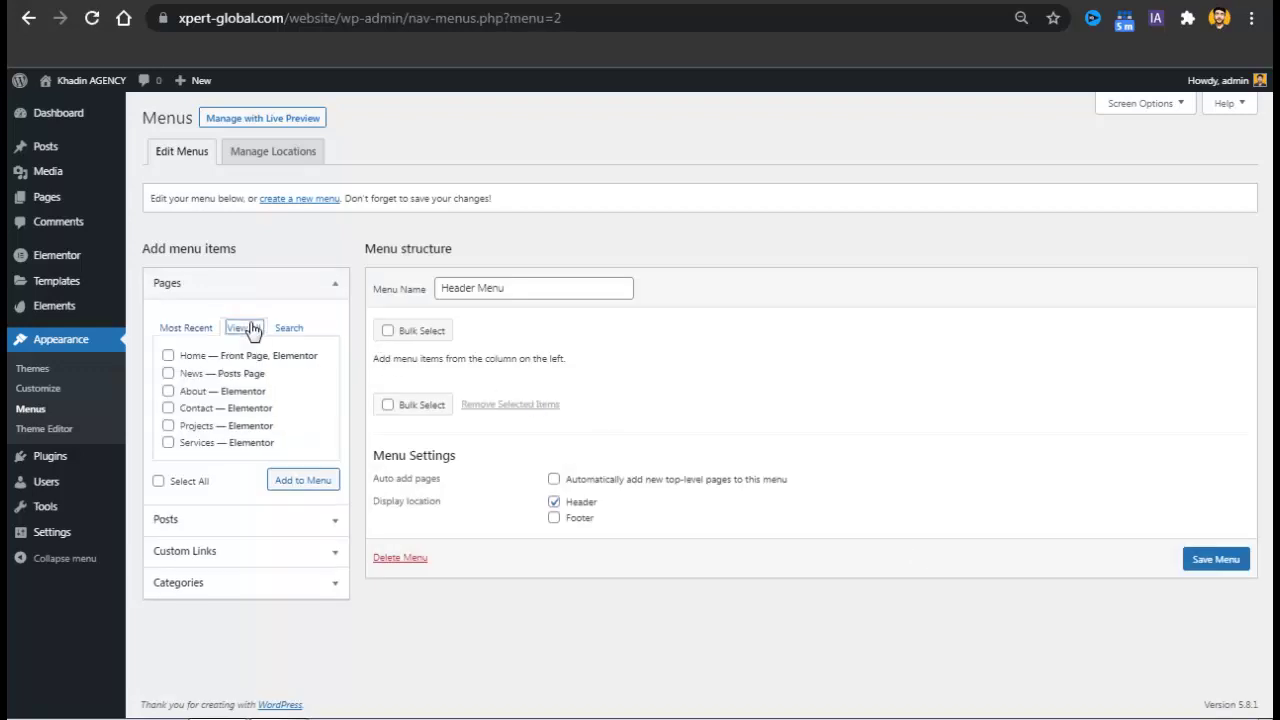
{"action": "left_click", "coordinate": [168, 356]}
{"action": "left_click", "coordinate": [168, 373]}
{"action": "left_click", "coordinate": [168, 391]}
{"action": "left_click", "coordinate": [168, 408]}
{"action": "left_click", "coordinate": [168, 425]}
{"action": "left_click", "coordinate": [168, 442]}
{"action": "left_click", "coordinate": [311, 481]}
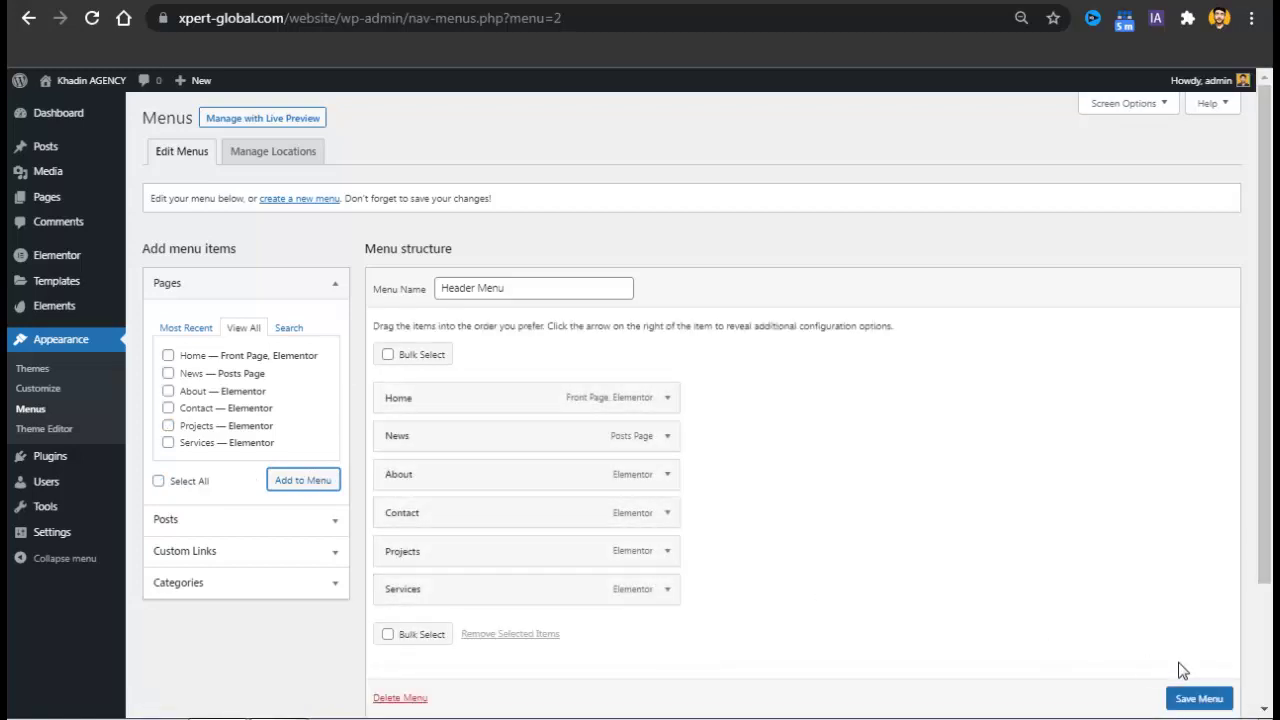
{"action": "scroll", "coordinate": [1210, 685], "scroll_direction": "down", "scroll_amount": 1}
{"action": "left_click", "coordinate": [1232, 700]}
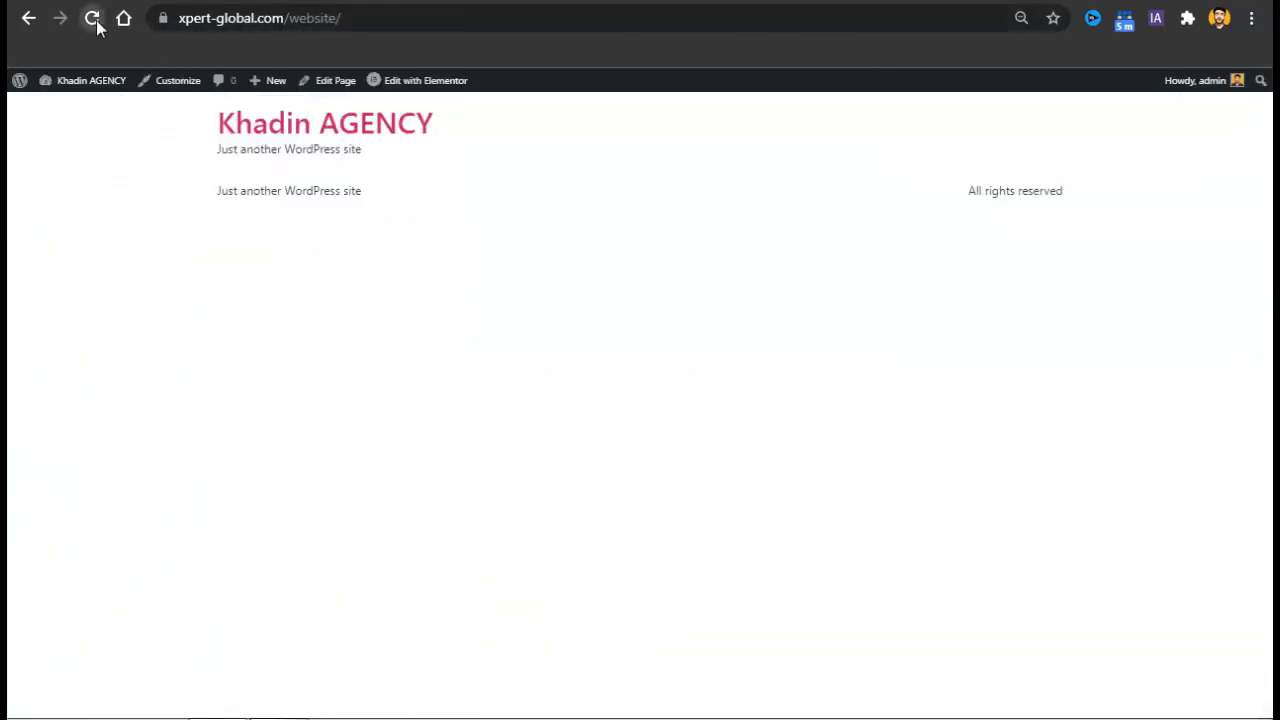
Reload the front page to check the menu, then open a new Chrome tab.
{"action": "left_click", "coordinate": [92, 19]}
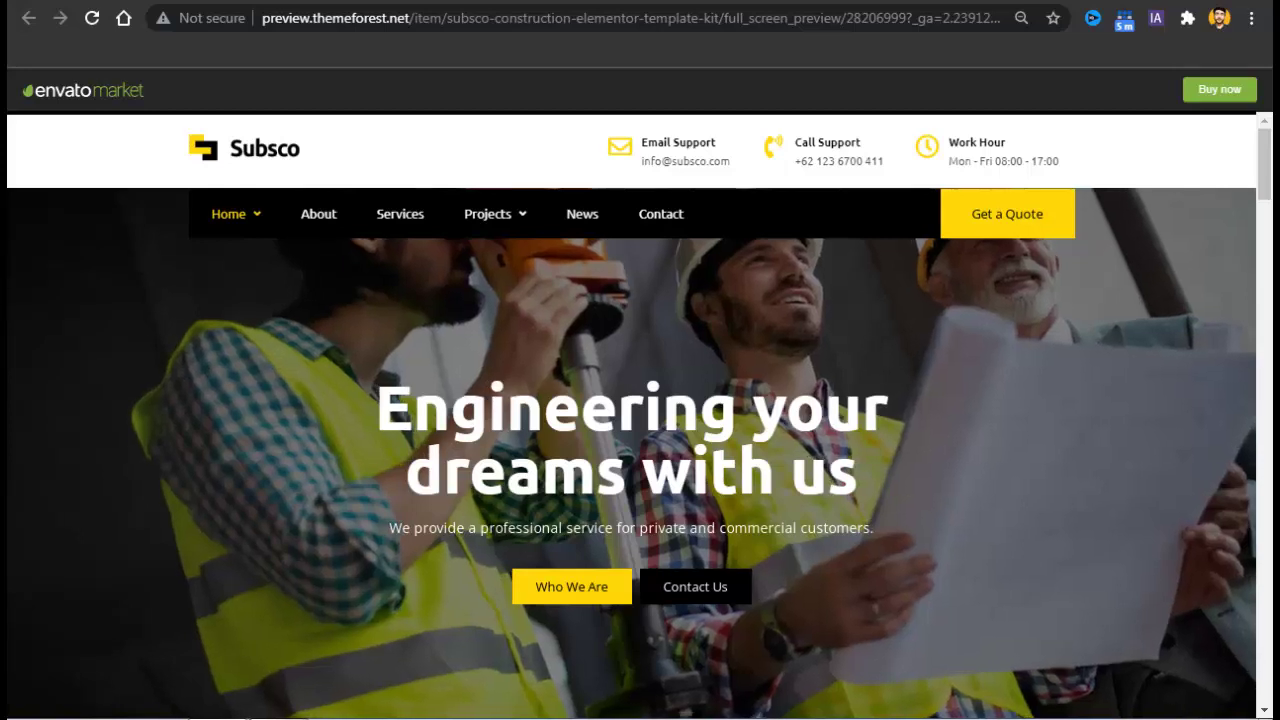
{"action": "key", "text": "ctrl+t"}
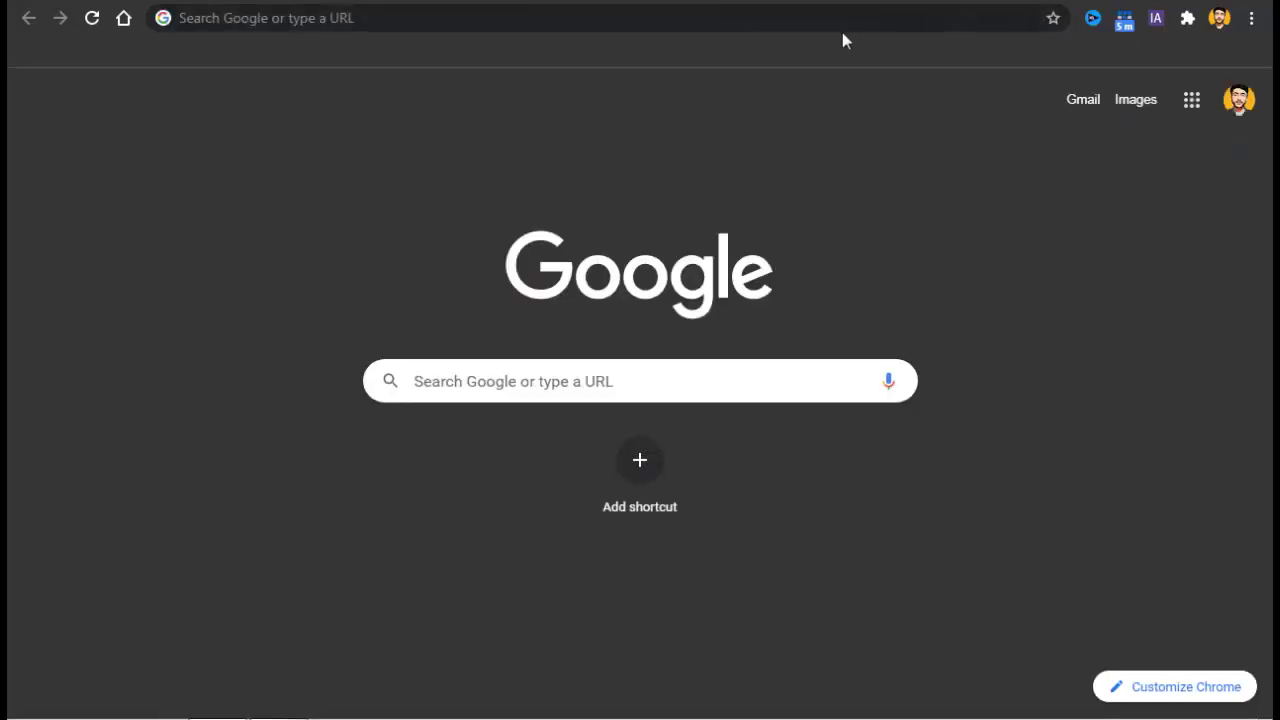
Go to webifiedhub.com/subsco to reach the Subsco kit's ThemeForest page.
{"action": "left_click", "coordinate": [851, 31]}
{"action": "type", "text": "we"}
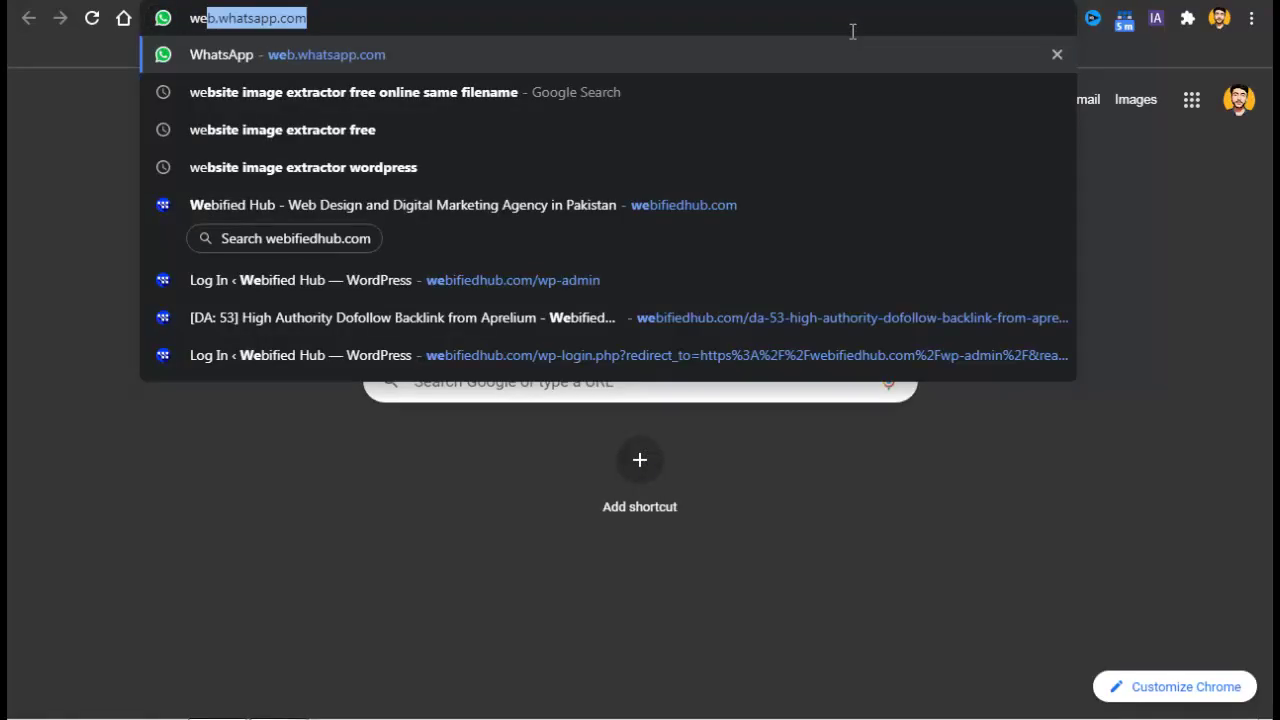
{"action": "type", "text": "bifiedhub.com/"}
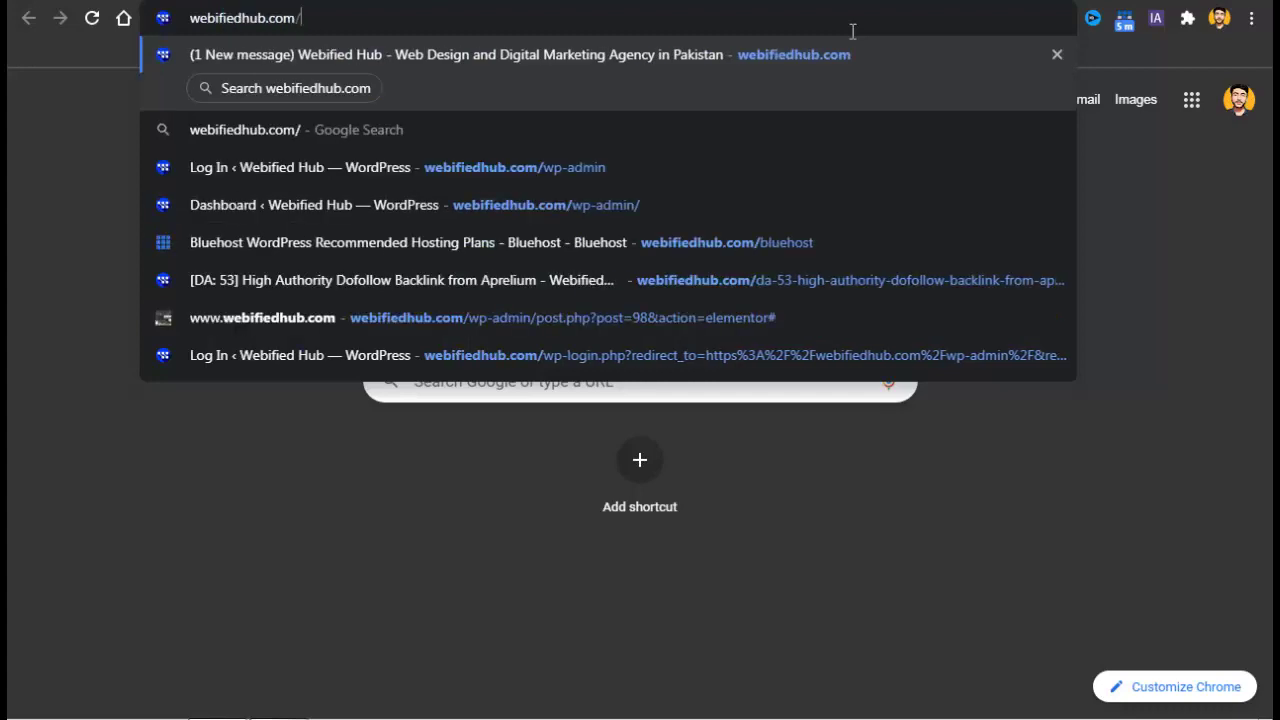
{"action": "type", "text": "subsco"}
{"action": "key", "text": "Return"}
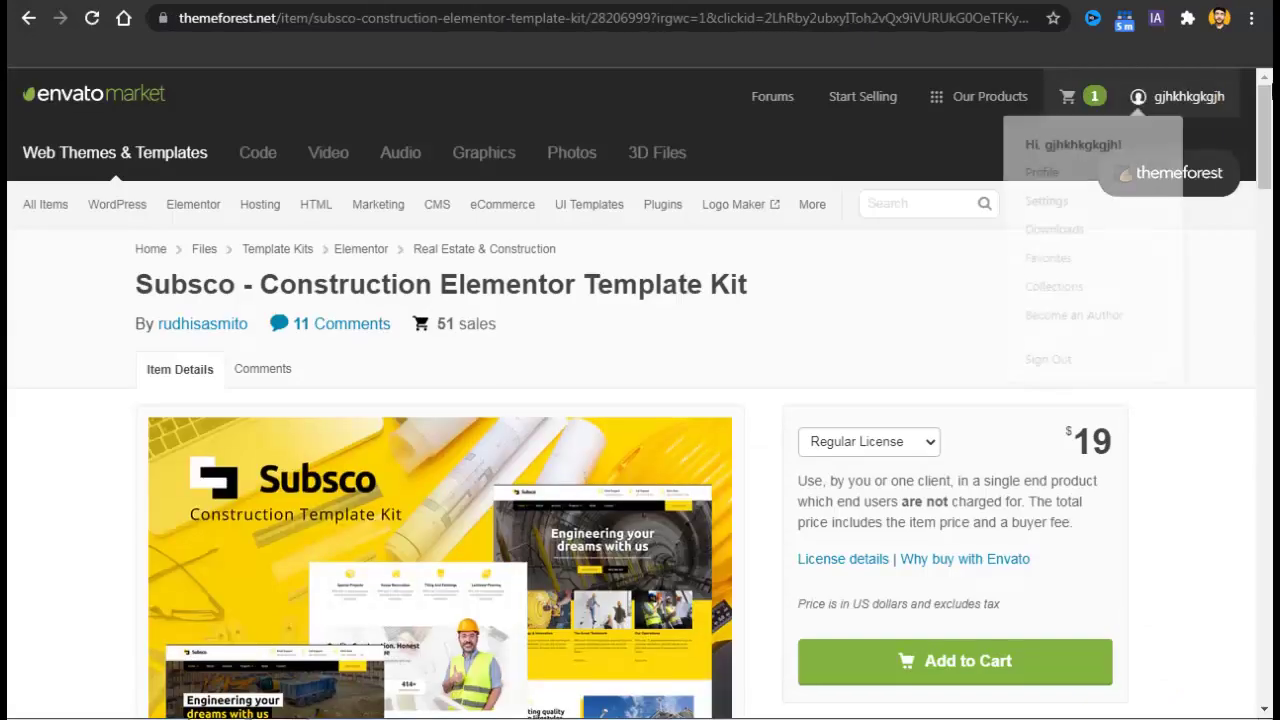
Add the Subsco kit to the cart and proceed to checkout.
{"action": "left_click_drag", "start_coordinate": [1271, 95], "coordinate": [1272, 143]}
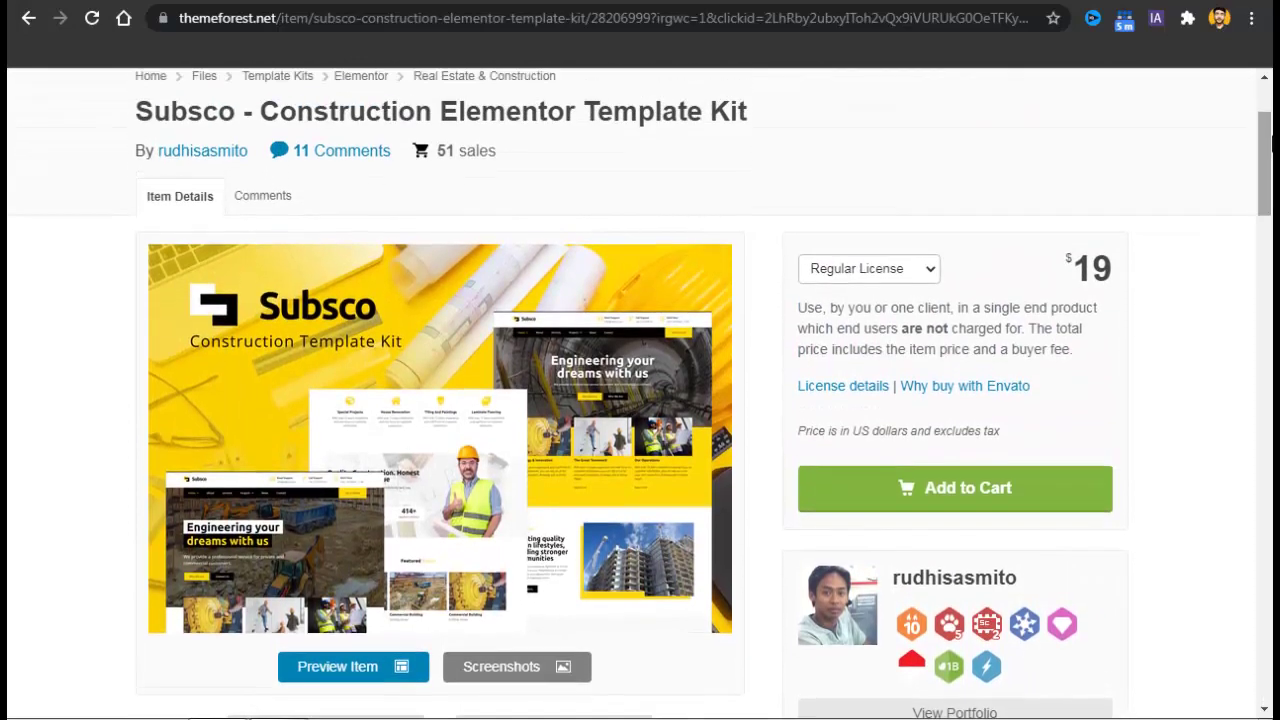
{"action": "left_click", "coordinate": [893, 491]}
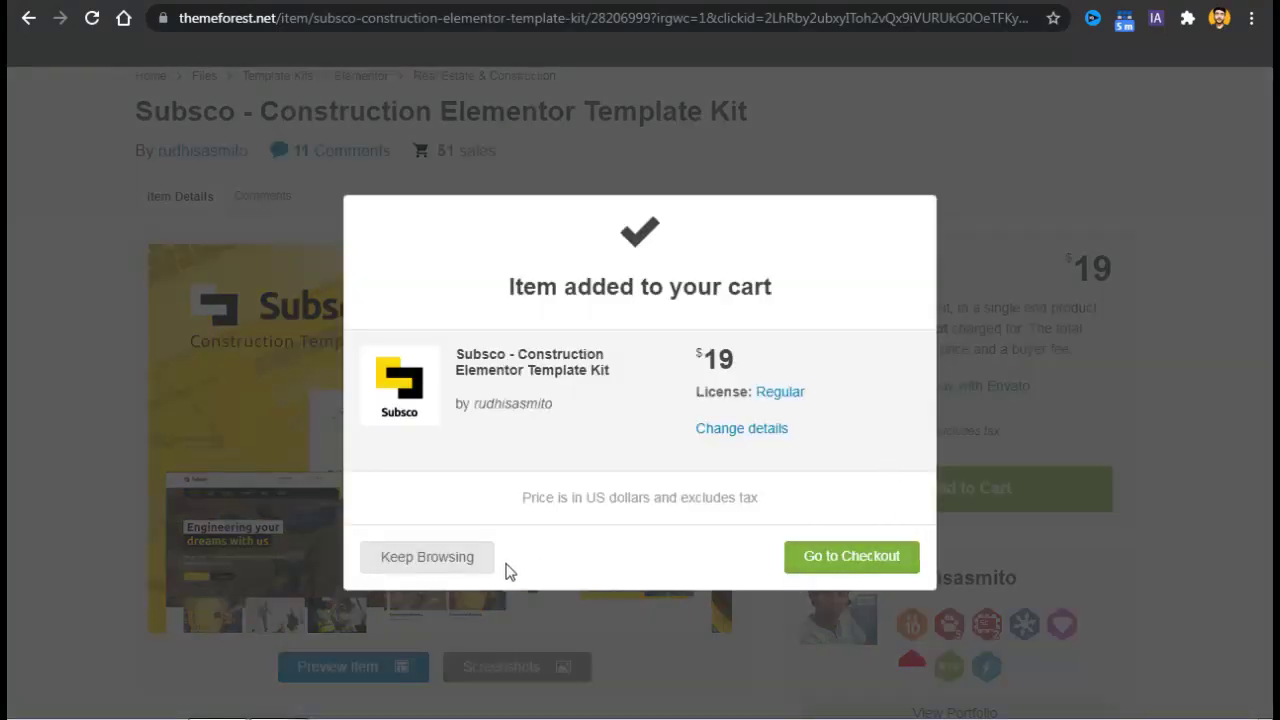
{"action": "left_click", "coordinate": [824, 564]}
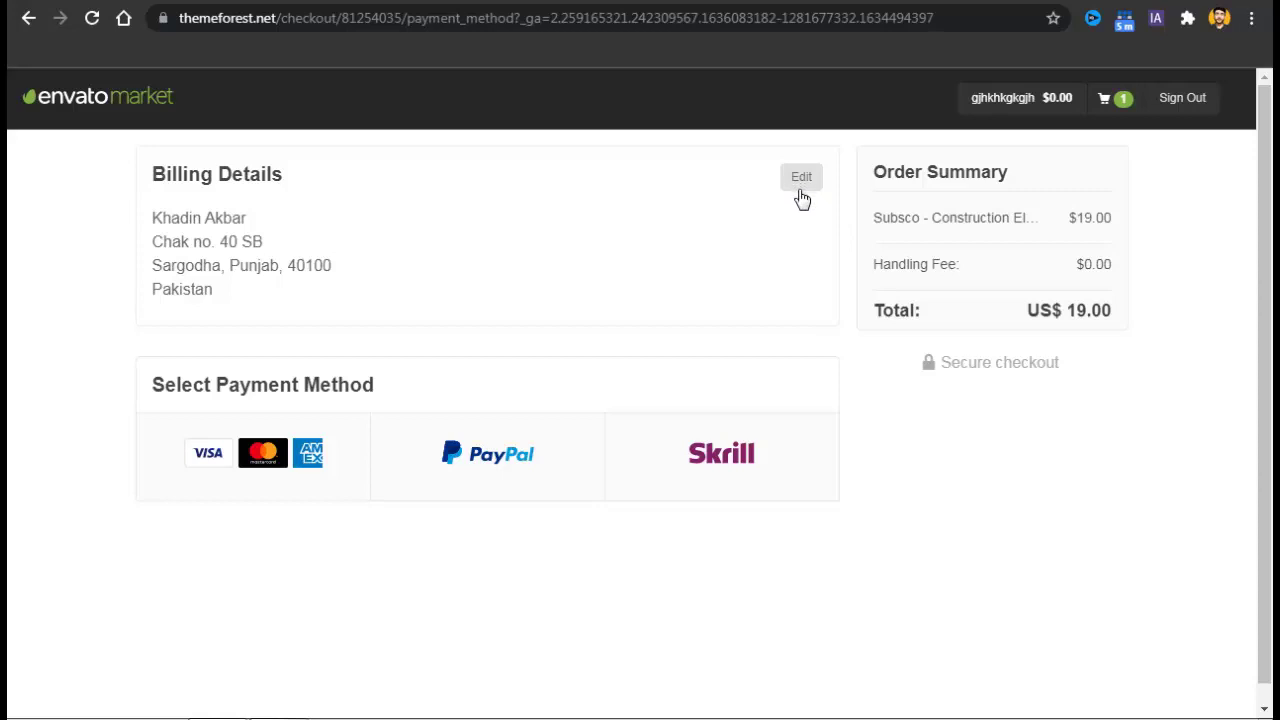
Save the billing details at checkout, then go to the account's Downloads page.
{"action": "left_click", "coordinate": [809, 196]}
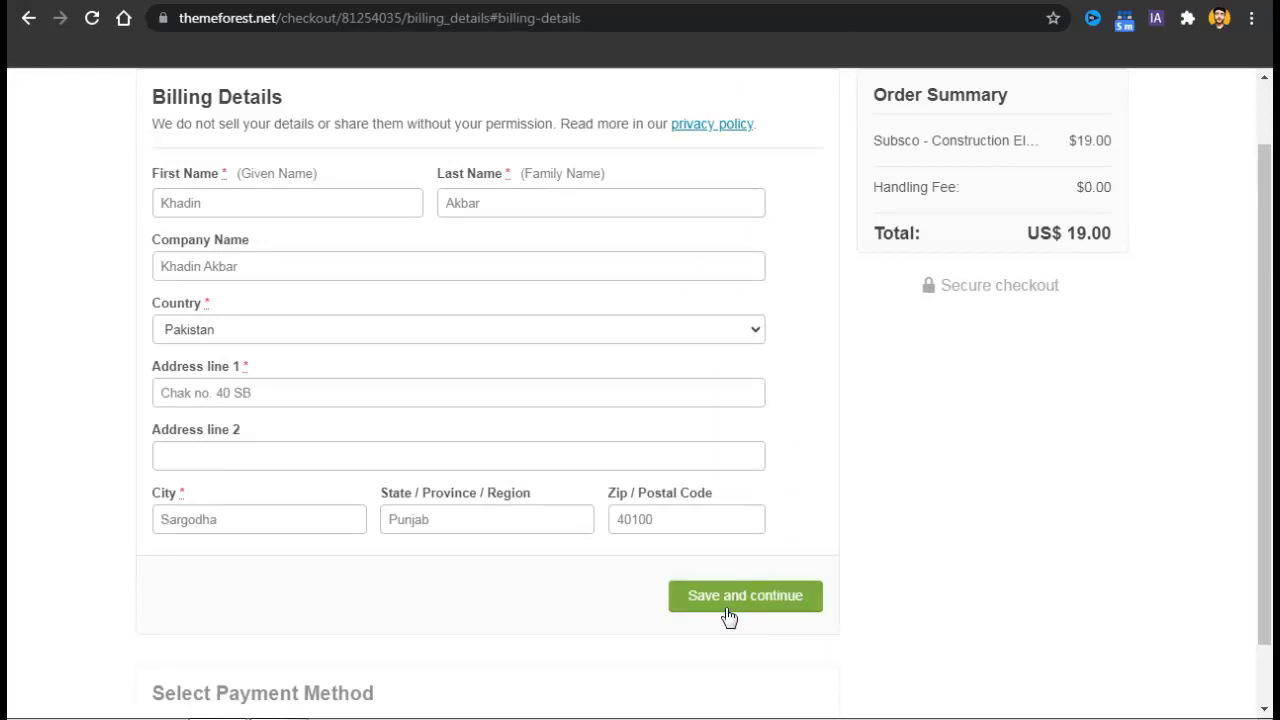
{"action": "left_click", "coordinate": [752, 596]}
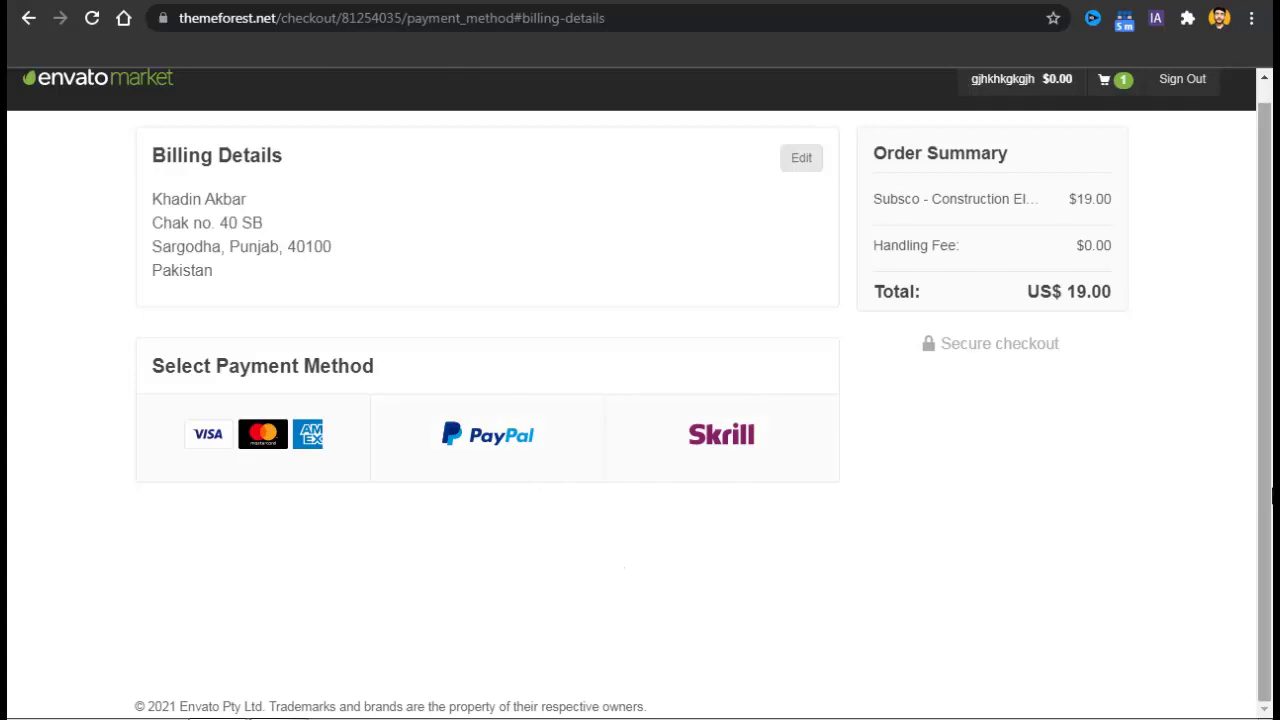
{"action": "scroll", "coordinate": [1270, 380], "scroll_direction": "up", "scroll_amount": 1}
{"action": "mouse_move", "coordinate": [1057, 117]}
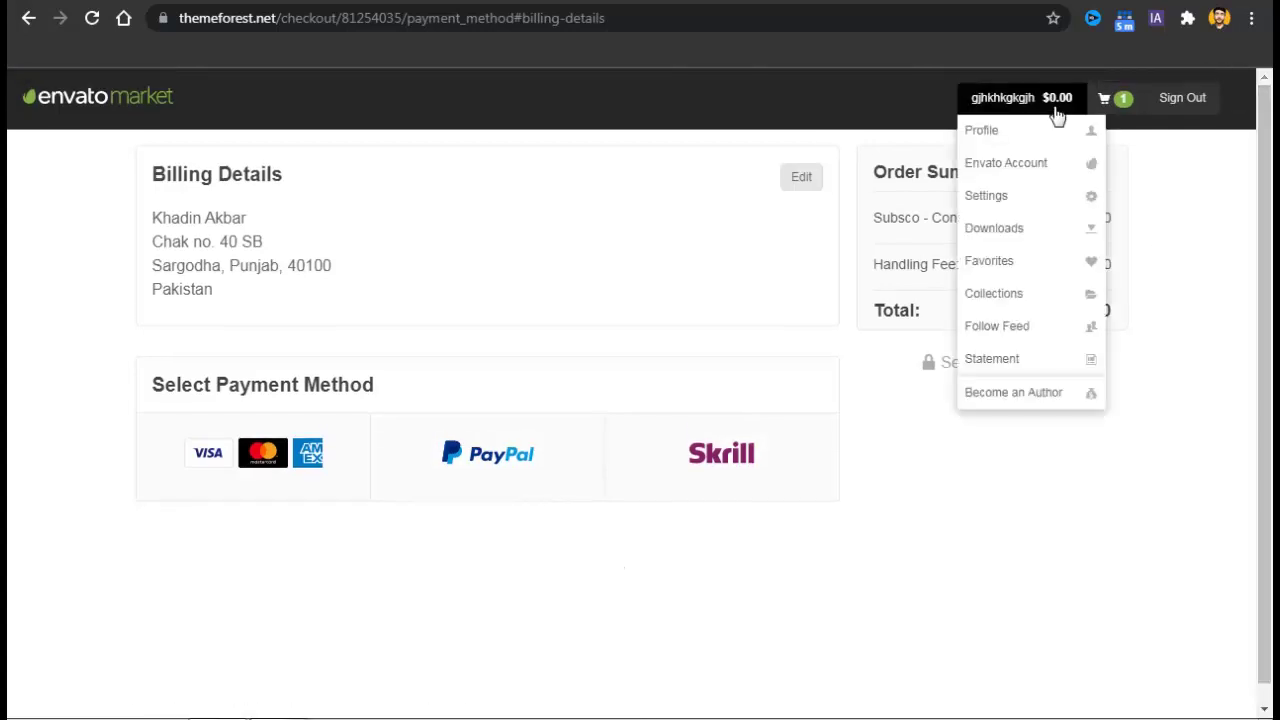
{"action": "left_click", "coordinate": [1002, 230]}
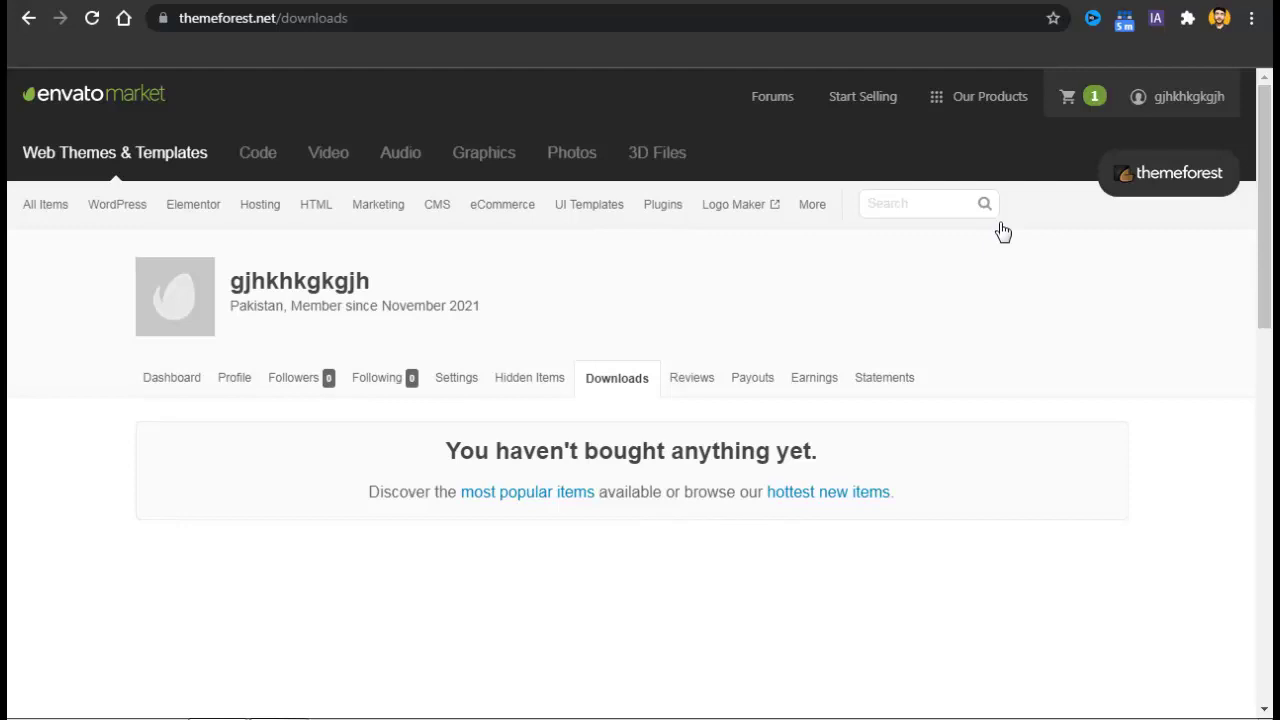
{"action": "left_click_drag", "start_coordinate": [1270, 196], "coordinate": [1272, 262]}
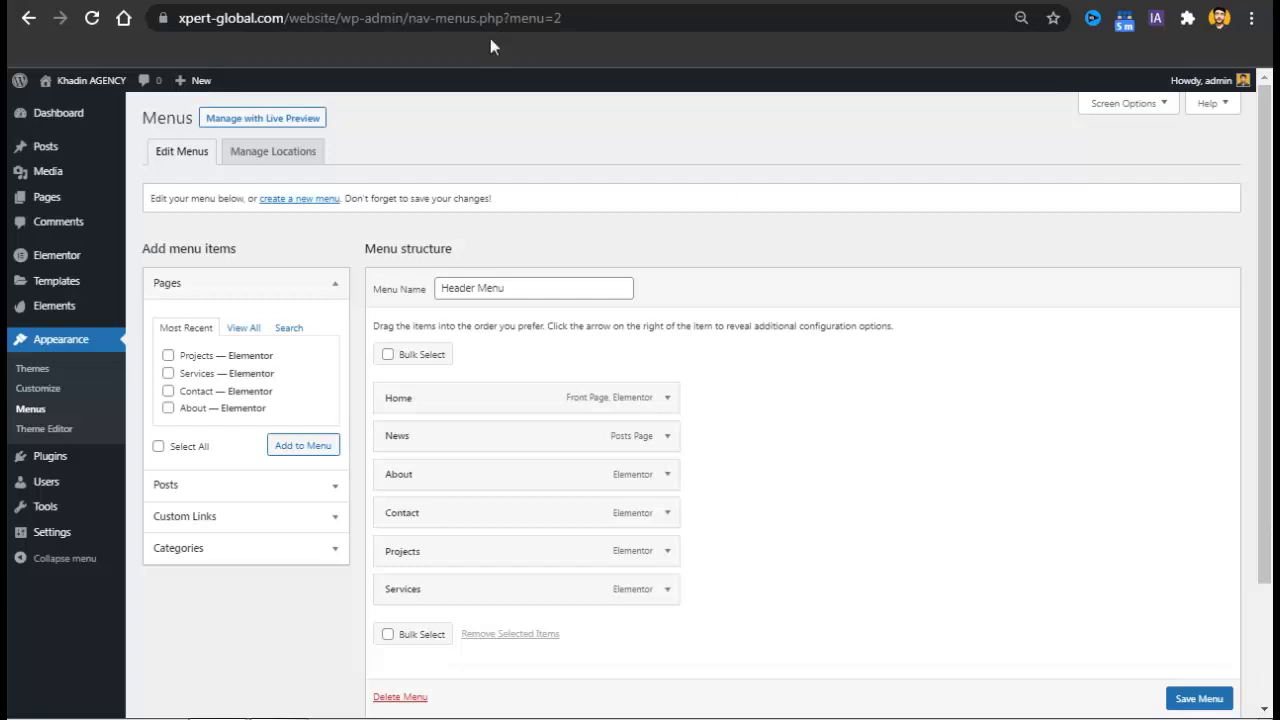
Under Installed Kits, upload the Subsco construction kit ZIP from the Downloads folder.
{"action": "mouse_move", "coordinate": [90, 312]}
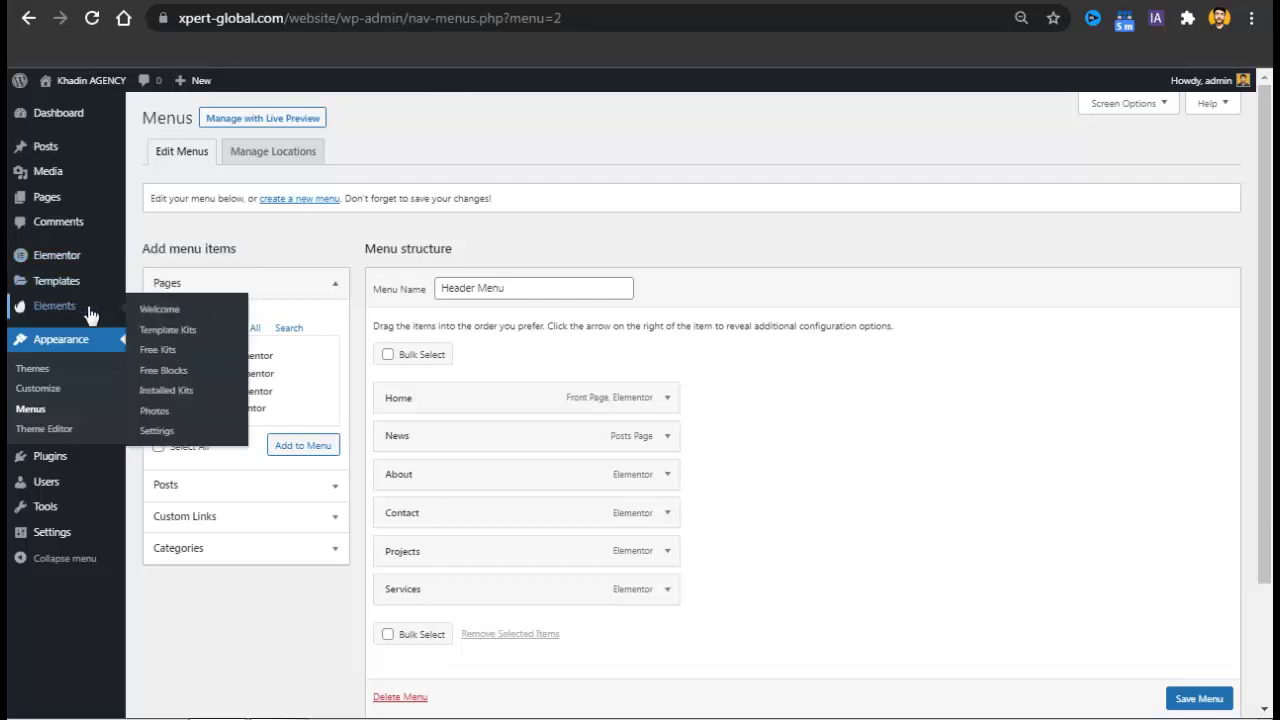
{"action": "left_click", "coordinate": [169, 391]}
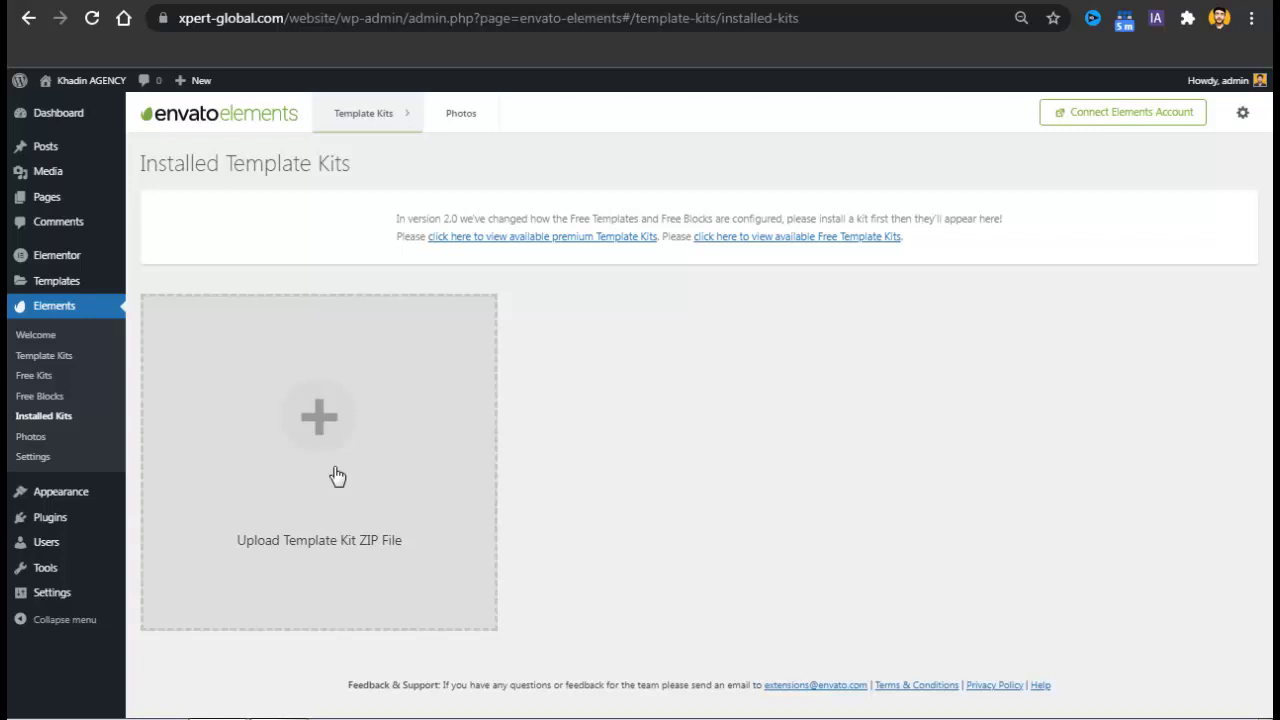
{"action": "left_click", "coordinate": [337, 476]}
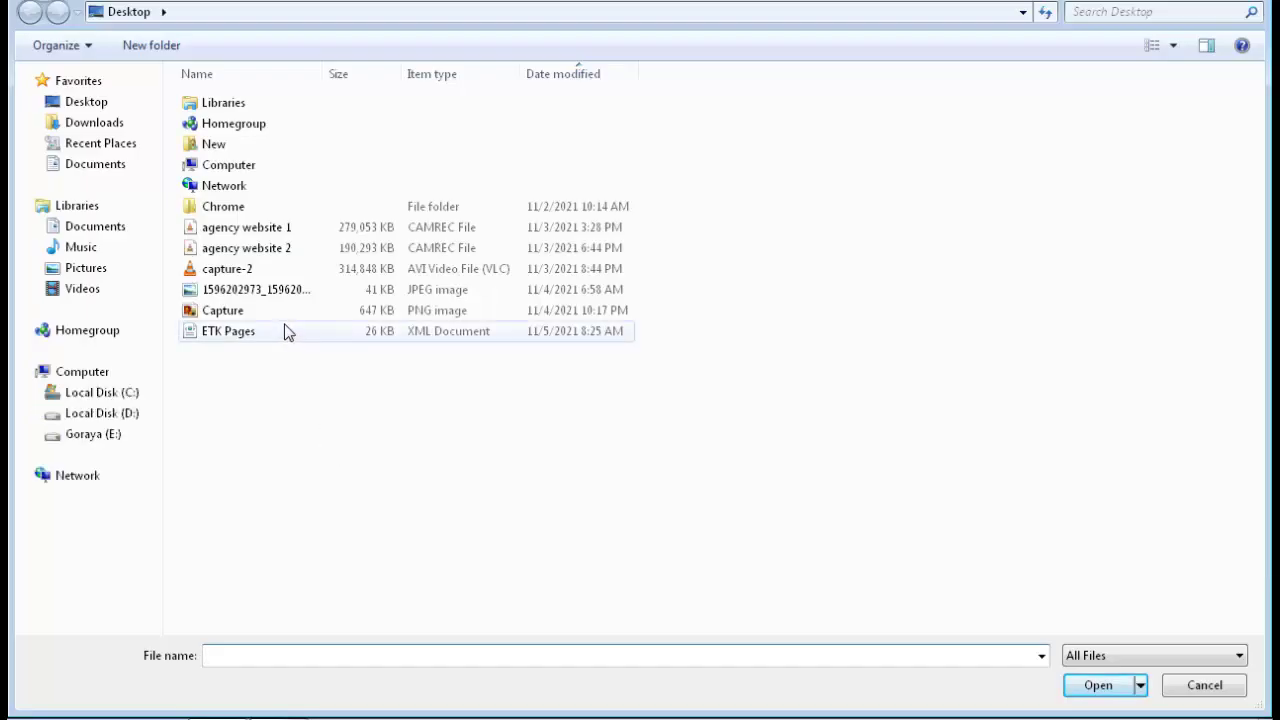
{"action": "left_click", "coordinate": [106, 122]}
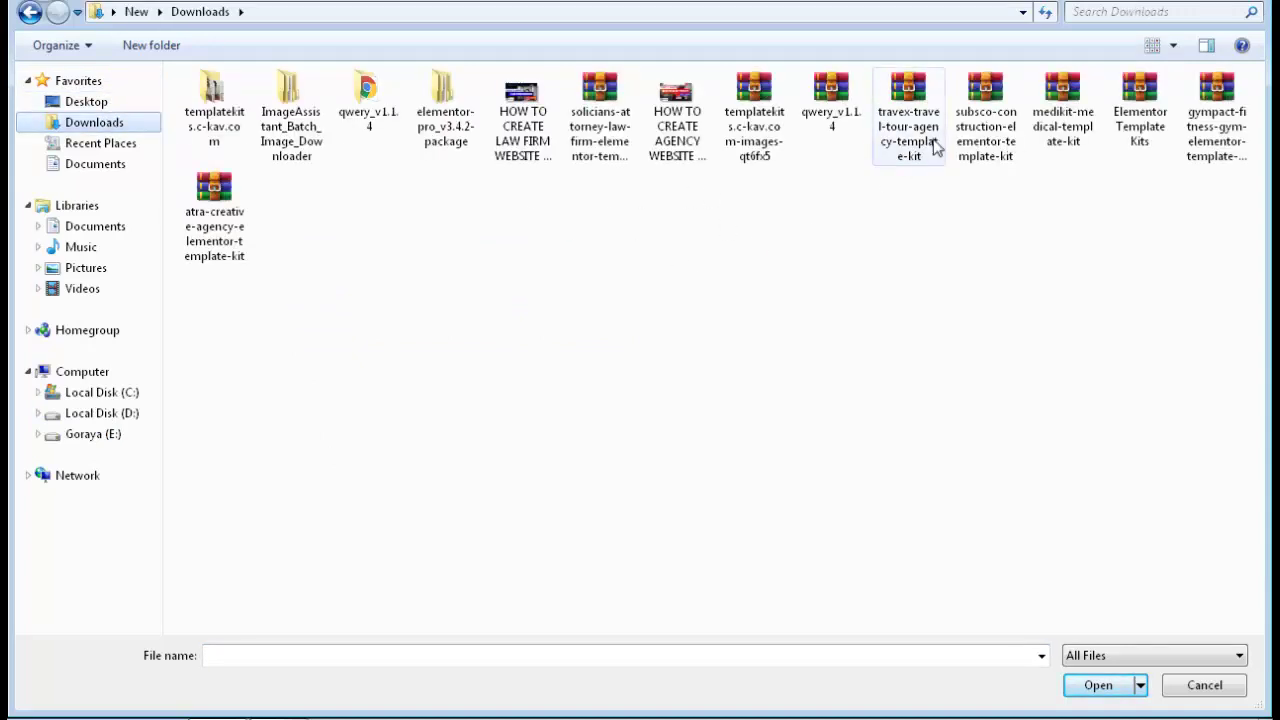
{"action": "left_click", "coordinate": [996, 146]}
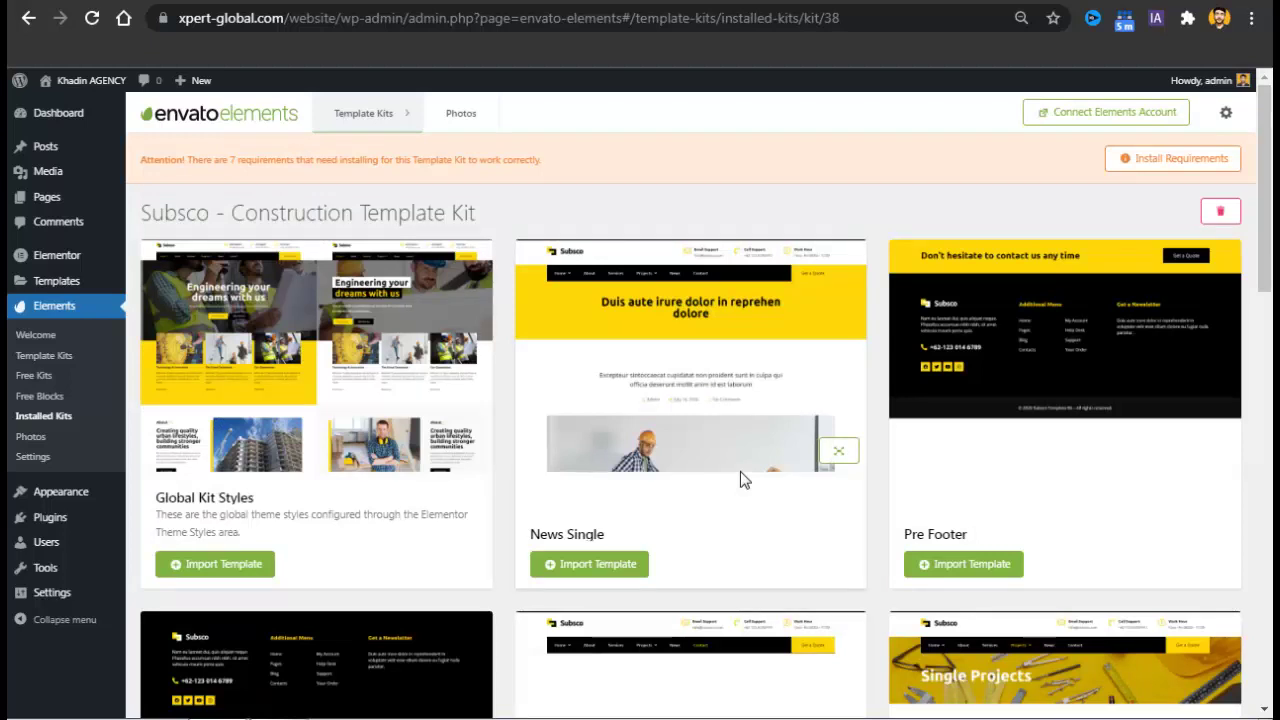
Install all selected missing kit requirements, then recheck that only JetSticky For Elementor remains.
{"action": "left_click", "coordinate": [1126, 166]}
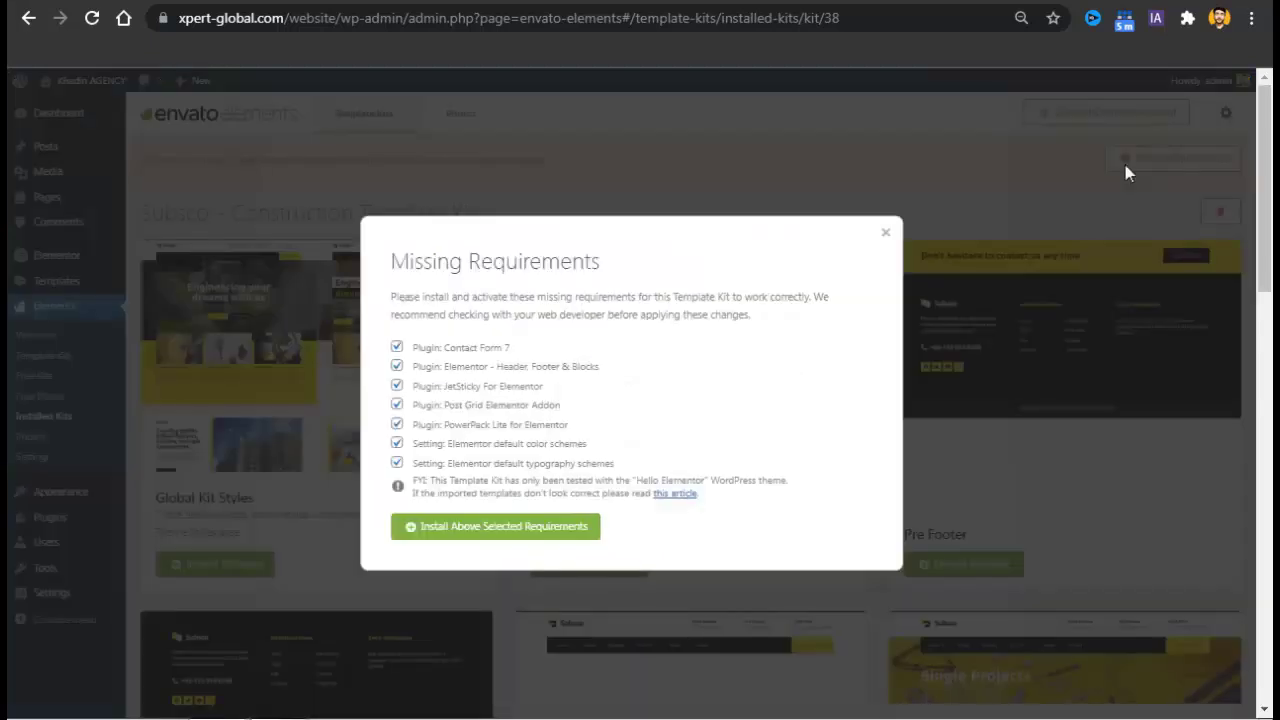
{"action": "left_click", "coordinate": [482, 528]}
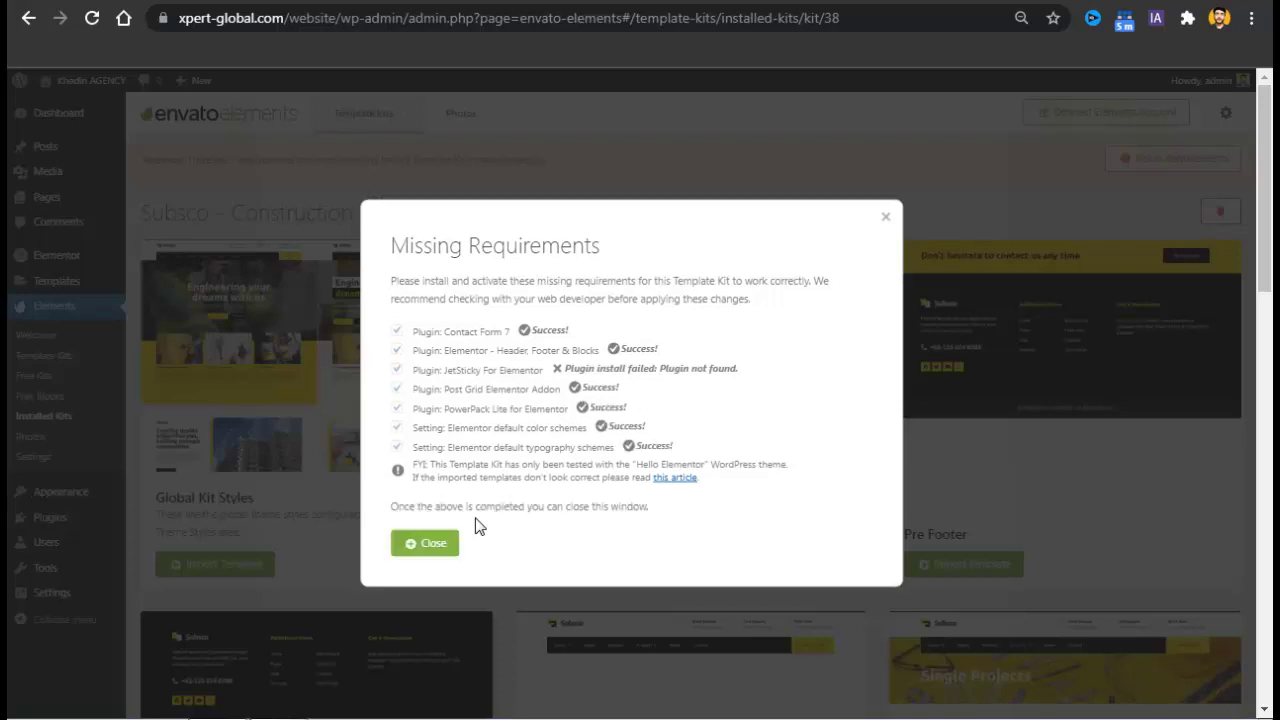
{"action": "left_click", "coordinate": [423, 549]}
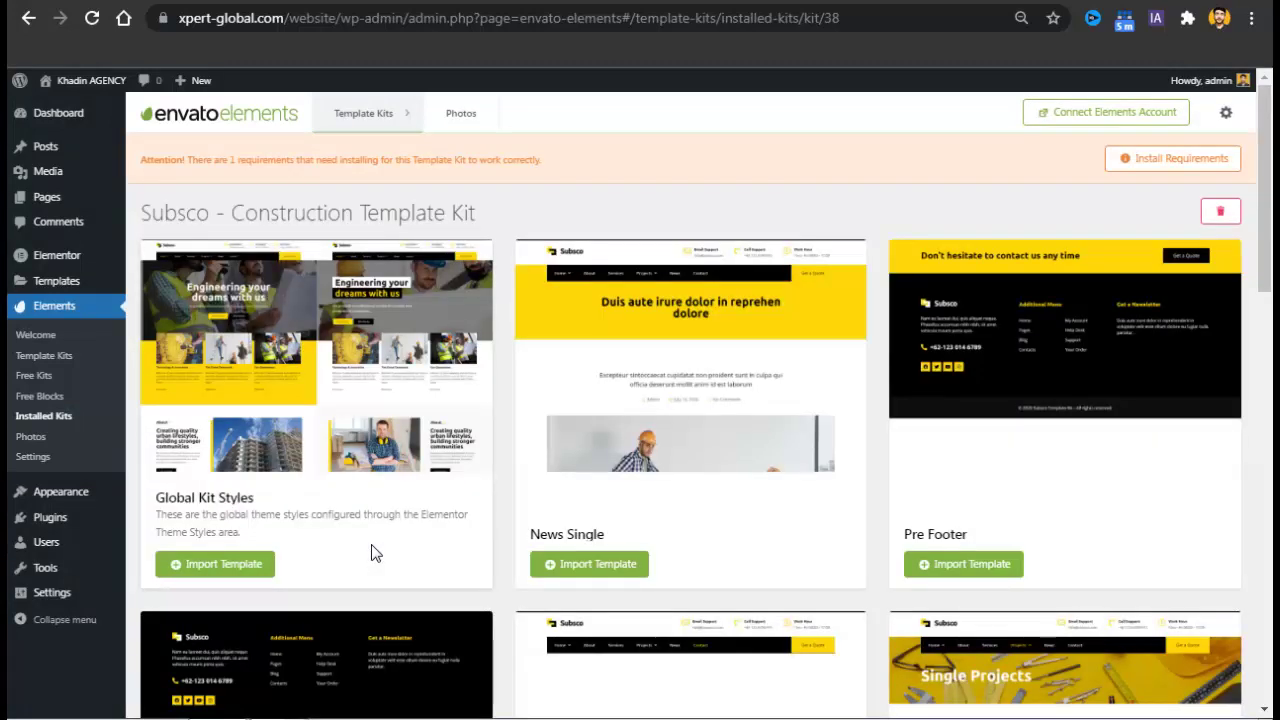
{"action": "left_click", "coordinate": [1182, 159]}
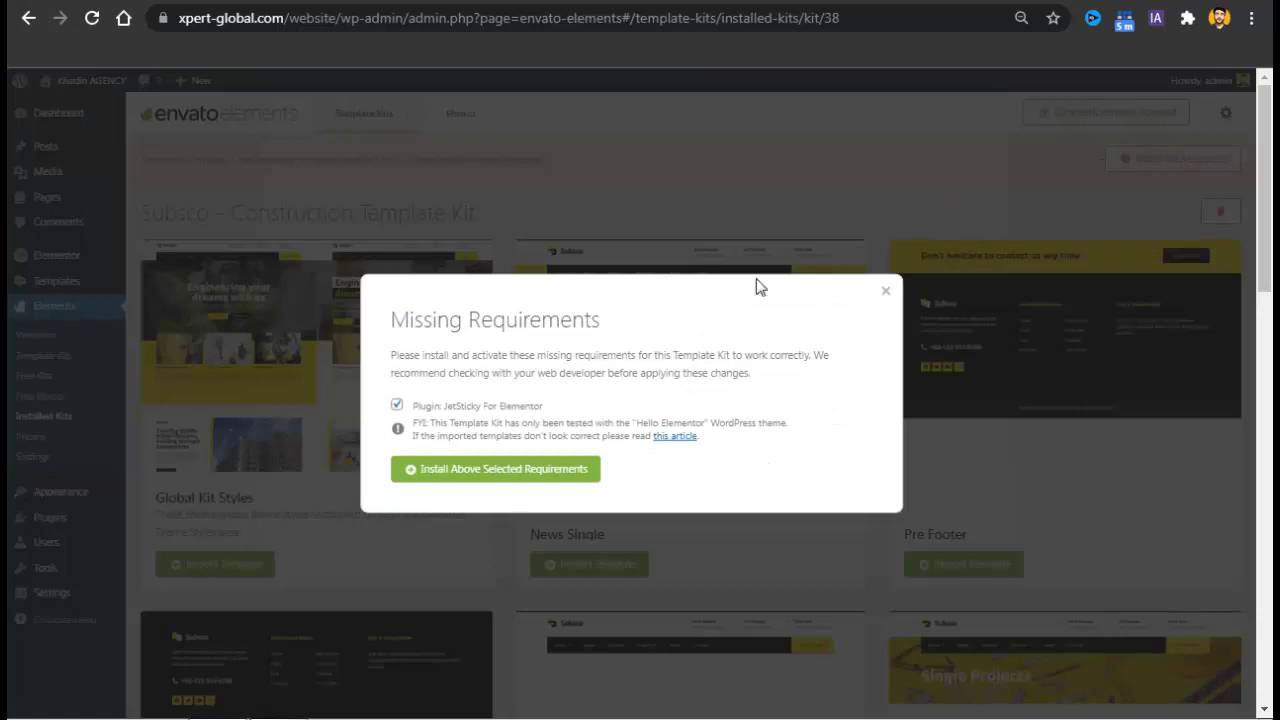
{"action": "left_click_drag", "start_coordinate": [458, 408], "coordinate": [538, 410]}
{"action": "left_click", "coordinate": [887, 294]}
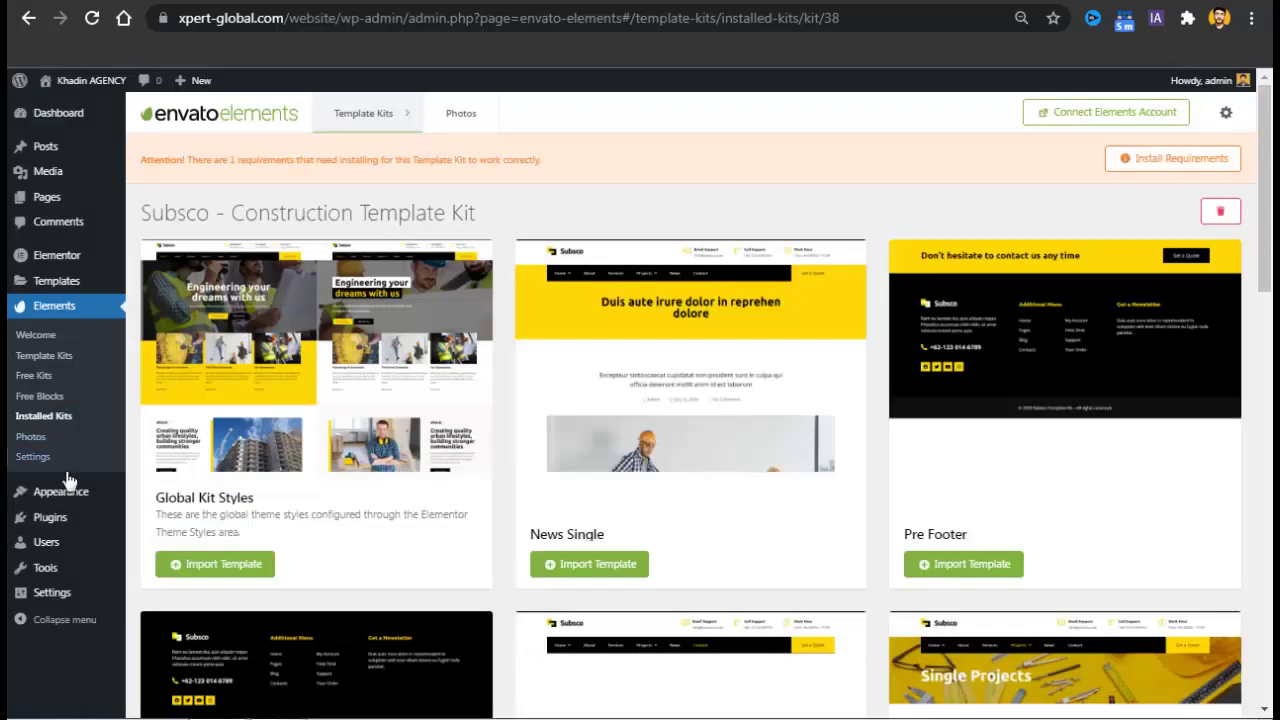
Import the Global Kit Styles template from the installed Subsco kit page.
{"action": "mouse_move", "coordinate": [74, 523]}
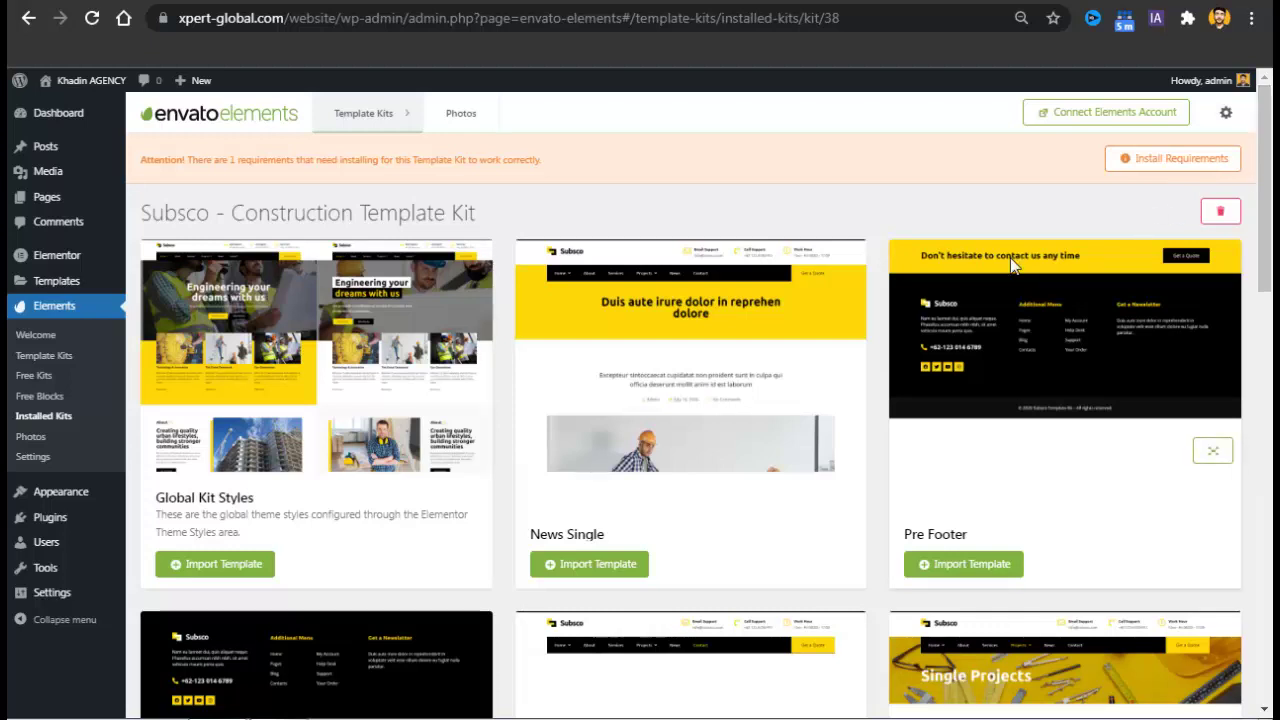
{"action": "left_click", "coordinate": [238, 574]}
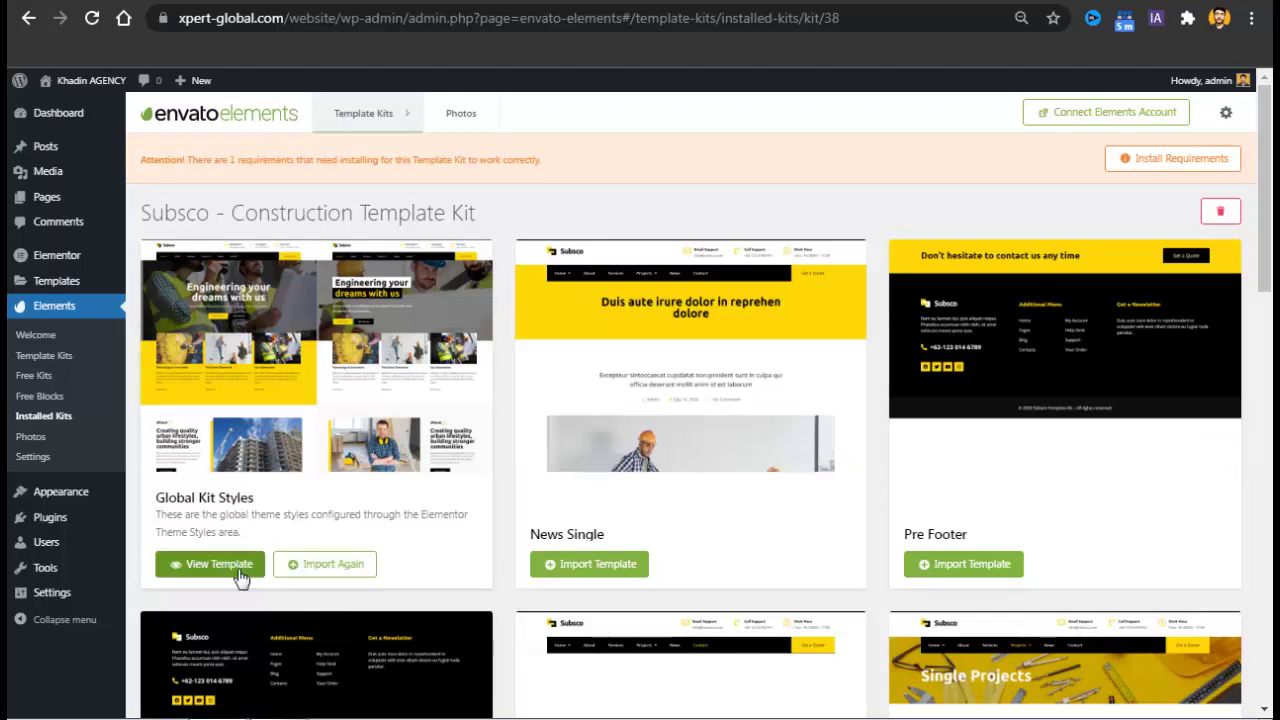
{"action": "left_click", "coordinate": [84, 80]}
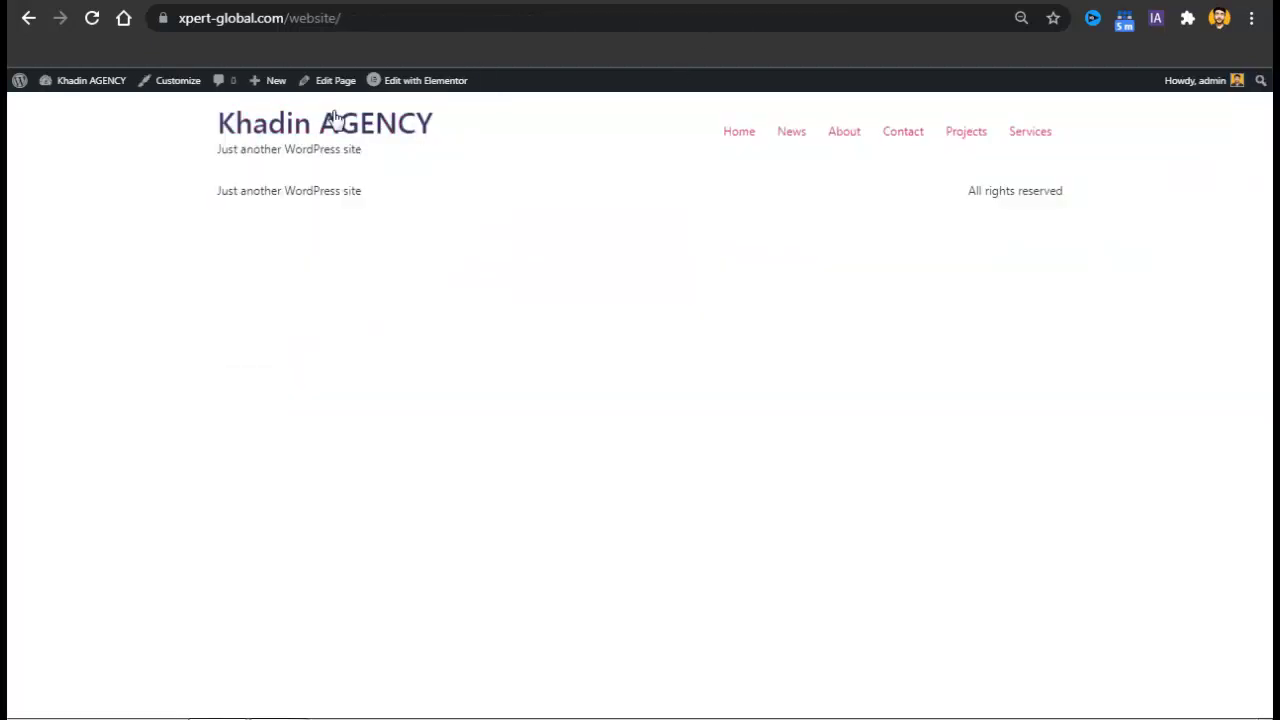
{"action": "left_click", "coordinate": [92, 19]}
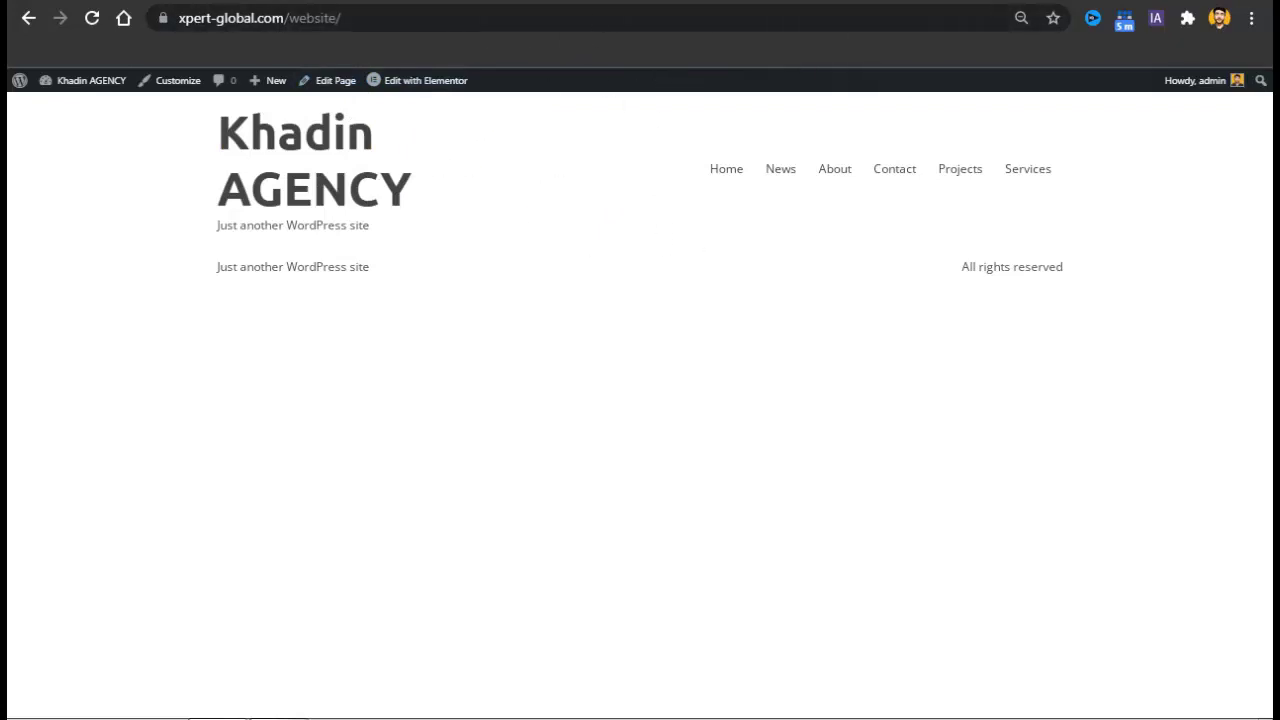
{"action": "left_click", "coordinate": [392, 1]}
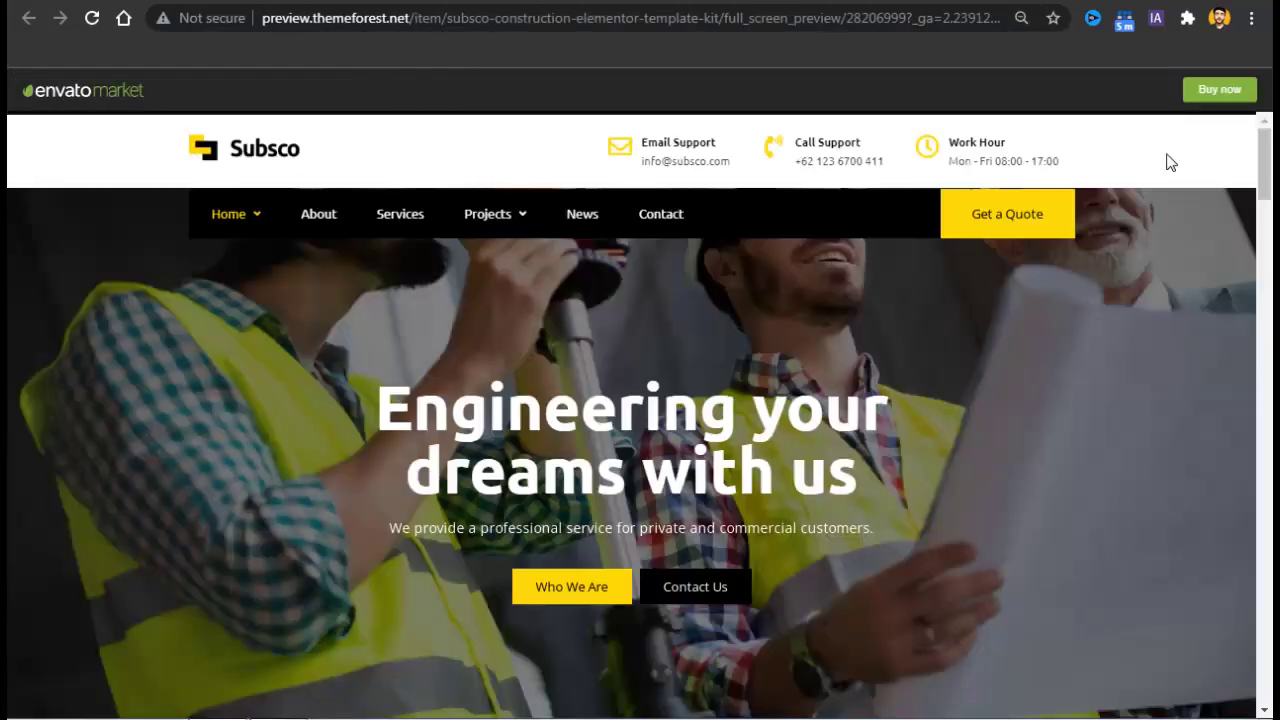
{"action": "left_click_drag", "start_coordinate": [1266, 172], "coordinate": [1266, 108]}
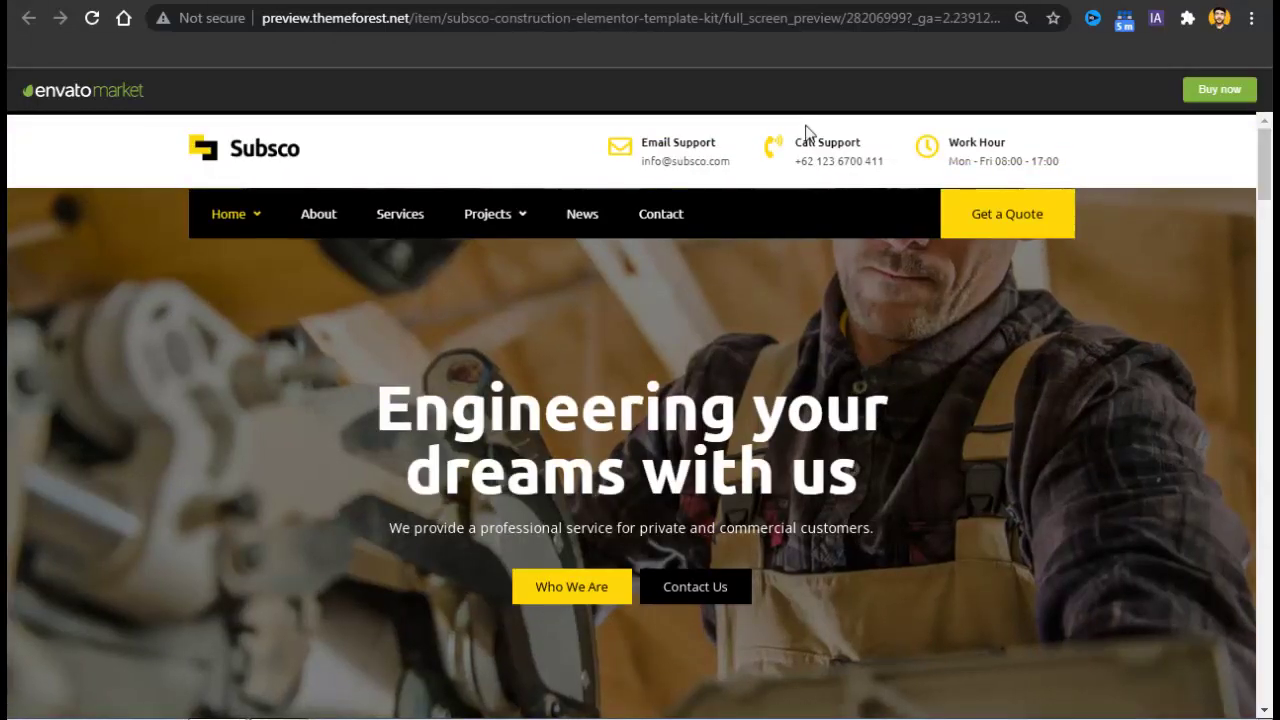
{"action": "key", "text": "ctrl+Tab"}
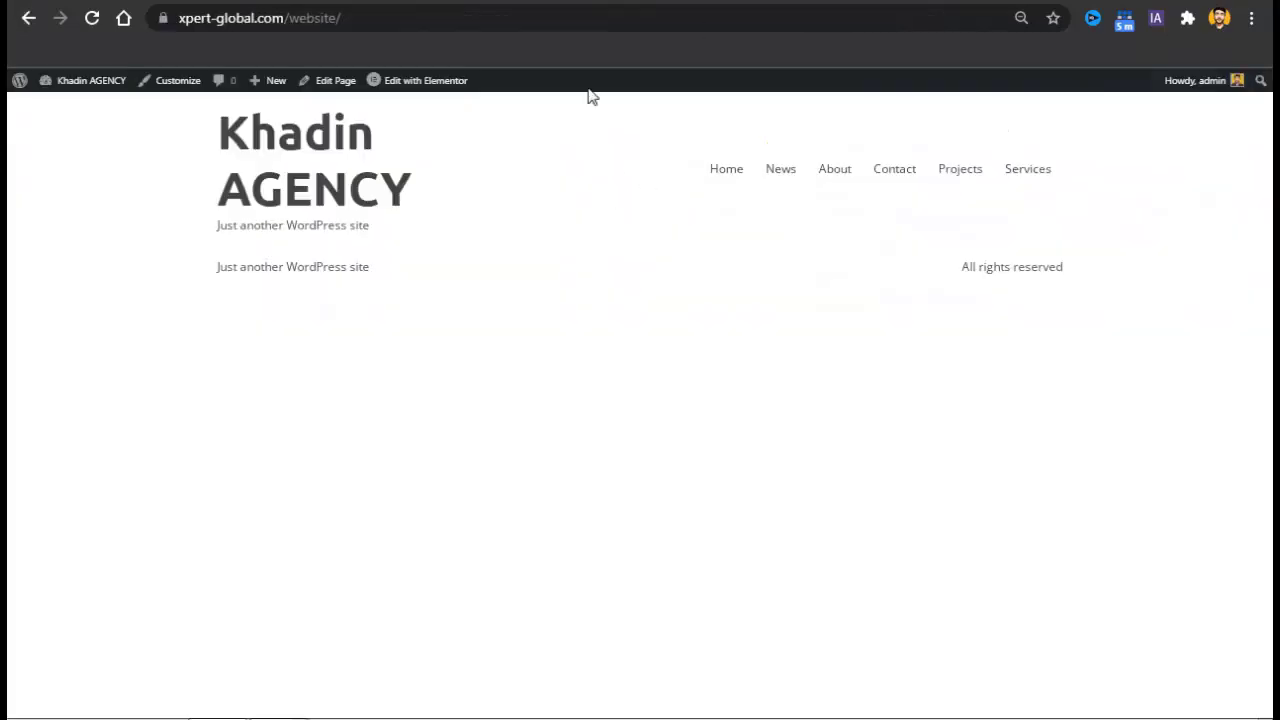
{"action": "key", "text": "alt+Left"}
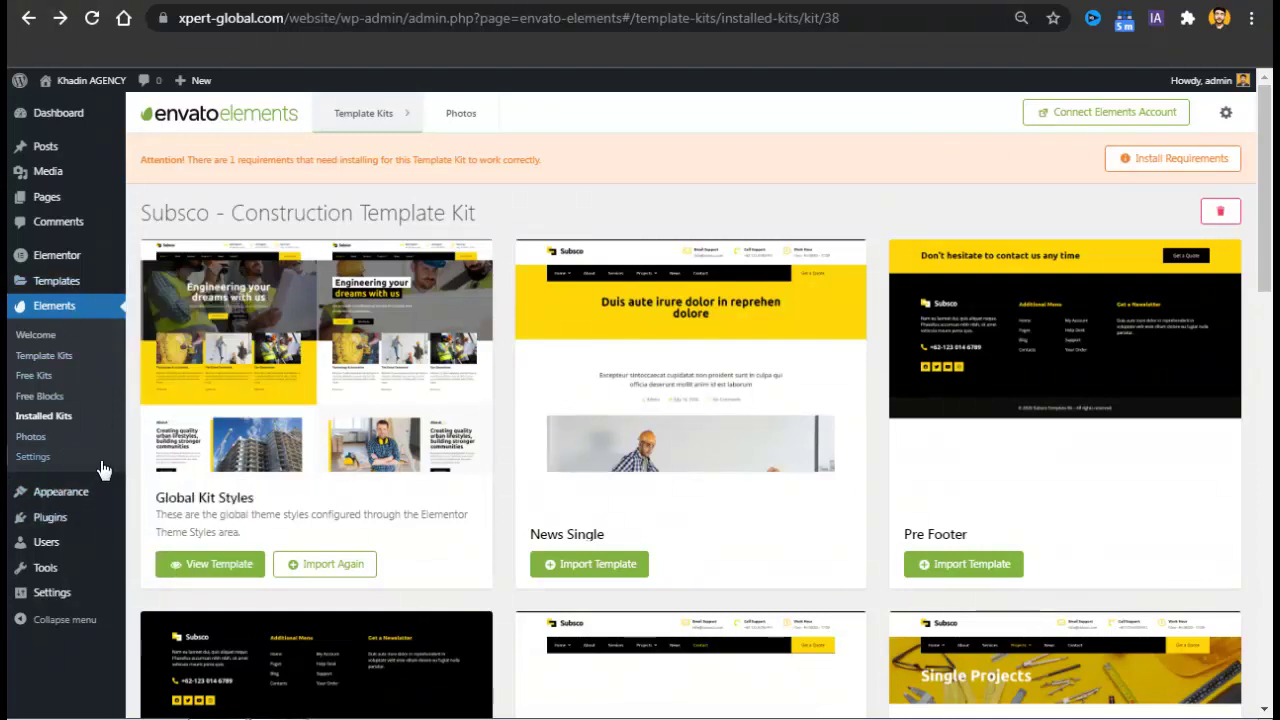
Open the Elementor Header & Footer Builder templates list and start a new template.
{"action": "mouse_move", "coordinate": [96, 502]}
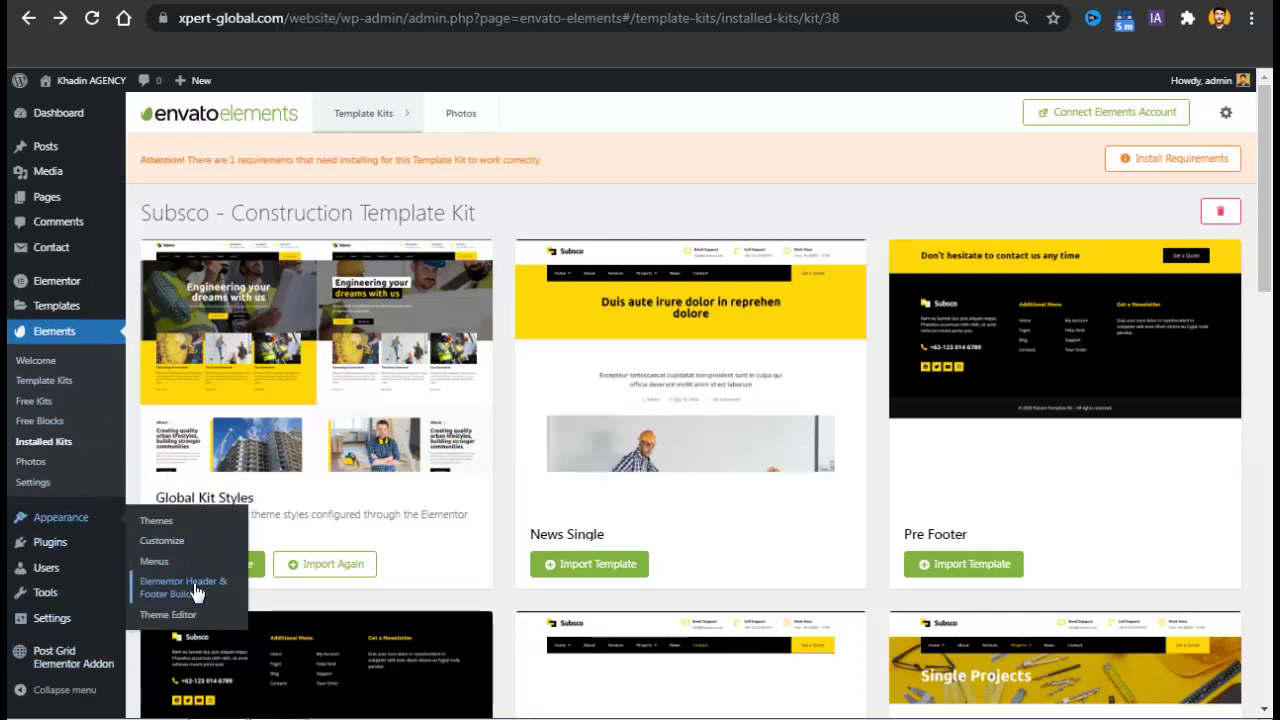
{"action": "left_click", "coordinate": [228, 589]}
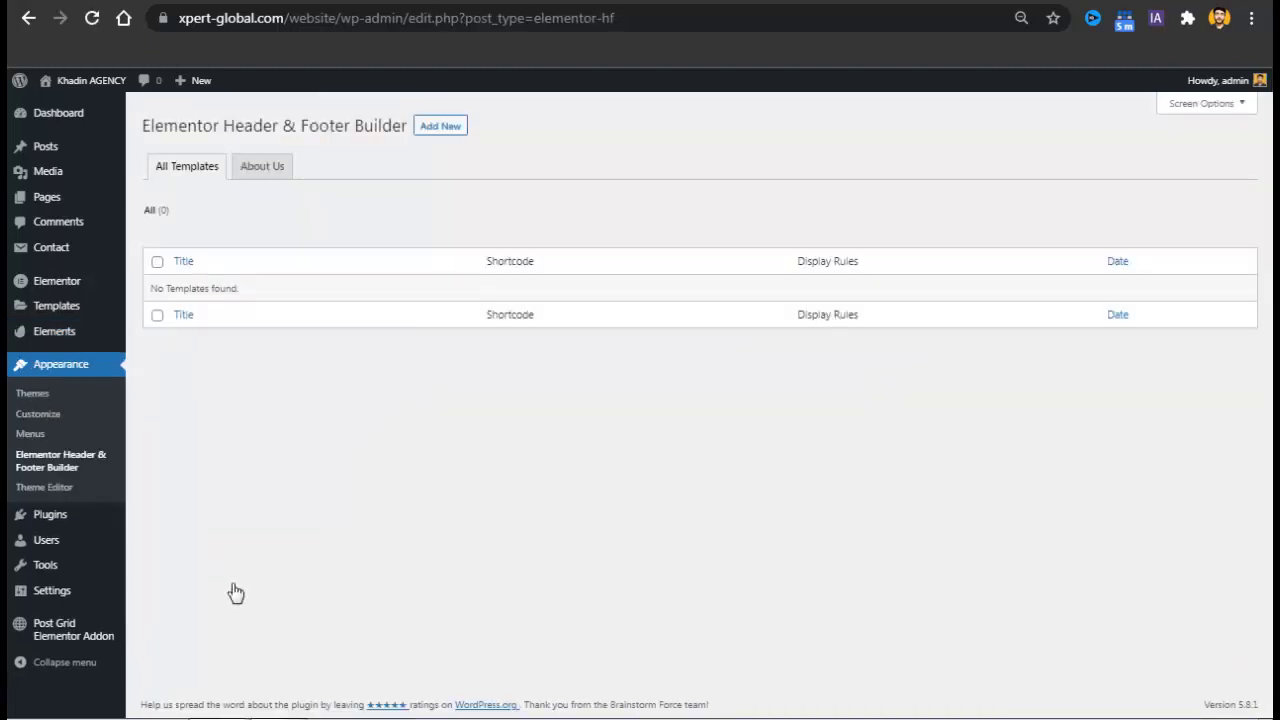
{"action": "left_click", "coordinate": [443, 132]}
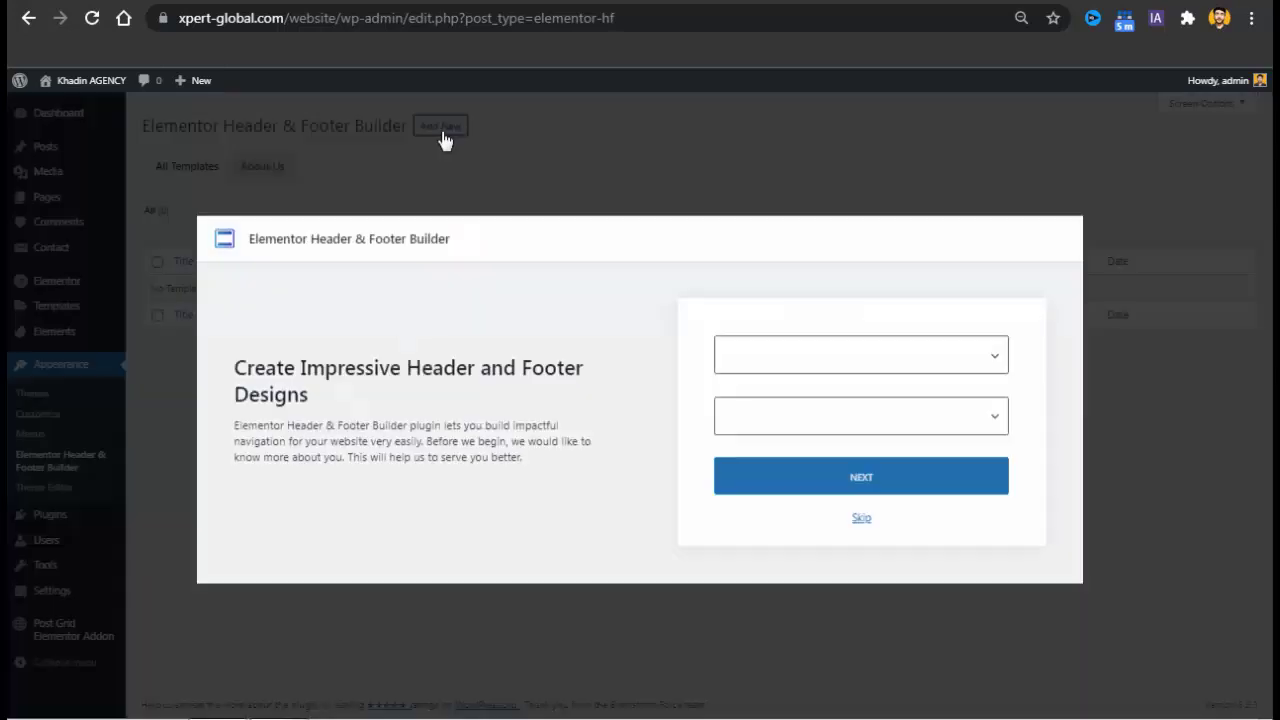
Answer the onboarding survey (Beginner, for myself/my company), skip it, and reach the Add New page.
{"action": "left_click", "coordinate": [808, 360]}
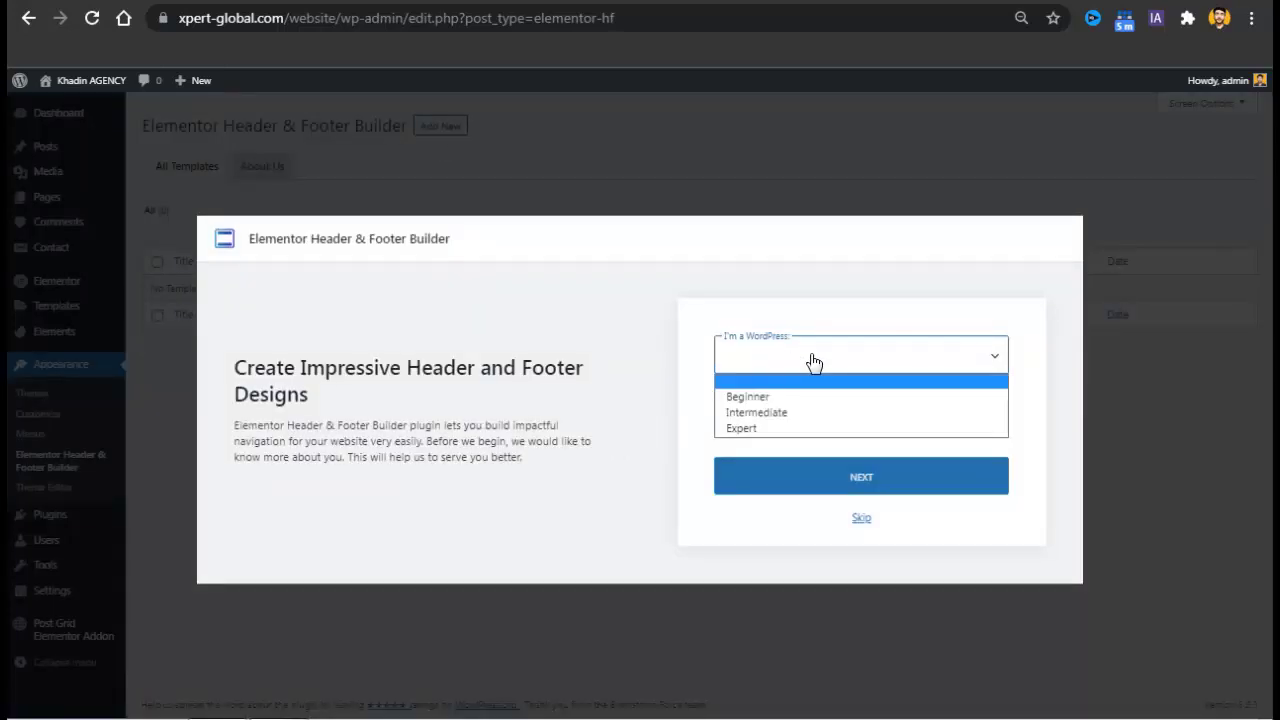
{"action": "left_click", "coordinate": [781, 399]}
{"action": "left_click", "coordinate": [760, 417]}
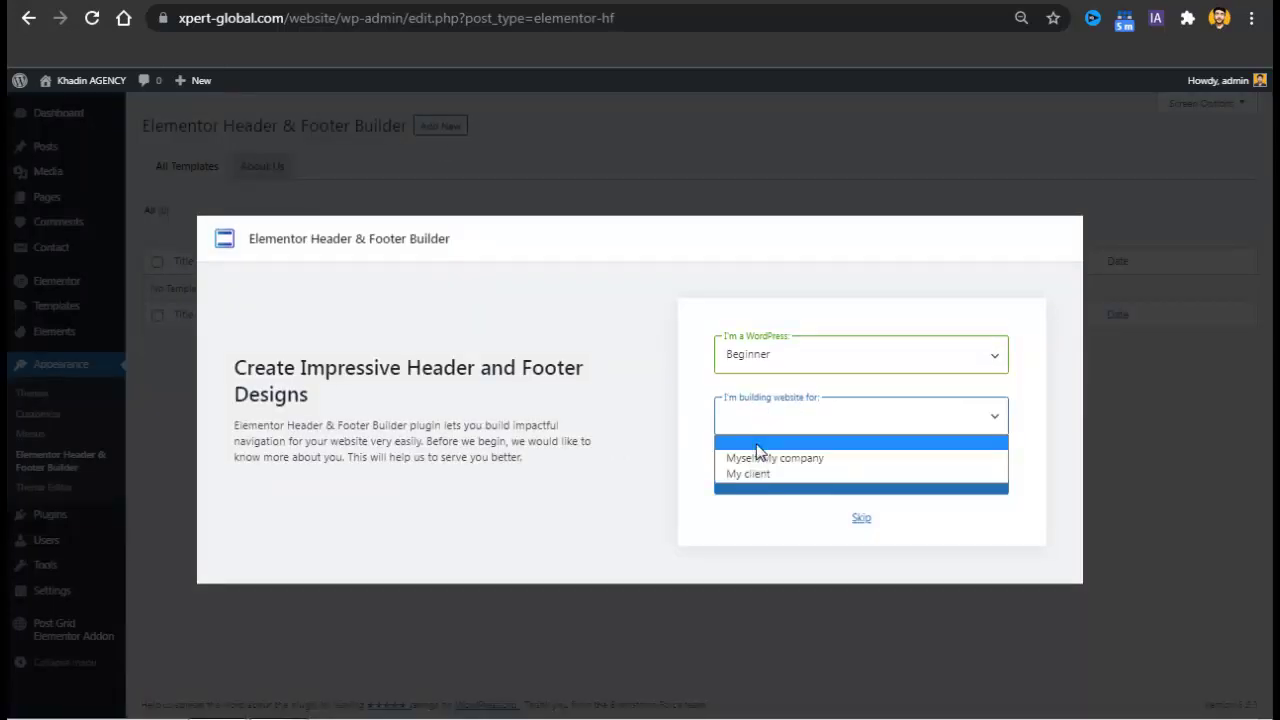
{"action": "left_click", "coordinate": [759, 466]}
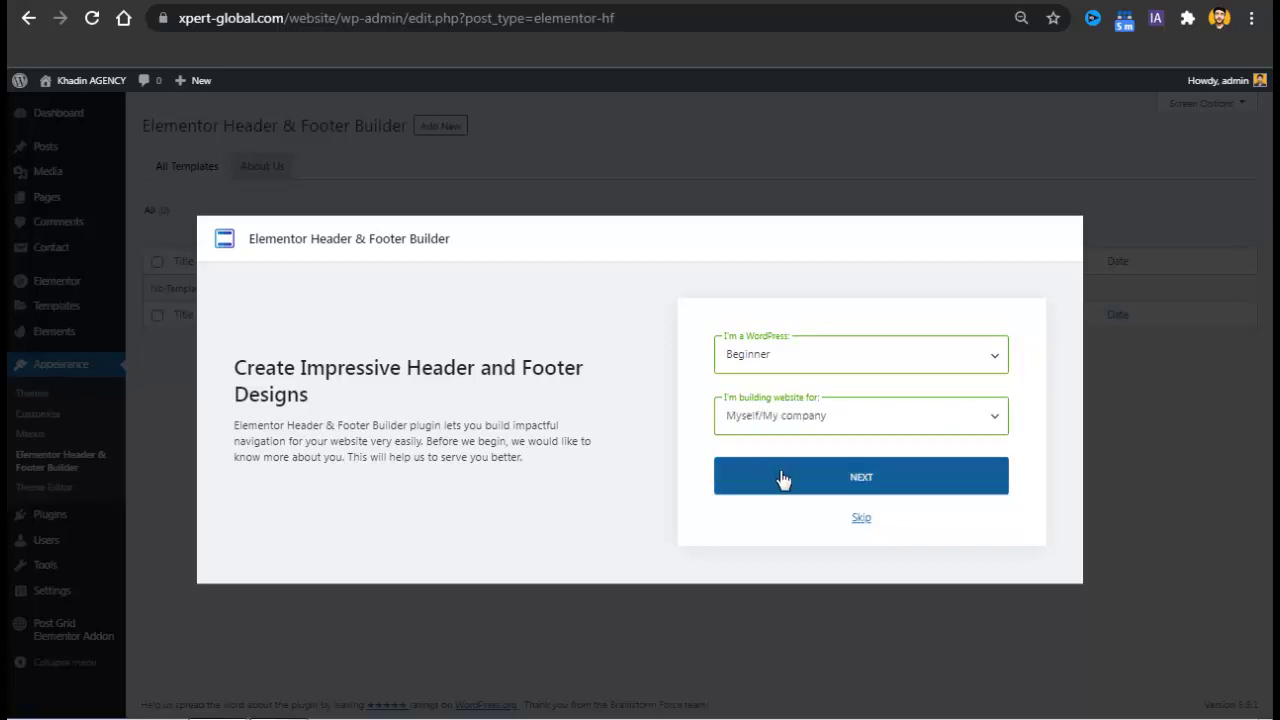
{"action": "left_click", "coordinate": [781, 478]}
{"action": "left_click", "coordinate": [861, 507]}
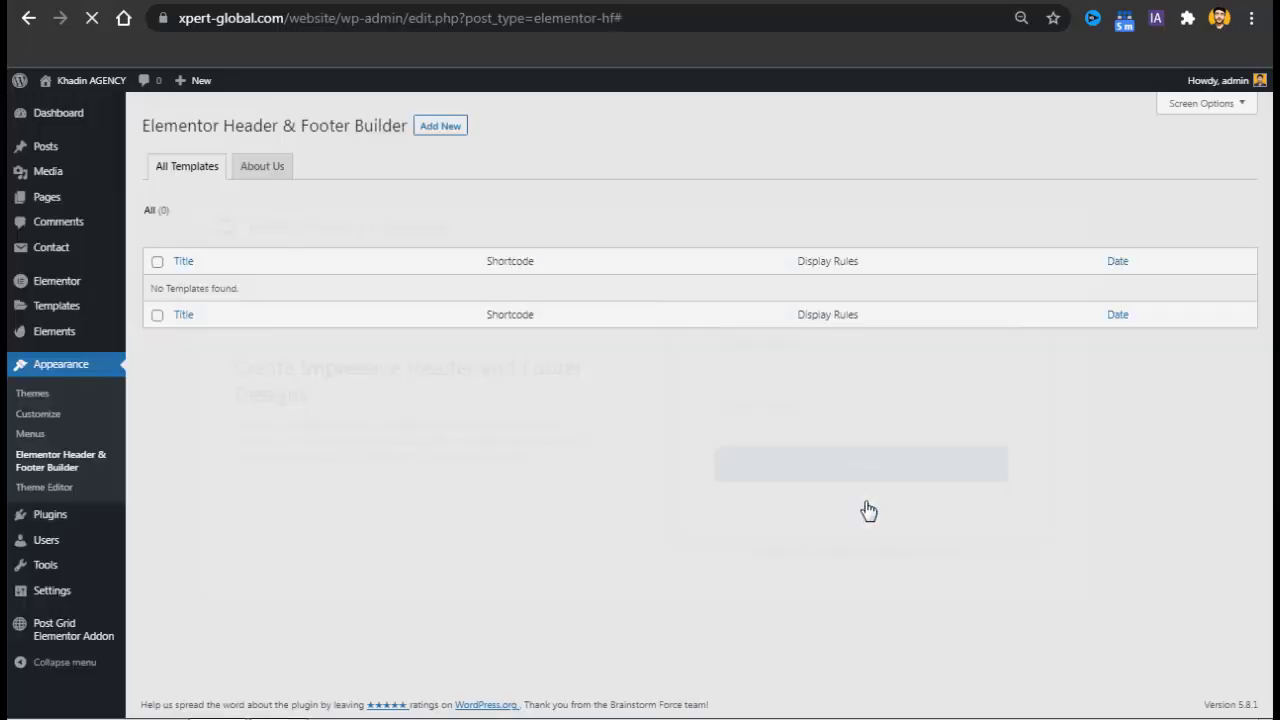
{"action": "left_click", "coordinate": [455, 130]}
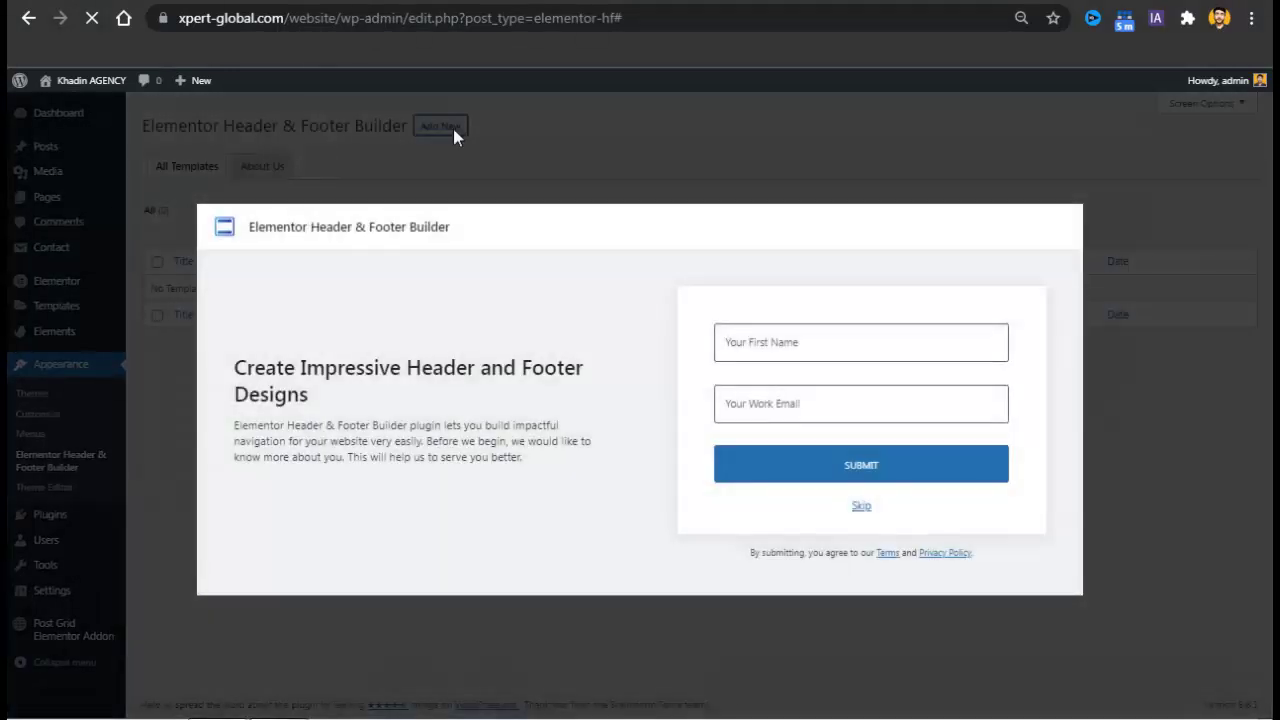
{"action": "left_click", "coordinate": [861, 507]}
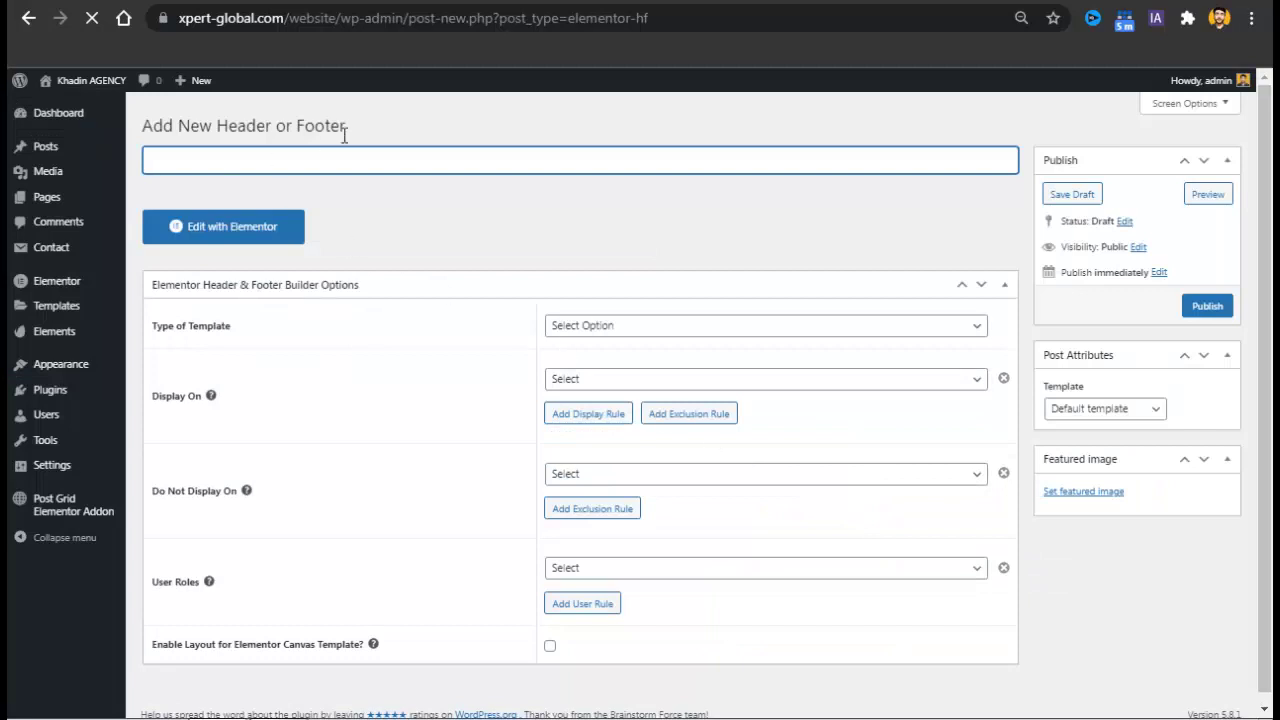
Publish a Header-type template titled 'Header' on the Entire Website and open it in Elementor.
{"action": "type", "text": "Header"}
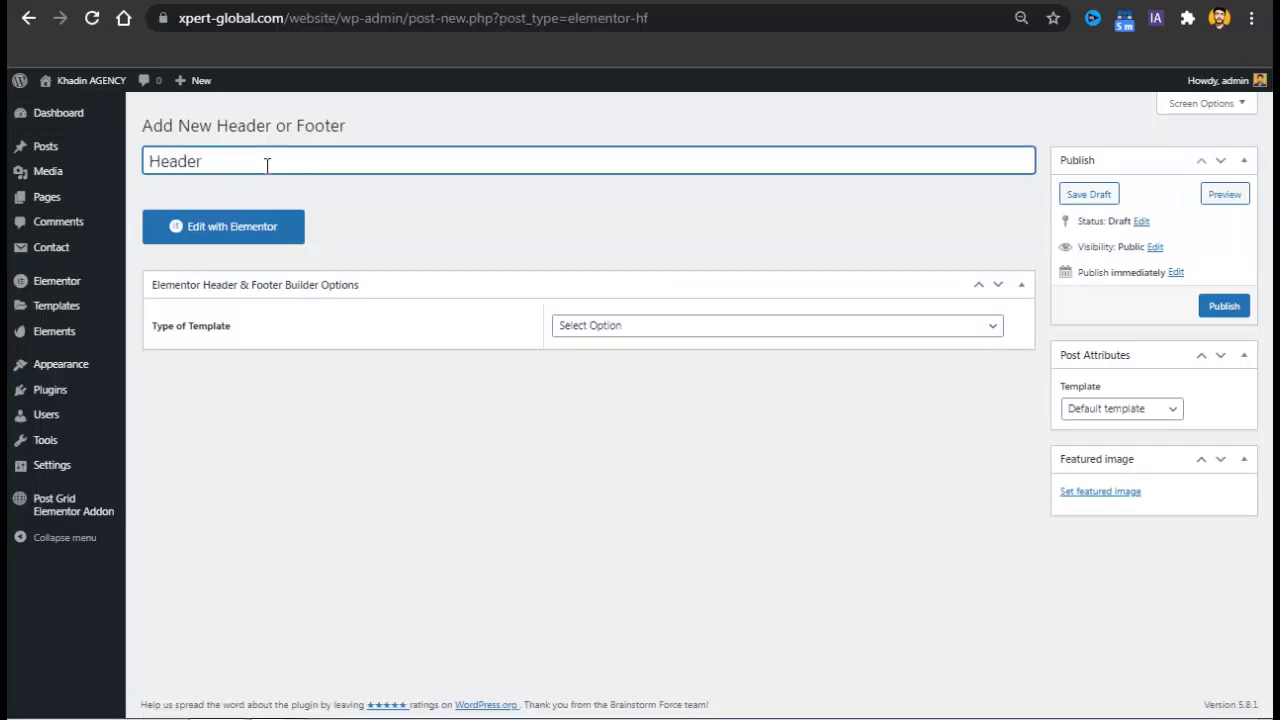
{"action": "left_click", "coordinate": [720, 326]}
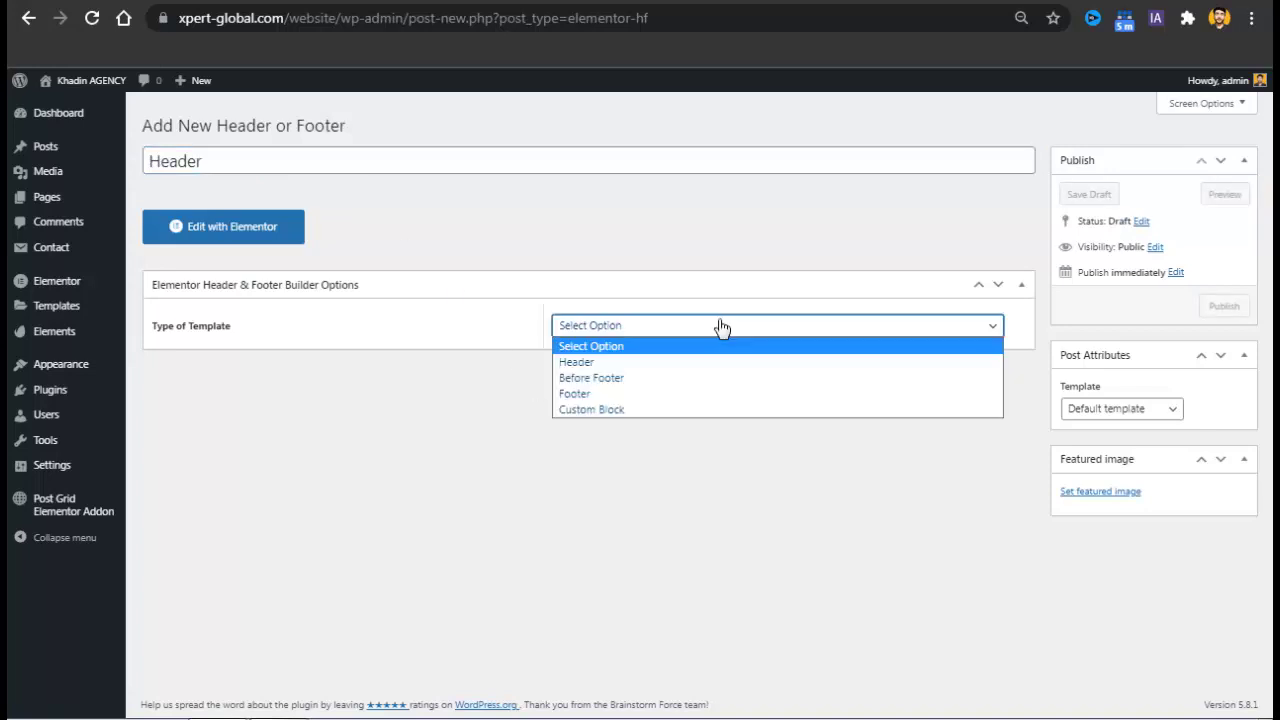
{"action": "left_click", "coordinate": [632, 366]}
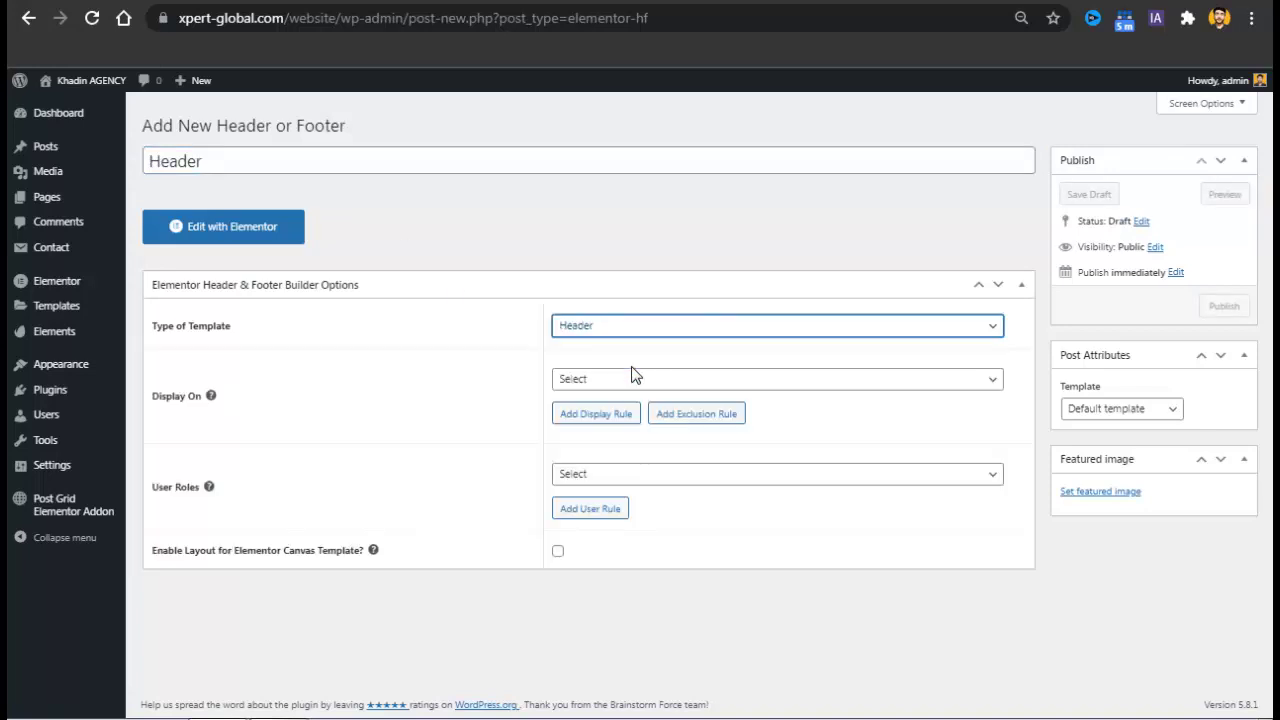
{"action": "left_click", "coordinate": [631, 378]}
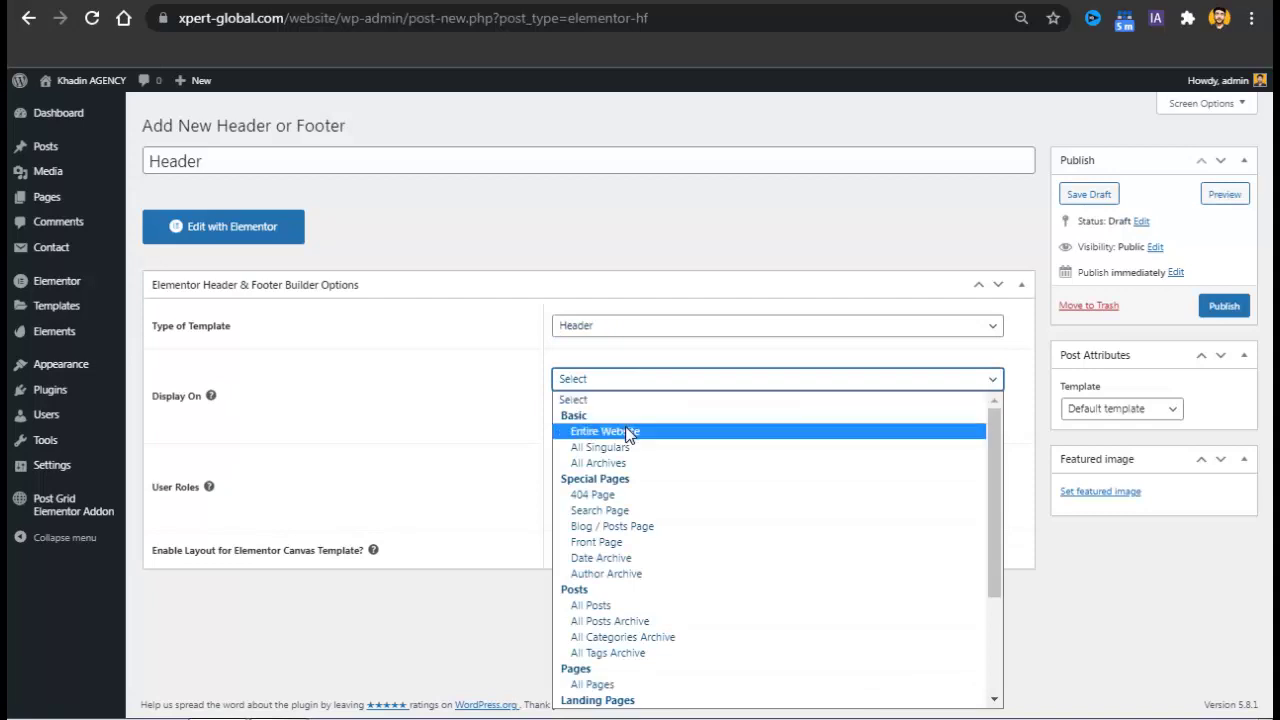
{"action": "left_click", "coordinate": [628, 432]}
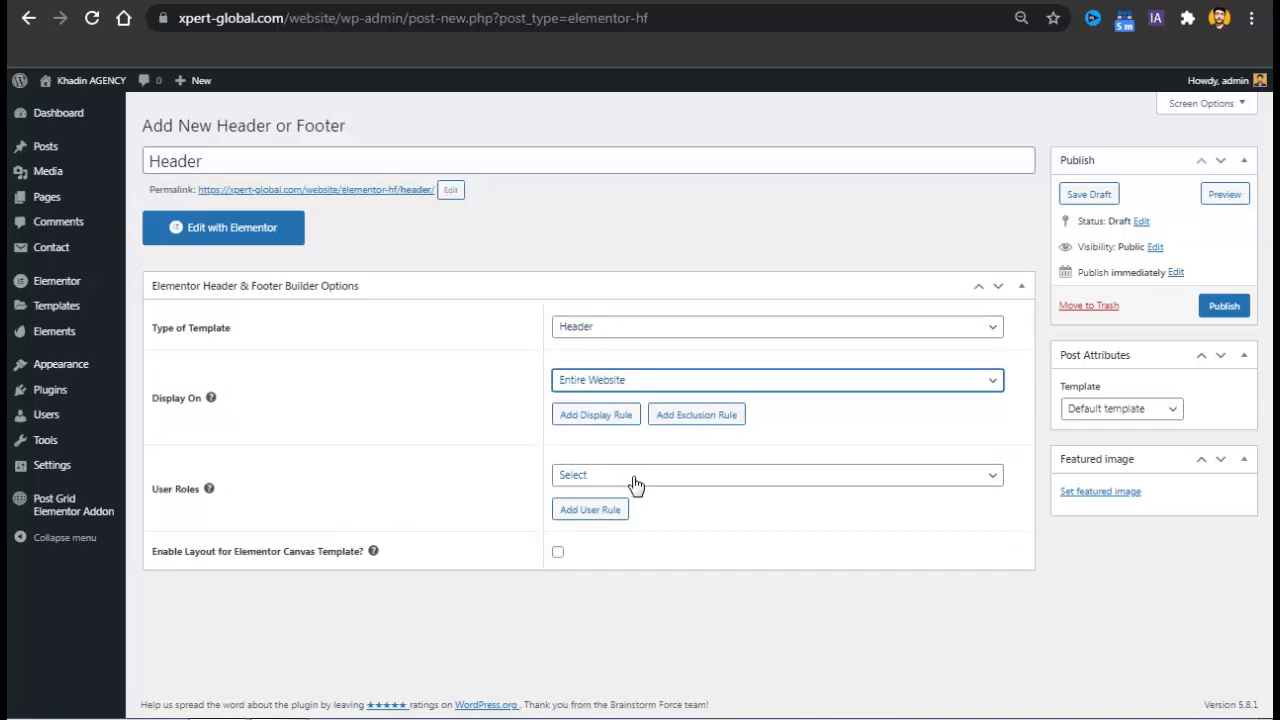
{"action": "left_click", "coordinate": [1092, 440]}
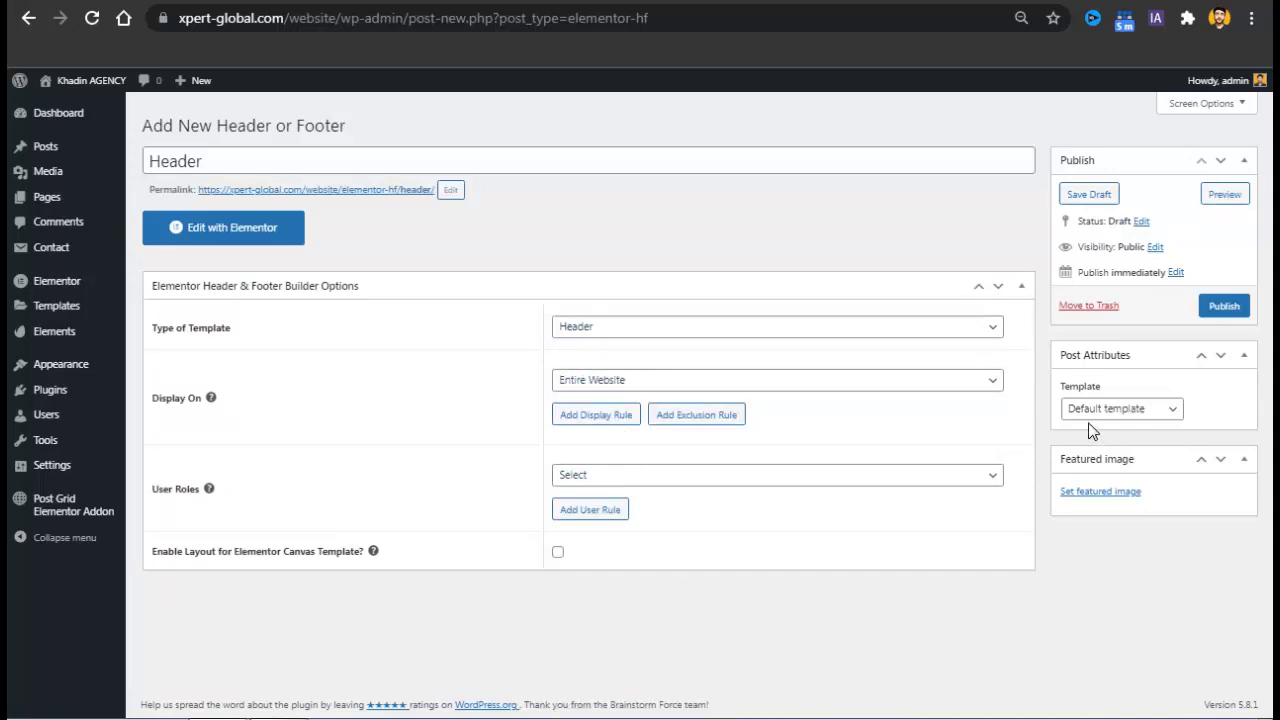
{"action": "left_click", "coordinate": [1231, 309]}
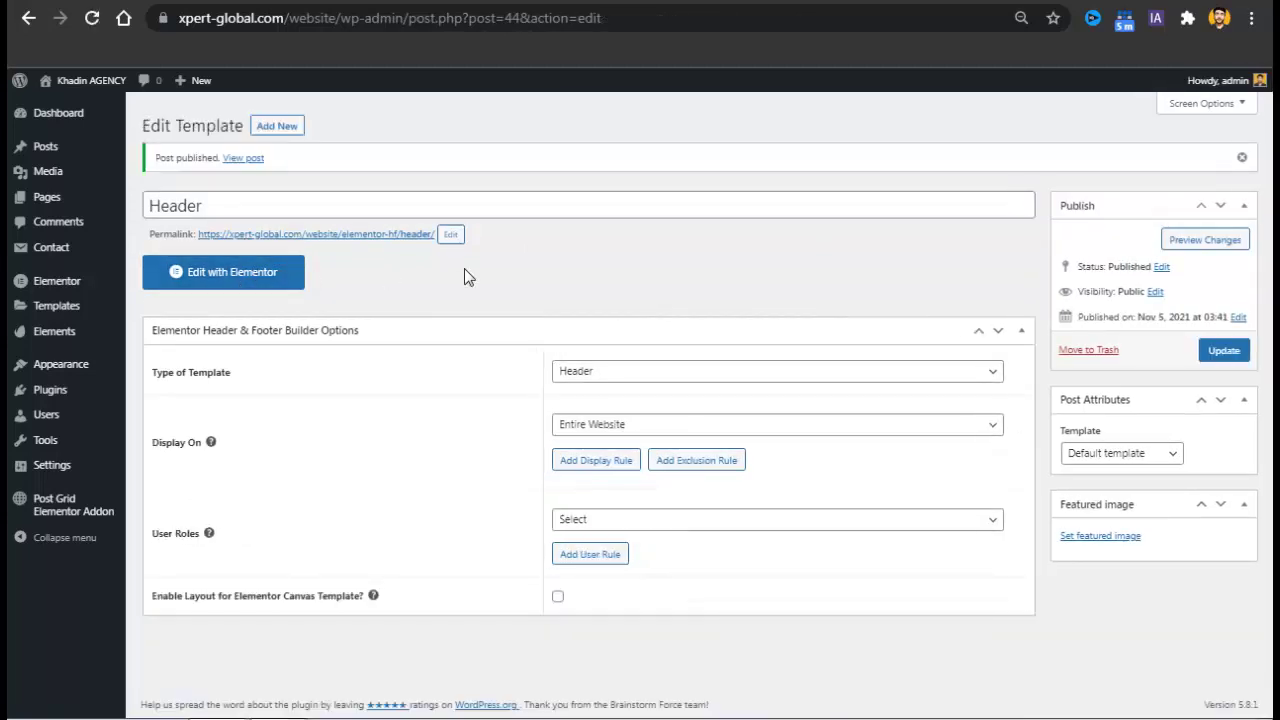
{"action": "left_click", "coordinate": [220, 276]}
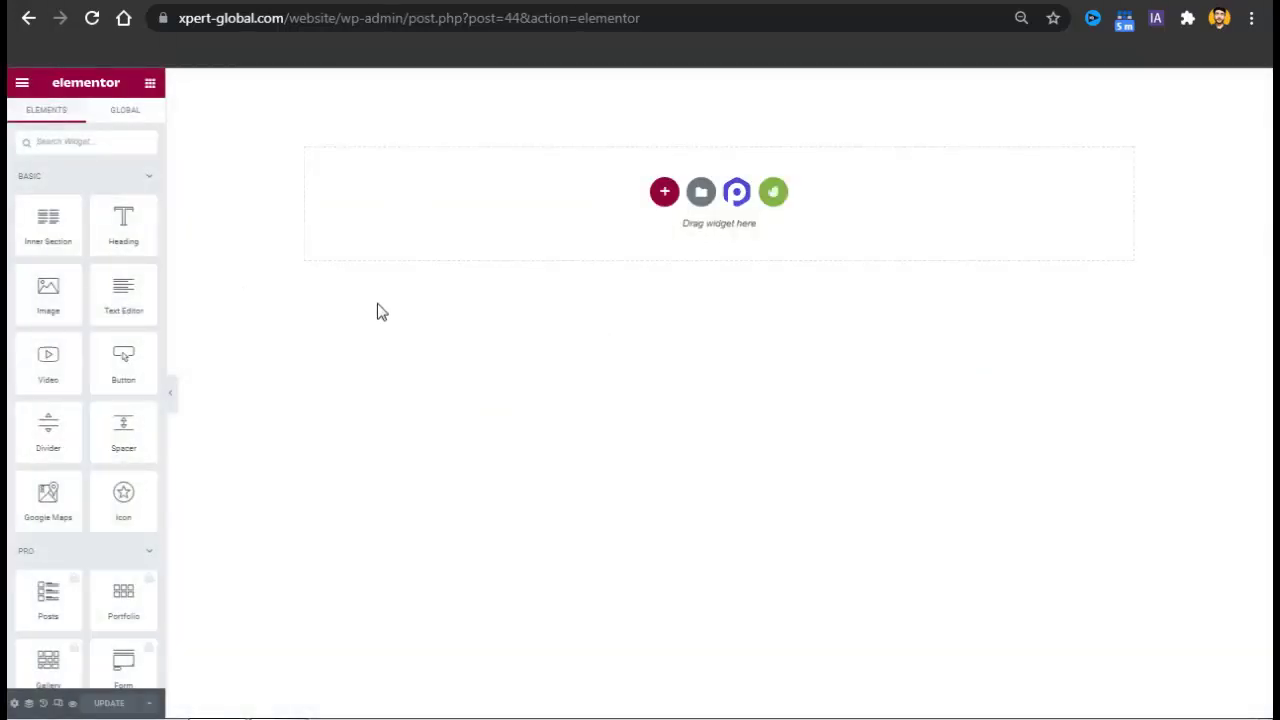
Browse the templates in the installed Subsco template kit library.
{"action": "left_click", "coordinate": [787, 195]}
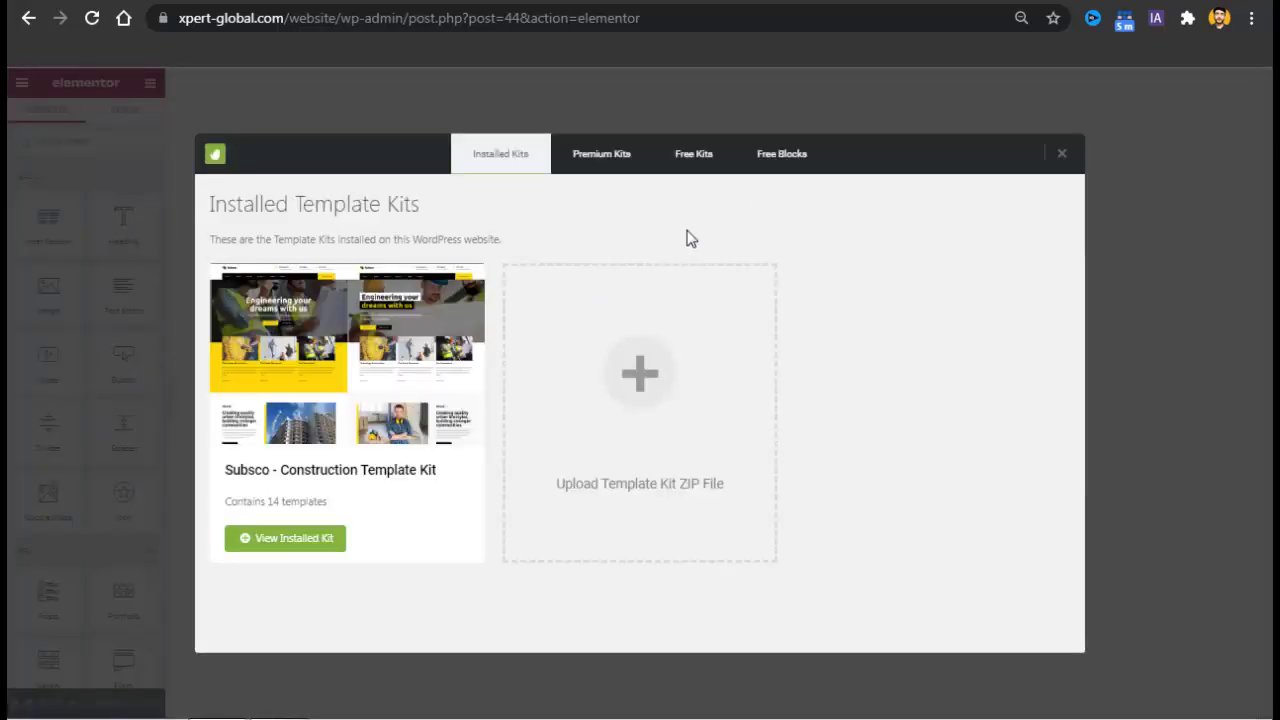
{"action": "left_click", "coordinate": [1064, 158]}
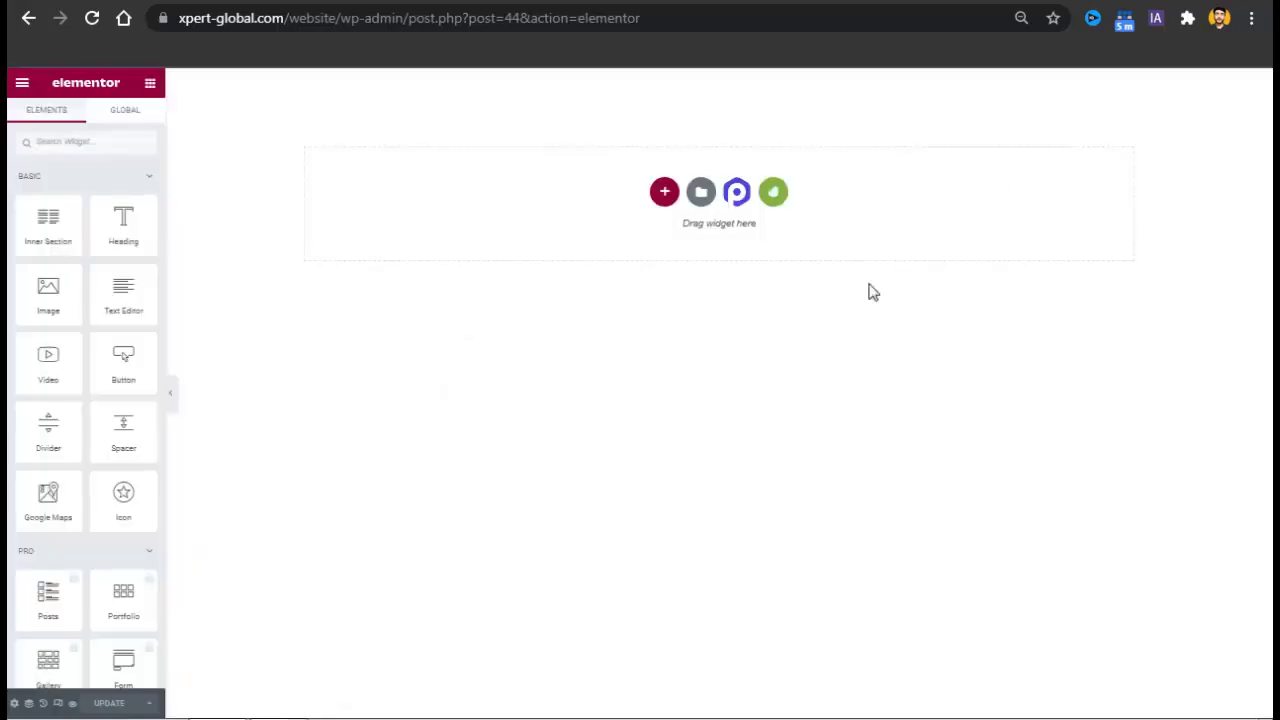
{"action": "left_click", "coordinate": [775, 200]}
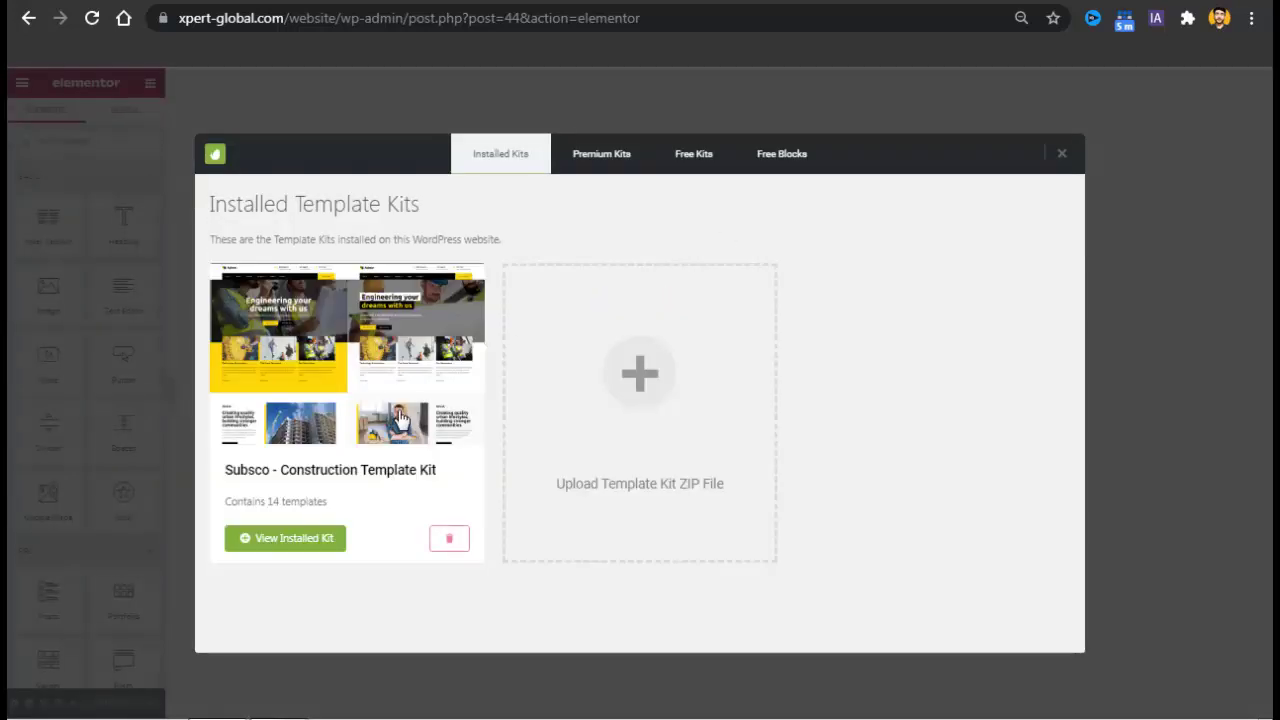
{"action": "left_click", "coordinate": [270, 546]}
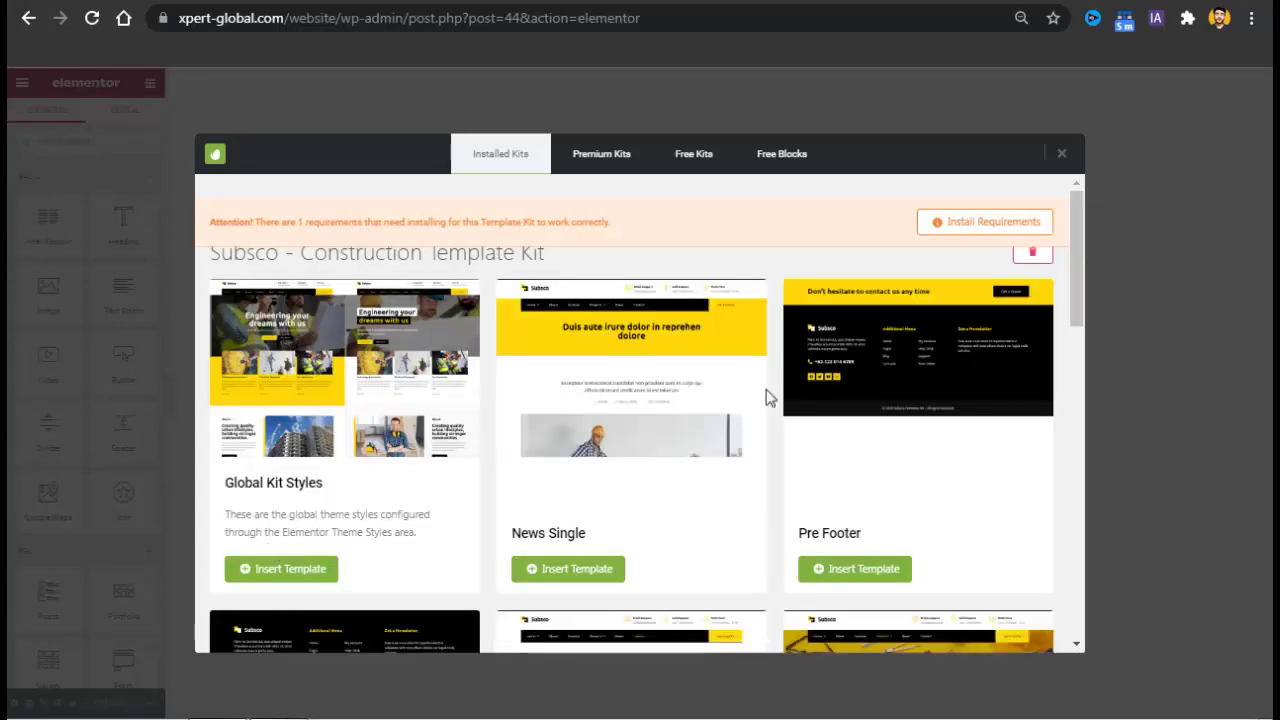
{"action": "left_click_drag", "start_coordinate": [1078, 271], "coordinate": [1081, 360]}
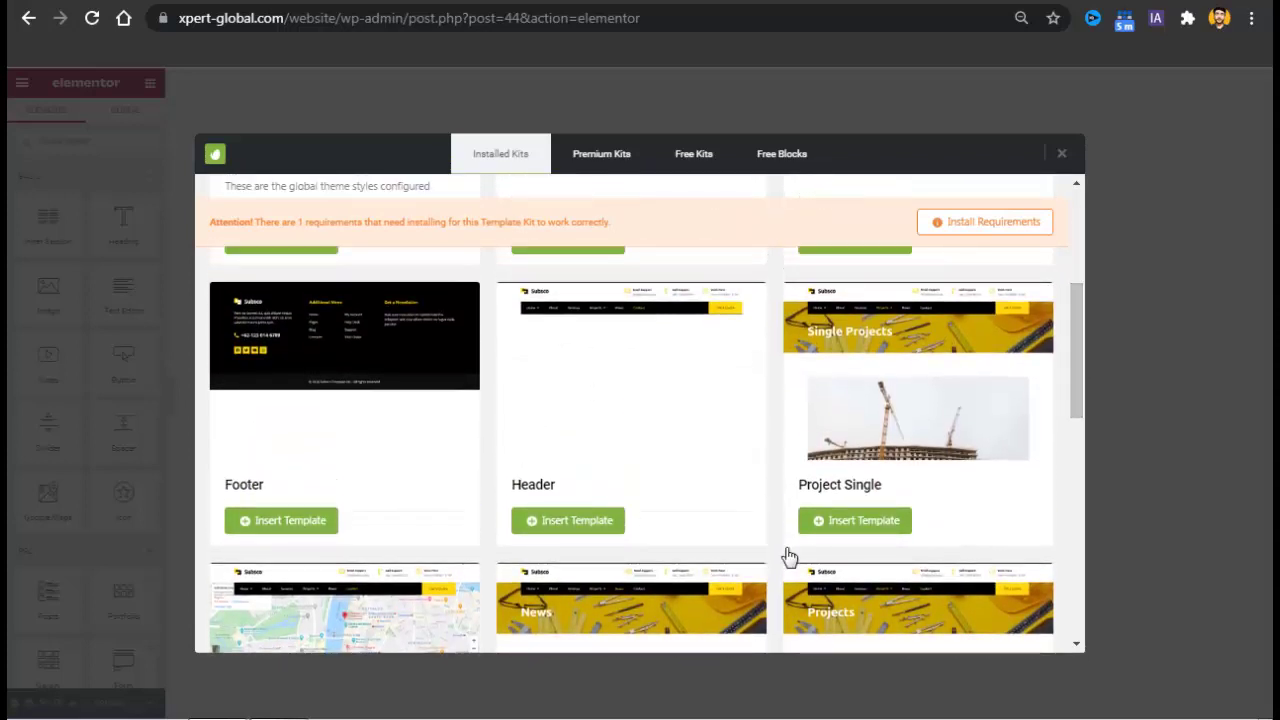
Insert the Subsco Header design, save the template, and reload the live site.
{"action": "left_click", "coordinate": [558, 522]}
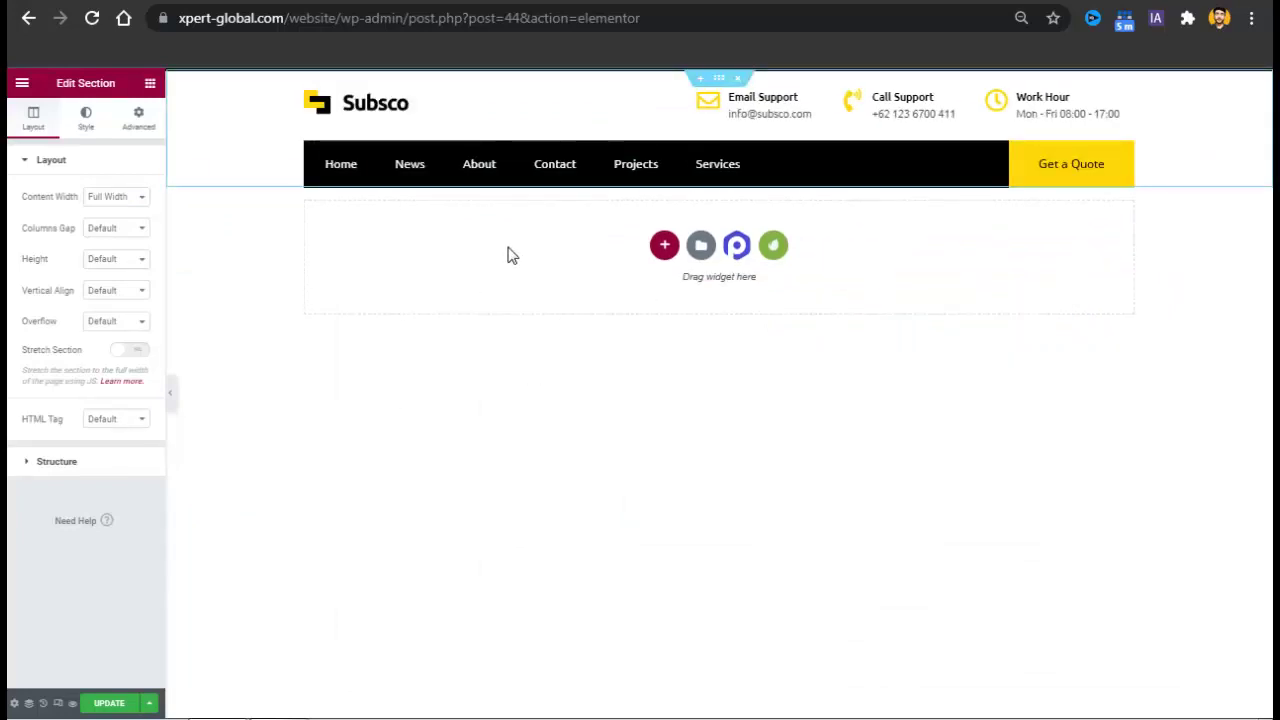
{"action": "left_click", "coordinate": [109, 703]}
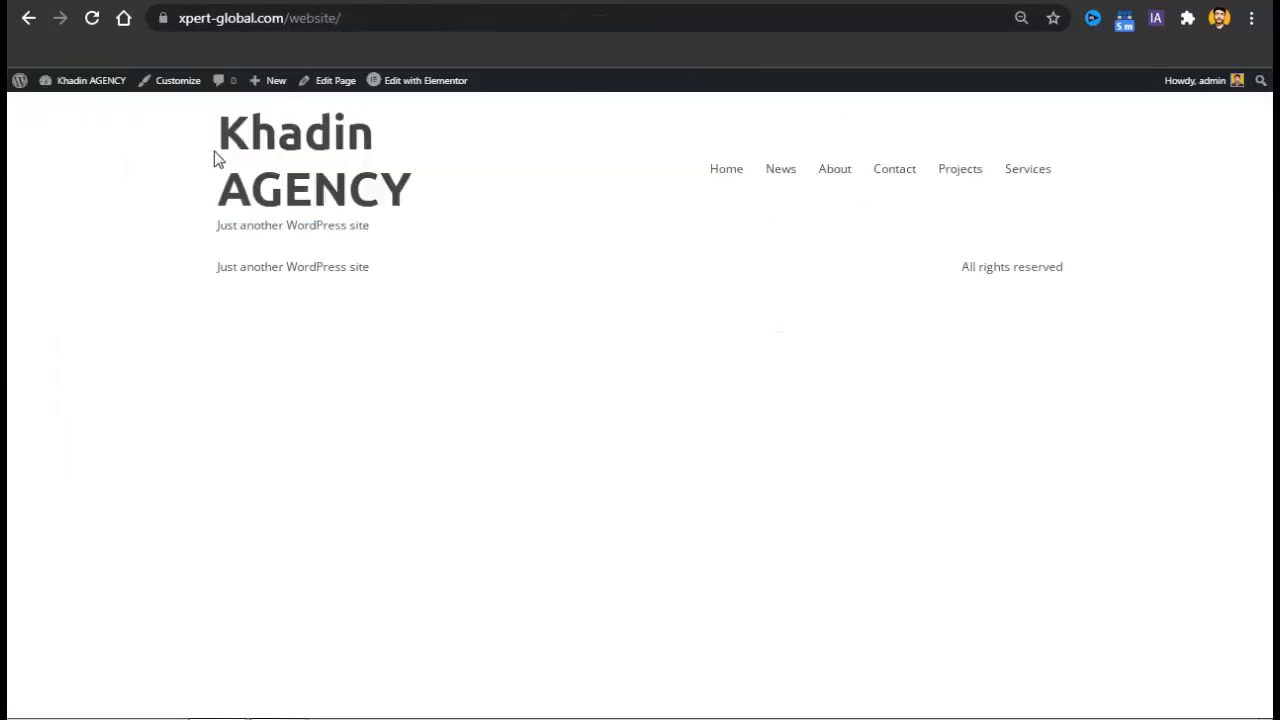
{"action": "left_click", "coordinate": [91, 22]}
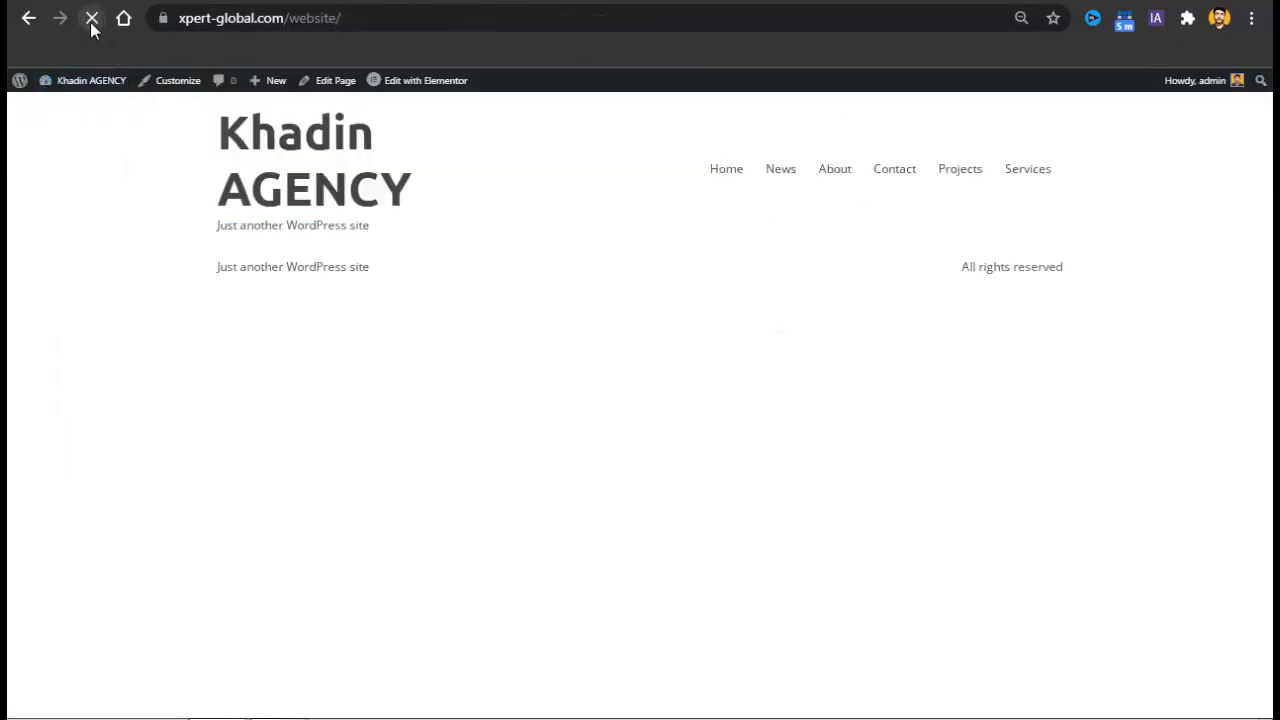
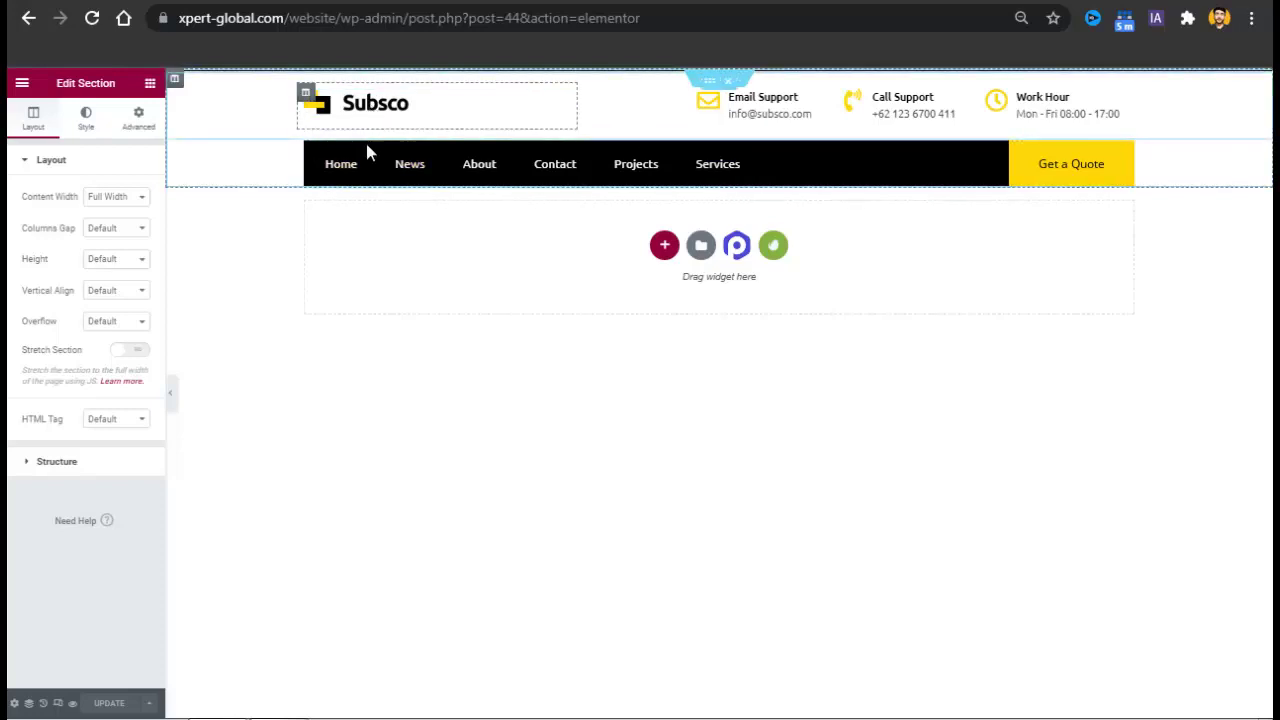
Upload the law-firm image to the media library, leaving the Subsco logo unchanged.
{"action": "left_click", "coordinate": [391, 115]}
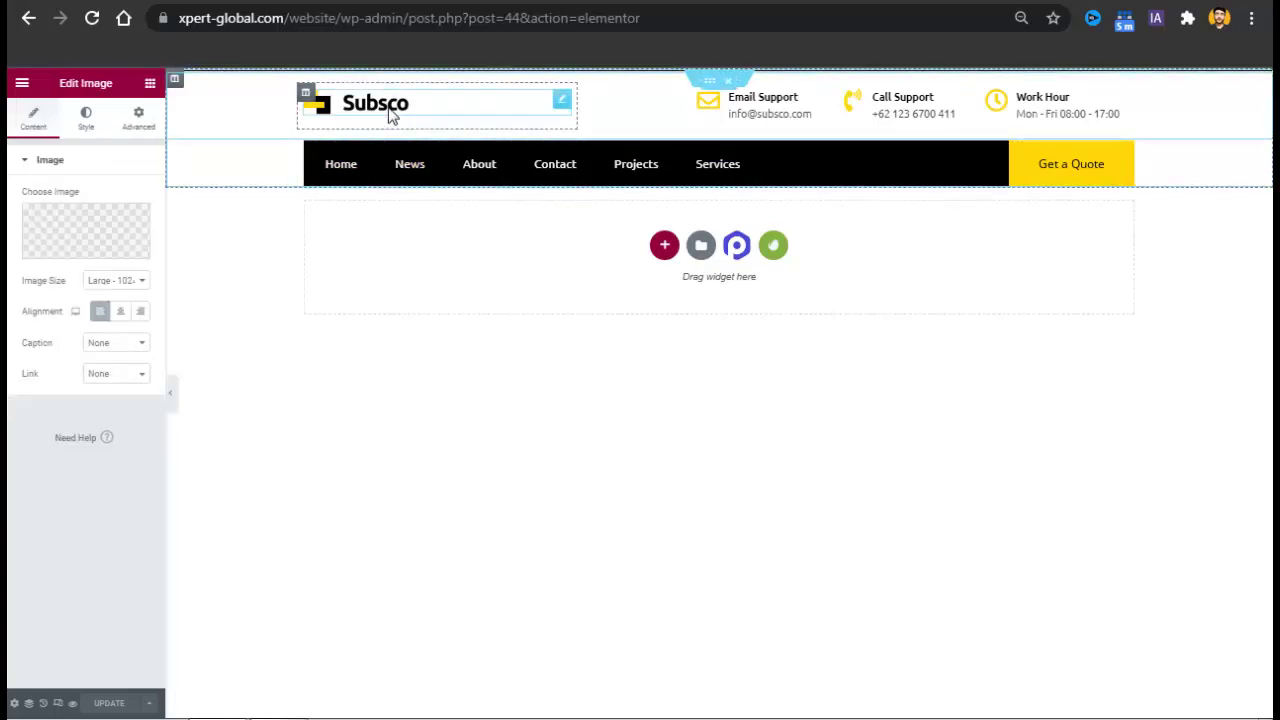
{"action": "left_click", "coordinate": [60, 255]}
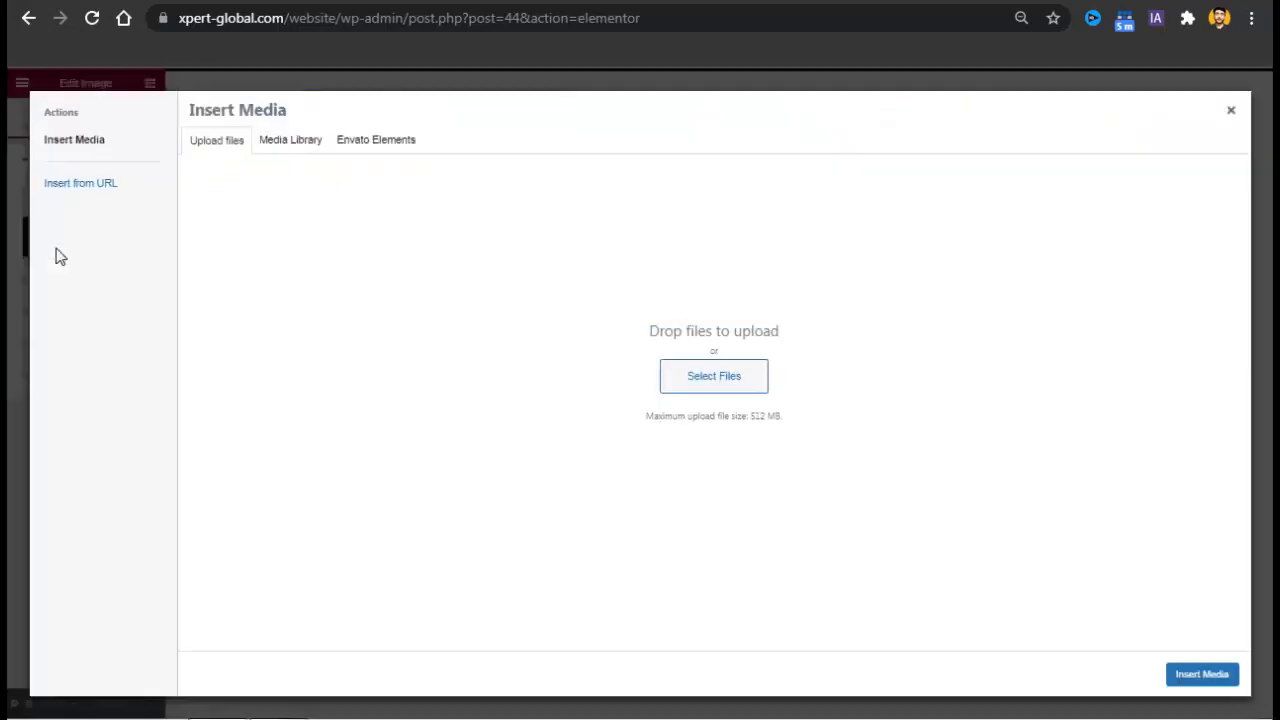
{"action": "left_click", "coordinate": [712, 377]}
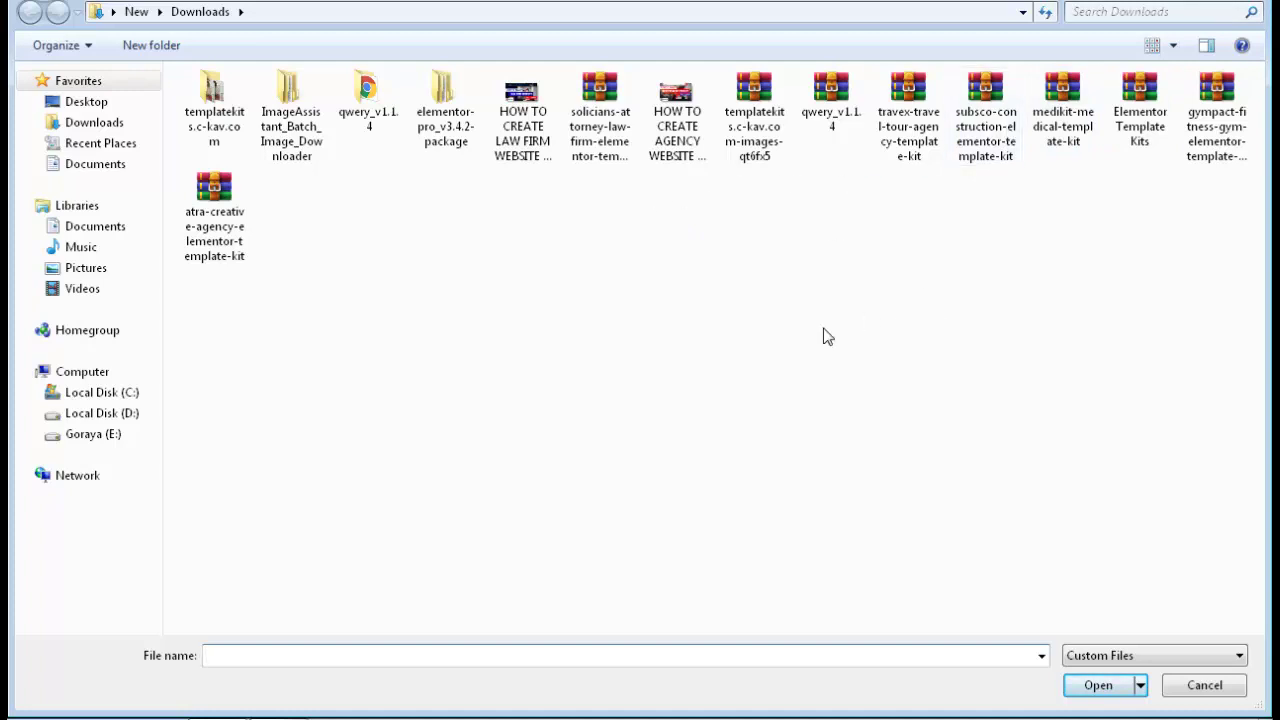
{"action": "left_click", "coordinate": [490, 145]}
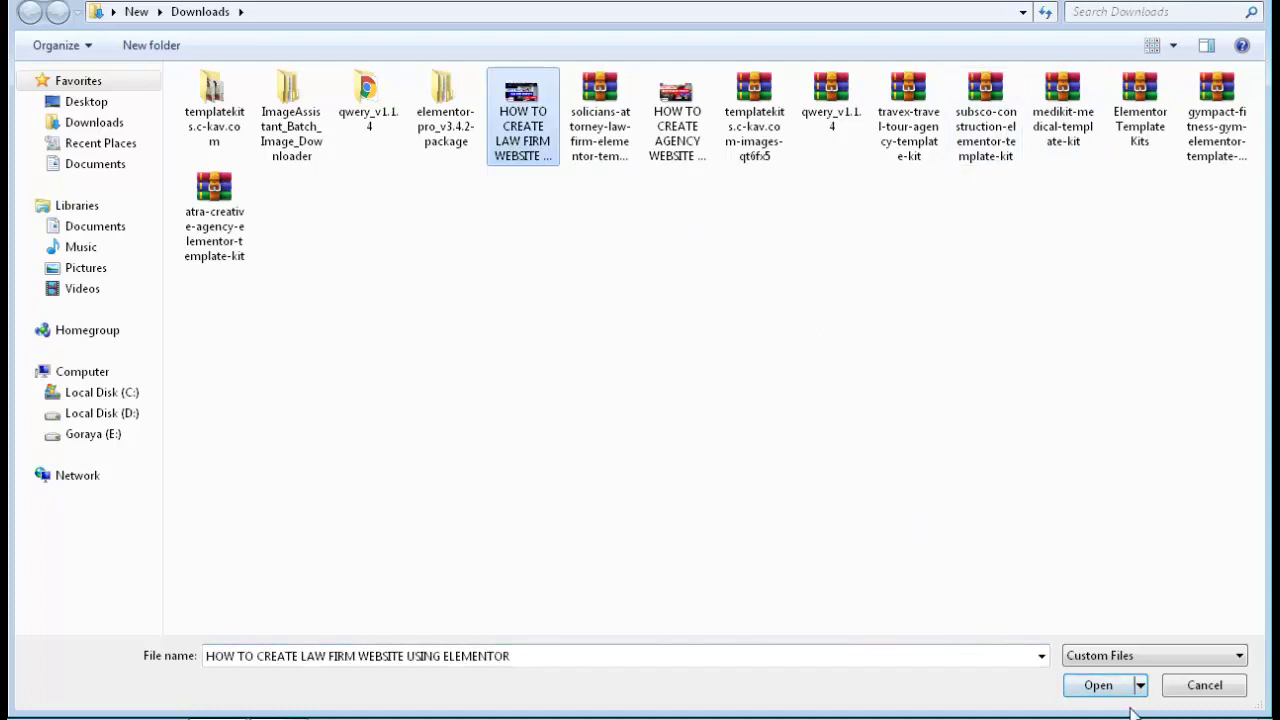
{"action": "left_click", "coordinate": [1104, 688]}
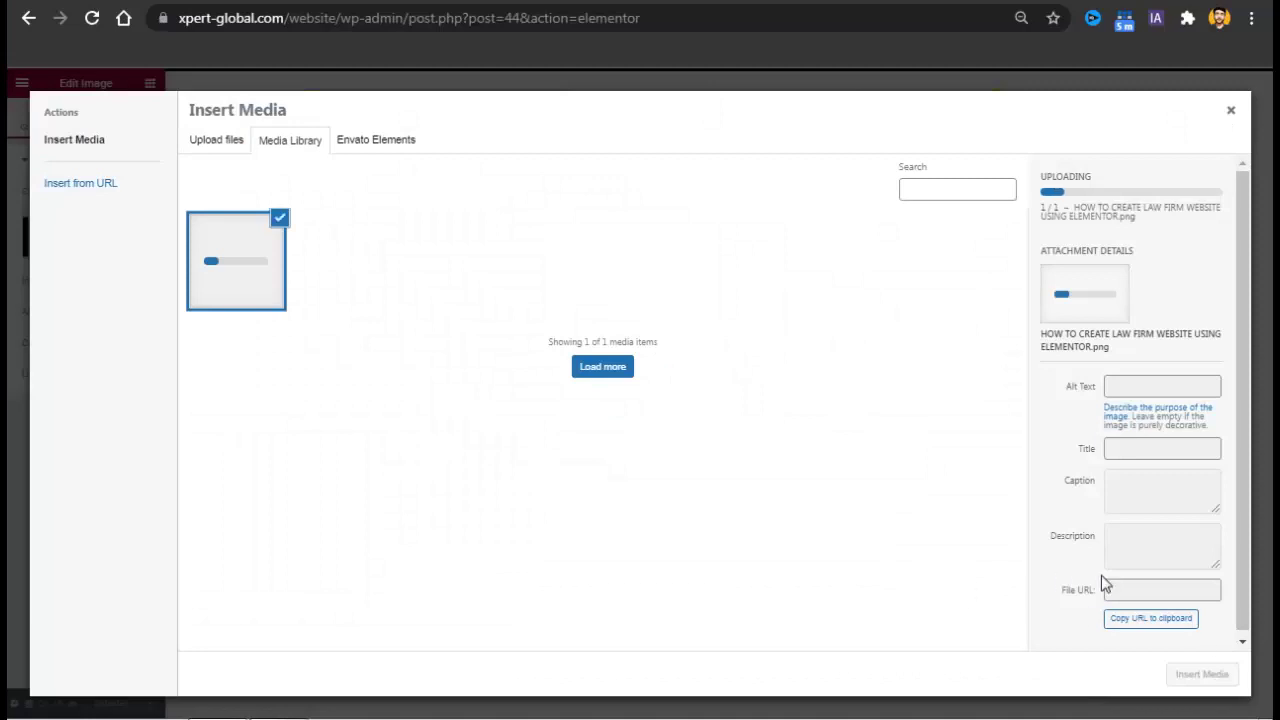
{"action": "left_click", "coordinate": [1231, 112]}
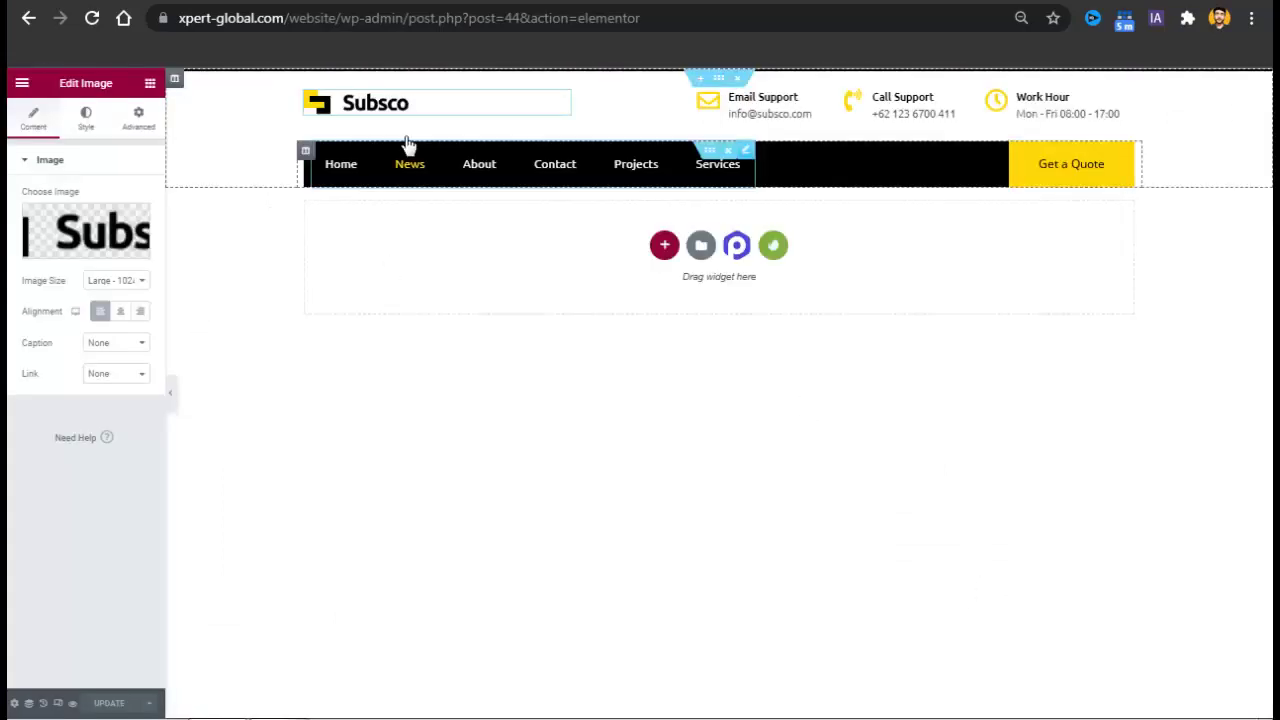
Try a wider Subsco logo, then clear the width back to default and open Advanced.
{"action": "left_click", "coordinate": [87, 119]}
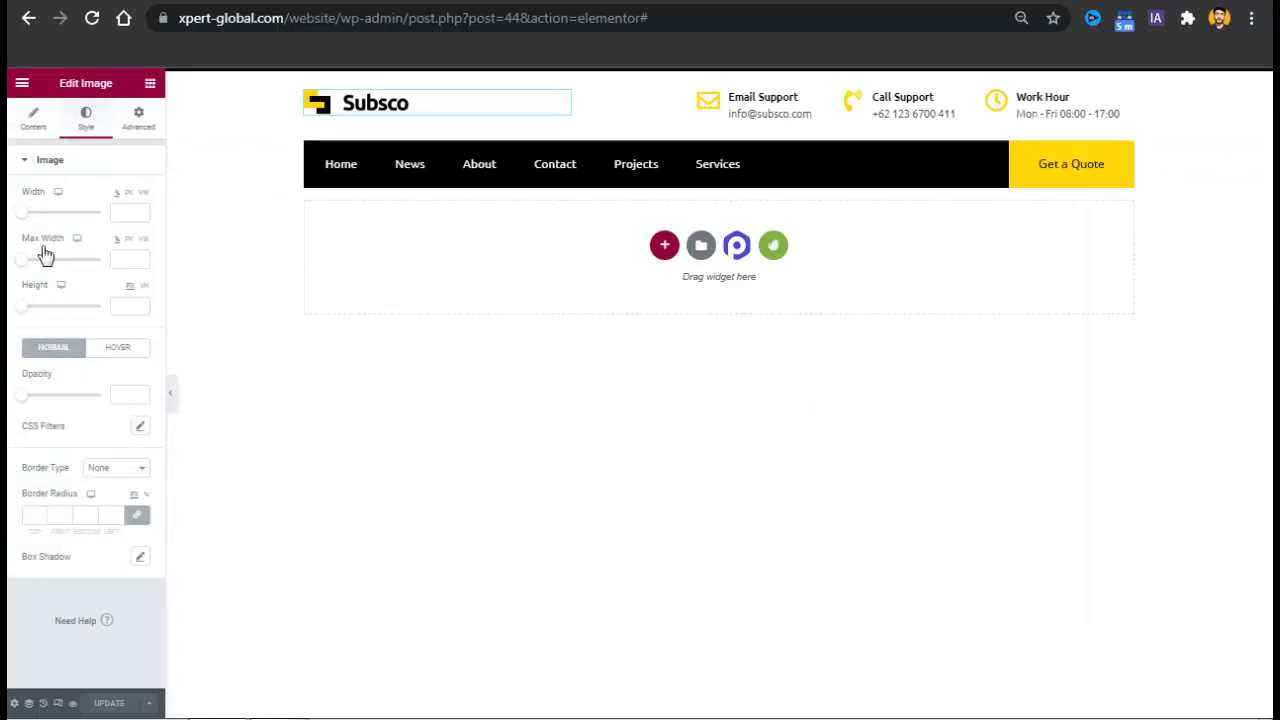
{"action": "left_click_drag", "start_coordinate": [29, 214], "coordinate": [60, 214]}
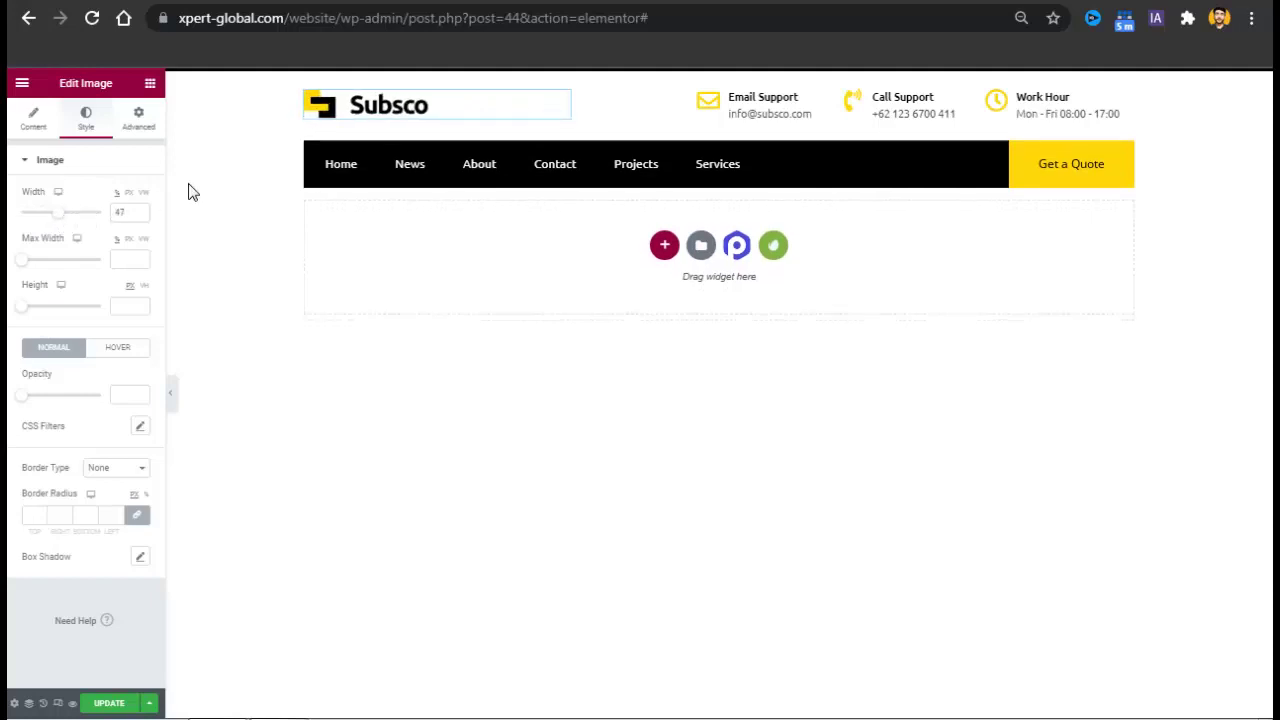
{"action": "double_click", "coordinate": [133, 221]}
{"action": "key", "text": "BackSpace"}
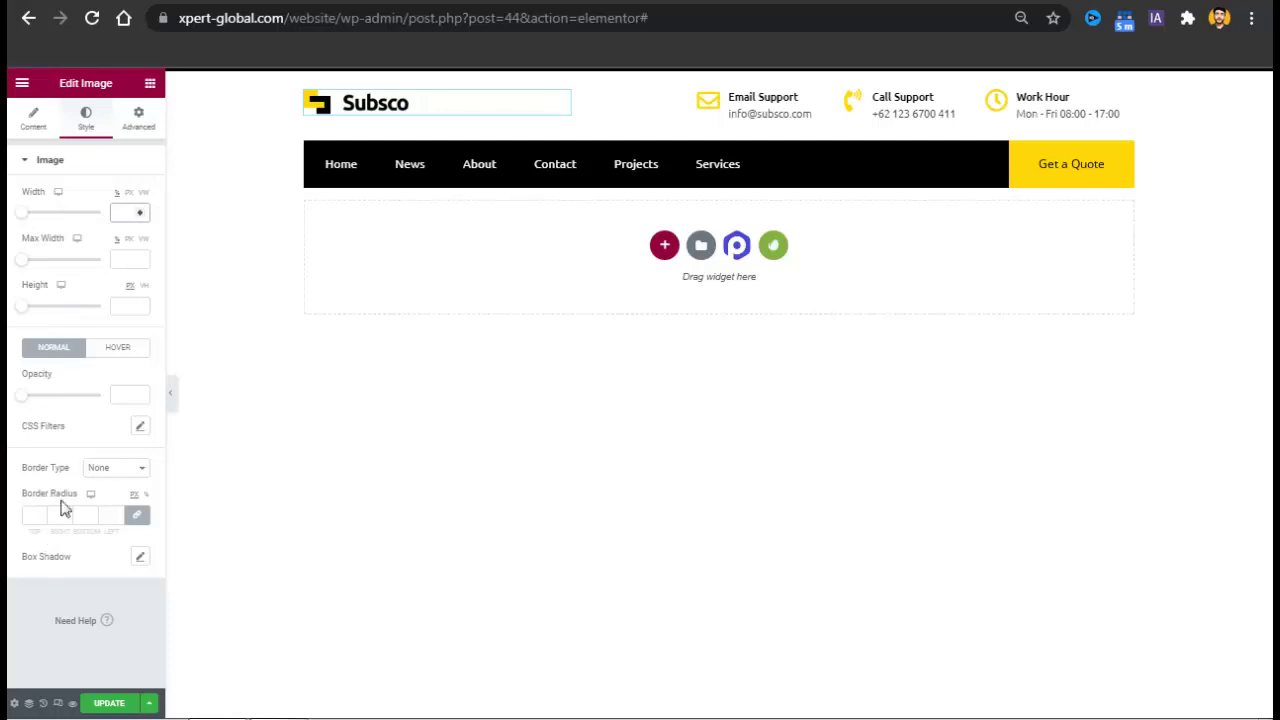
{"action": "left_click", "coordinate": [139, 118]}
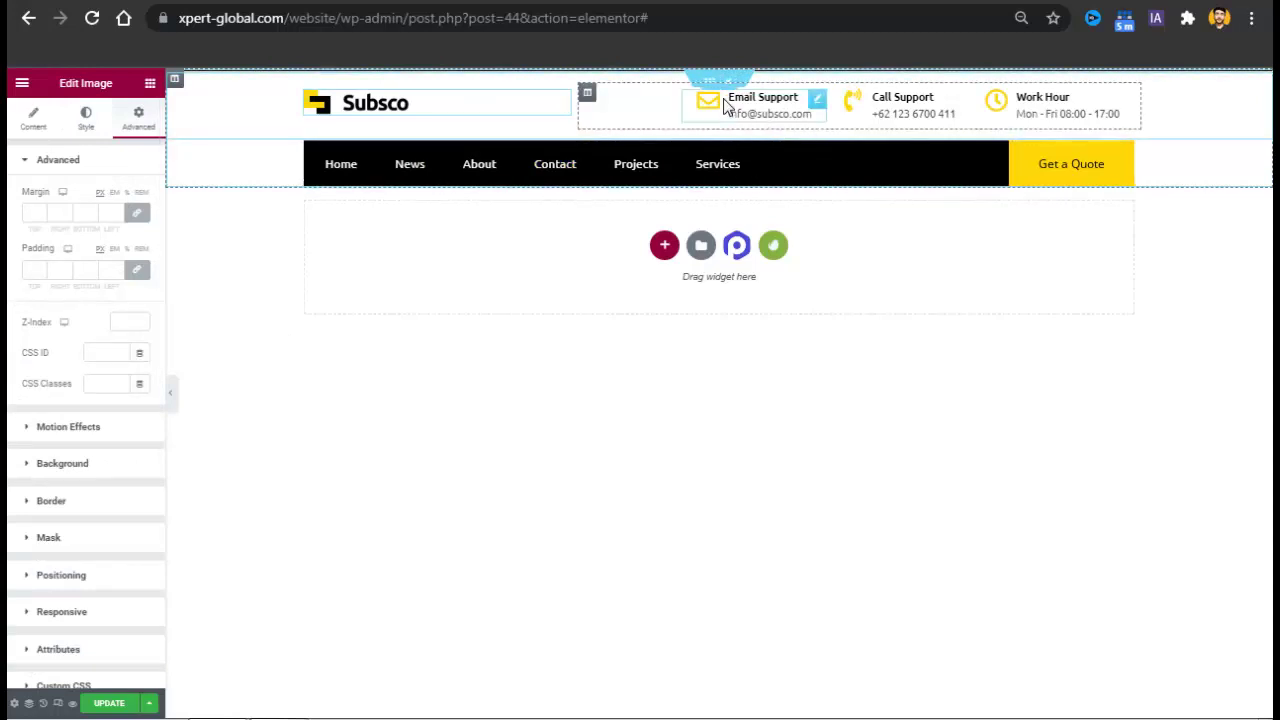
Replace the domain in the Email Support address with the site's own domain.
{"action": "left_click", "coordinate": [774, 119]}
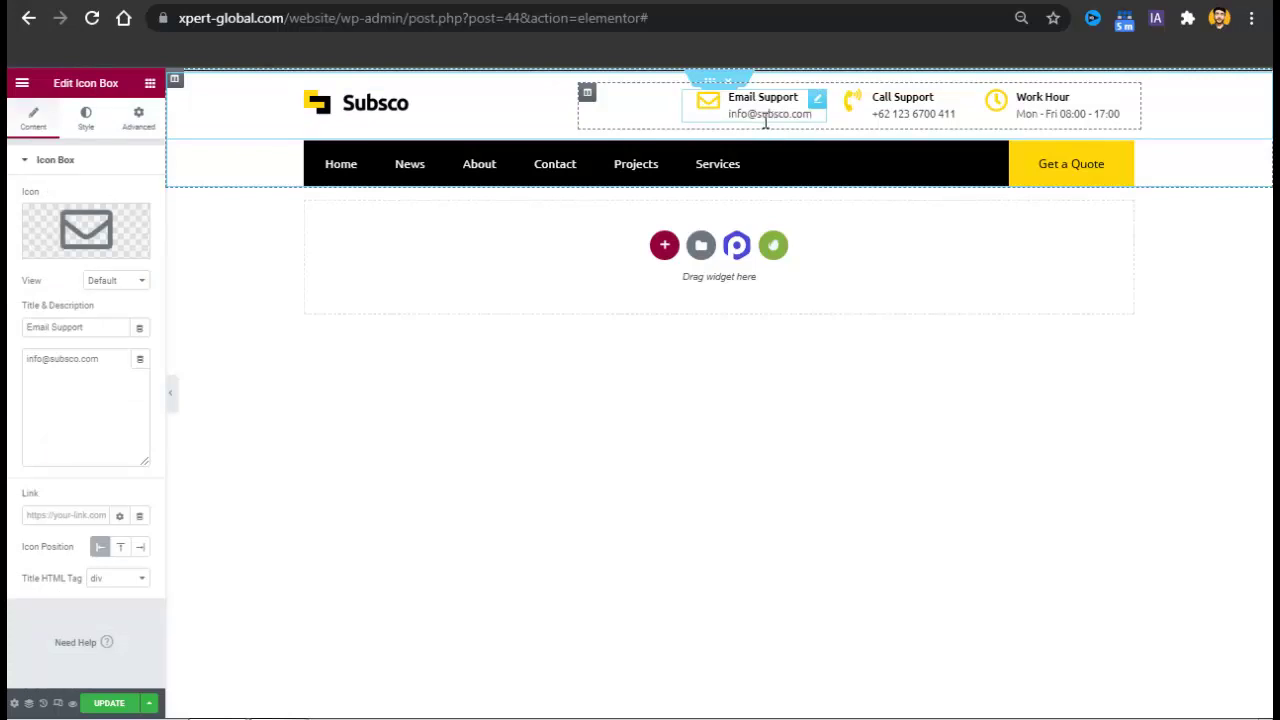
{"action": "double_click", "coordinate": [786, 121]}
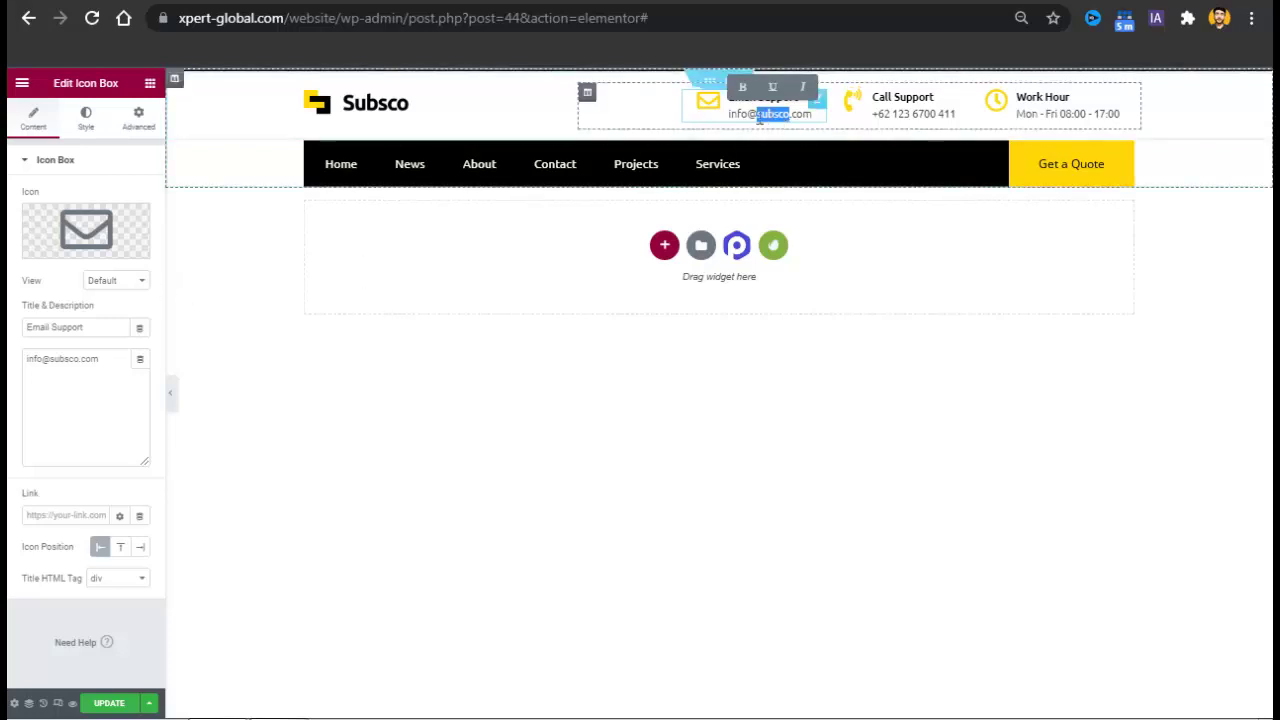
{"action": "triple_click", "coordinate": [52, 366]}
{"action": "double_click", "coordinate": [76, 368]}
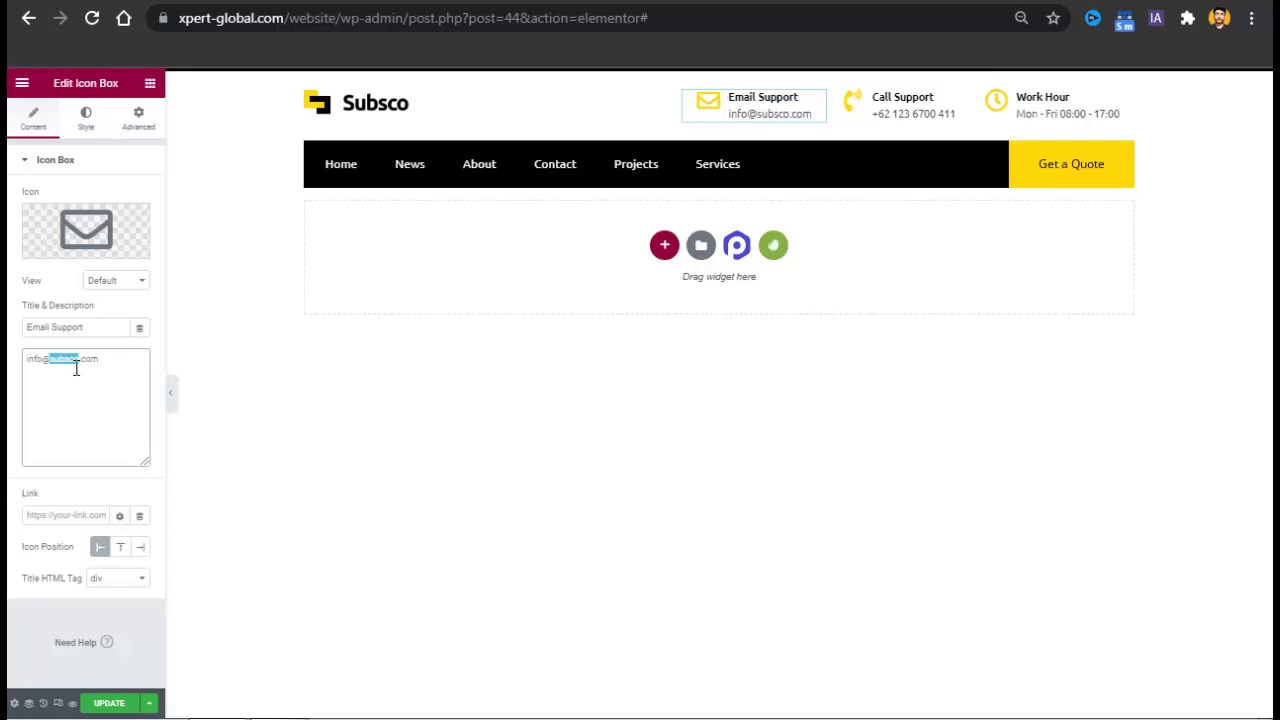
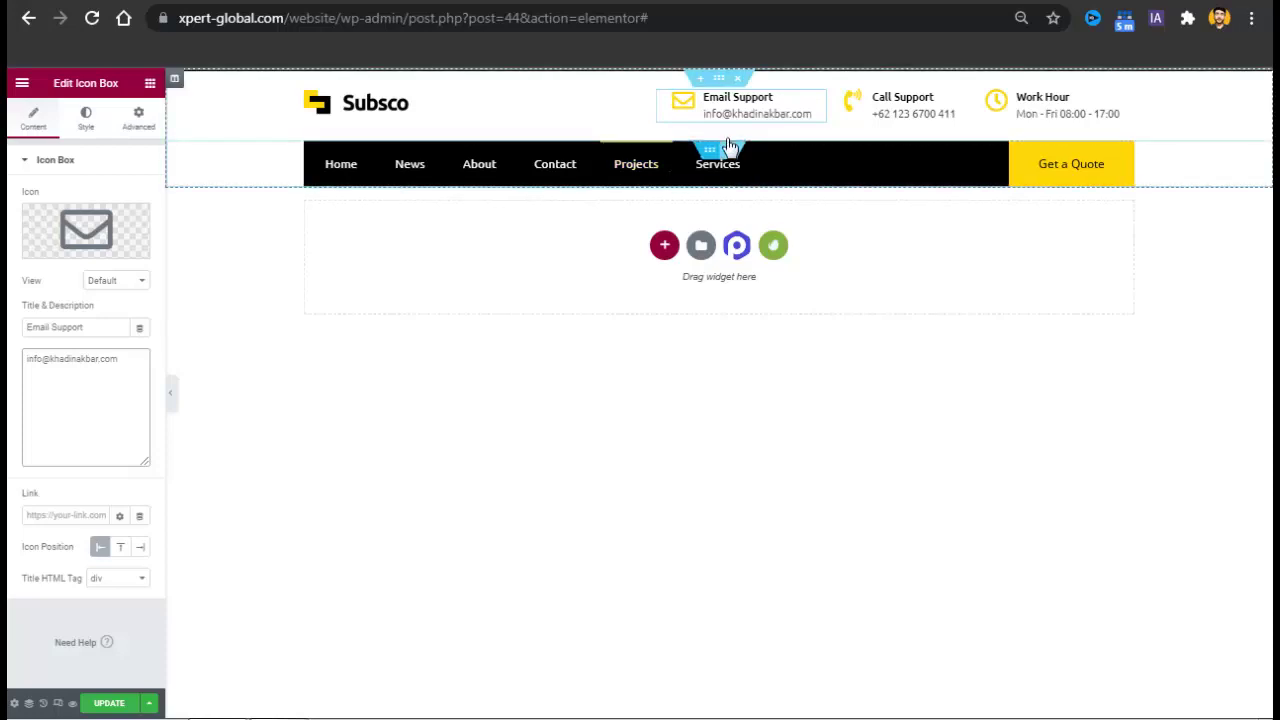
Review the Call Support, Work Hour and Get a Quote boxes in the header.
{"action": "left_click", "coordinate": [922, 113]}
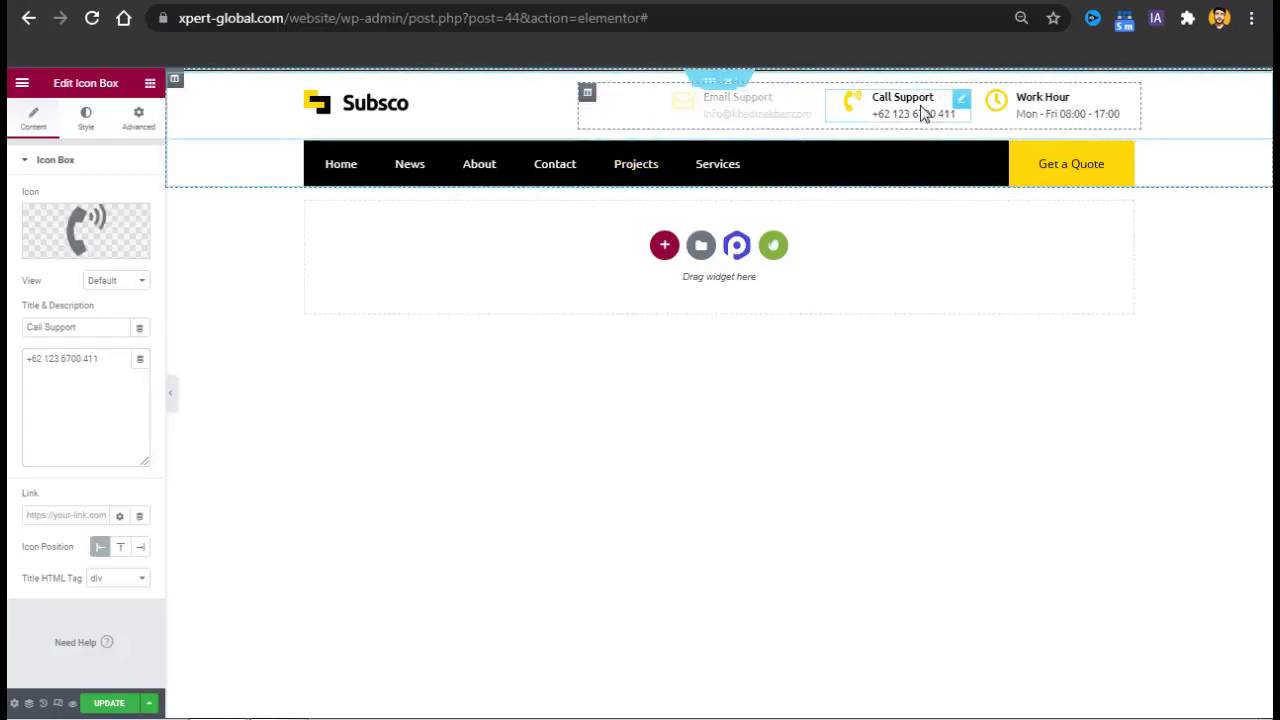
{"action": "left_click", "coordinate": [97, 388]}
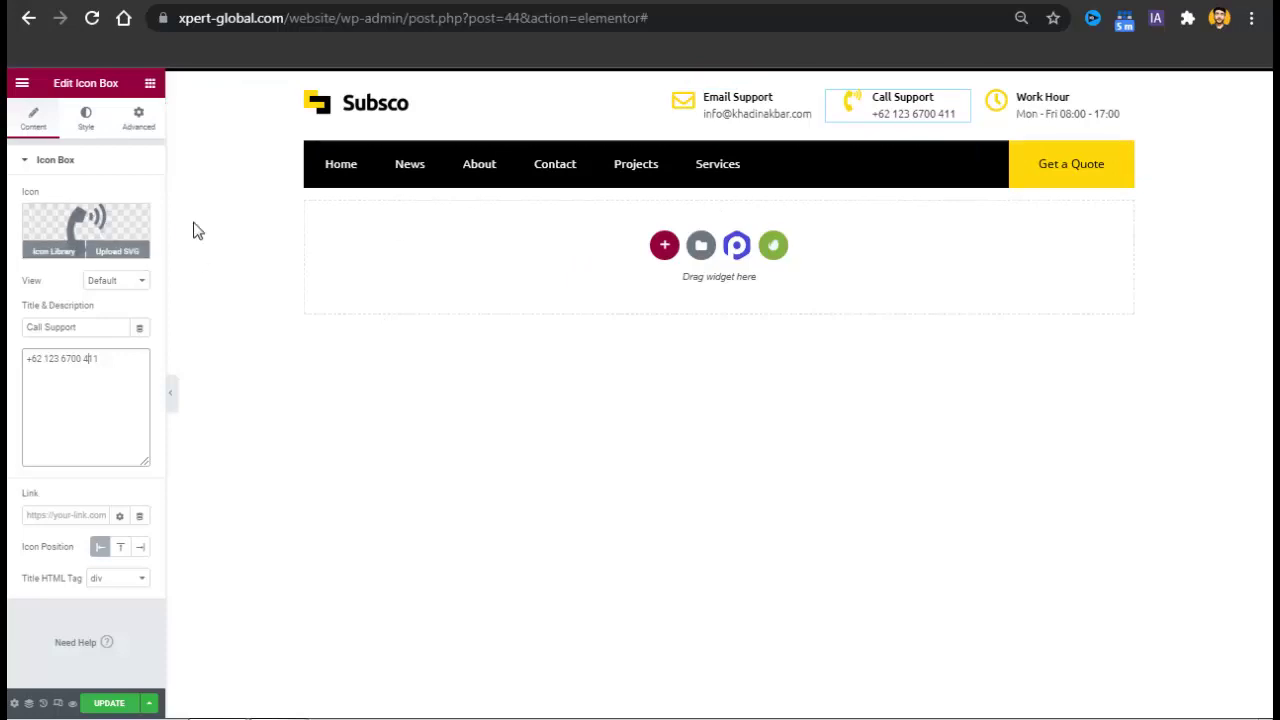
{"action": "left_click", "coordinate": [1083, 108]}
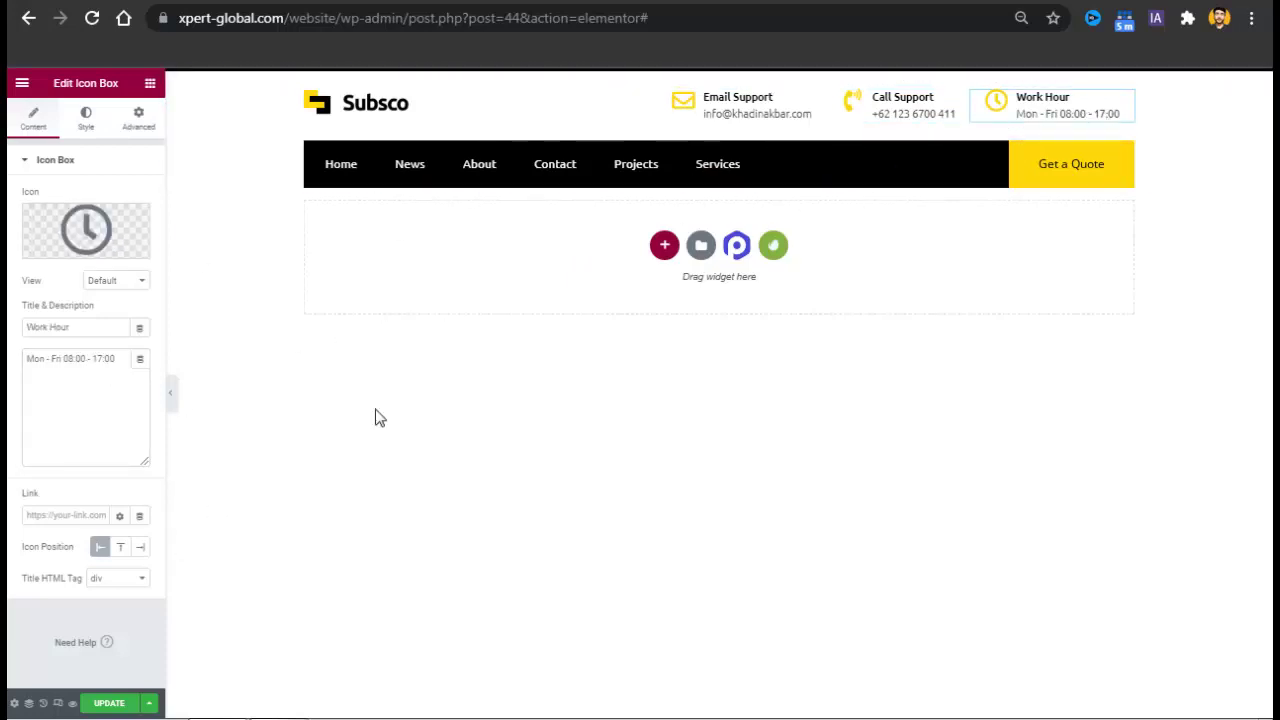
{"action": "left_click", "coordinate": [1087, 160]}
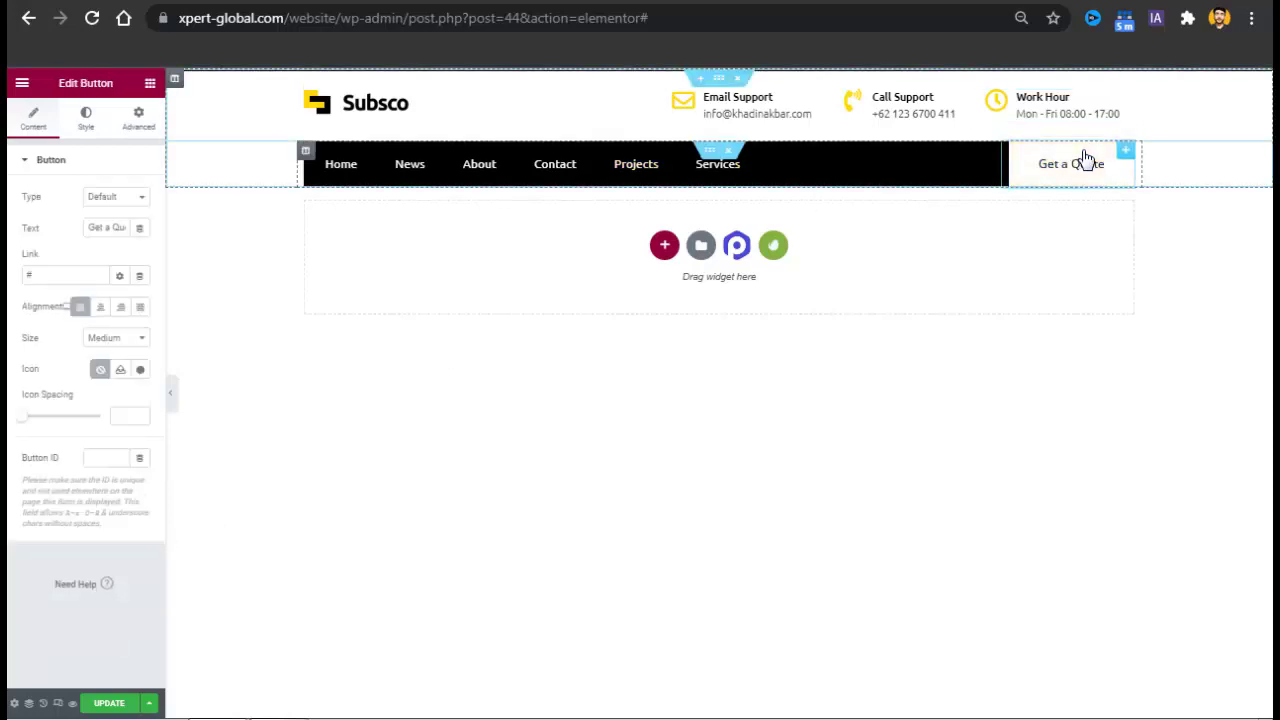
Clear the placeholder # from the Get a Quote button's link, dismissing the Dynamic Content promo.
{"action": "left_click", "coordinate": [140, 278]}
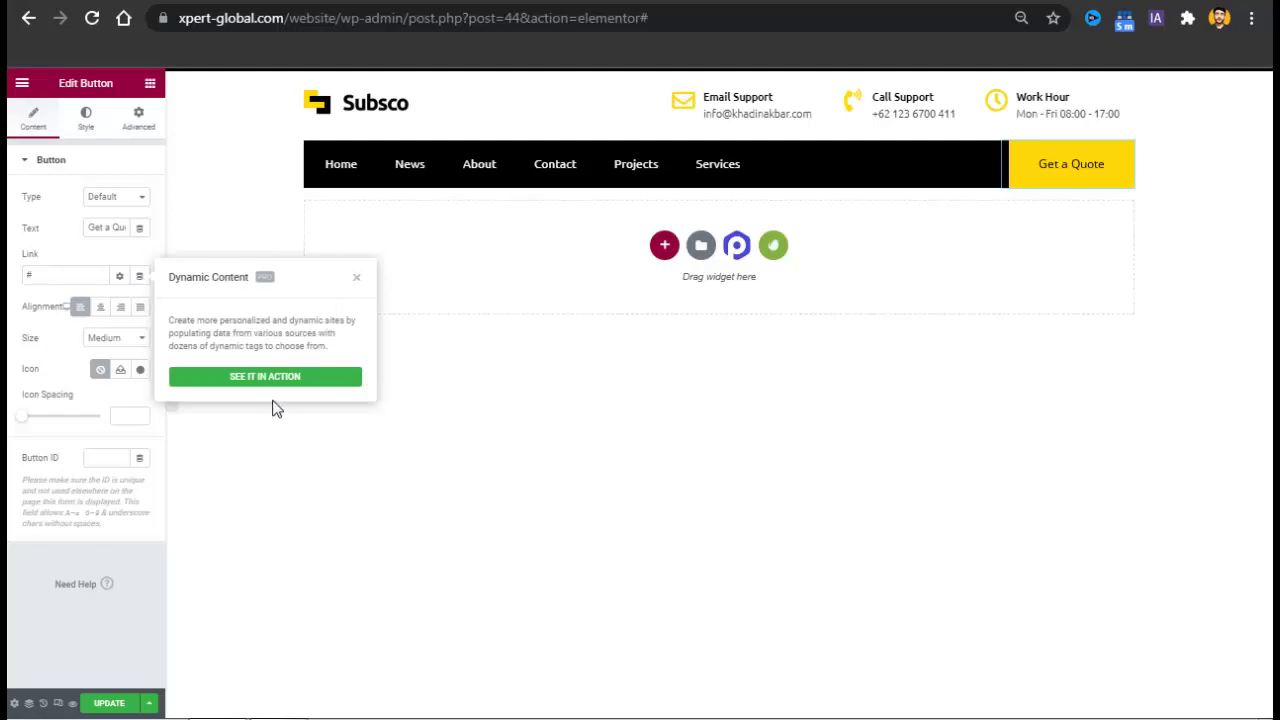
{"action": "left_click", "coordinate": [362, 278]}
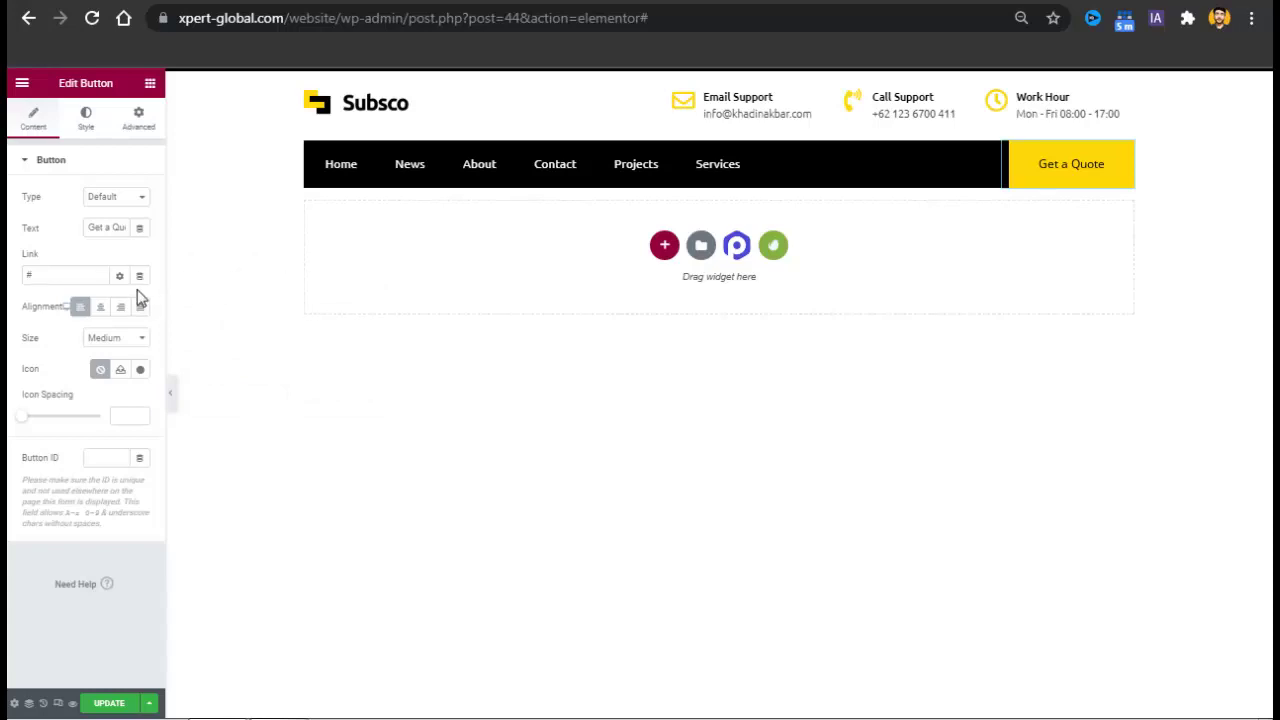
{"action": "left_click", "coordinate": [79, 283]}
{"action": "key", "text": "BackSpace"}
{"action": "type", "text": "https://xpert-"}
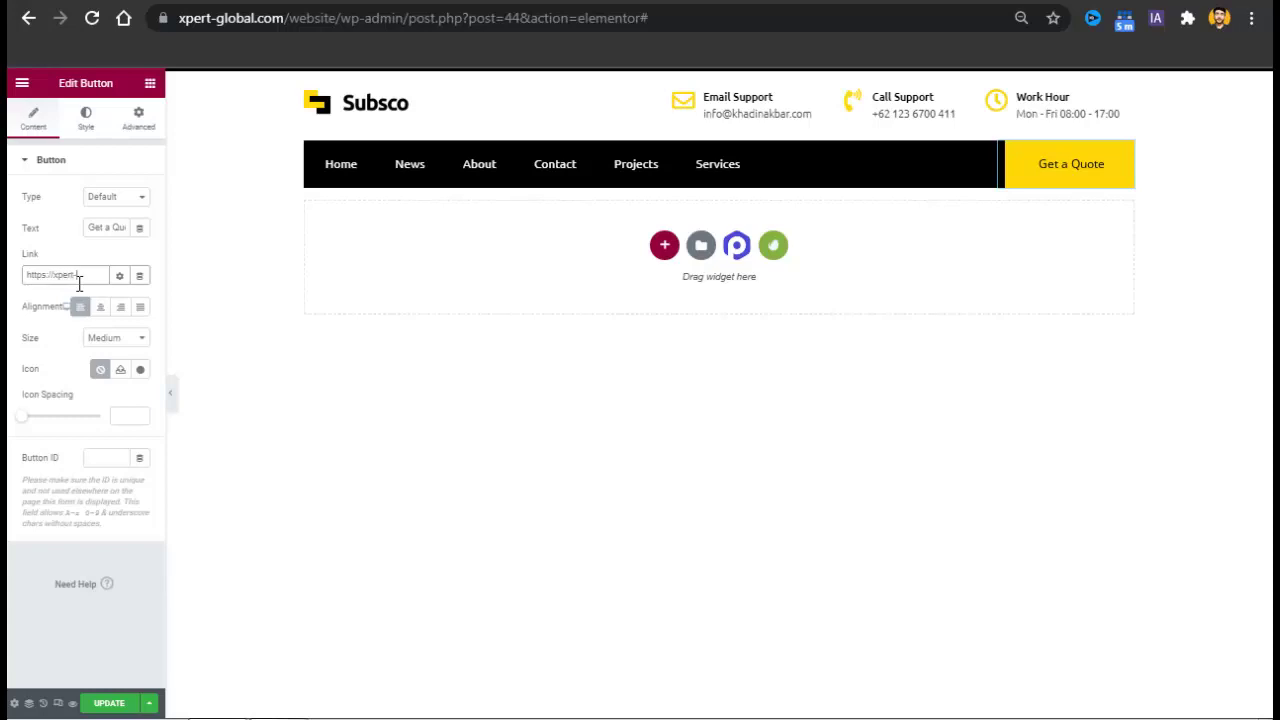
{"action": "key", "text": "BackSpace"}
{"action": "key", "text": "BackSpace"}
{"action": "type", "text": "@"}
{"action": "key", "text": "BackSpace"}
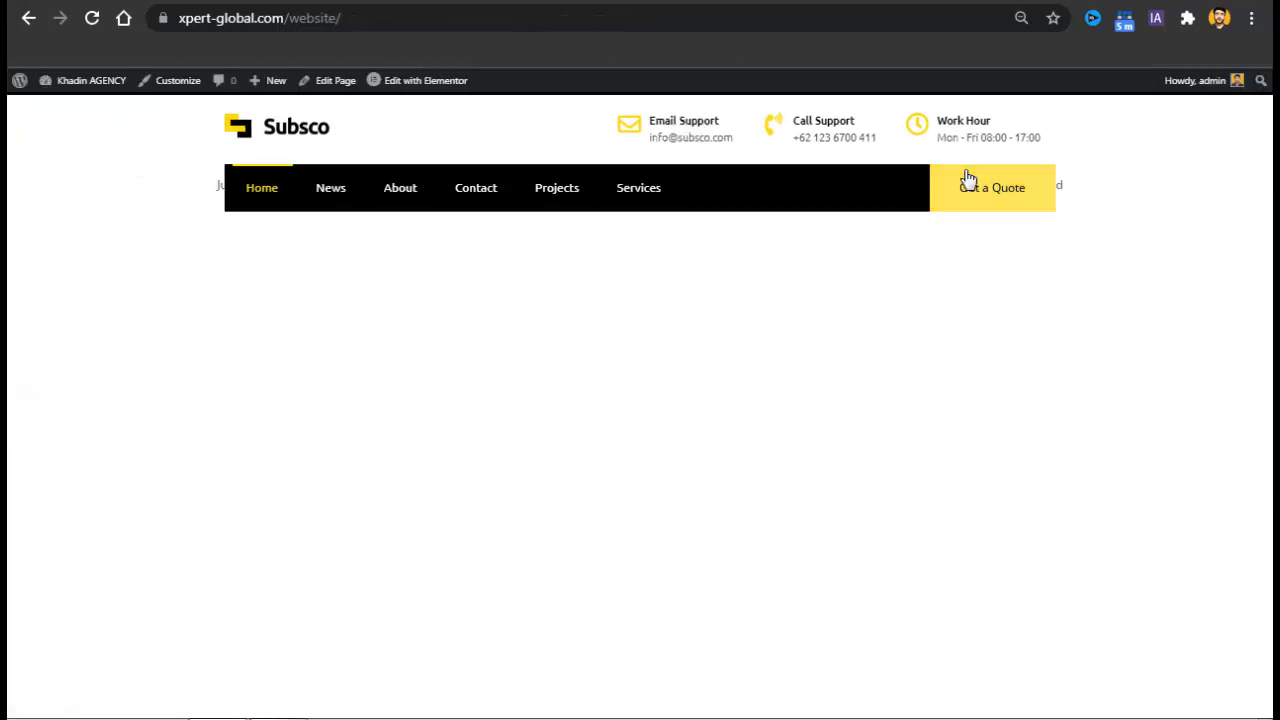
Paste the live Contact page URL as the button link and update the header.
{"action": "right_click", "coordinate": [473, 197]}
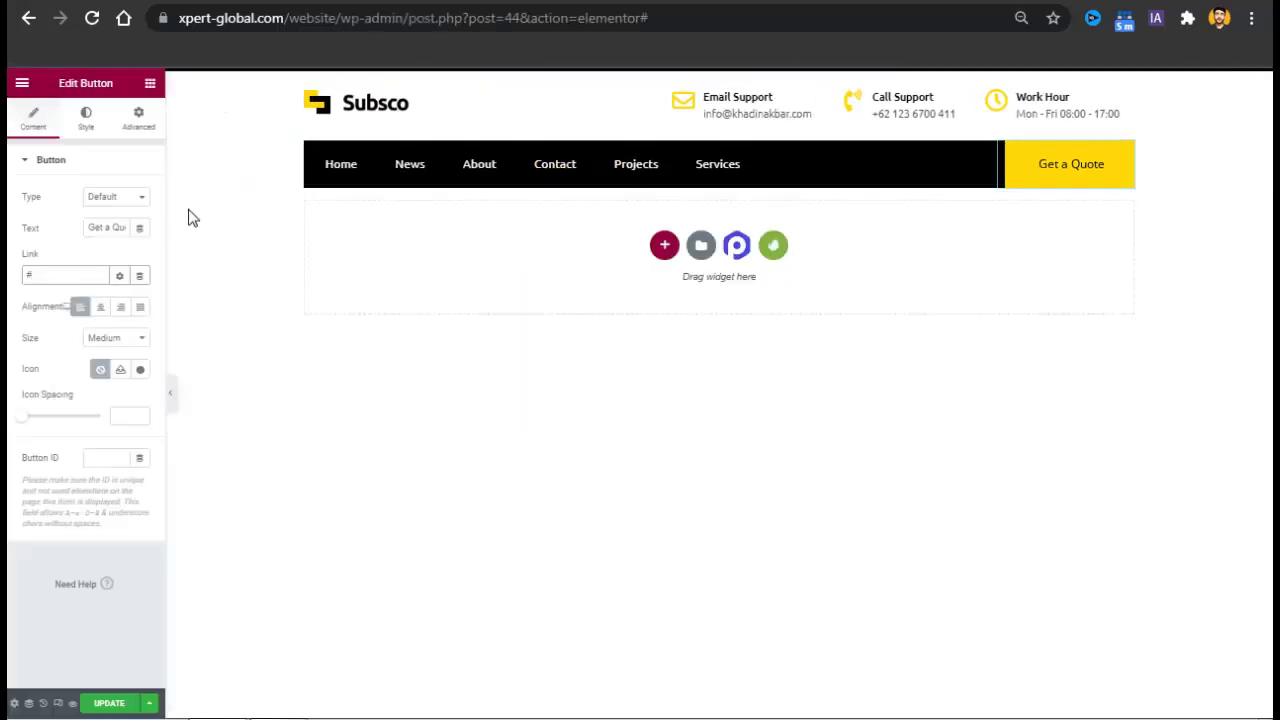
{"action": "type", "text": "https://xpert-global.com/website/contact/"}
{"action": "left_click", "coordinate": [109, 703]}
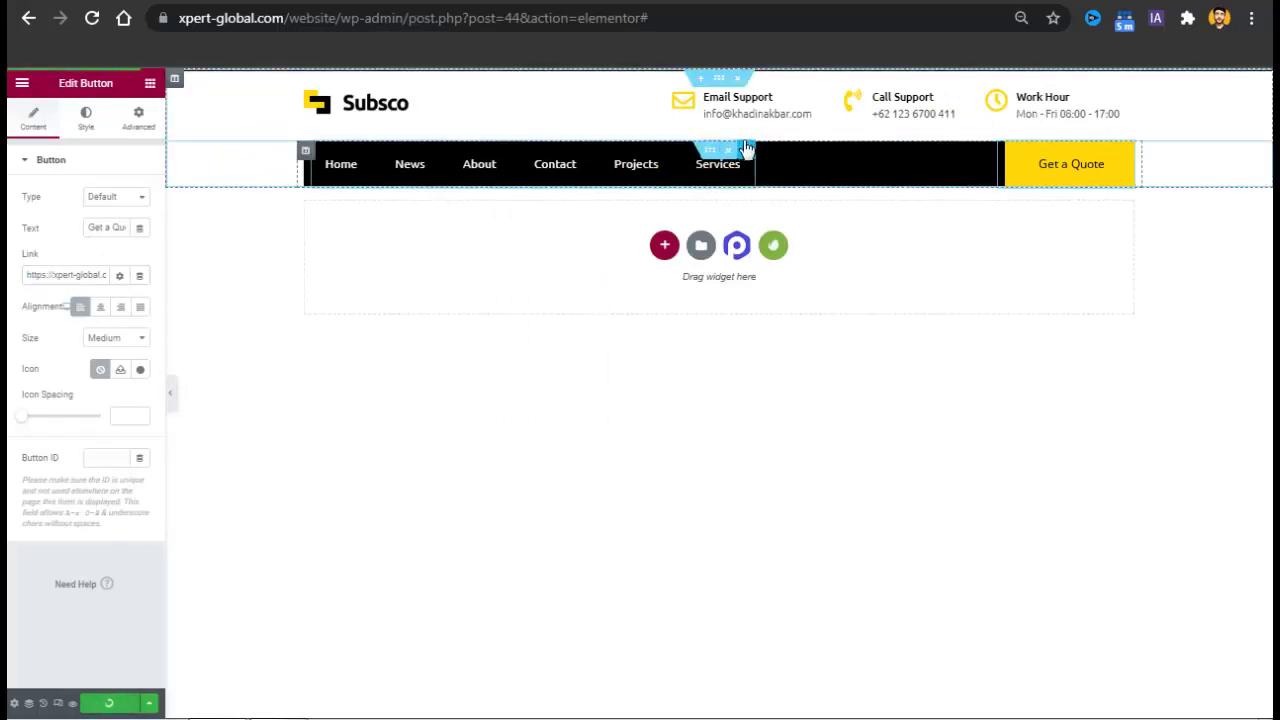
Set the navigation widget to Header Menu with schema support, update, and open the editor menu.
{"action": "left_click", "coordinate": [636, 164]}
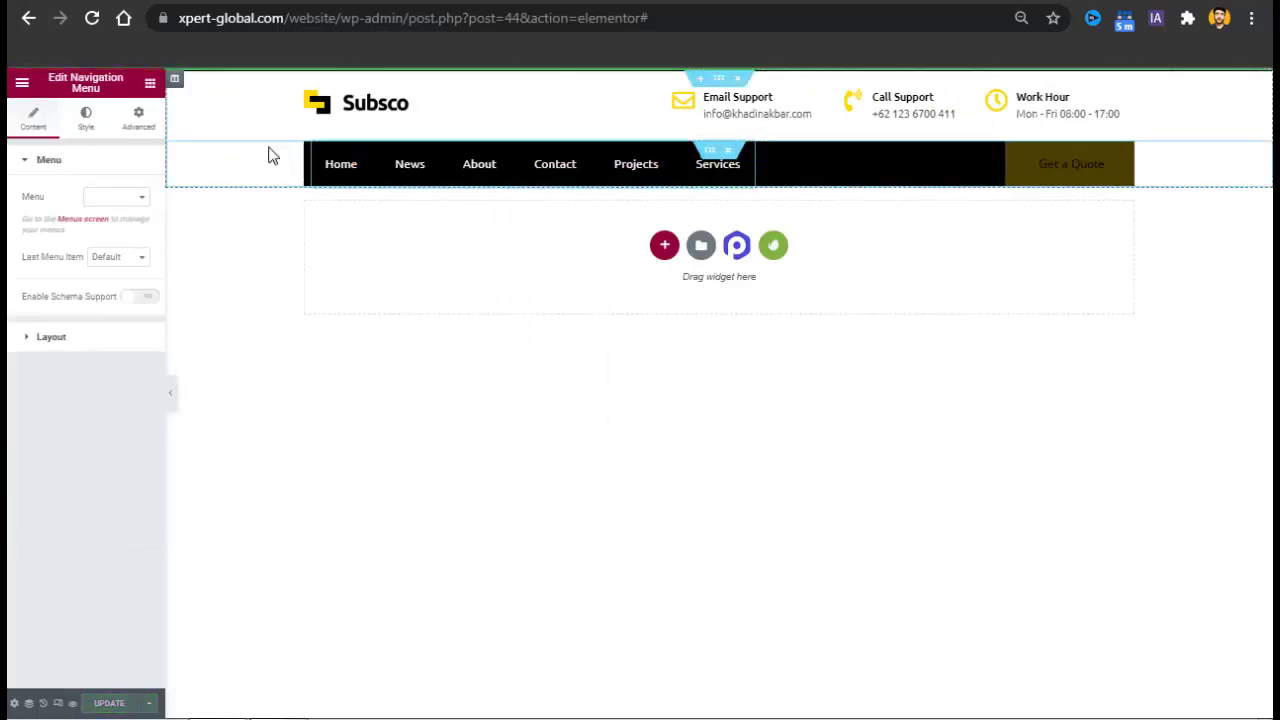
{"action": "left_click", "coordinate": [118, 198]}
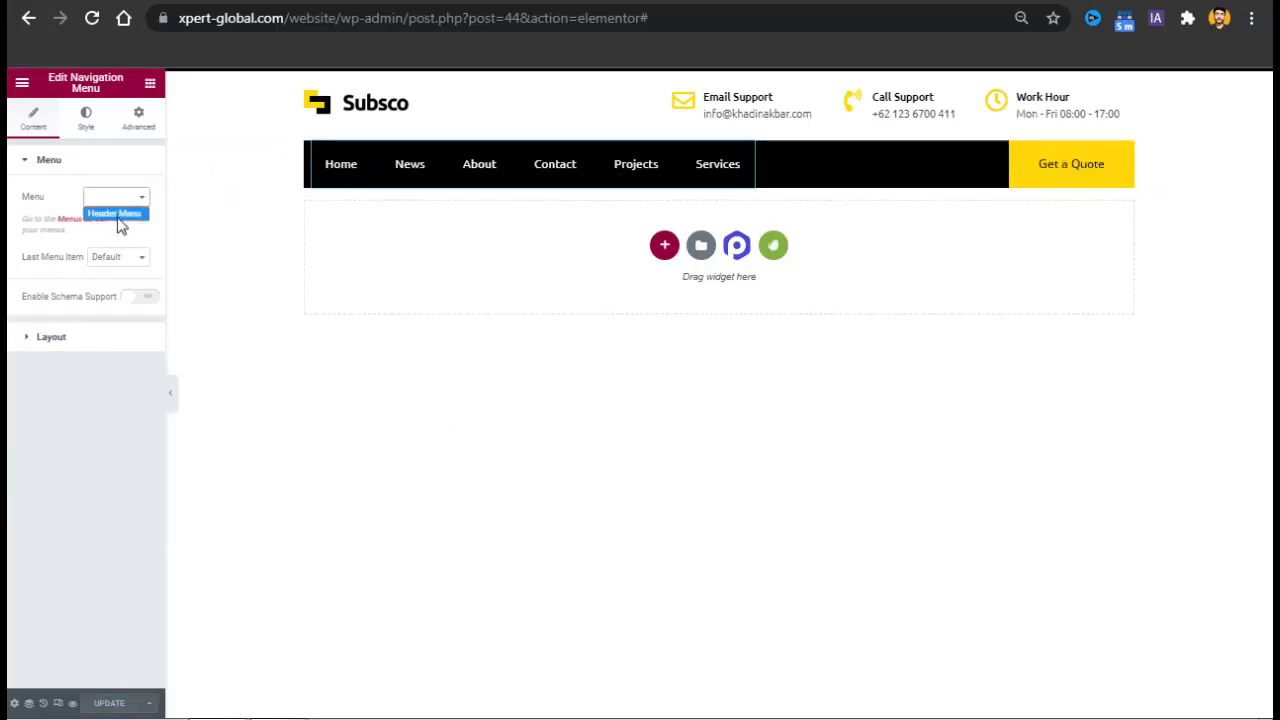
{"action": "left_click", "coordinate": [117, 212]}
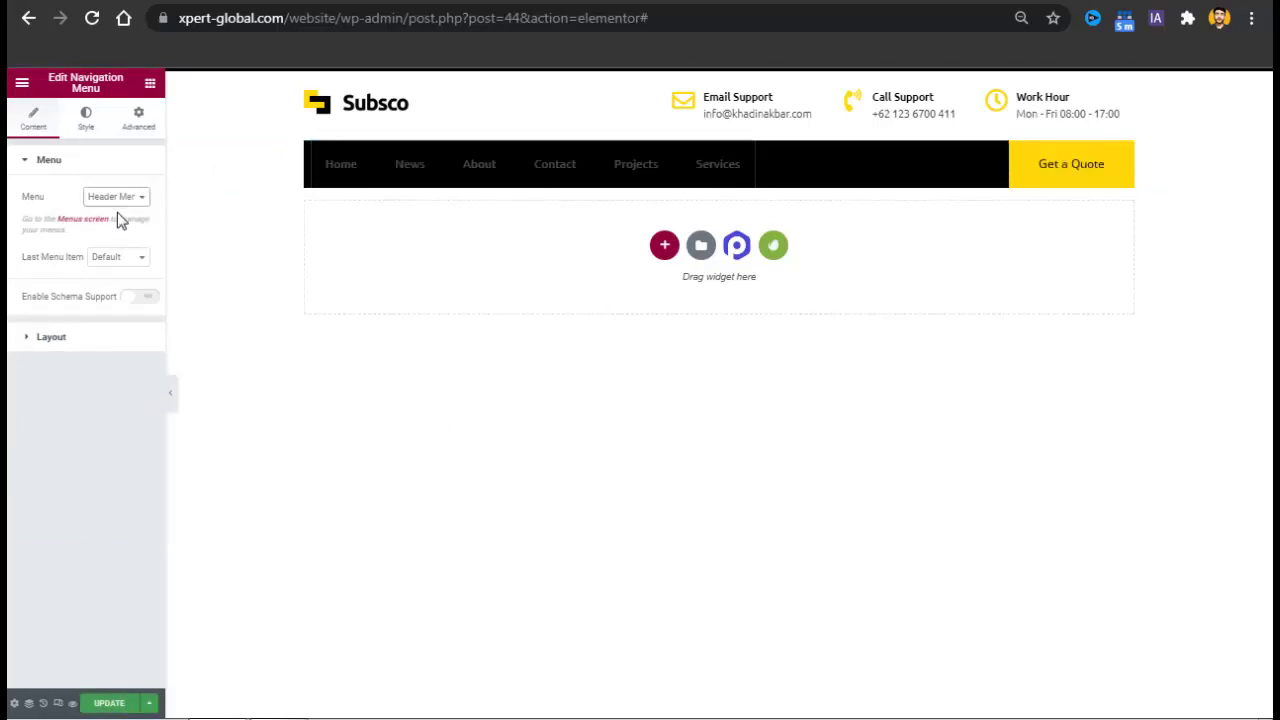
{"action": "left_click", "coordinate": [138, 300]}
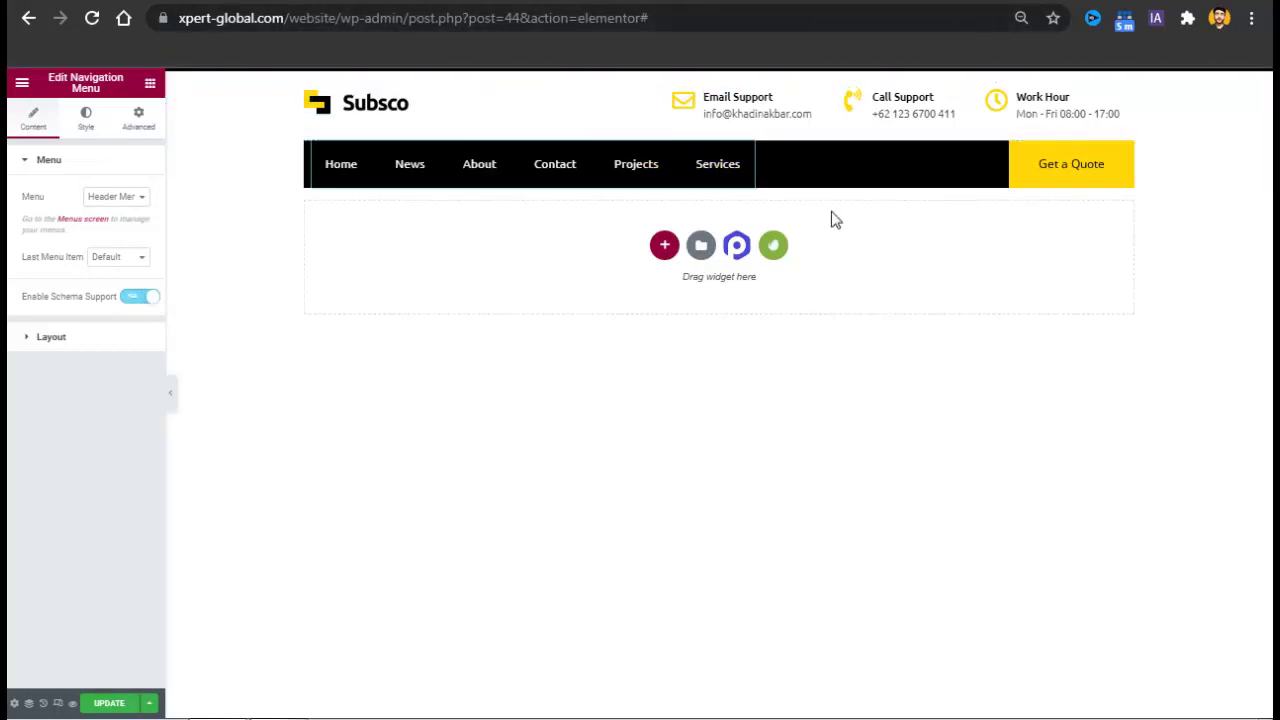
{"action": "left_click", "coordinate": [89, 126]}
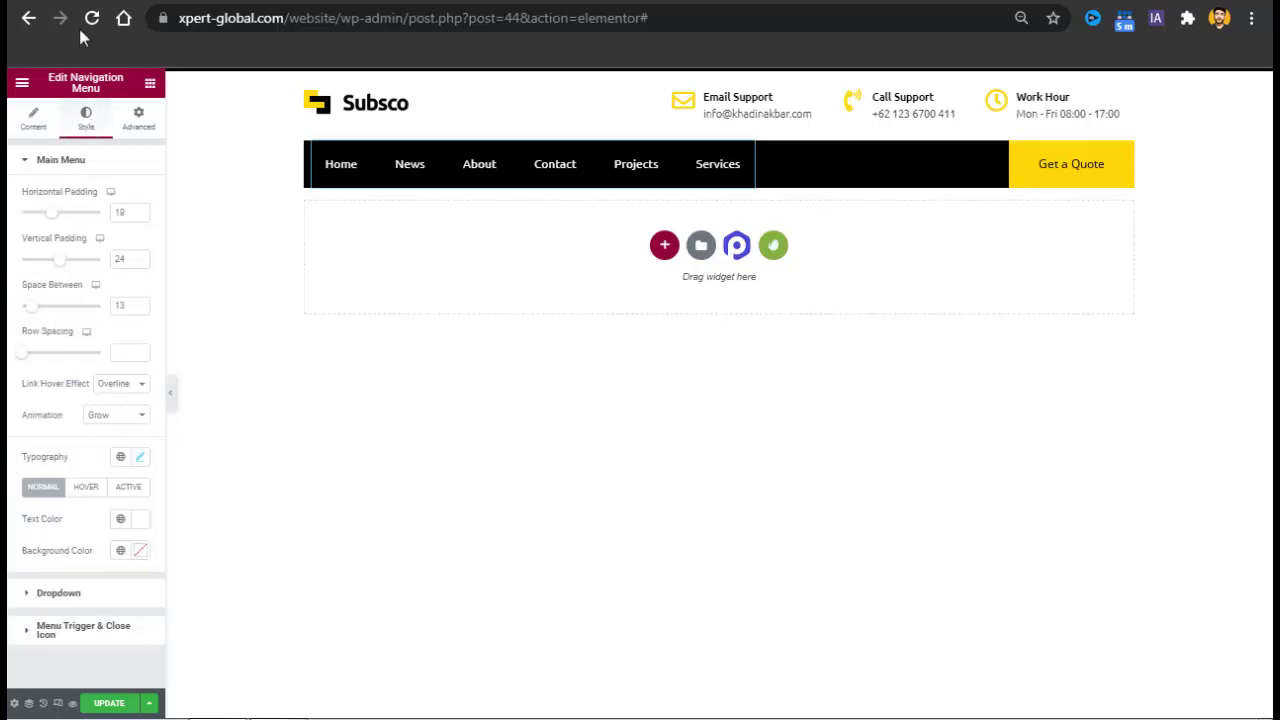
{"action": "left_click", "coordinate": [105, 707]}
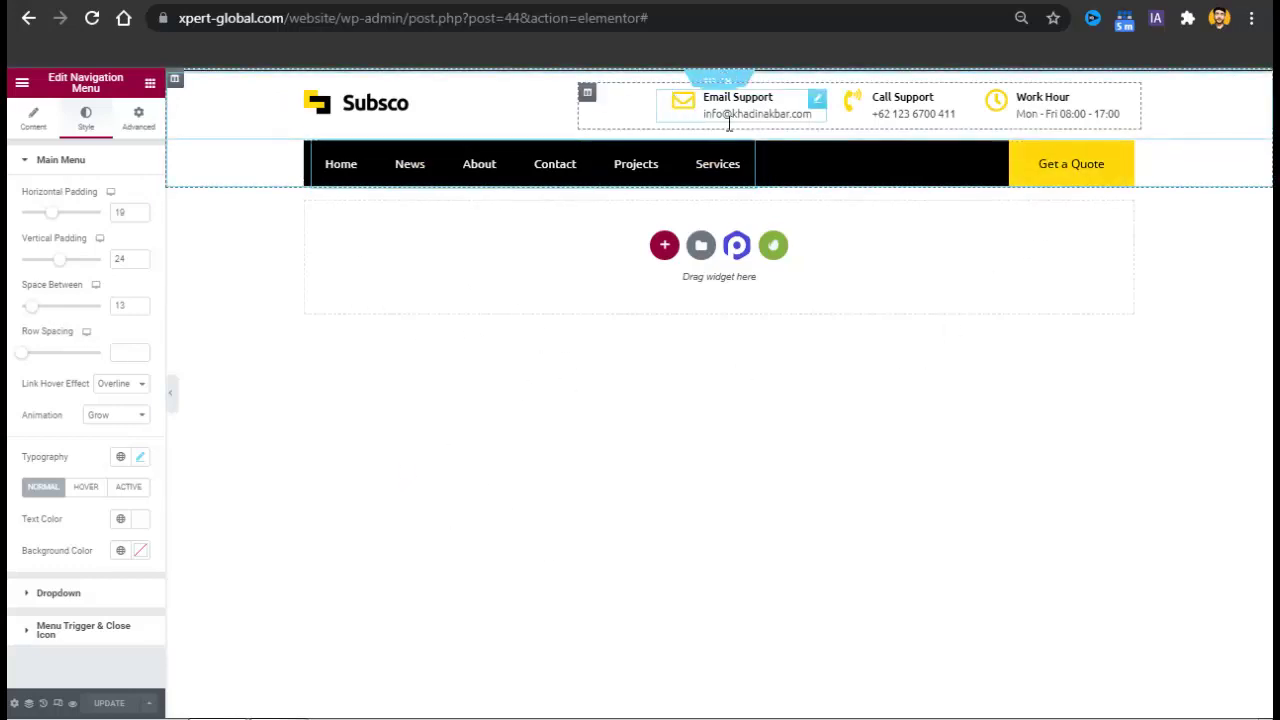
{"action": "left_click", "coordinate": [22, 84]}
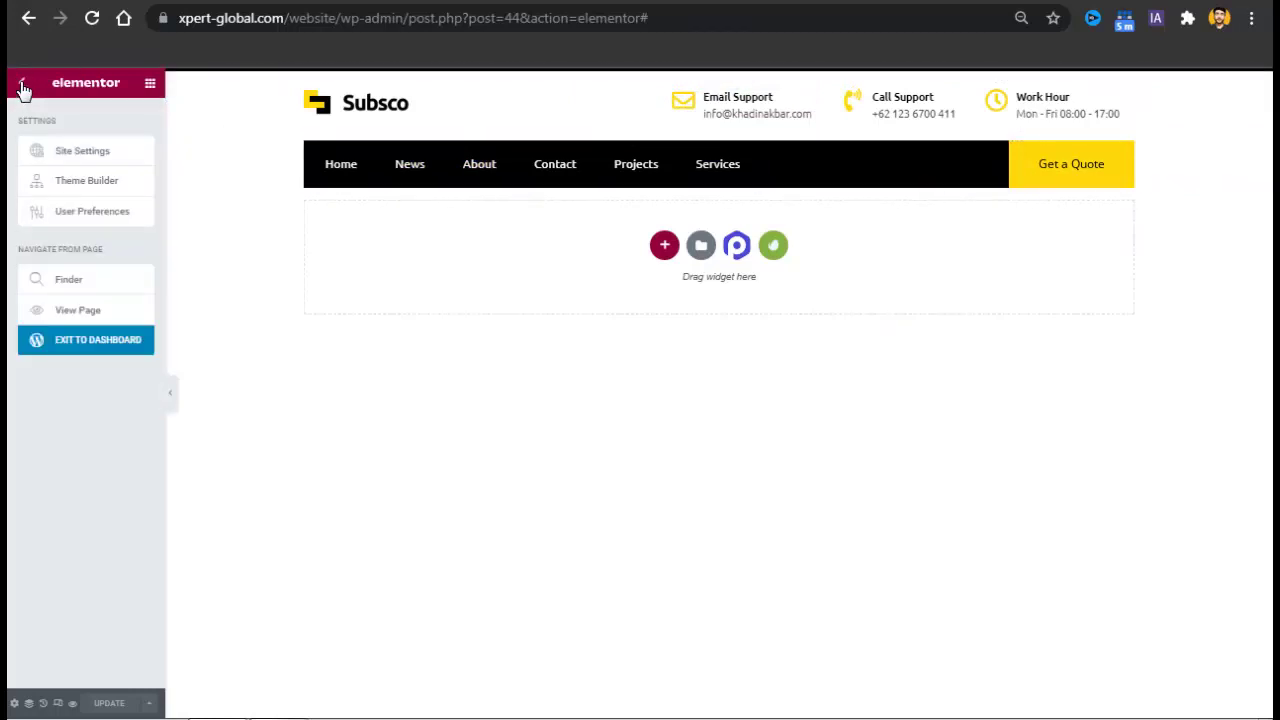
Review Global Colors and Site Identity in Site Settings, leaving the favicon unset.
{"action": "left_click", "coordinate": [22, 86]}
{"action": "left_click", "coordinate": [24, 90]}
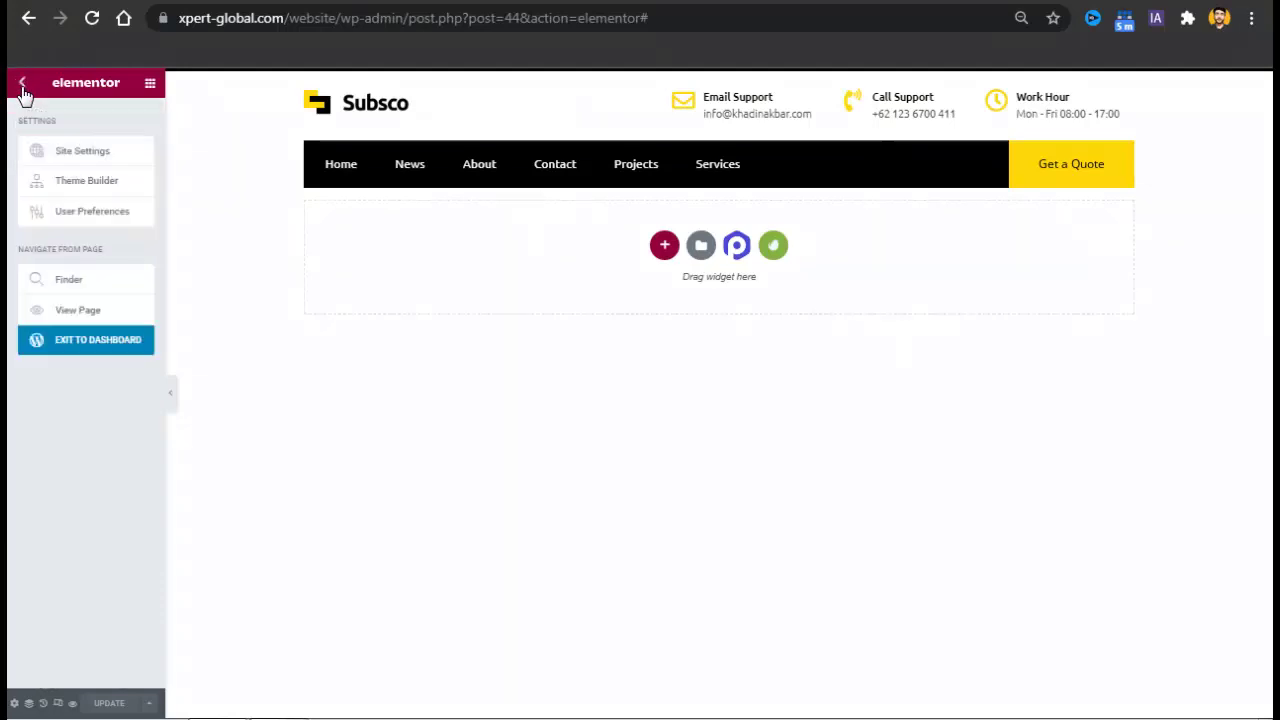
{"action": "left_click", "coordinate": [62, 156]}
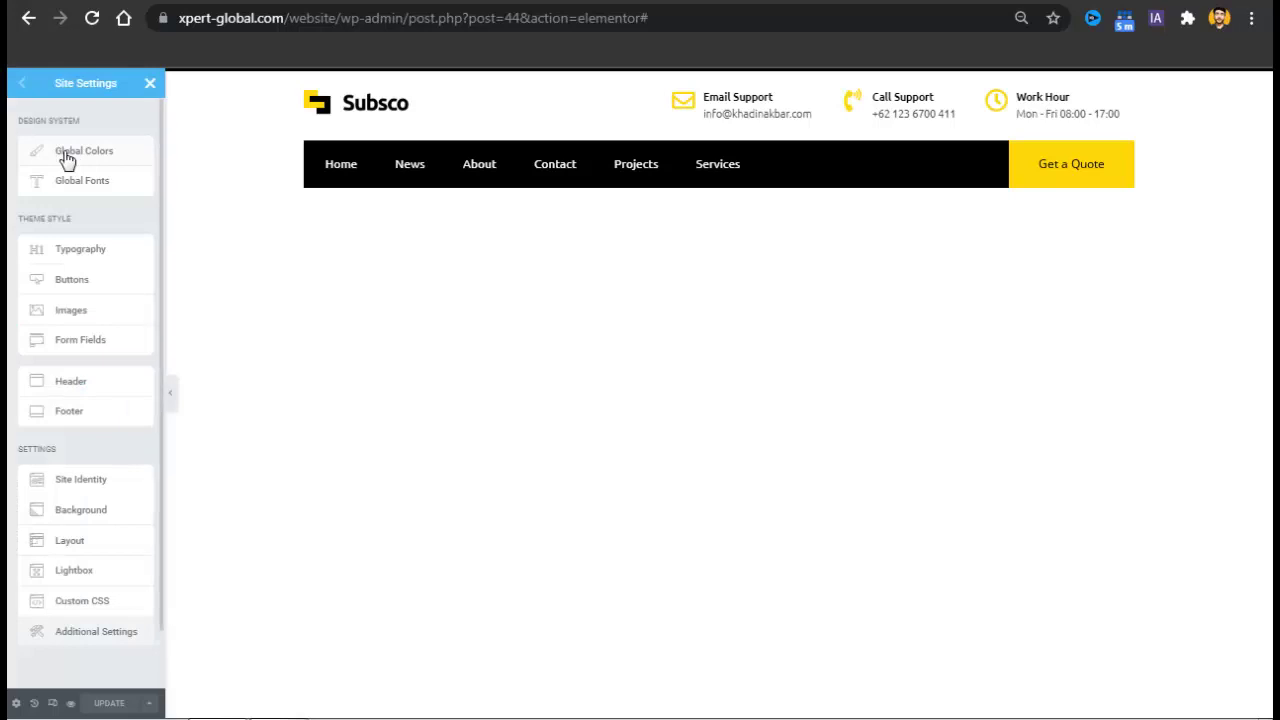
{"action": "left_click", "coordinate": [70, 160]}
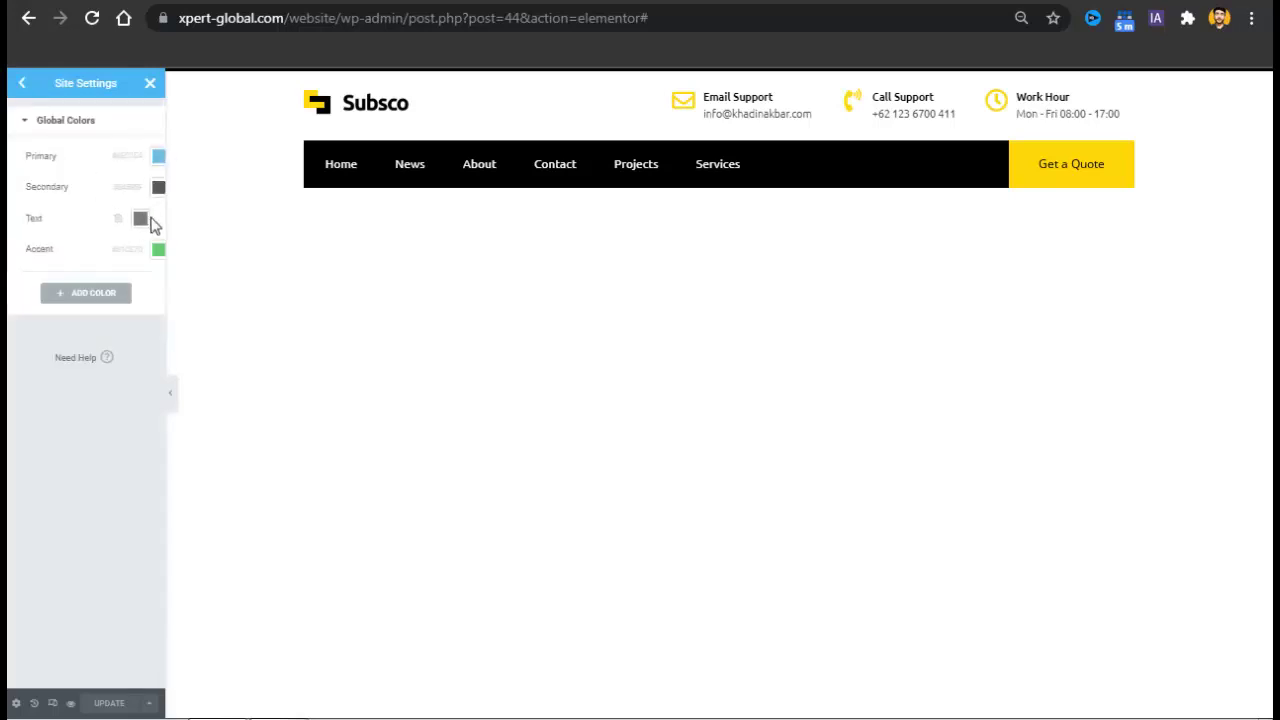
{"action": "left_click", "coordinate": [24, 87]}
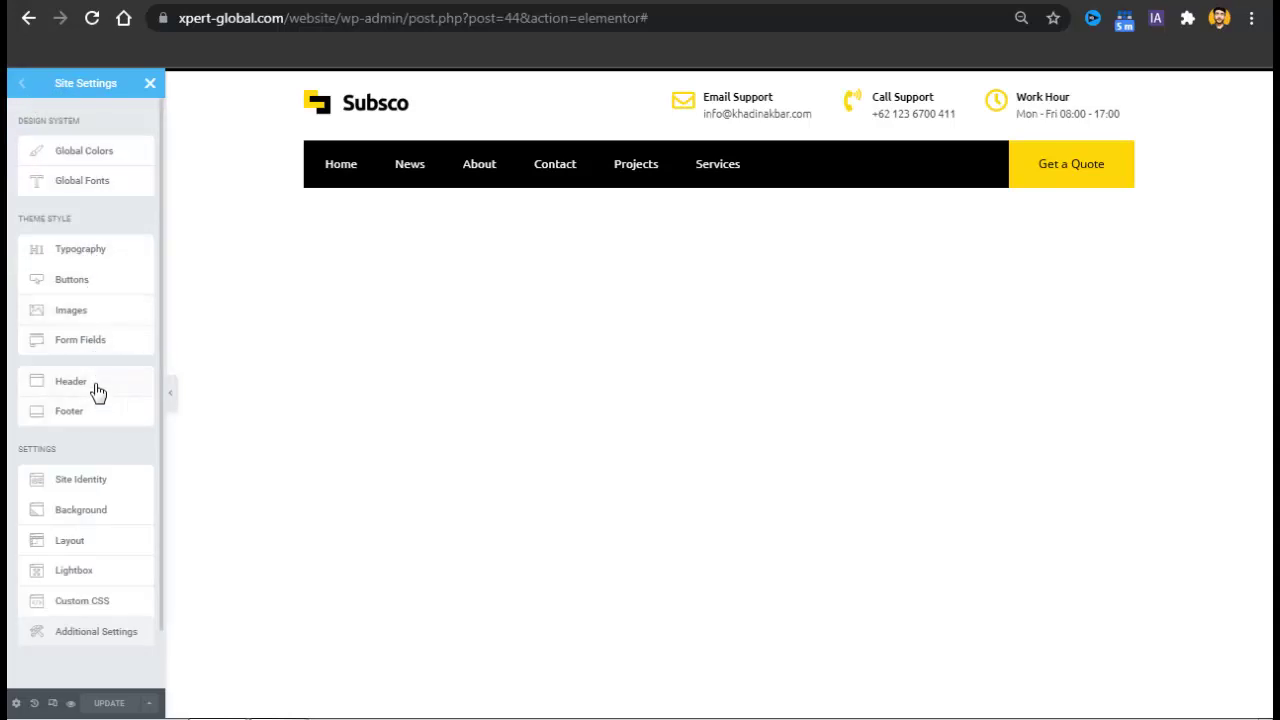
{"action": "left_click", "coordinate": [95, 485]}
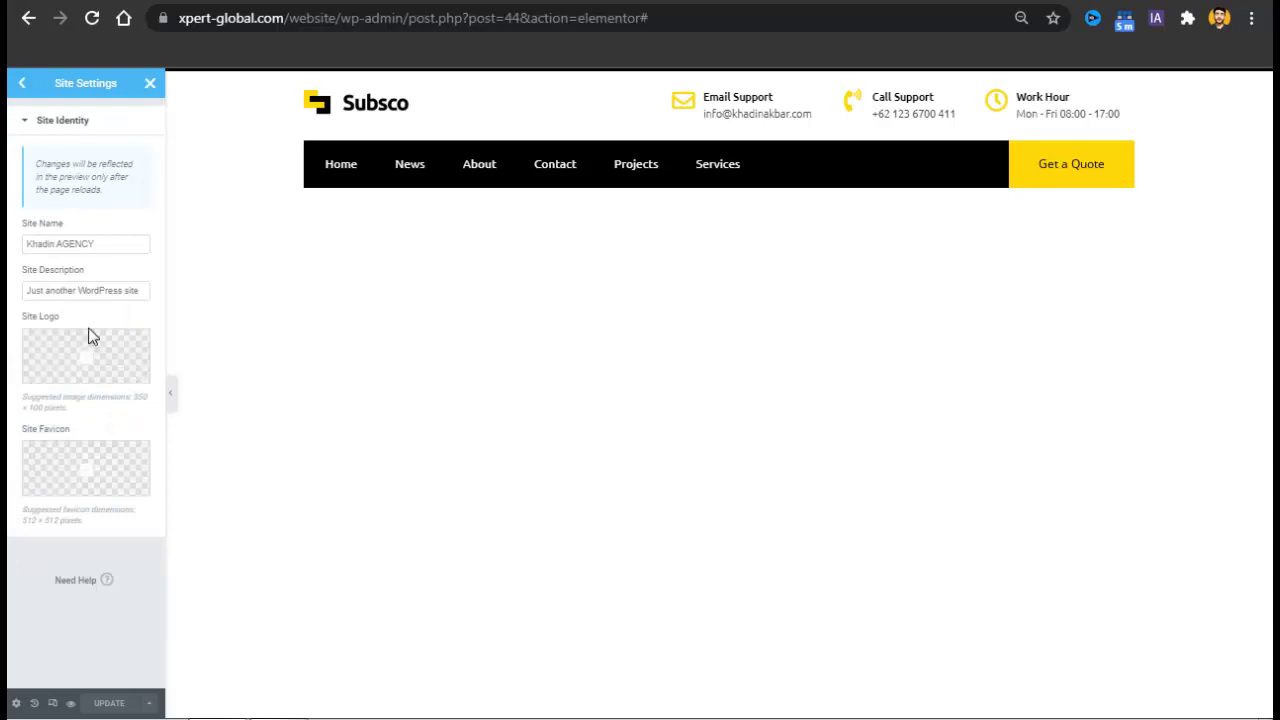
{"action": "mouse_move", "coordinate": [68, 381]}
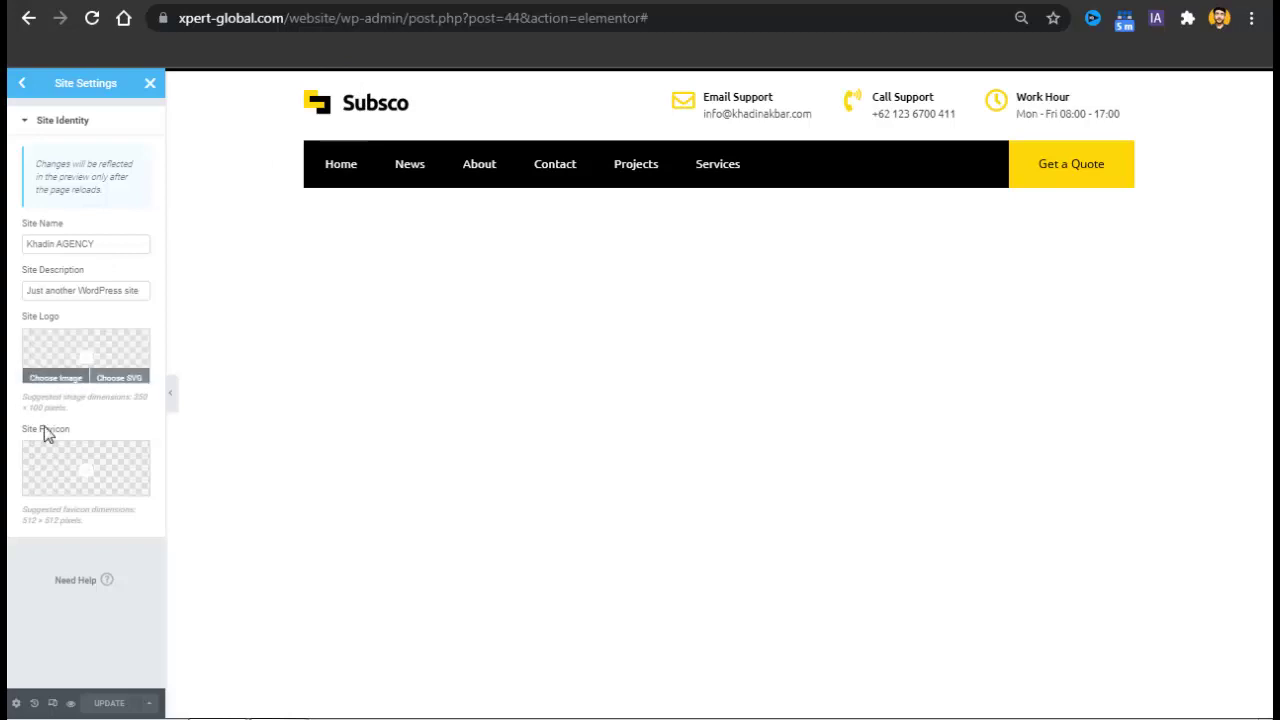
{"action": "mouse_move", "coordinate": [49, 471]}
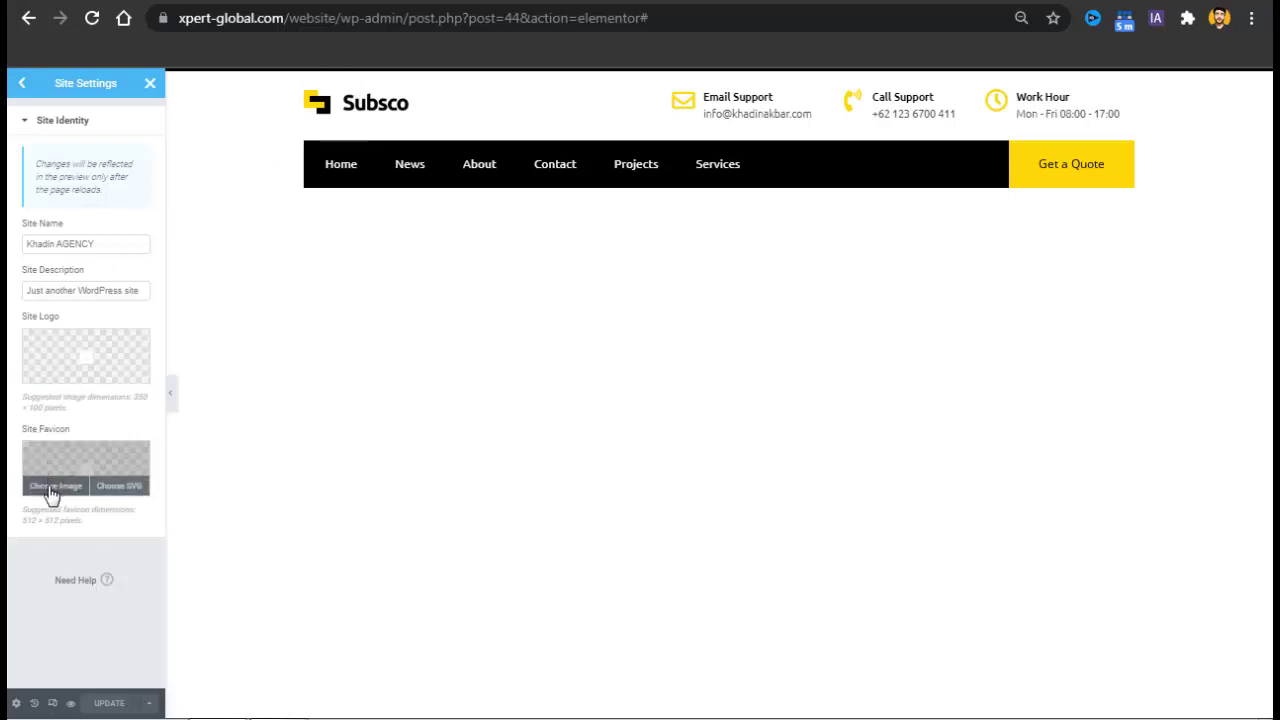
{"action": "left_click", "coordinate": [52, 490]}
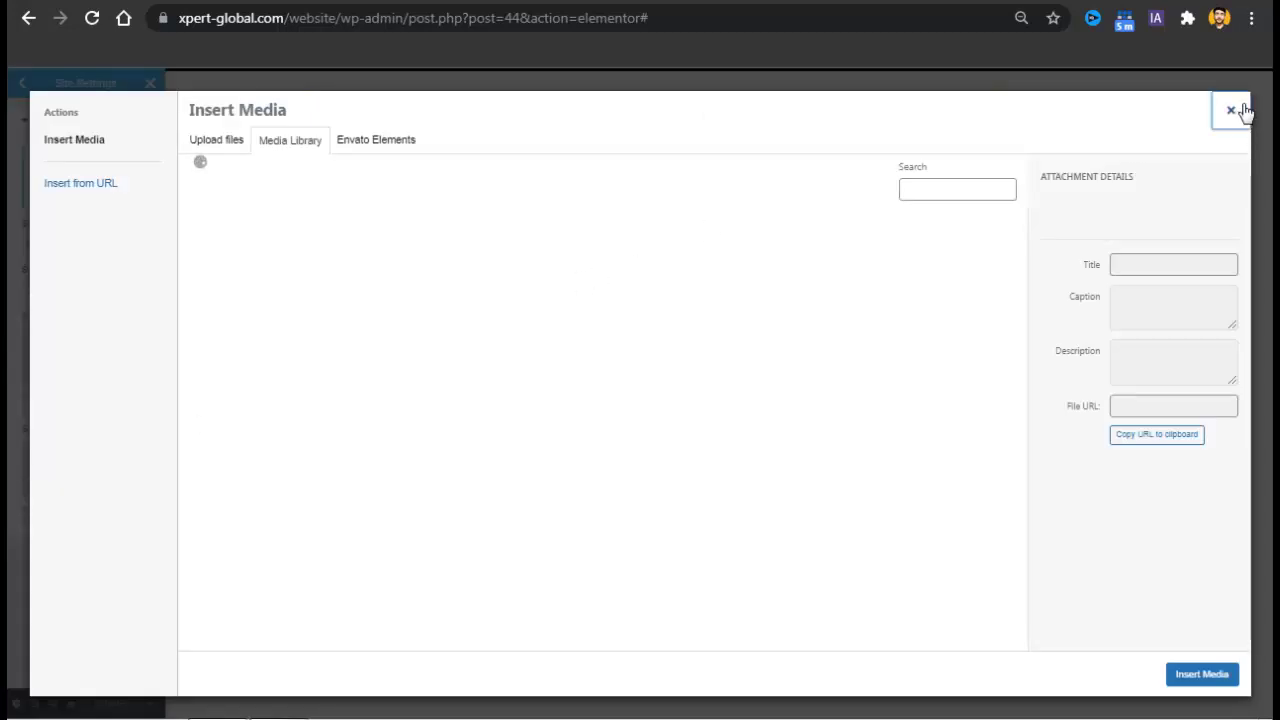
{"action": "left_click", "coordinate": [1238, 110]}
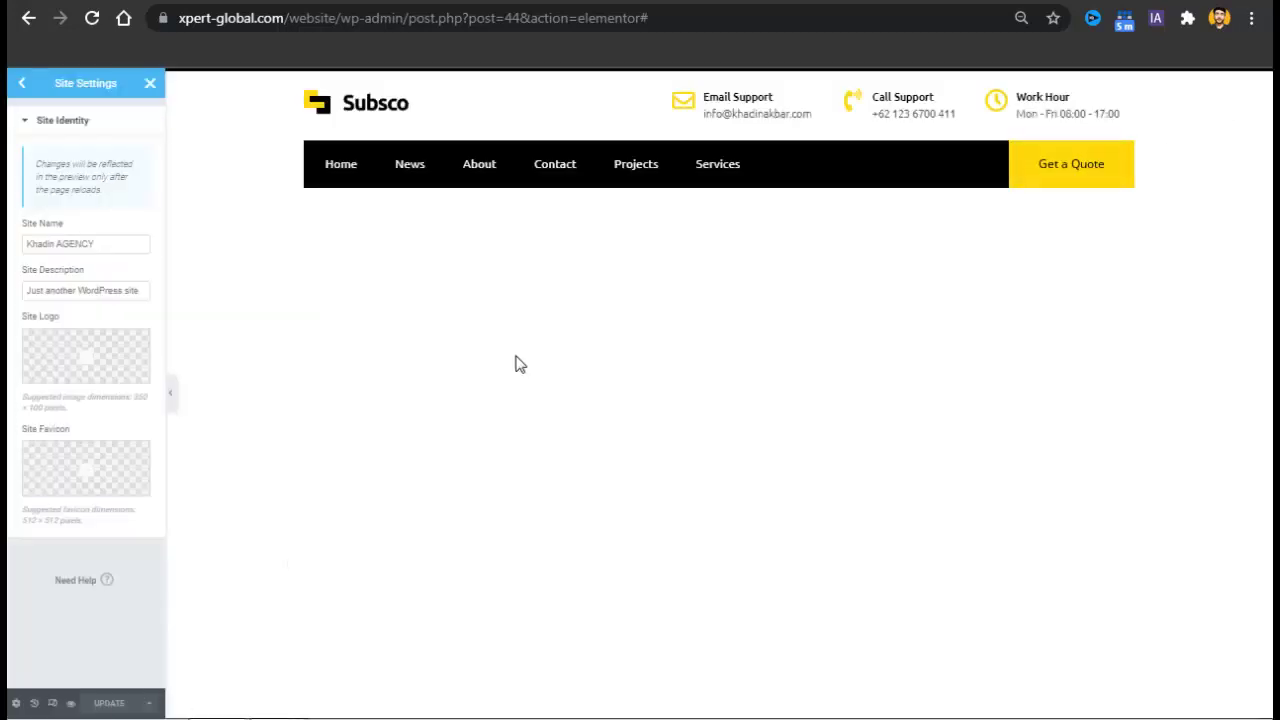
Shorten the browser address to /wp-admin/ to load the admin dashboard.
{"action": "left_click_drag", "start_coordinate": [762, 27], "coordinate": [416, 37]}
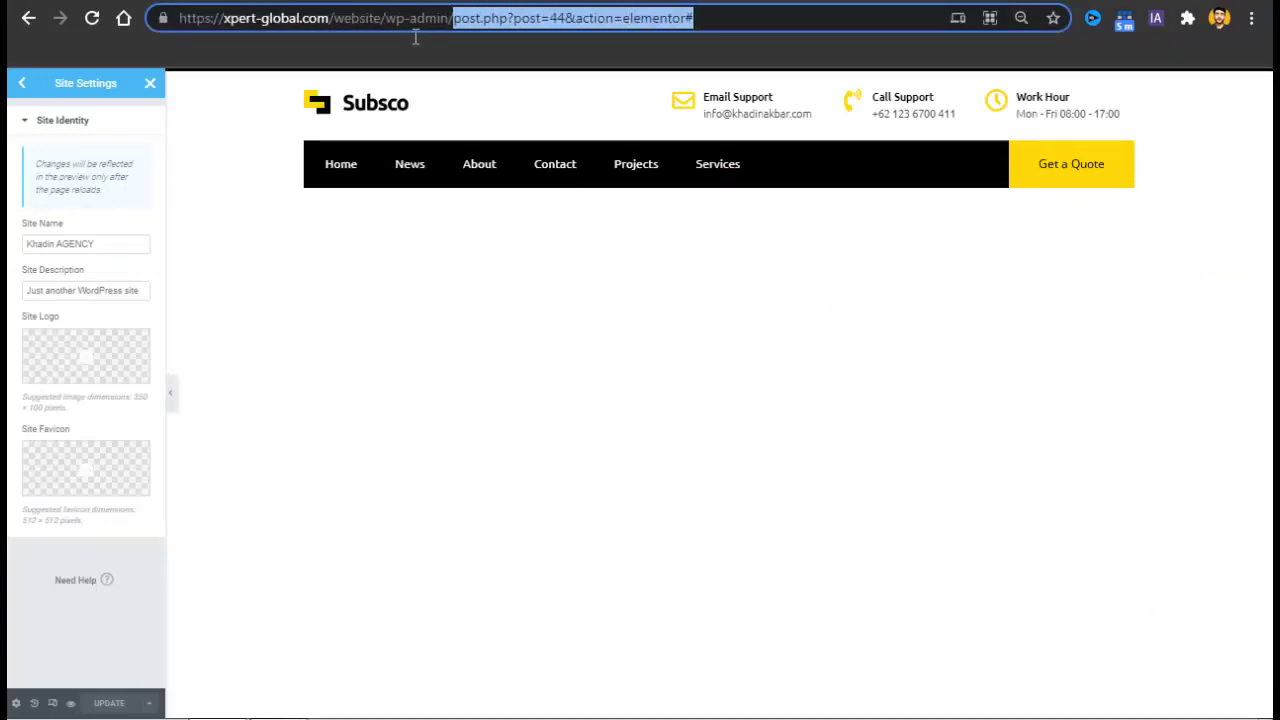
{"action": "key", "text": "BackSpace"}
{"action": "key", "text": "Return"}
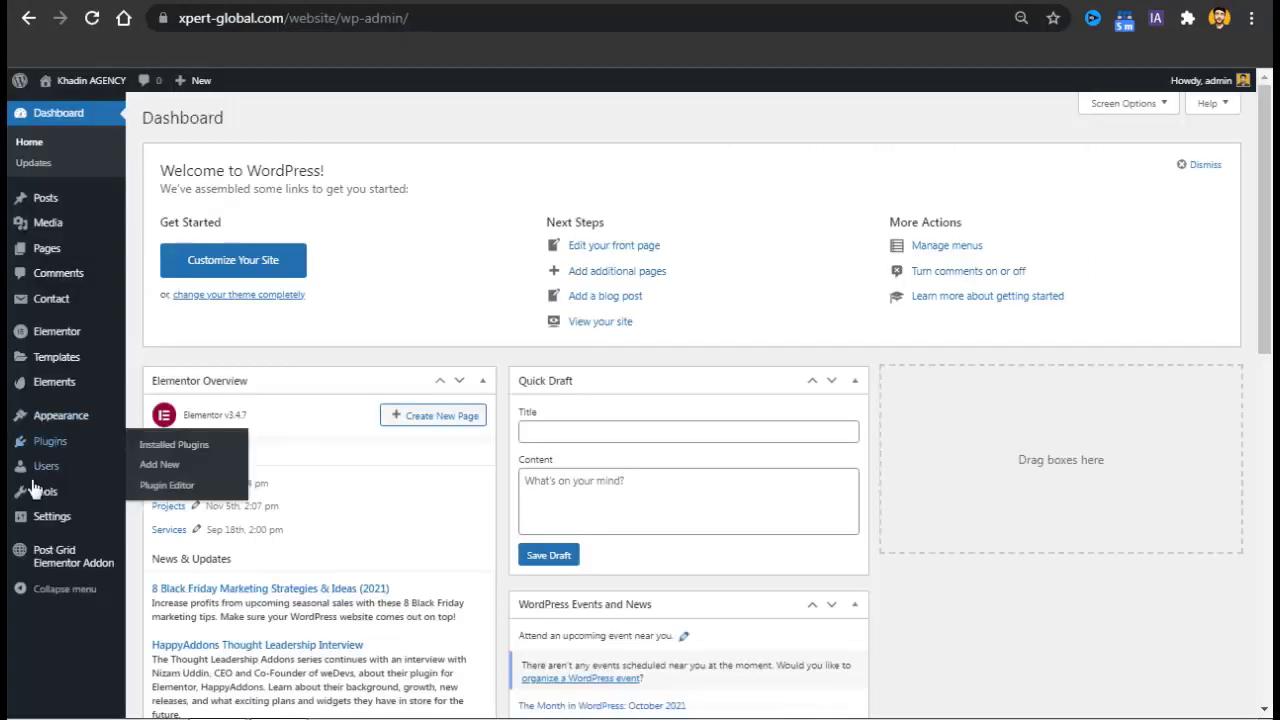
Publish a Header & Footer template titled 'Footer', type Footer, shown on the Entire Website.
{"action": "mouse_move", "coordinate": [95, 420]}
{"action": "left_click", "coordinate": [196, 486]}
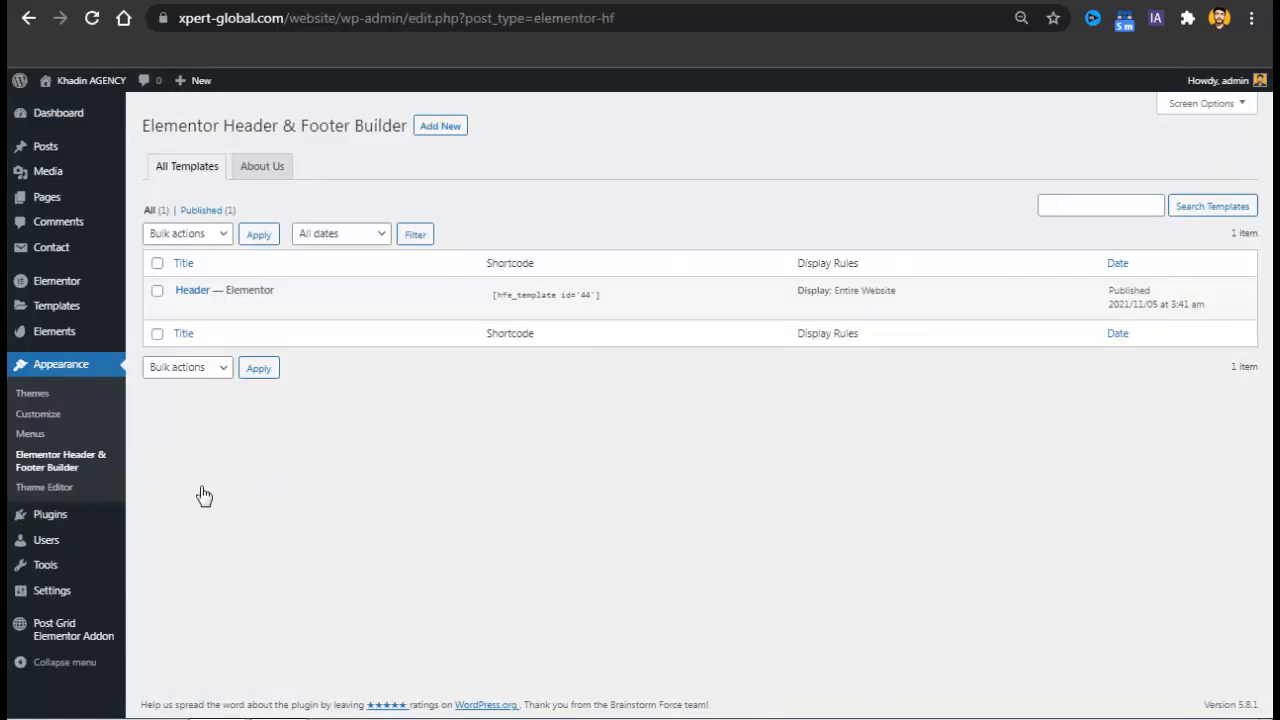
{"action": "left_click", "coordinate": [436, 129]}
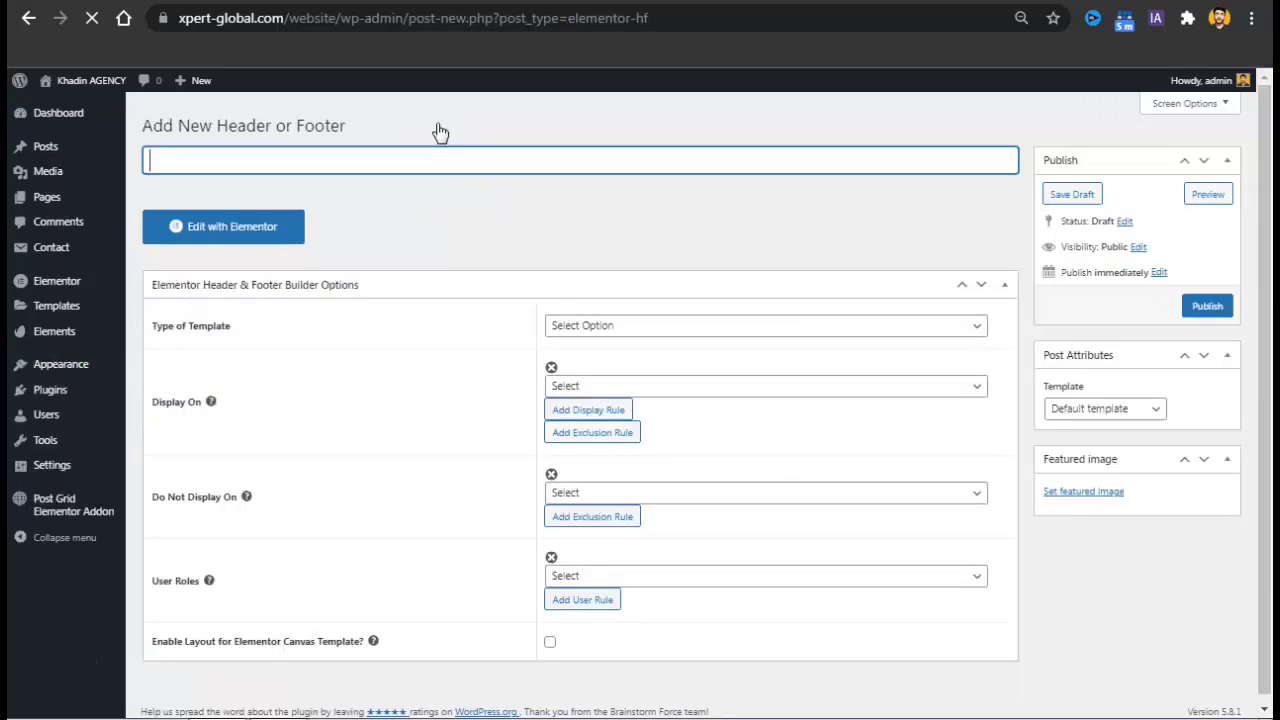
{"action": "type", "text": "F"}
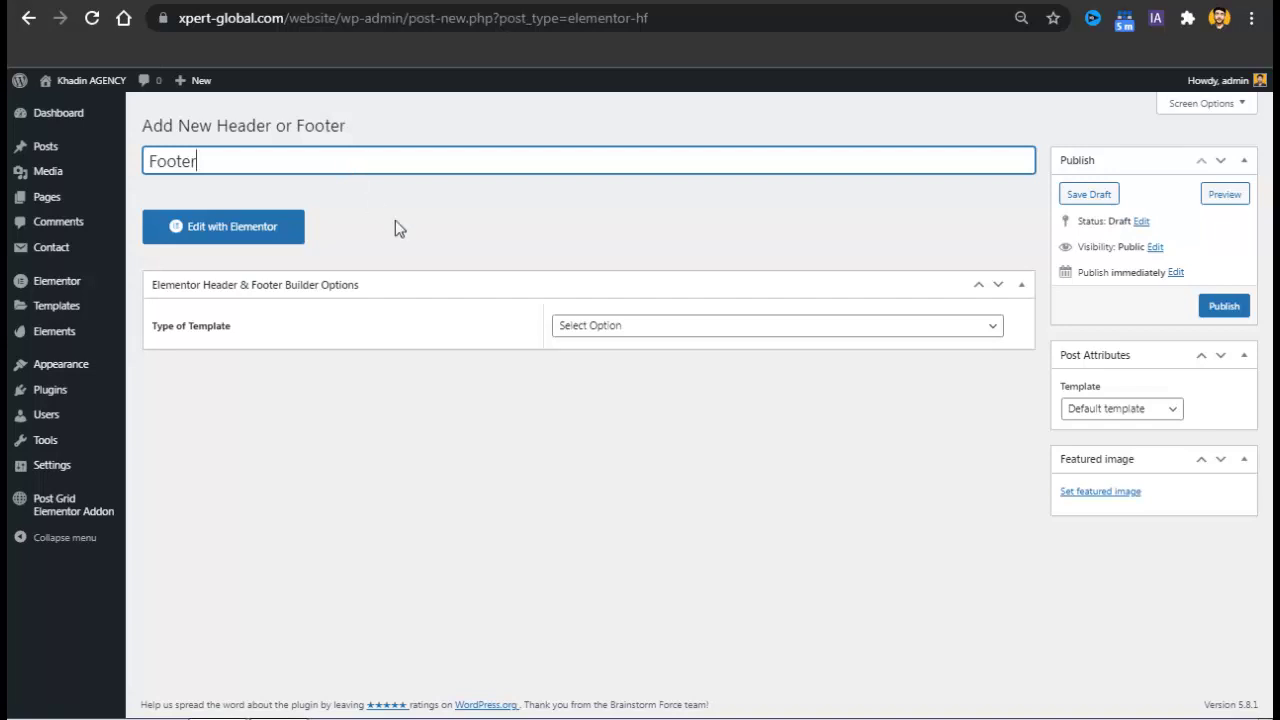
{"action": "type", "text": "ooter"}
{"action": "left_click", "coordinate": [607, 328]}
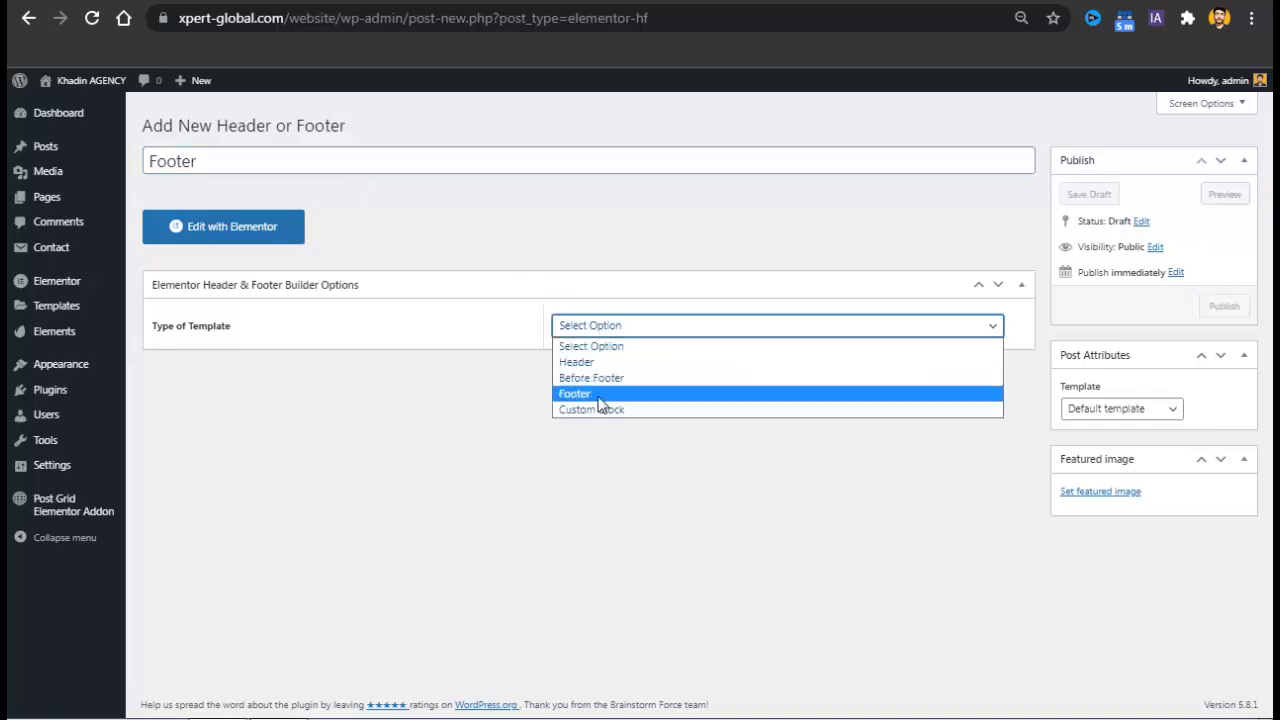
{"action": "left_click", "coordinate": [598, 396]}
{"action": "left_click", "coordinate": [617, 382]}
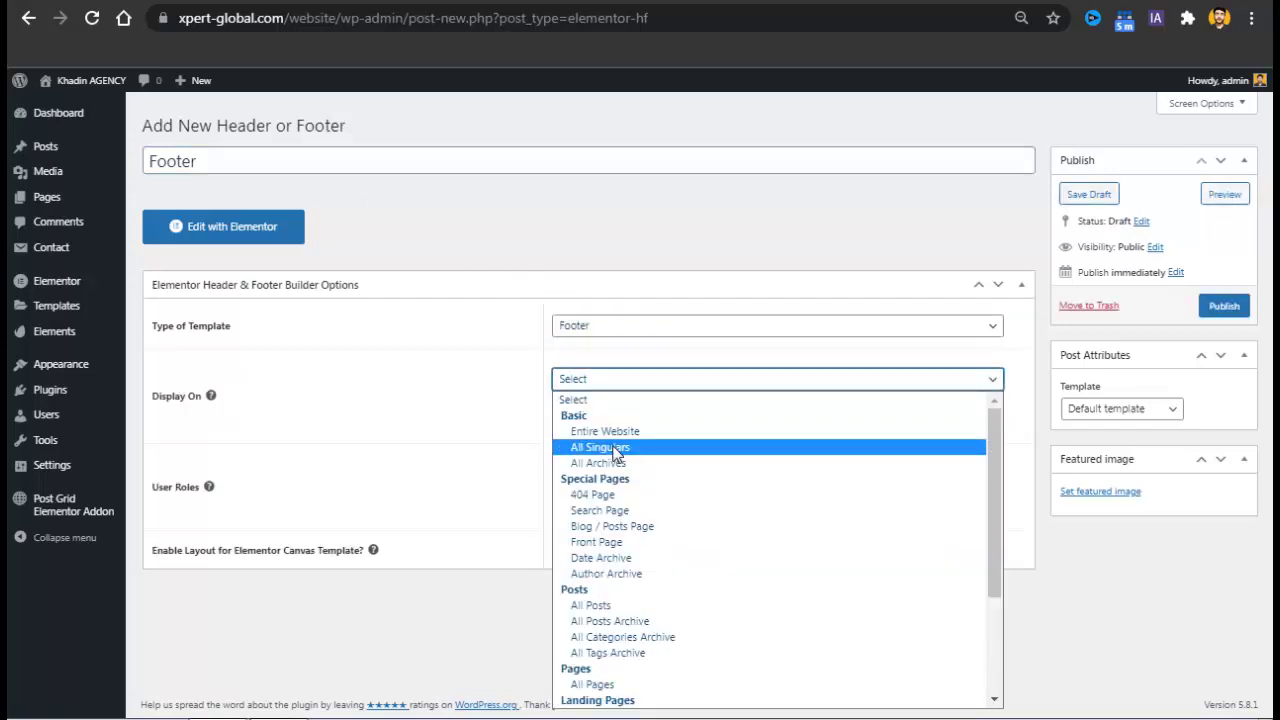
{"action": "left_click", "coordinate": [620, 431]}
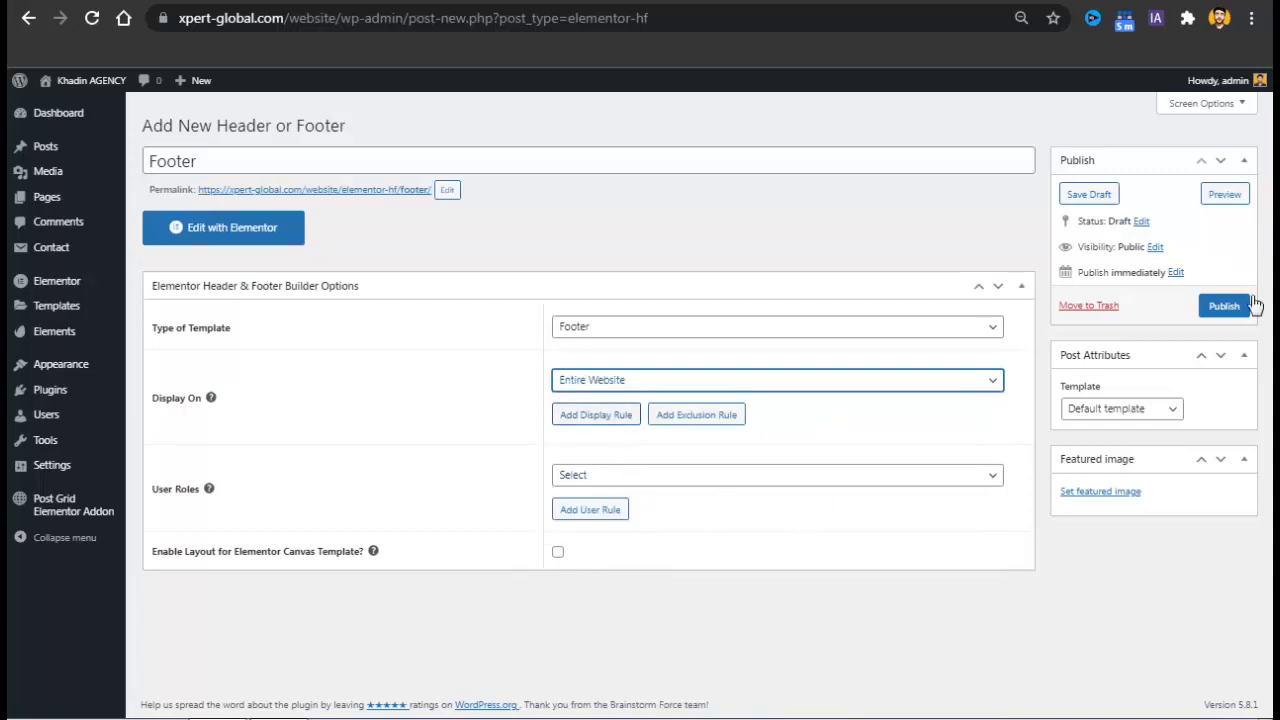
{"action": "left_click", "coordinate": [1236, 310]}
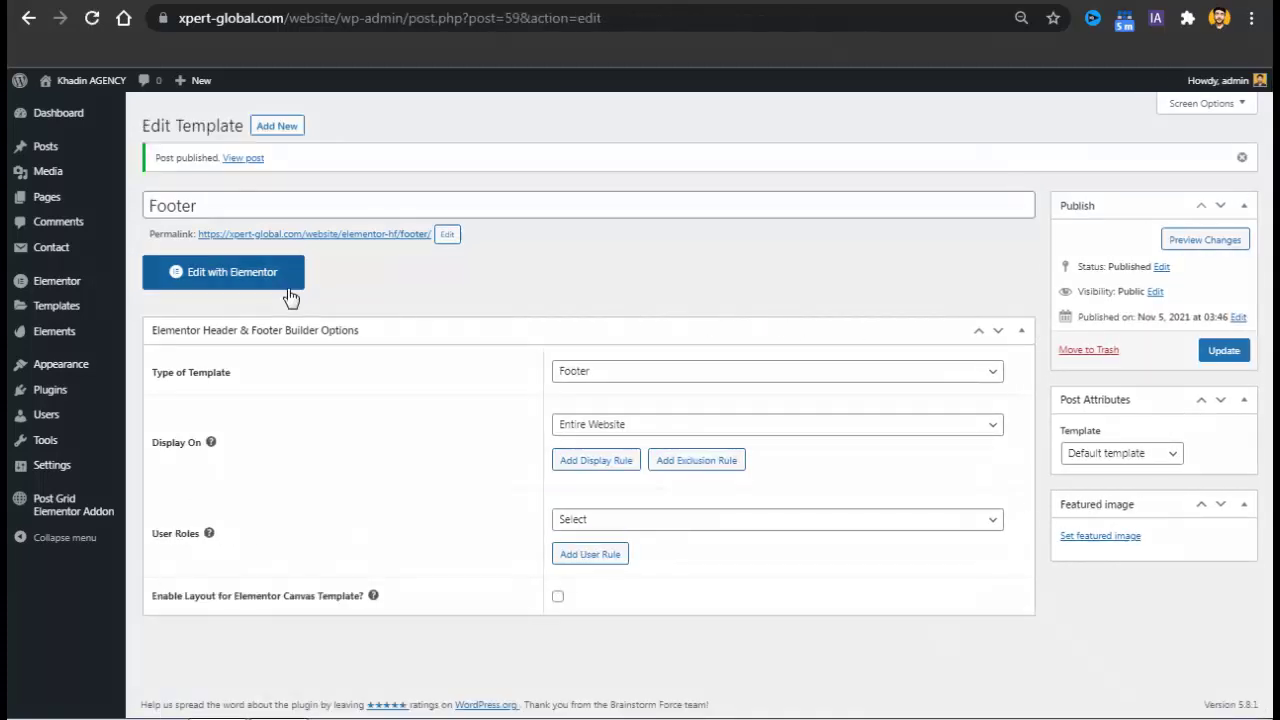
Open the Footer in Elementor and insert the Subsco kit's Pre Footer template.
{"action": "left_click", "coordinate": [288, 294]}
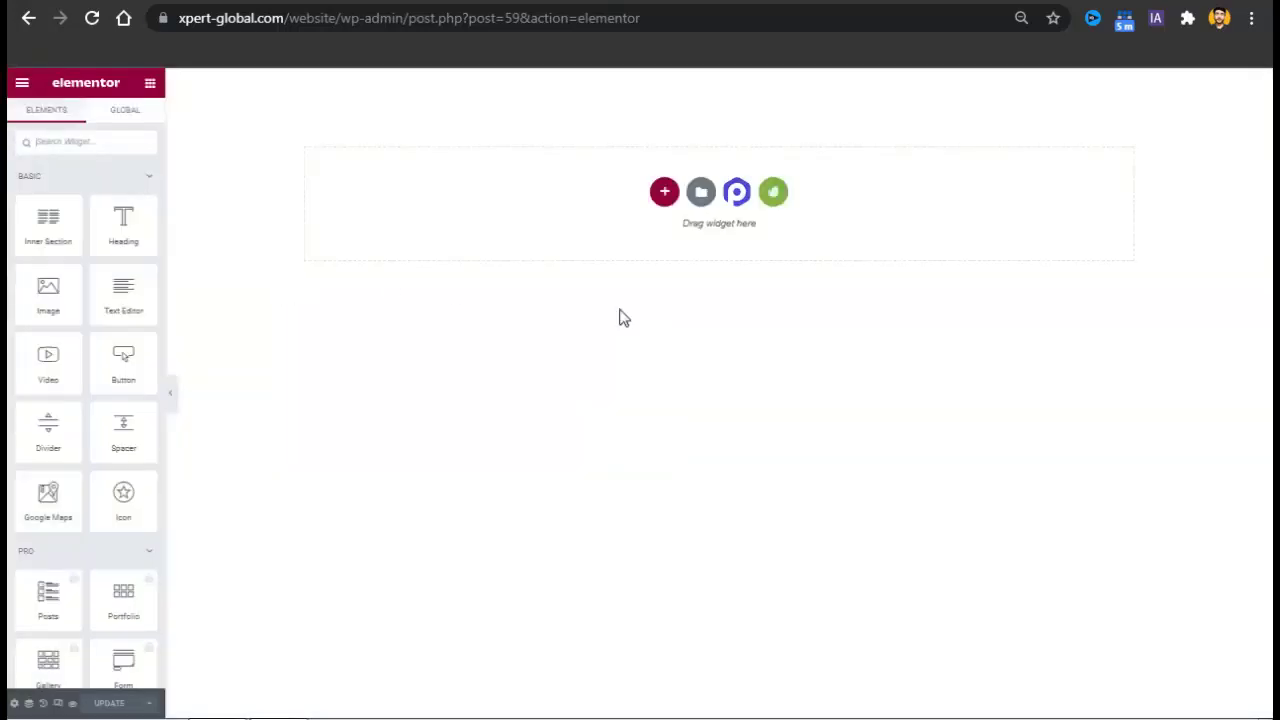
{"action": "left_click", "coordinate": [774, 195]}
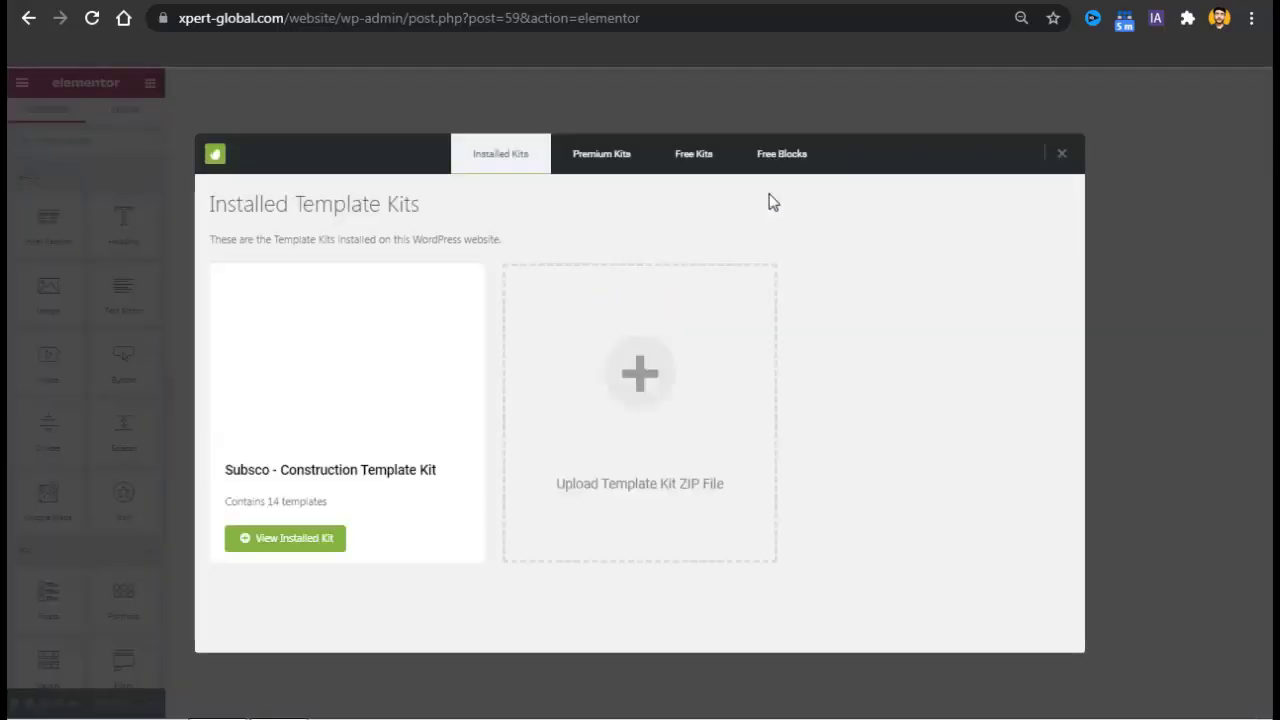
{"action": "left_click", "coordinate": [277, 543]}
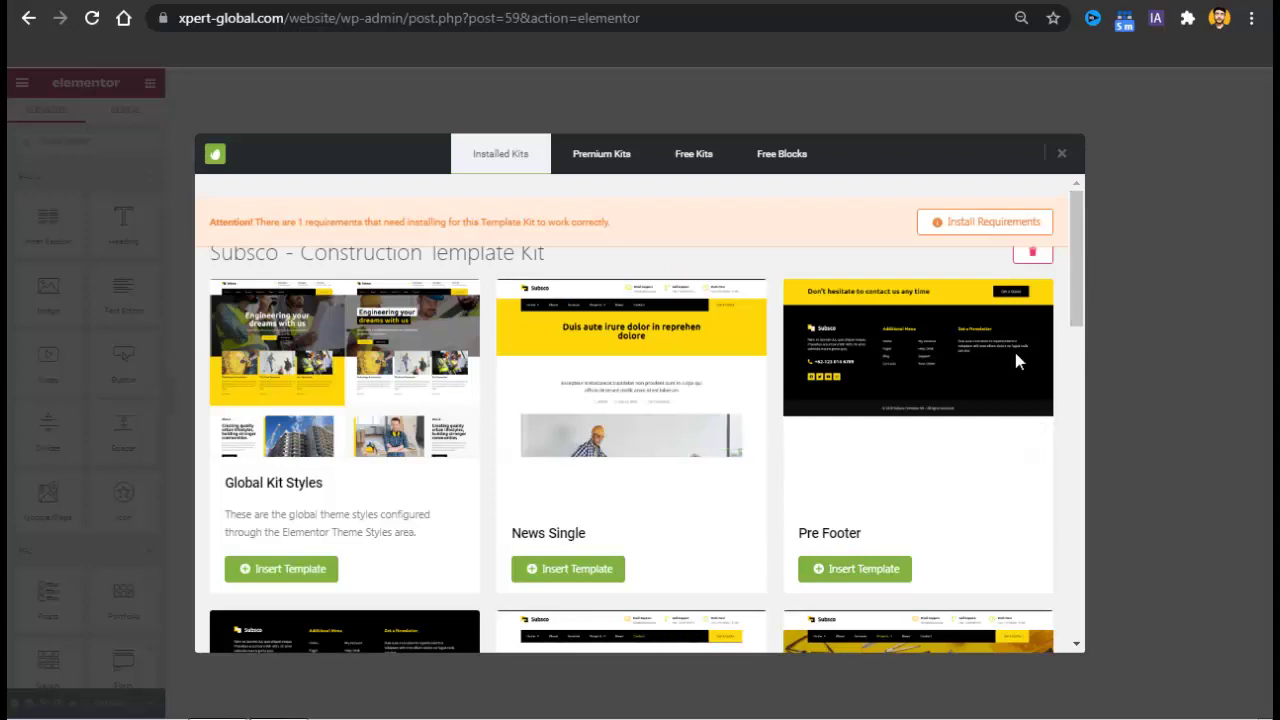
{"action": "left_click", "coordinate": [856, 580]}
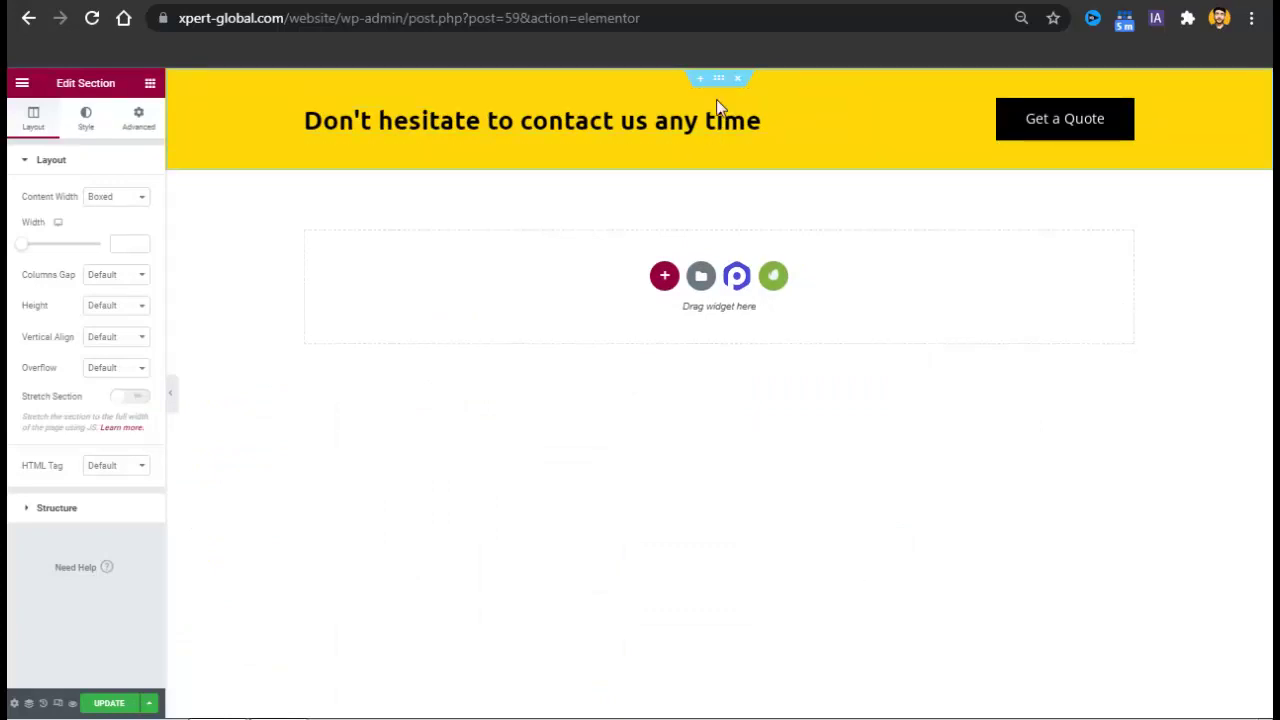
Insert the Subsco kit's Footer template below the yellow Pre Footer banner.
{"action": "left_click", "coordinate": [773, 279]}
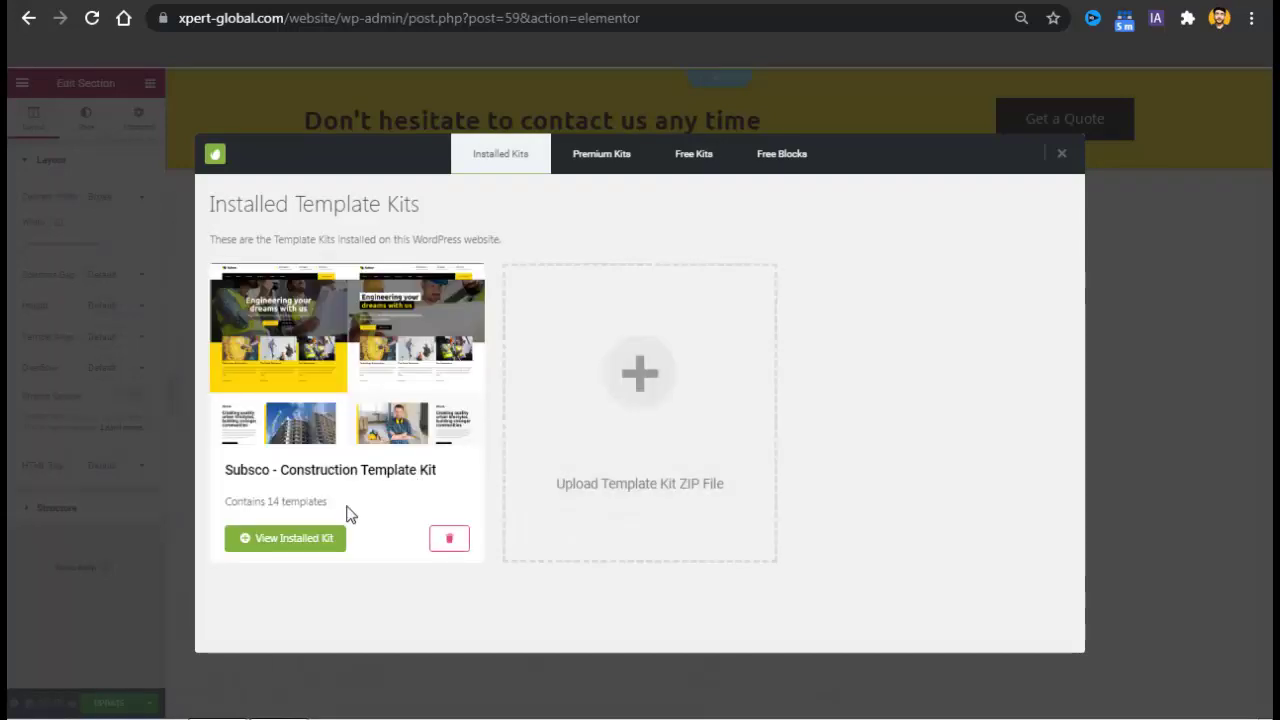
{"action": "left_click", "coordinate": [288, 540]}
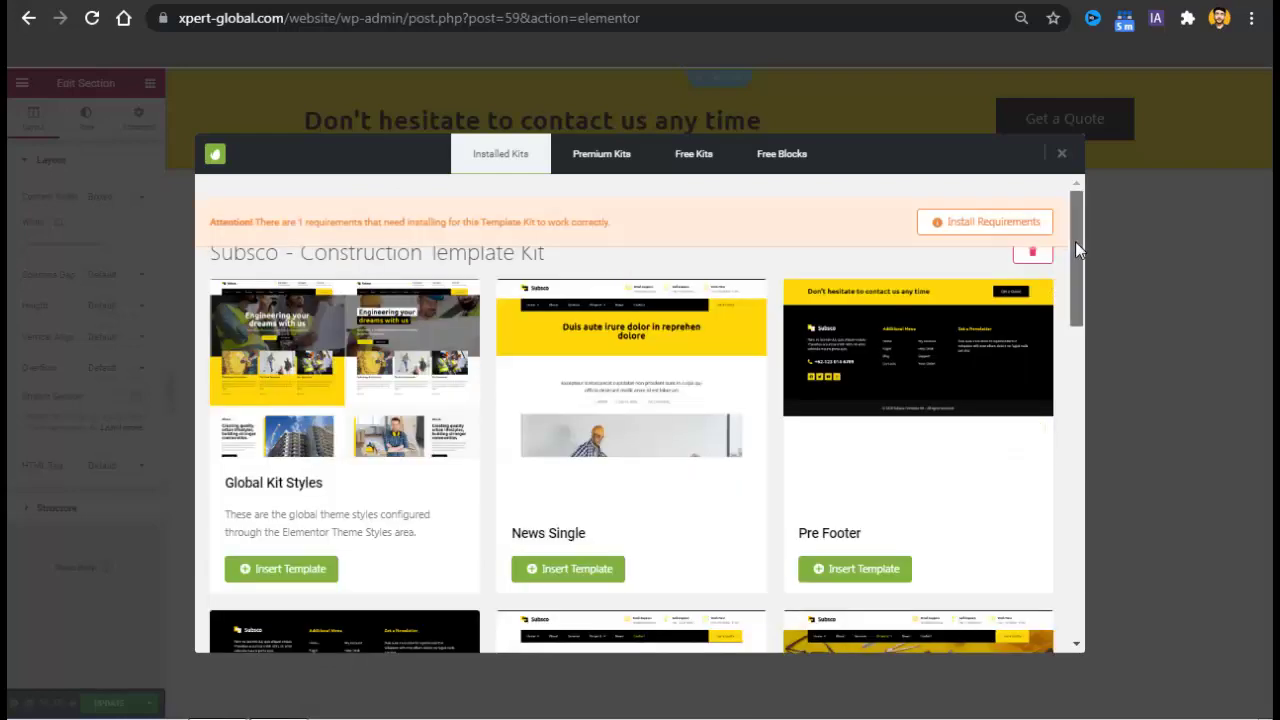
{"action": "left_click_drag", "start_coordinate": [1075, 241], "coordinate": [1075, 352]}
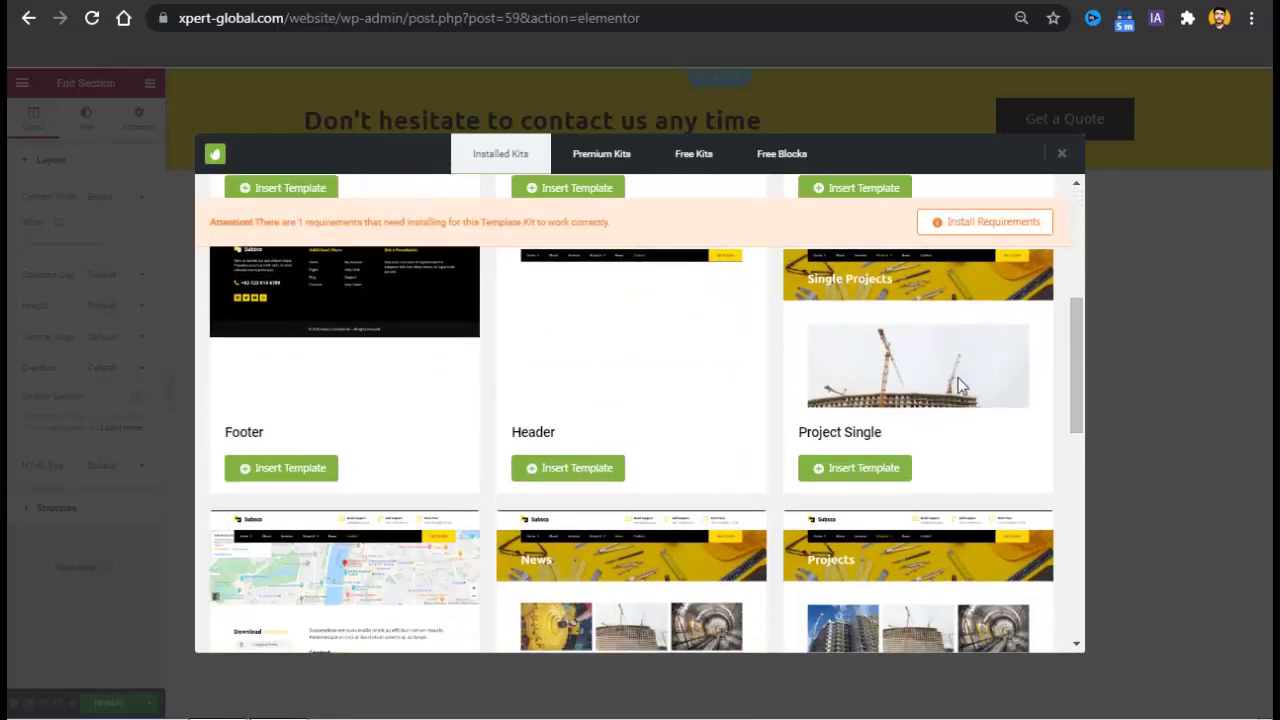
{"action": "left_click", "coordinate": [285, 486]}
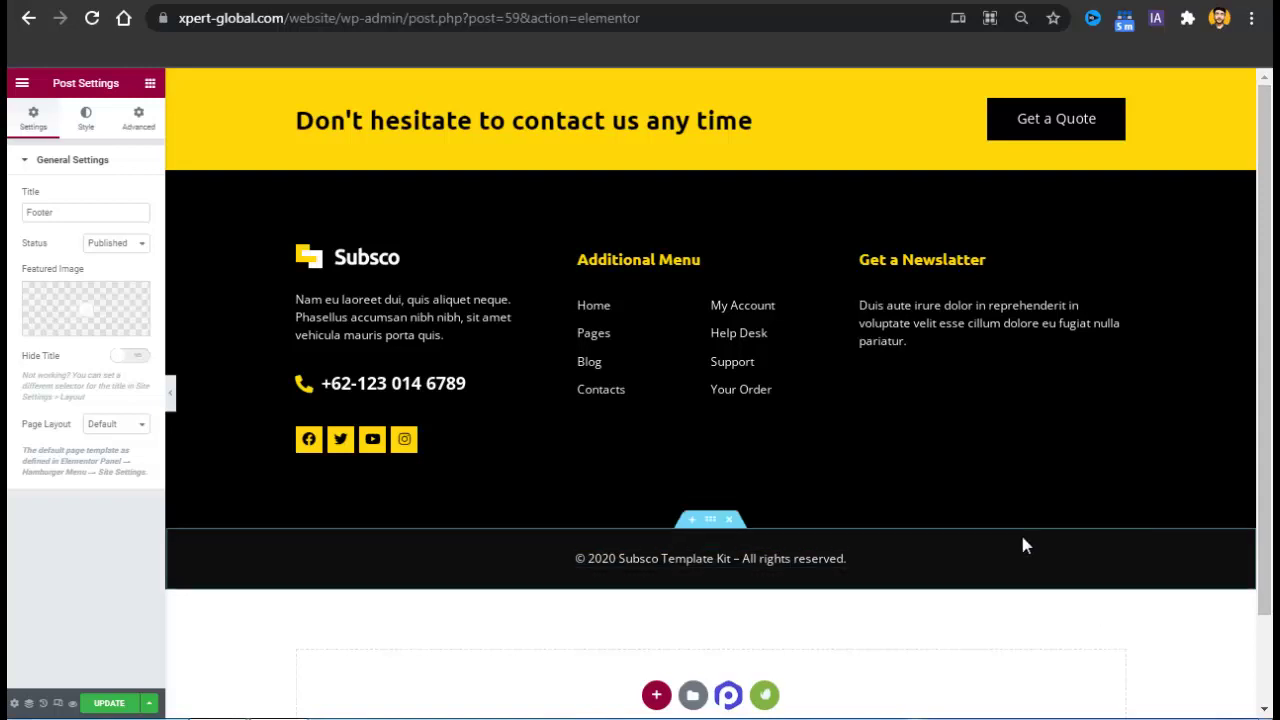
Update the footer, trial red and cyan banner backgrounds, keep yellow #FFCA01, then edit Get a Quote.
{"action": "left_click", "coordinate": [126, 710]}
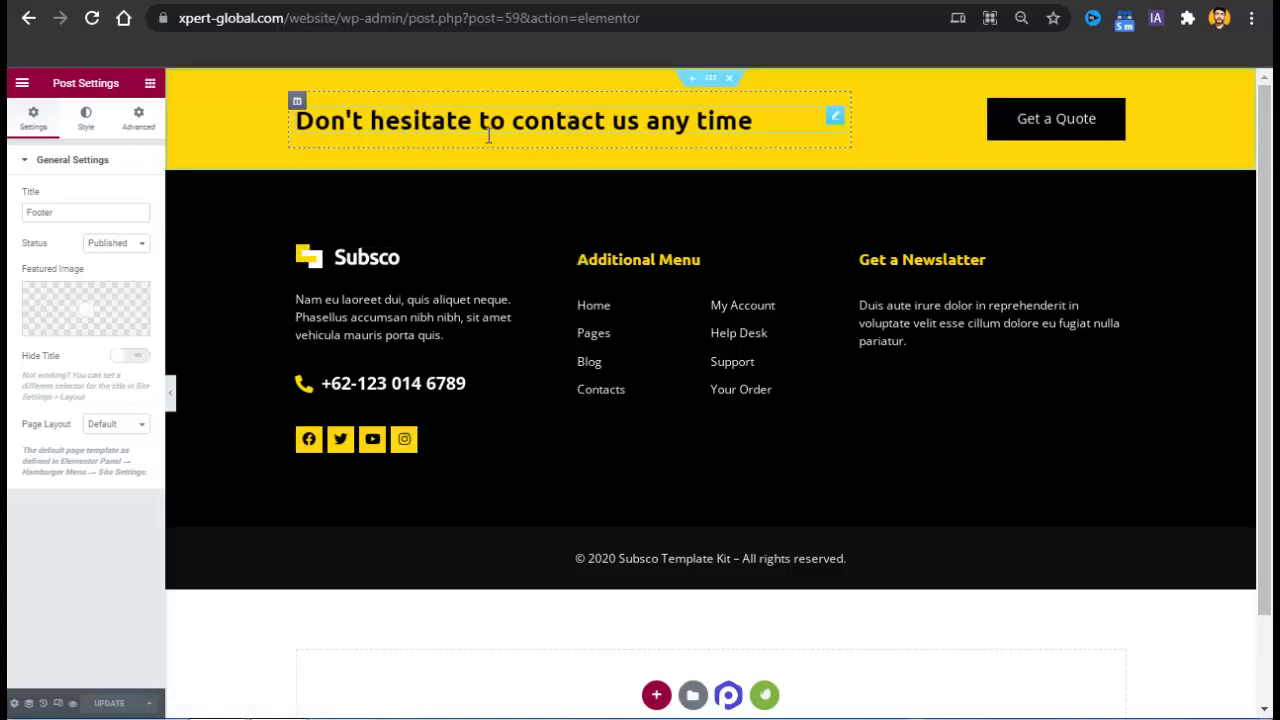
{"action": "right_click", "coordinate": [257, 117]}
{"action": "left_click", "coordinate": [288, 132]}
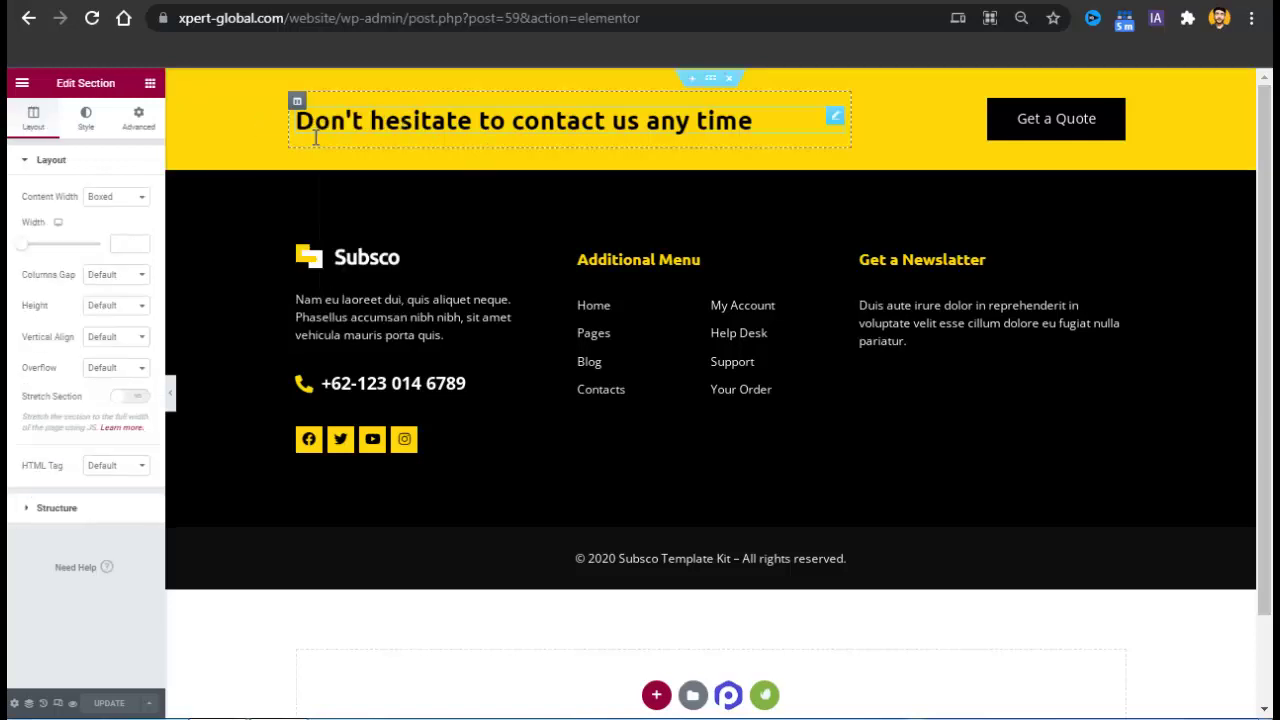
{"action": "left_click", "coordinate": [86, 124]}
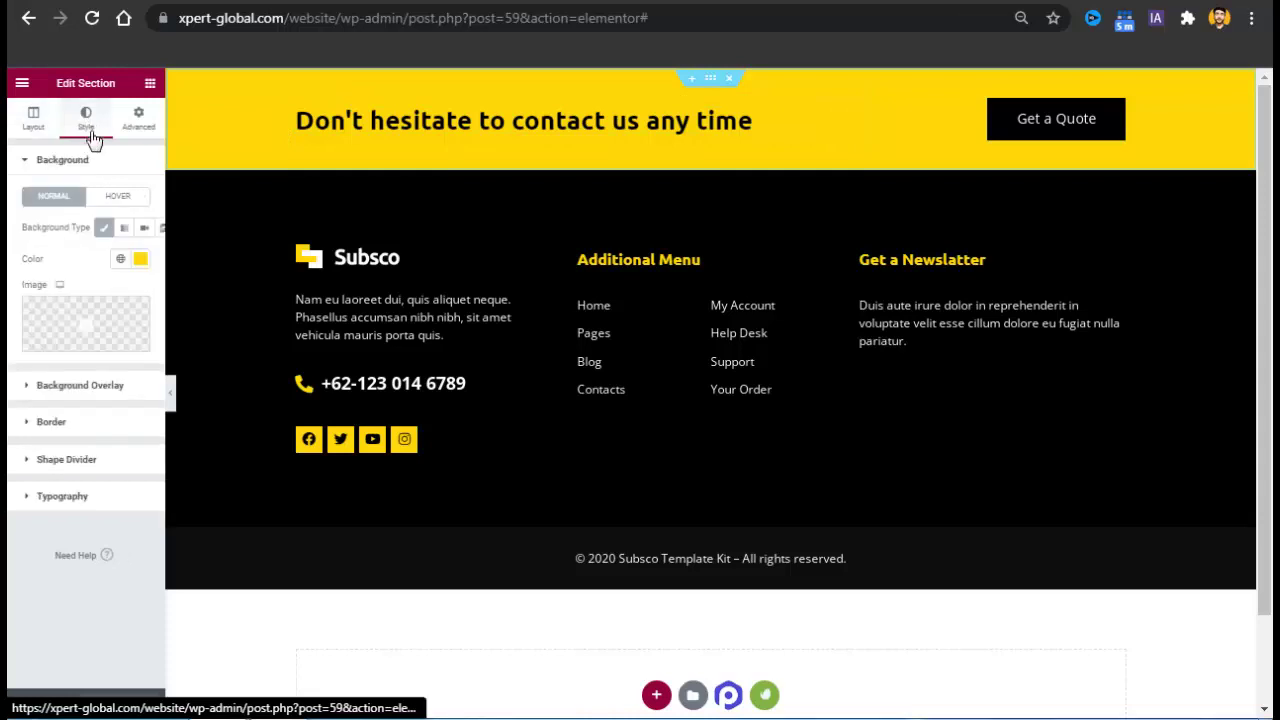
{"action": "left_click", "coordinate": [141, 260]}
{"action": "left_click_drag", "start_coordinate": [157, 320], "coordinate": [232, 316]}
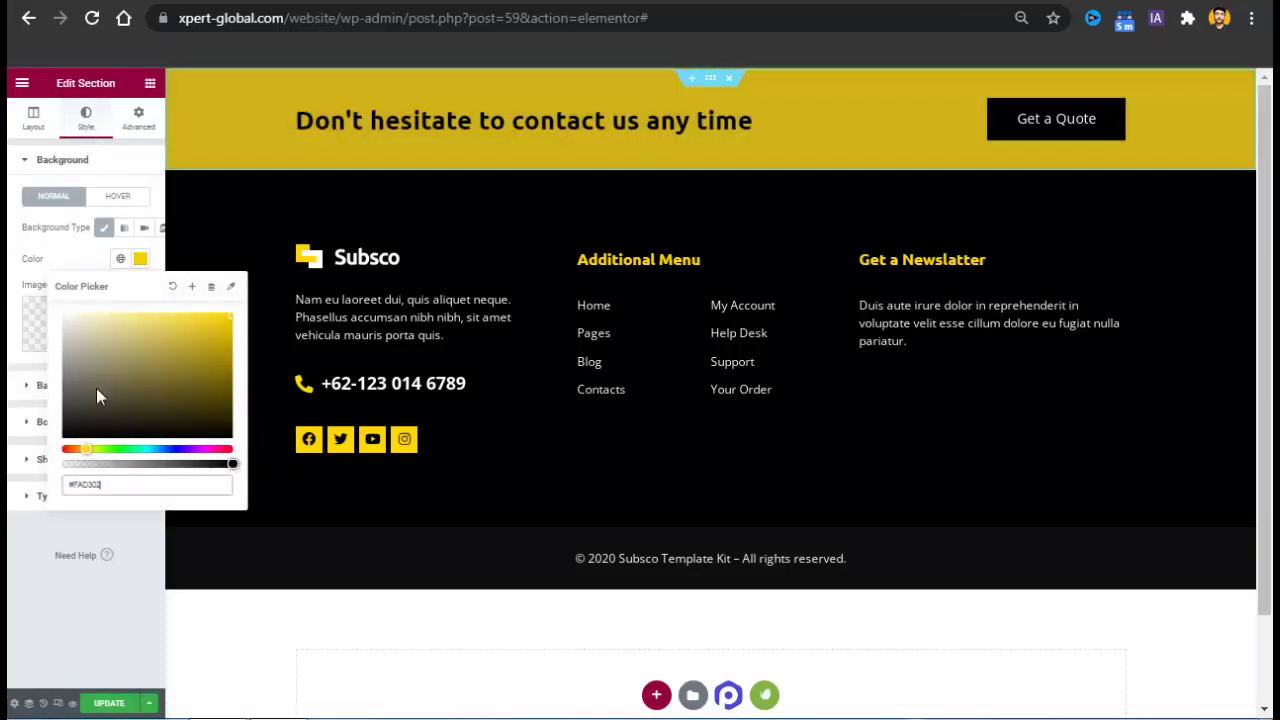
{"action": "left_click_drag", "start_coordinate": [80, 451], "coordinate": [57, 457]}
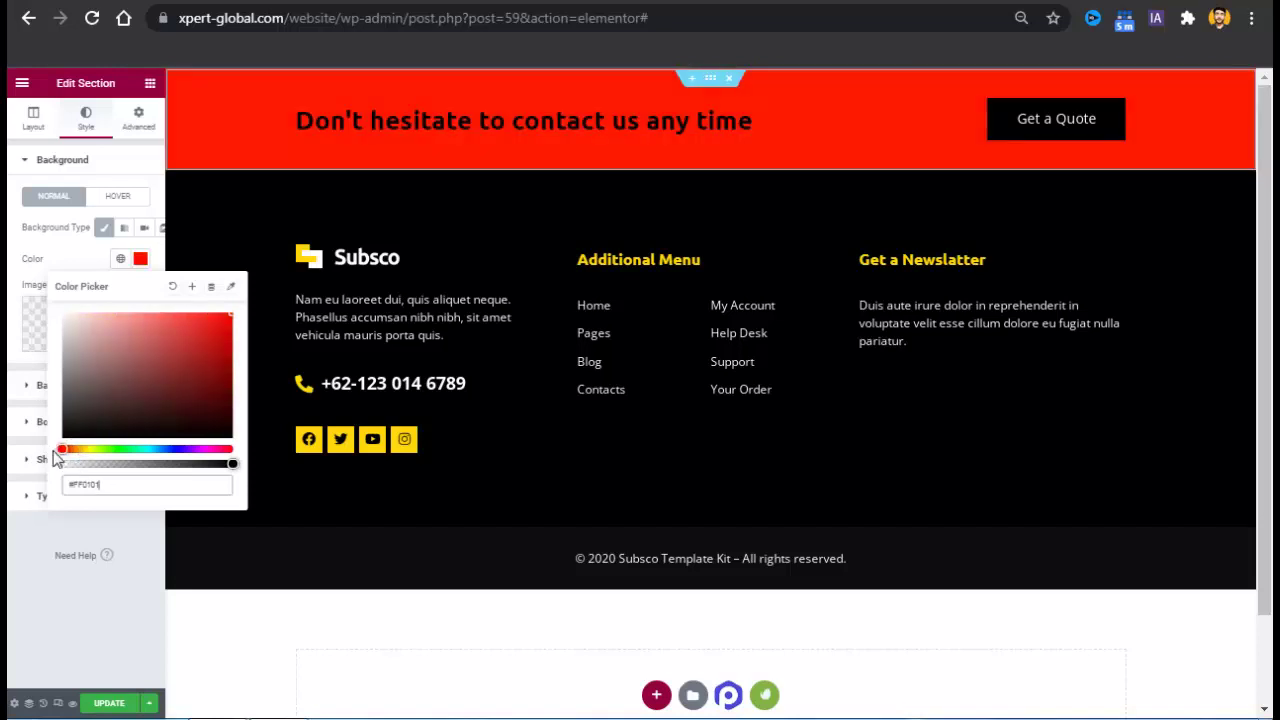
{"action": "left_click_drag", "start_coordinate": [177, 457], "coordinate": [85, 452]}
{"action": "left_click", "coordinate": [70, 452]}
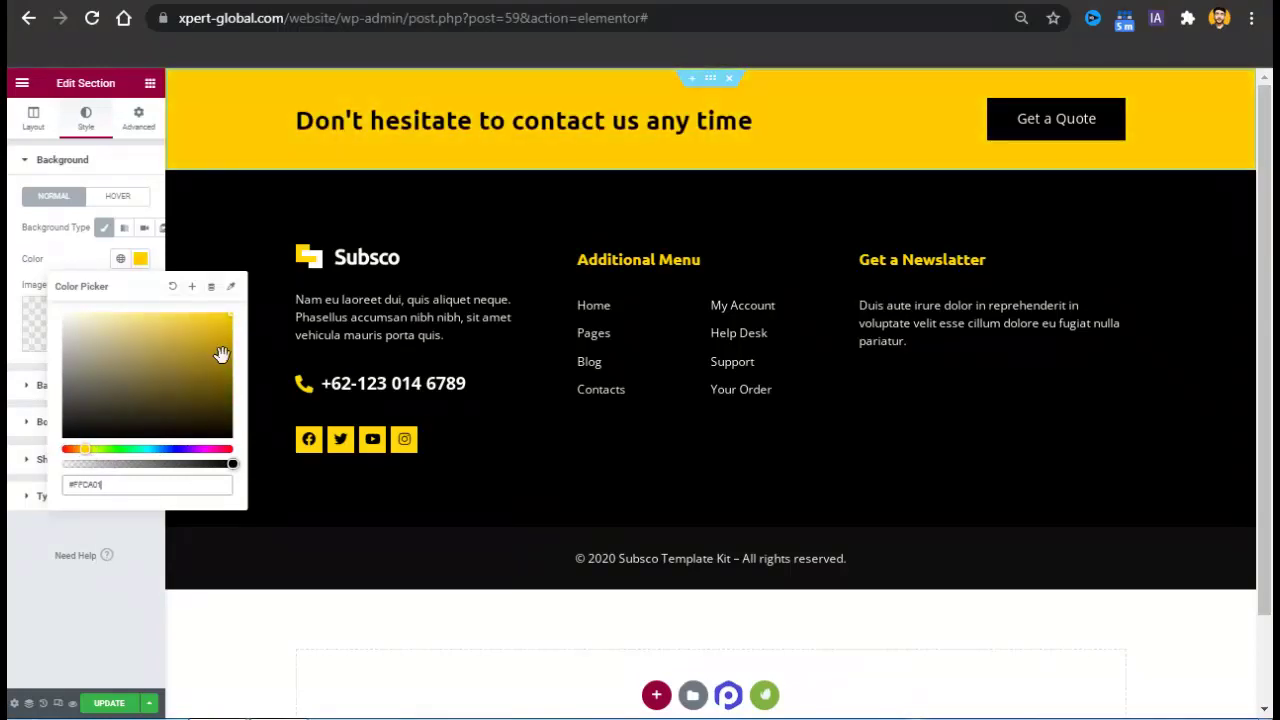
{"action": "right_click", "coordinate": [1045, 130]}
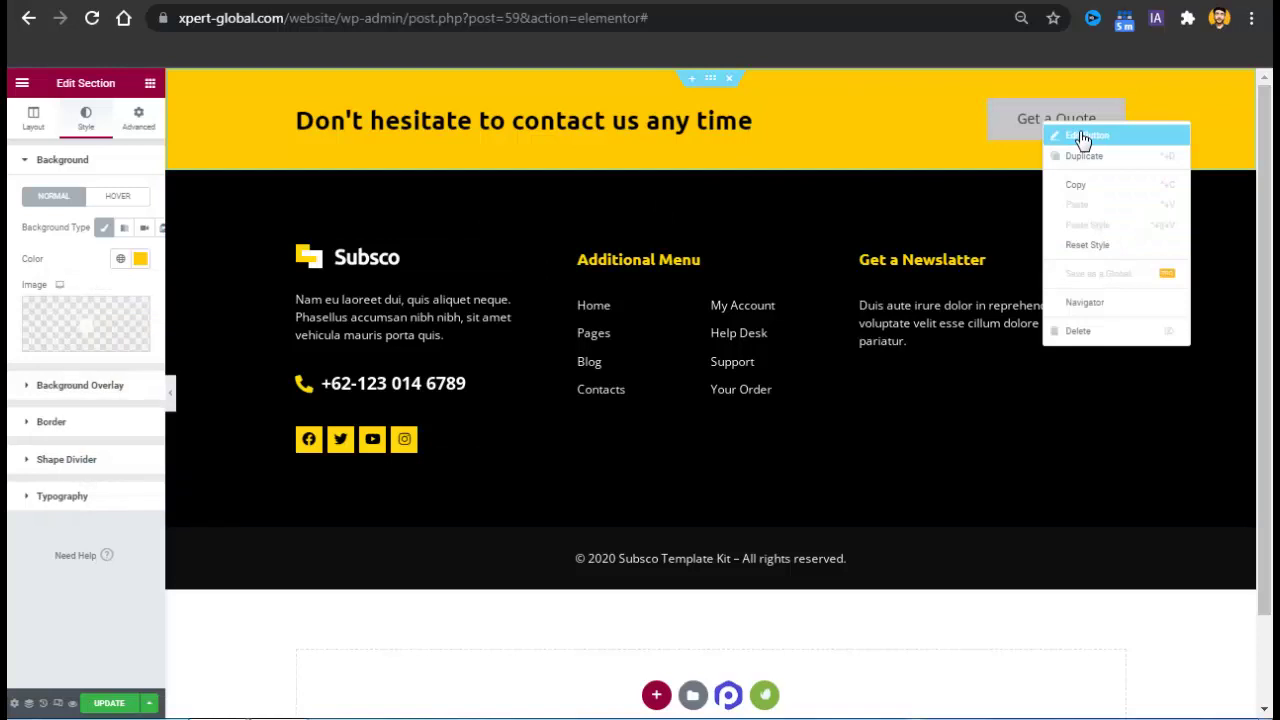
{"action": "left_click", "coordinate": [1082, 137]}
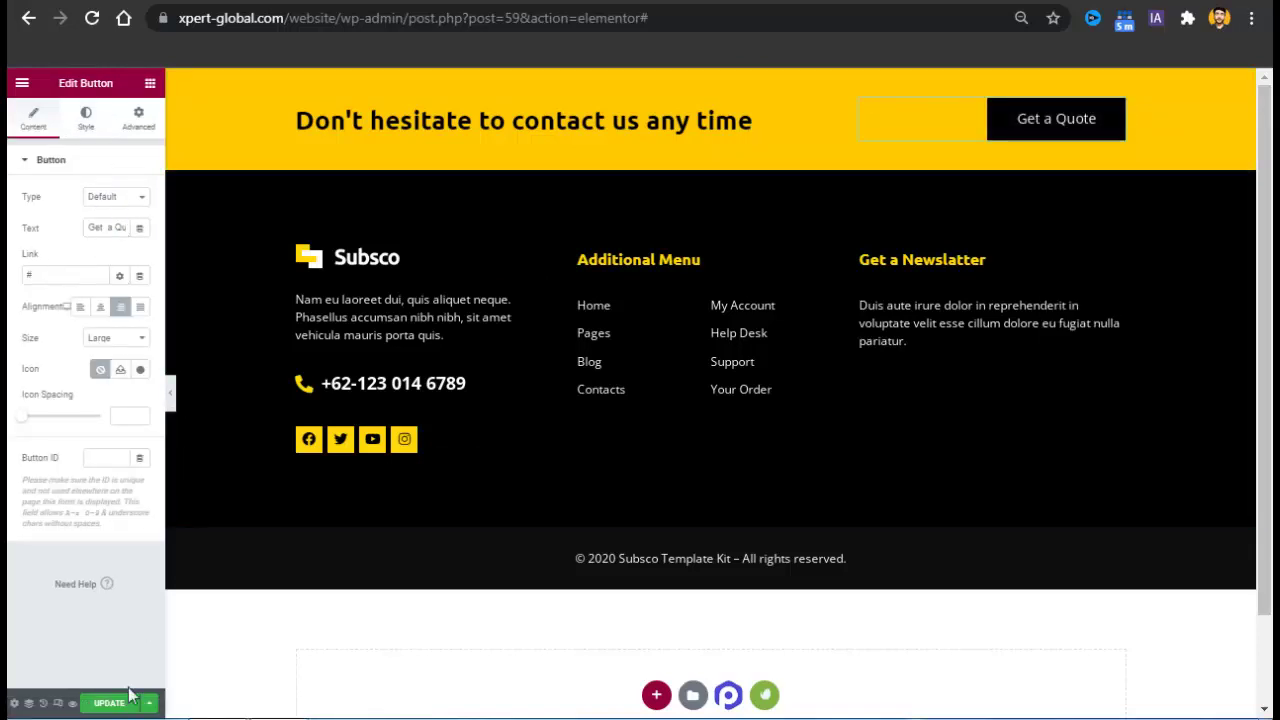
Inspect the footer logo, description (undoing a test edit), phone and social icon widgets.
{"action": "left_click", "coordinate": [341, 262]}
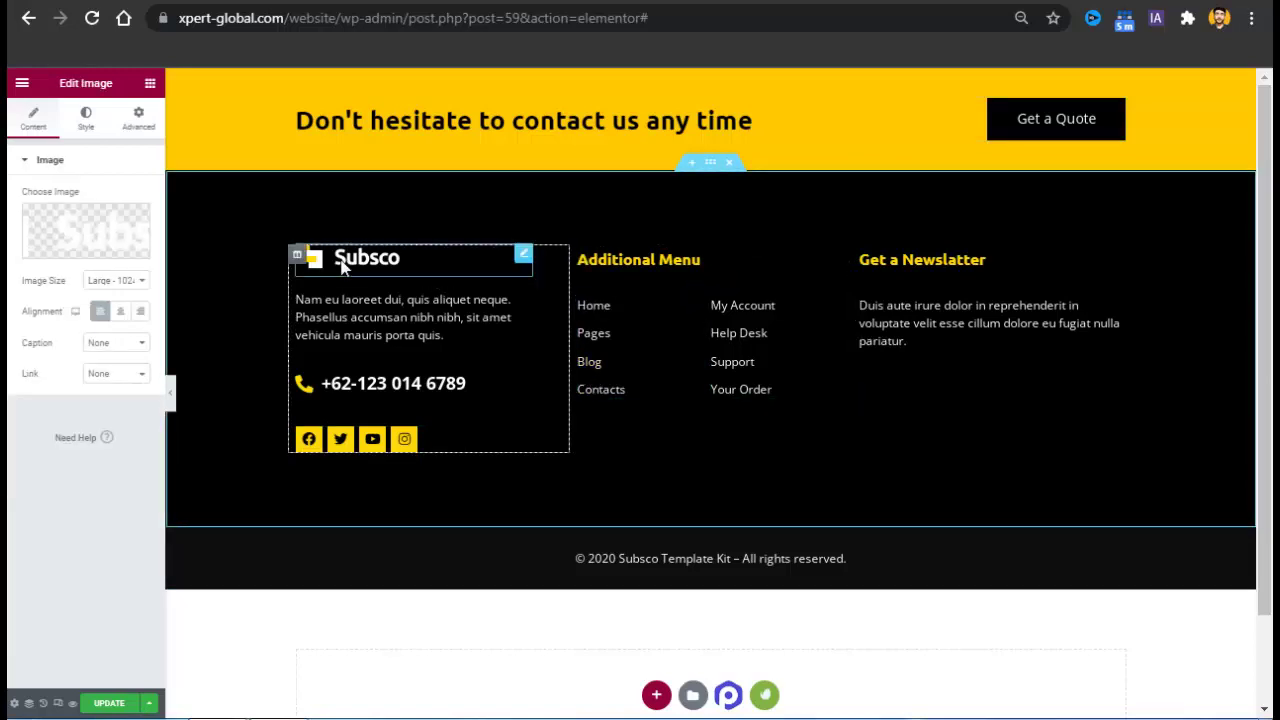
{"action": "left_click", "coordinate": [352, 329]}
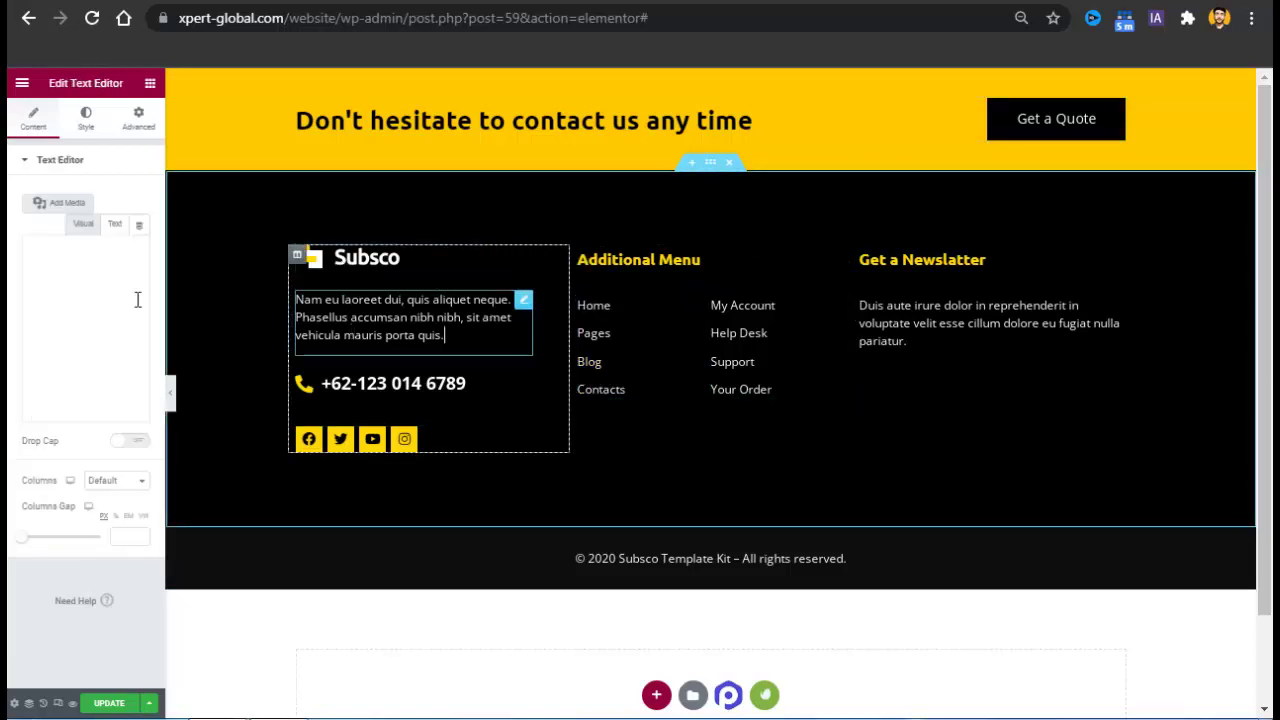
{"action": "triple_click", "coordinate": [345, 337]}
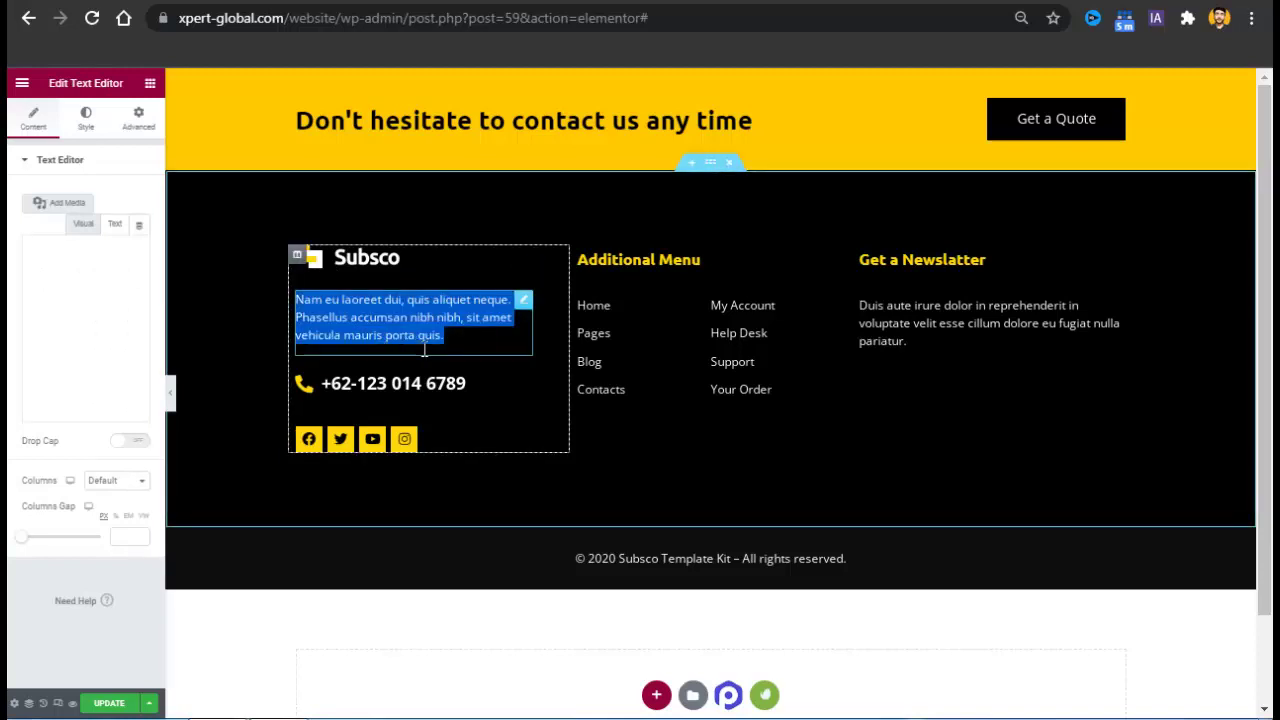
{"action": "type", "text": "fdafdsfdsafsdfsdf"}
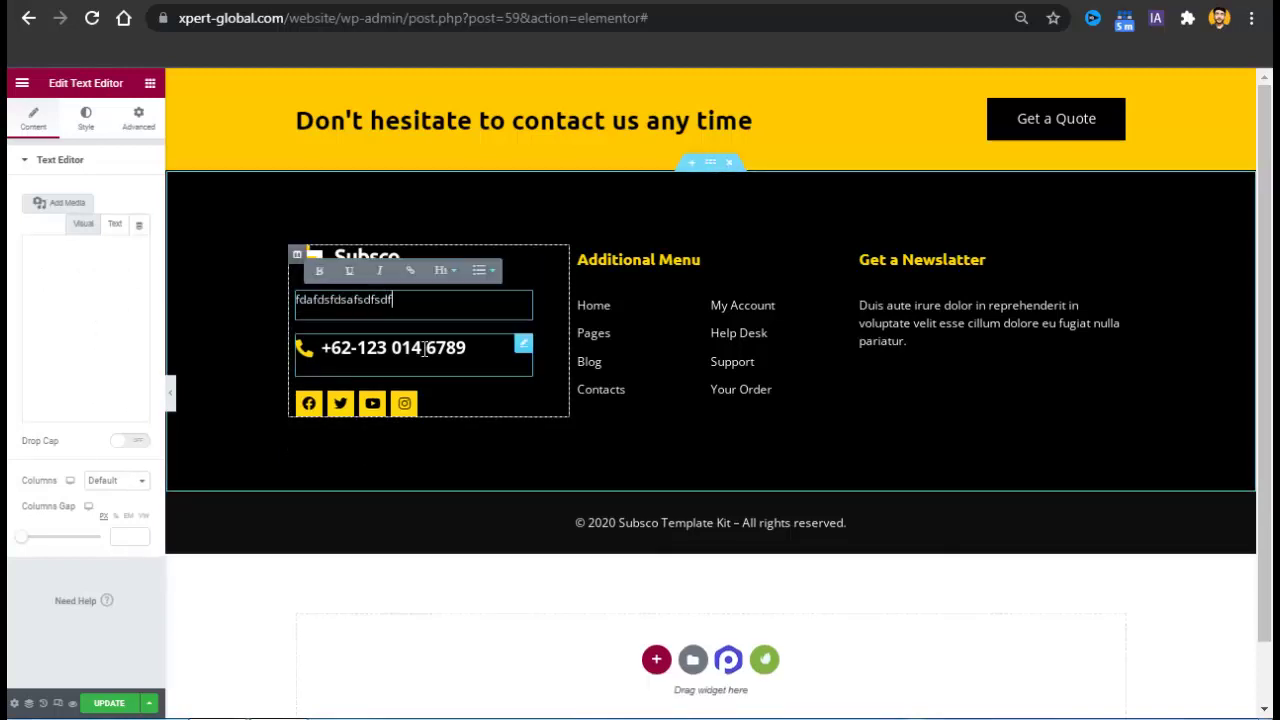
{"action": "type", "text": "dsfs"}
{"action": "key", "text": "ctrl+z"}
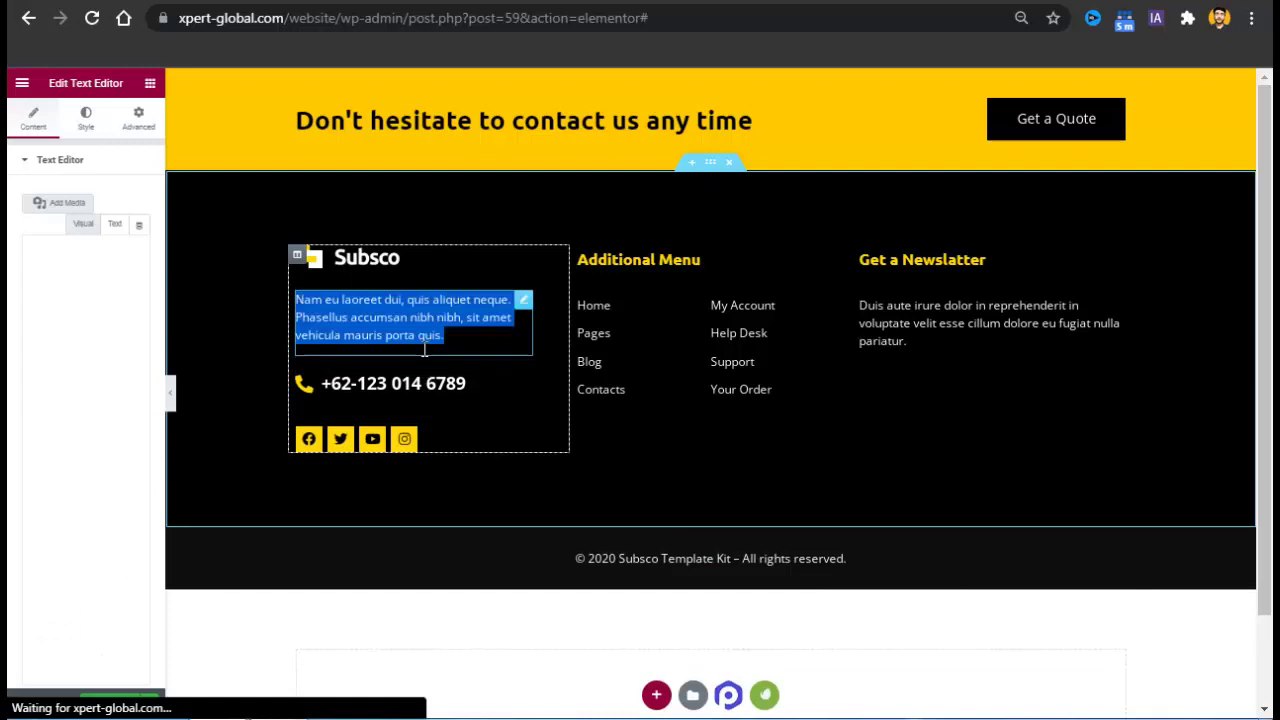
{"action": "left_click", "coordinate": [402, 401]}
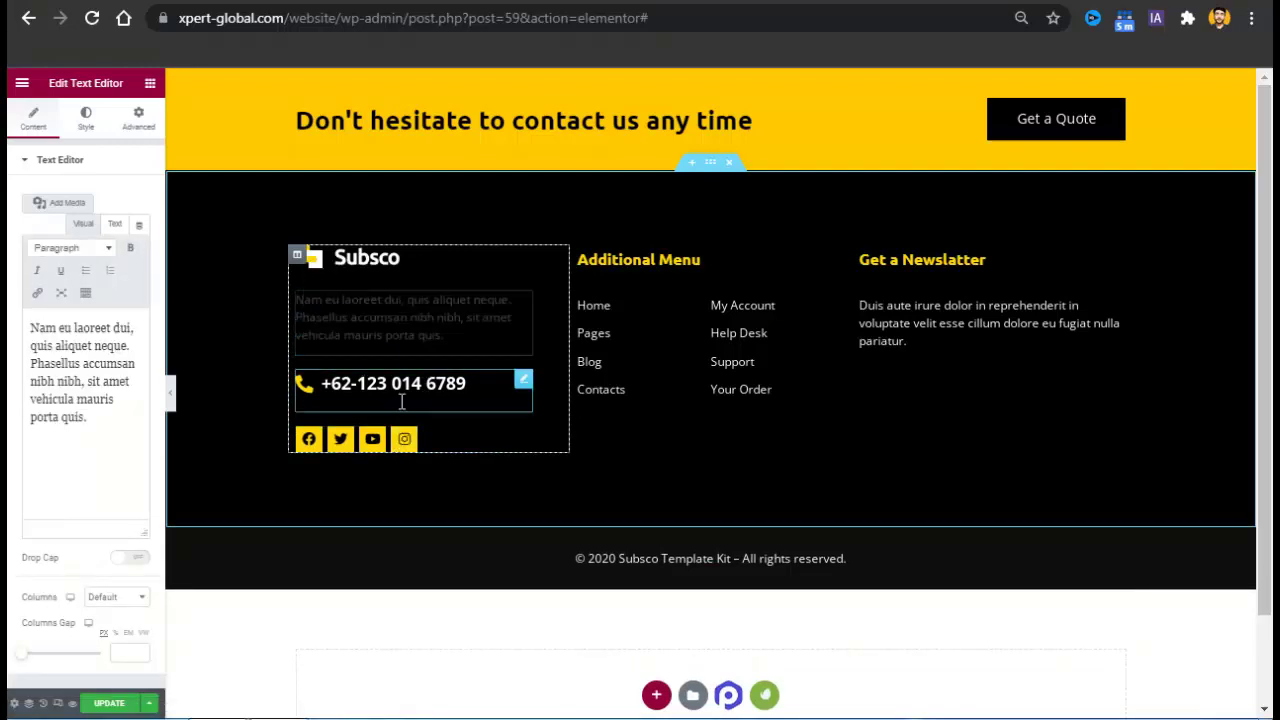
{"action": "left_click", "coordinate": [328, 440]}
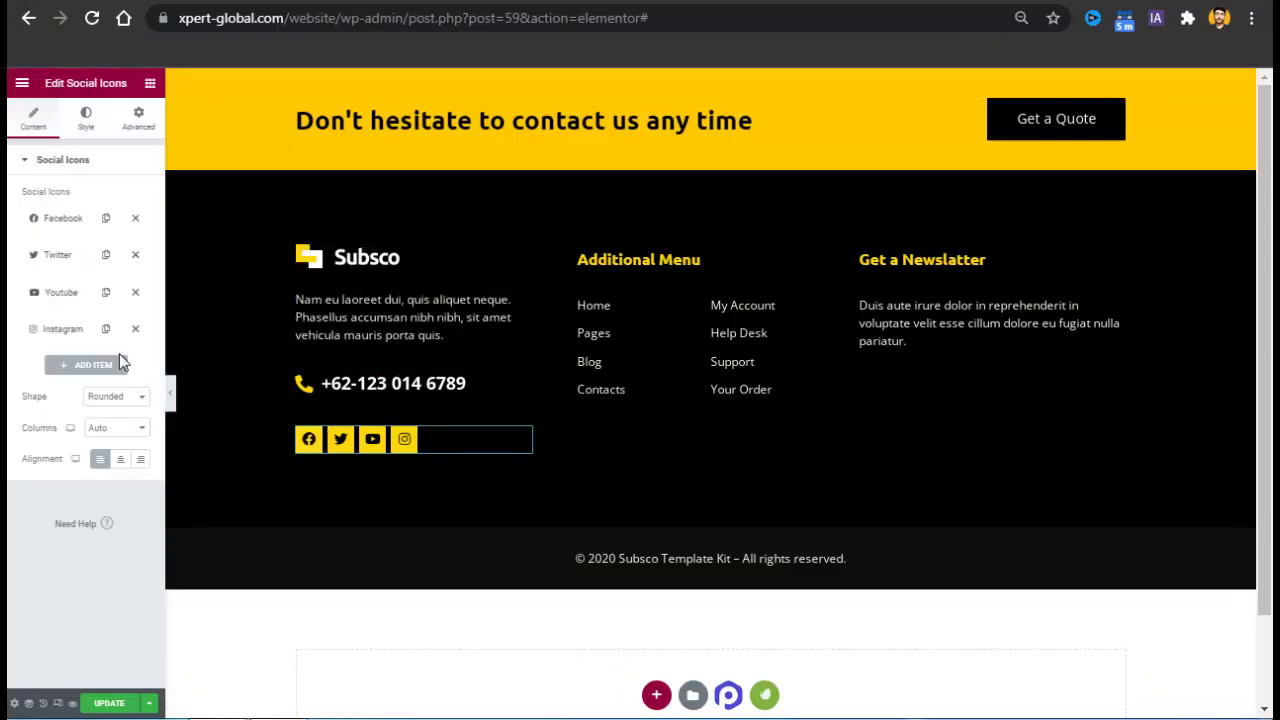
{"action": "left_click", "coordinate": [70, 296]}
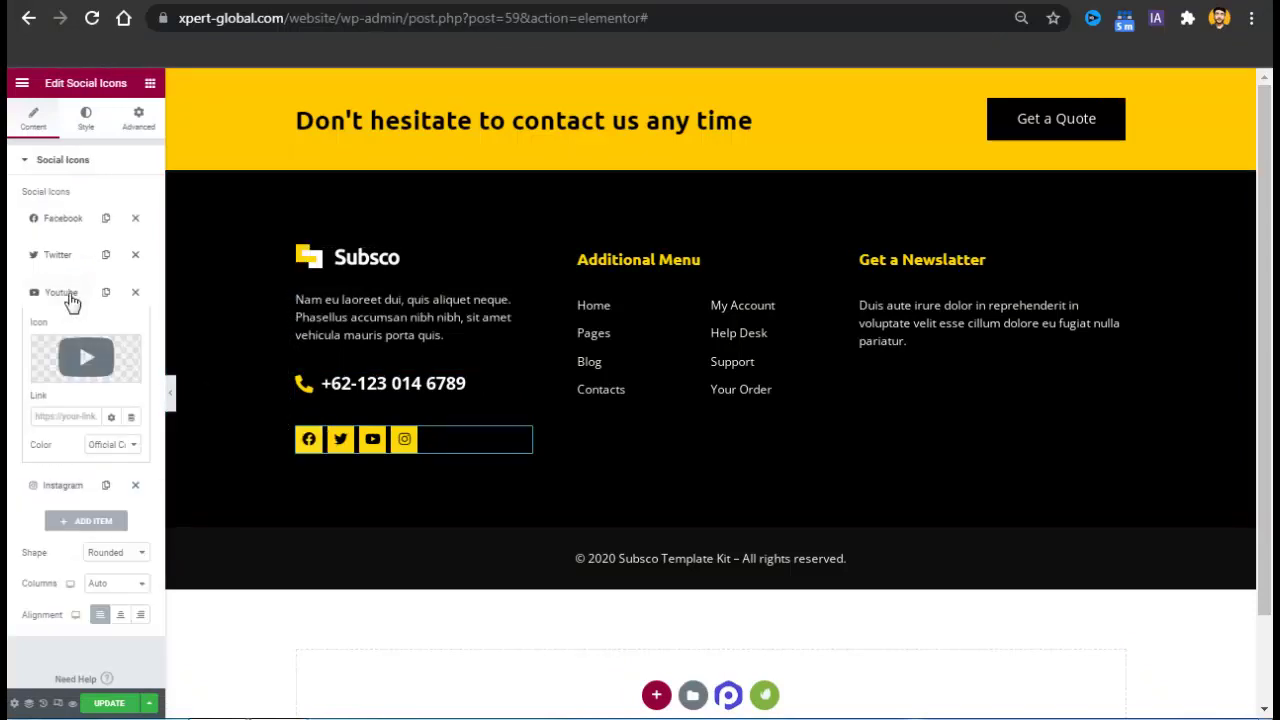
{"action": "left_click", "coordinate": [60, 416]}
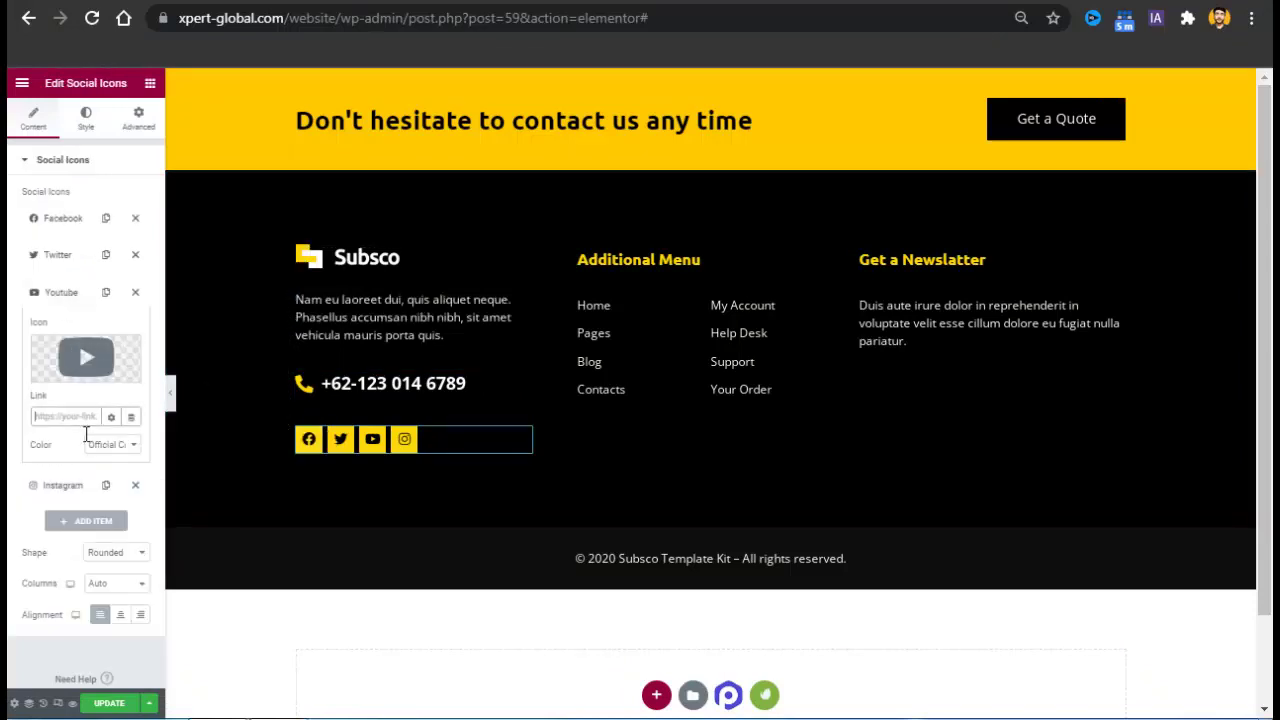
Inspect both Additional Menu lists, adding then removing an item, and the newsletter text.
{"action": "left_click", "coordinate": [609, 337]}
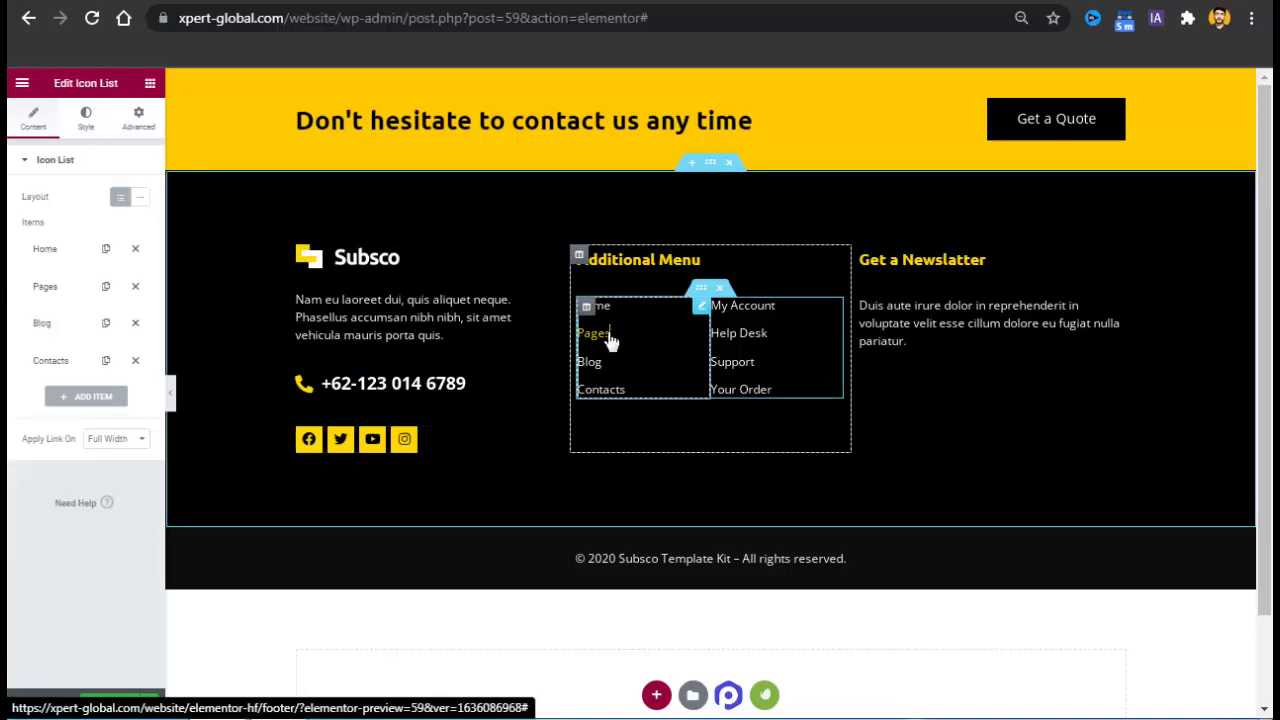
{"action": "left_click", "coordinate": [126, 404]}
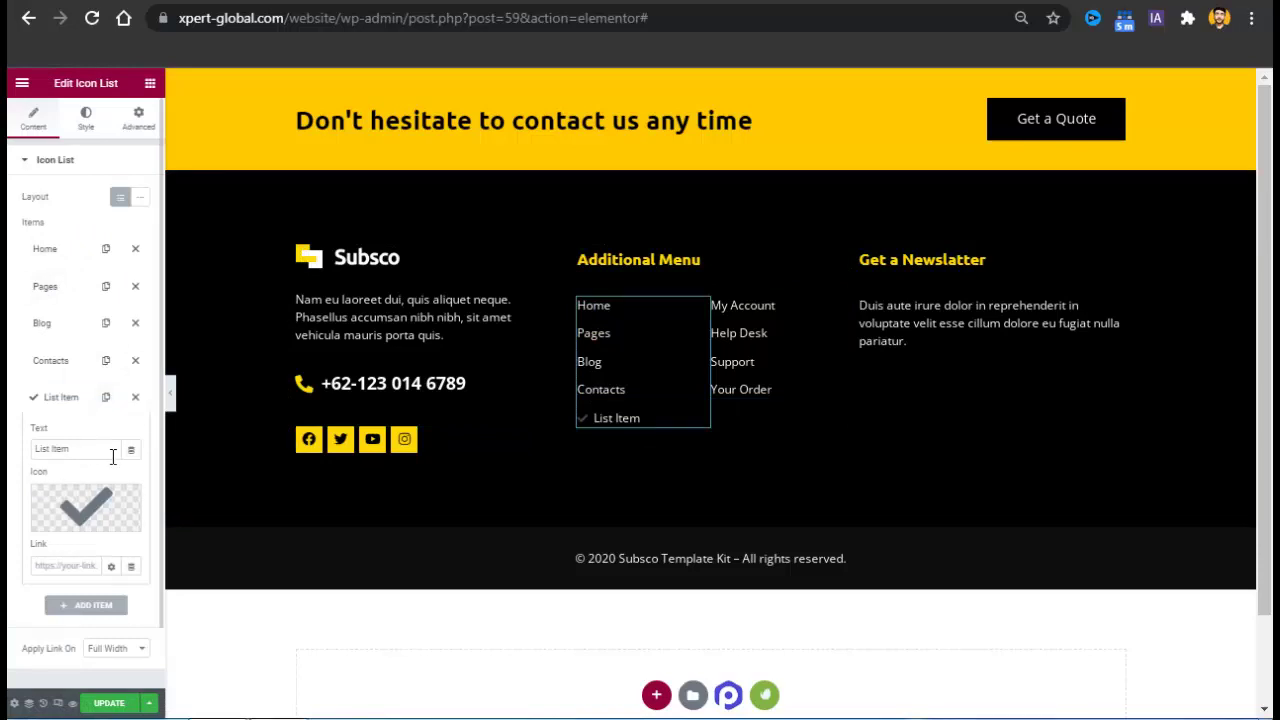
{"action": "left_click", "coordinate": [136, 397]}
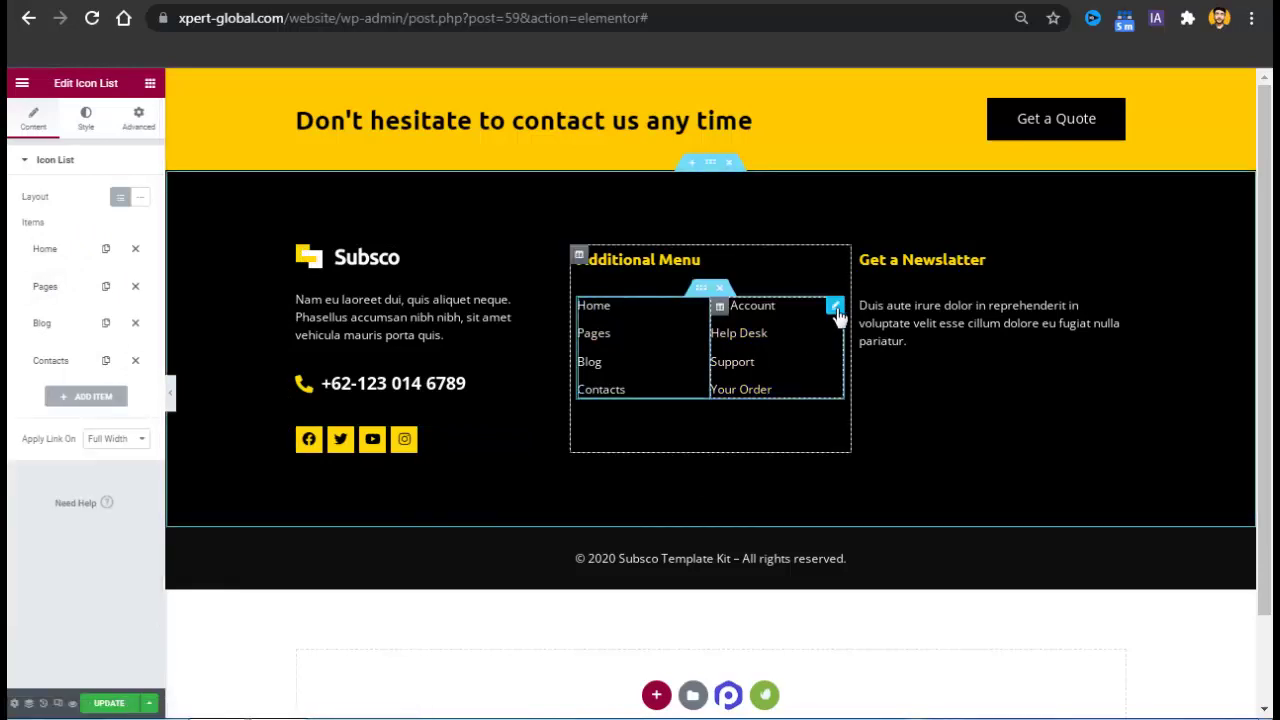
{"action": "left_click", "coordinate": [836, 308]}
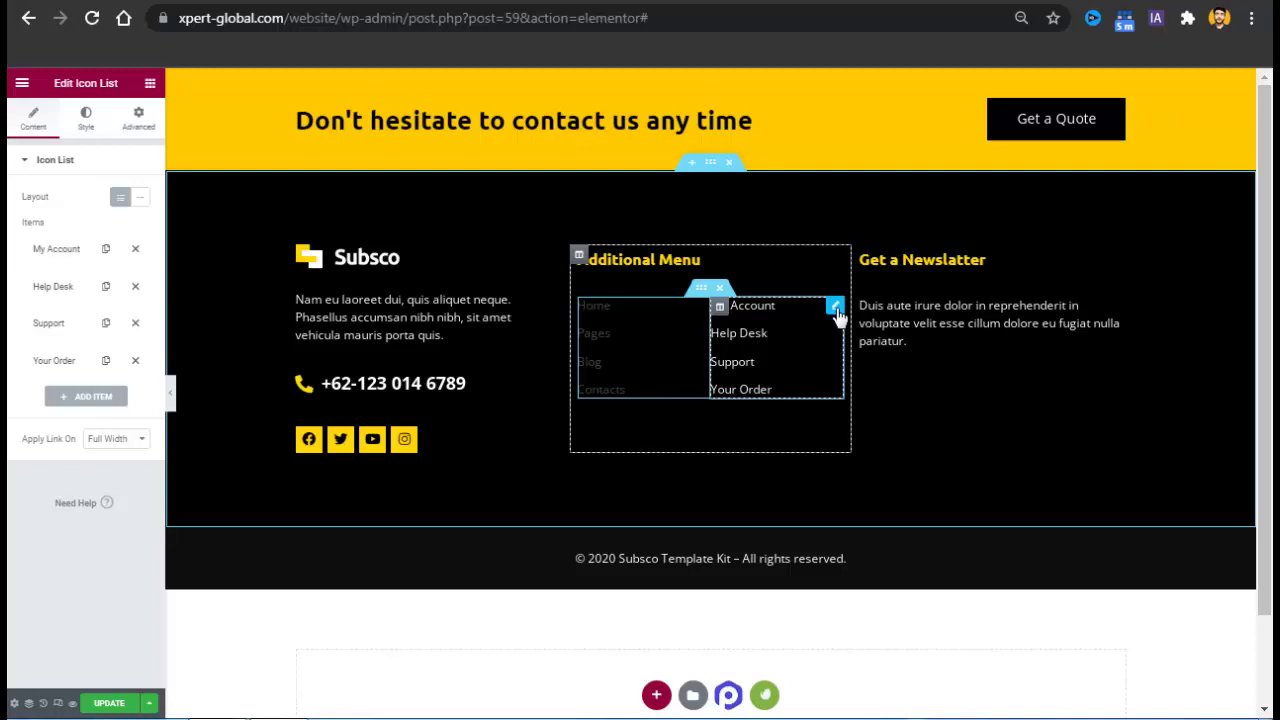
{"action": "left_click", "coordinate": [910, 329]}
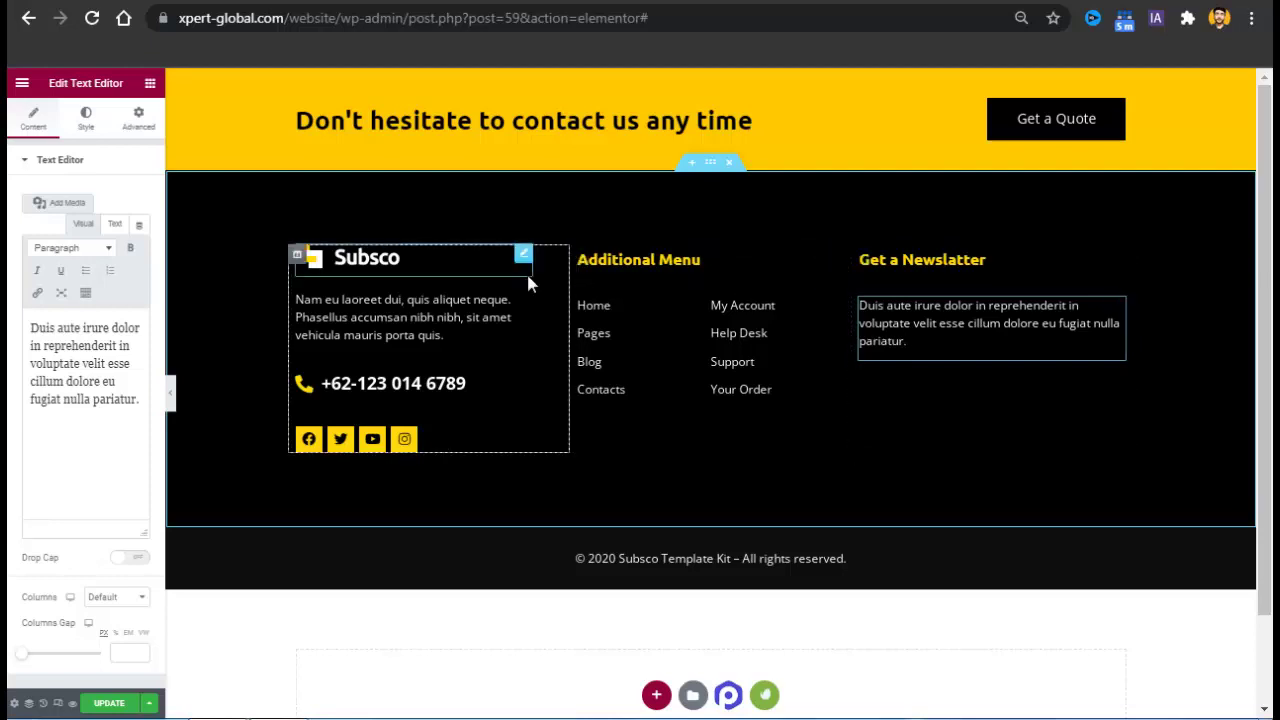
Search the Elements panel for 'for' to find the Contact Form 7 widget.
{"action": "left_click", "coordinate": [149, 98]}
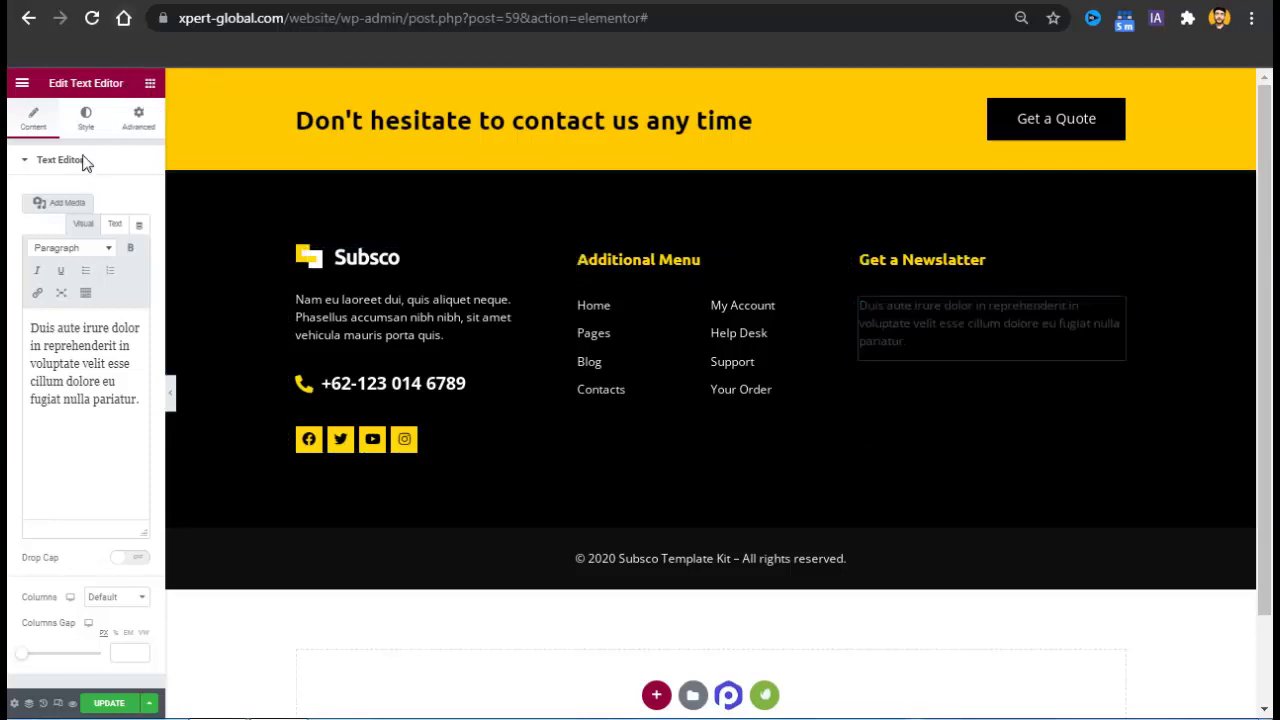
{"action": "left_click", "coordinate": [91, 147]}
{"action": "type", "text": "for"}
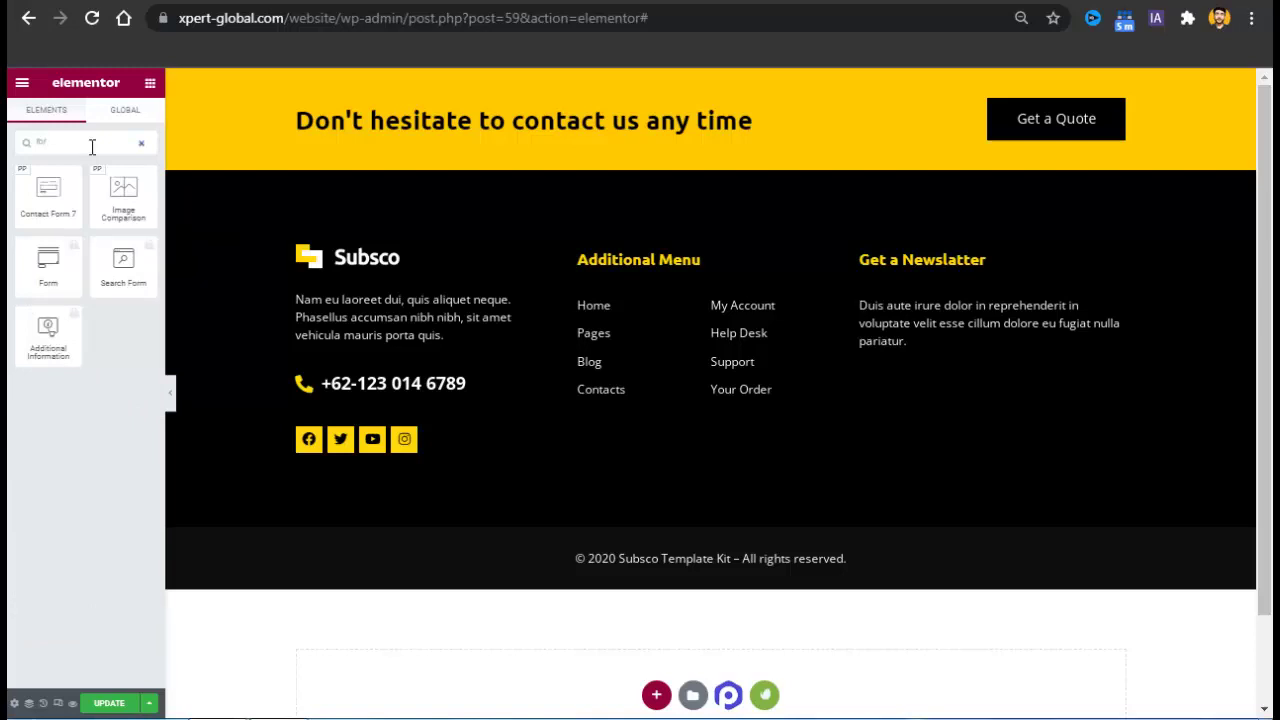
Add a Contact Form 7 widget using Contact form 1 under the footer's newsletter text.
{"action": "left_click_drag", "start_coordinate": [35, 200], "coordinate": [885, 360]}
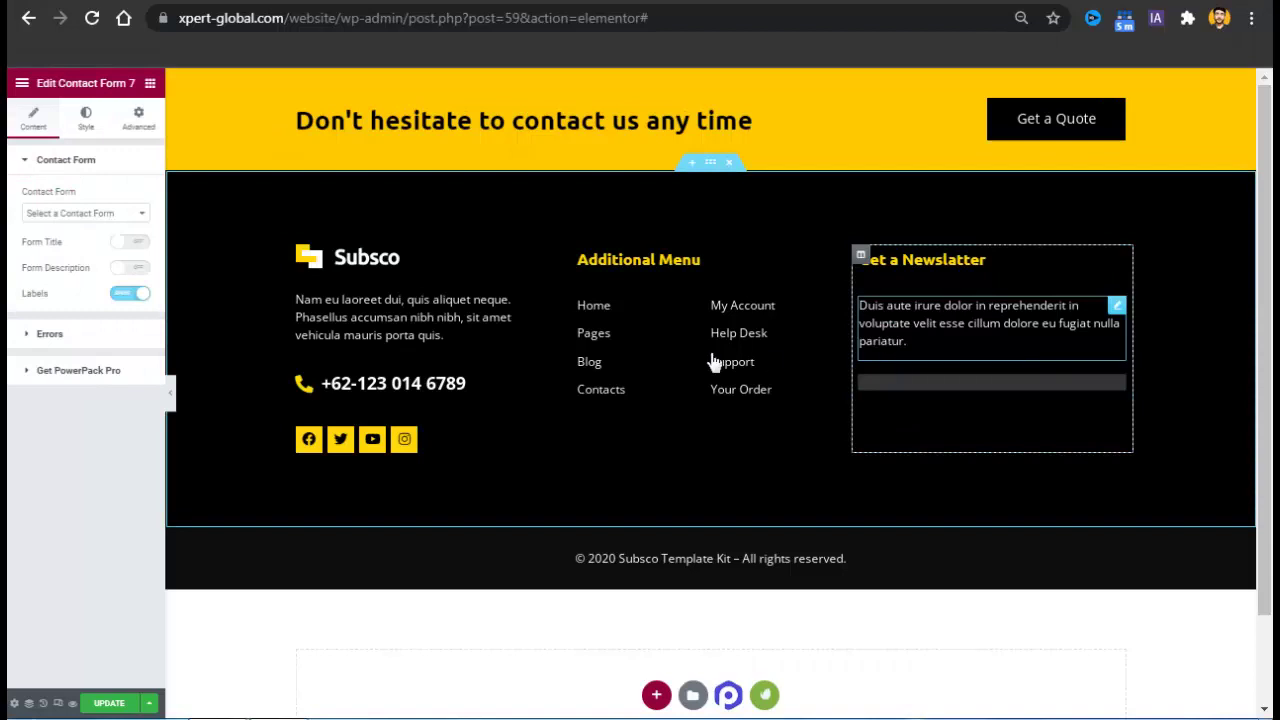
{"action": "left_click", "coordinate": [105, 213]}
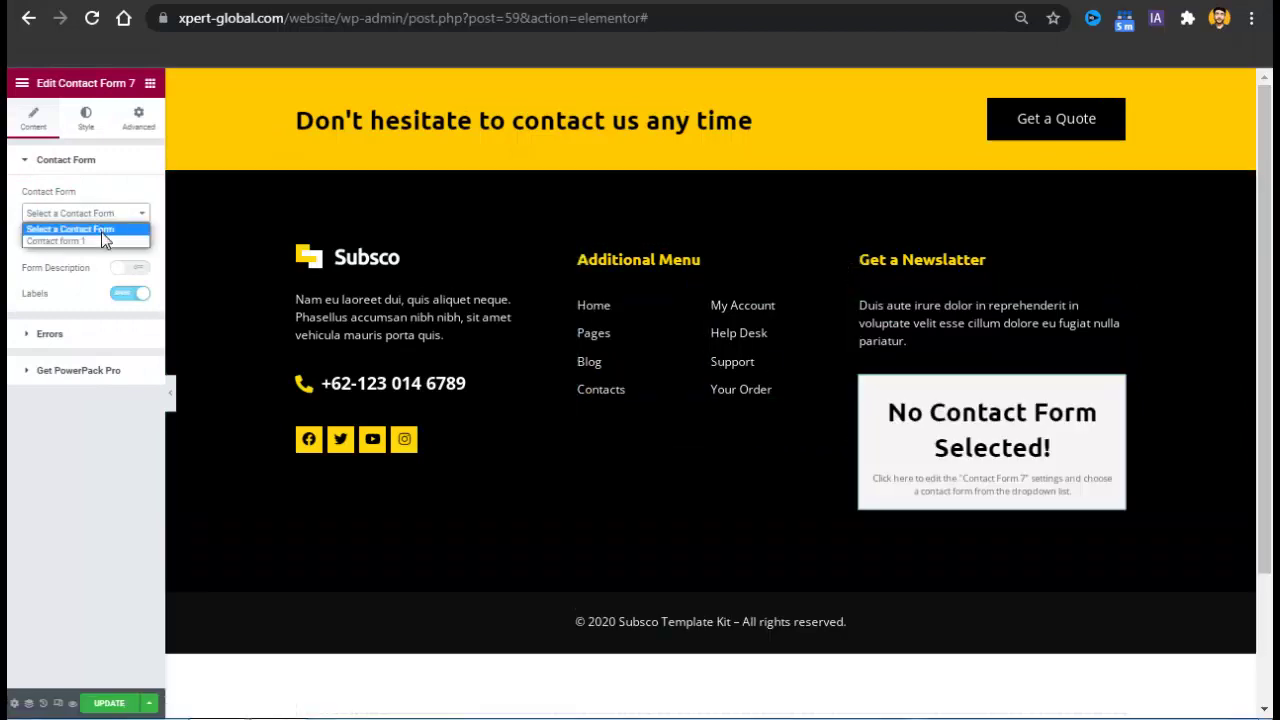
{"action": "left_click", "coordinate": [98, 243]}
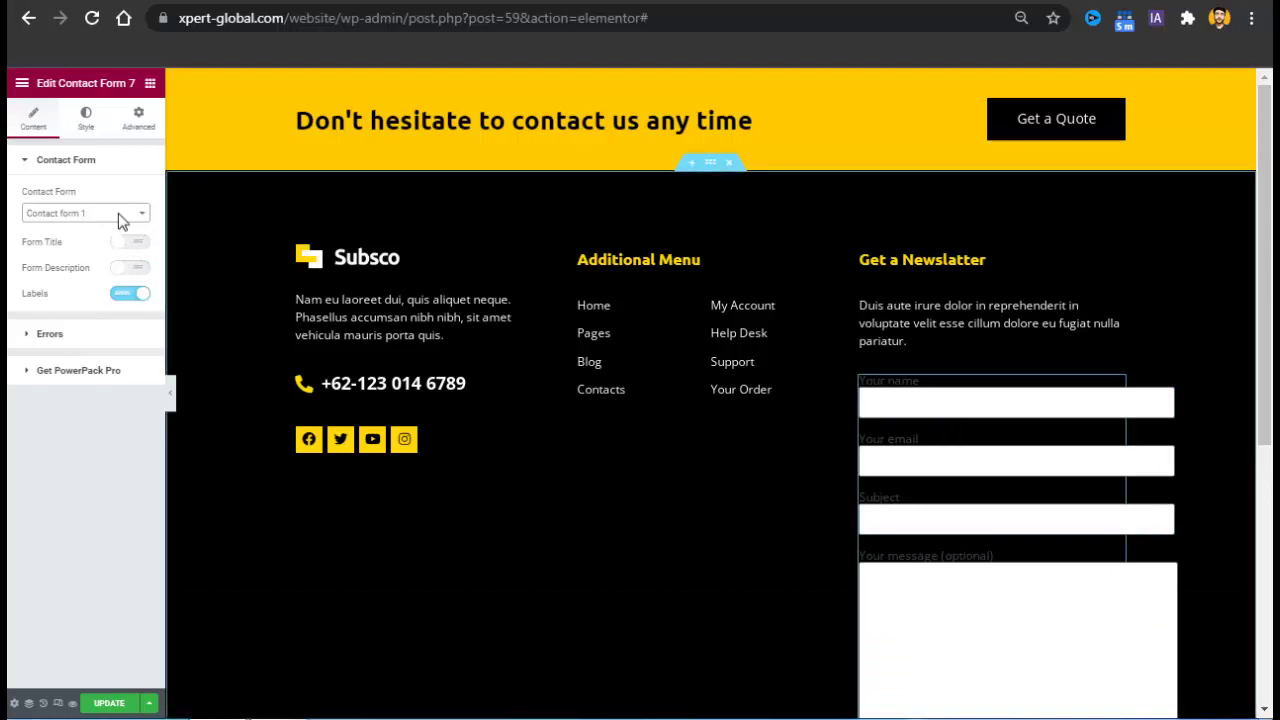
Delete the contact form widget from the footer and save the footer page.
{"action": "right_click", "coordinate": [967, 511]}
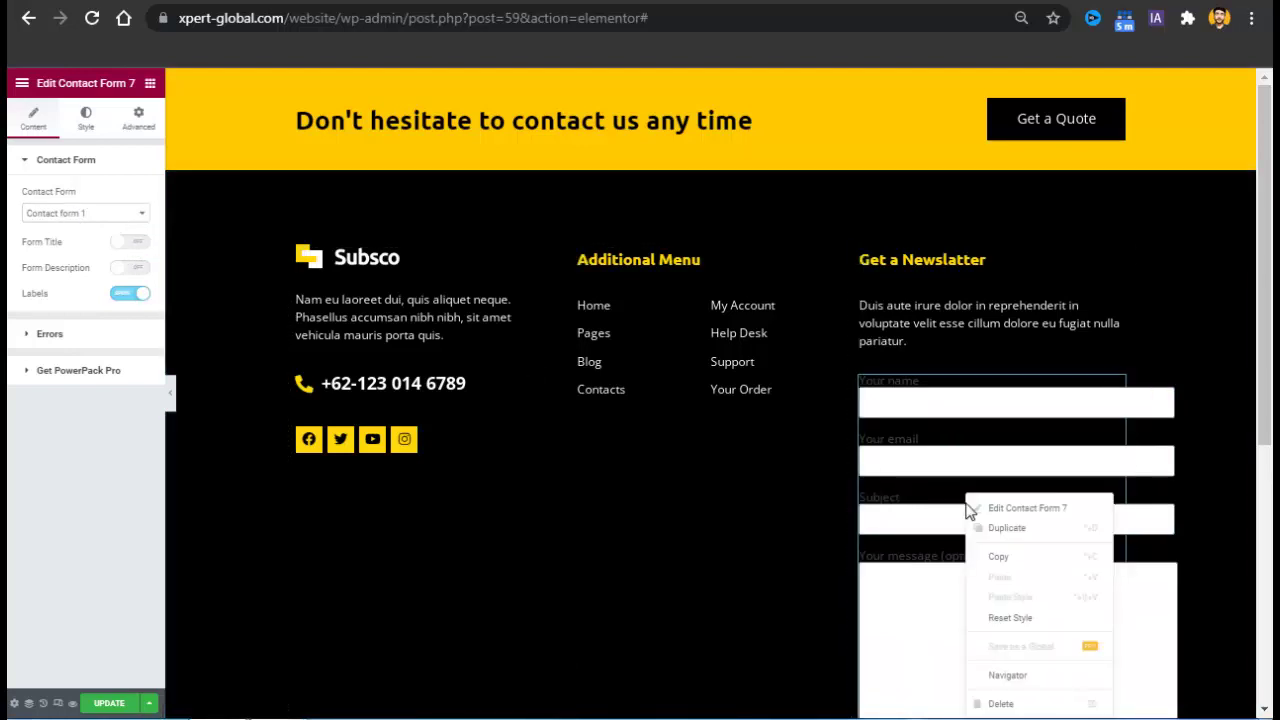
{"action": "left_click", "coordinate": [1017, 704]}
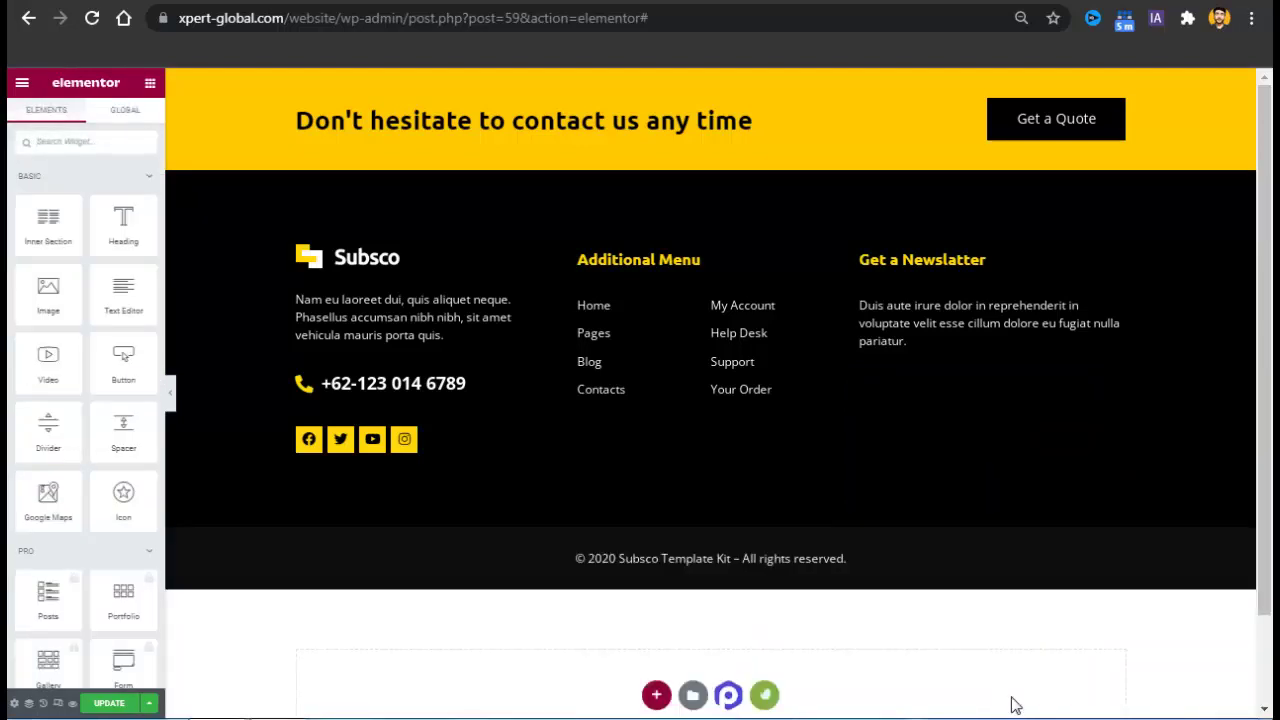
{"action": "left_click", "coordinate": [106, 703]}
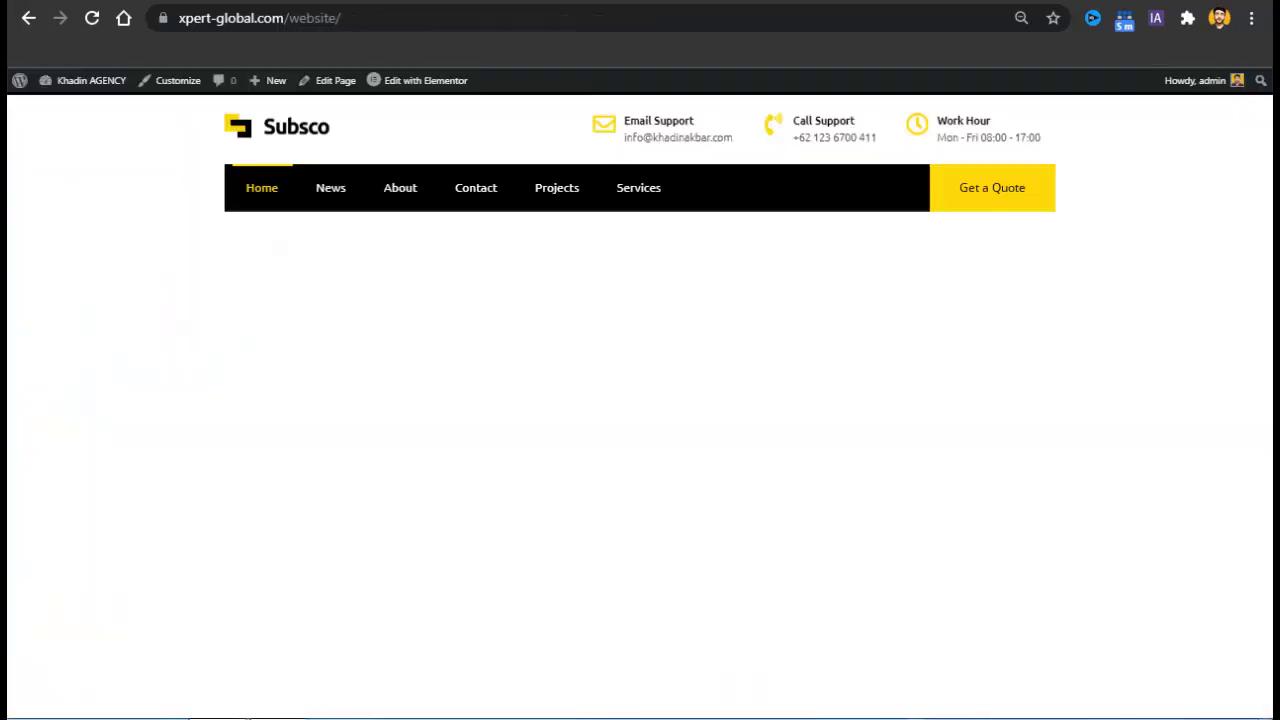
Reload the live site and compare it with the Subsco demo preview.
{"action": "left_click", "coordinate": [91, 22]}
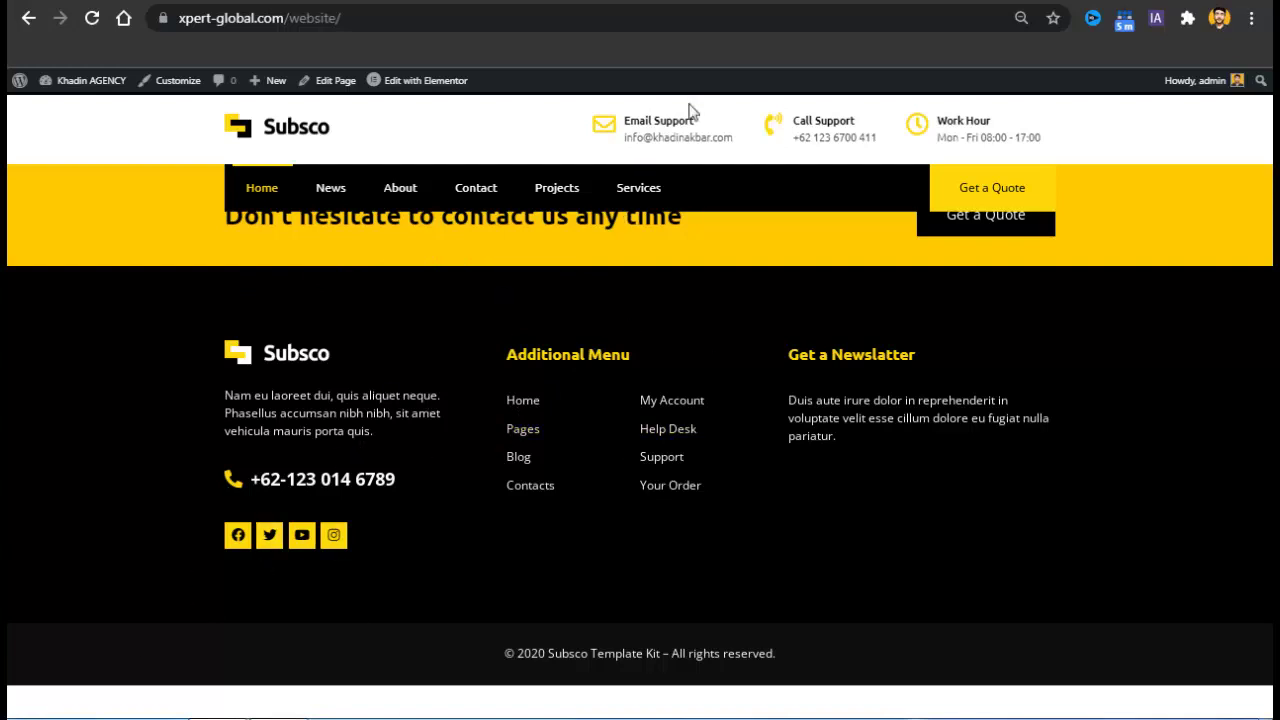
{"action": "key", "text": "ctrl+l"}
{"action": "key", "text": "ctrl+v"}
{"action": "key", "text": "Return"}
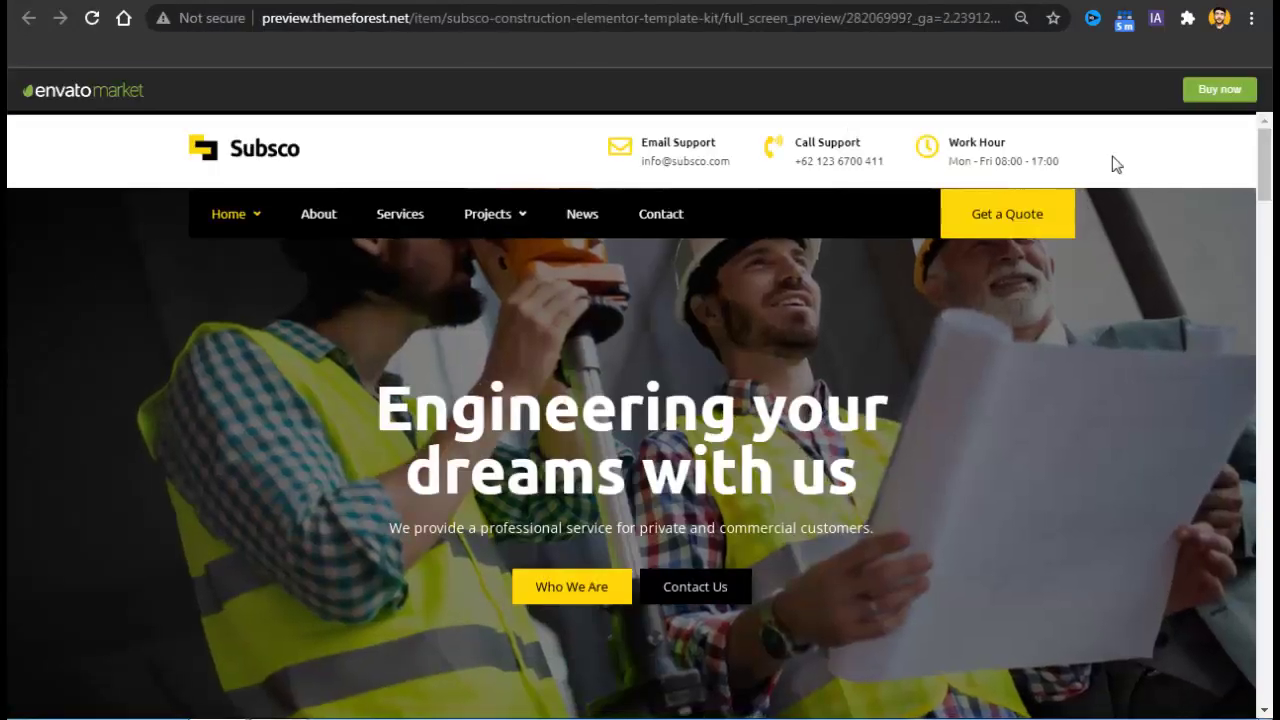
{"action": "left_click", "coordinate": [690, 2]}
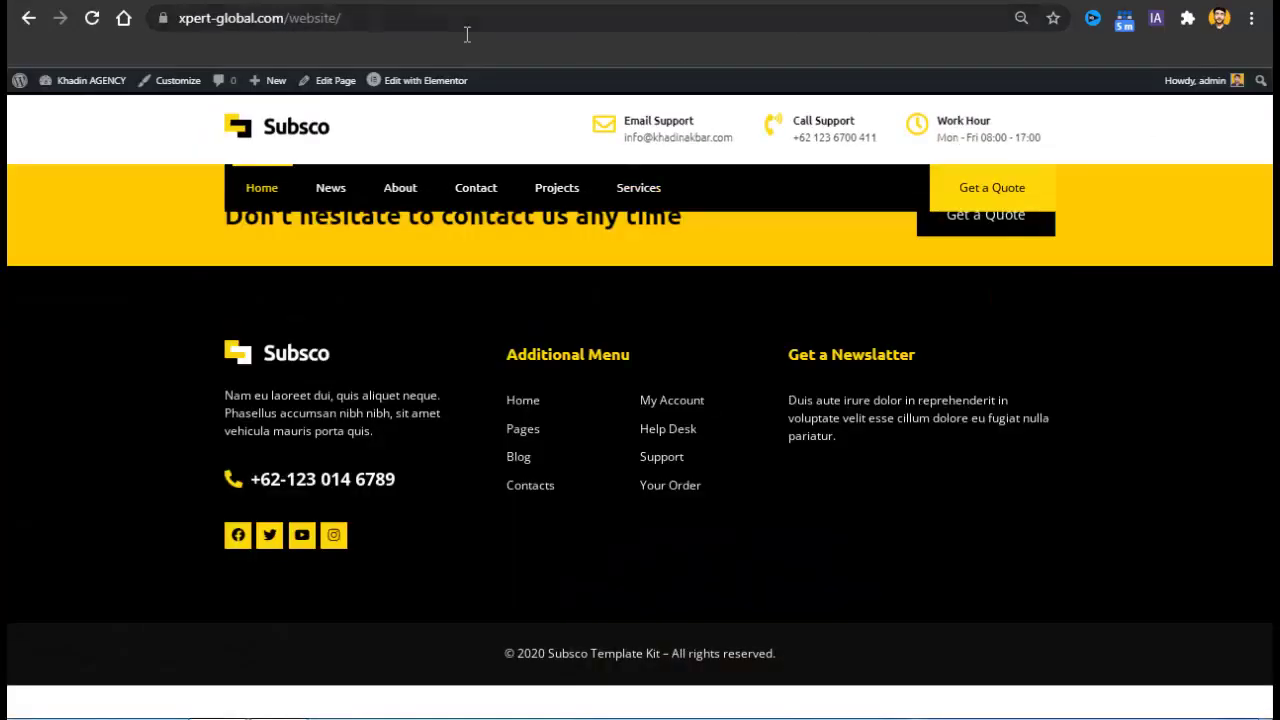
{"action": "left_click", "coordinate": [850, 2]}
{"action": "left_click_drag", "start_coordinate": [1265, 162], "coordinate": [1265, 665]}
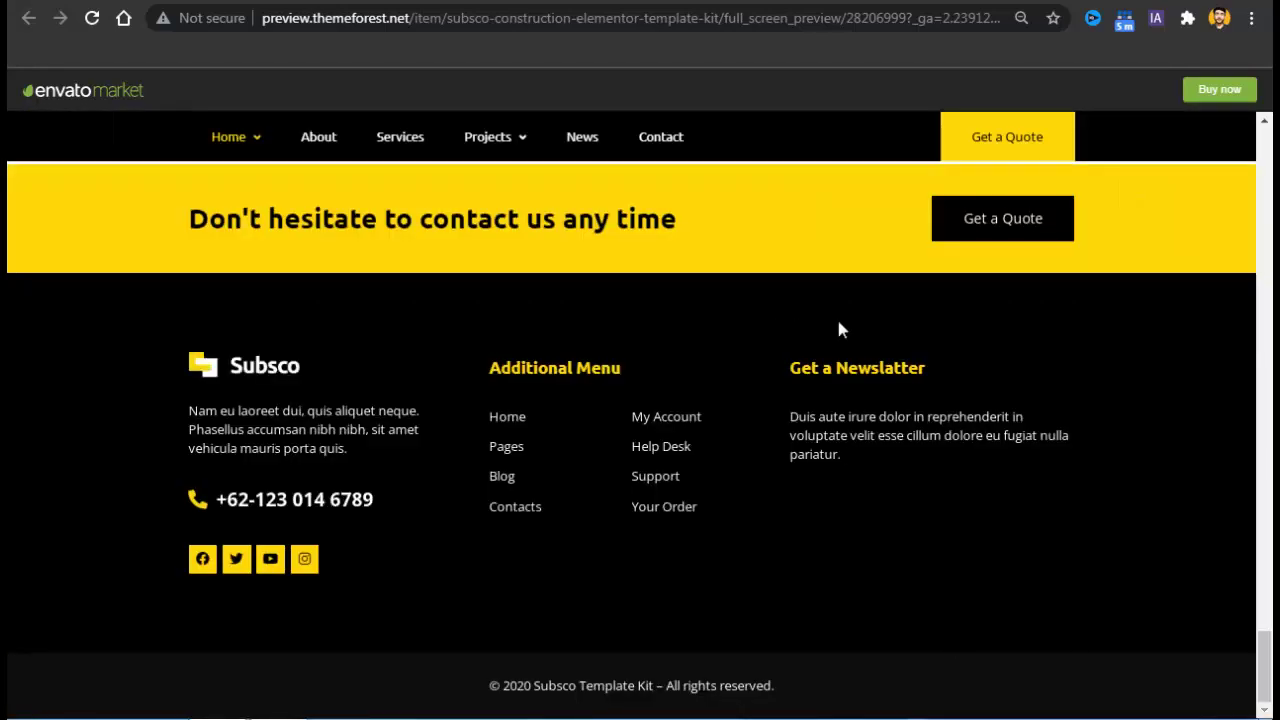
{"action": "left_click_drag", "start_coordinate": [1264, 665], "coordinate": [1266, 140]}
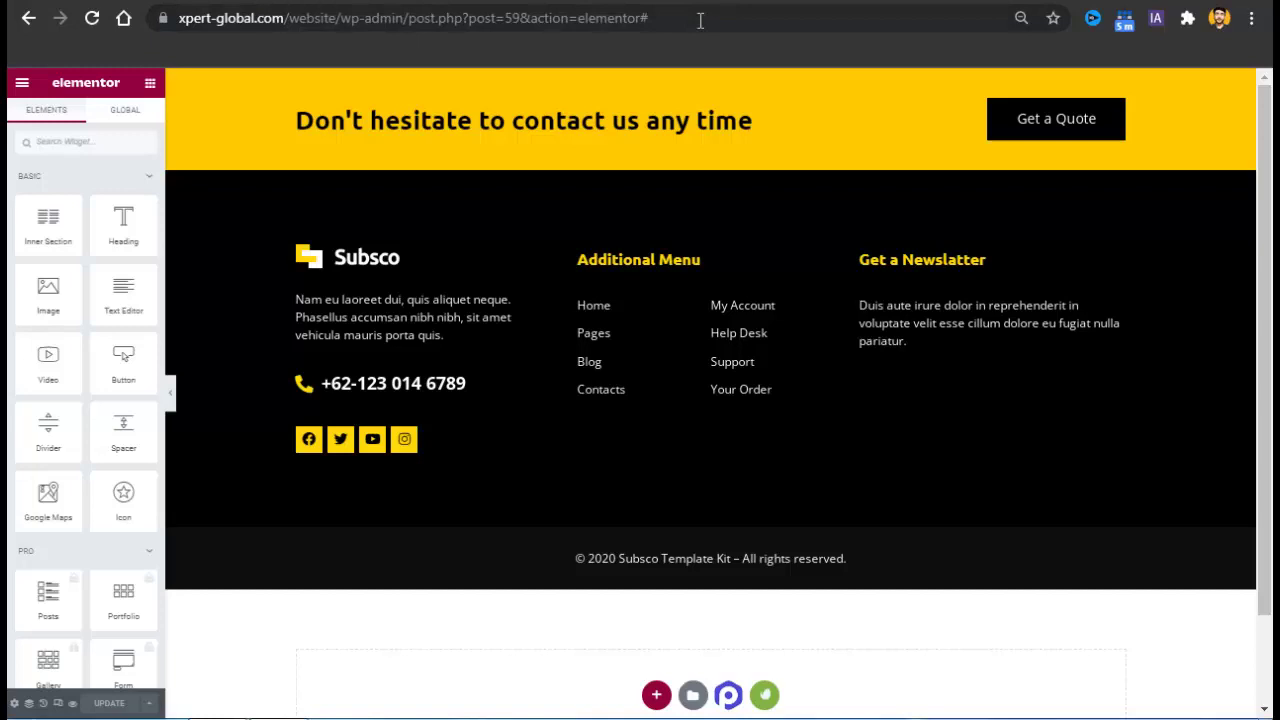
Strip the editor part from the address to load xpert-global.com/website/.
{"action": "left_click_drag", "start_coordinate": [652, 18], "coordinate": [355, 61]}
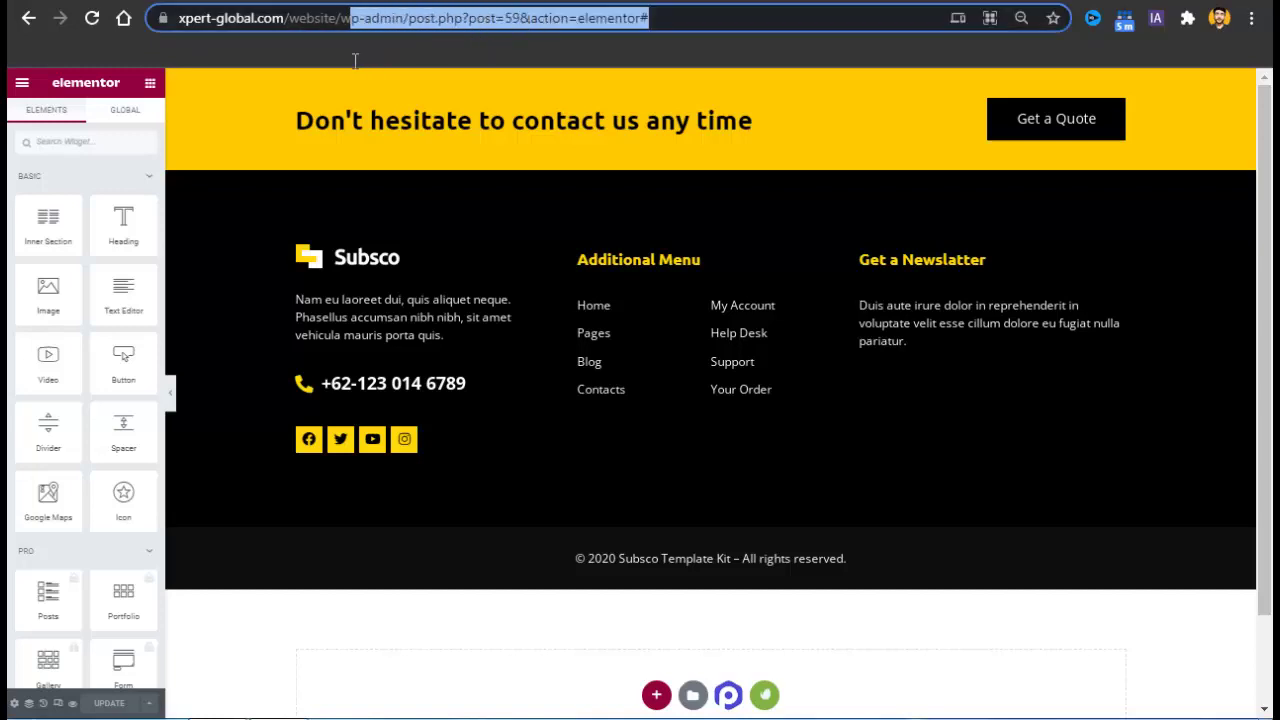
{"action": "key", "text": "BackSpace"}
{"action": "key", "text": "Return"}
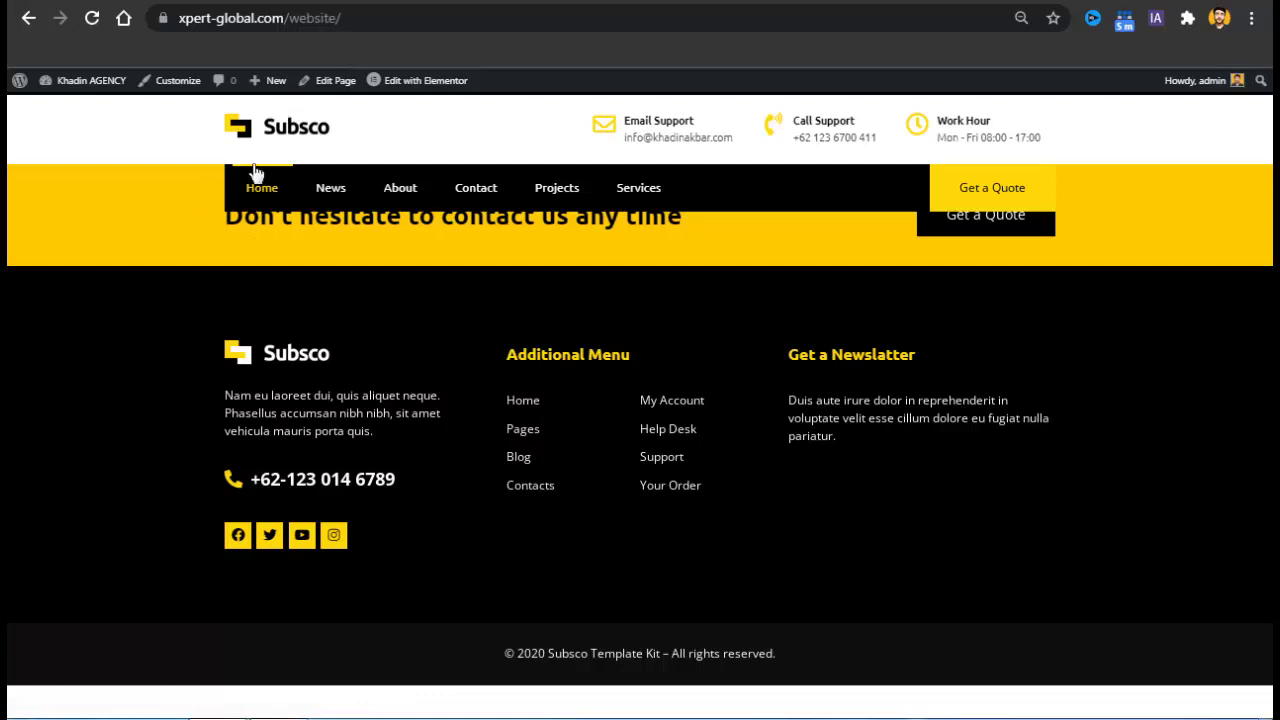
Open the home page in Elementor and bring up the Envato template kits library.
{"action": "left_click", "coordinate": [441, 90]}
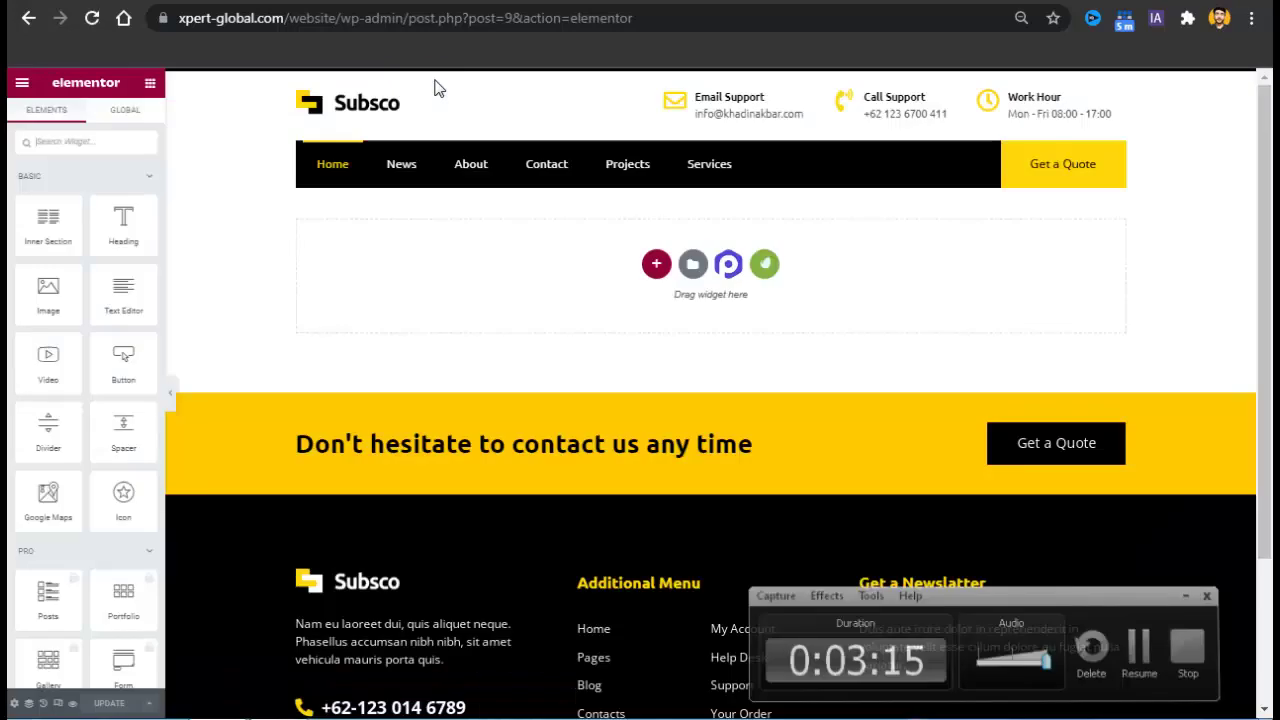
{"action": "left_click", "coordinate": [762, 265]}
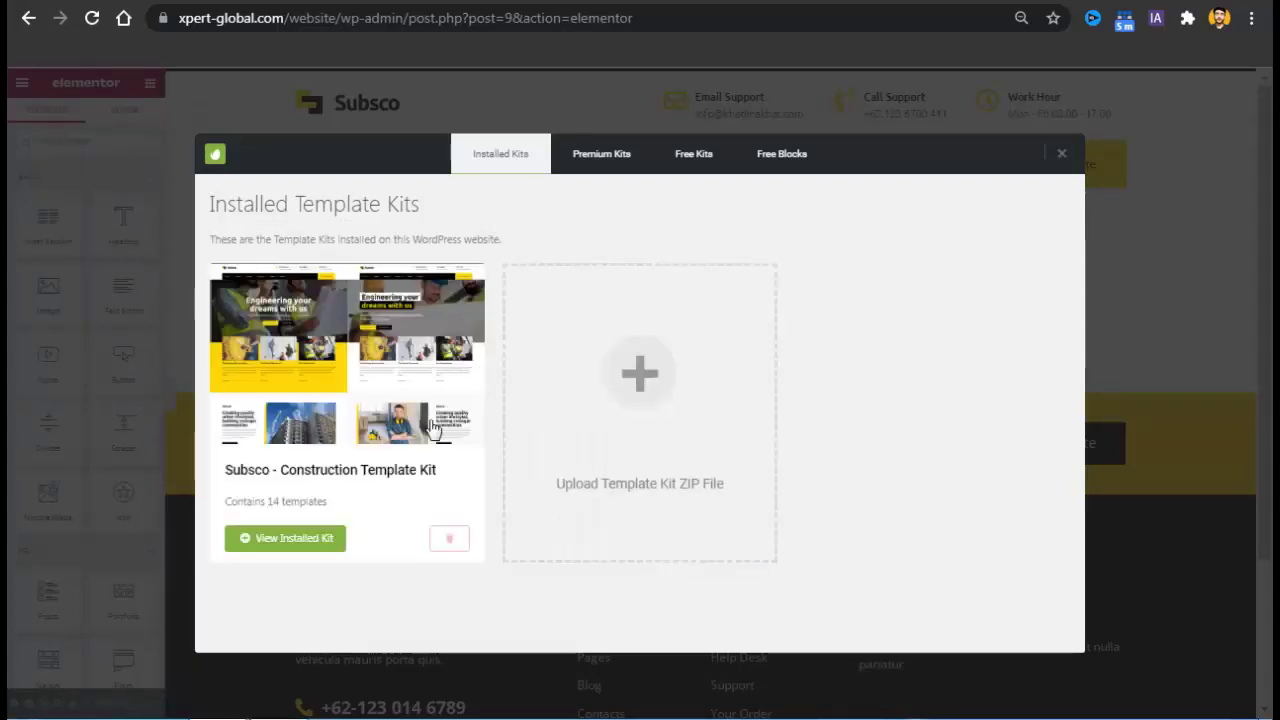
Browse the Subsco kit templates, preview Homepage 2, then insert Homepage 1 into the page.
{"action": "left_click", "coordinate": [305, 535]}
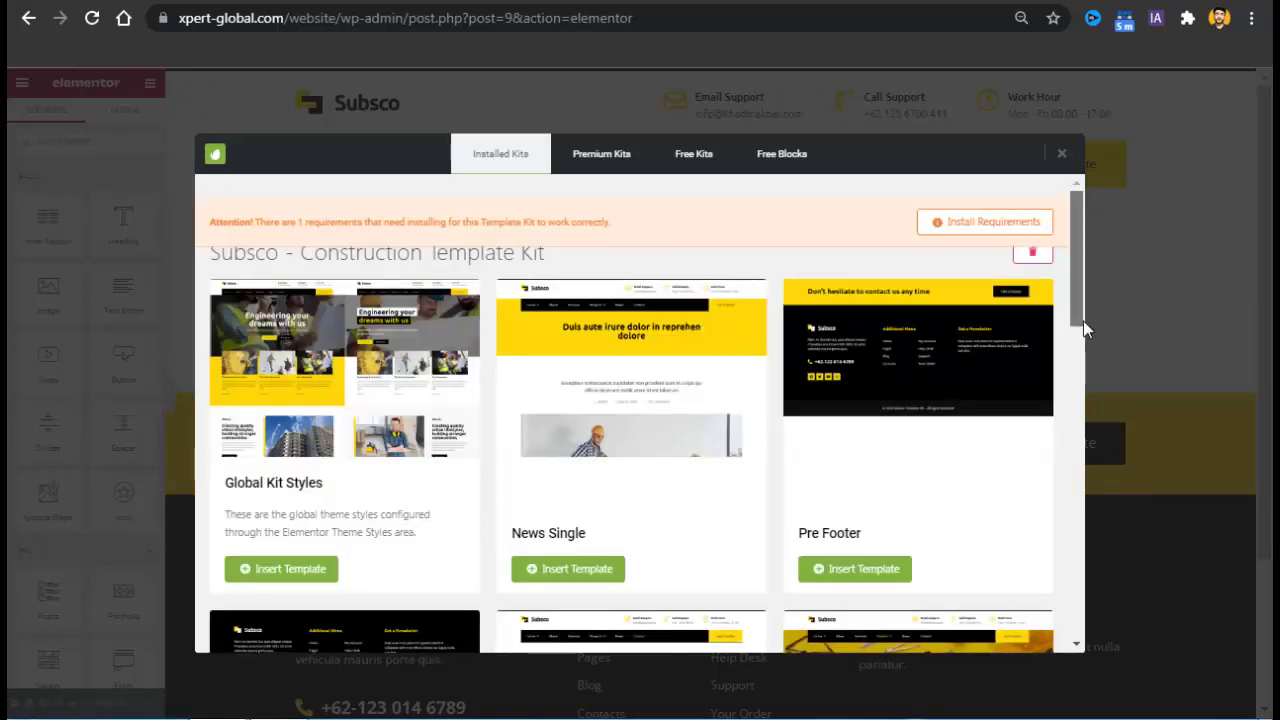
{"action": "scroll", "coordinate": [1083, 320], "scroll_direction": "down", "scroll_amount": 3}
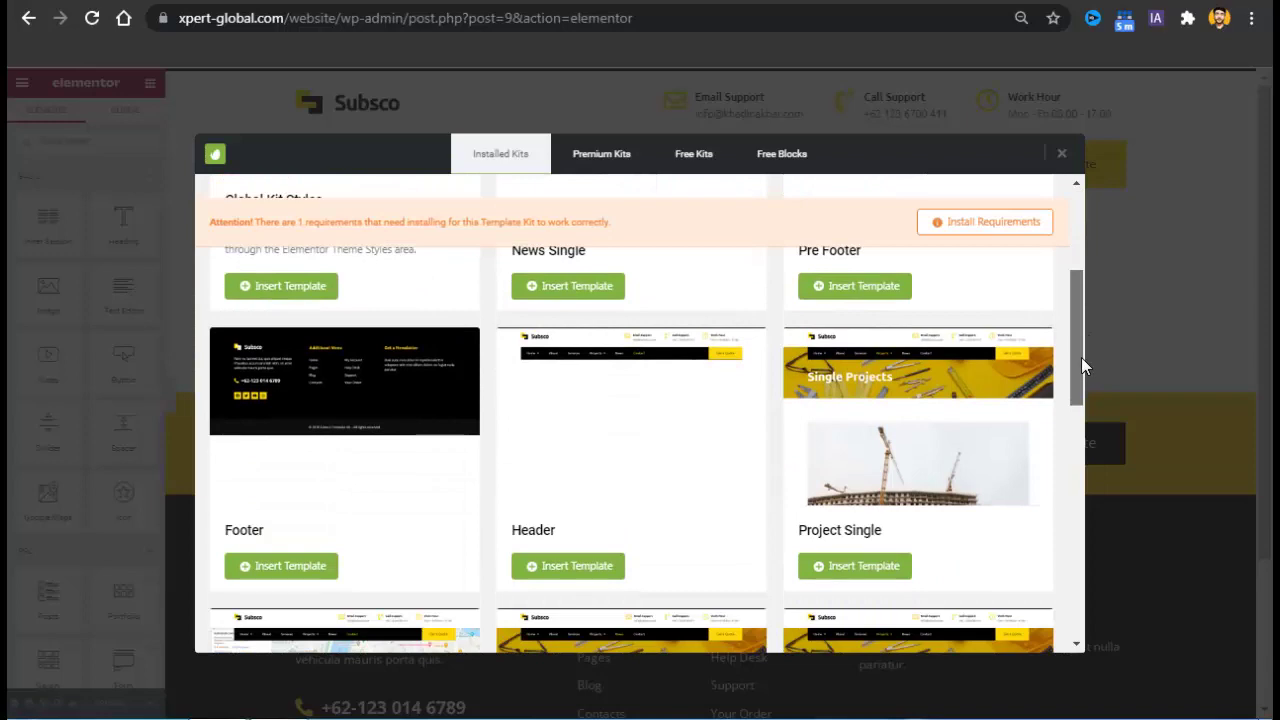
{"action": "left_click_drag", "start_coordinate": [1081, 357], "coordinate": [1035, 587]}
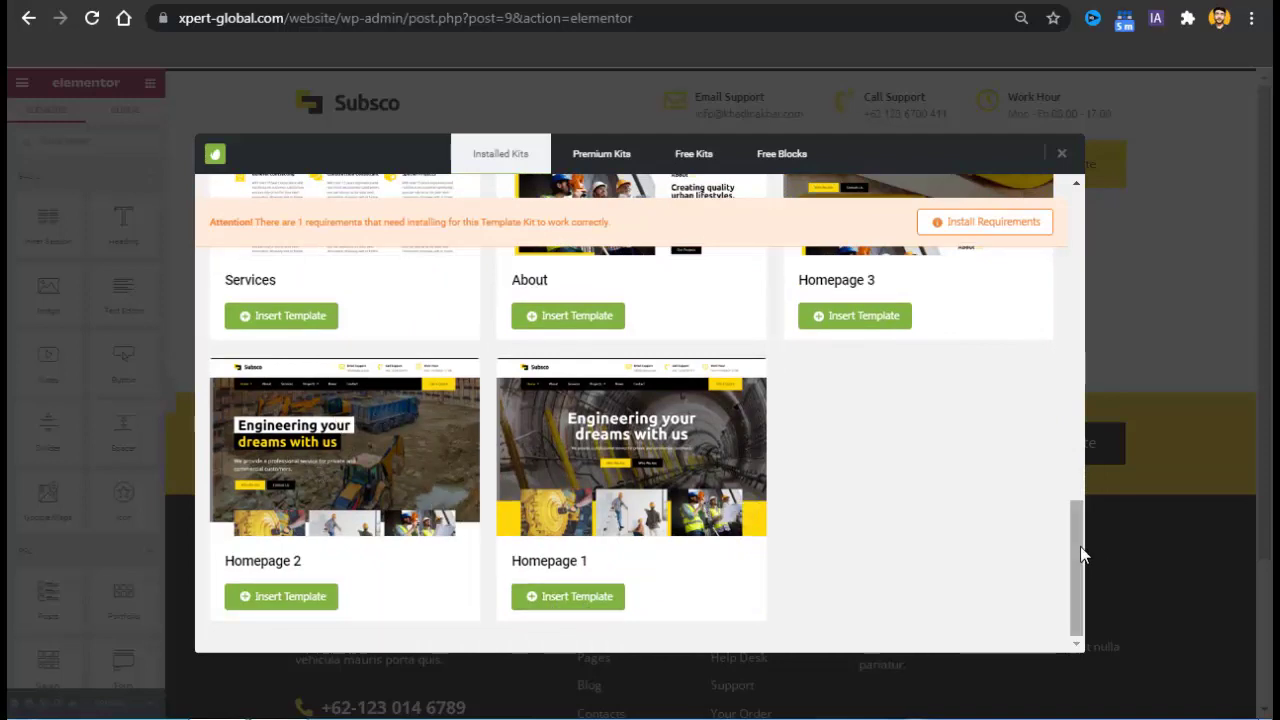
{"action": "left_click_drag", "start_coordinate": [1078, 557], "coordinate": [1076, 591]}
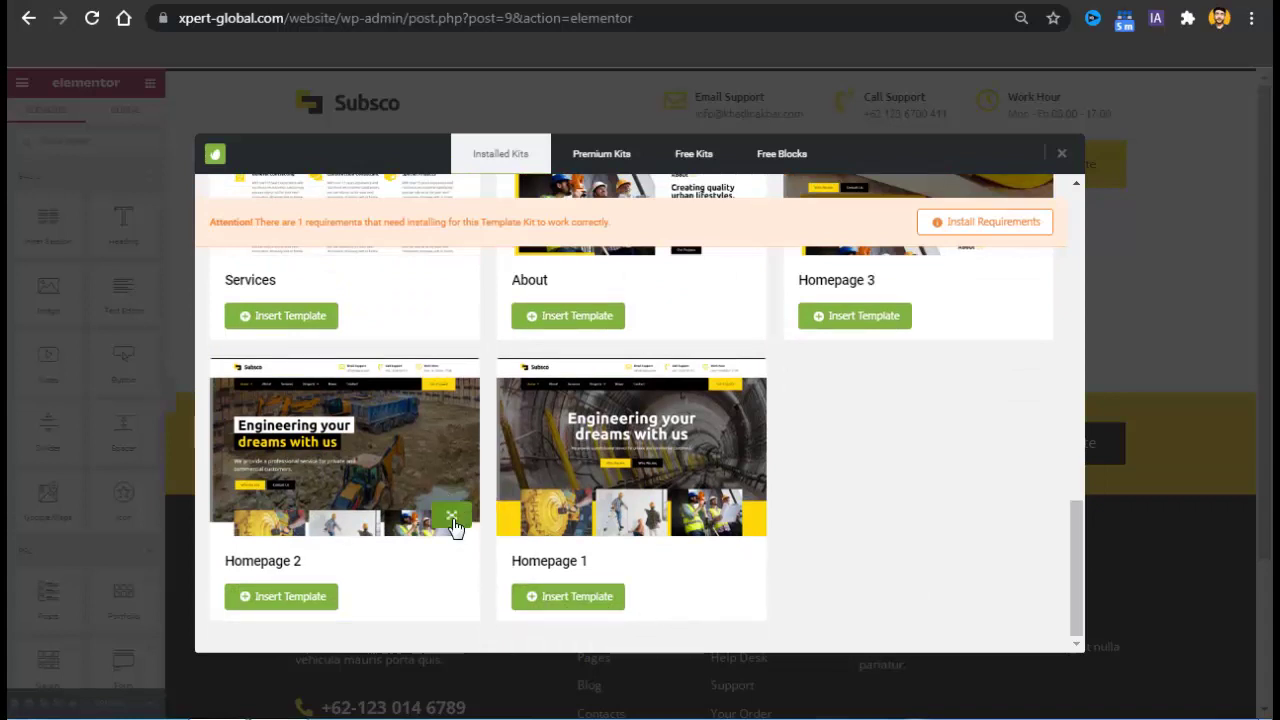
{"action": "left_click", "coordinate": [452, 518]}
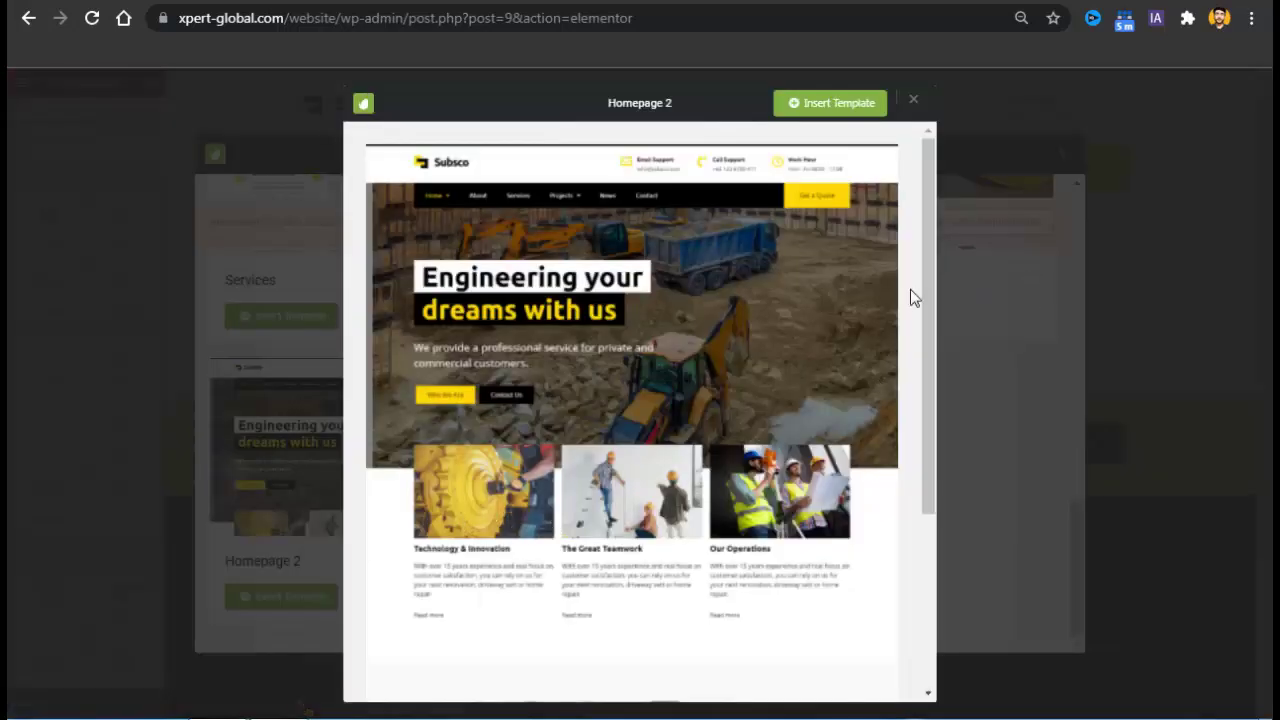
{"action": "left_click_drag", "start_coordinate": [932, 292], "coordinate": [937, 578]}
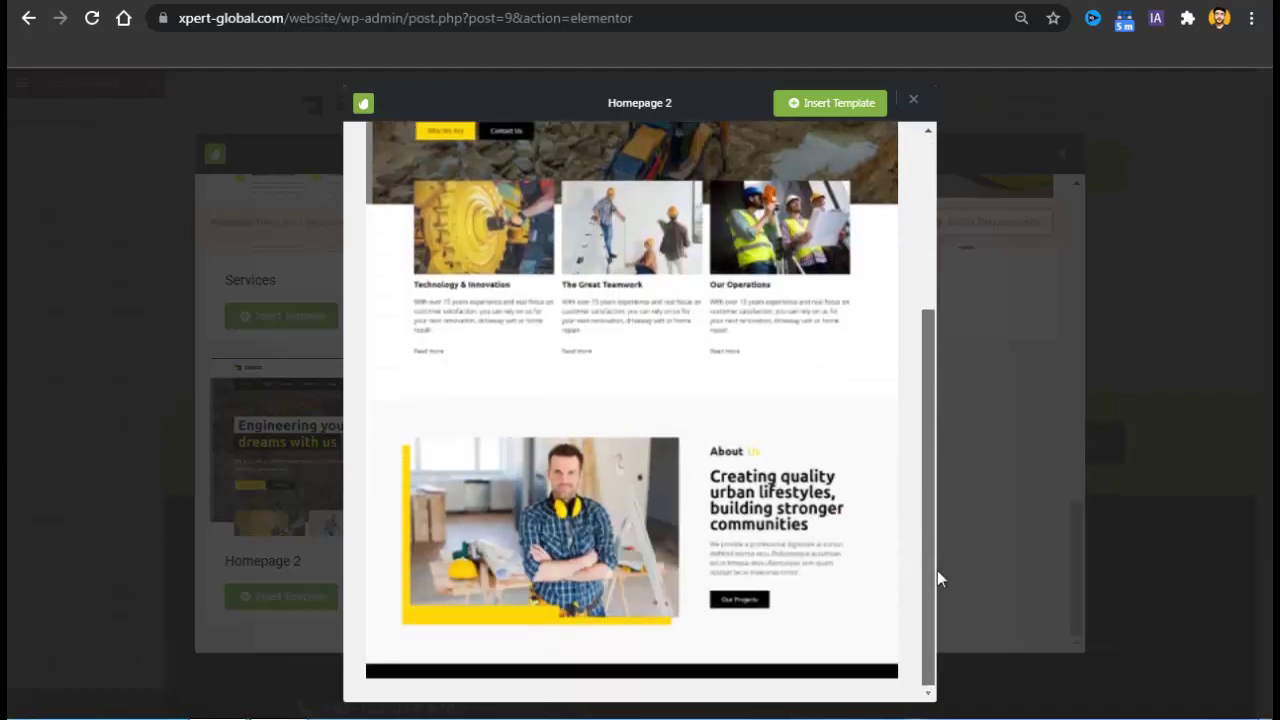
{"action": "left_click", "coordinate": [914, 103]}
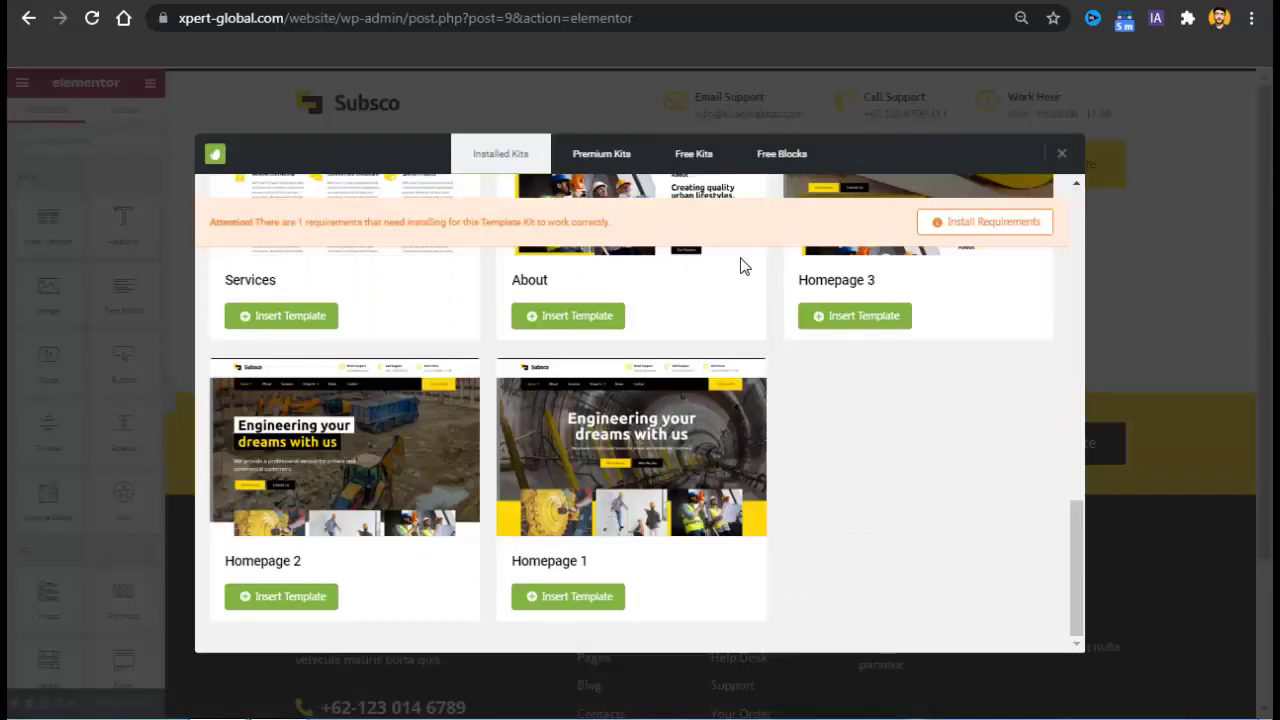
{"action": "left_click", "coordinate": [563, 598]}
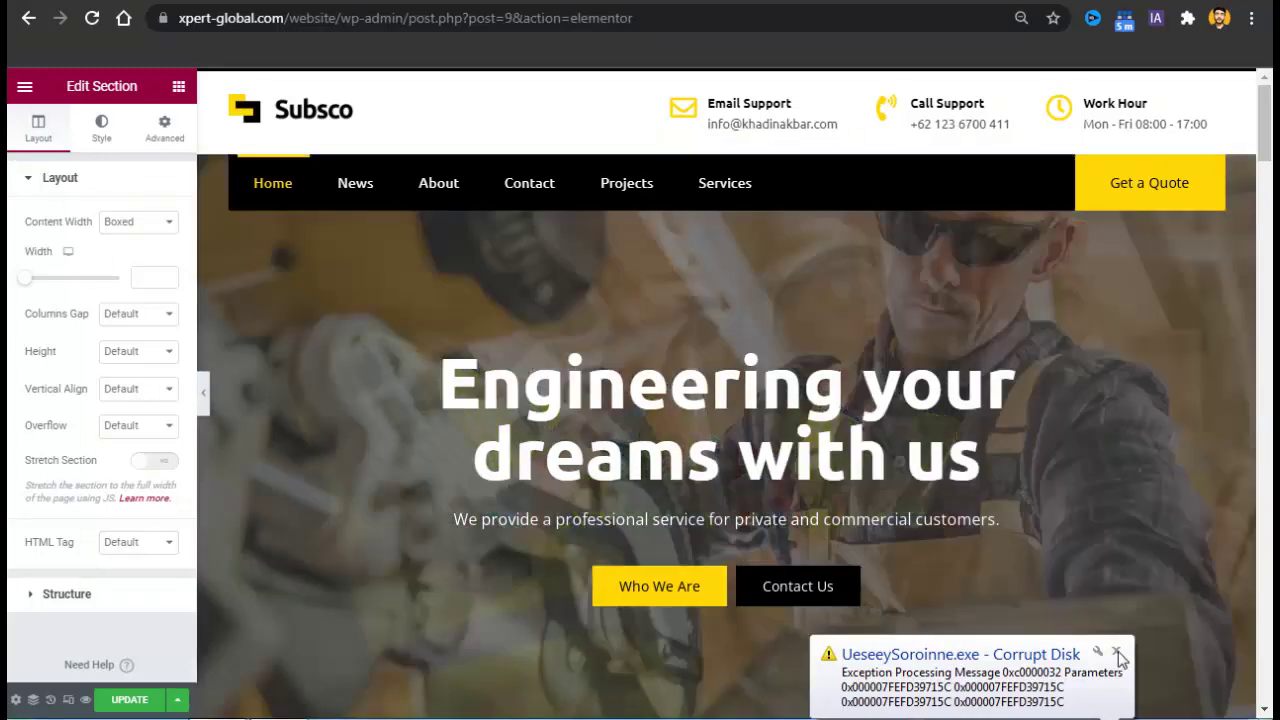
Dismiss the disk error notice, save the home page, and switch to the live site.
{"action": "left_click", "coordinate": [1117, 652]}
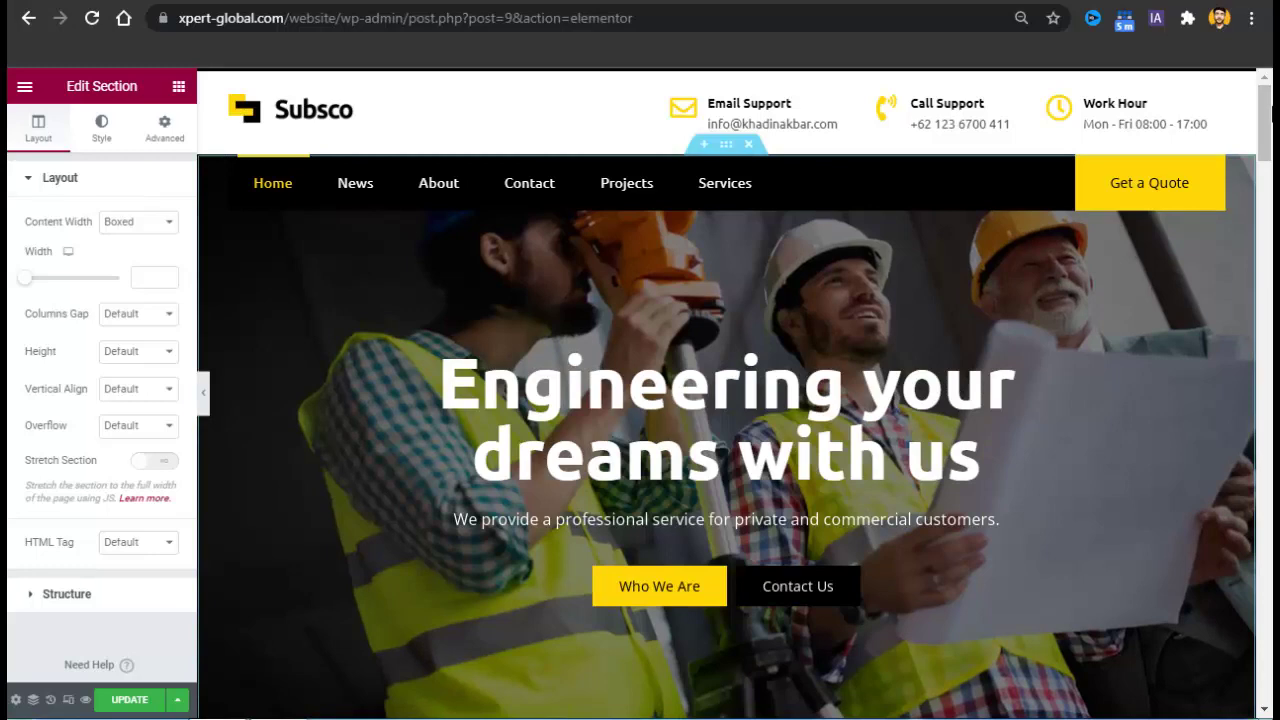
{"action": "left_click_drag", "start_coordinate": [1272, 114], "coordinate": [1271, 190]}
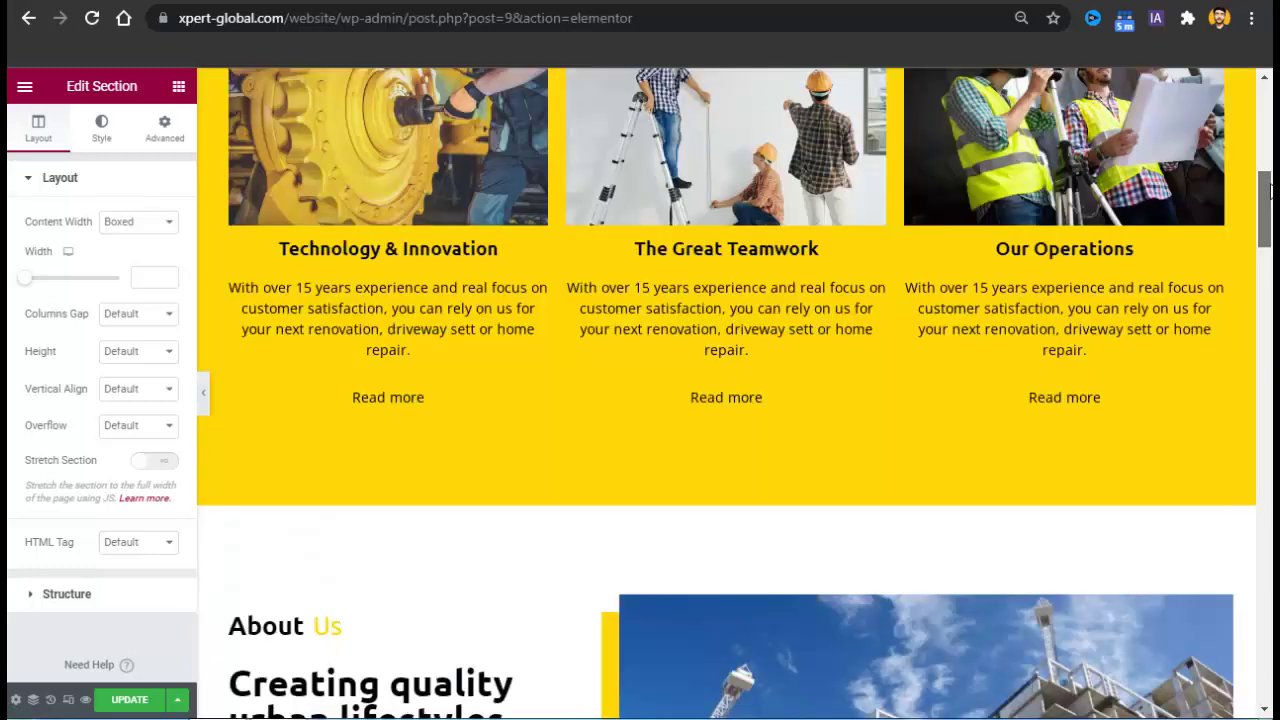
{"action": "scroll", "coordinate": [901, 487], "scroll_direction": "down", "scroll_amount": 10}
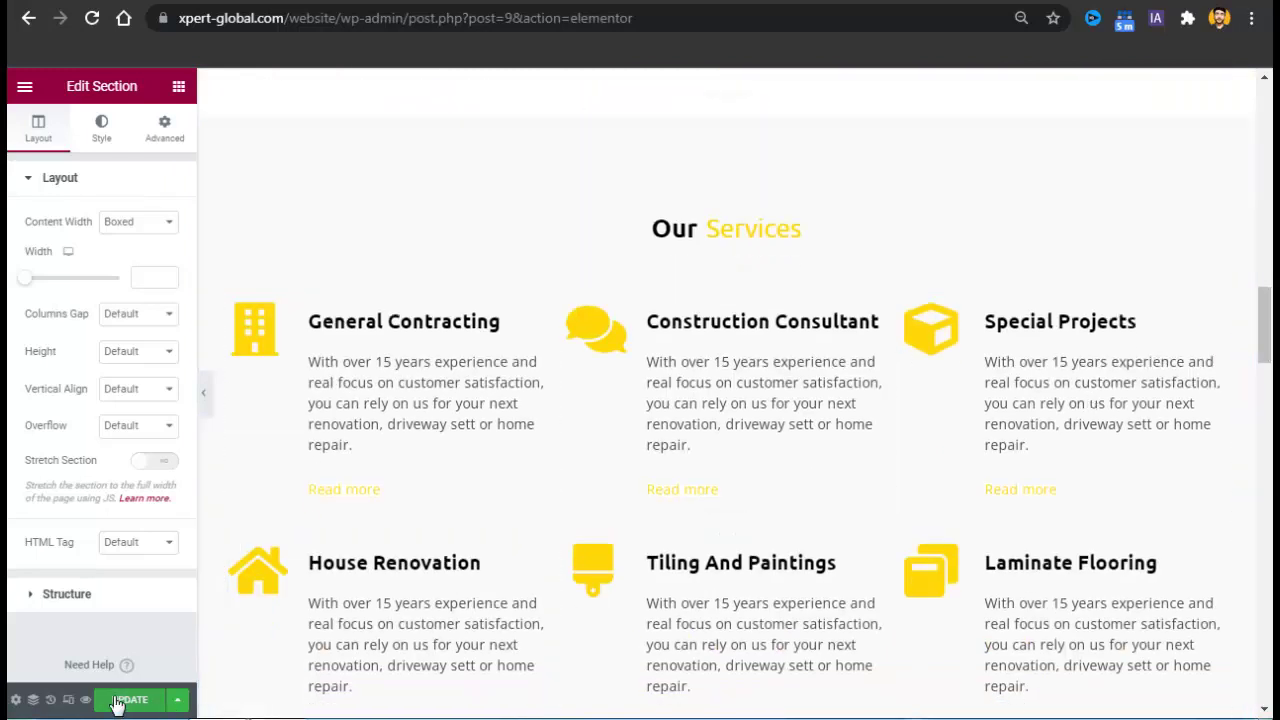
{"action": "left_click", "coordinate": [117, 700]}
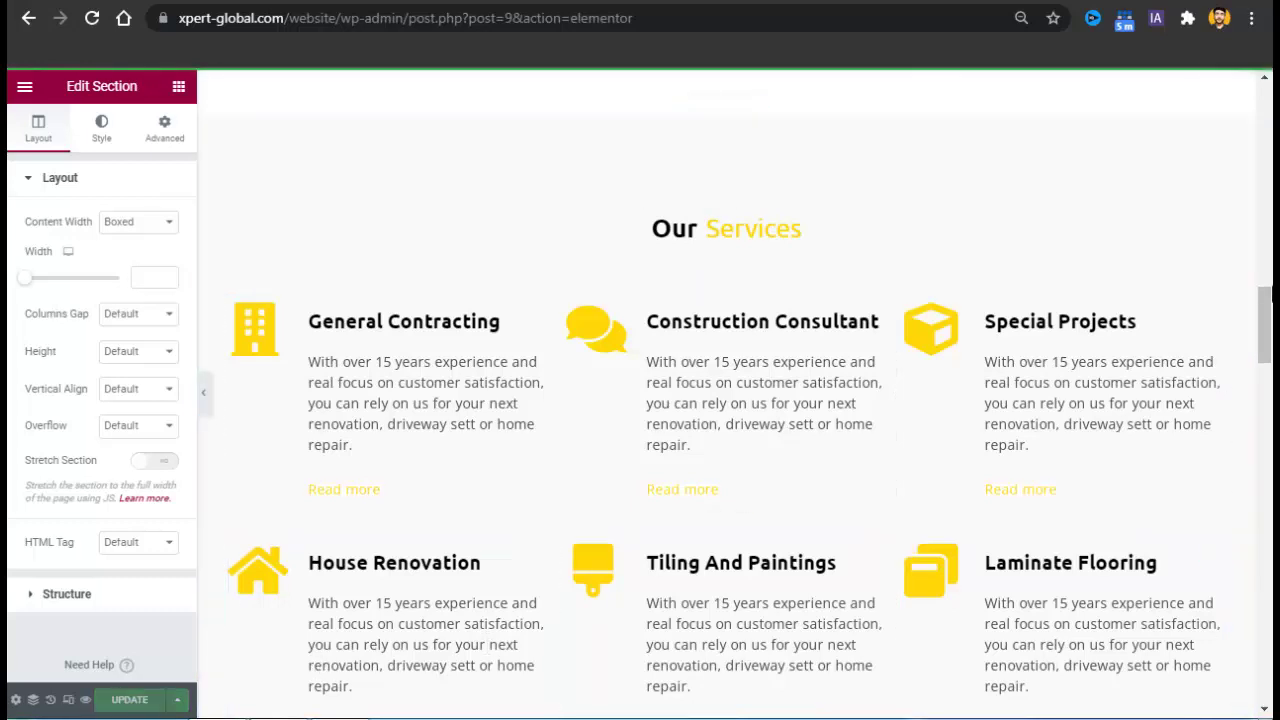
{"action": "left_click_drag", "start_coordinate": [1268, 316], "coordinate": [1266, 106]}
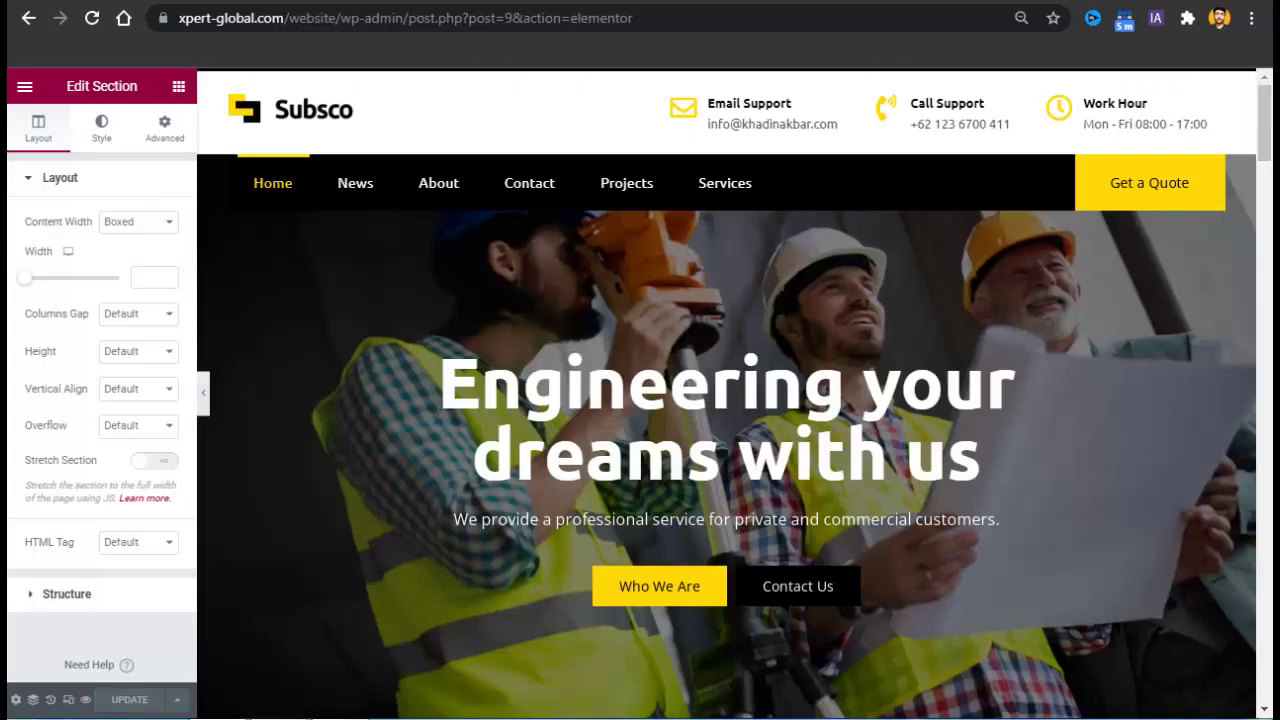
{"action": "key", "text": "ctrl+Tab"}
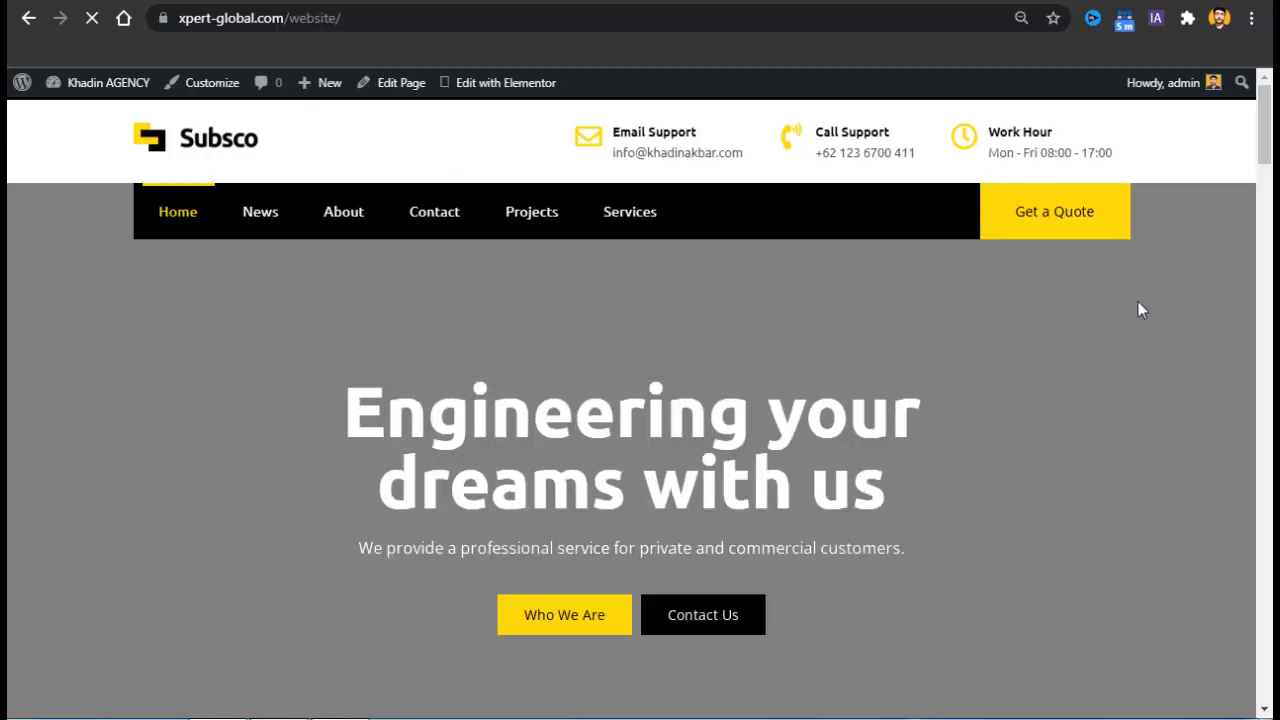
Scroll through the live home page's hero and following sections.
{"action": "scroll", "coordinate": [1268, 230], "scroll_direction": "down", "scroll_amount": 3}
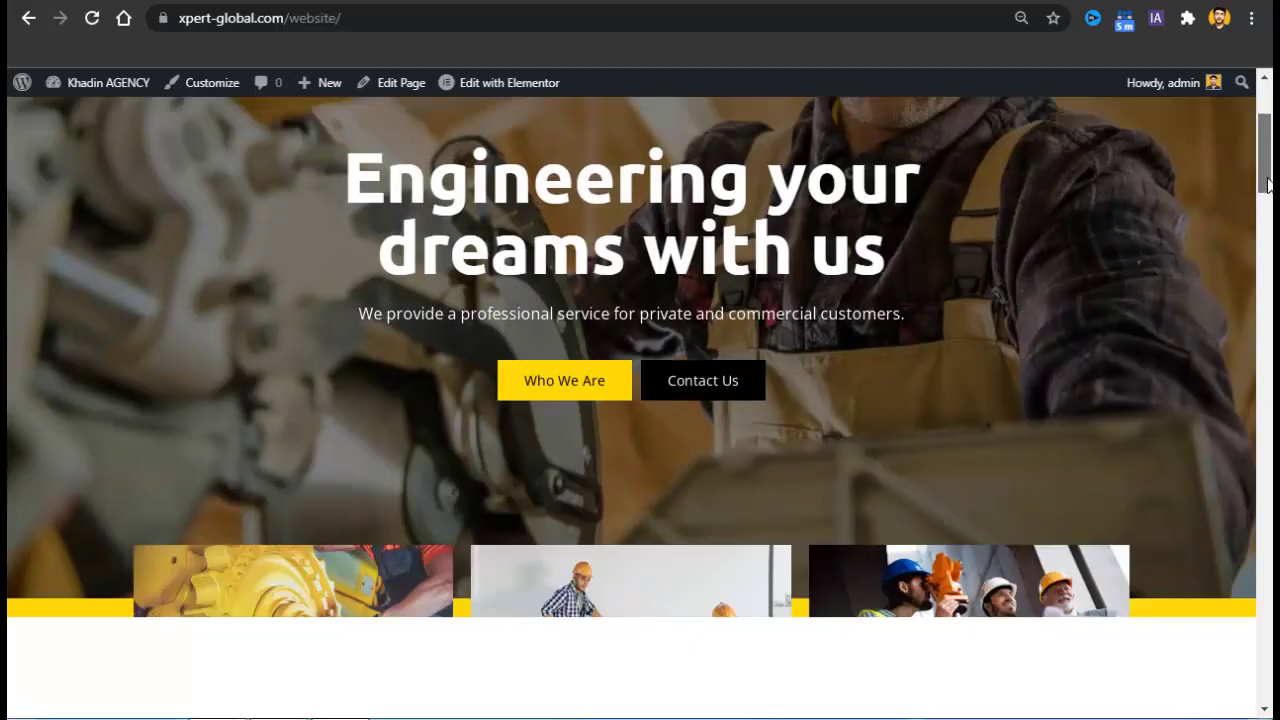
{"action": "scroll", "coordinate": [1270, 300], "scroll_direction": "down", "scroll_amount": 15}
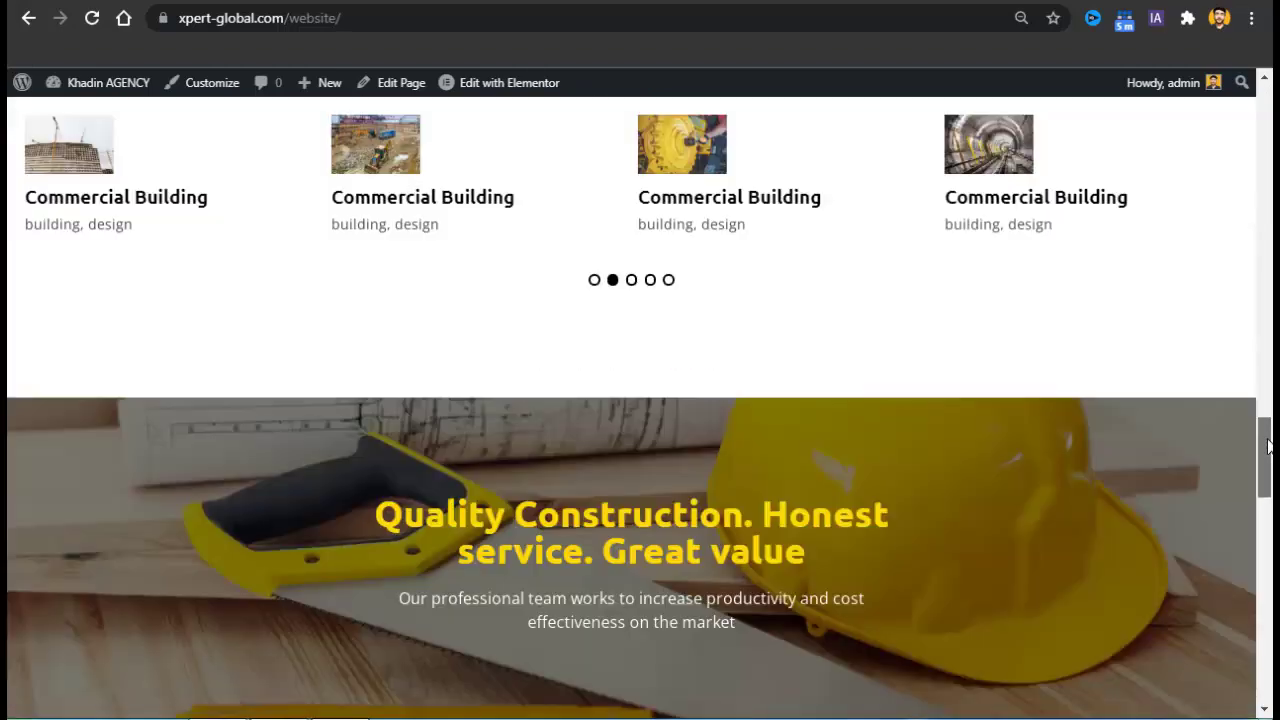
{"action": "left_click_drag", "start_coordinate": [1268, 445], "coordinate": [1262, 124]}
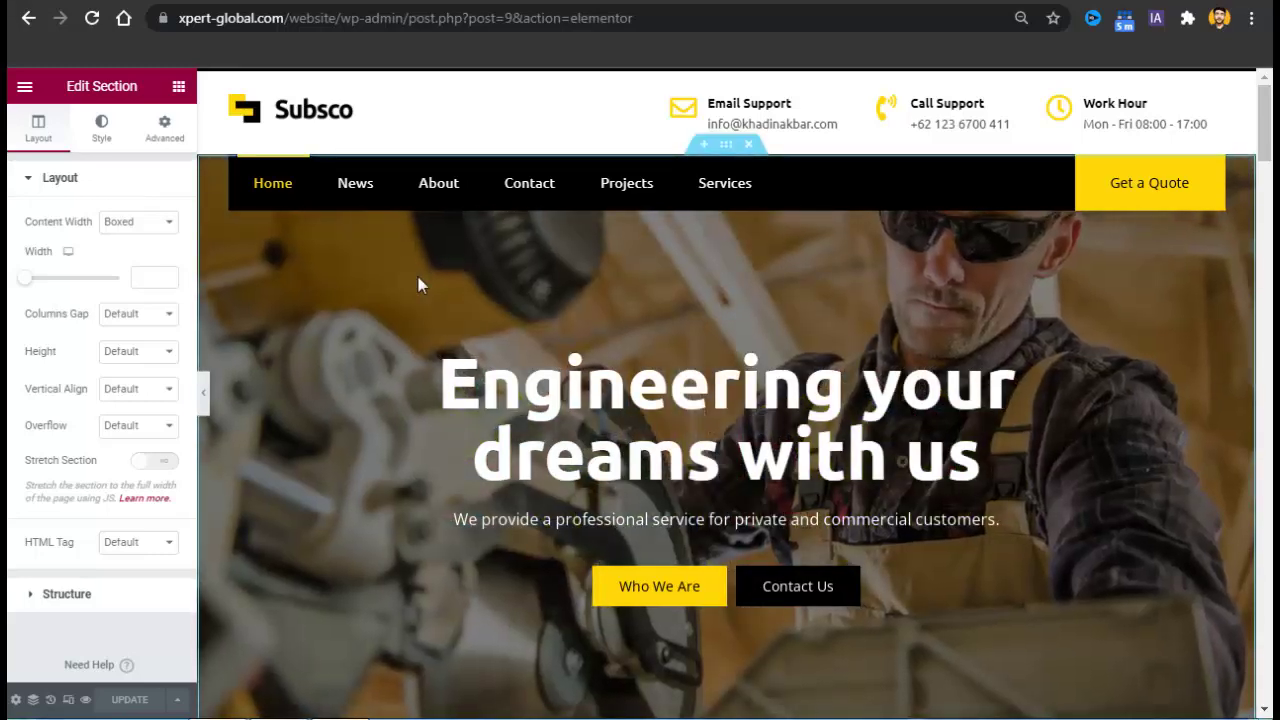
Review the hero section's three background slideshow images under Style, closing the gallery unchanged.
{"action": "right_click", "coordinate": [420, 285]}
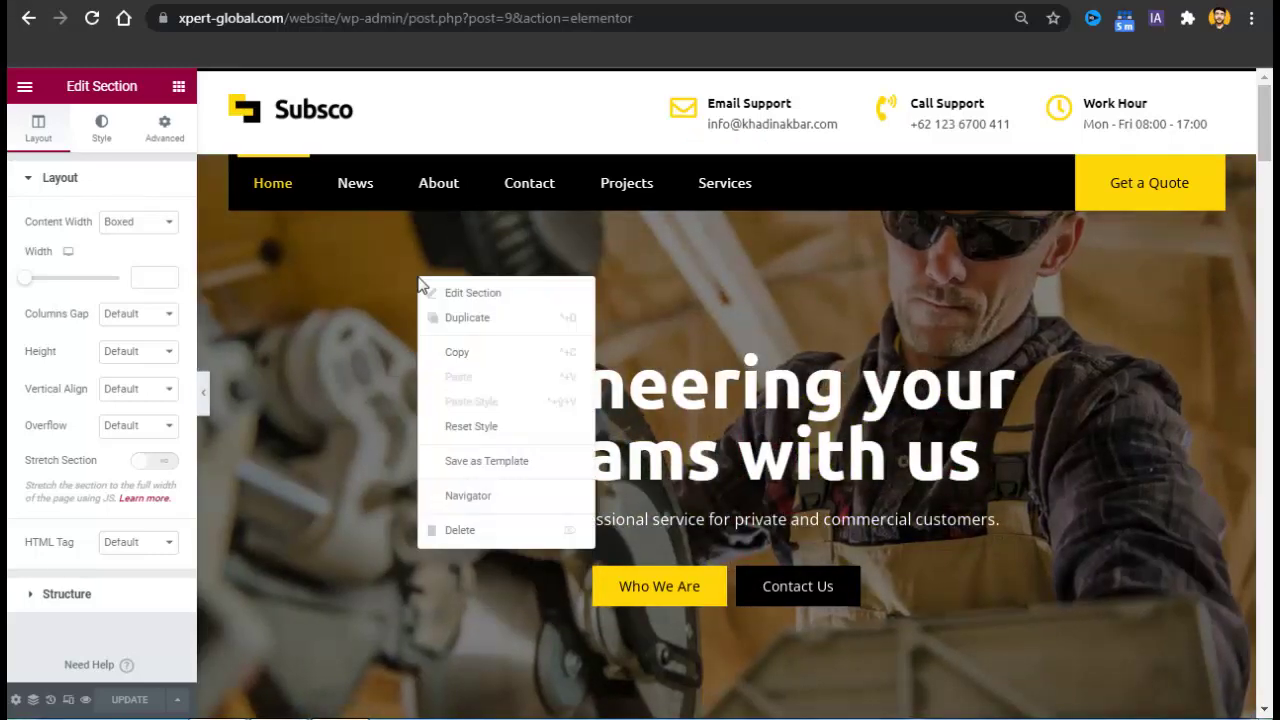
{"action": "left_click", "coordinate": [690, 250]}
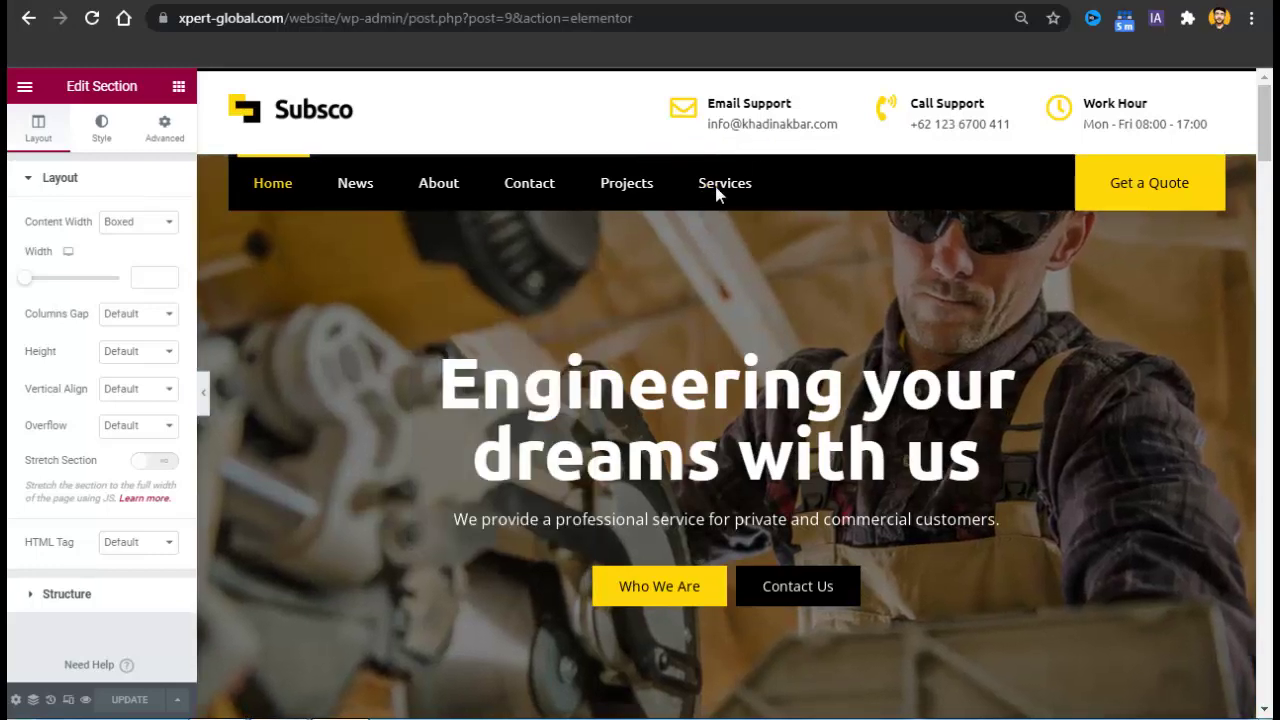
{"action": "right_click", "coordinate": [463, 286]}
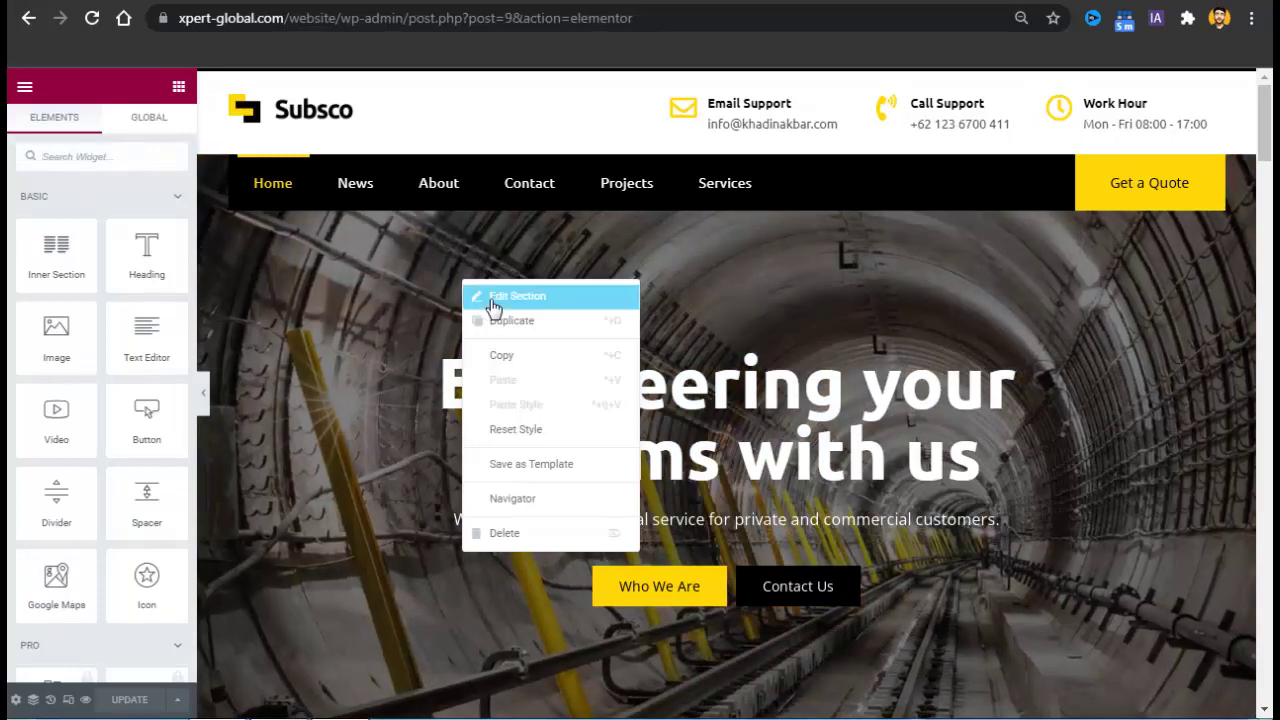
{"action": "left_click", "coordinate": [492, 300]}
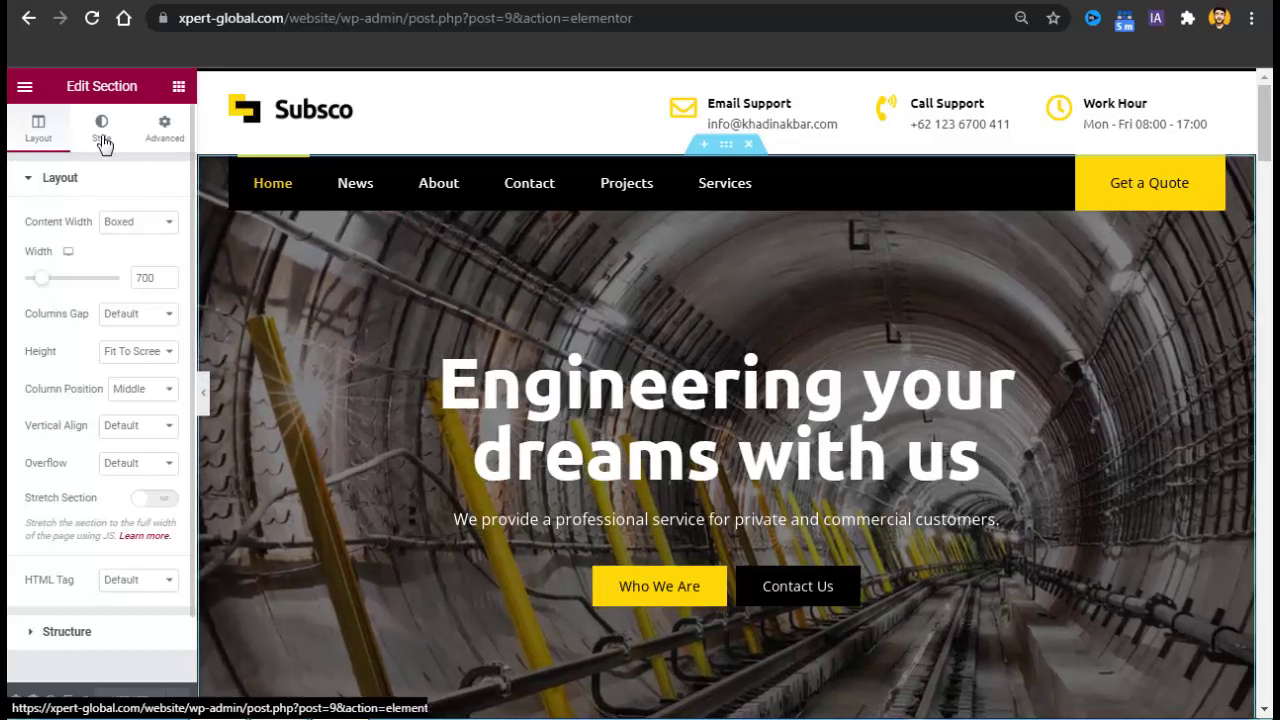
{"action": "left_click", "coordinate": [102, 130]}
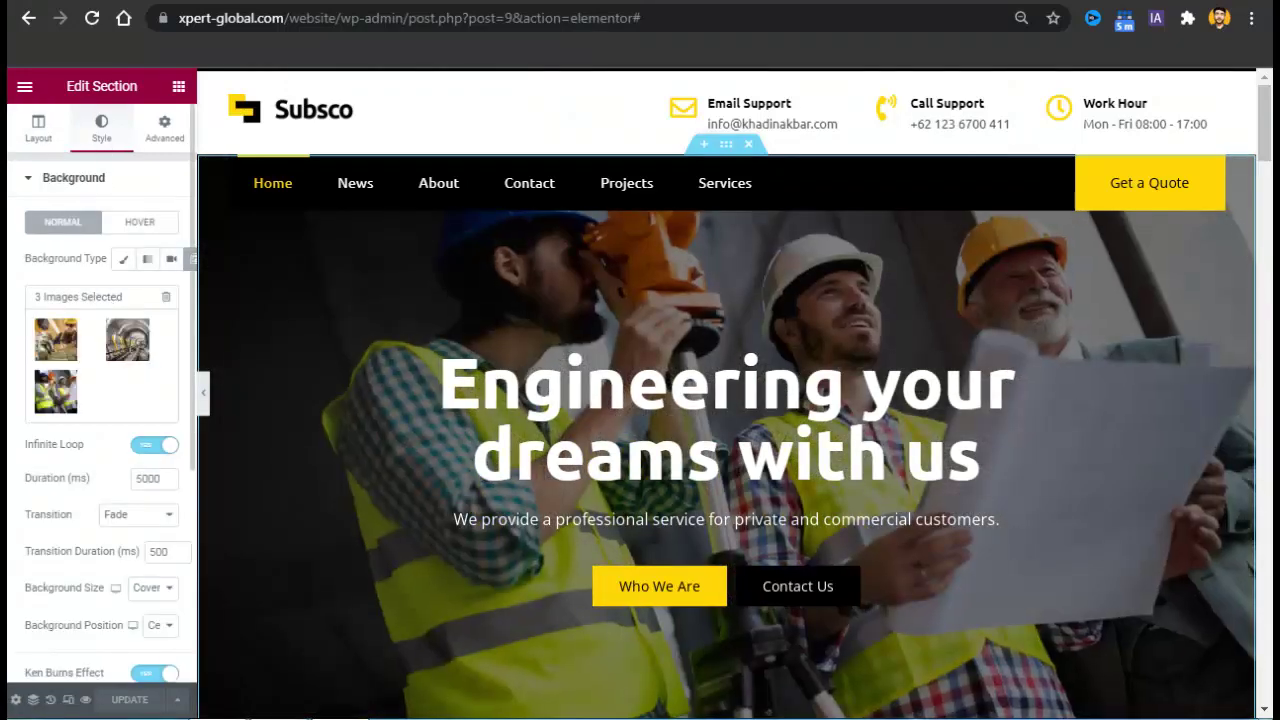
{"action": "mouse_move", "coordinate": [164, 338]}
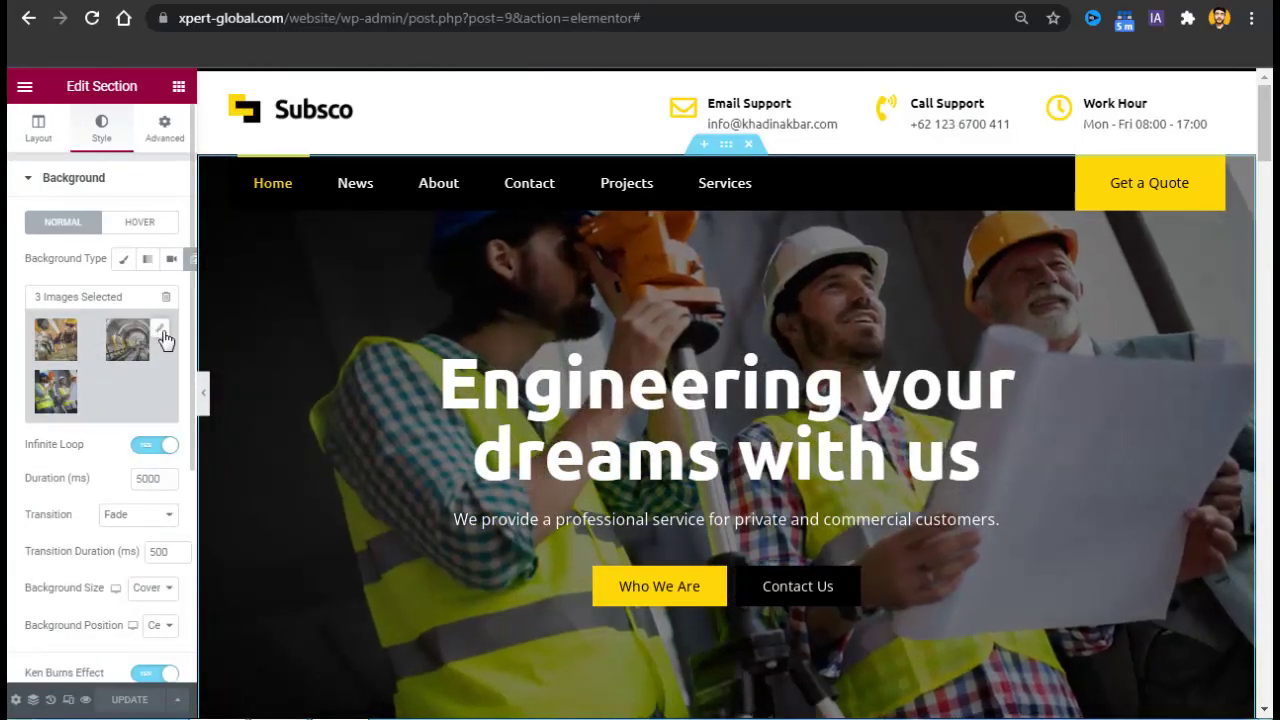
{"action": "left_click", "coordinate": [161, 332]}
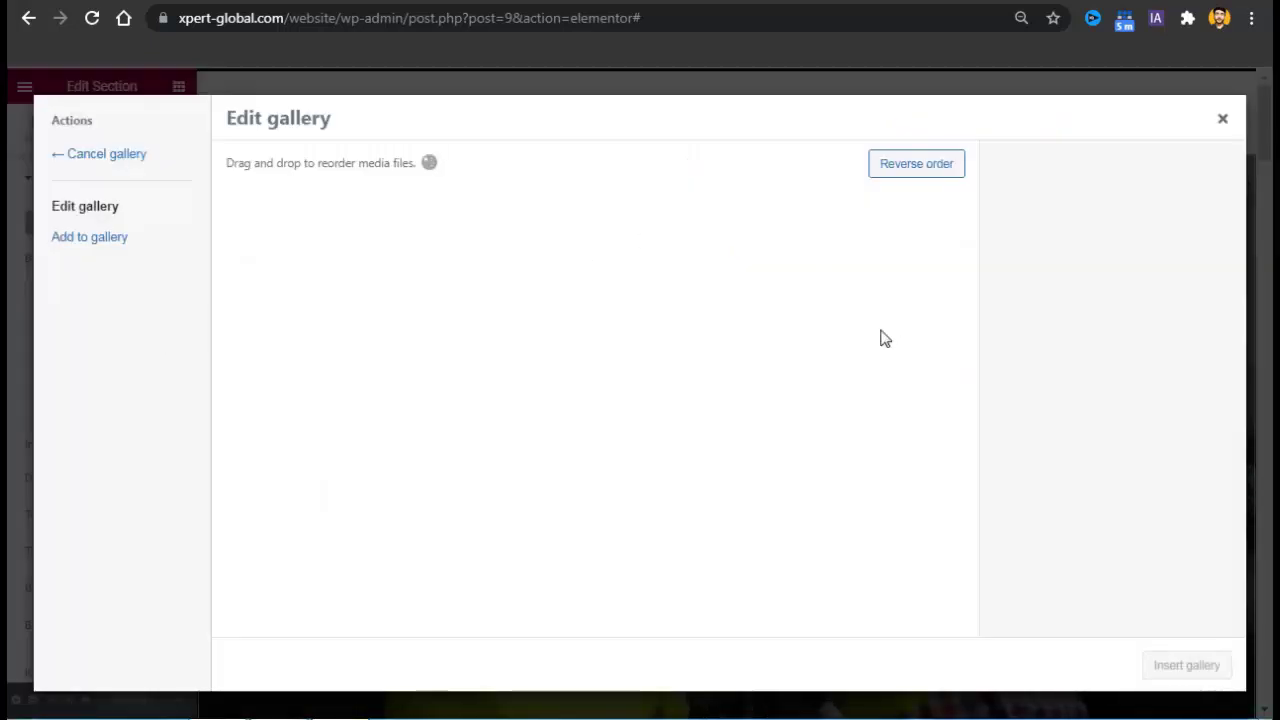
{"action": "left_click", "coordinate": [106, 241]}
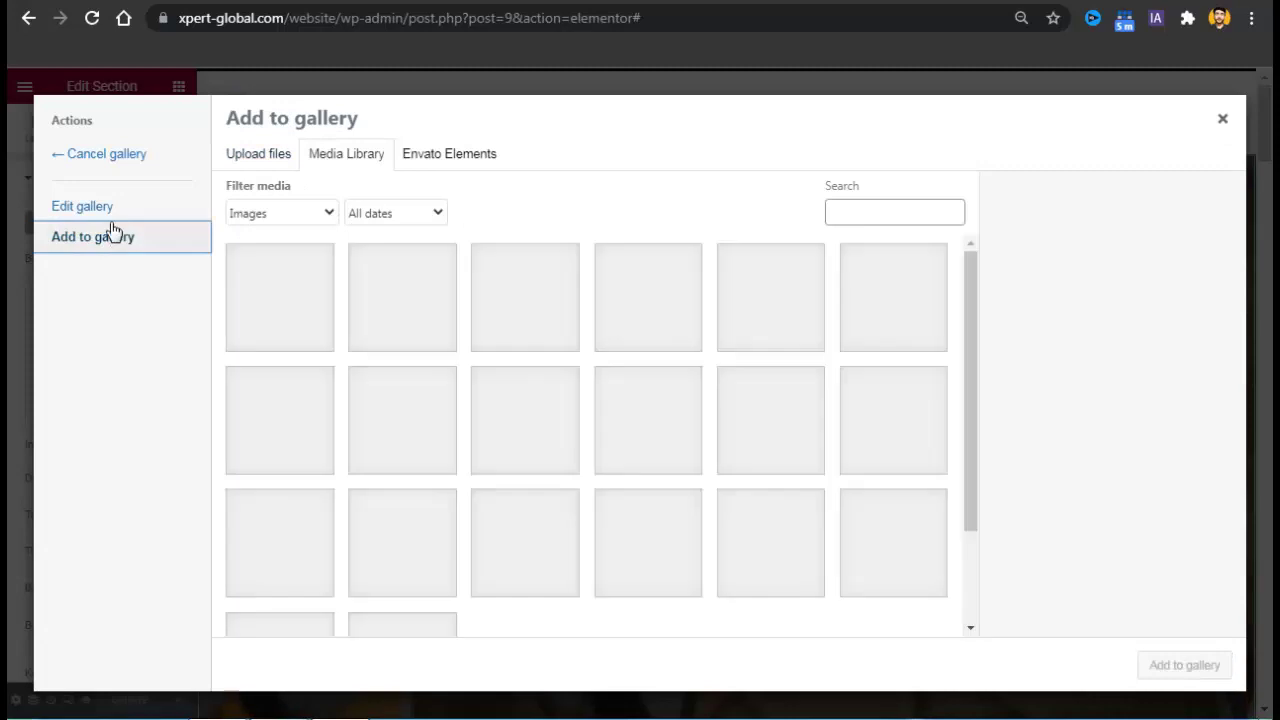
{"action": "left_click", "coordinate": [105, 213]}
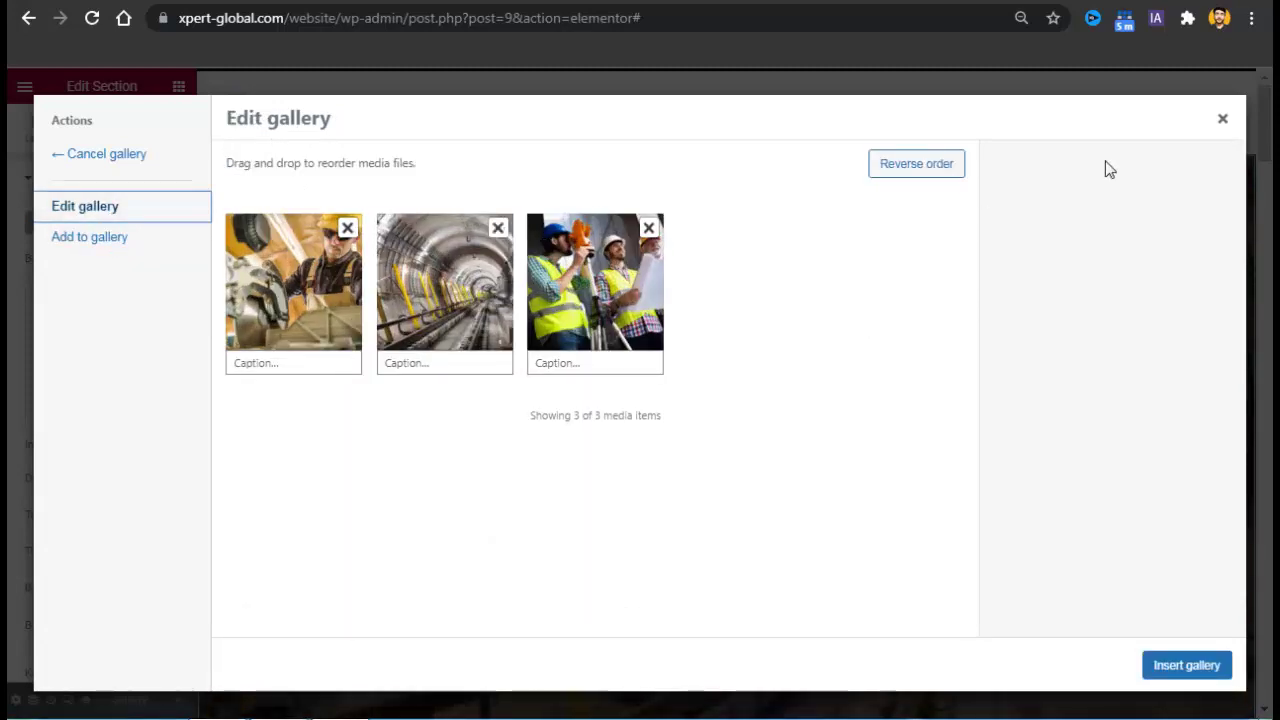
{"action": "left_click", "coordinate": [1222, 118]}
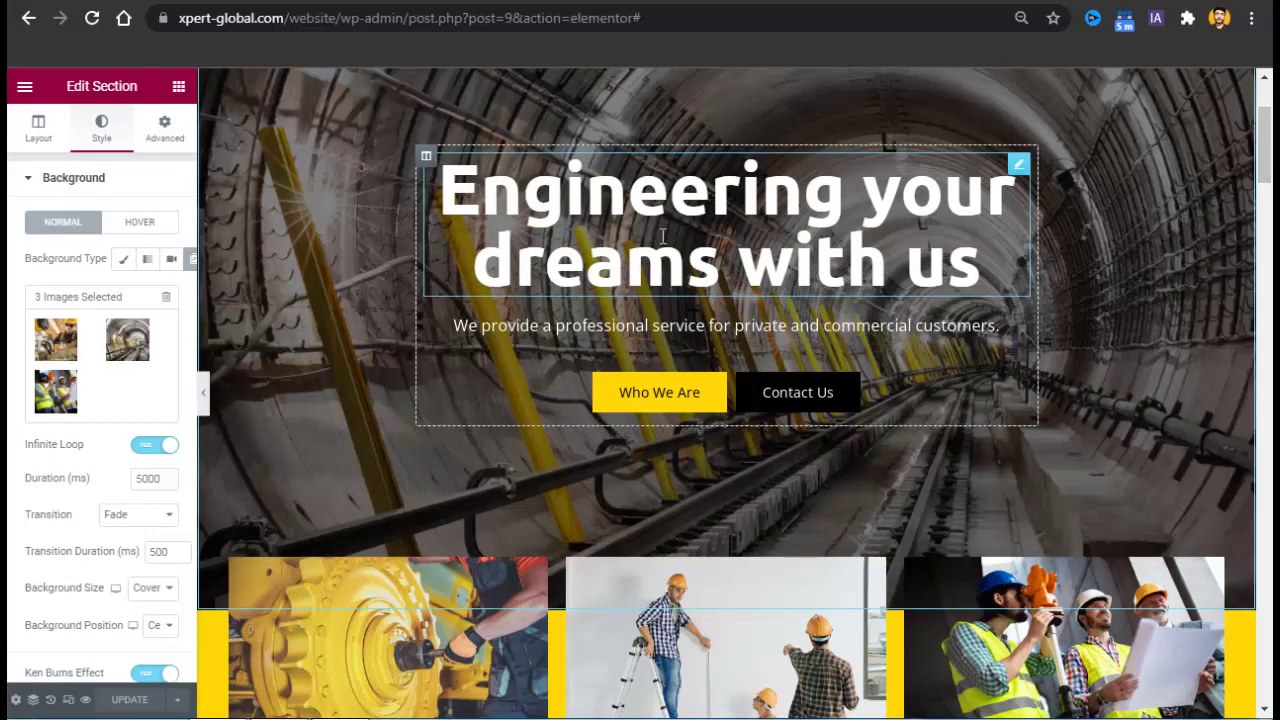
Replace the hero heading title with 'BEST FACTORY', fixing a mistyped first attempt.
{"action": "left_click", "coordinate": [662, 236]}
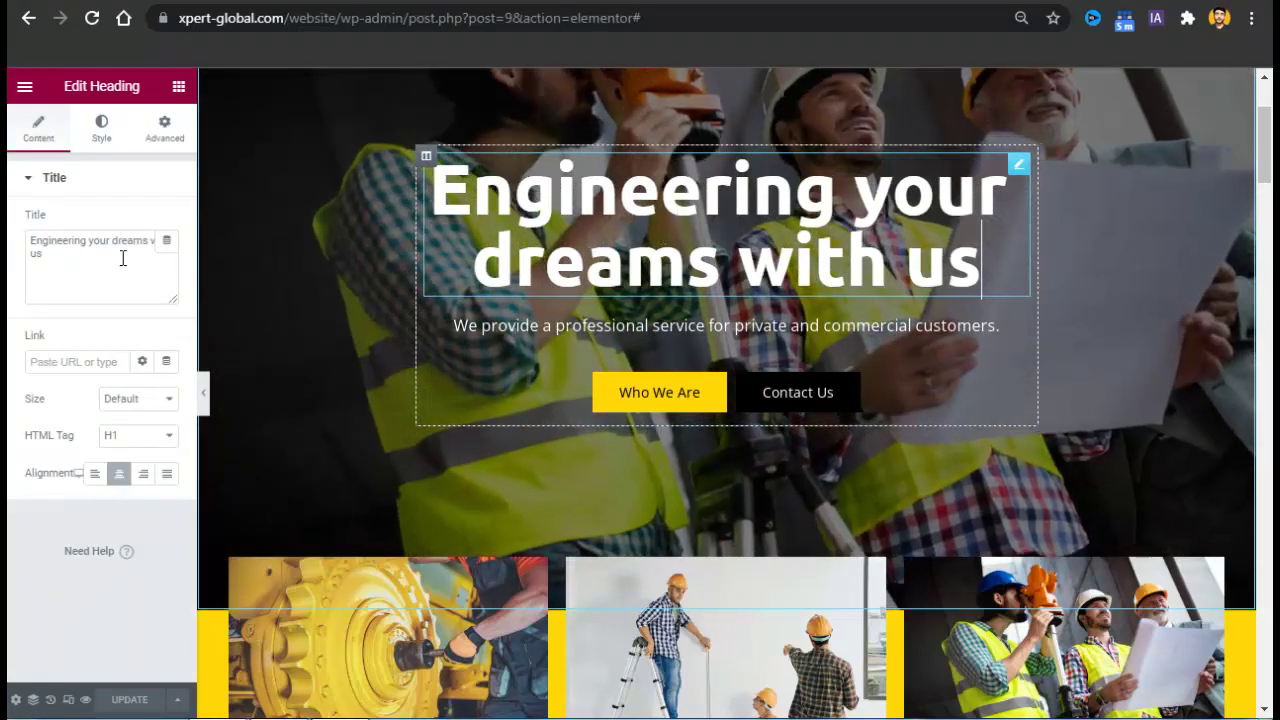
{"action": "key", "text": "ctrl+a"}
{"action": "triple_click", "coordinate": [85, 254]}
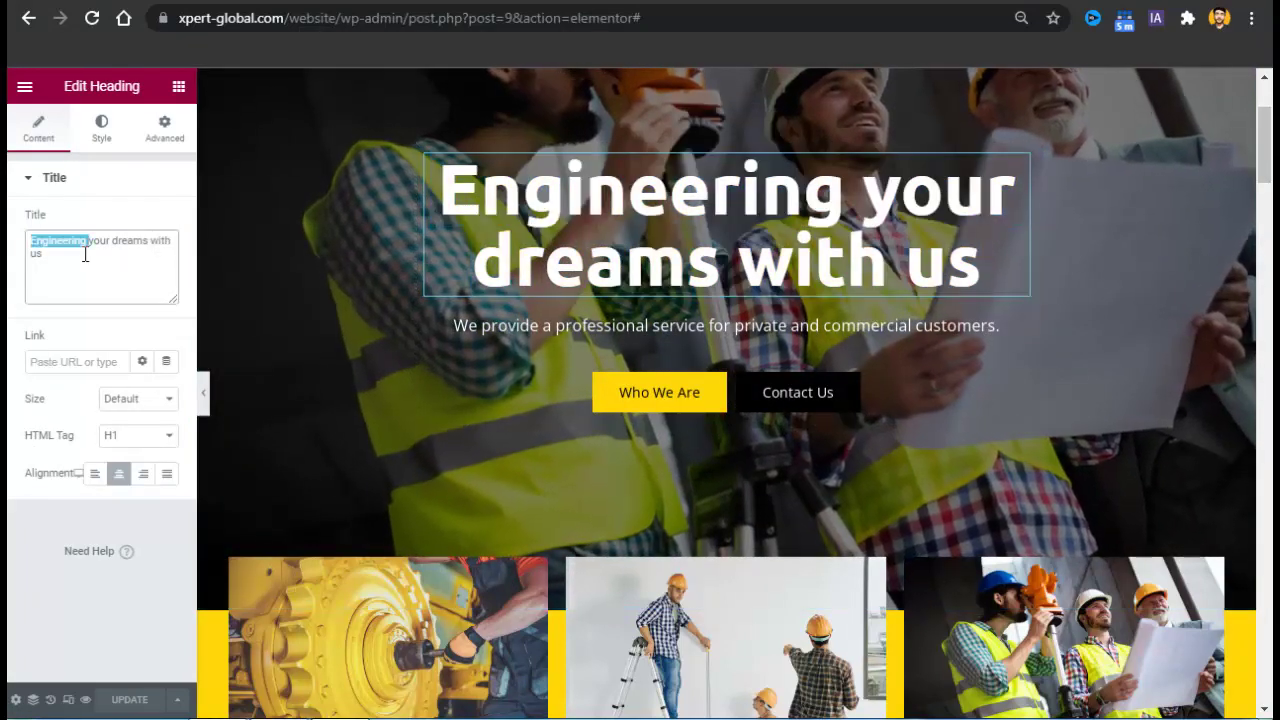
{"action": "type", "text": "B"}
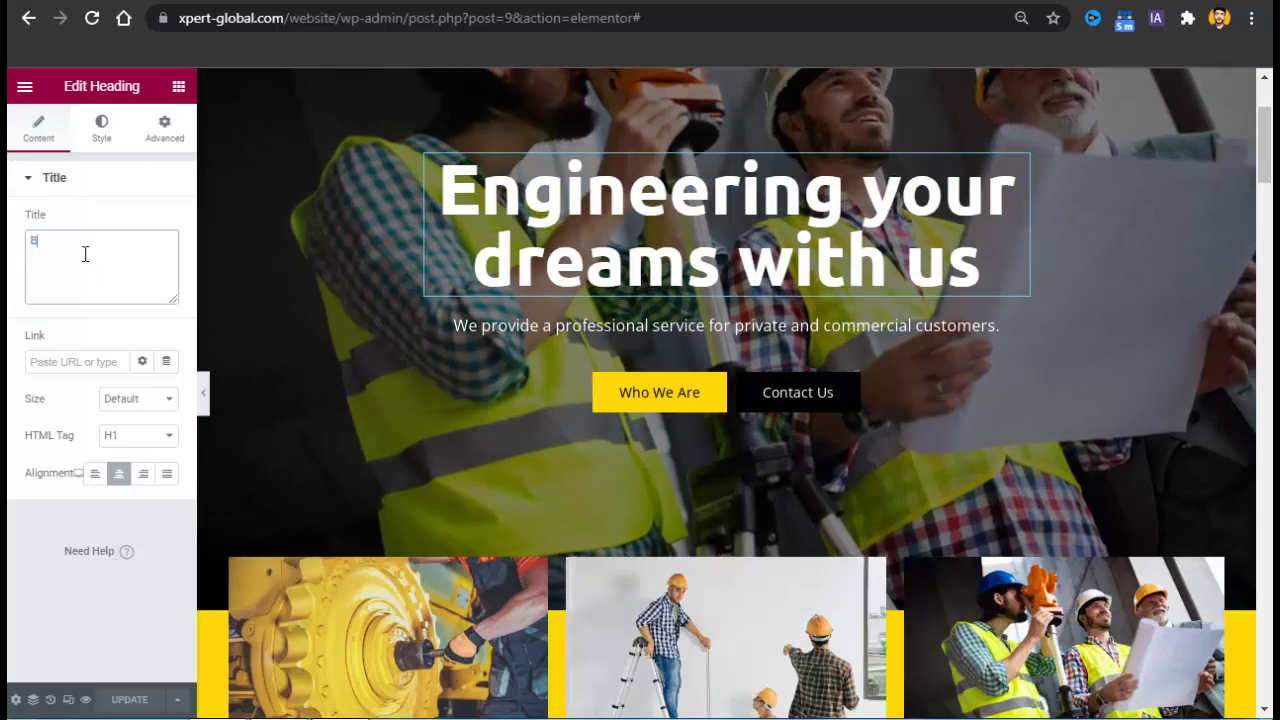
{"action": "type", "text": "EST CONT"}
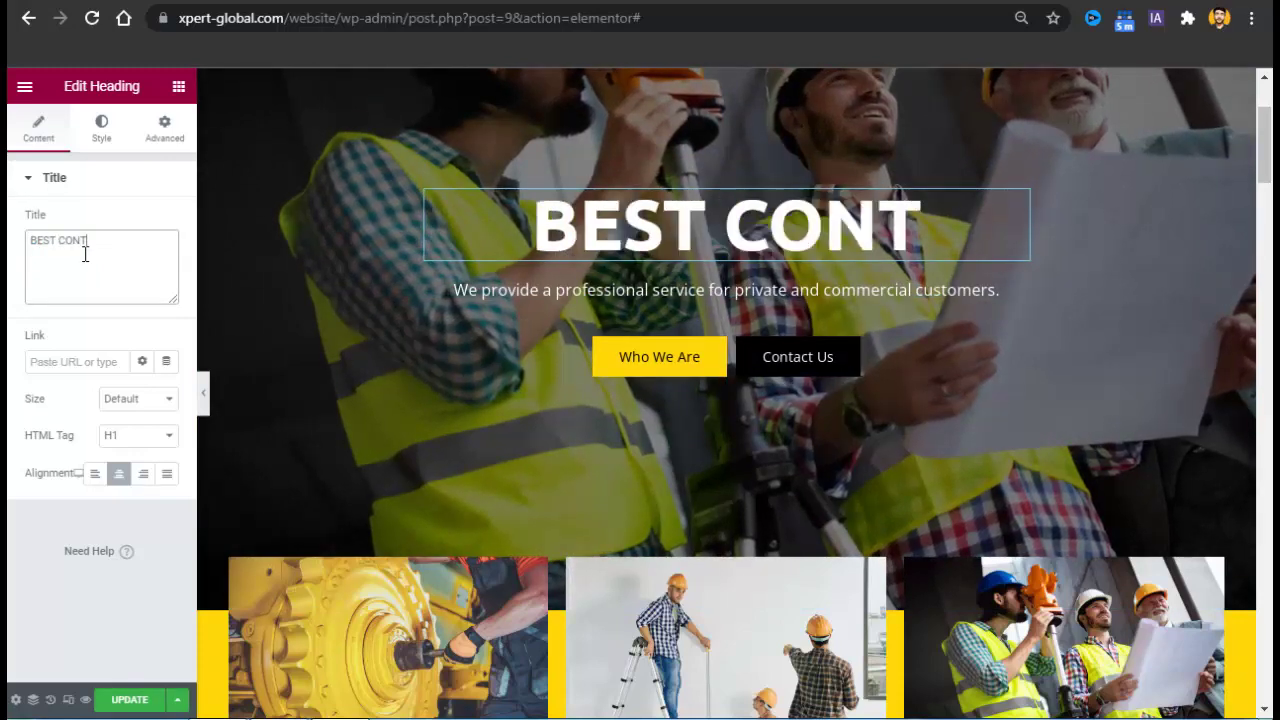
{"action": "key", "text": "BackSpace"}
{"action": "type", "text": "STRUCTION"}
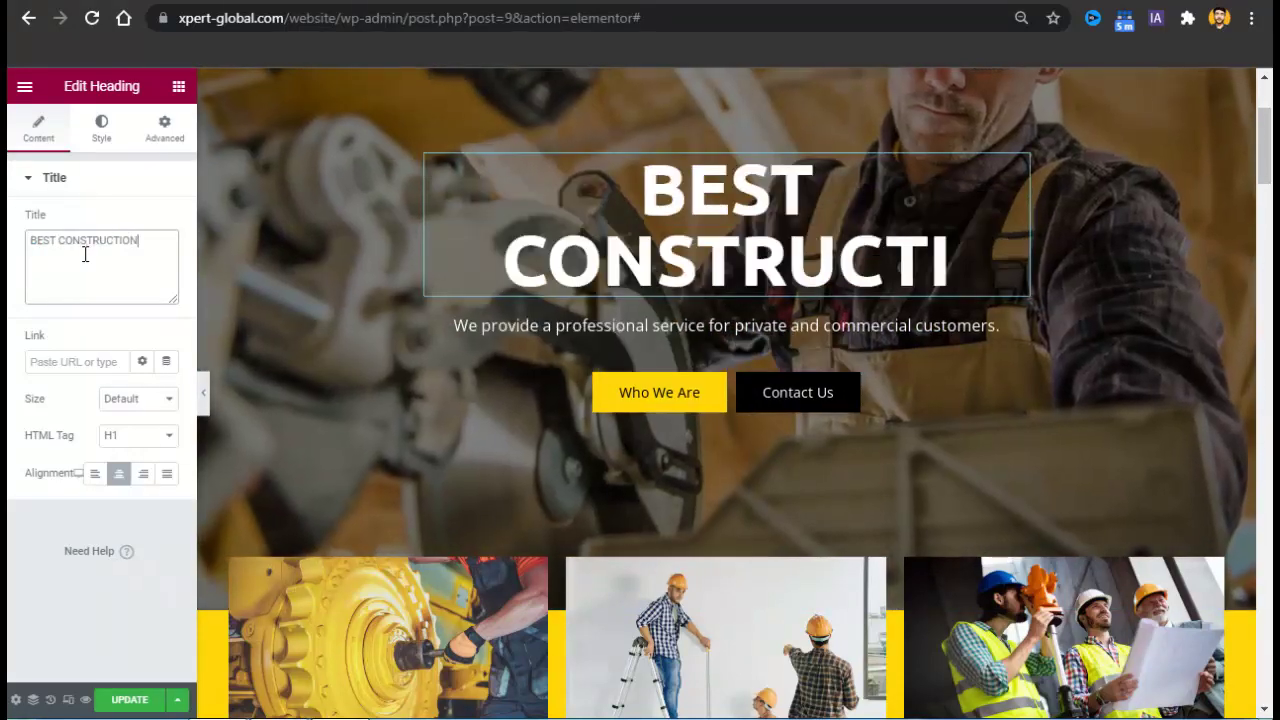
{"action": "type", "text": " COPAN"}
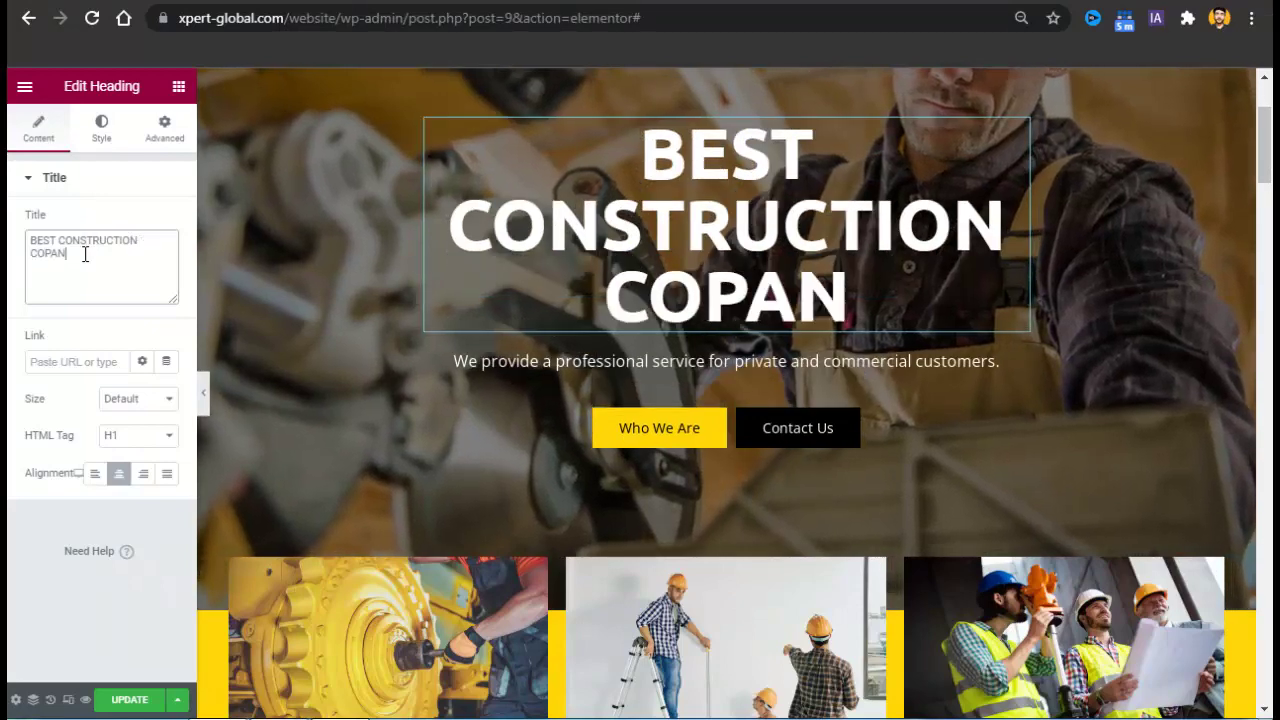
{"action": "key", "text": "BackSpace"}
{"action": "key", "text": "BackSpace"}
{"action": "key", "text": "BackSpace"}
{"action": "key", "text": "BackSpace"}
{"action": "key", "text": "BackSpace"}
{"action": "key", "text": "BackSpace"}
{"action": "key", "text": "BackSpace"}
{"action": "key", "text": "BackSpace"}
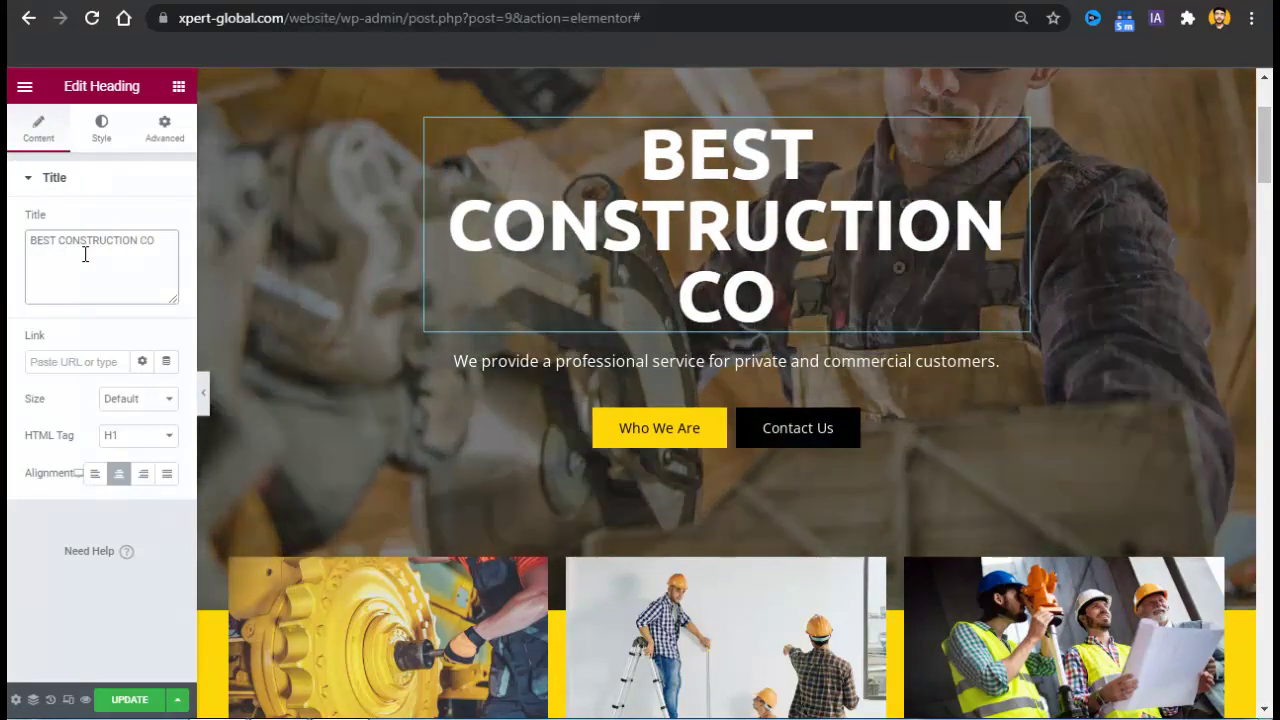
{"action": "key", "text": "BackSpace"}
{"action": "key", "text": "BackSpace"}
{"action": "key", "text": "BackSpace"}
{"action": "key", "text": "BackSpace"}
{"action": "key", "text": "BackSpace"}
{"action": "key", "text": "BackSpace"}
{"action": "key", "text": "BackSpace"}
{"action": "key", "text": "BackSpace"}
{"action": "key", "text": "BackSpace"}
{"action": "key", "text": "BackSpace"}
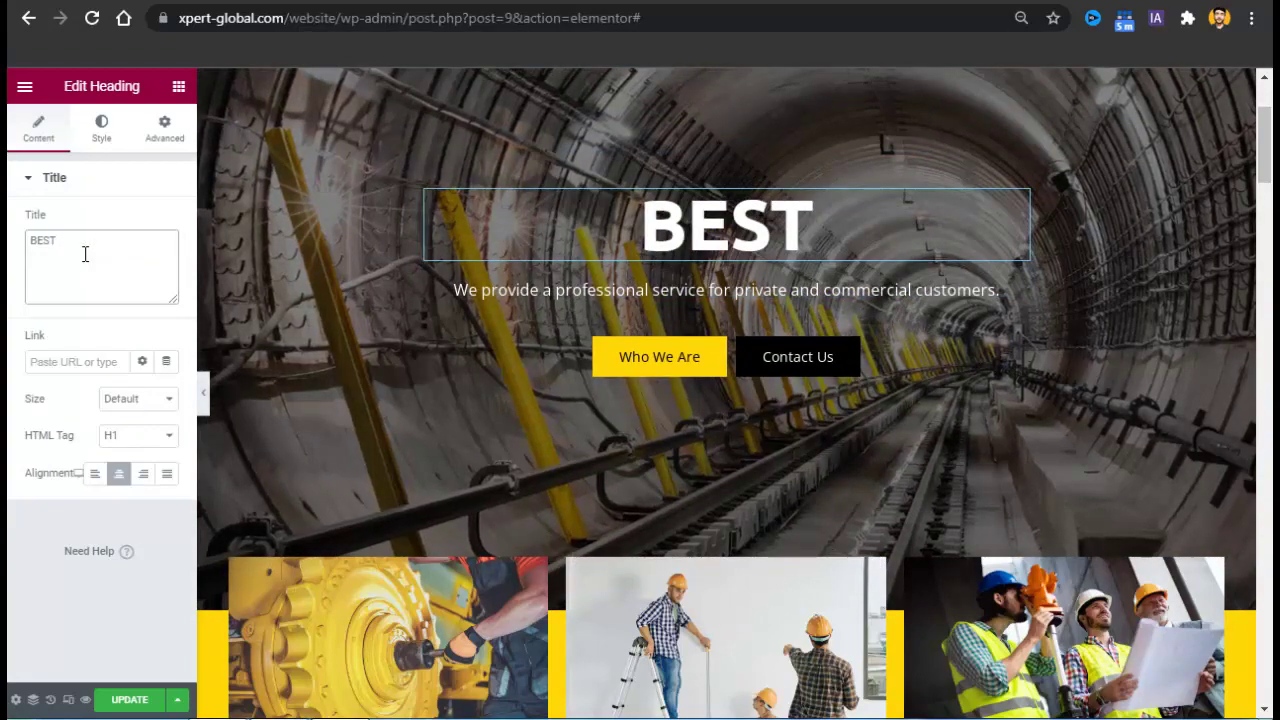
{"action": "type", "text": "FACTORY"}
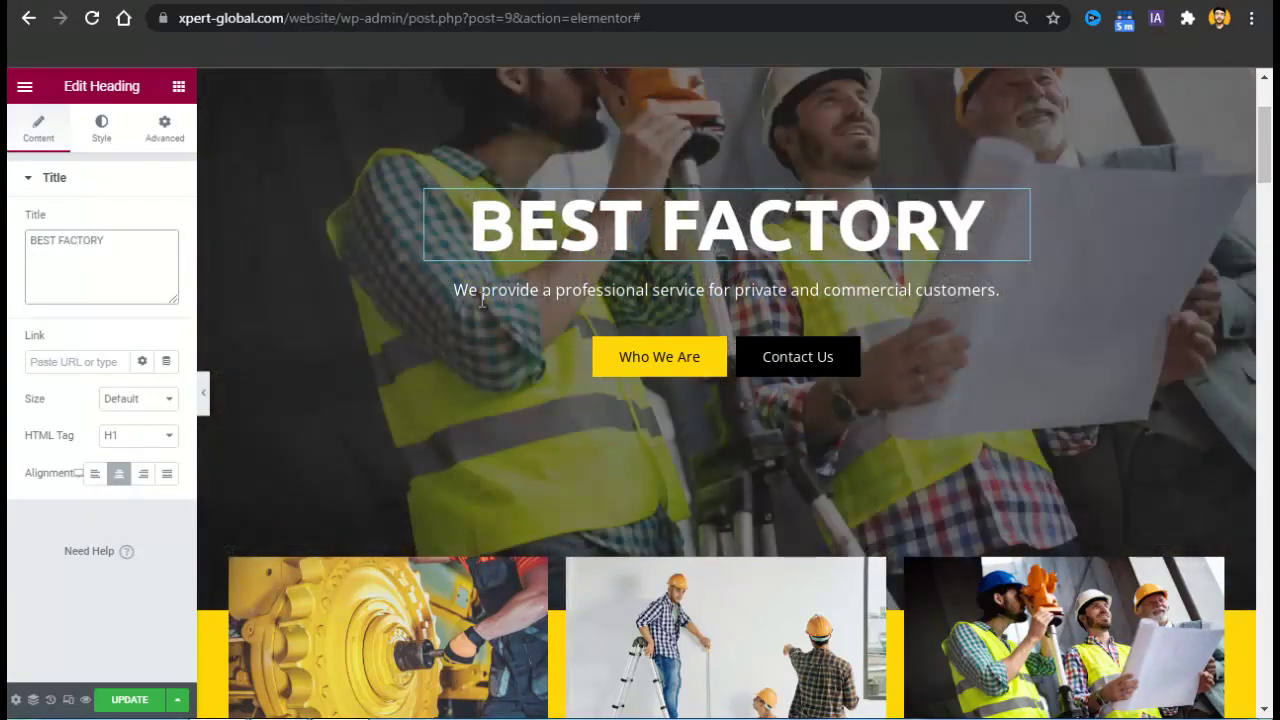
{"action": "left_click", "coordinate": [607, 300]}
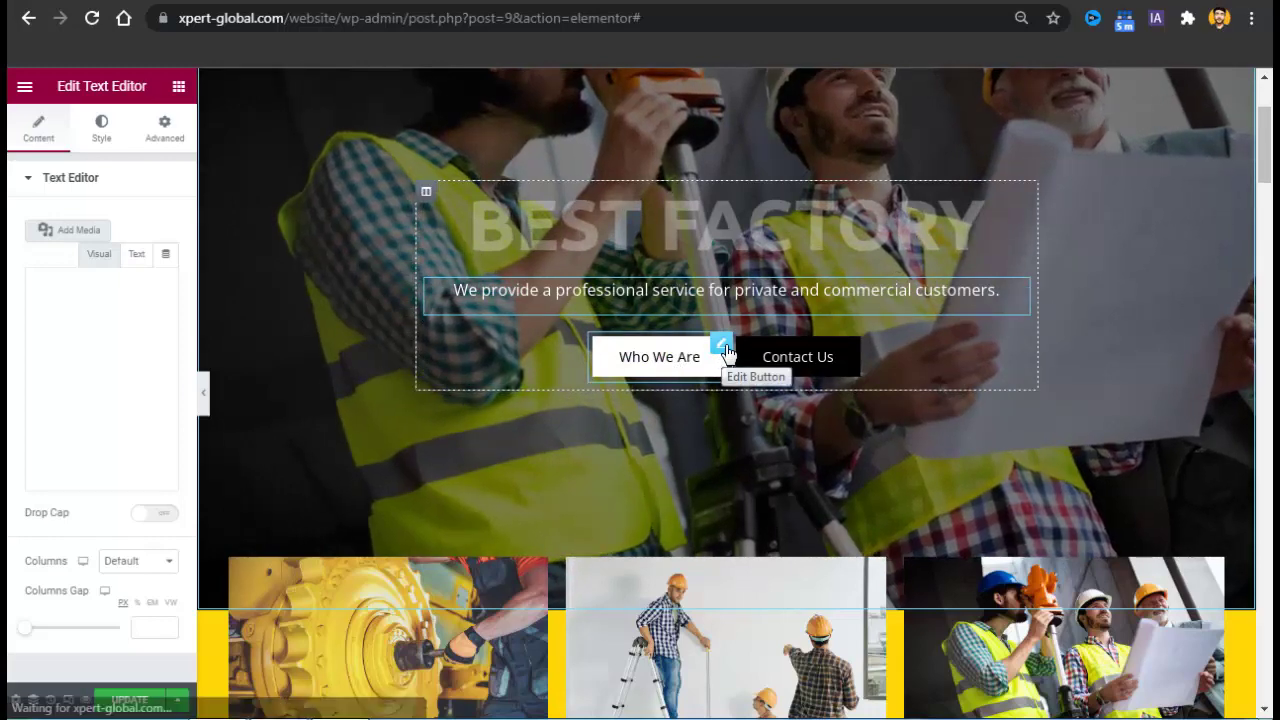
Remove the # placeholder from the Who We Are button's link.
{"action": "left_click", "coordinate": [722, 345]}
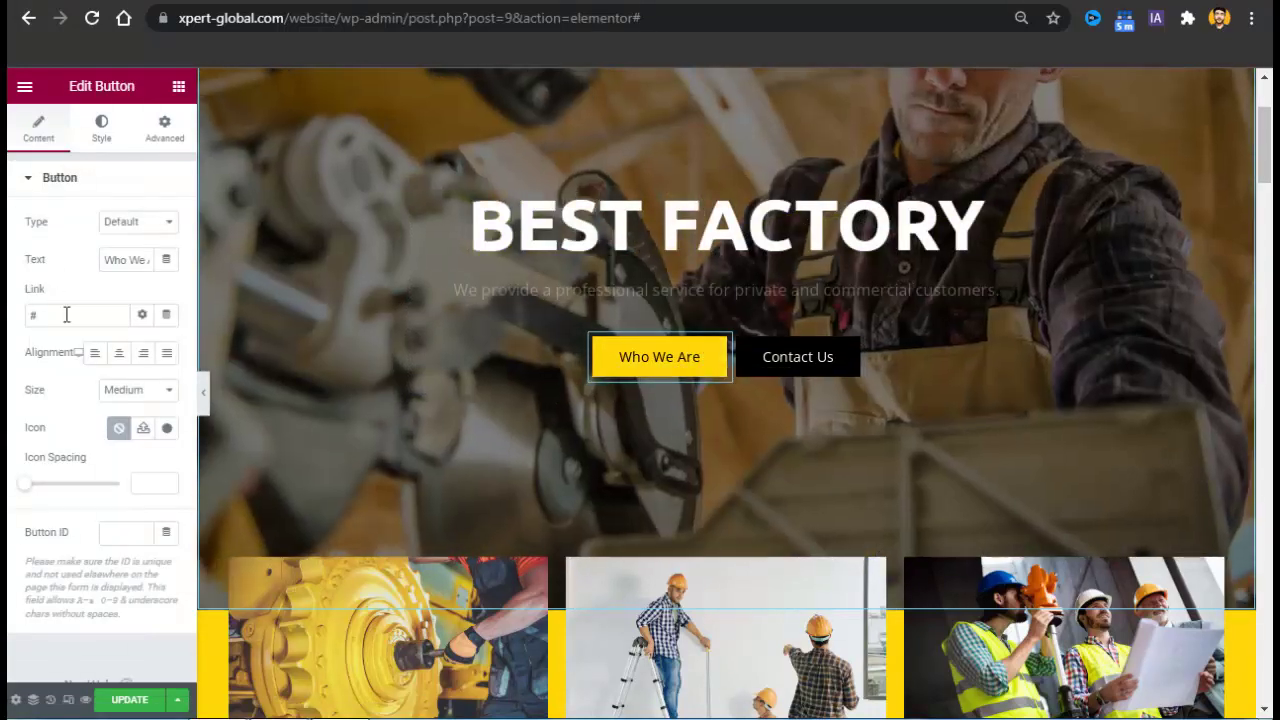
{"action": "left_click", "coordinate": [56, 315]}
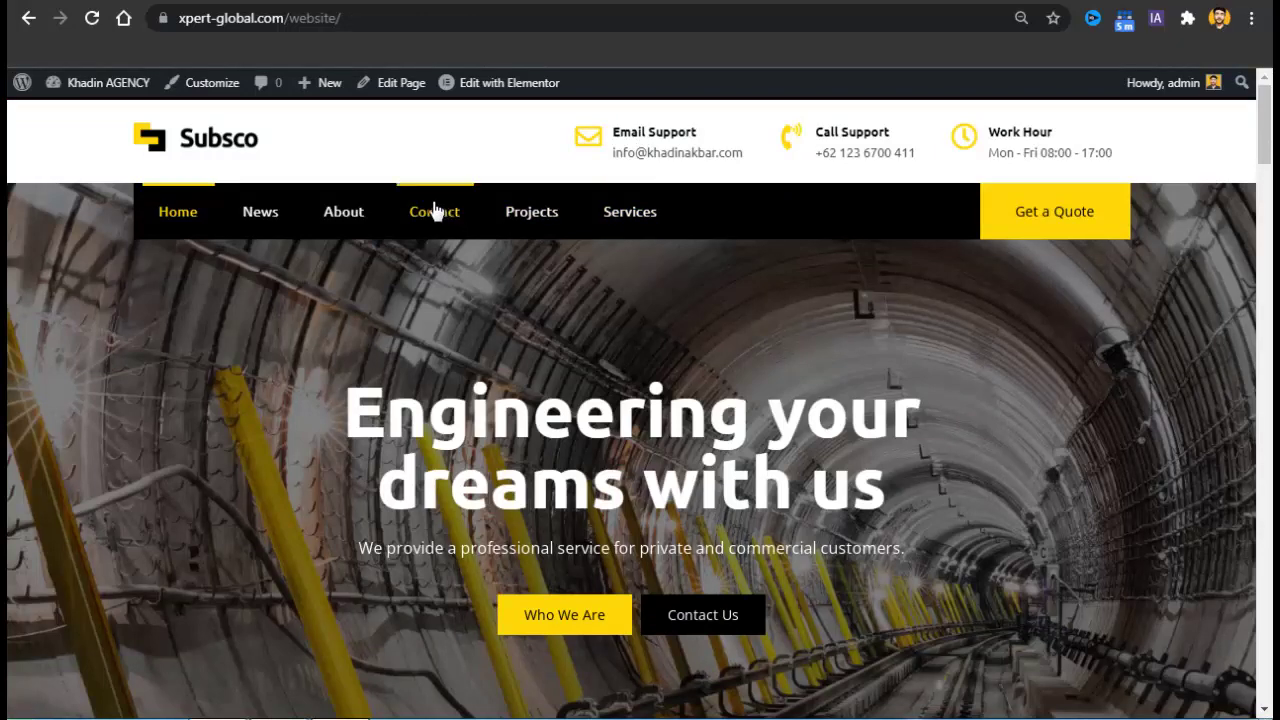
{"action": "right_click", "coordinate": [335, 228]}
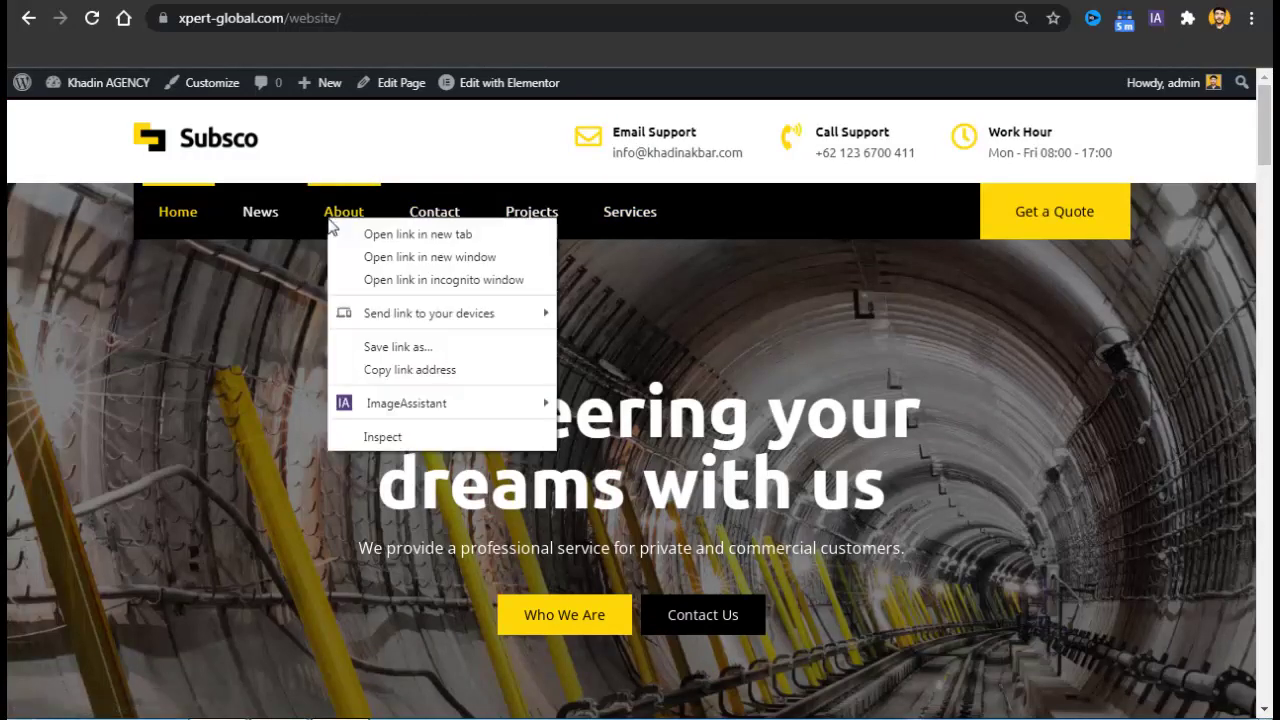
{"action": "left_click", "coordinate": [365, 233]}
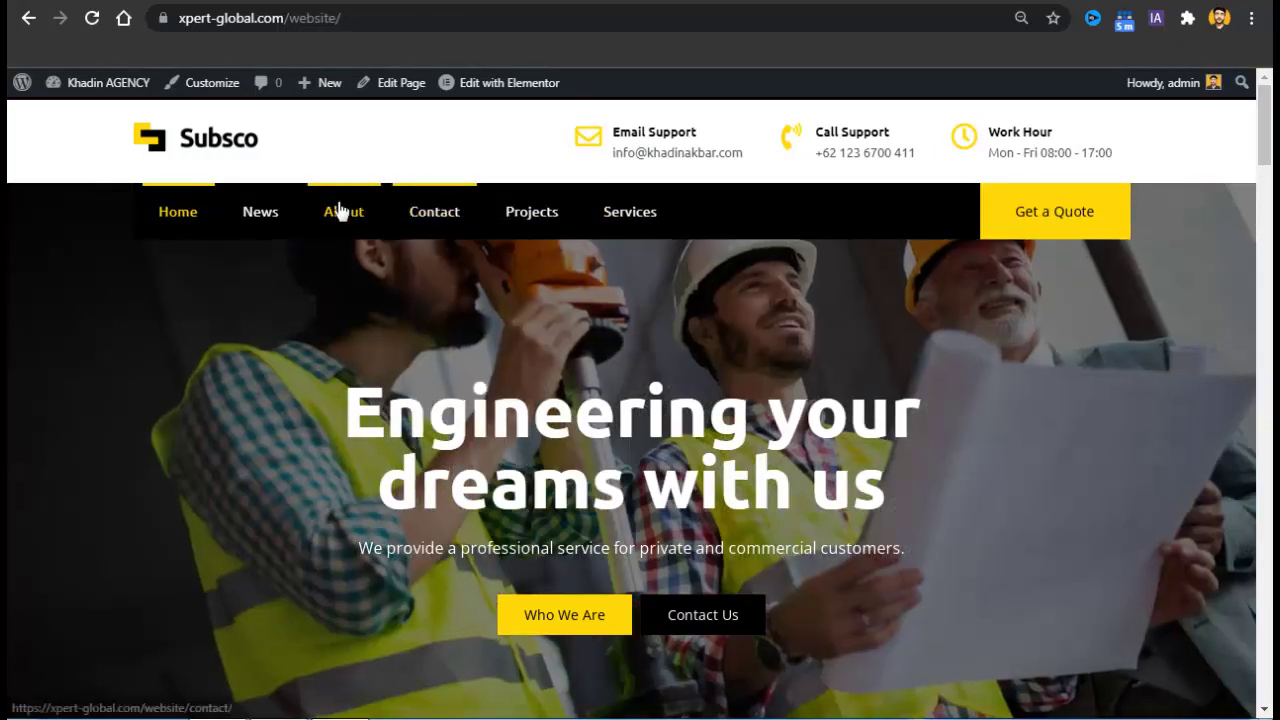
{"action": "right_click", "coordinate": [336, 206]}
{"action": "left_click", "coordinate": [370, 217]}
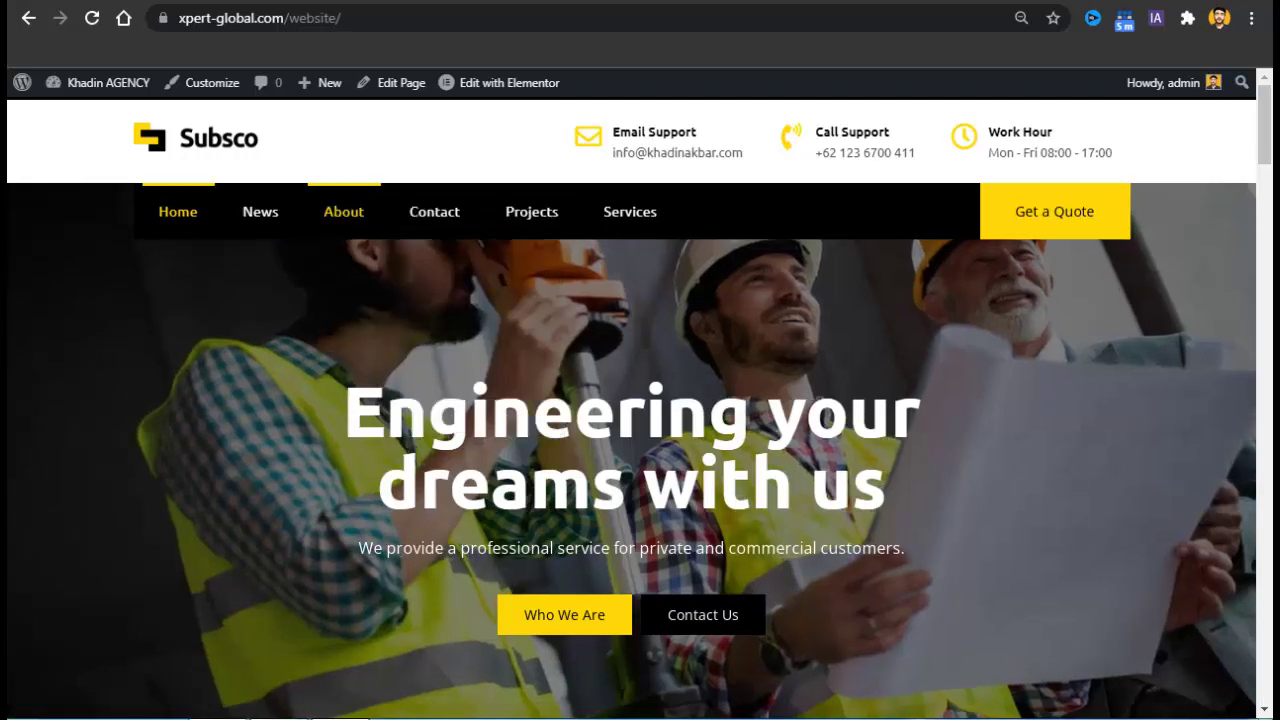
{"action": "left_click", "coordinate": [509, 82]}
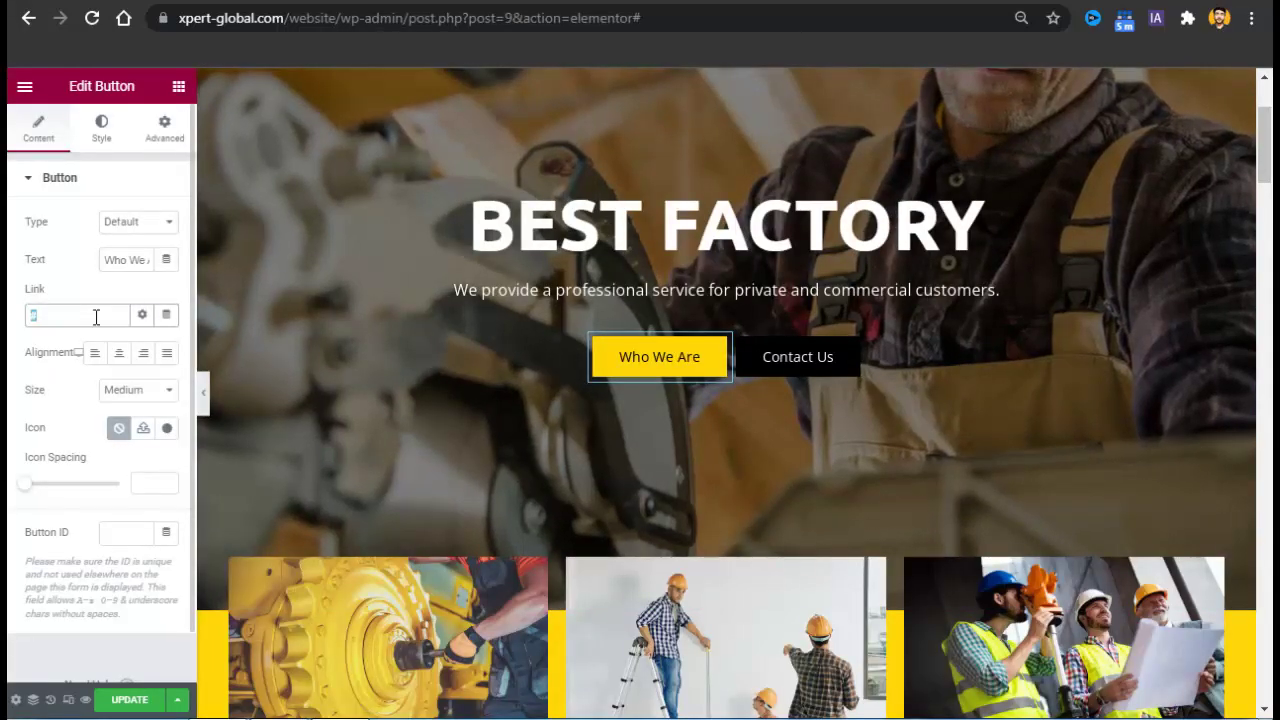
{"action": "key", "text": "BackSpace"}
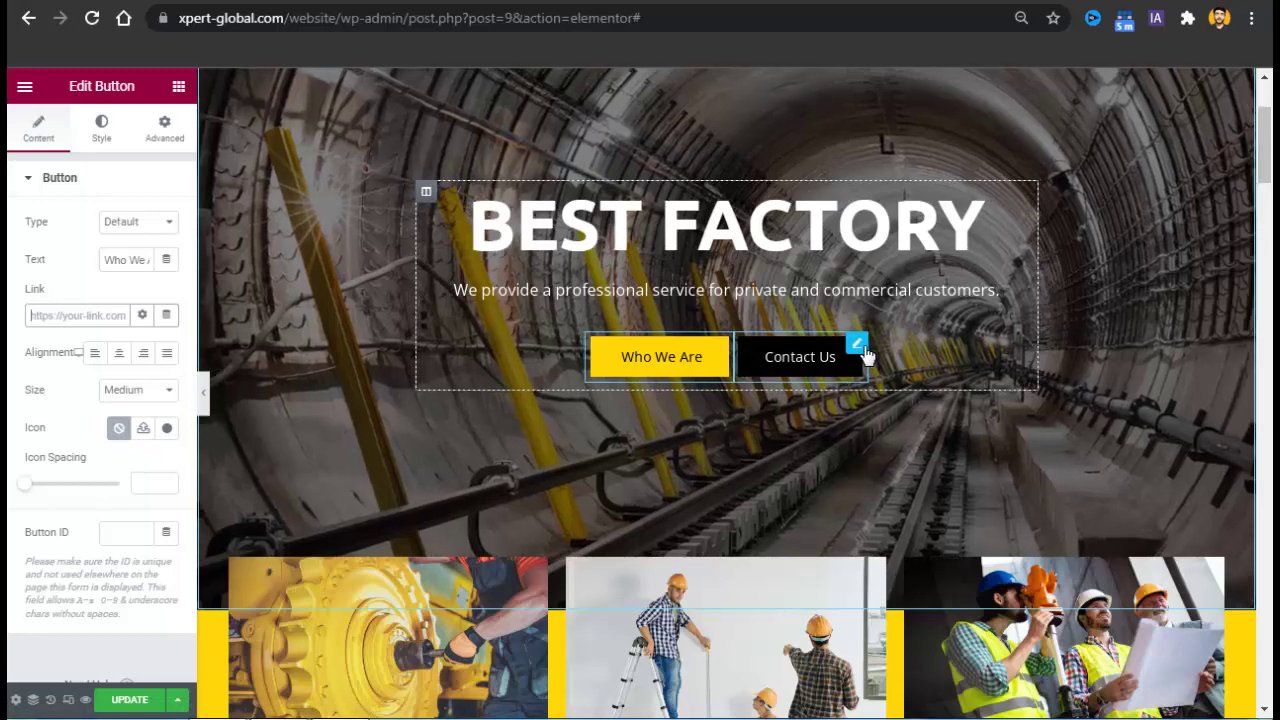
Check the Contact Us button's hover and normal colours in its Style settings.
{"action": "left_click", "coordinate": [864, 352]}
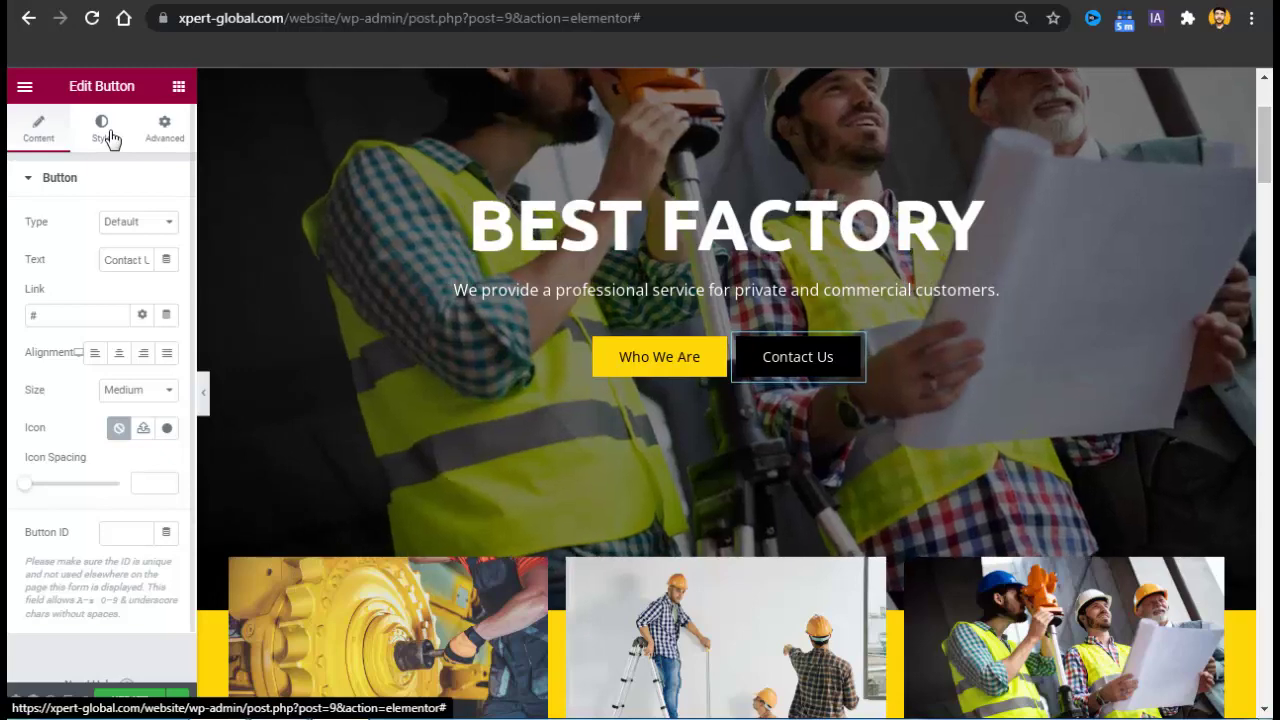
{"action": "left_click", "coordinate": [103, 130]}
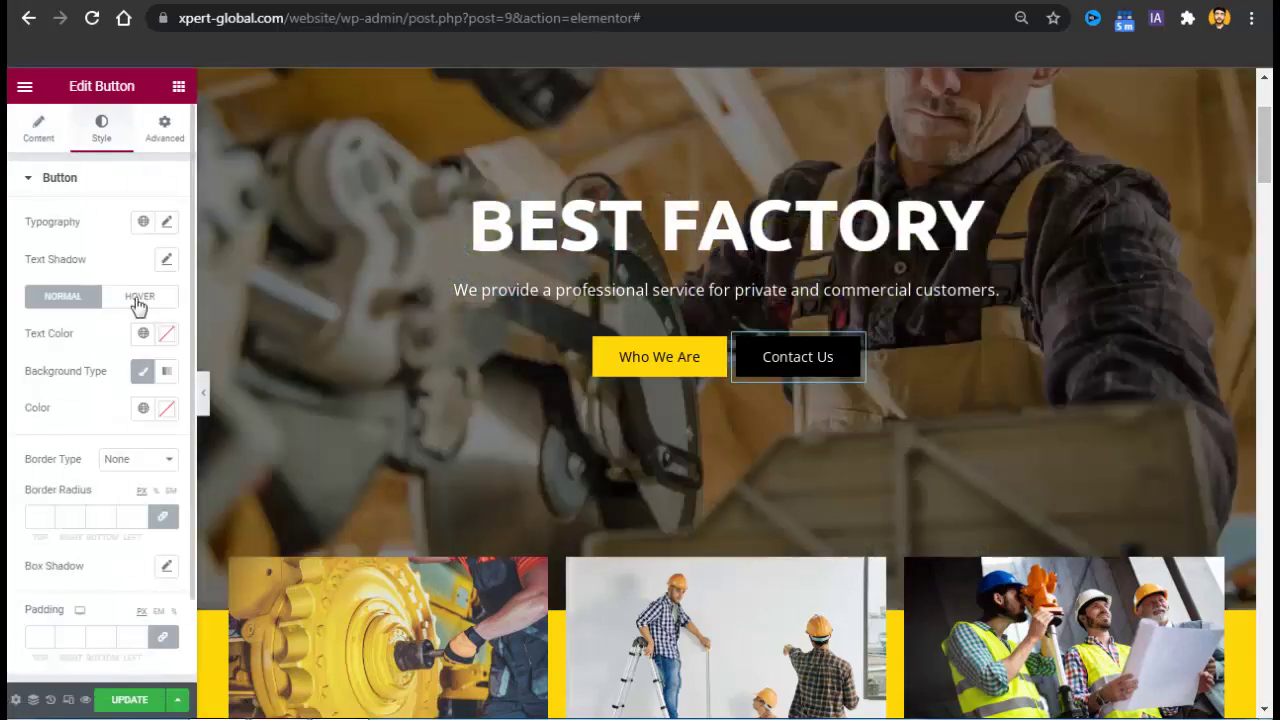
{"action": "left_click", "coordinate": [138, 298]}
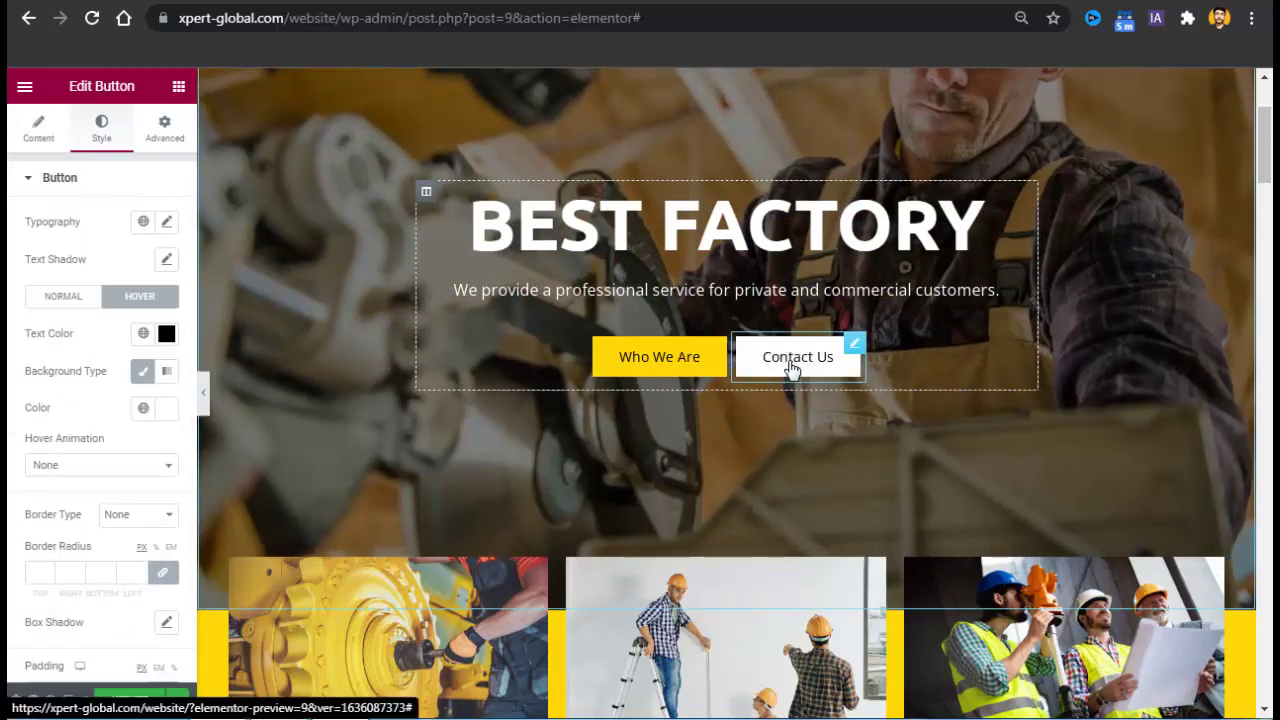
{"action": "left_click", "coordinate": [47, 301]}
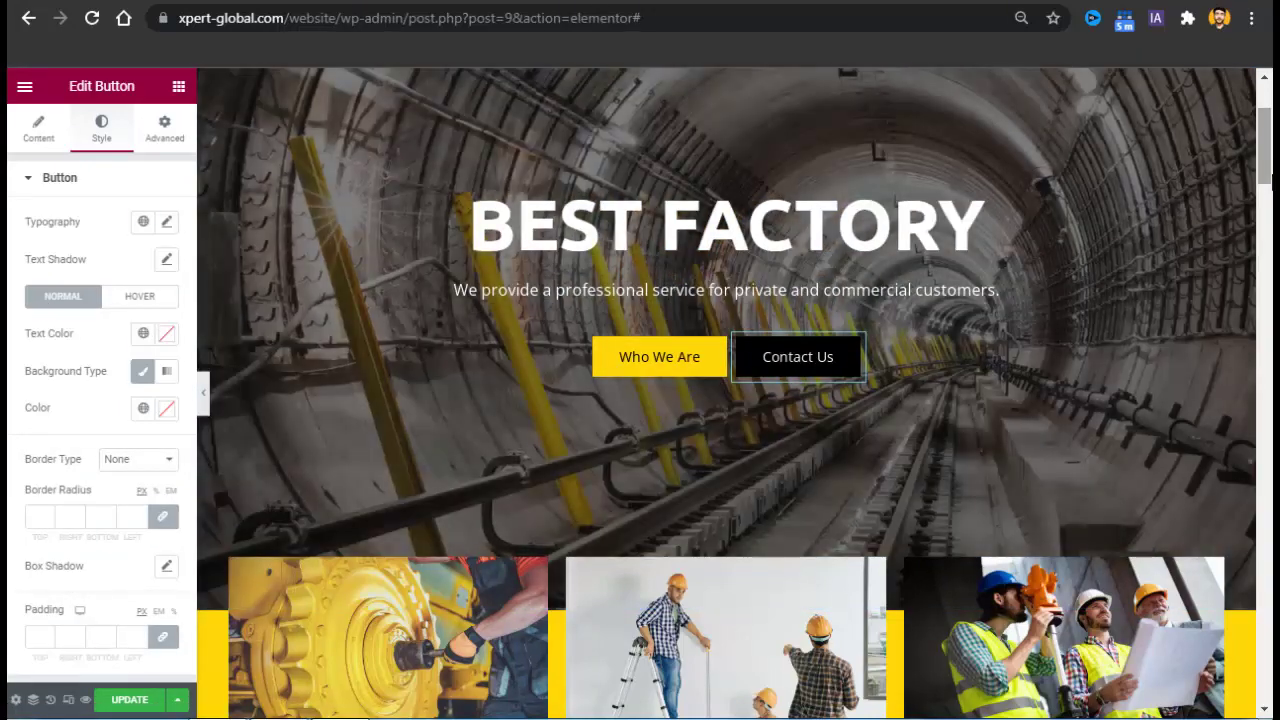
Open the feature info boxes for editing and select the Our Operations card.
{"action": "scroll", "coordinate": [1268, 200], "scroll_direction": "down", "scroll_amount": 3}
{"action": "scroll", "coordinate": [1265, 200], "scroll_direction": "down", "scroll_amount": 2}
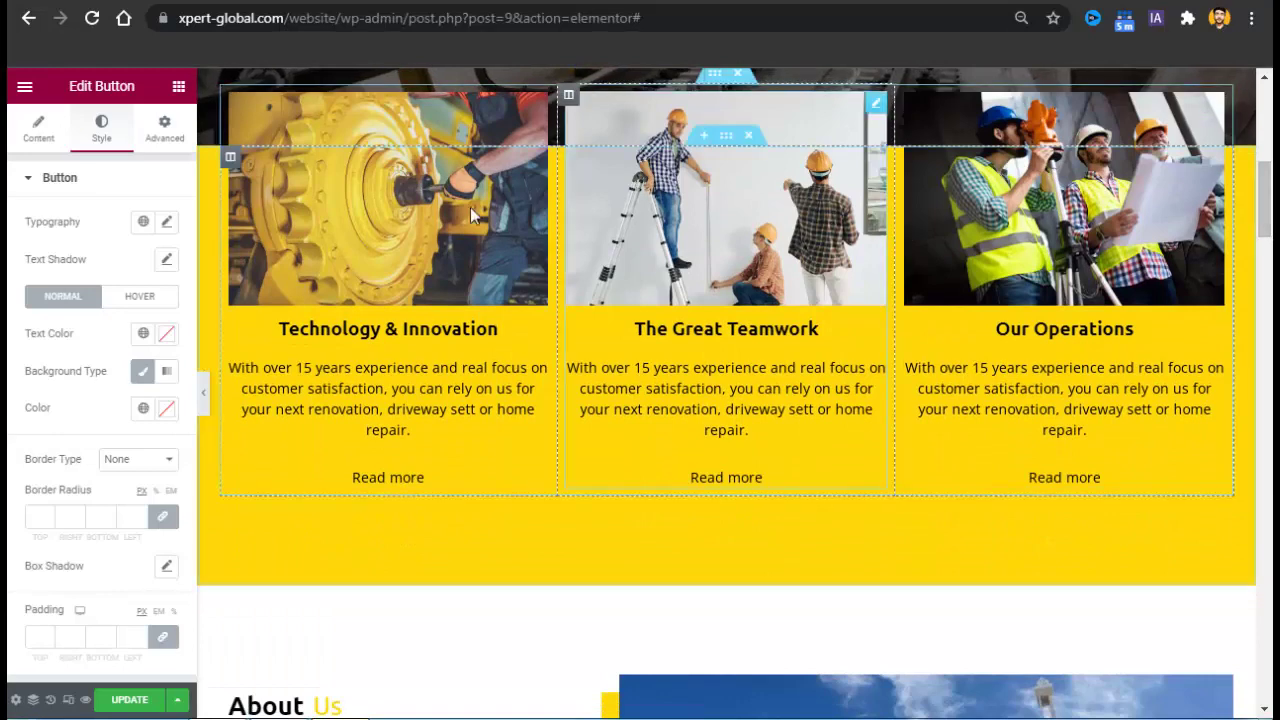
{"action": "right_click", "coordinate": [398, 245]}
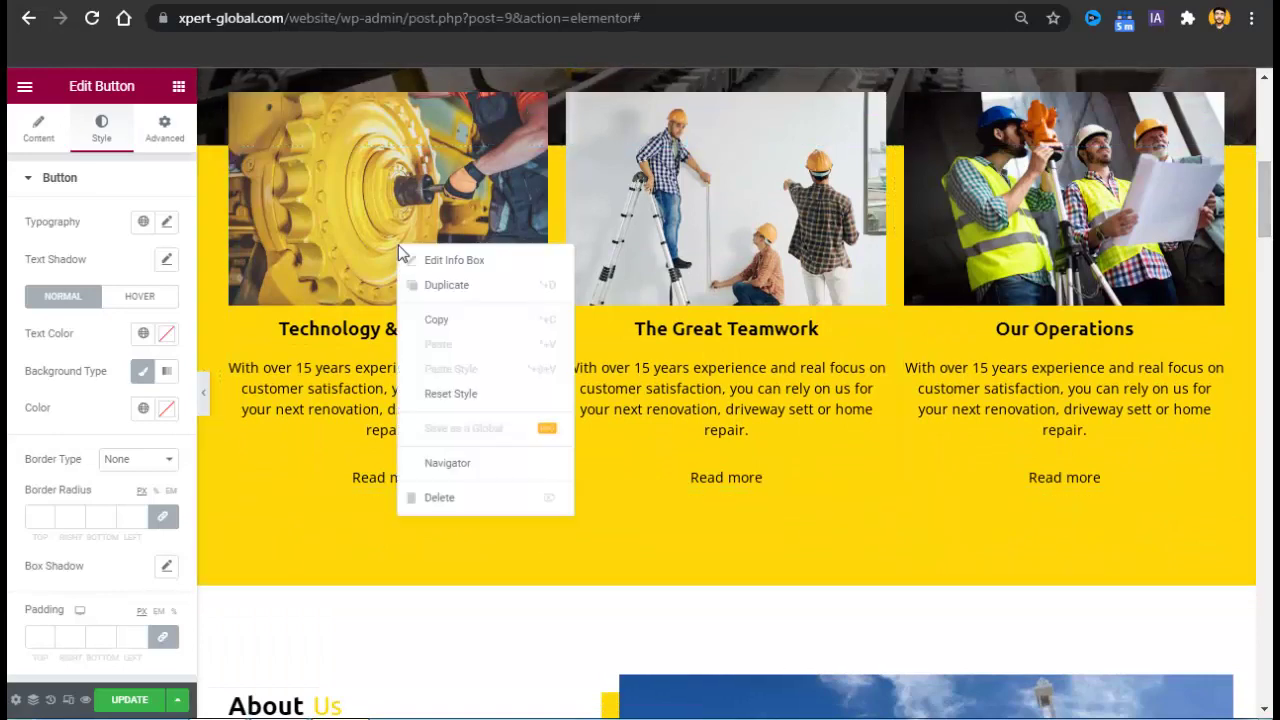
{"action": "left_click", "coordinate": [453, 260]}
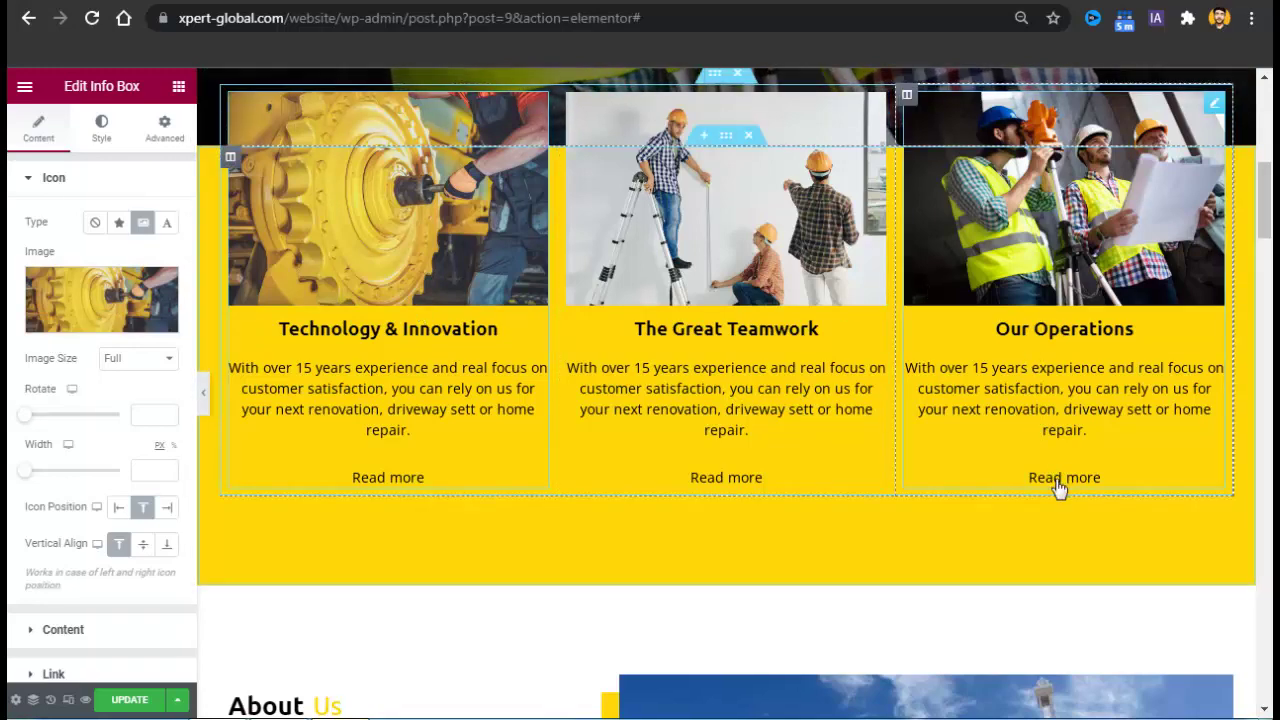
{"action": "triple_click", "coordinate": [1055, 390]}
{"action": "left_click", "coordinate": [1055, 390]}
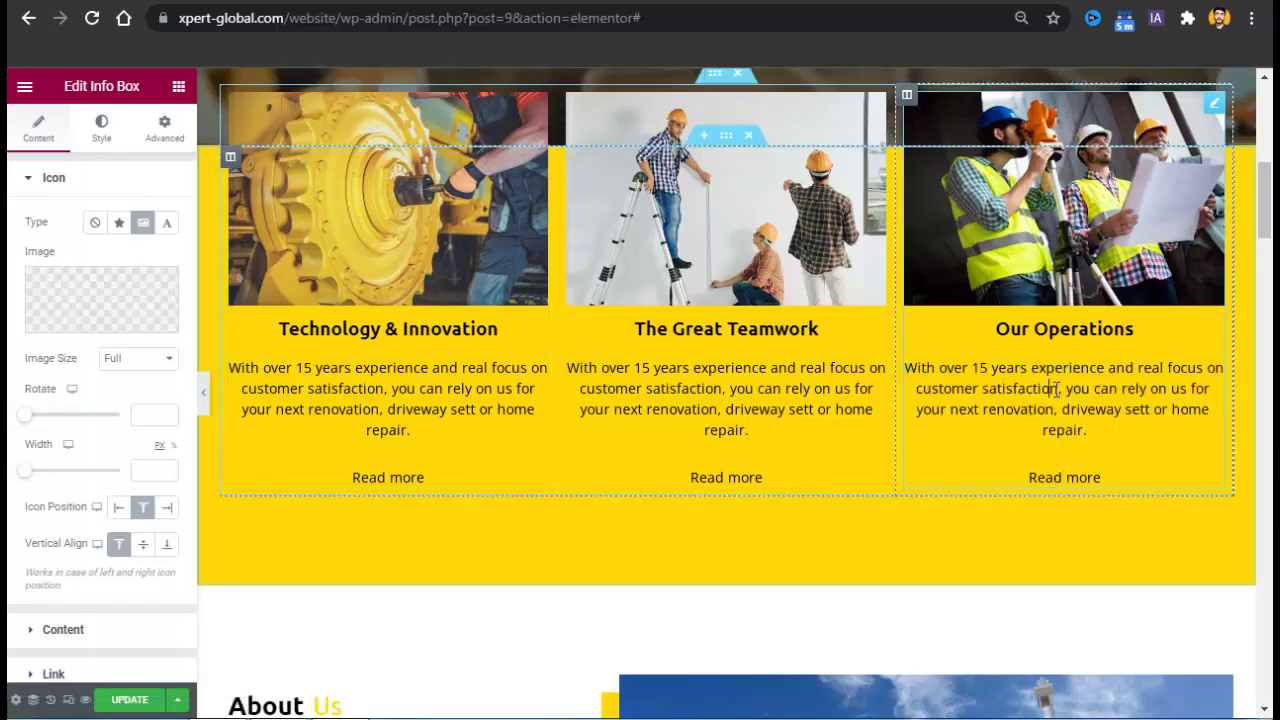
{"action": "double_click", "coordinate": [975, 394]}
{"action": "triple_click", "coordinate": [975, 396]}
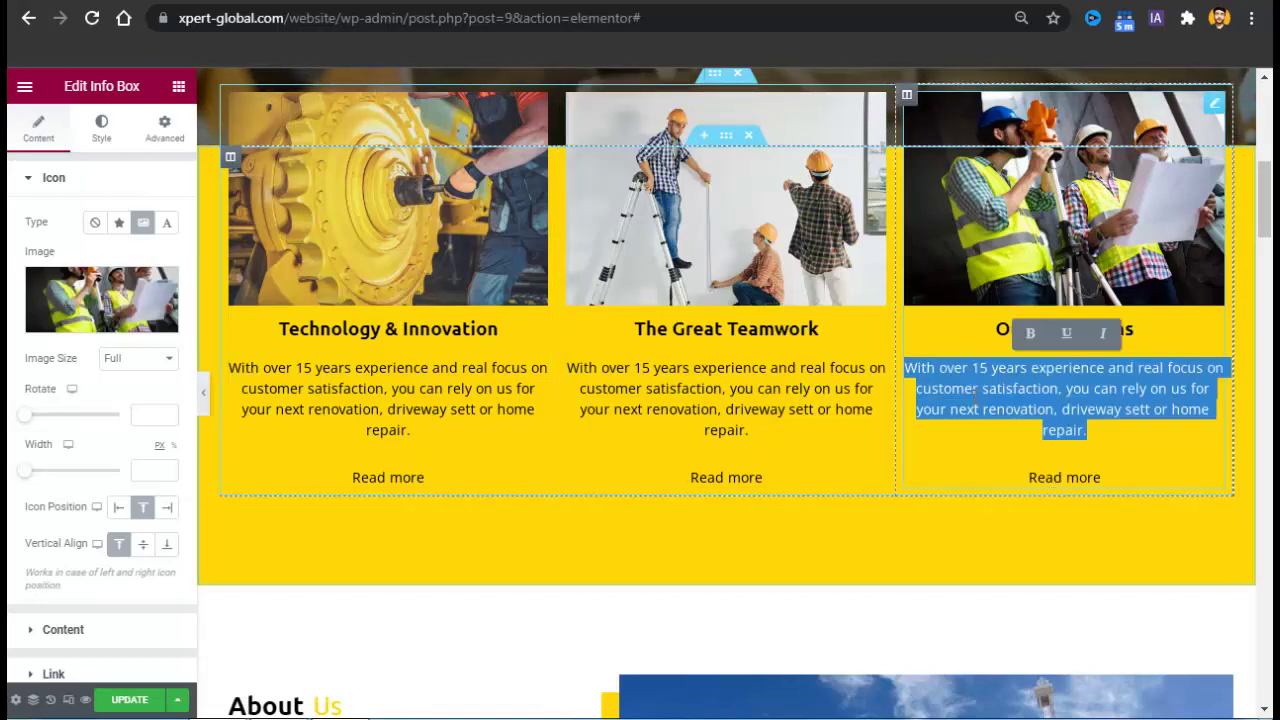
{"action": "left_click", "coordinate": [1066, 396]}
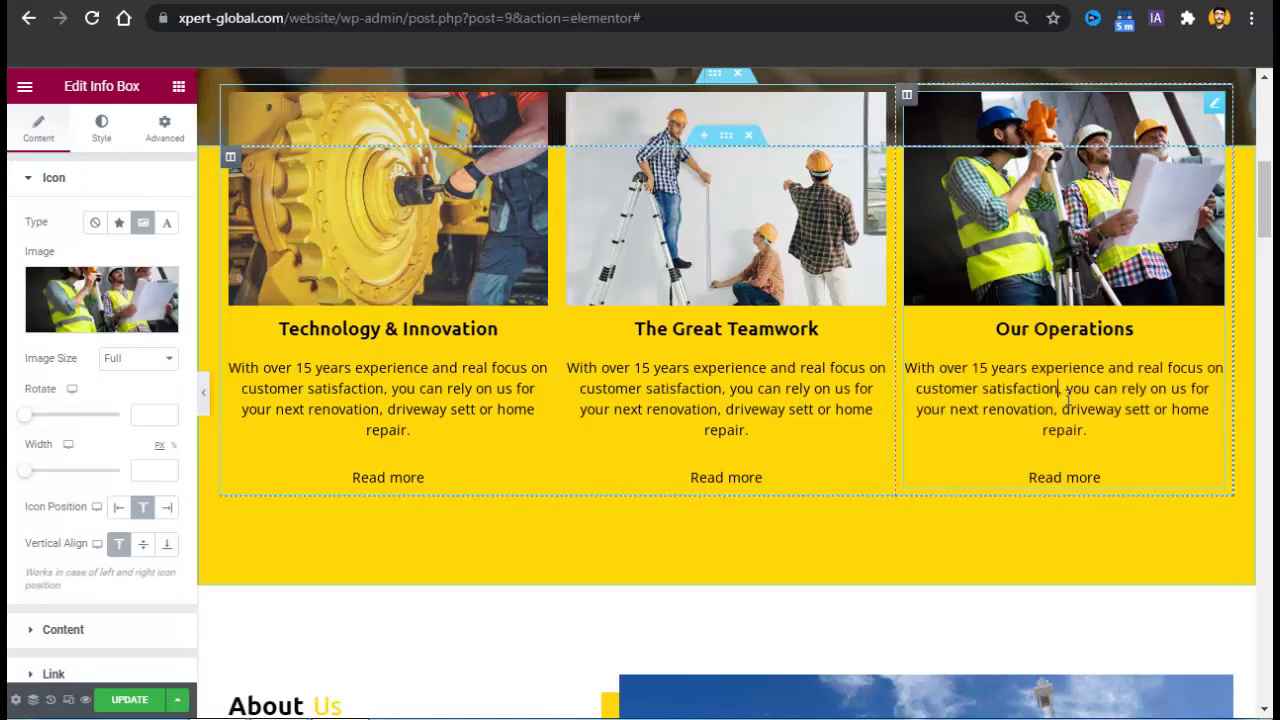
Expand the Our Operations card's link settings, keeping Link Type as Button with 'Read more' text.
{"action": "left_click", "coordinate": [90, 630]}
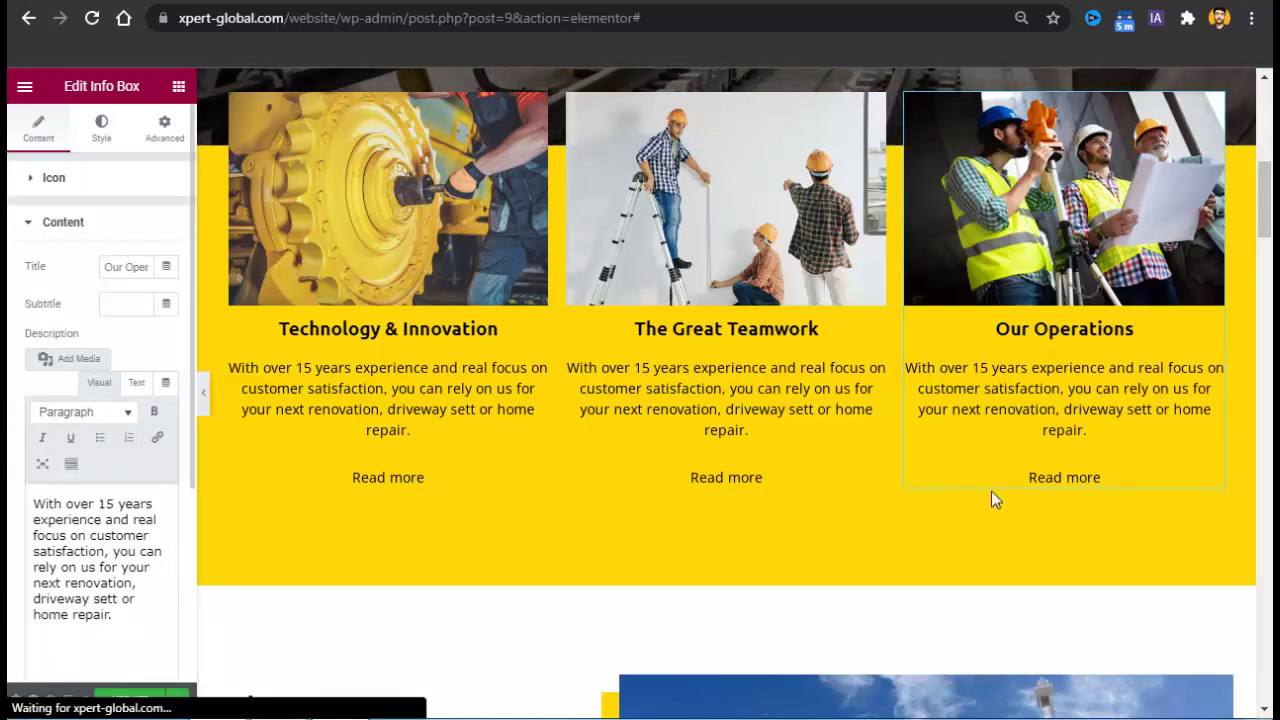
{"action": "scroll", "coordinate": [960, 460], "scroll_direction": "down", "scroll_amount": 1}
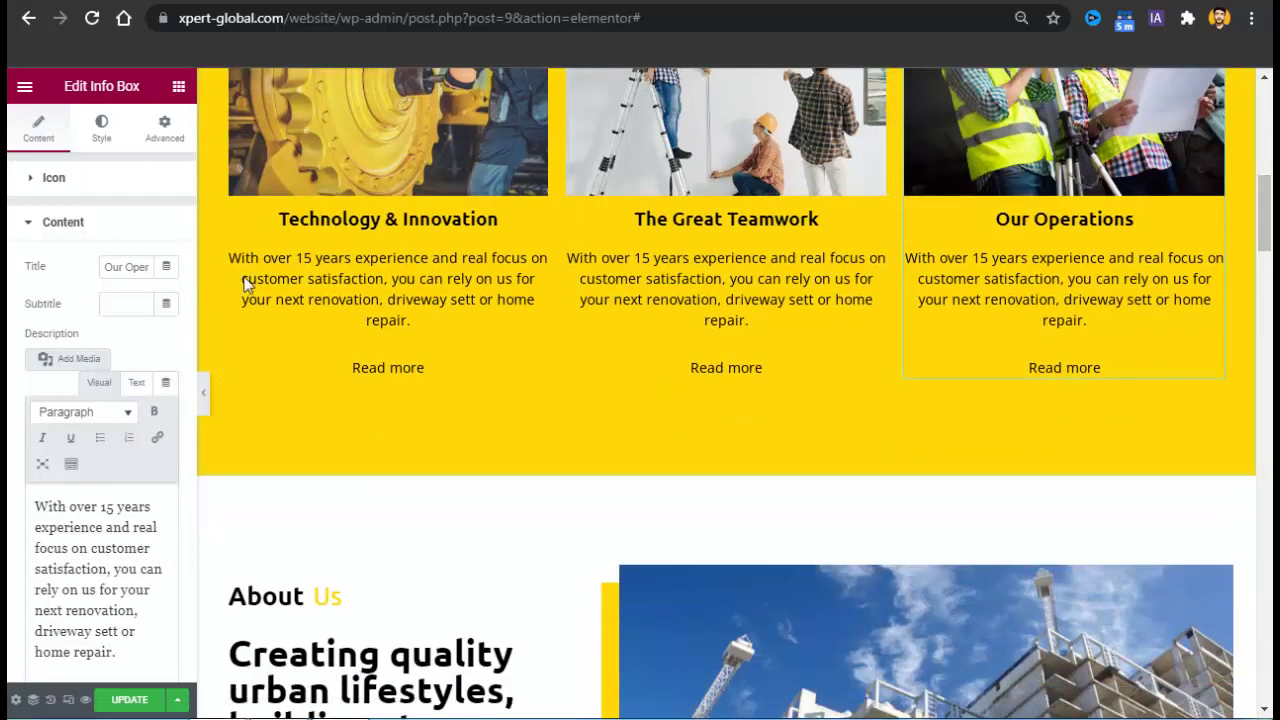
{"action": "scroll", "coordinate": [191, 384], "scroll_direction": "down", "scroll_amount": 3}
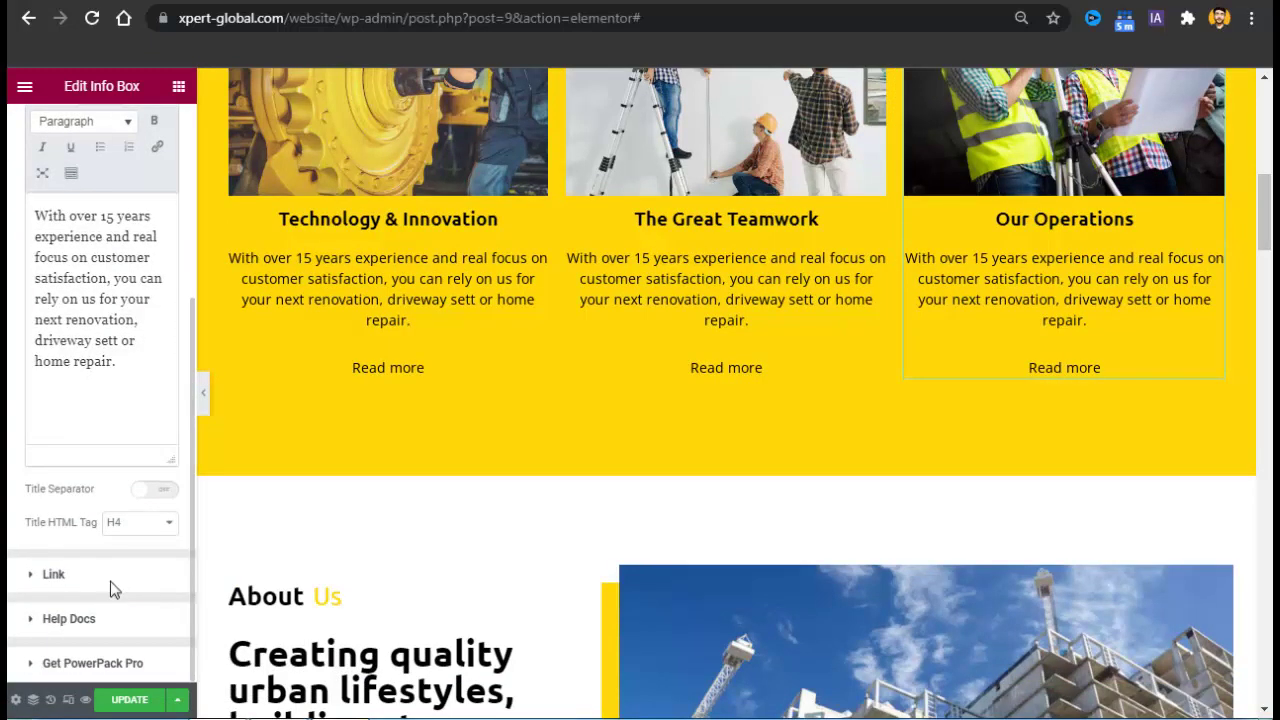
{"action": "left_click", "coordinate": [110, 588]}
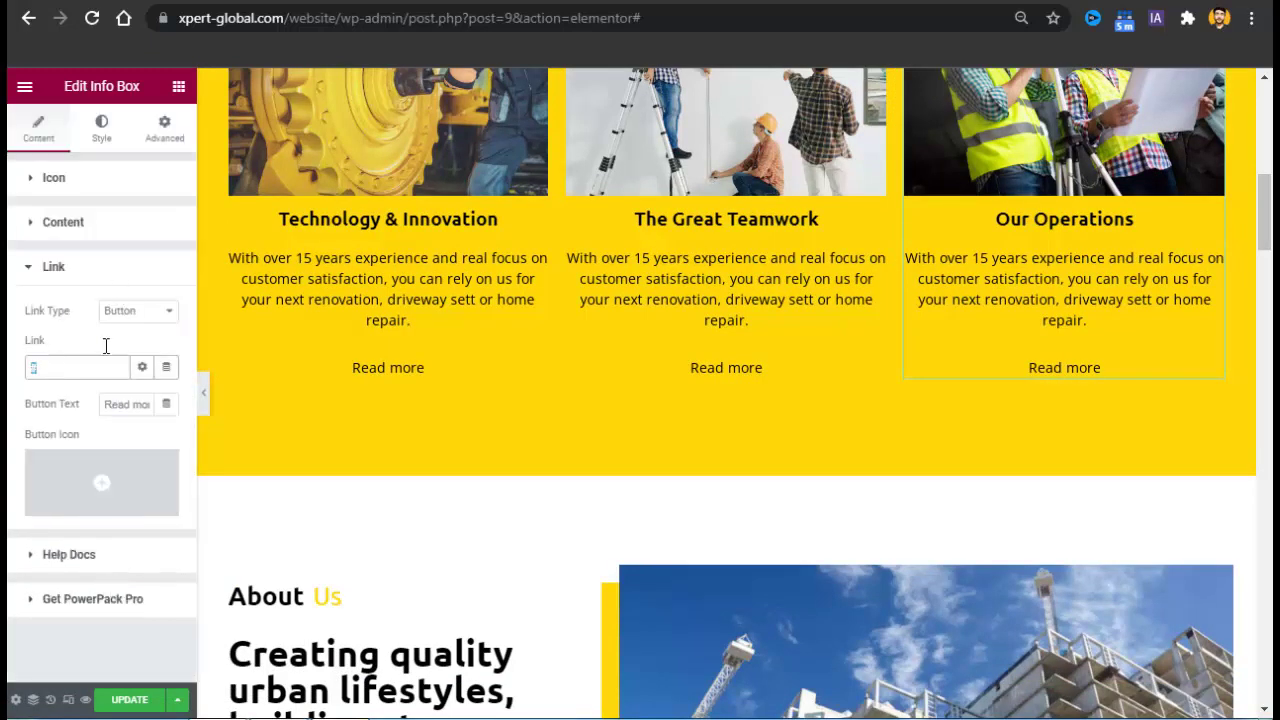
{"action": "left_click", "coordinate": [126, 312]}
{"action": "left_click", "coordinate": [121, 387]}
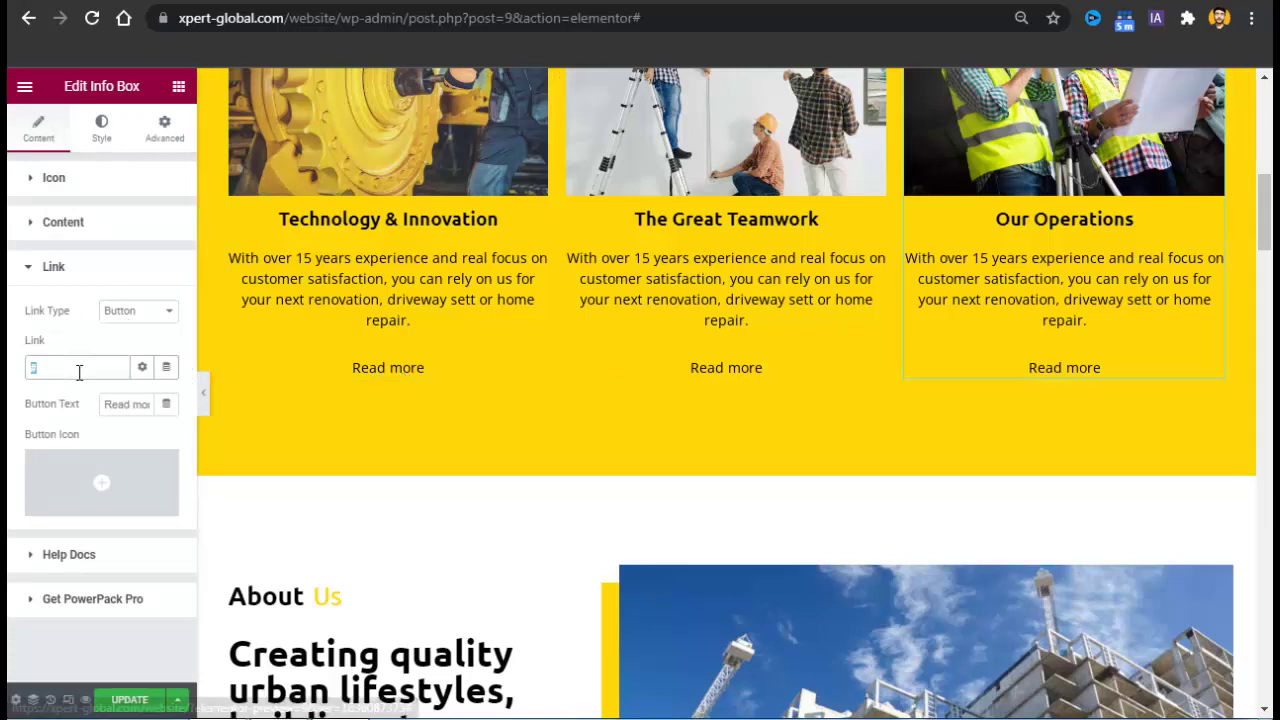
{"action": "double_click", "coordinate": [131, 405]}
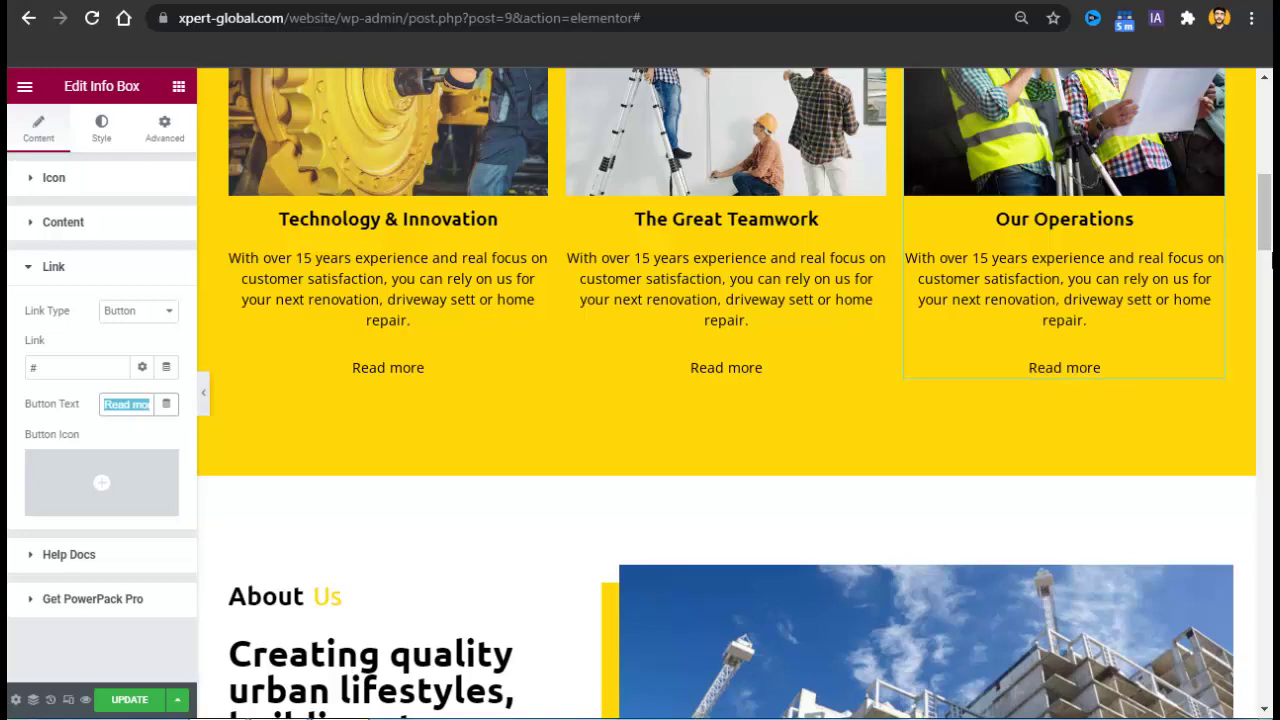
{"action": "left_click_drag", "start_coordinate": [1272, 220], "coordinate": [1272, 260]}
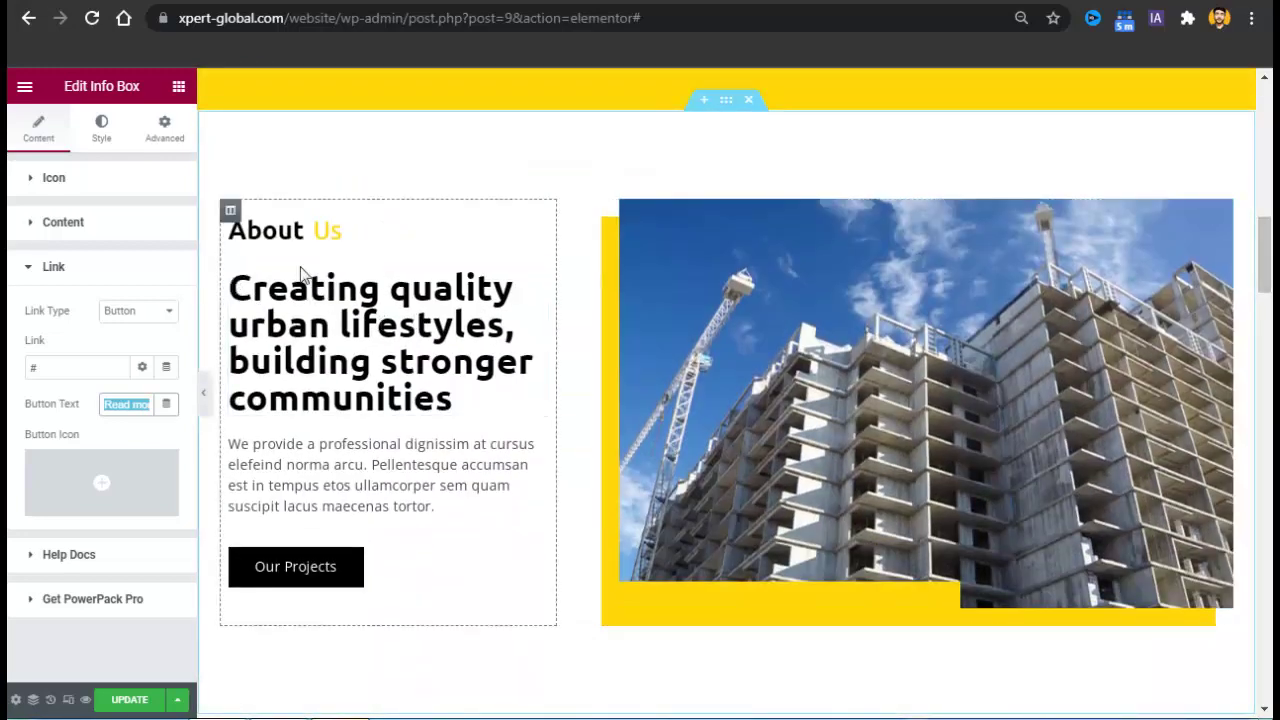
Paste the live site's /website/projects/ URL into the About Us Our Projects button's link, replacing #.
{"action": "left_click", "coordinate": [775, 353]}
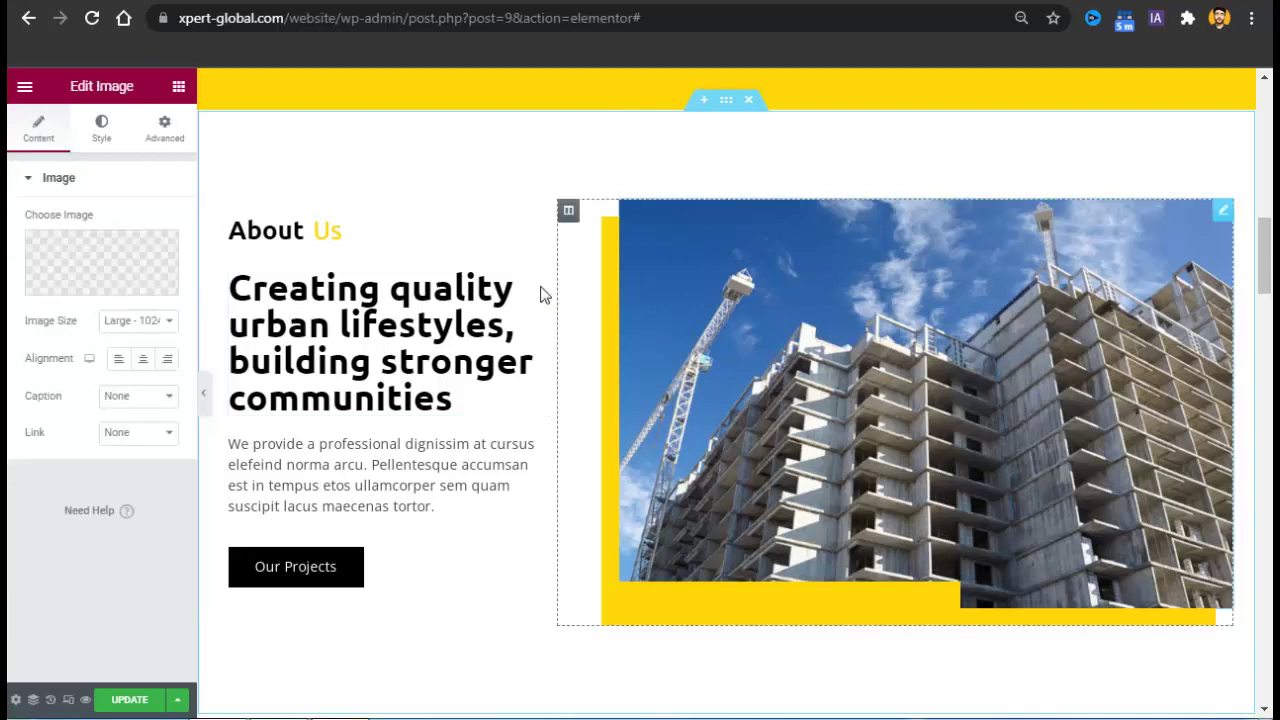
{"action": "left_click", "coordinate": [364, 362]}
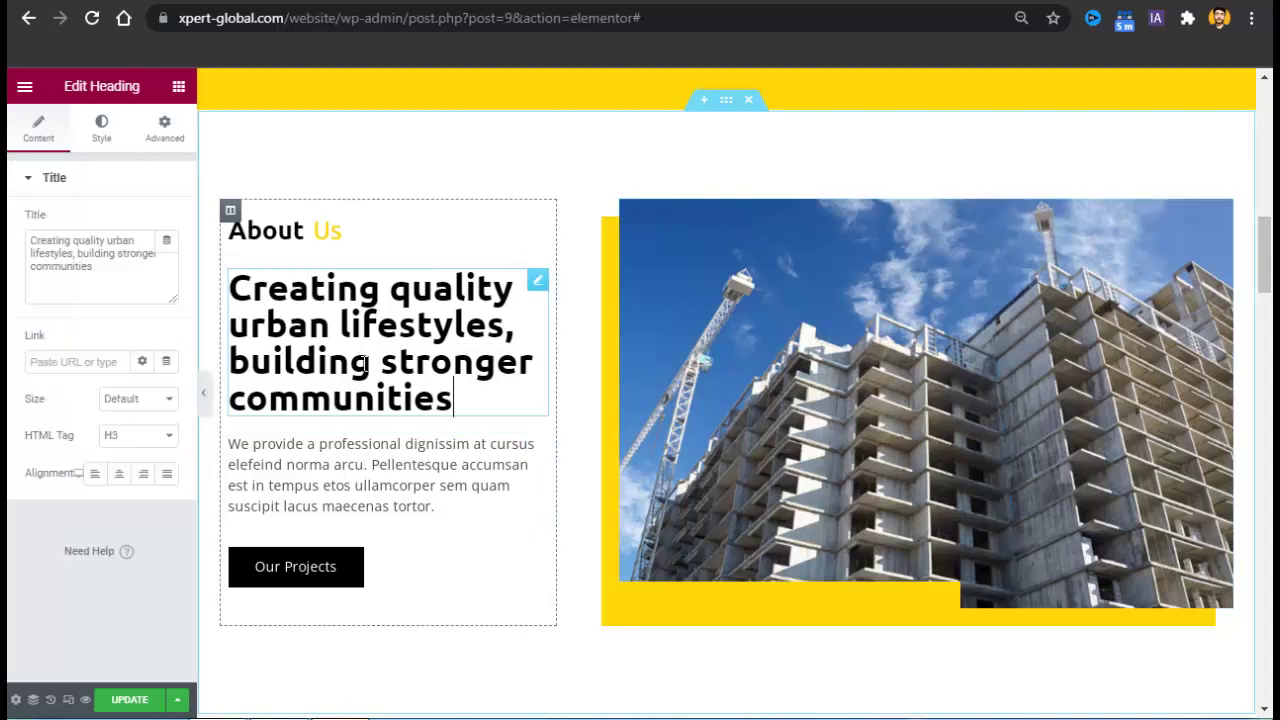
{"action": "left_click", "coordinate": [330, 483]}
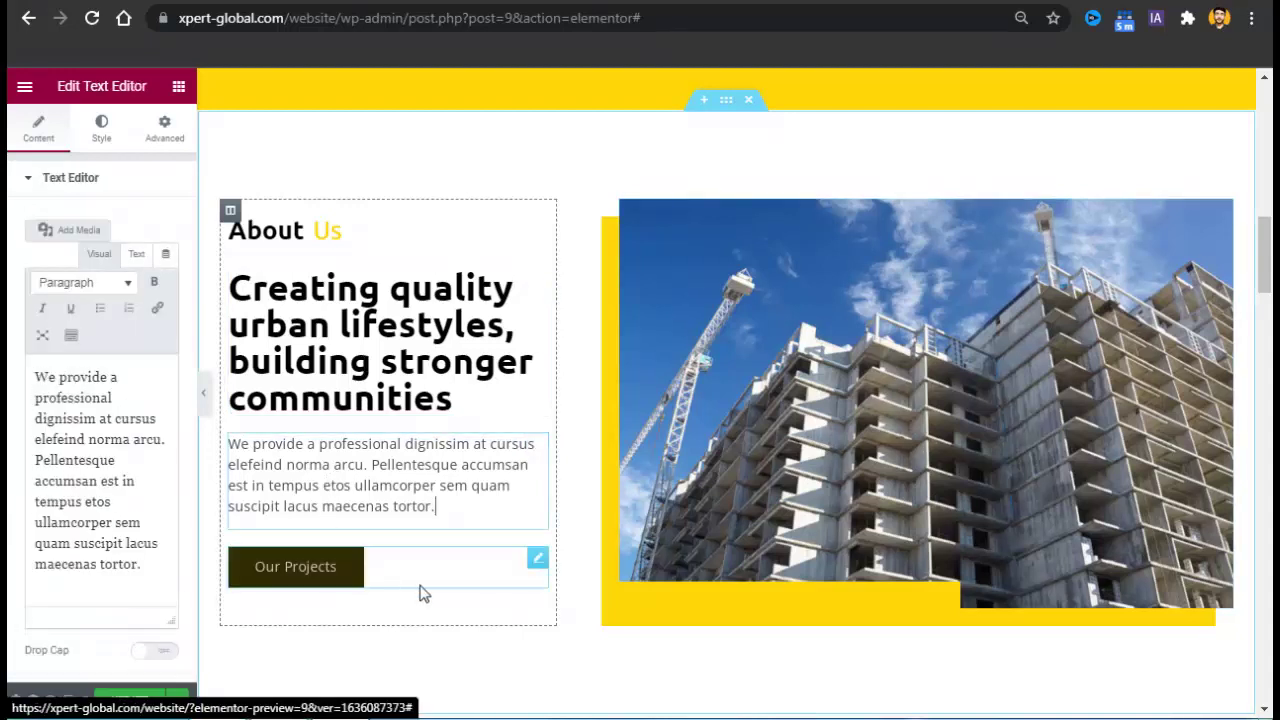
{"action": "left_click", "coordinate": [546, 566]}
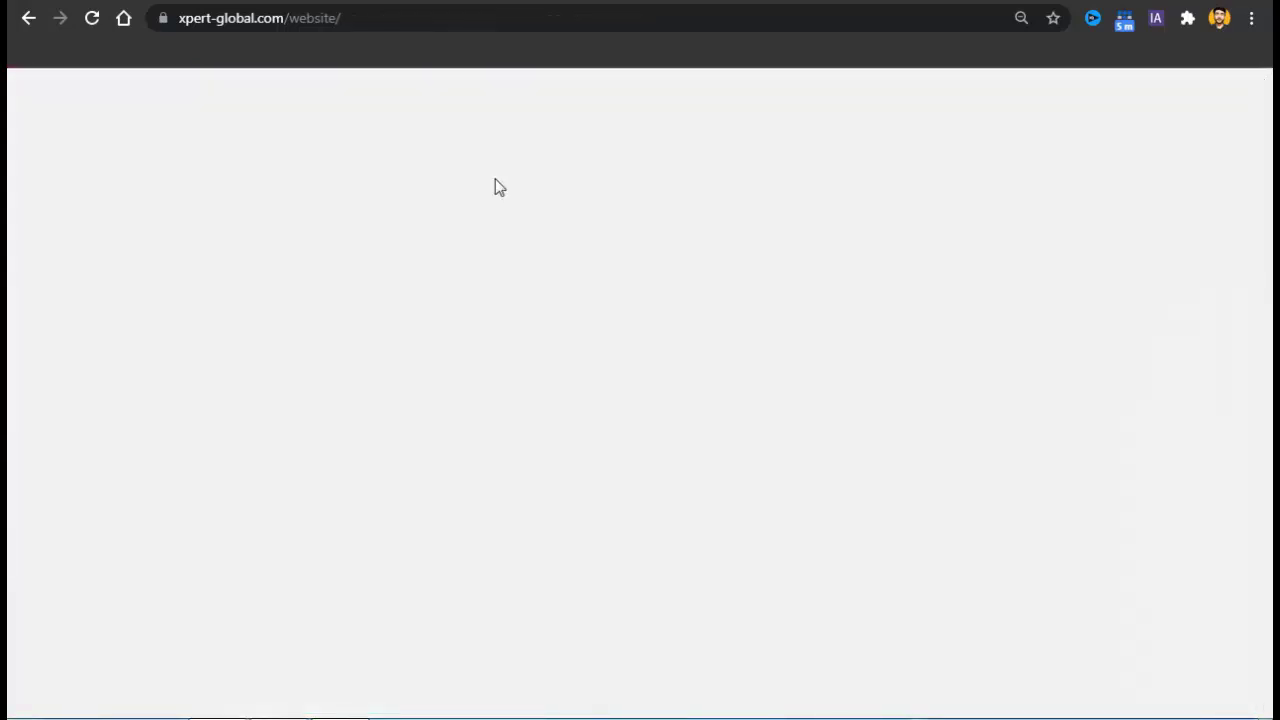
{"action": "right_click", "coordinate": [546, 213]}
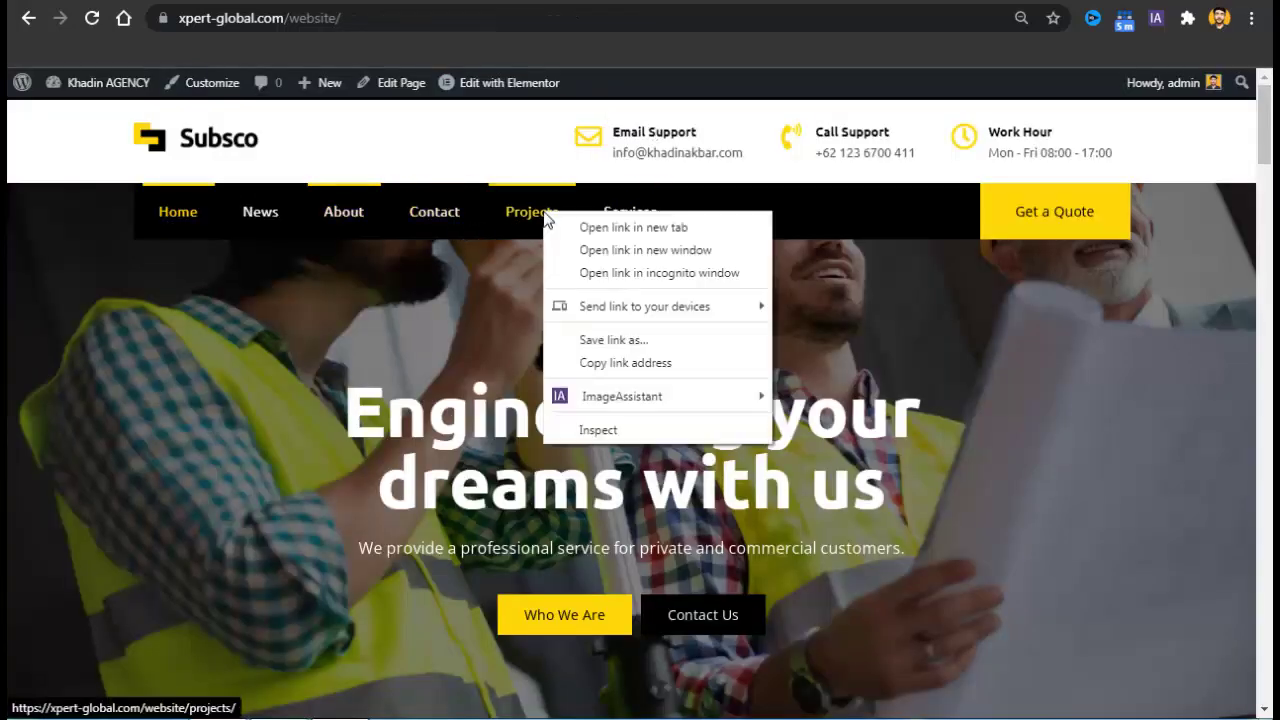
{"action": "left_click", "coordinate": [598, 249]}
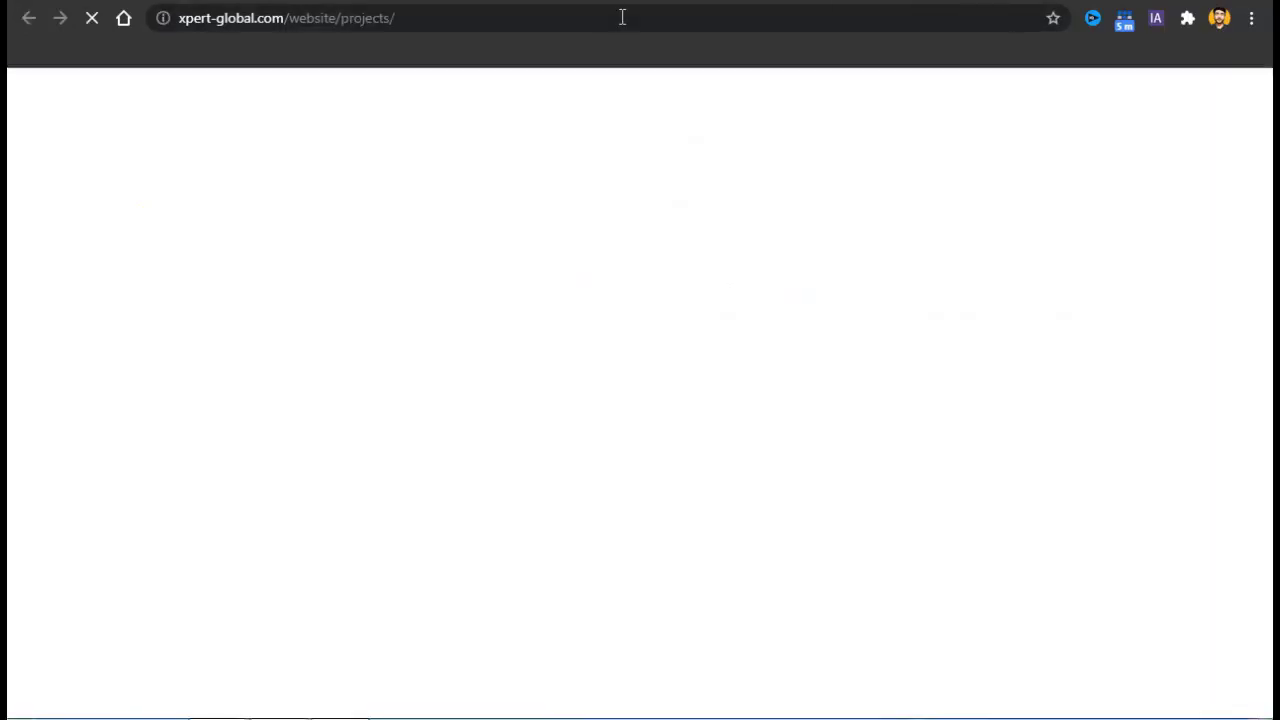
{"action": "right_click", "coordinate": [622, 17]}
{"action": "left_click", "coordinate": [700, 80]}
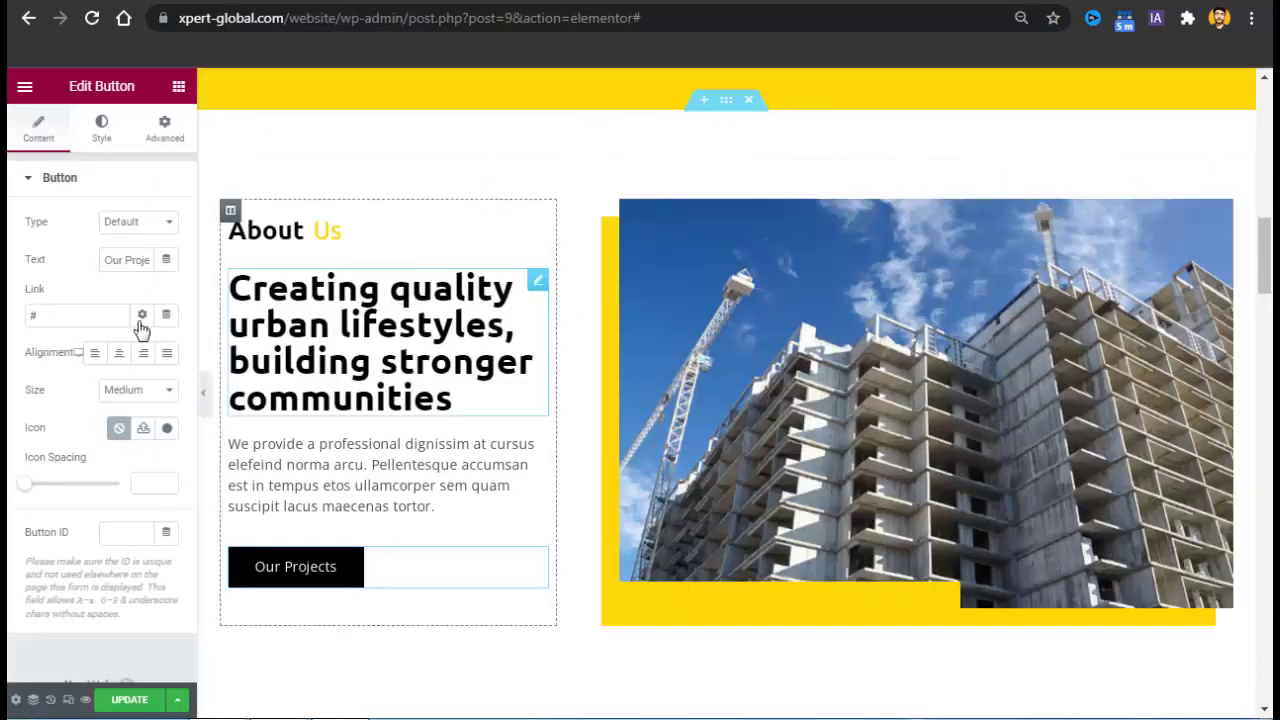
{"action": "left_click", "coordinate": [132, 314]}
{"action": "key", "text": "ctrl+v"}
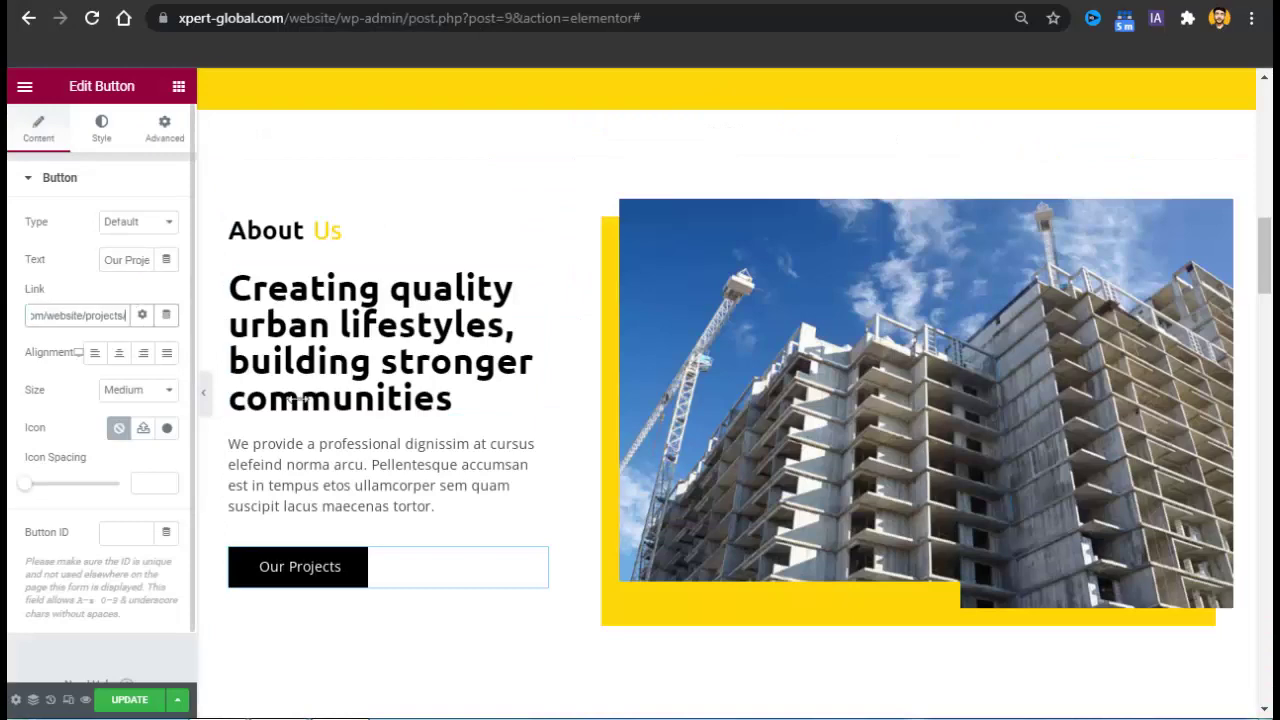
{"action": "scroll", "coordinate": [1272, 268], "scroll_direction": "down", "scroll_amount": 7}
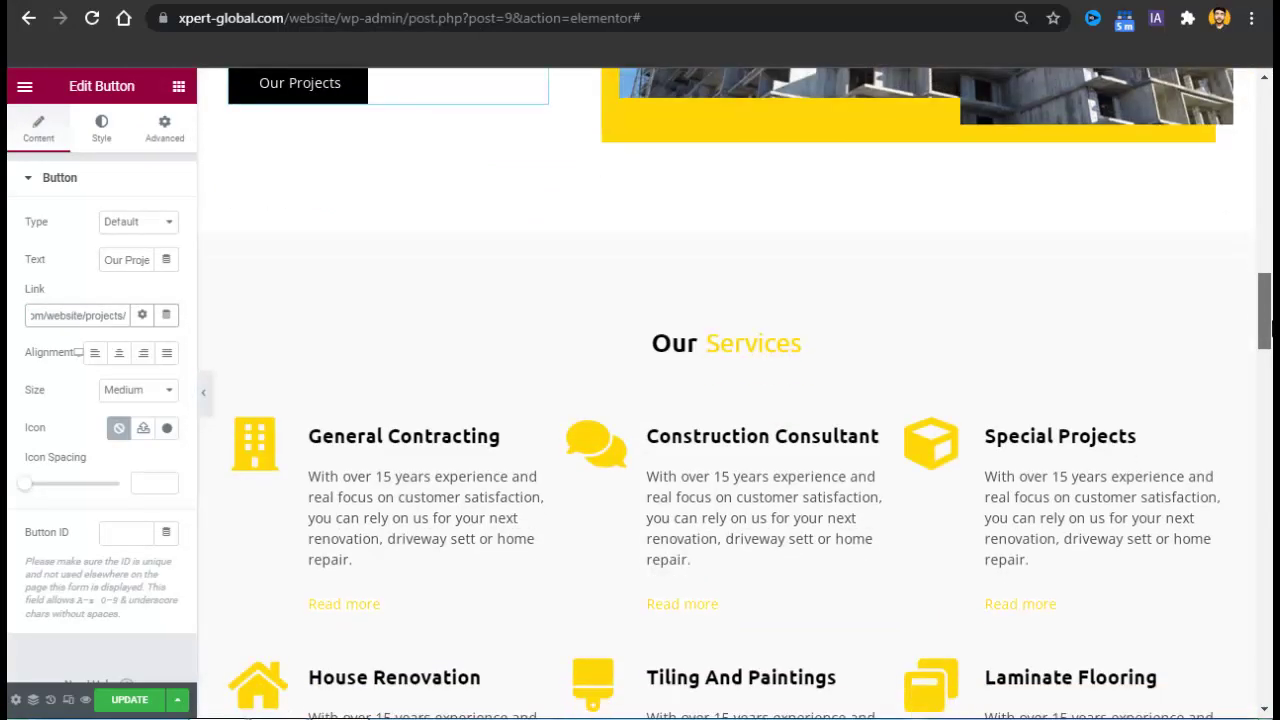
Swap the Construction Consultant card's speech-bubble icon for the compass icon from the Icon Library.
{"action": "scroll", "coordinate": [886, 280], "scroll_direction": "up", "scroll_amount": 1}
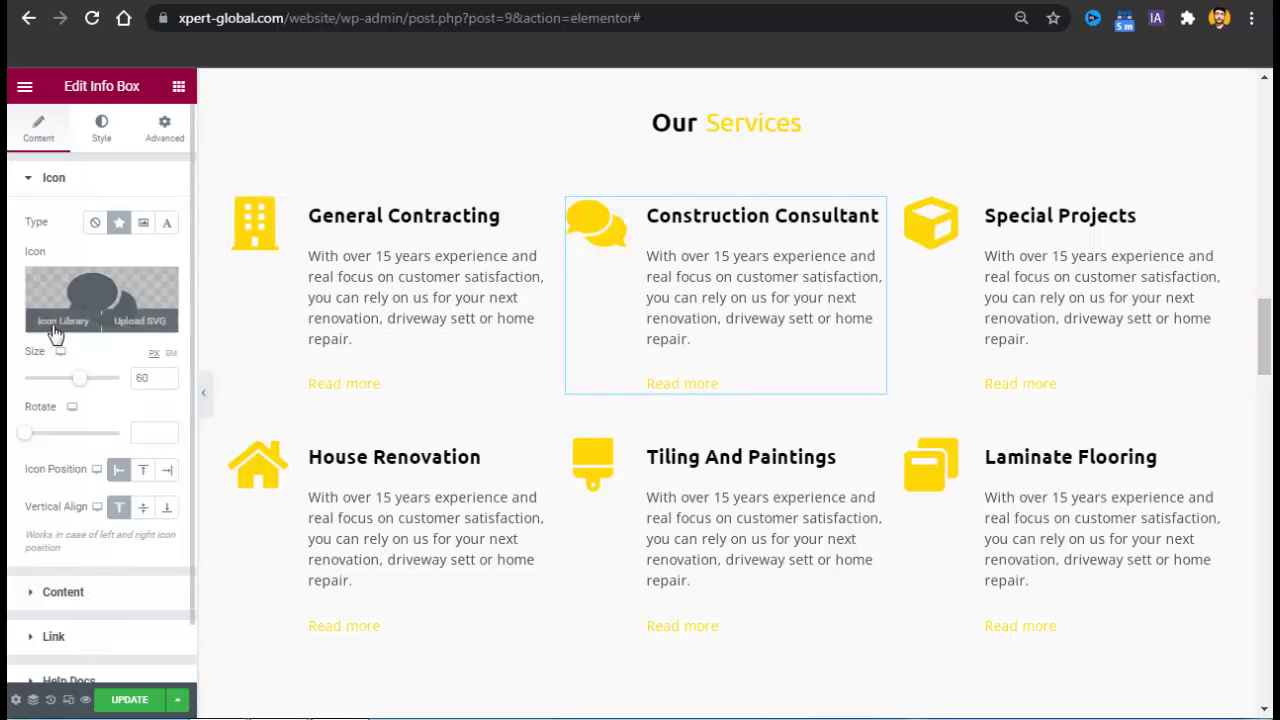
{"action": "left_click", "coordinate": [52, 333]}
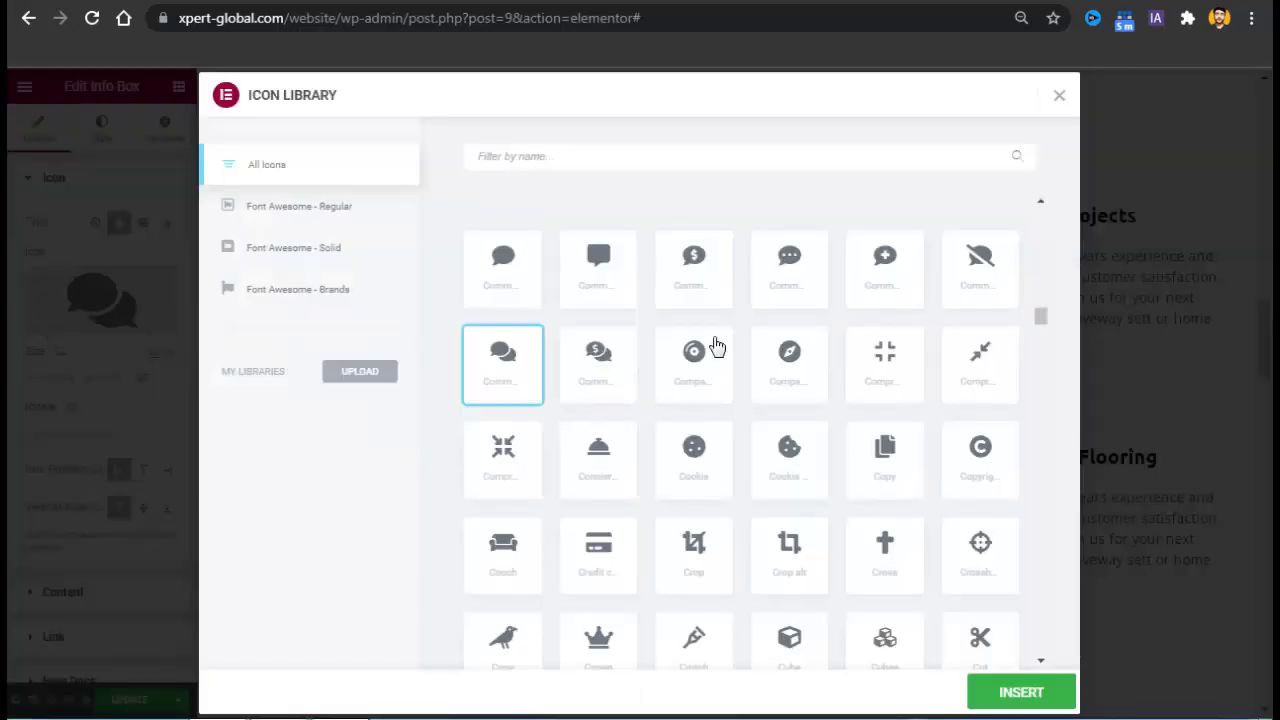
{"action": "left_click", "coordinate": [824, 361]}
{"action": "left_click", "coordinate": [1018, 692]}
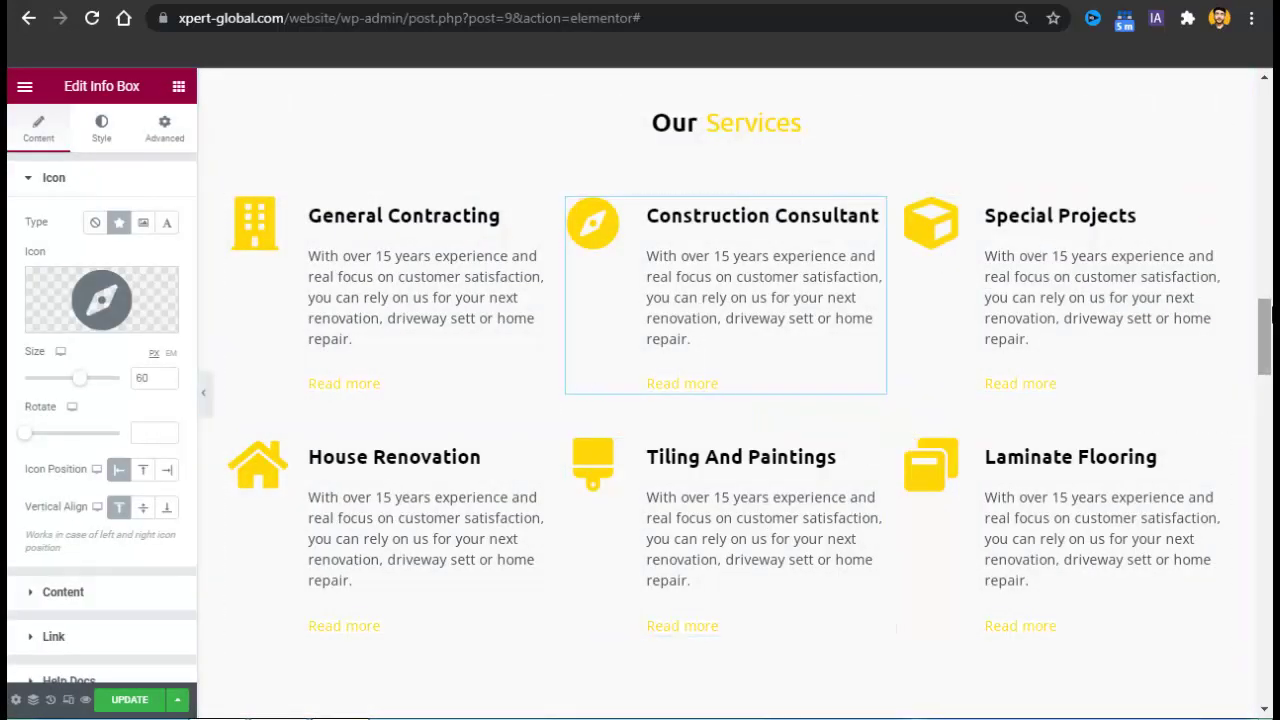
{"action": "left_click_drag", "start_coordinate": [1265, 340], "coordinate": [1270, 426]}
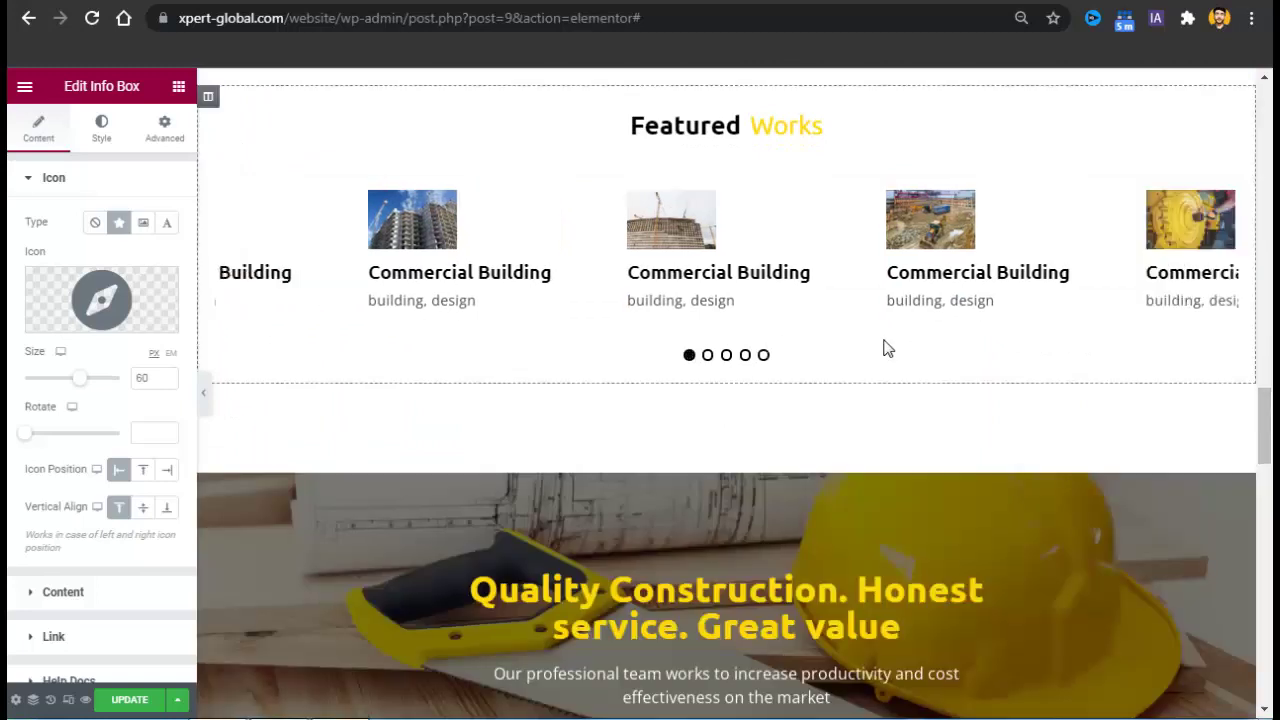
{"action": "left_click", "coordinate": [788, 281]}
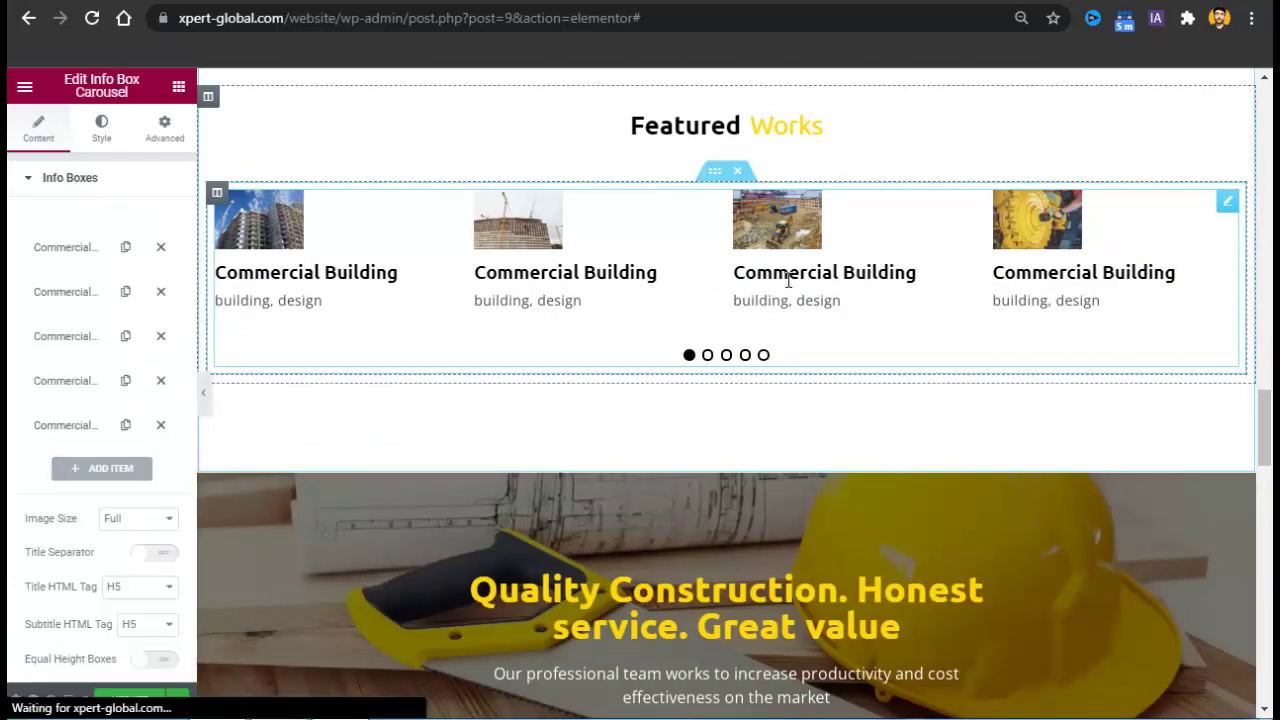
Review the first Commercial Building item's image and link settings in the Featured Works carousel.
{"action": "left_click", "coordinate": [65, 250]}
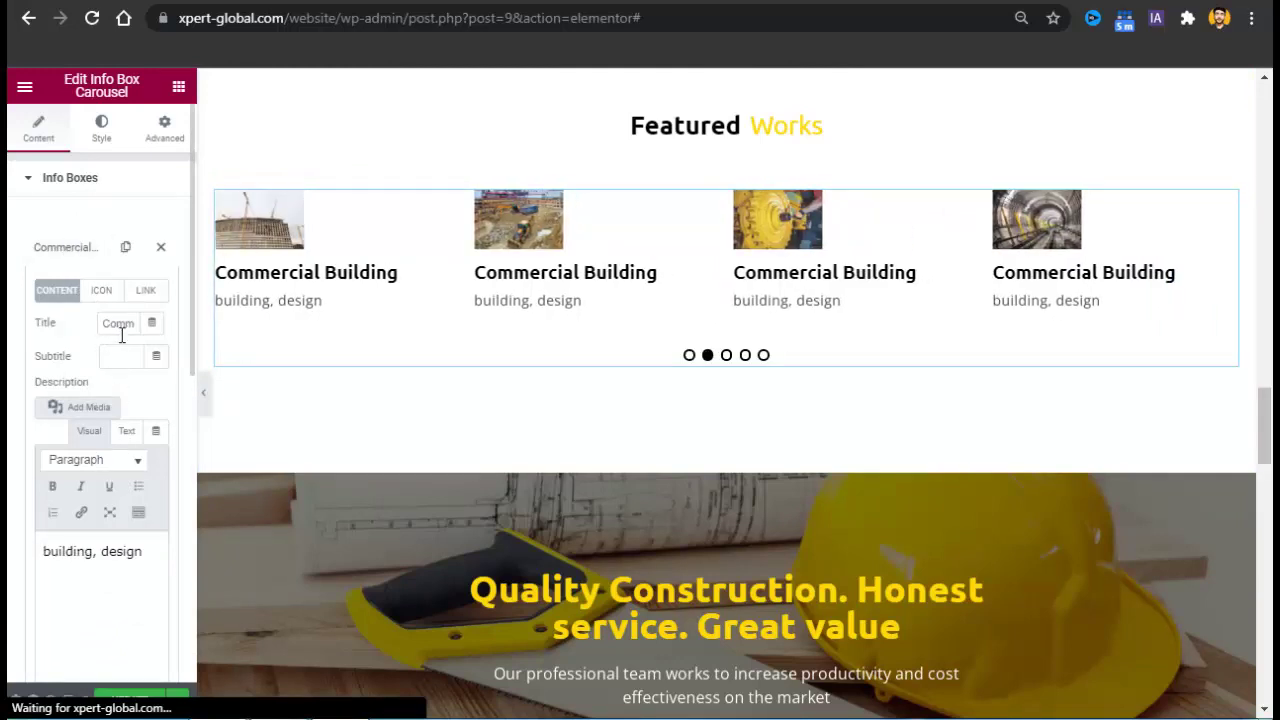
{"action": "left_click", "coordinate": [106, 291]}
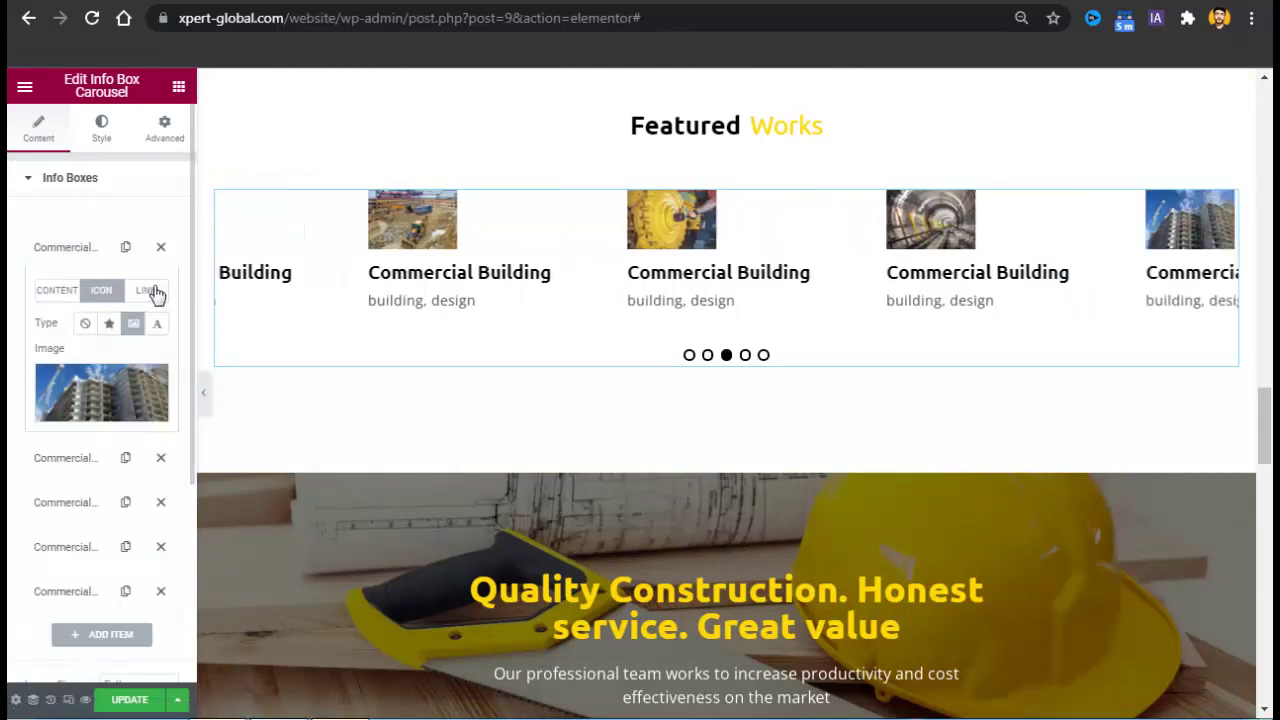
{"action": "left_click", "coordinate": [148, 292]}
{"action": "left_click", "coordinate": [108, 293]}
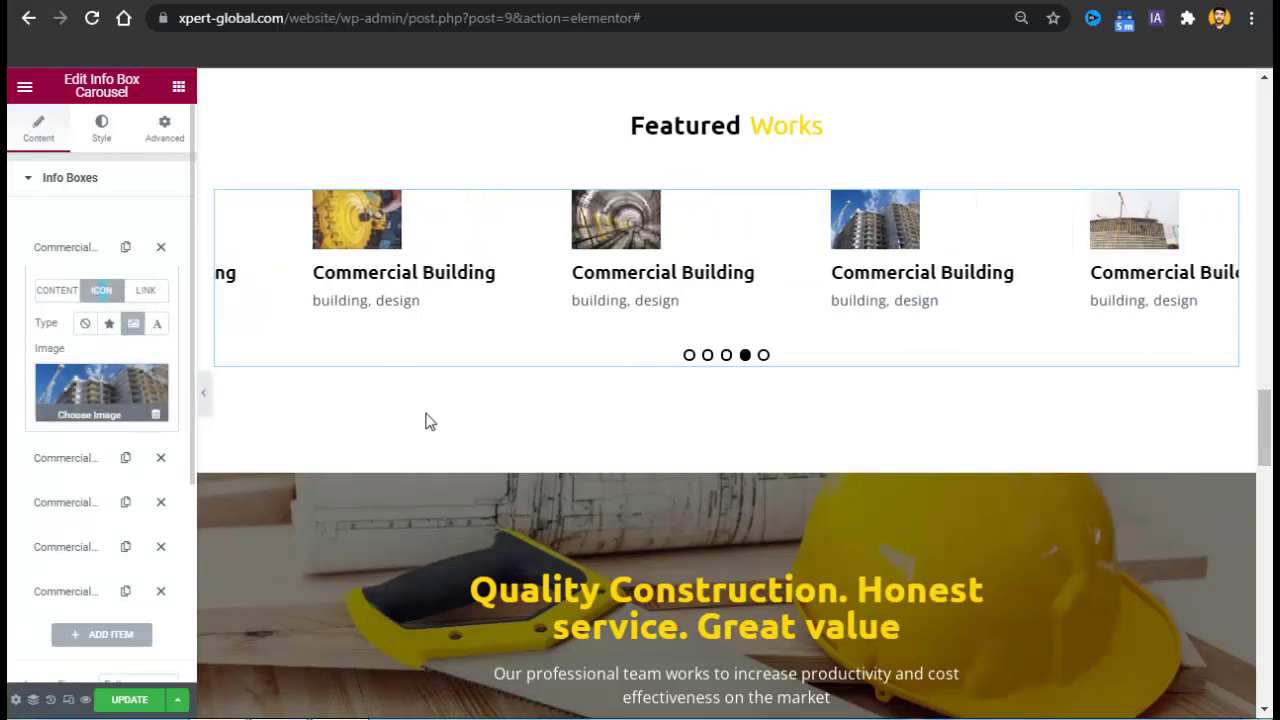
Scroll down to Our Testimony and bring up the testimonial carousel's context menu.
{"action": "left_click_drag", "start_coordinate": [1267, 462], "coordinate": [1267, 555]}
{"action": "left_click_drag", "start_coordinate": [1268, 505], "coordinate": [1268, 512]}
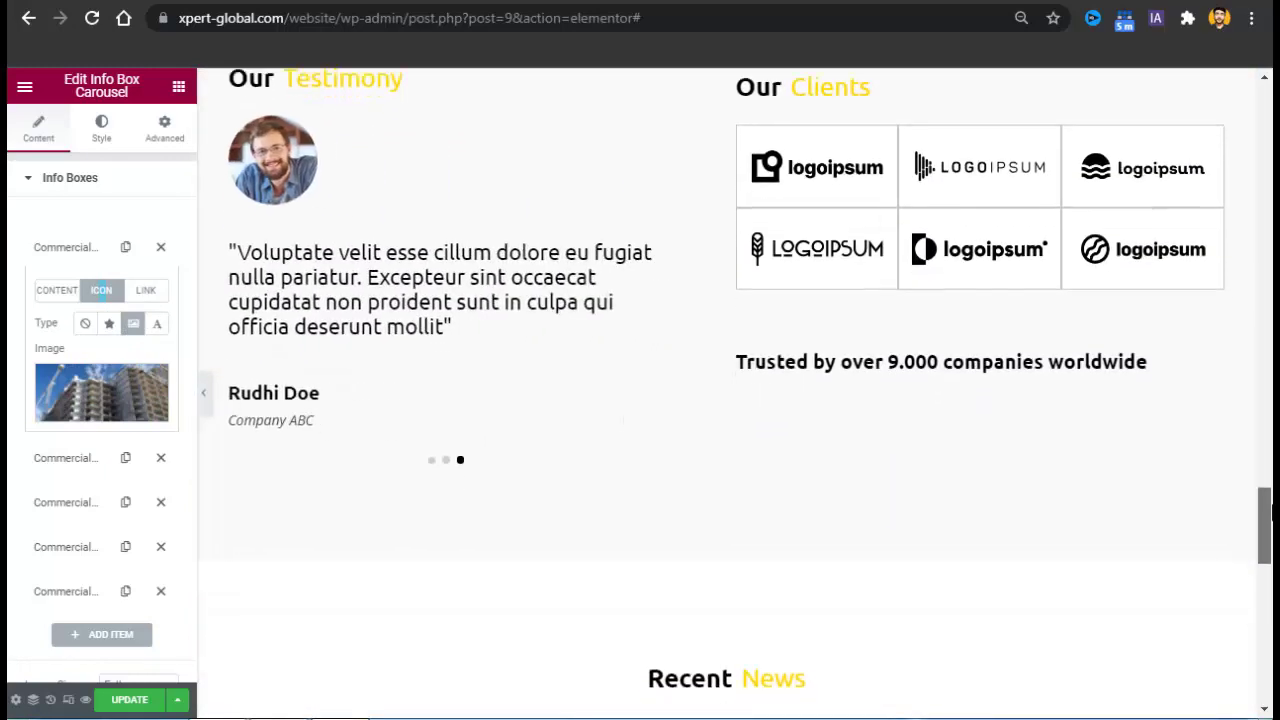
{"action": "right_click", "coordinate": [455, 262]}
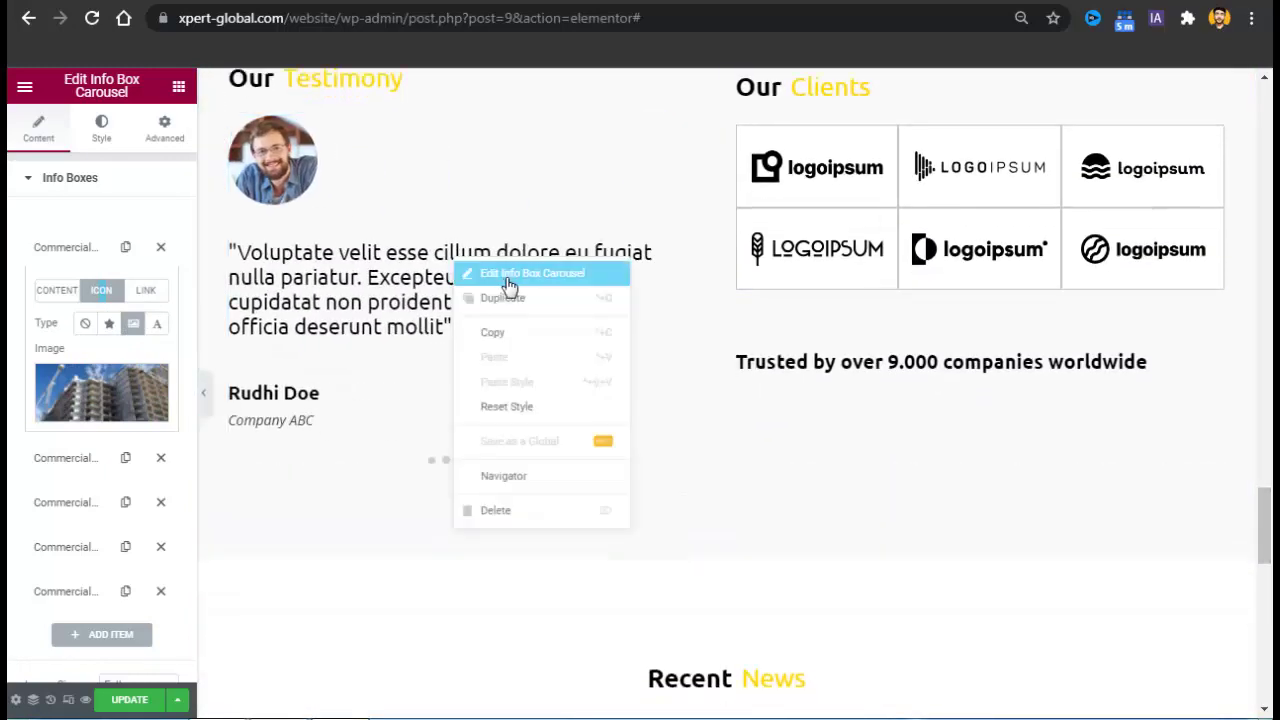
Edit the testimony Info Box Carousel and expand its first 'I could pro...' testimonial.
{"action": "left_click", "coordinate": [508, 274]}
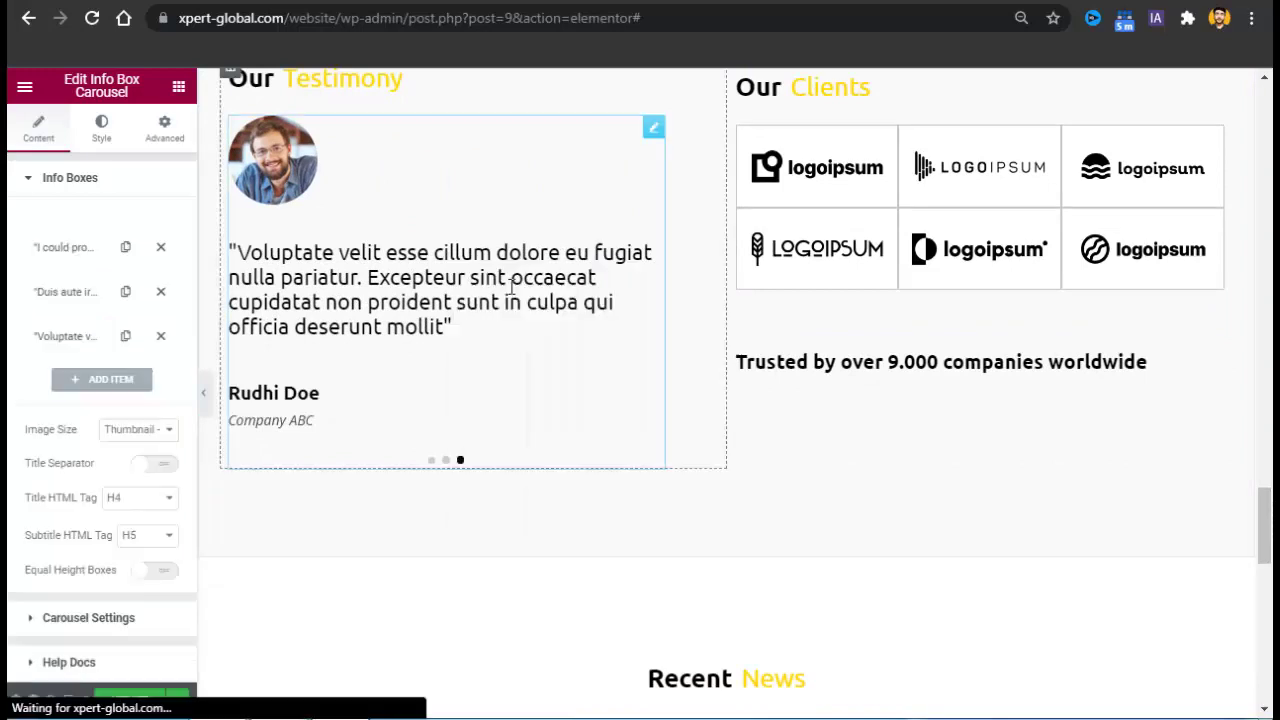
{"action": "left_click", "coordinate": [57, 246]}
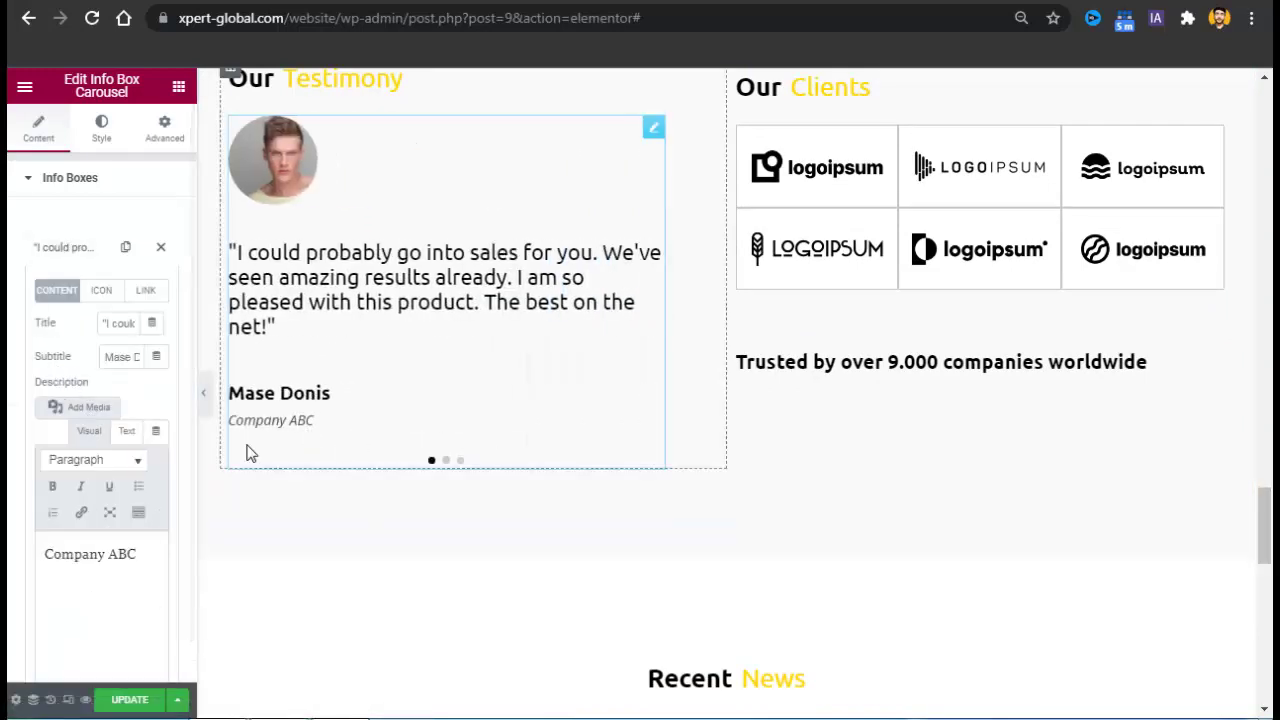
{"action": "left_click_drag", "start_coordinate": [1266, 530], "coordinate": [1272, 605]}
{"action": "scroll", "coordinate": [1027, 637], "scroll_direction": "down", "scroll_amount": 5}
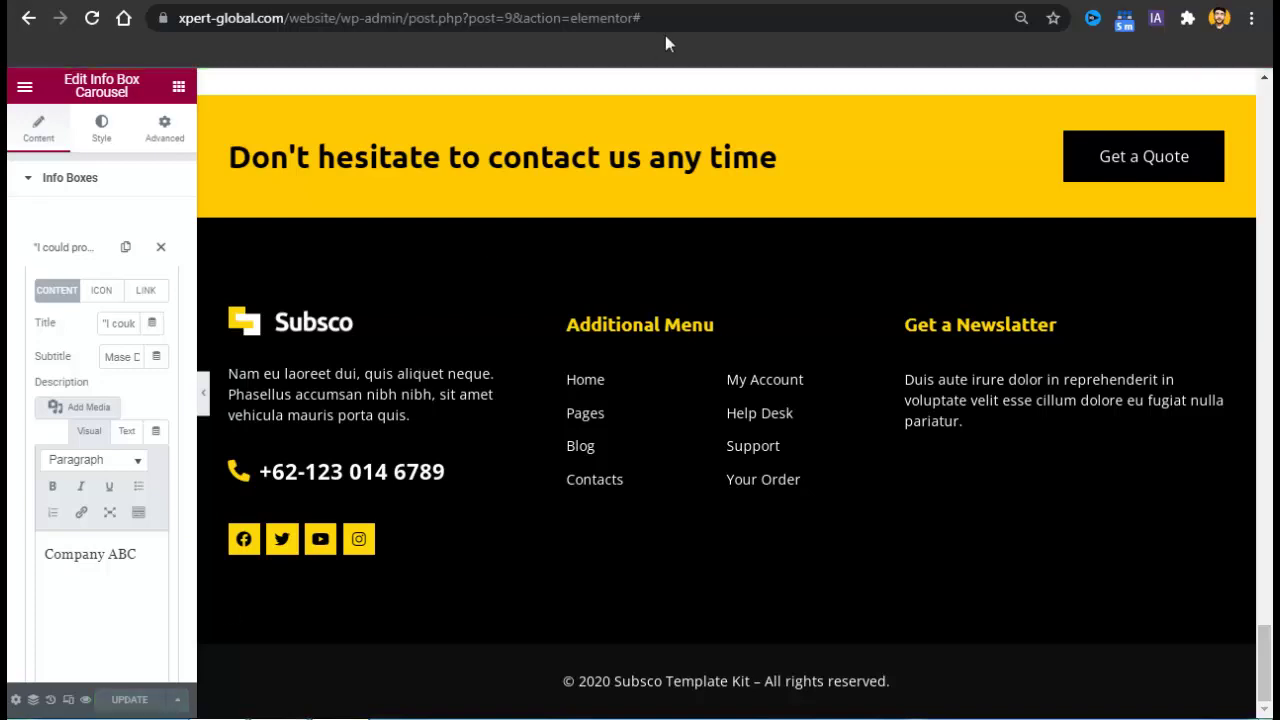
Remove wp-admin from the address to load the live Subsco home page.
{"action": "left_click_drag", "start_coordinate": [672, 22], "coordinate": [392, 54]}
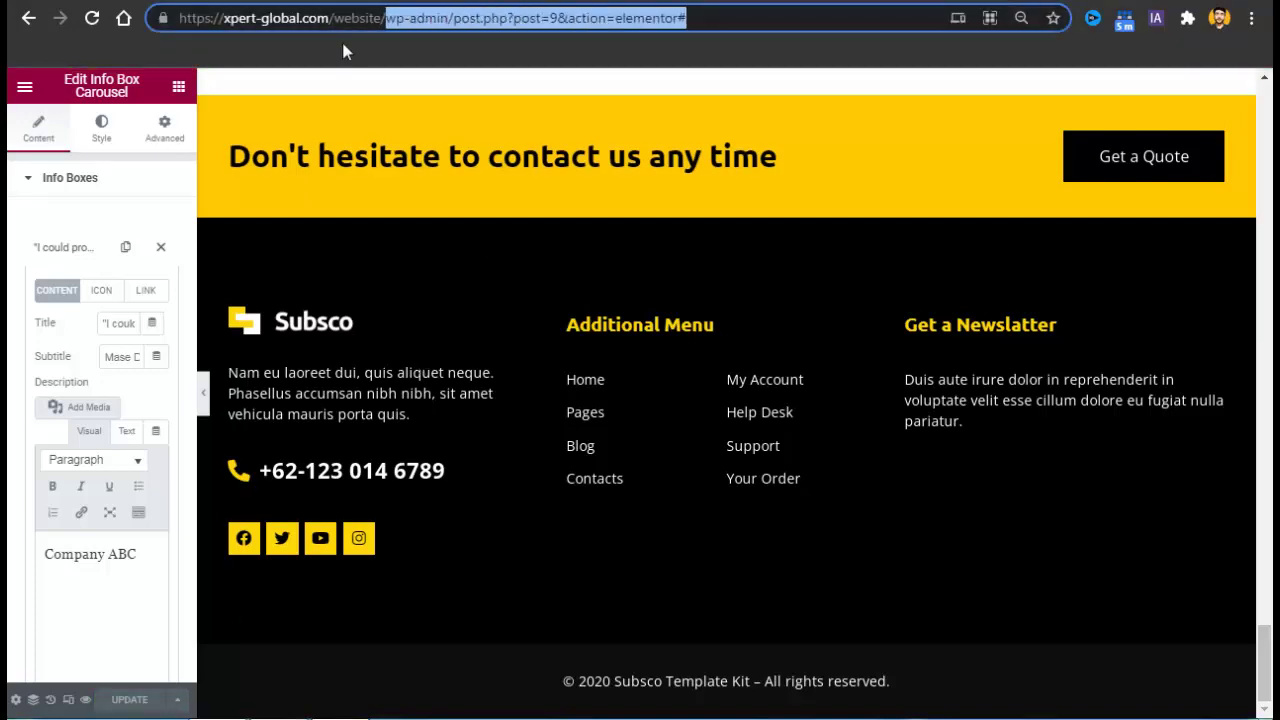
{"action": "key", "text": "BackSpace"}
{"action": "key", "text": "Return"}
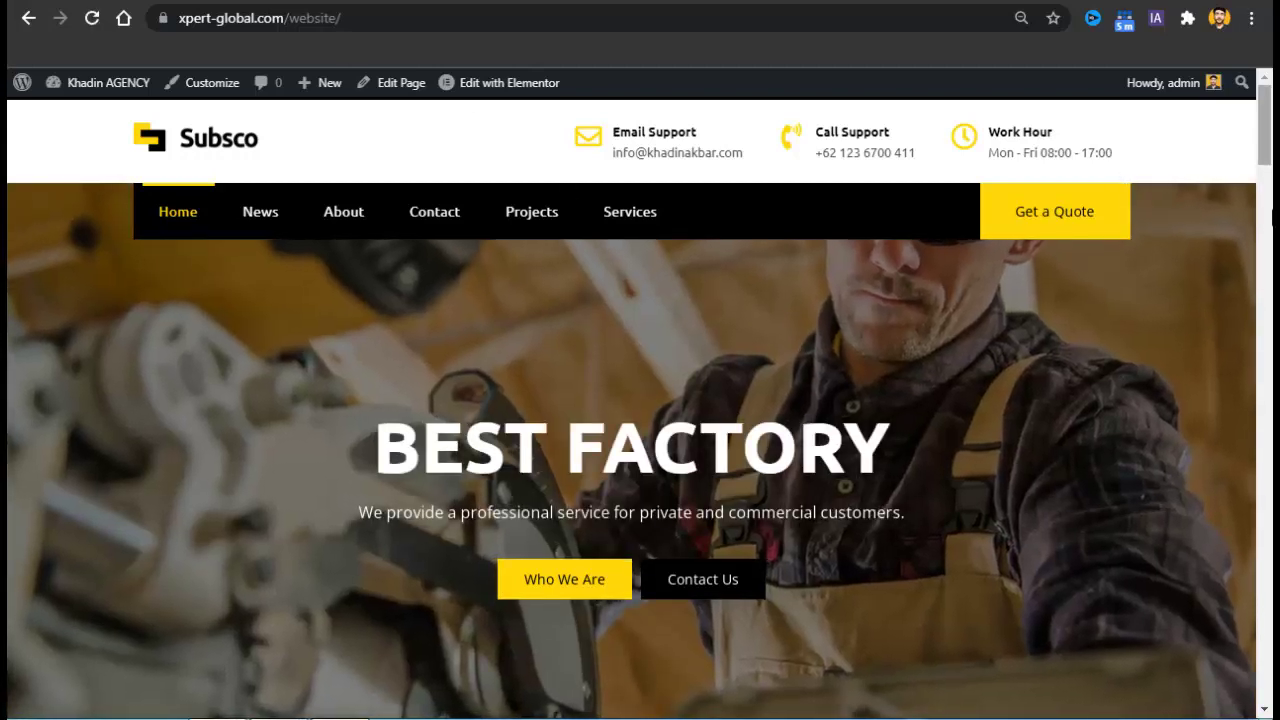
Go to the About page from the site menu and open it with Edit with Elementor.
{"action": "left_click_drag", "start_coordinate": [1265, 140], "coordinate": [1266, 100]}
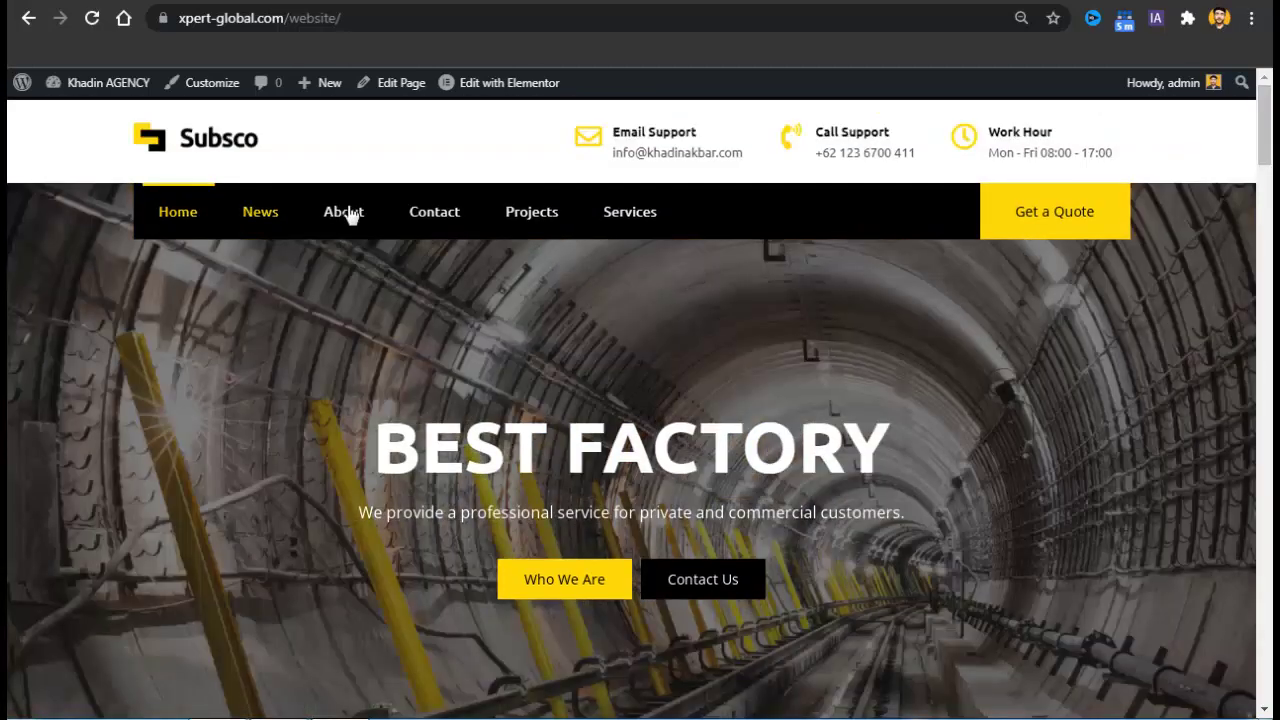
{"action": "left_click", "coordinate": [349, 214]}
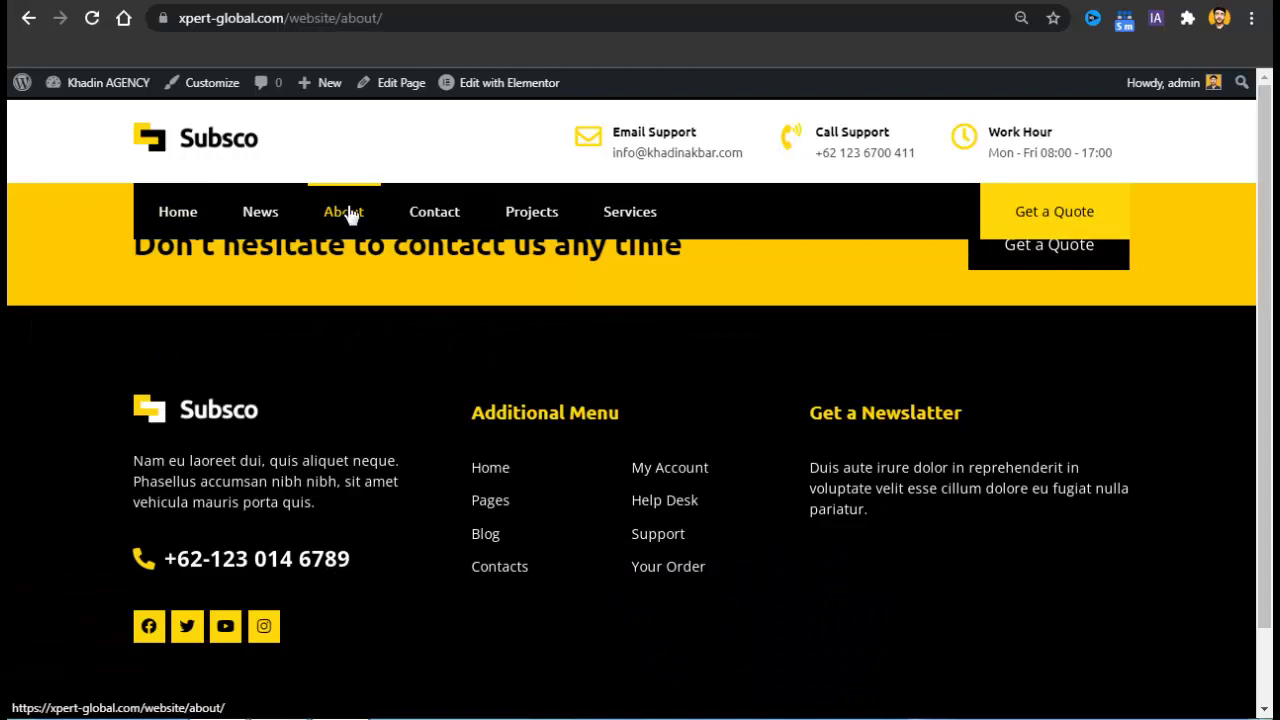
{"action": "left_click", "coordinate": [545, 85]}
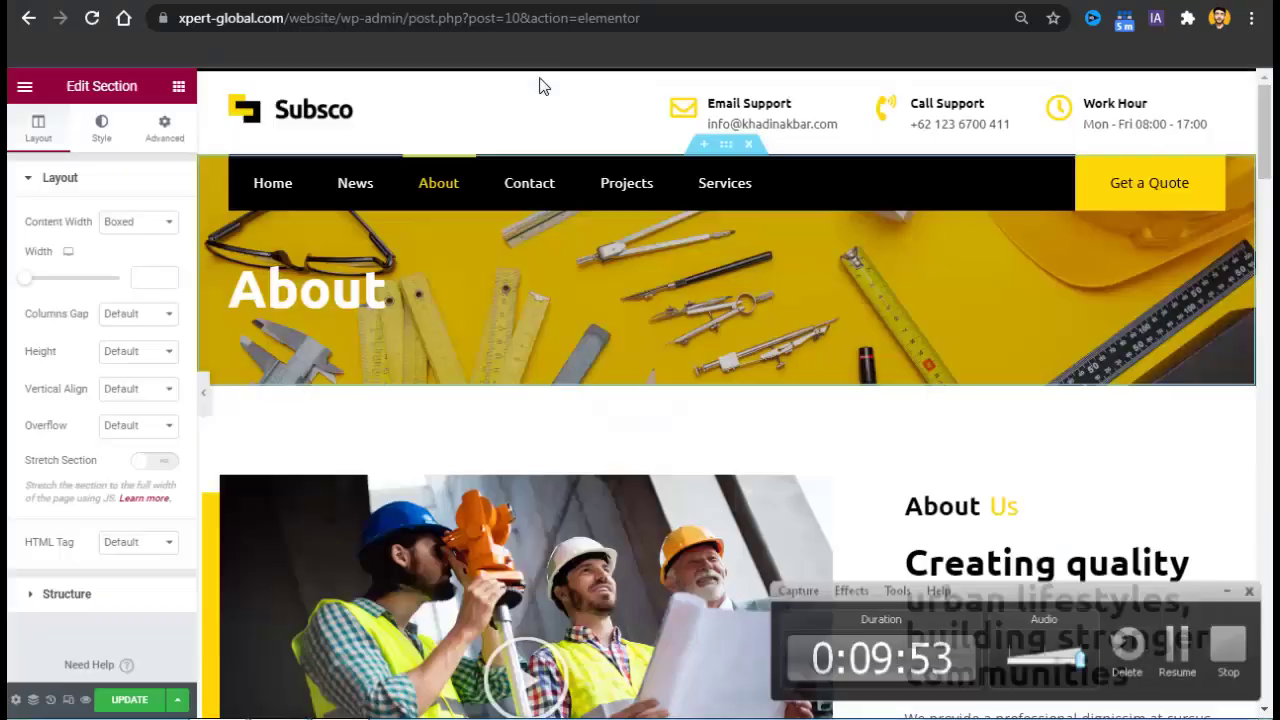
Inspect the About Us video's link URL and its style settings.
{"action": "scroll", "coordinate": [1266, 158], "scroll_direction": "down", "scroll_amount": 2}
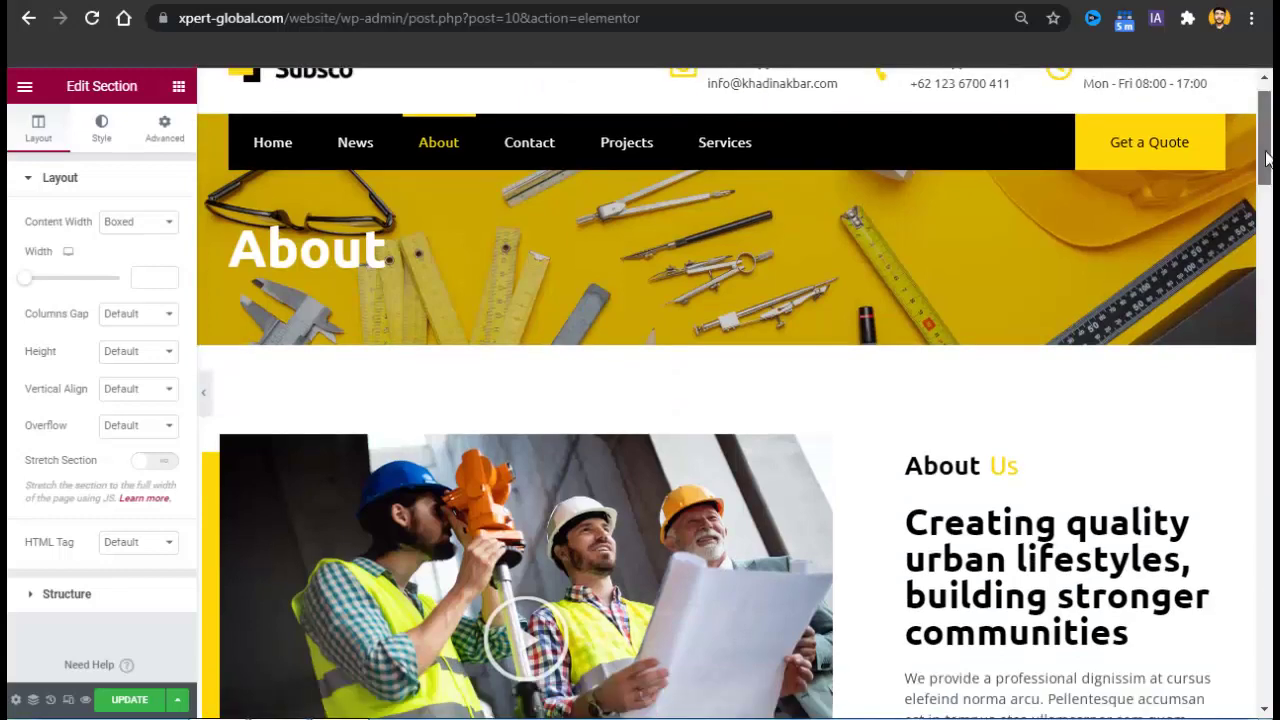
{"action": "scroll", "coordinate": [1266, 158], "scroll_direction": "down", "scroll_amount": 3}
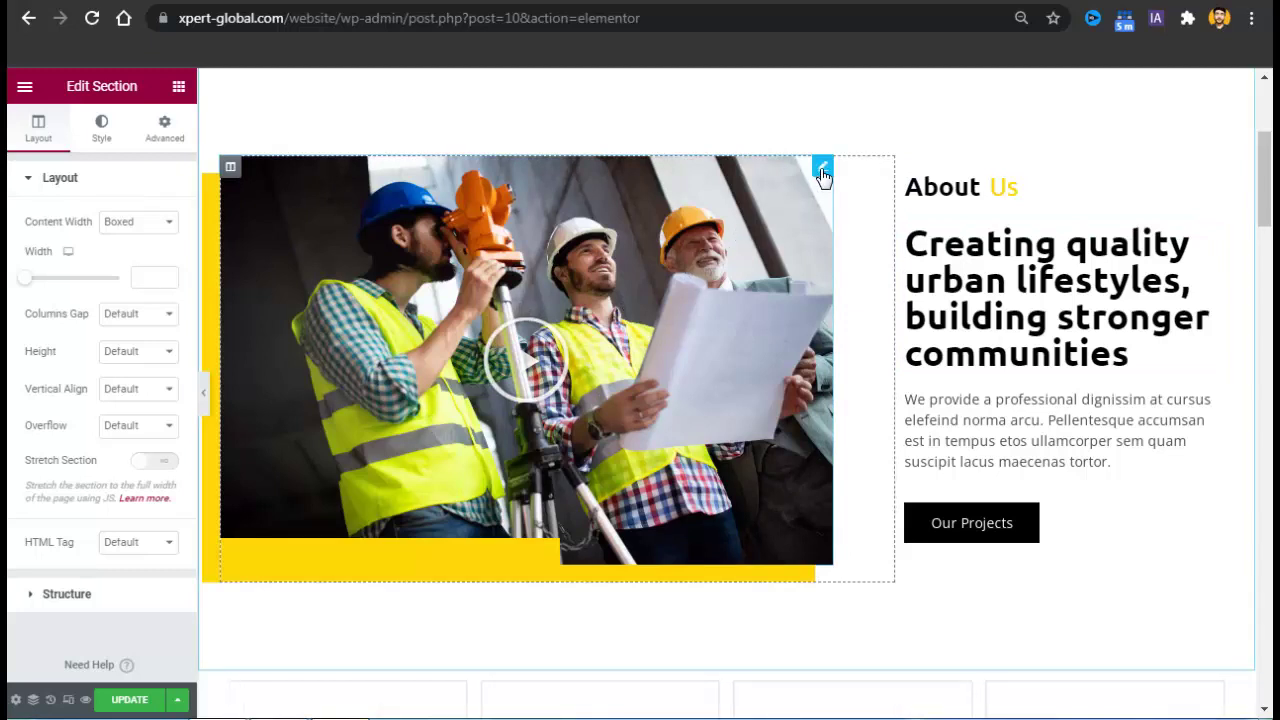
{"action": "left_click", "coordinate": [822, 172]}
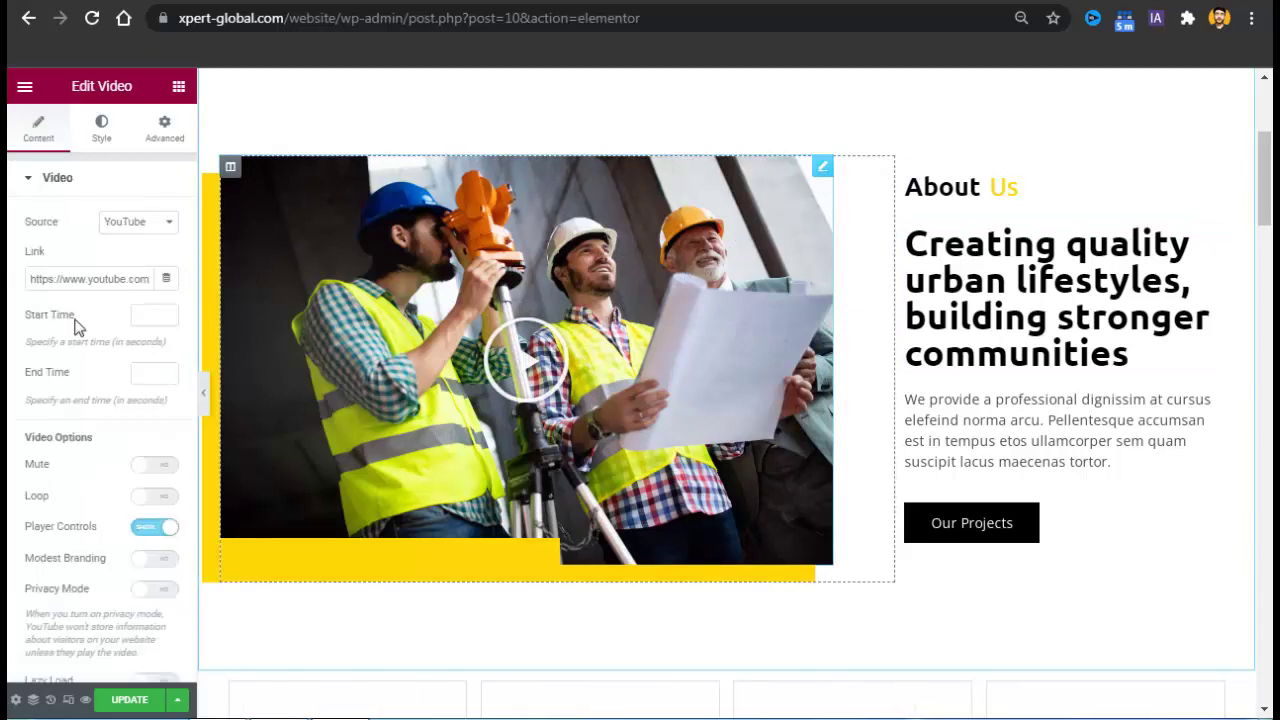
{"action": "triple_click", "coordinate": [88, 285]}
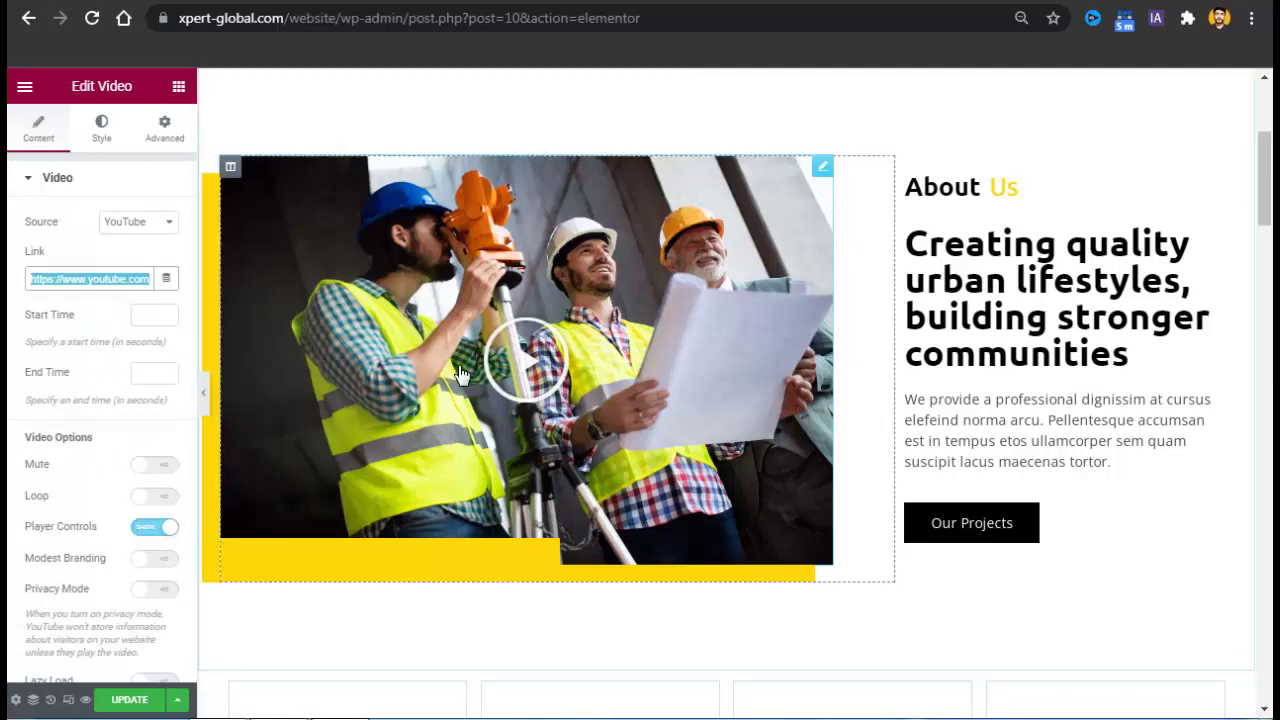
{"action": "left_click", "coordinate": [102, 140]}
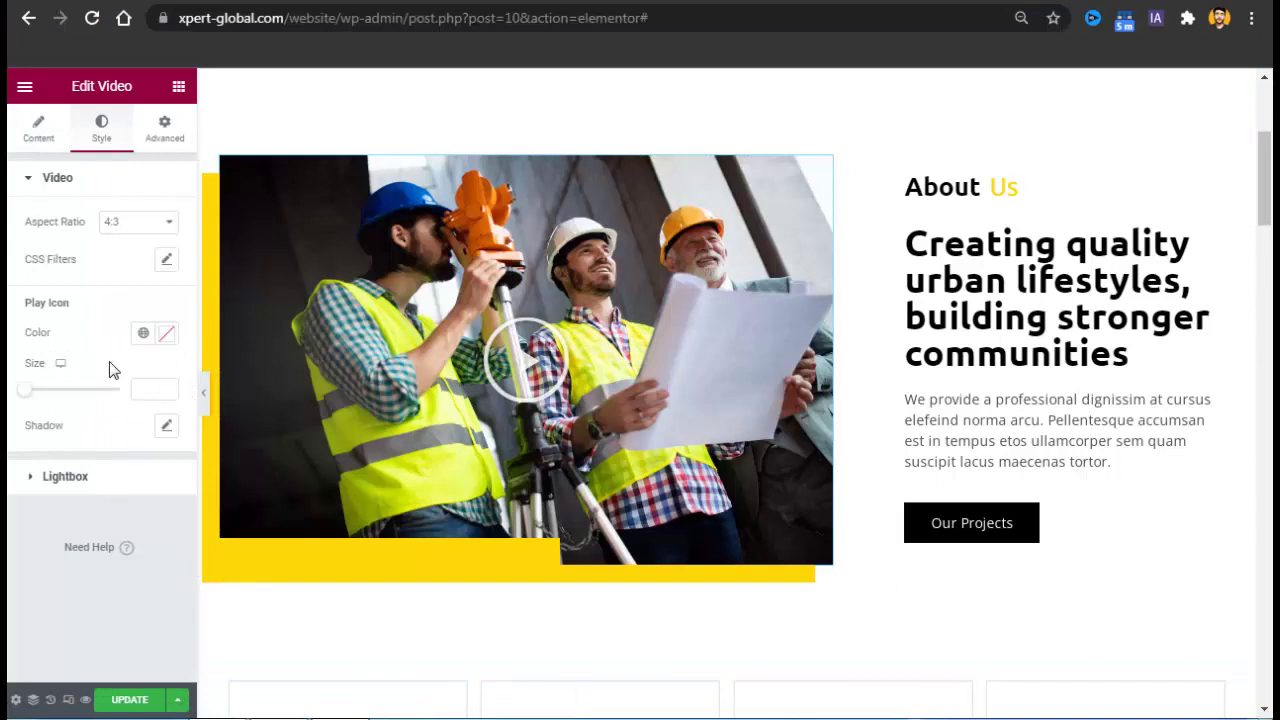
{"action": "left_click", "coordinate": [40, 145]}
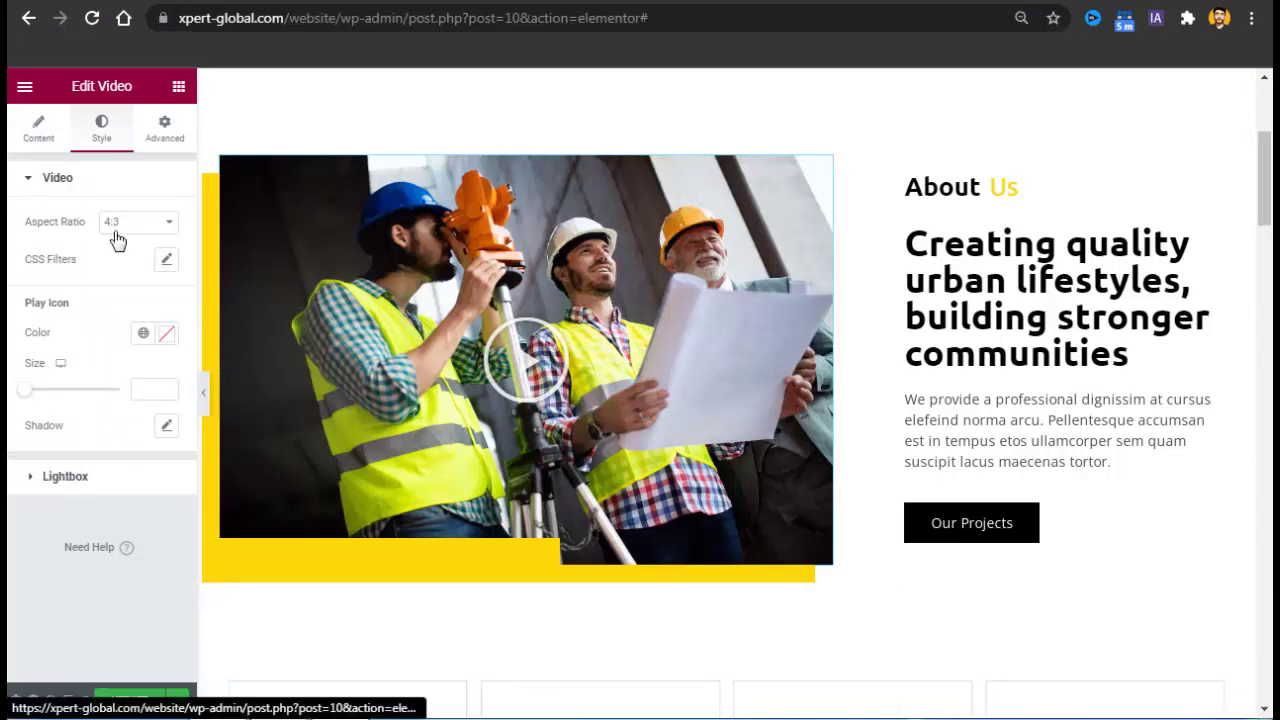
Check the video's Image Overlay, then select the Satisfied Customers counter (0 to 841+).
{"action": "left_click_drag", "start_coordinate": [191, 291], "coordinate": [193, 432]}
{"action": "left_click", "coordinate": [112, 558]}
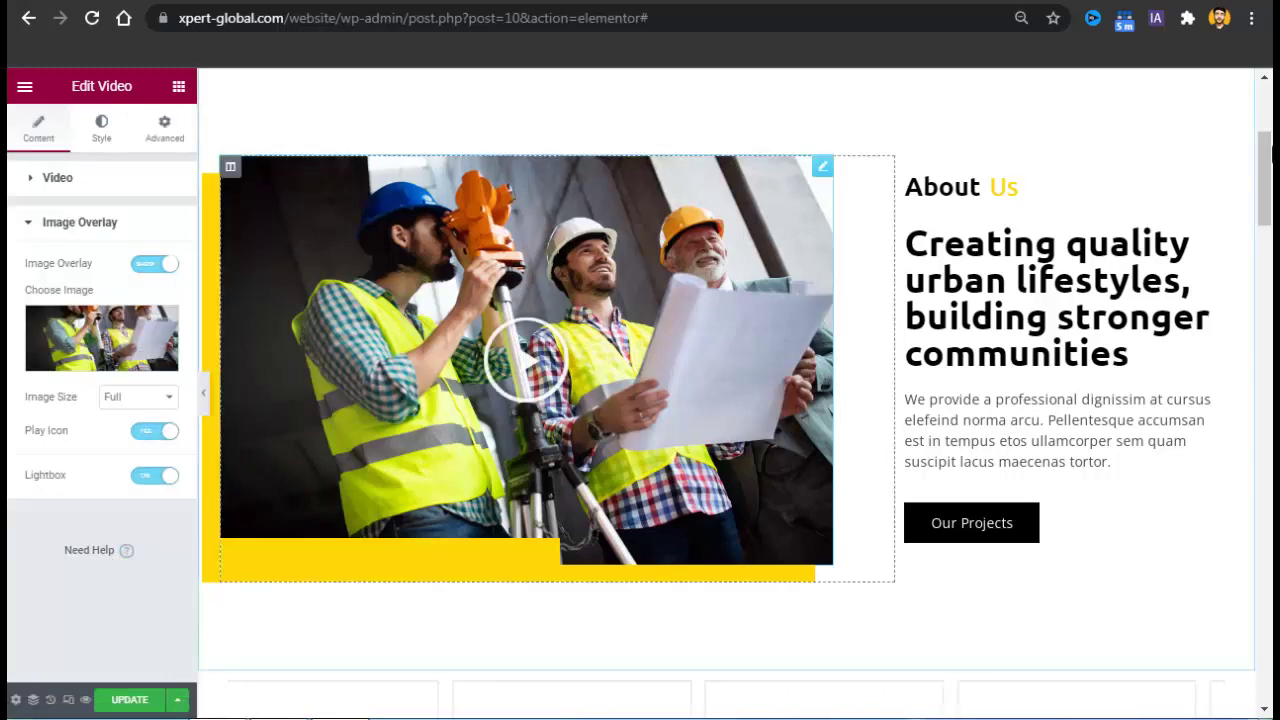
{"action": "scroll", "coordinate": [1272, 245], "scroll_direction": "down", "scroll_amount": 5}
{"action": "left_click_drag", "start_coordinate": [1272, 245], "coordinate": [1272, 330]}
{"action": "scroll", "coordinate": [720, 640], "scroll_direction": "up", "scroll_amount": 3}
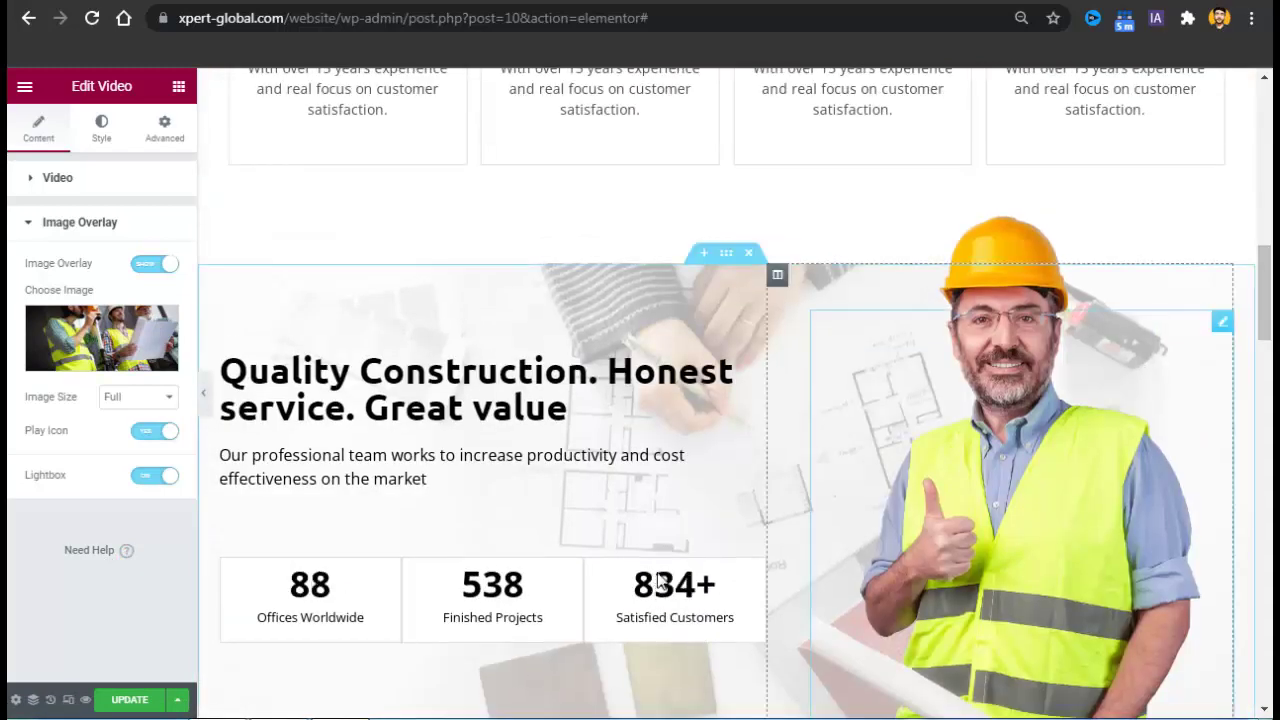
{"action": "left_click", "coordinate": [677, 615]}
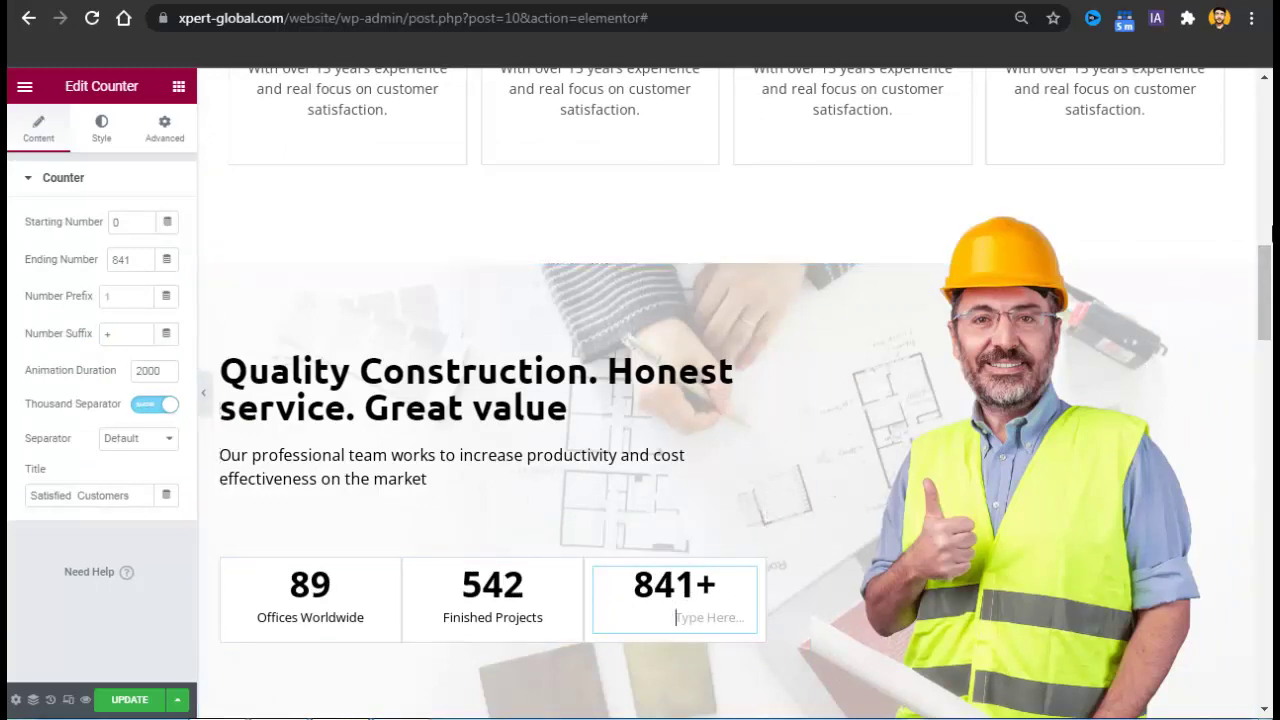
Save the About page with Update and return to the live site tab.
{"action": "left_click_drag", "start_coordinate": [1266, 300], "coordinate": [1268, 660]}
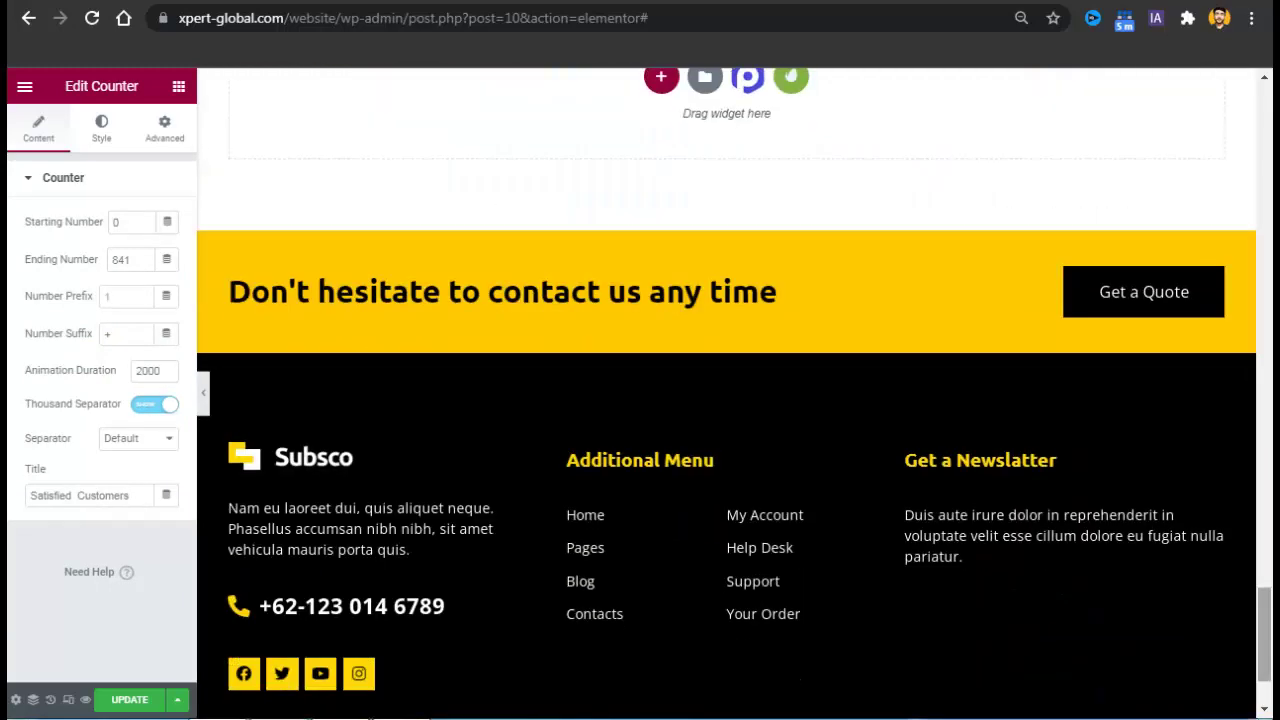
{"action": "left_click", "coordinate": [104, 706]}
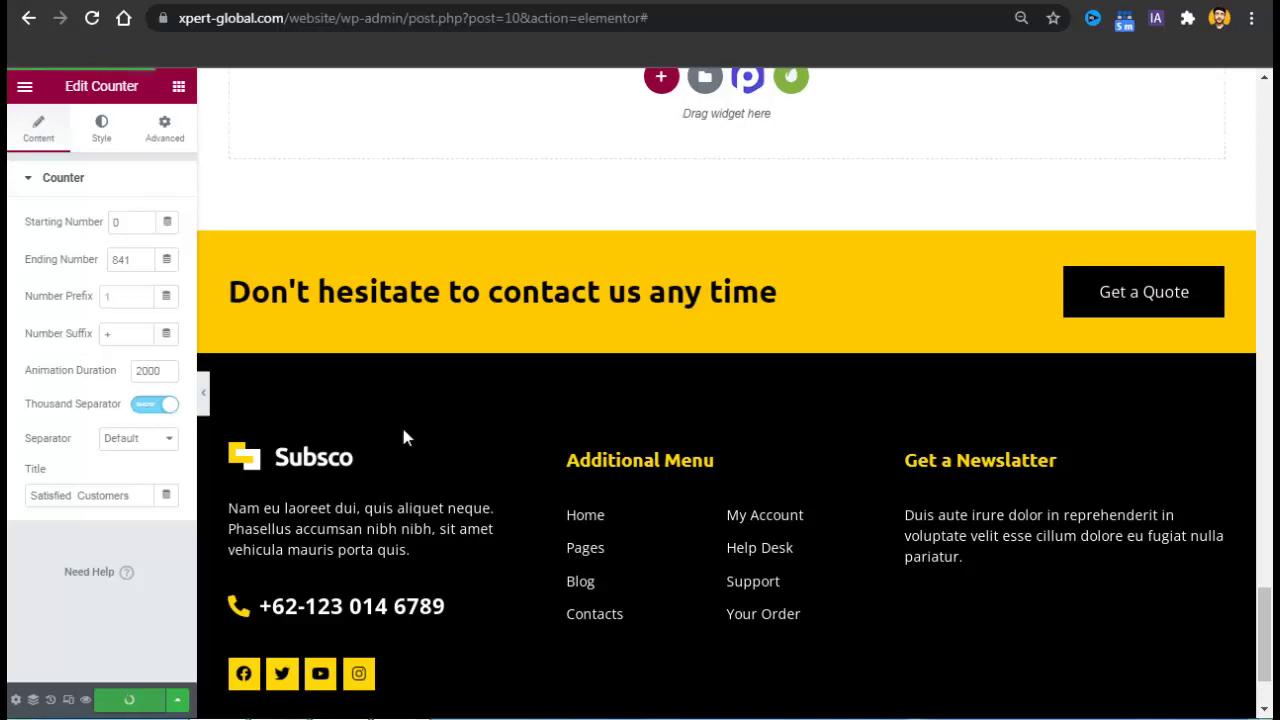
{"action": "left_click", "coordinate": [698, 1]}
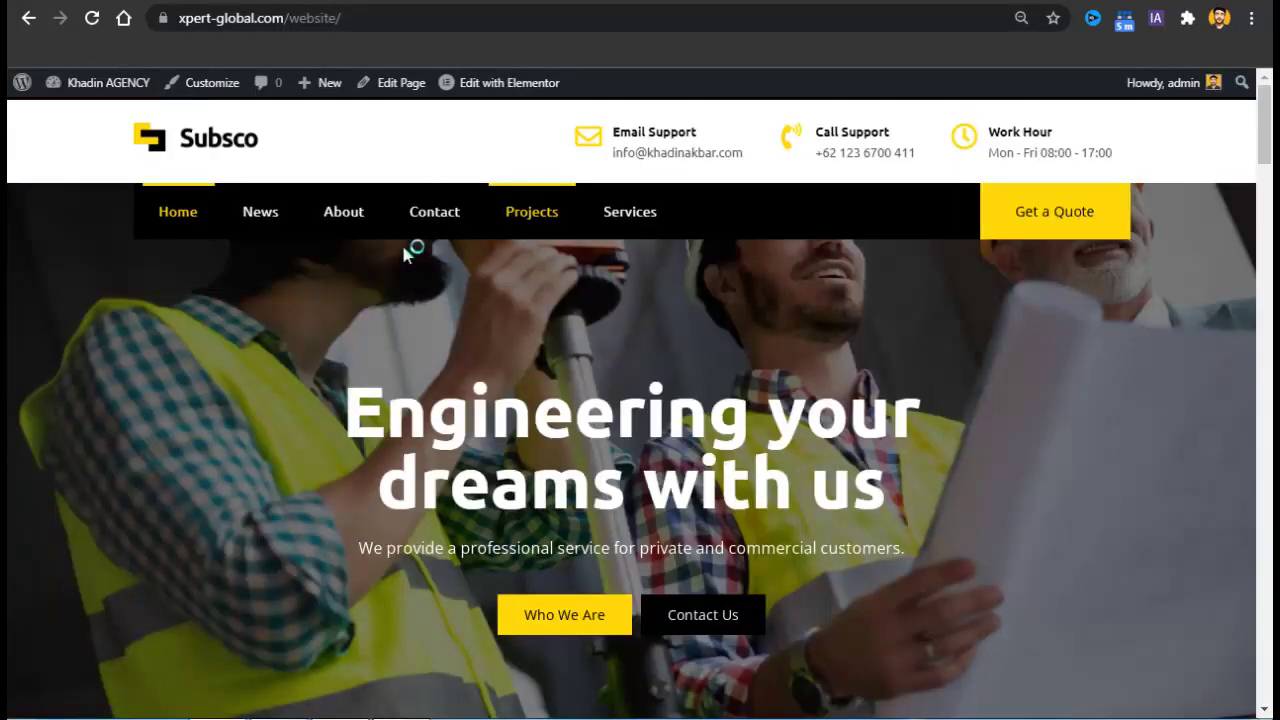
Navigate to the empty Contact page and open it in Elementor.
{"action": "left_click", "coordinate": [438, 216]}
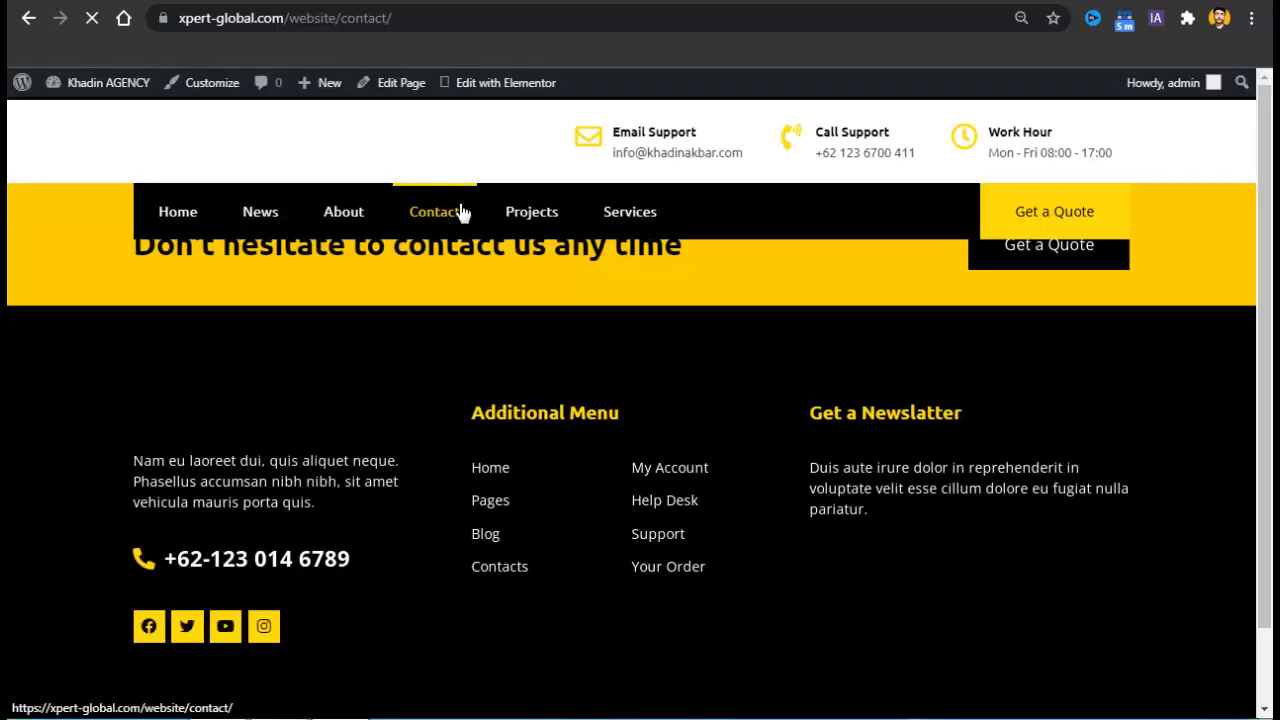
{"action": "left_click", "coordinate": [513, 85]}
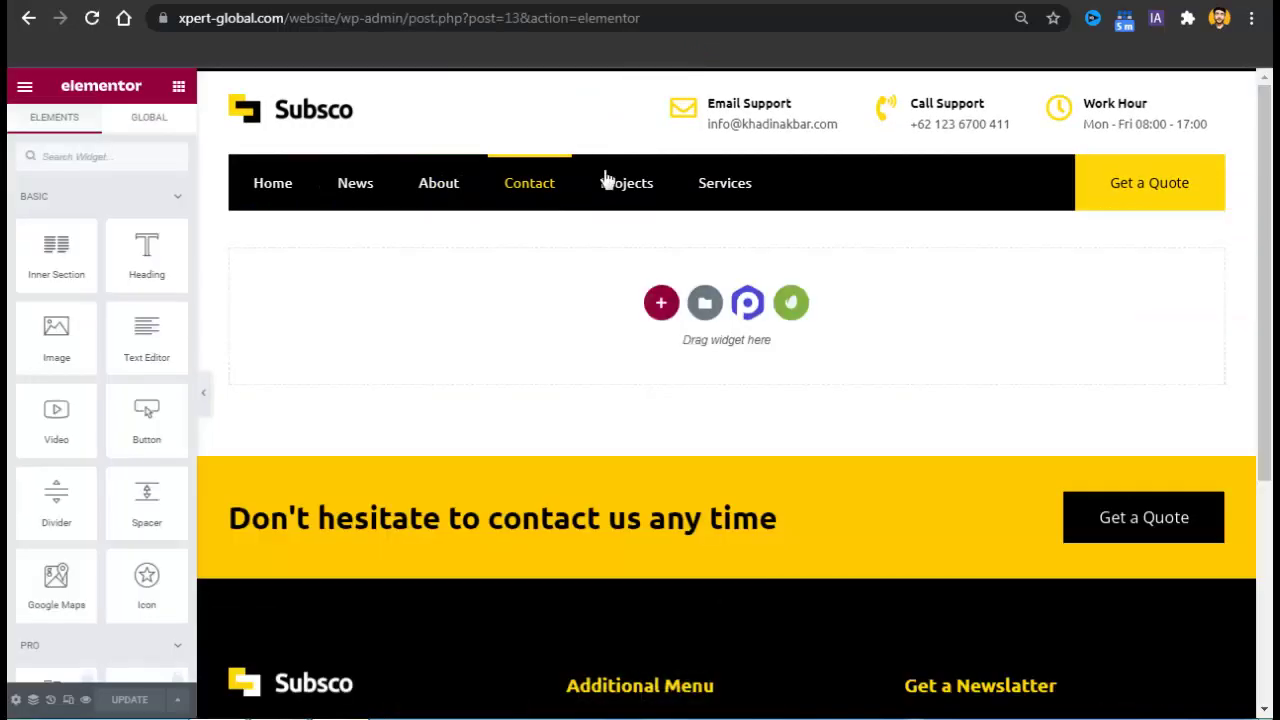
Insert the installed Subsco kit's Contact template into the Contact page.
{"action": "left_click", "coordinate": [792, 305]}
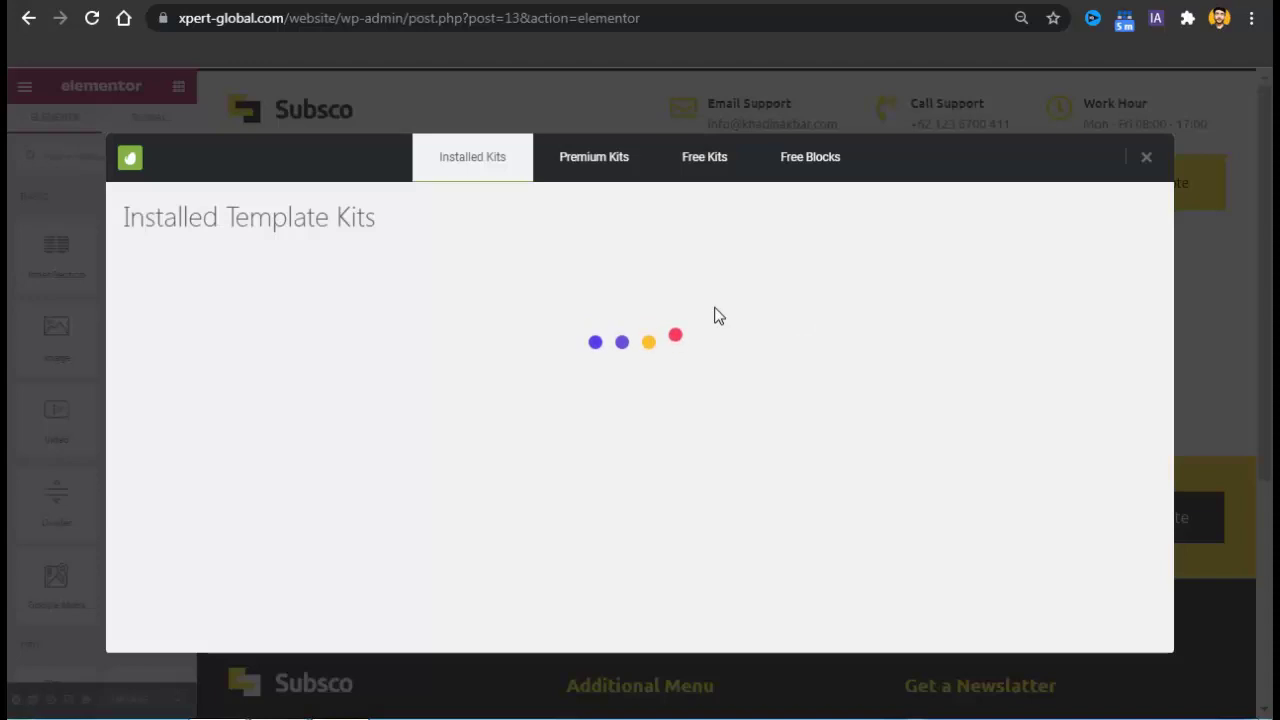
{"action": "left_click", "coordinate": [240, 628]}
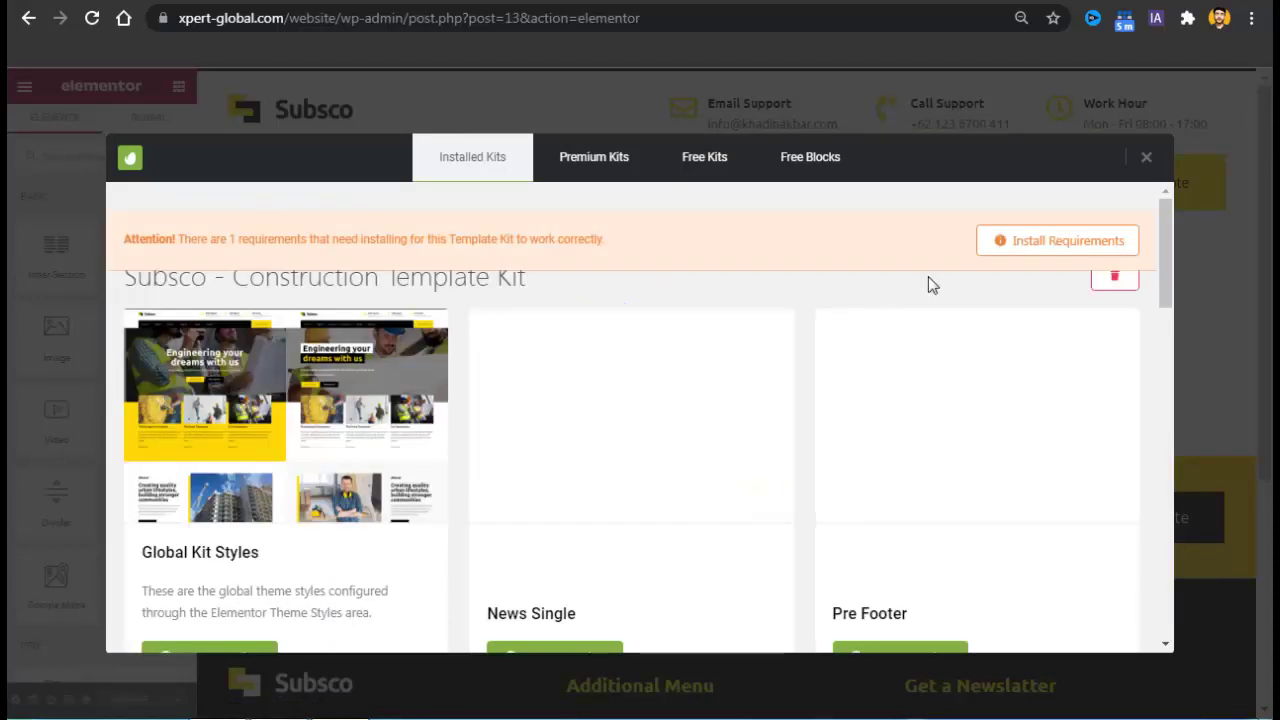
{"action": "left_click_drag", "start_coordinate": [1169, 232], "coordinate": [1186, 434]}
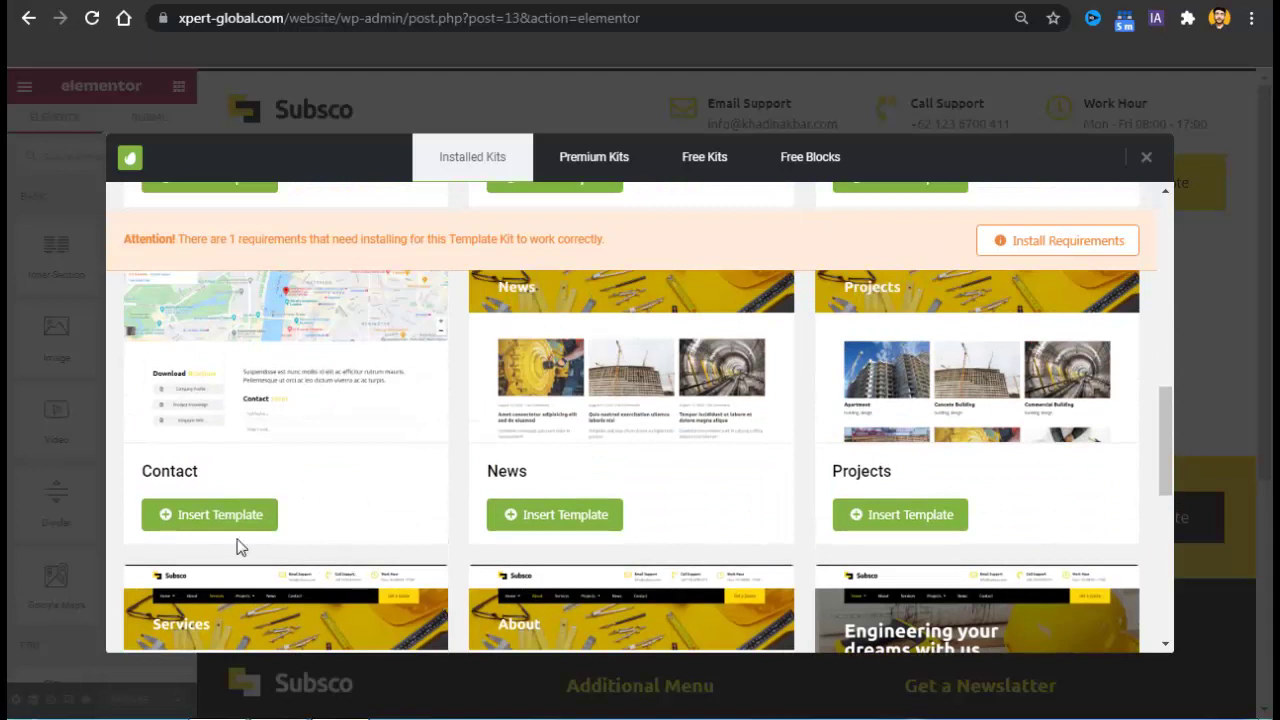
{"action": "left_click", "coordinate": [228, 516]}
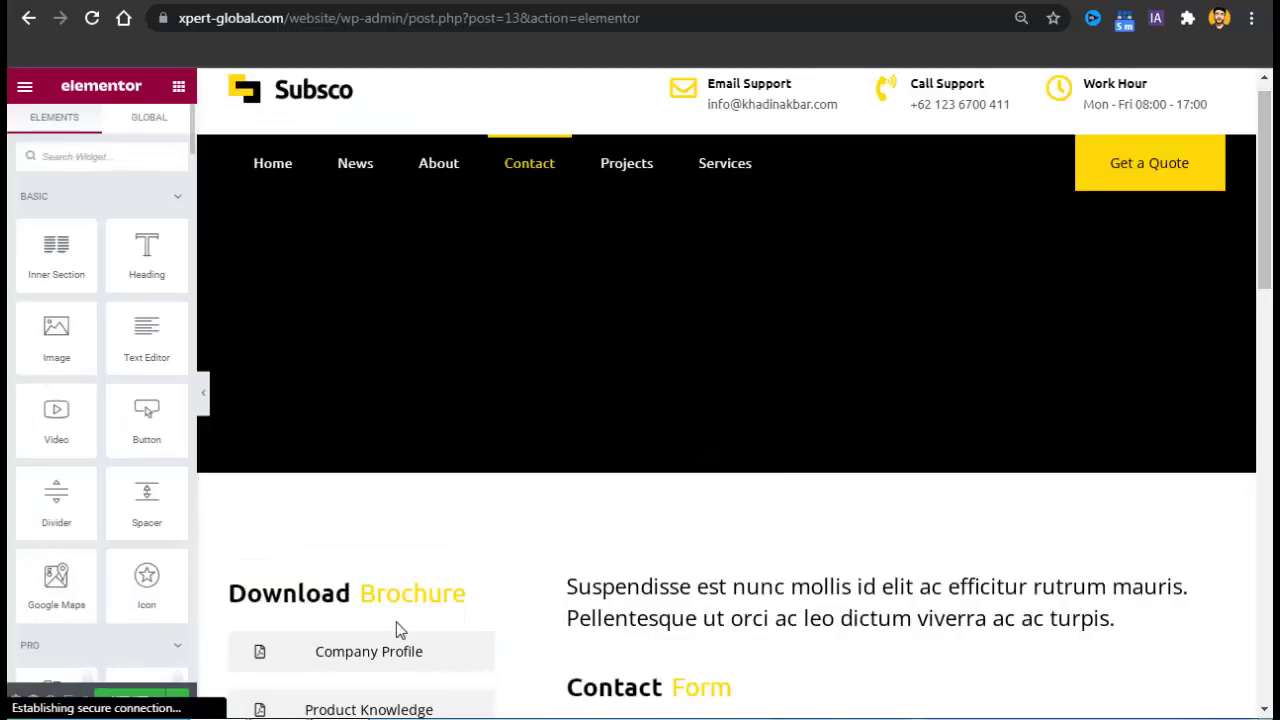
Switch the broken Contact Form 7 widget to Contact form 1 to show name, email, subject, message fields.
{"action": "scroll", "coordinate": [1063, 231], "scroll_direction": "down", "scroll_amount": 1}
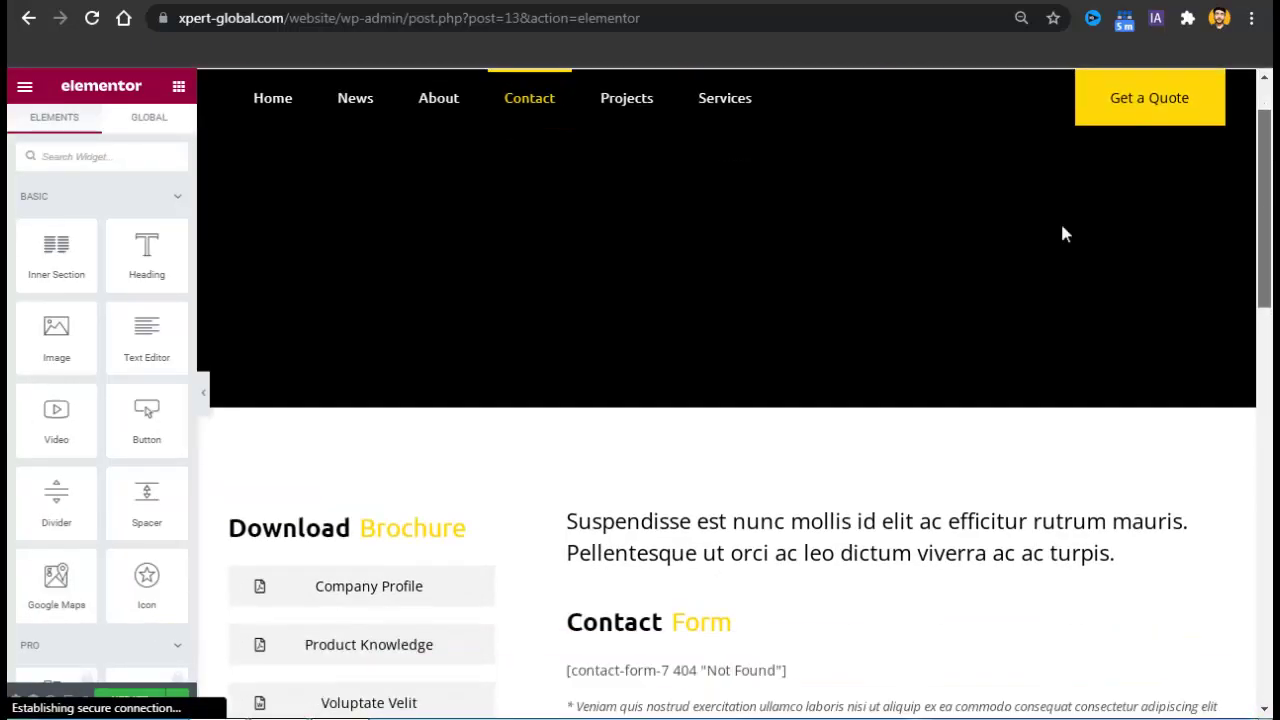
{"action": "scroll", "coordinate": [786, 354], "scroll_direction": "down", "scroll_amount": 1}
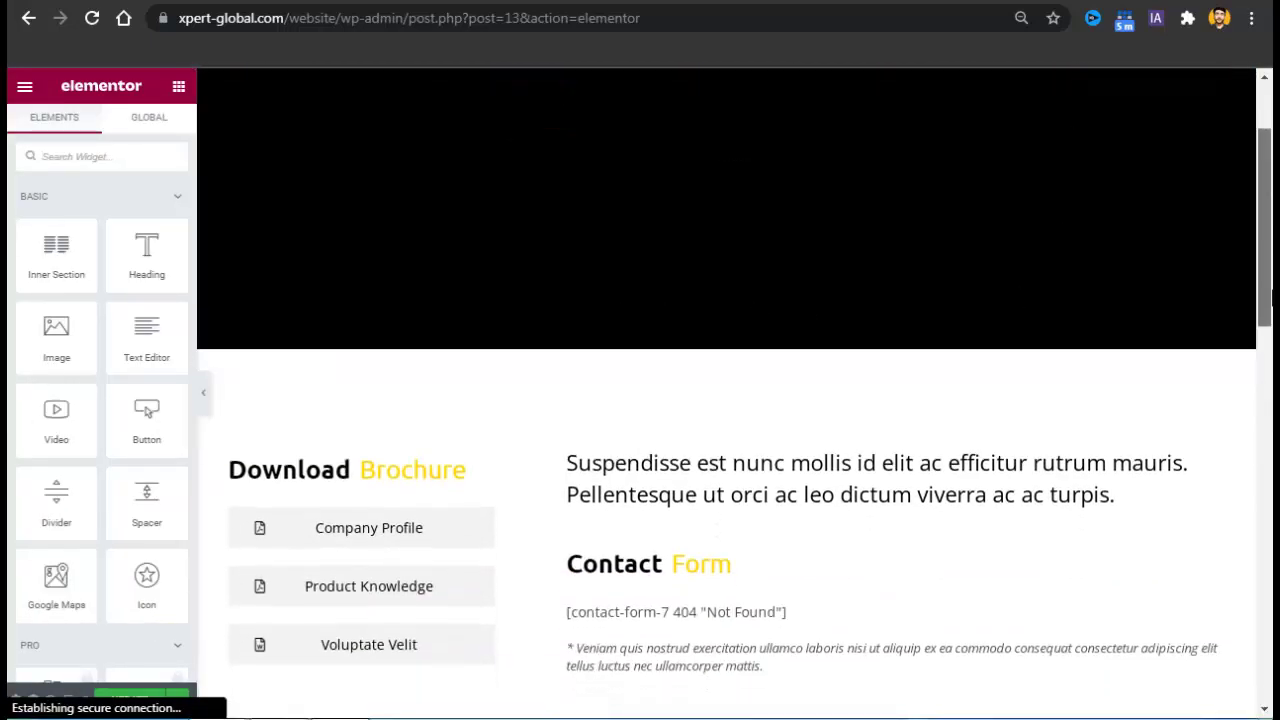
{"action": "scroll", "coordinate": [726, 380], "scroll_direction": "down", "scroll_amount": 1}
{"action": "scroll", "coordinate": [726, 400], "scroll_direction": "down", "scroll_amount": 1}
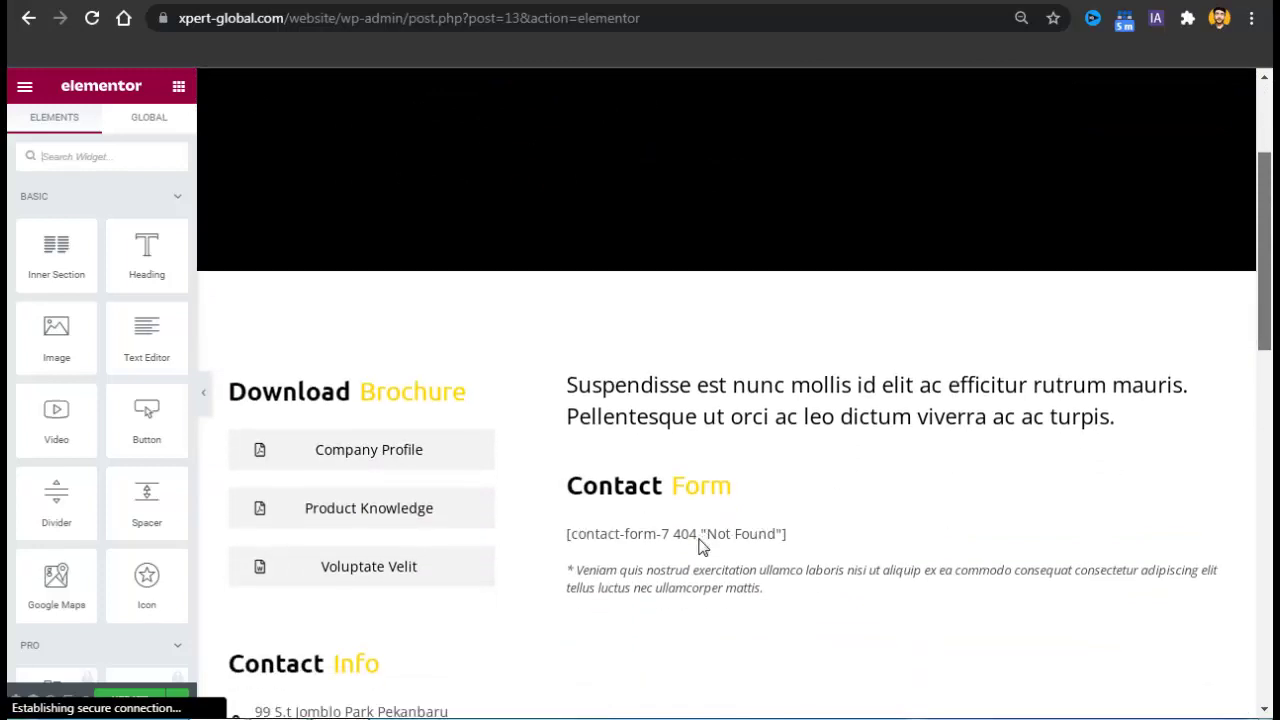
{"action": "scroll", "coordinate": [700, 545], "scroll_direction": "down", "scroll_amount": 3}
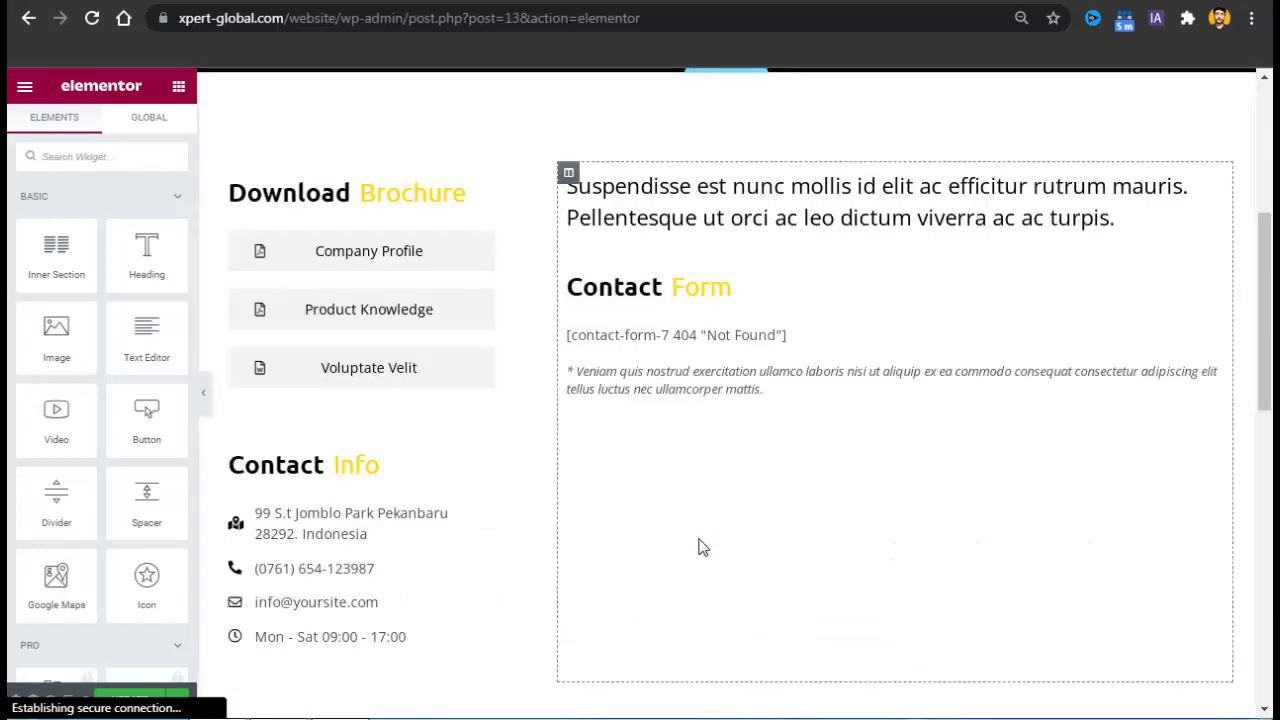
{"action": "left_click", "coordinate": [713, 338]}
{"action": "left_click", "coordinate": [80, 248]}
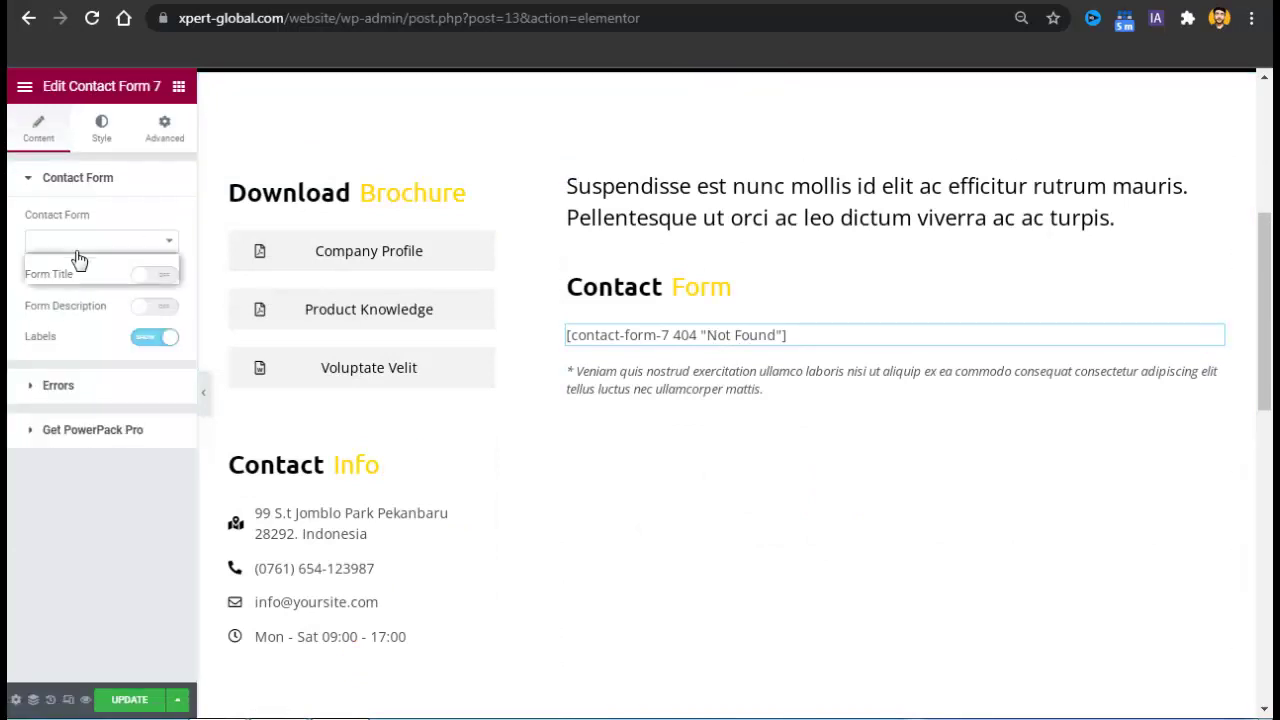
{"action": "left_click", "coordinate": [82, 286]}
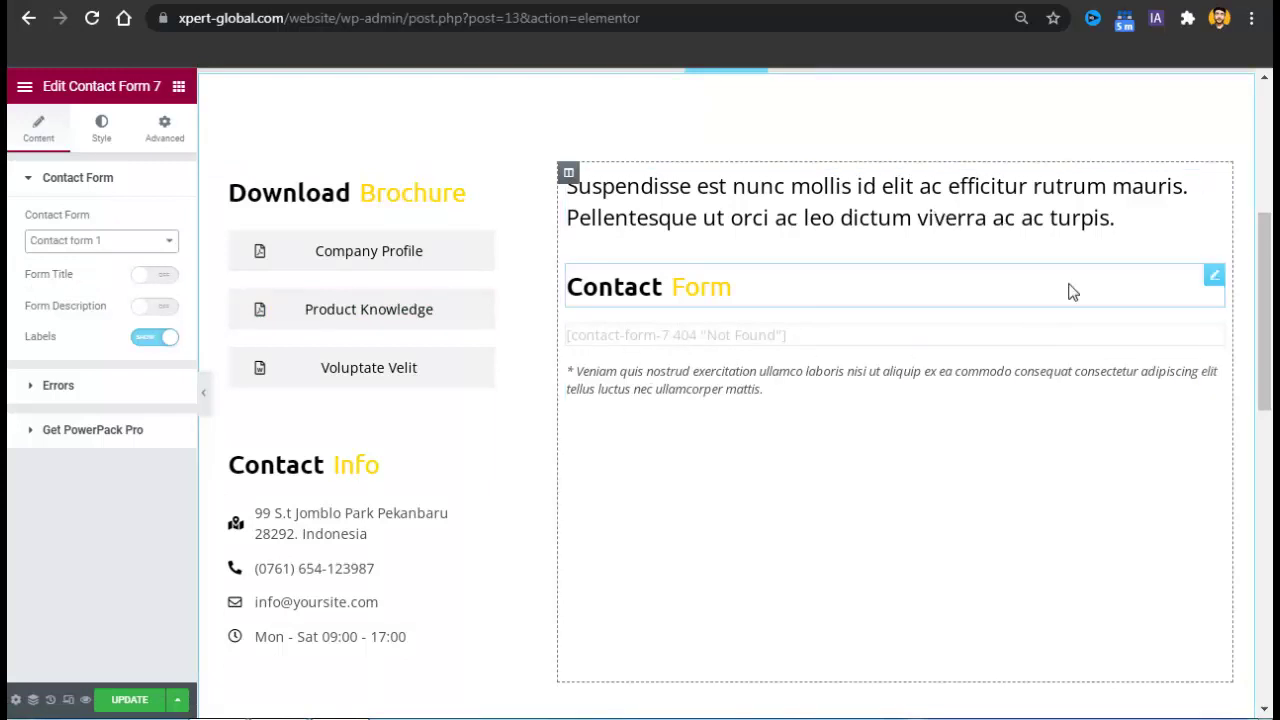
{"action": "left_click_drag", "start_coordinate": [1272, 293], "coordinate": [1272, 320]}
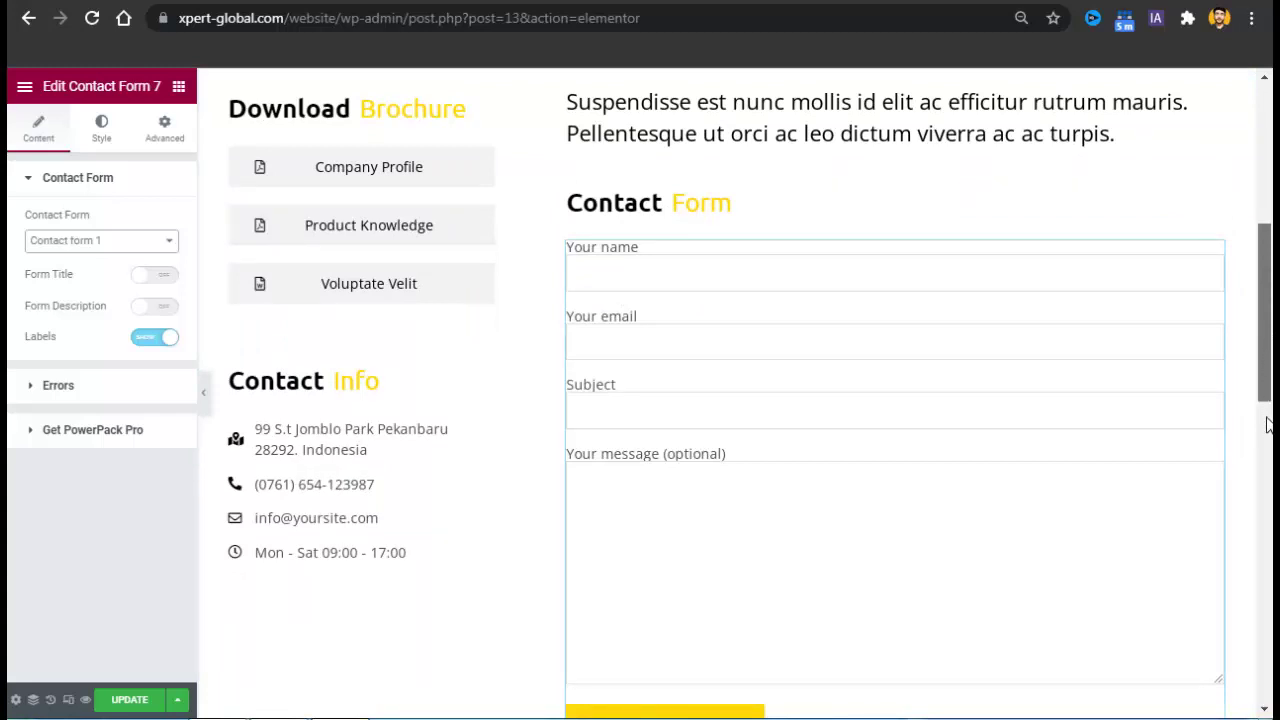
{"action": "scroll", "coordinate": [1268, 441], "scroll_direction": "down", "scroll_amount": 4}
{"action": "scroll", "coordinate": [361, 260], "scroll_direction": "up", "scroll_amount": 5}
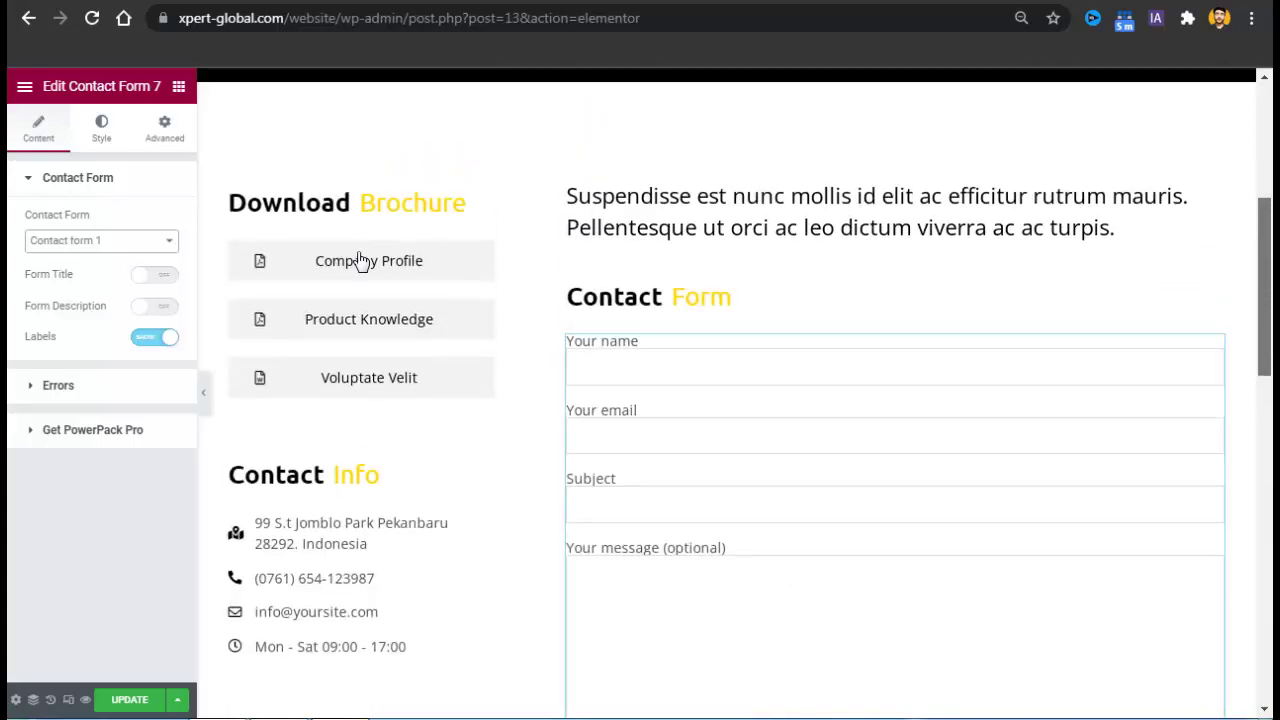
Review the Company Profile button's settings in the Elementor panel.
{"action": "left_click", "coordinate": [490, 251]}
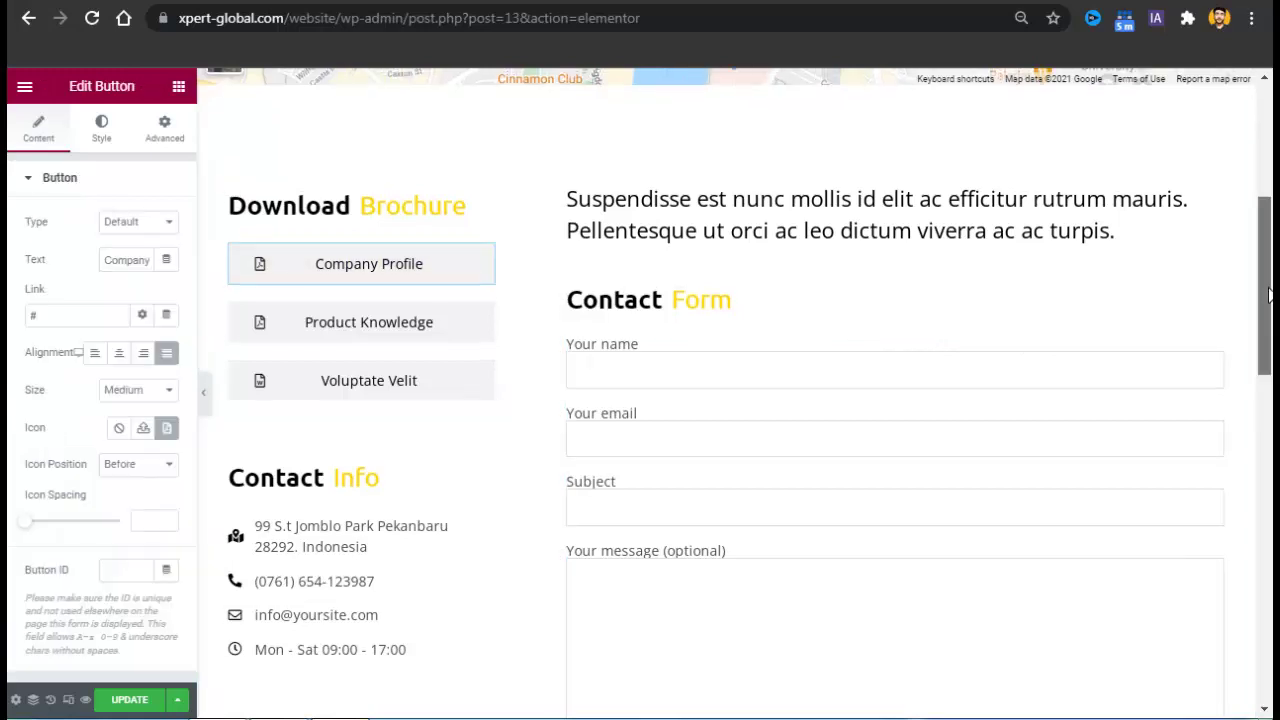
{"action": "left_click_drag", "start_coordinate": [1267, 292], "coordinate": [1268, 190]}
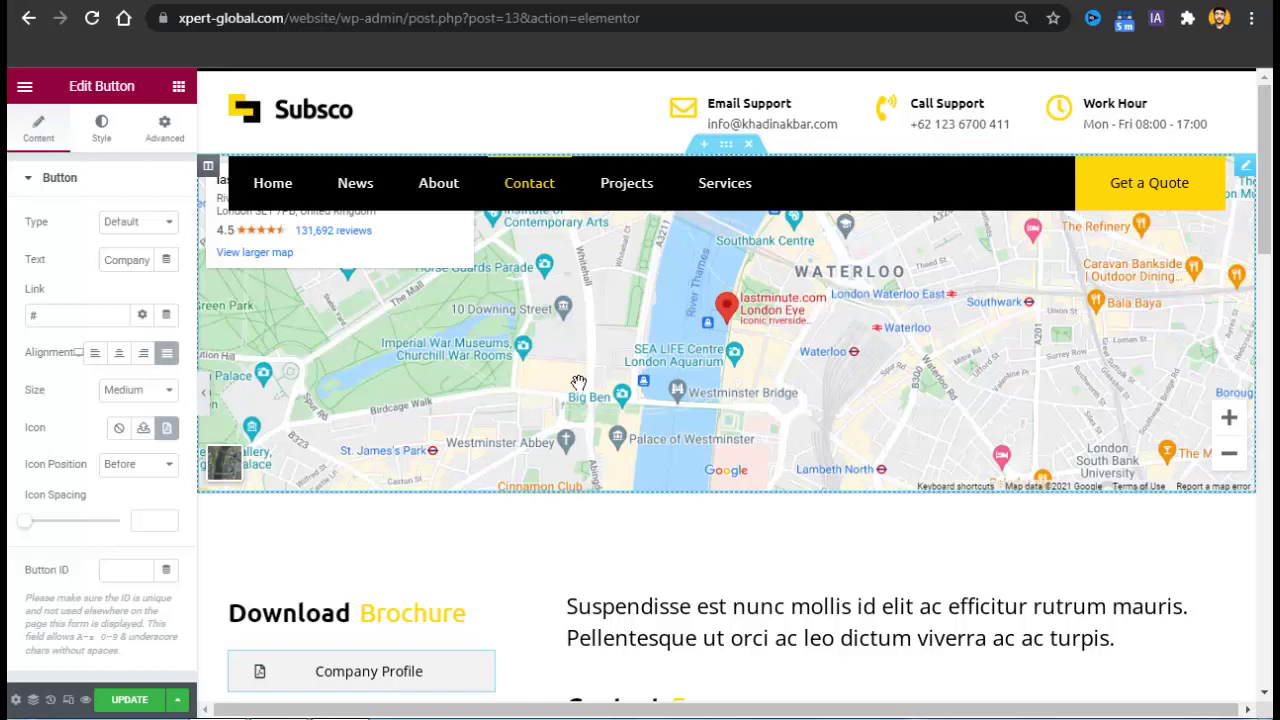
{"action": "left_click_drag", "start_coordinate": [1270, 232], "coordinate": [1271, 219]}
Change the Google Map location from London Eye to Sargodha, Pakistan and update the Contact page.
{"action": "left_click", "coordinate": [965, 318]}
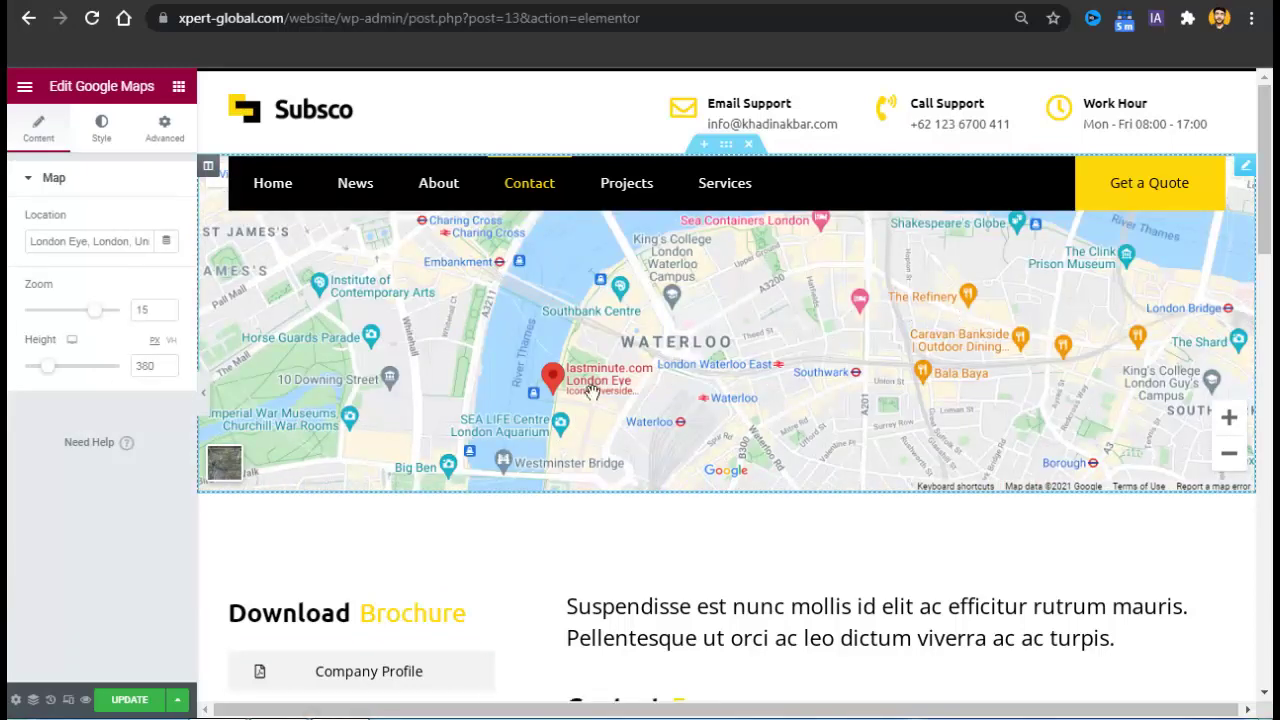
{"action": "double_click", "coordinate": [80, 241]}
{"action": "triple_click", "coordinate": [88, 246]}
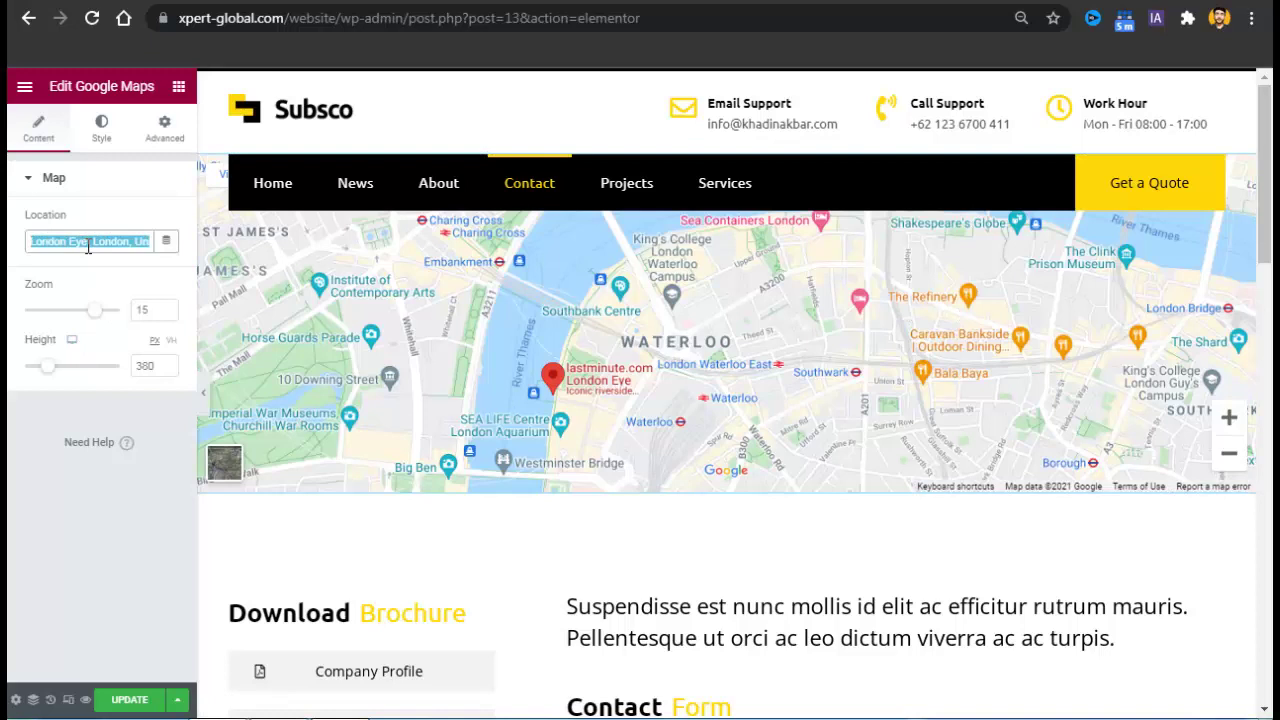
{"action": "type", "text": "Sargodha, Pakistan"}
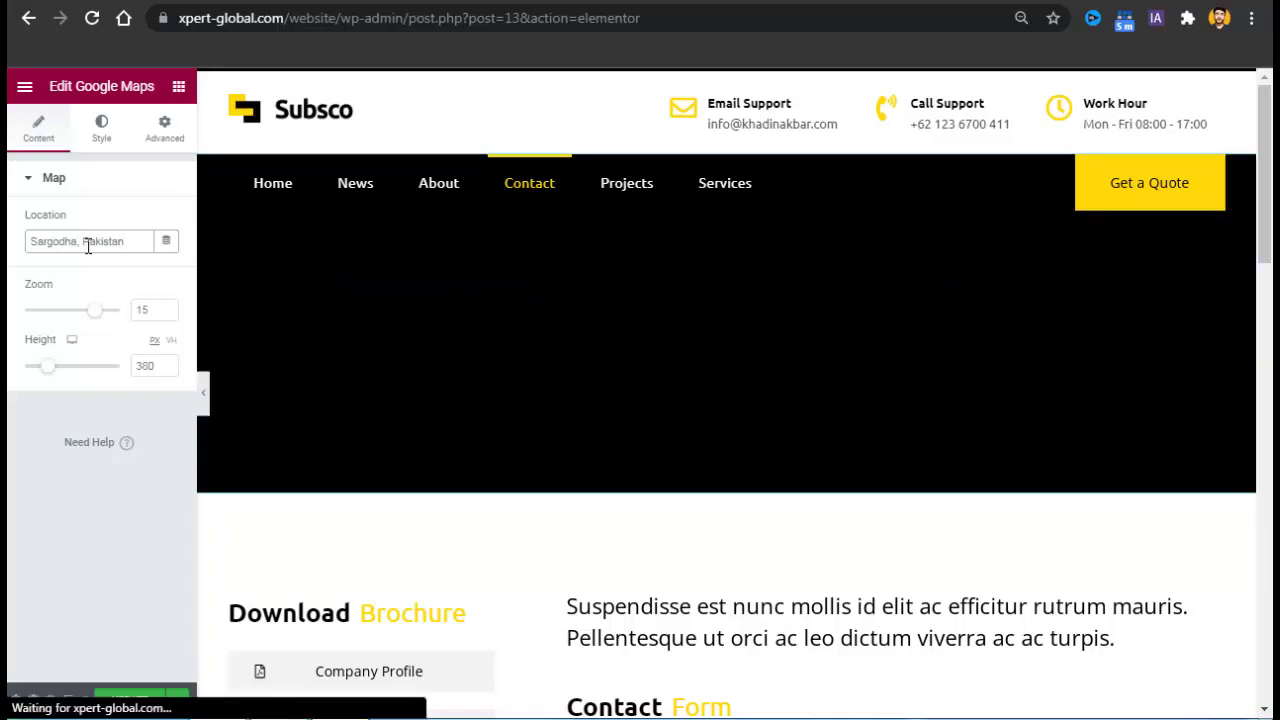
{"action": "left_click_drag", "start_coordinate": [1265, 180], "coordinate": [1240, 640]}
{"action": "left_click", "coordinate": [138, 700]}
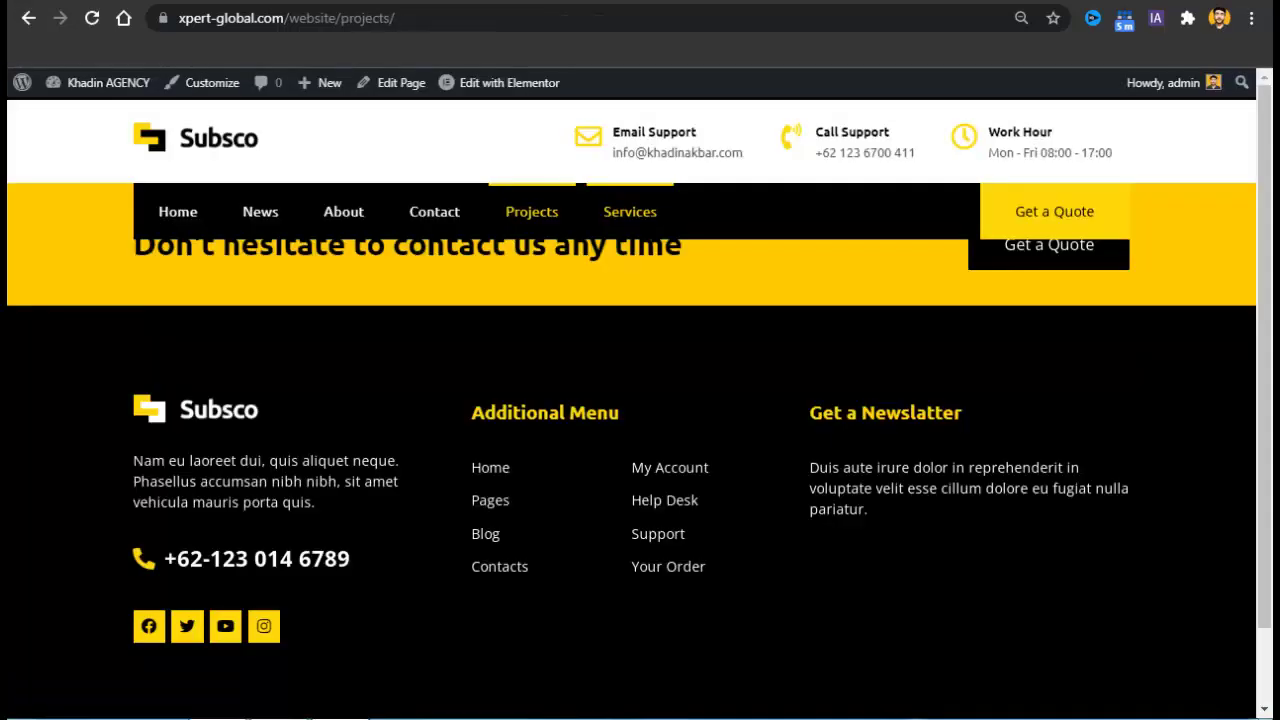
Open the live Projects page in Elementor via Edit with Elementor in the admin bar.
{"action": "left_click", "coordinate": [531, 90]}
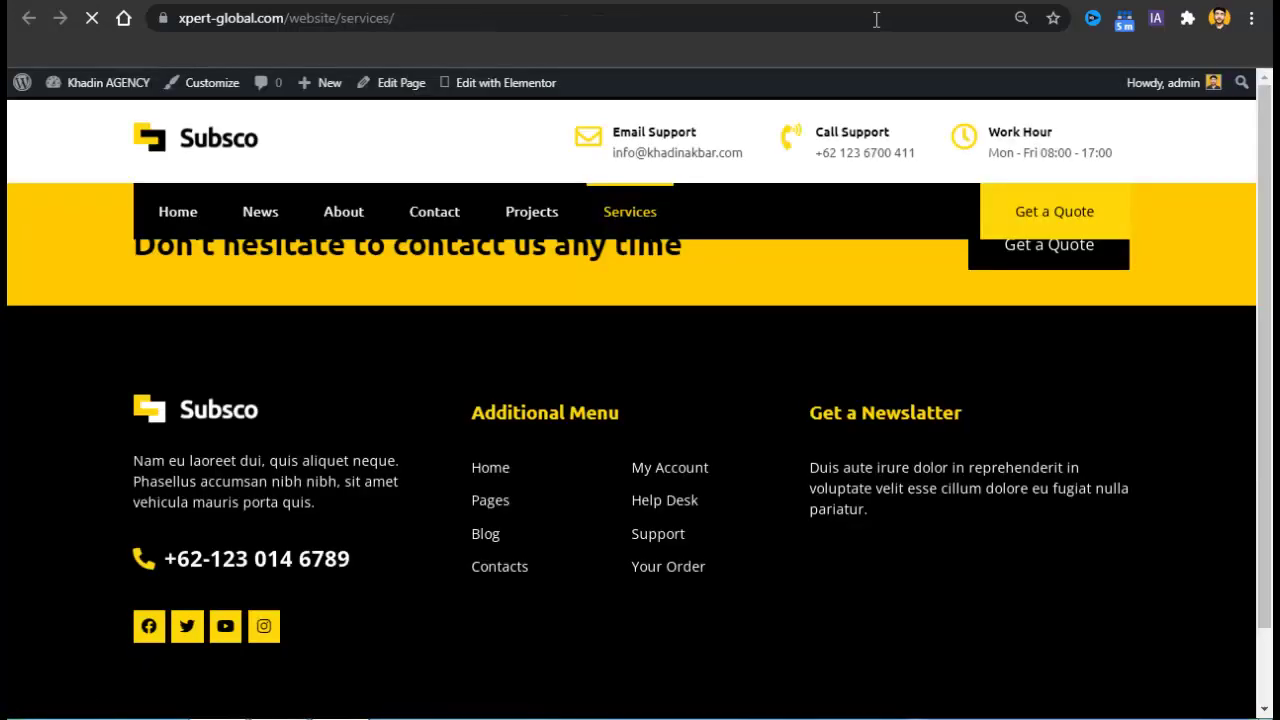
{"action": "mouse_move", "coordinate": [507, 92]}
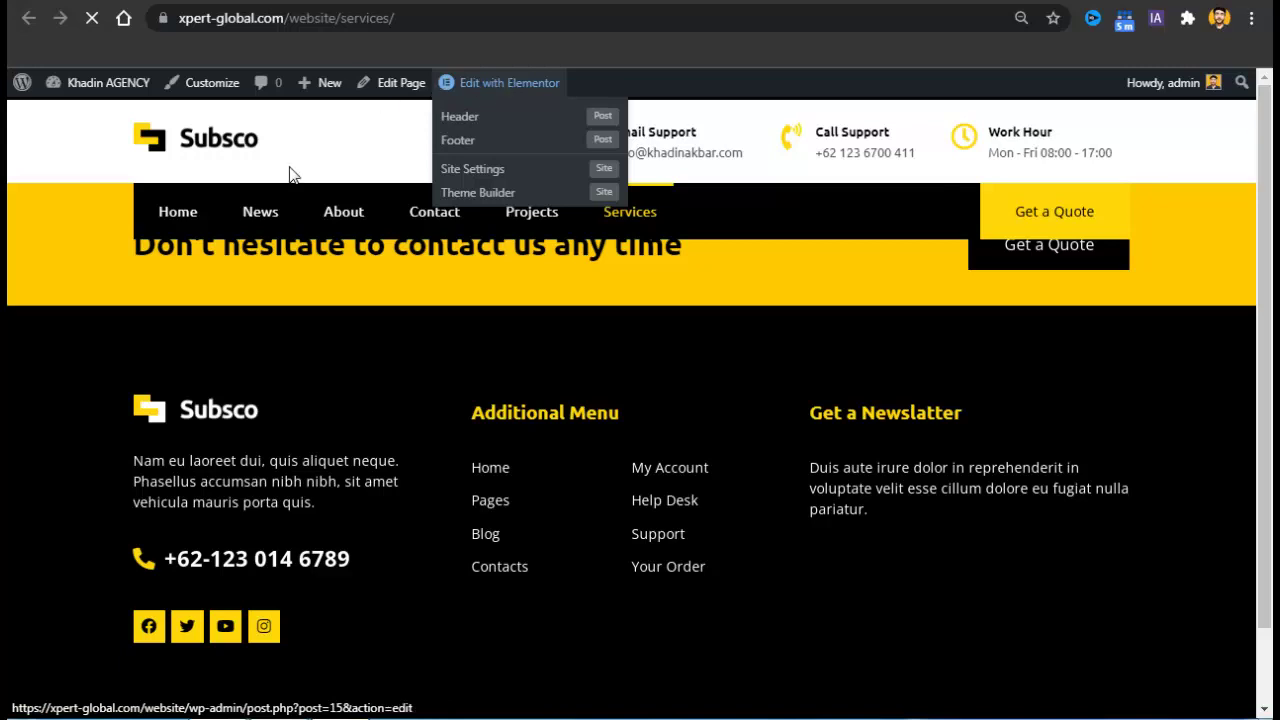
{"action": "left_click", "coordinate": [528, 80]}
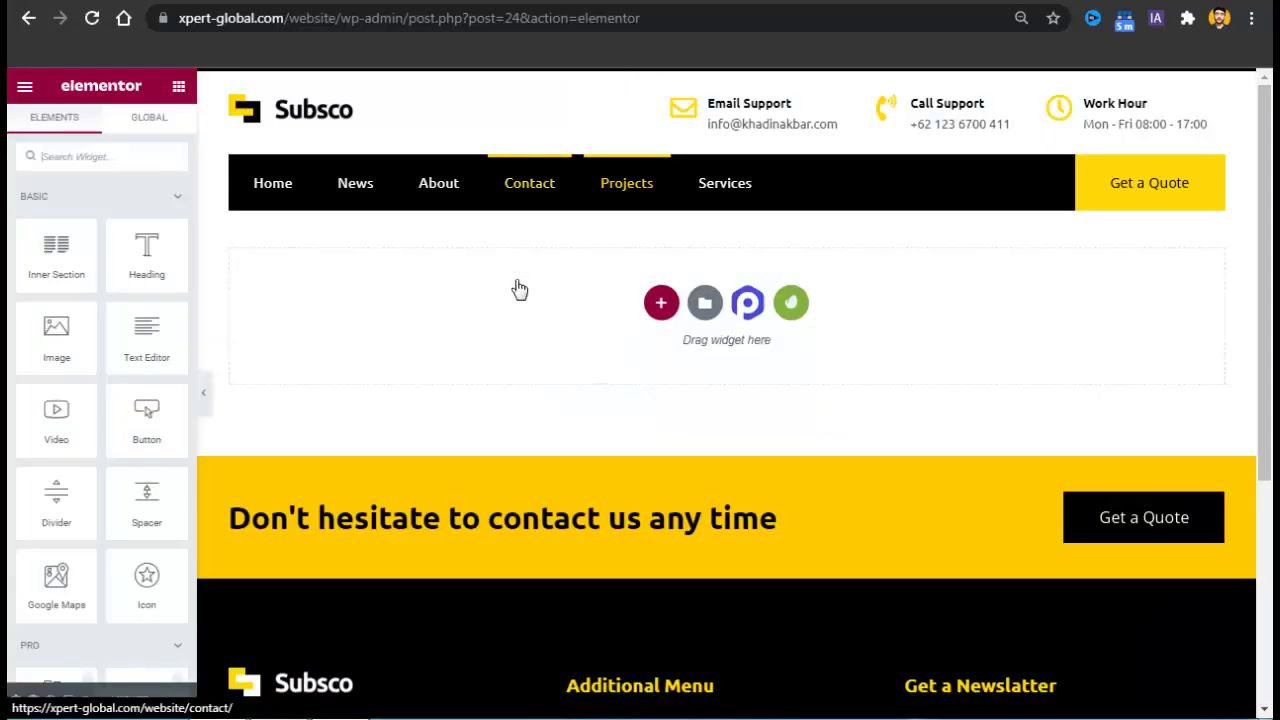
Insert the Subsco kit's Projects template from the installed Envato kit into the Projects page.
{"action": "left_click", "coordinate": [792, 304]}
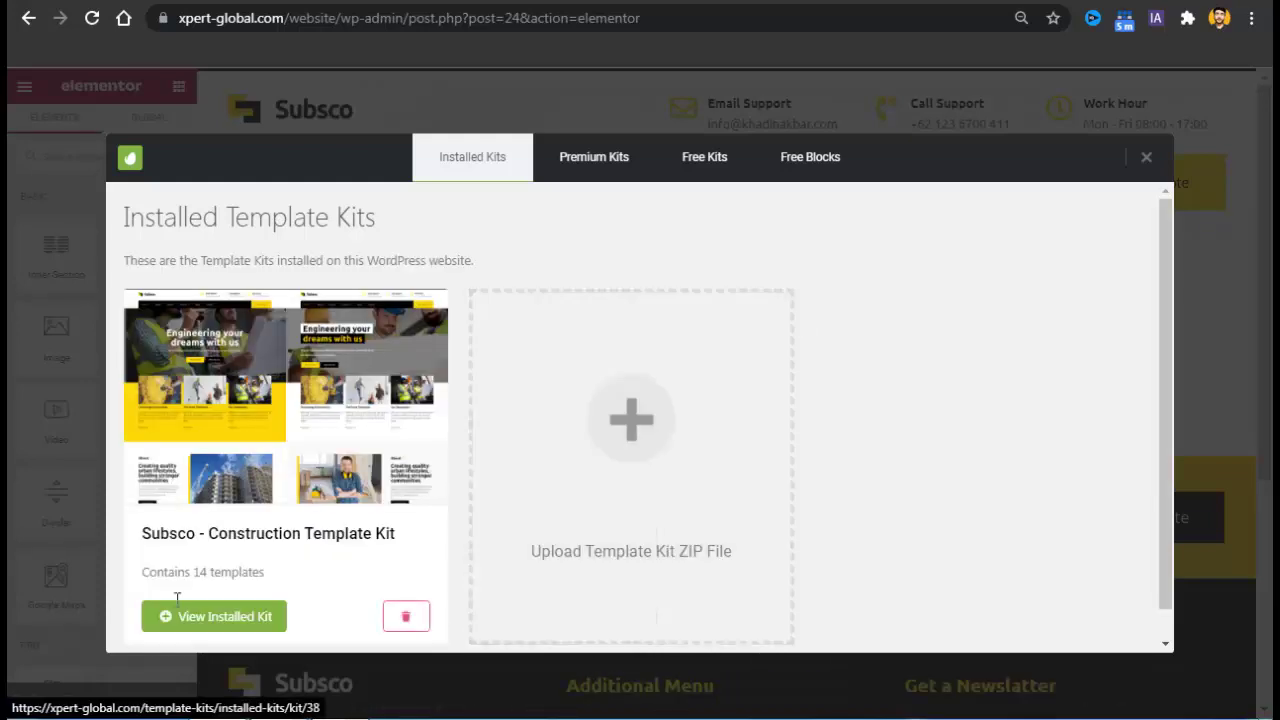
{"action": "left_click", "coordinate": [180, 624]}
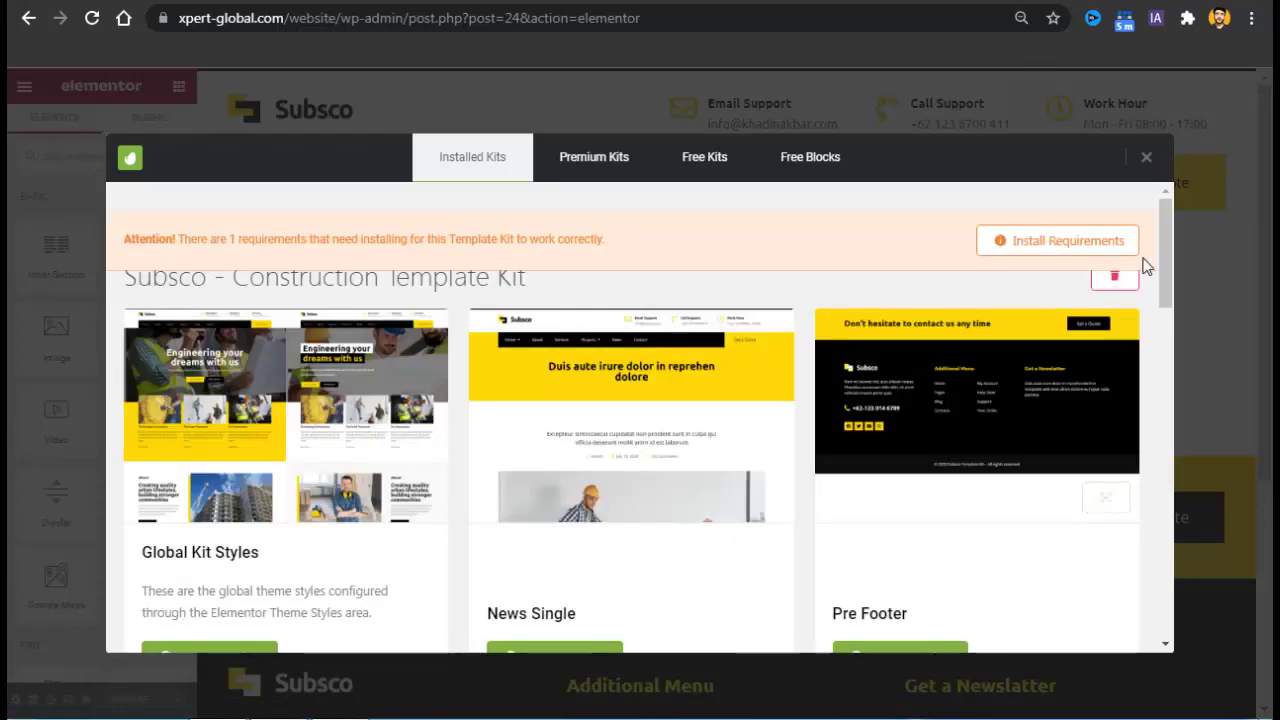
{"action": "left_click_drag", "start_coordinate": [1165, 258], "coordinate": [1167, 490]}
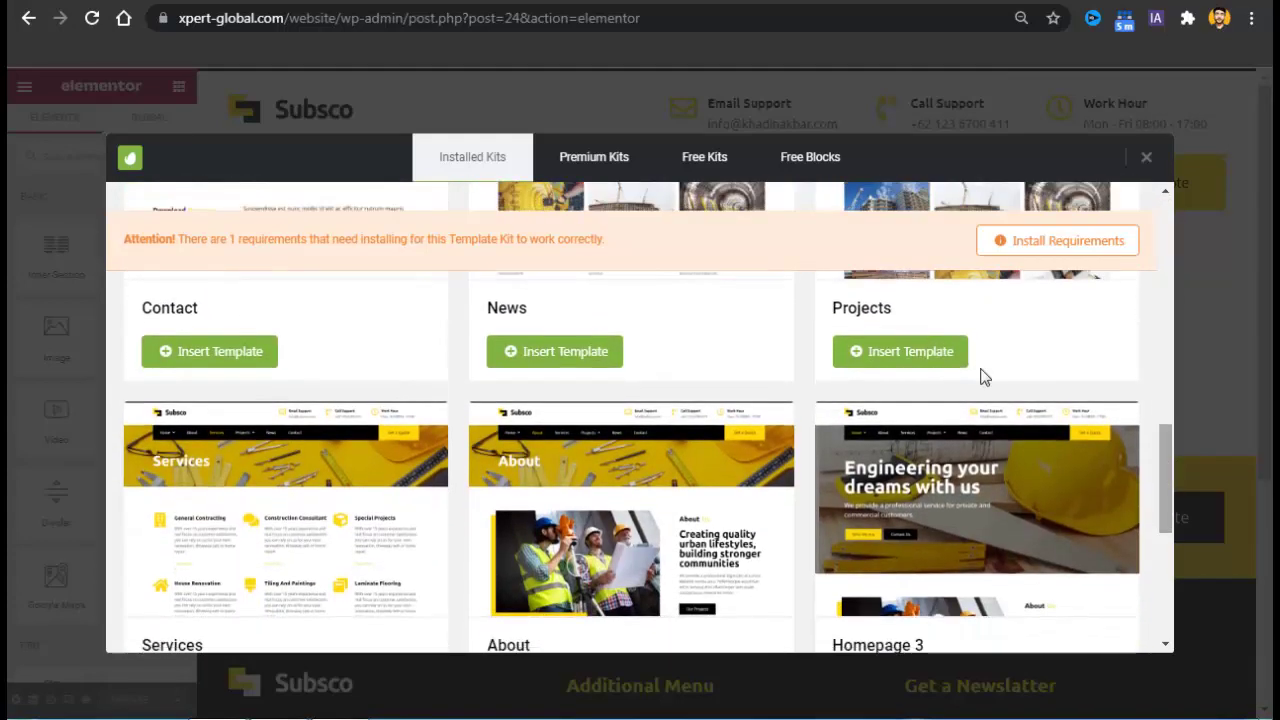
{"action": "left_click", "coordinate": [906, 357]}
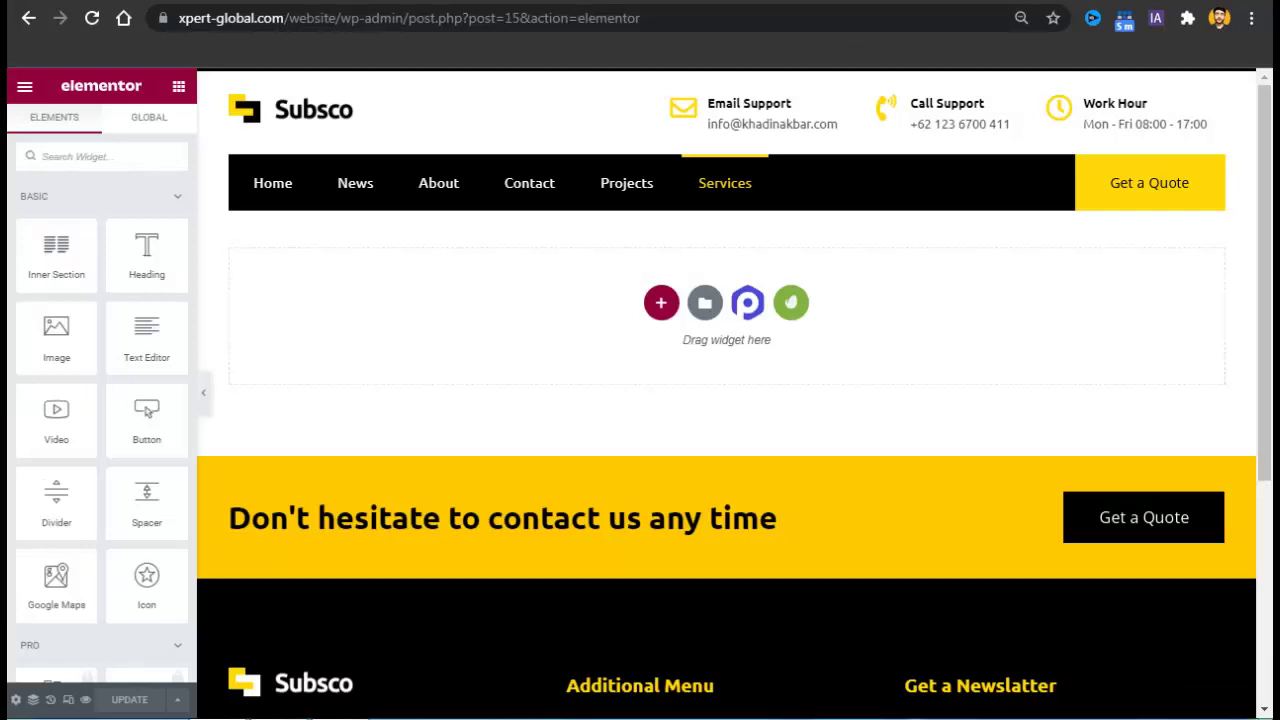
Insert the Subsco kit's Services template from the installed Envato kit into the Services page.
{"action": "left_click", "coordinate": [791, 304]}
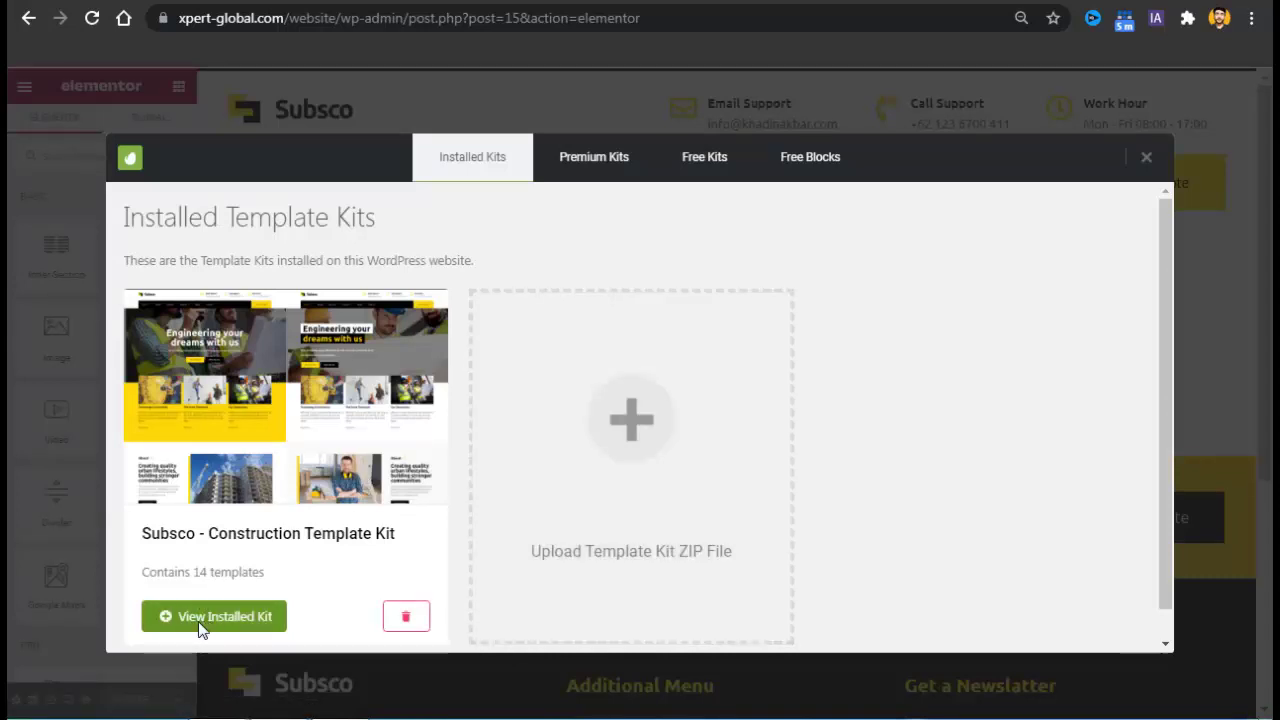
{"action": "left_click", "coordinate": [200, 622]}
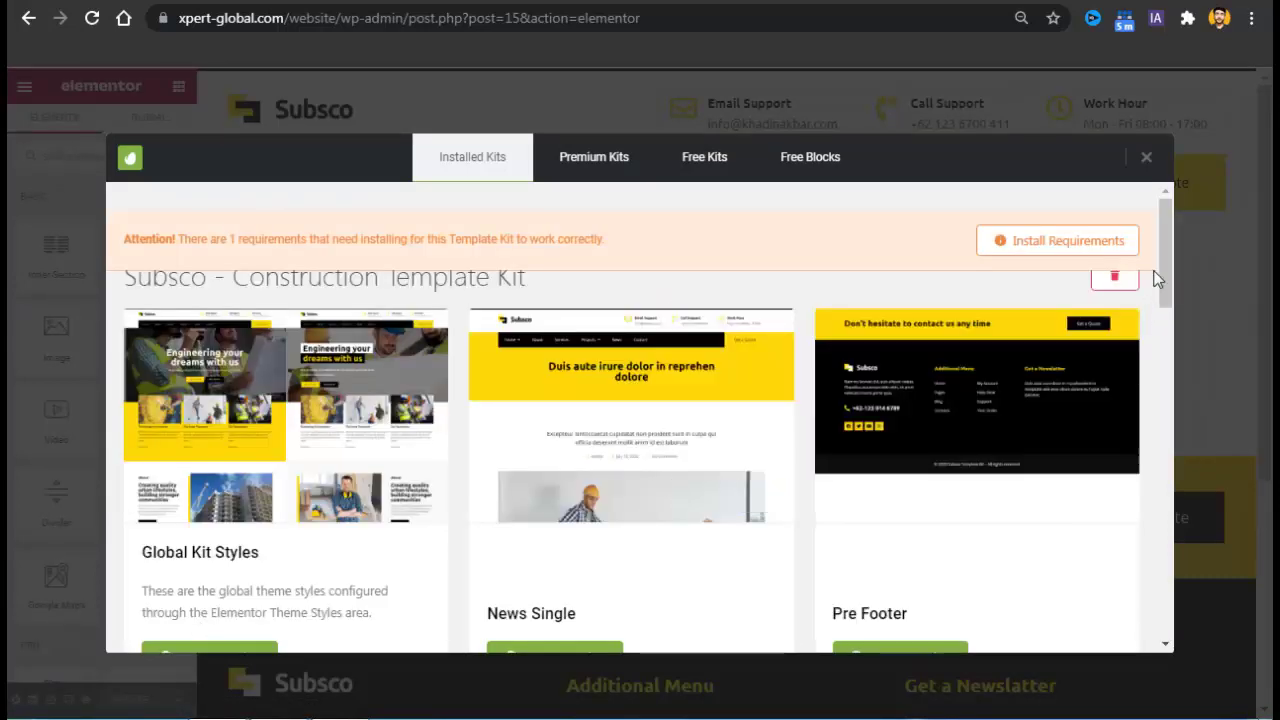
{"action": "left_click_drag", "start_coordinate": [1158, 278], "coordinate": [1160, 526]}
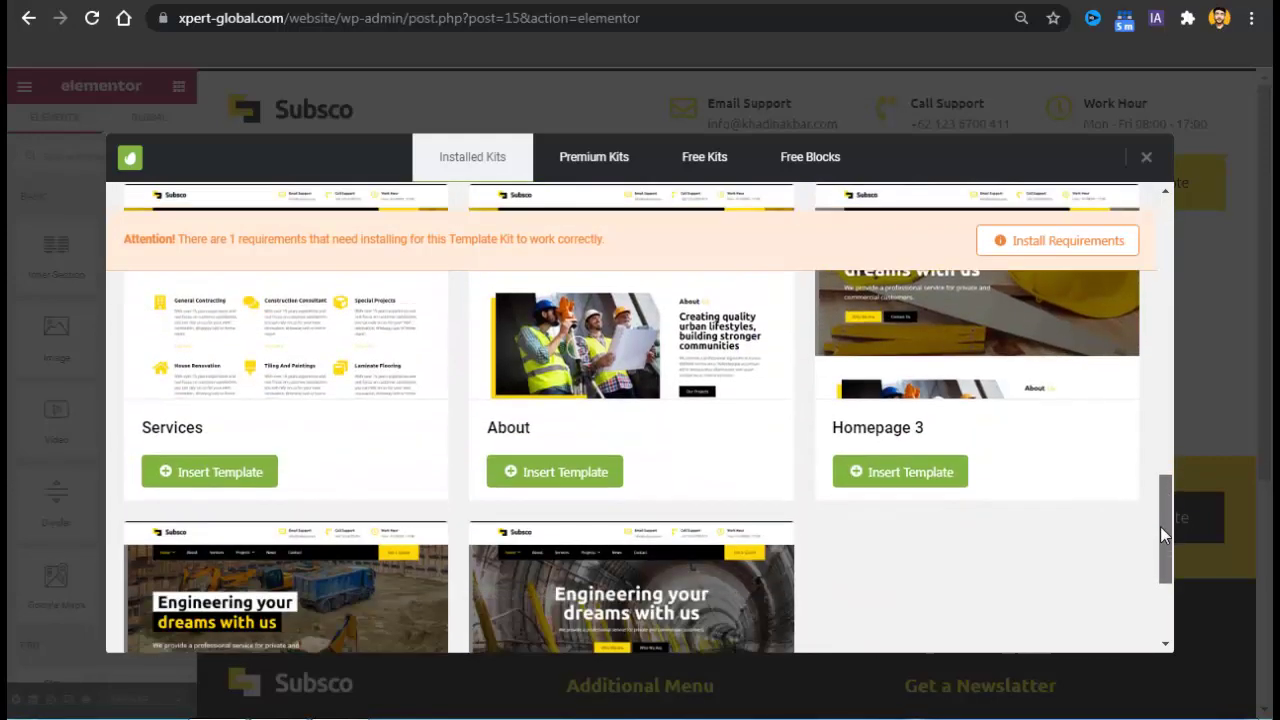
{"action": "left_click", "coordinate": [212, 467]}
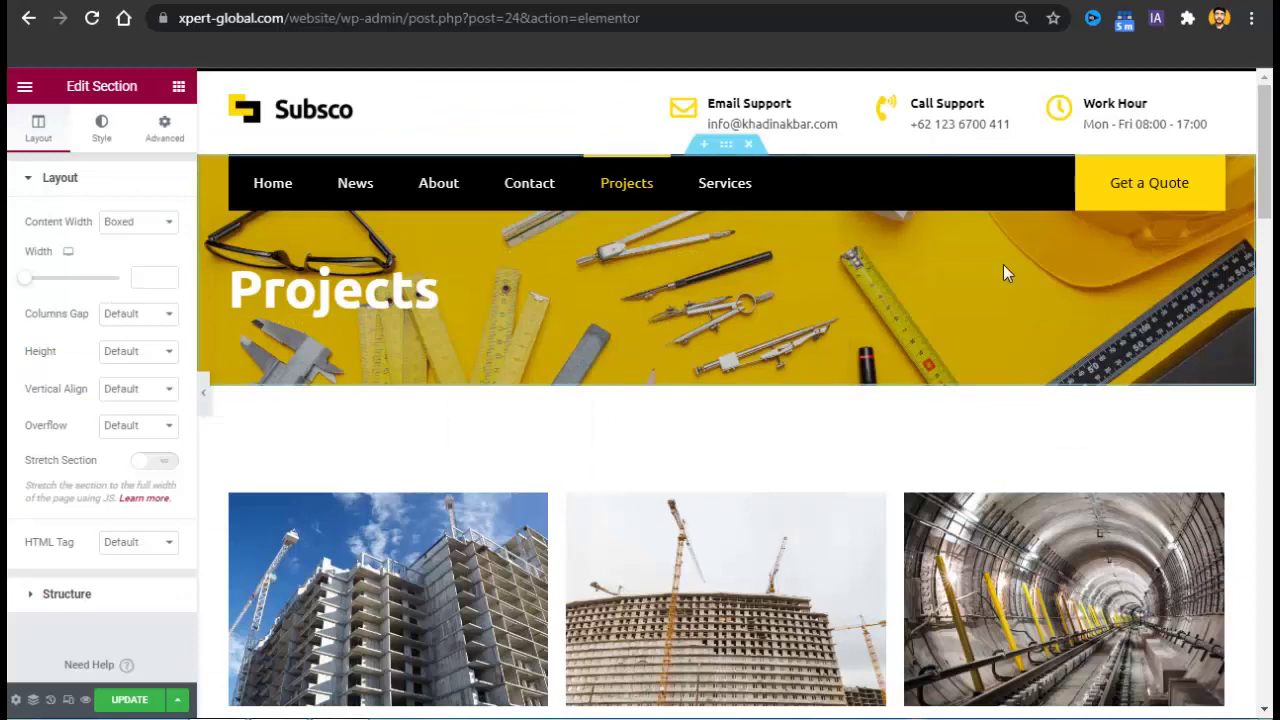
Open the settings of the imported Projects banner section.
{"action": "scroll", "coordinate": [1106, 191], "scroll_direction": "down", "scroll_amount": 1}
{"action": "scroll", "coordinate": [1106, 191], "scroll_direction": "up", "scroll_amount": 1}
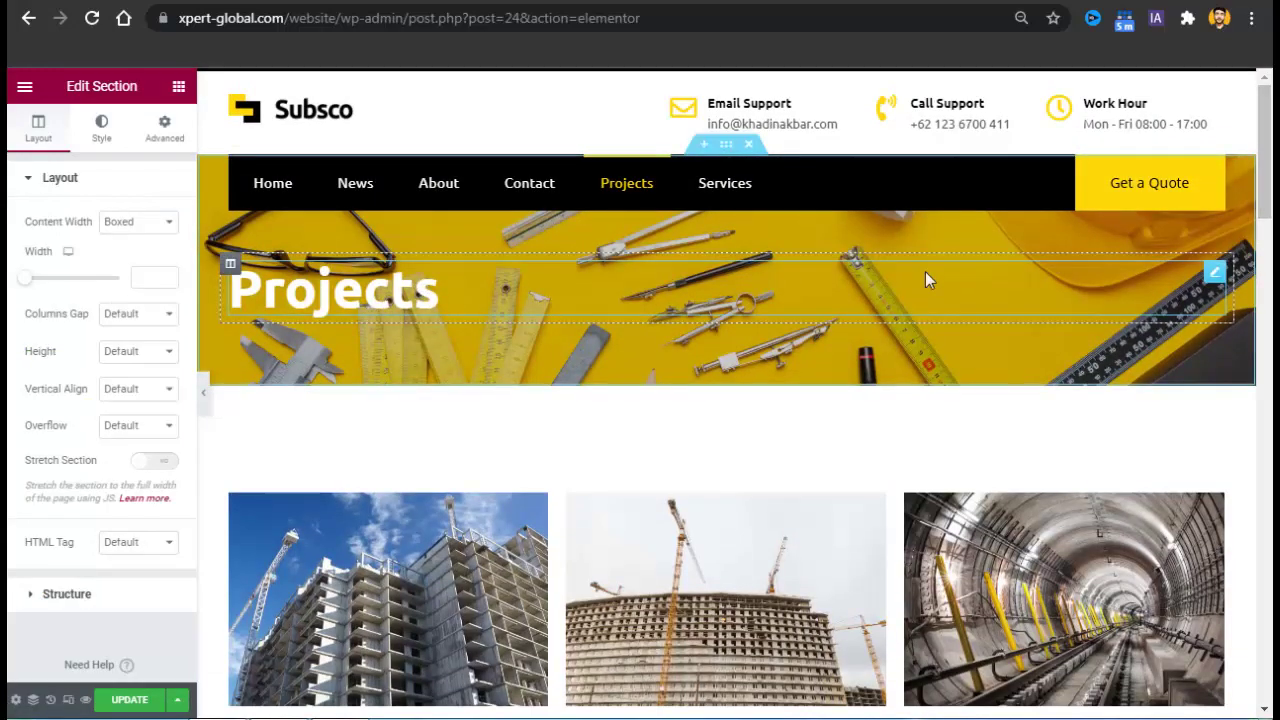
{"action": "scroll", "coordinate": [1272, 160], "scroll_direction": "down", "scroll_amount": 2}
{"action": "scroll", "coordinate": [892, 285], "scroll_direction": "up", "scroll_amount": 1}
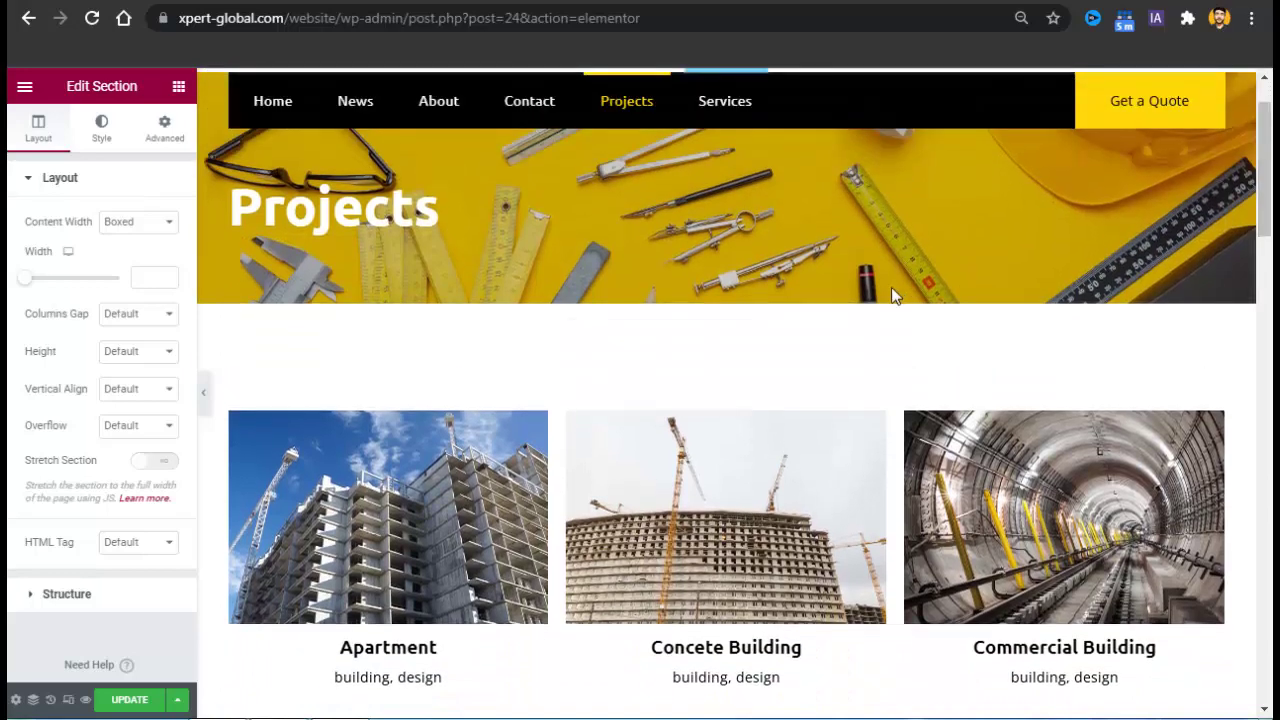
{"action": "right_click", "coordinate": [886, 260]}
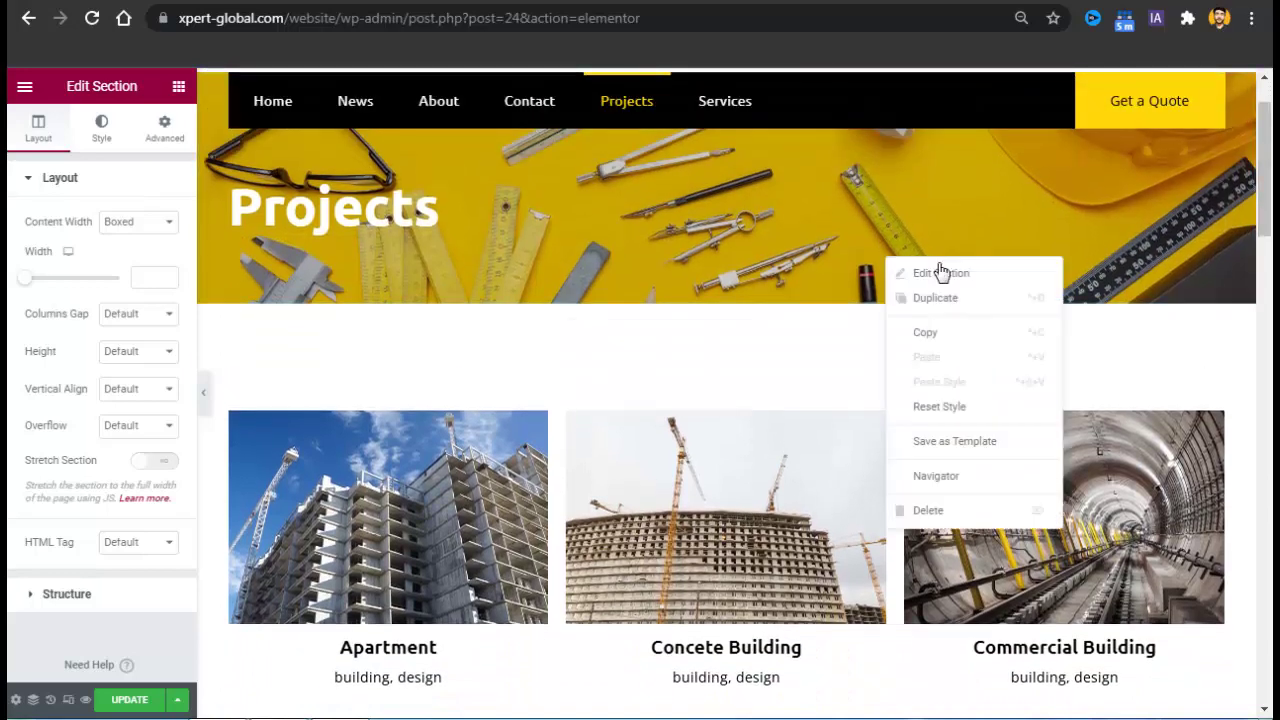
{"action": "left_click", "coordinate": [940, 274]}
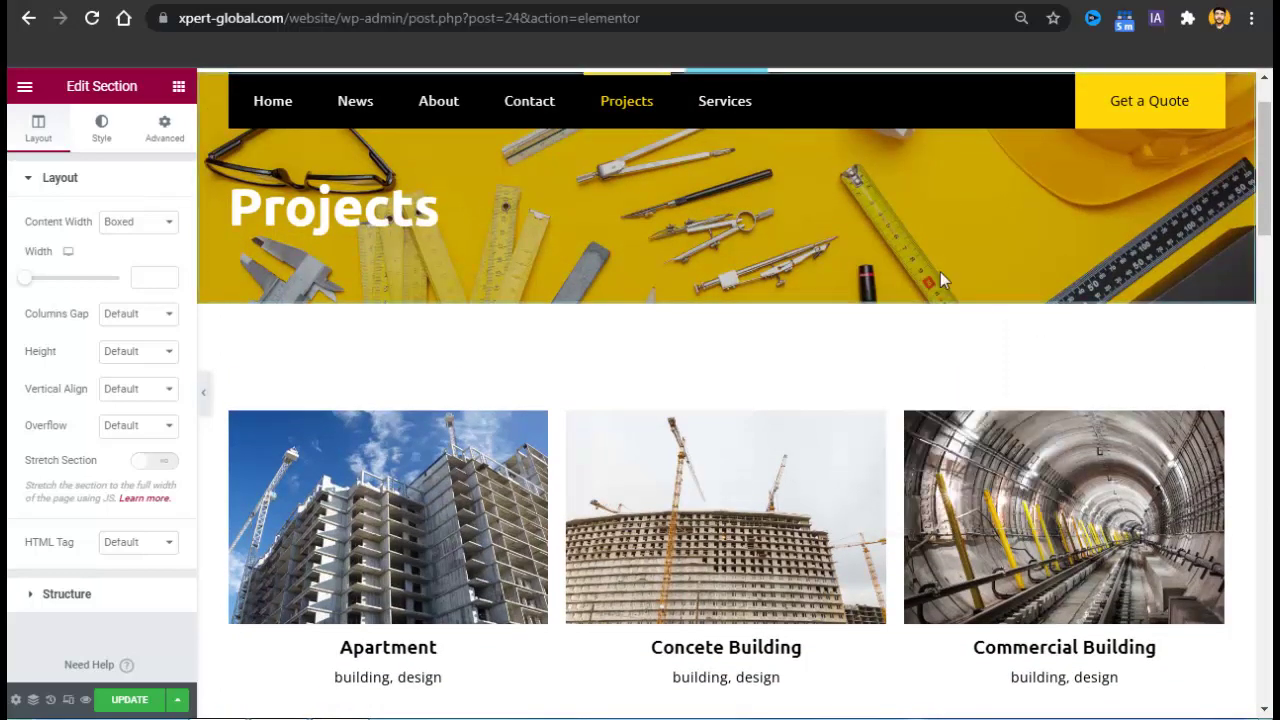
Update both the Projects page and the Services page in Elementor.
{"action": "scroll", "coordinate": [1268, 230], "scroll_direction": "down", "scroll_amount": 4}
{"action": "left_click_drag", "start_coordinate": [1270, 258], "coordinate": [1272, 690]}
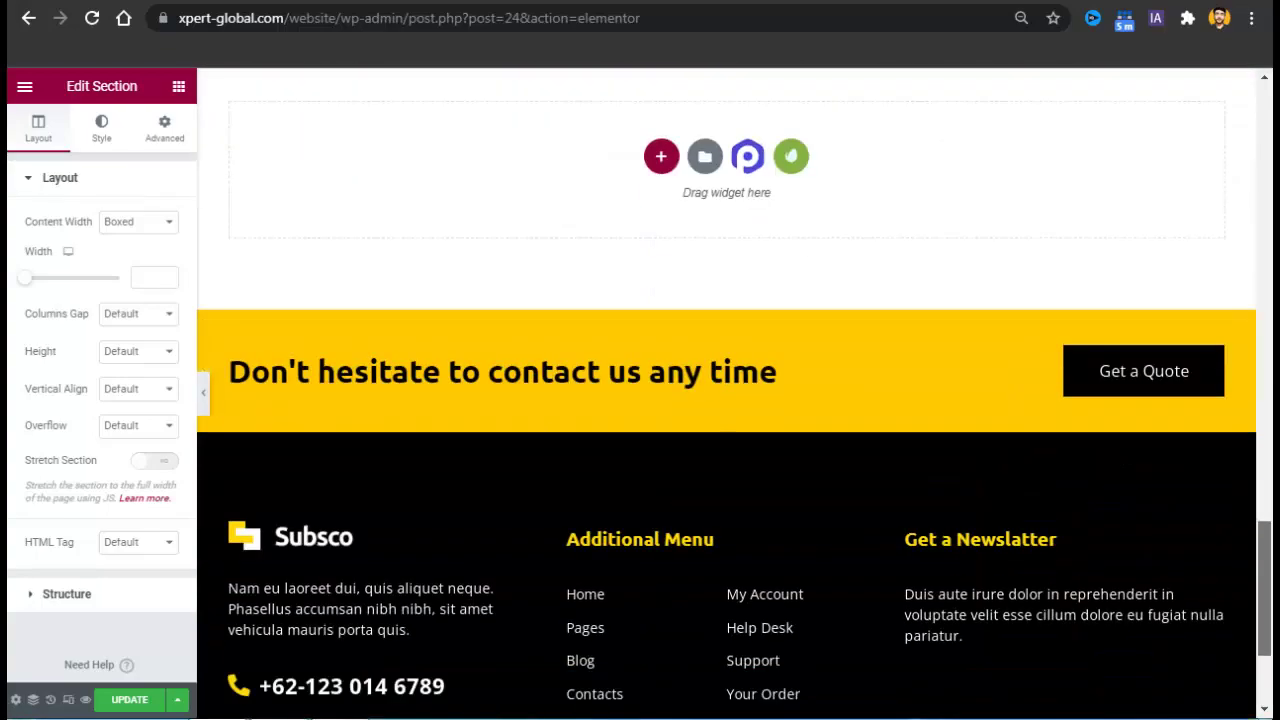
{"action": "left_click", "coordinate": [130, 700]}
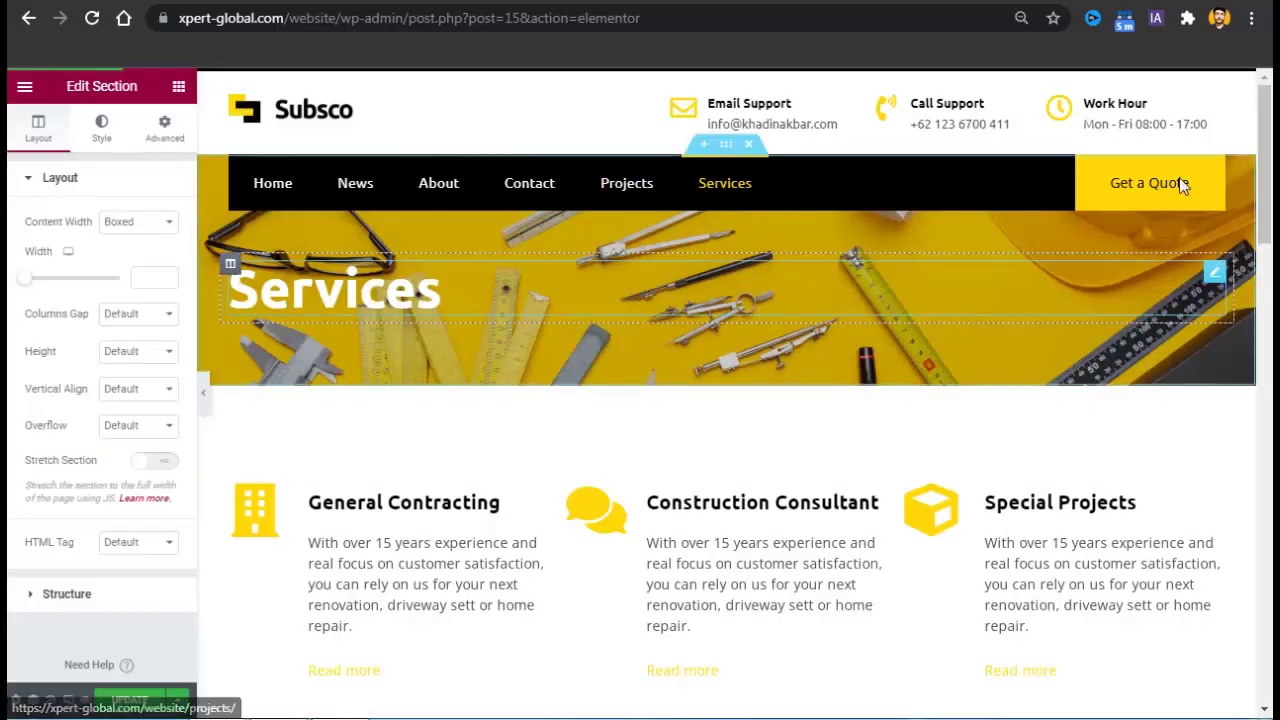
{"action": "left_click_drag", "start_coordinate": [1264, 160], "coordinate": [1272, 618]}
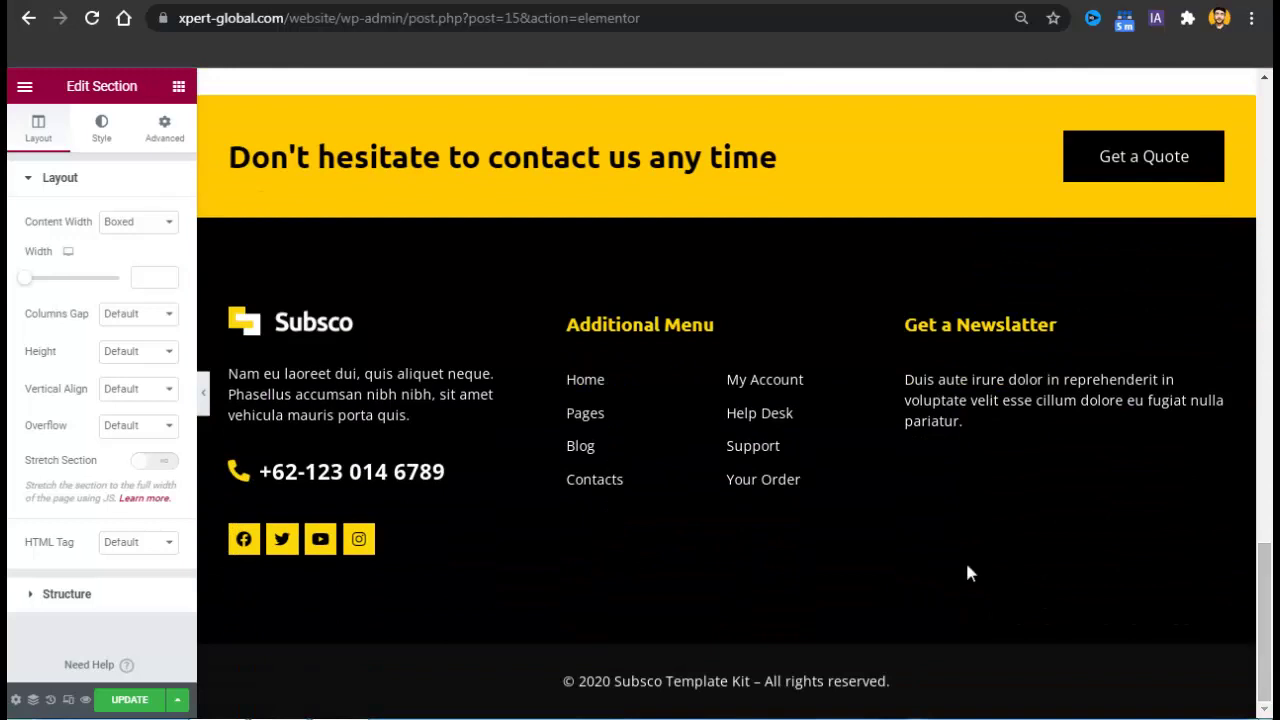
{"action": "left_click", "coordinate": [133, 702]}
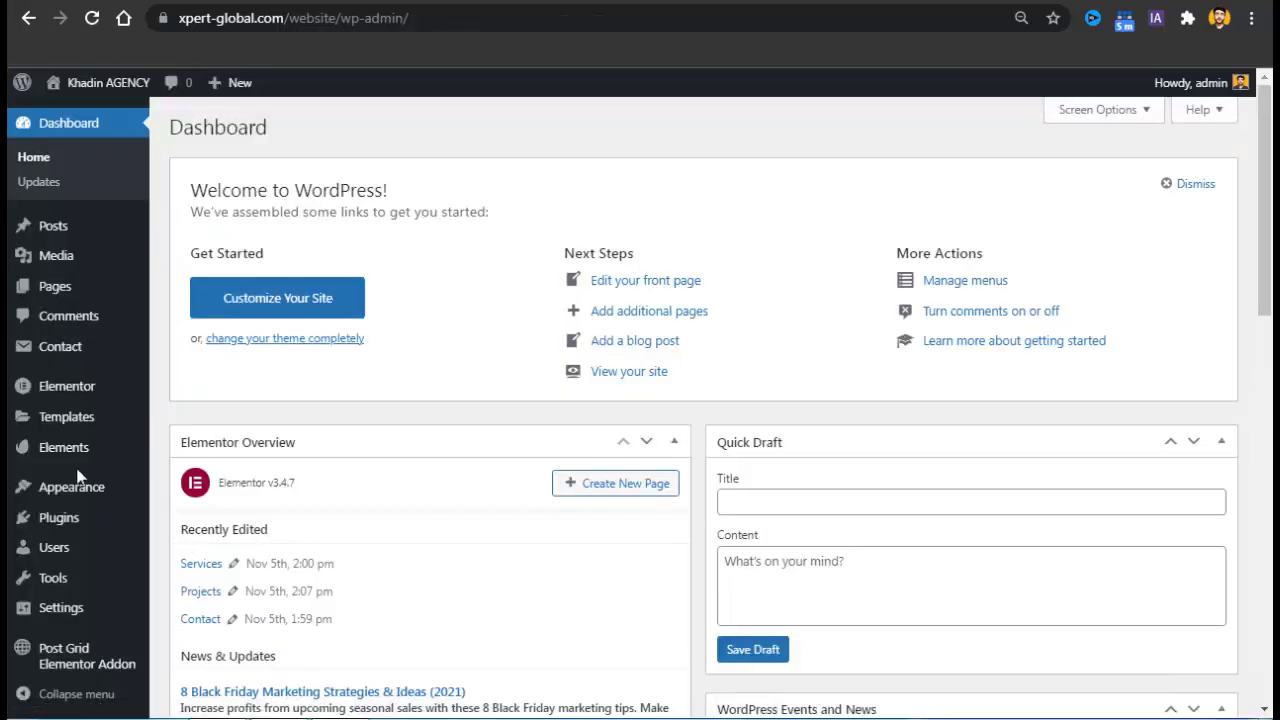
Import the News Single template and re-import the News template from the installed Subsco kit.
{"action": "mouse_move", "coordinate": [64, 450]}
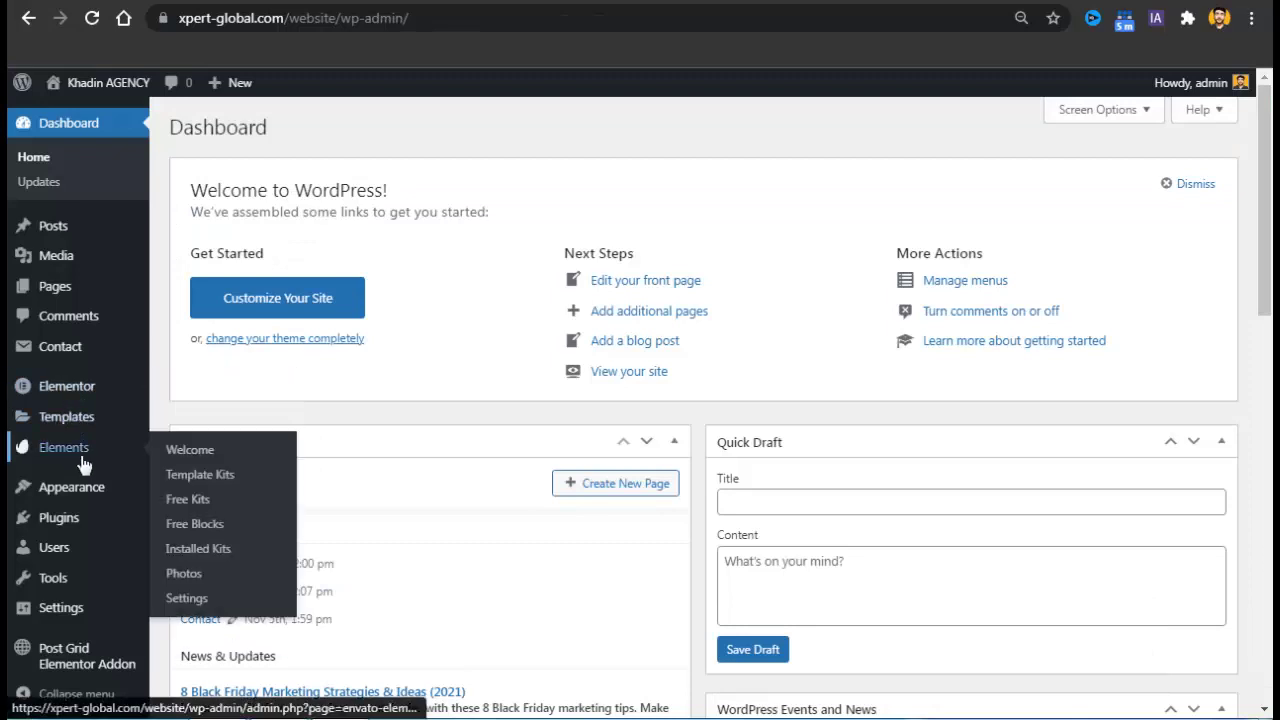
{"action": "left_click", "coordinate": [220, 552]}
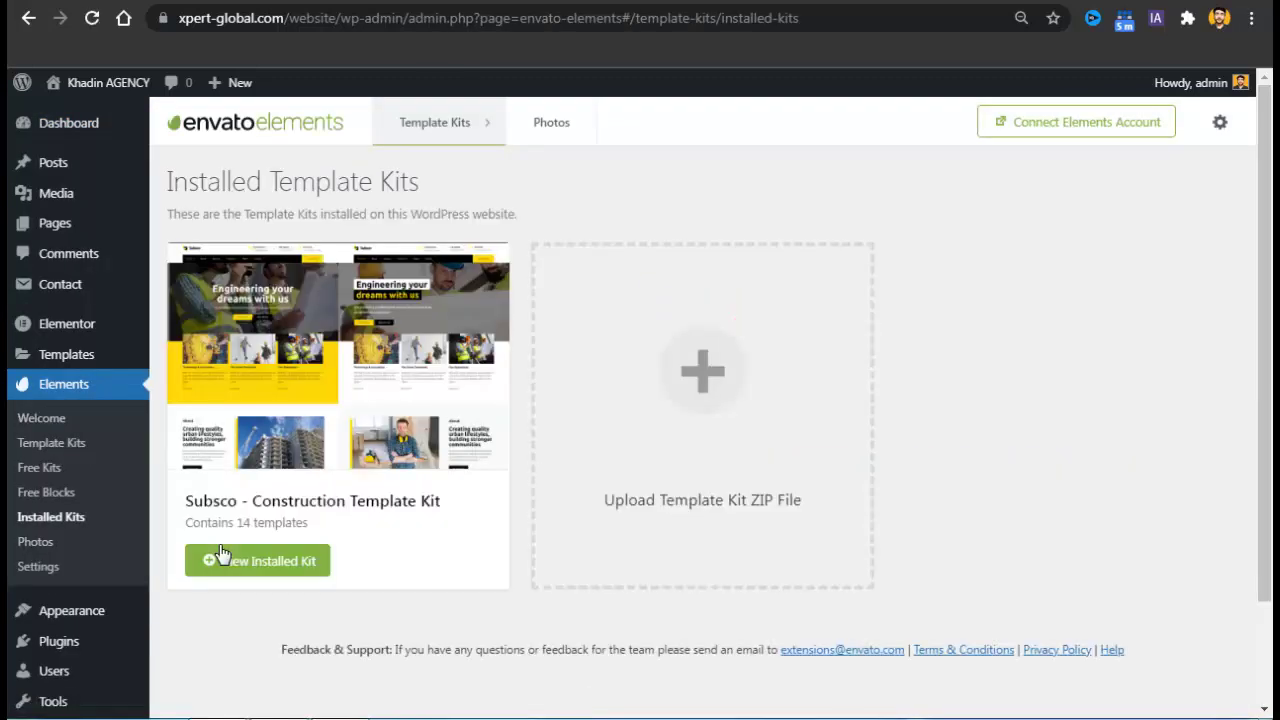
{"action": "left_click", "coordinate": [222, 557]}
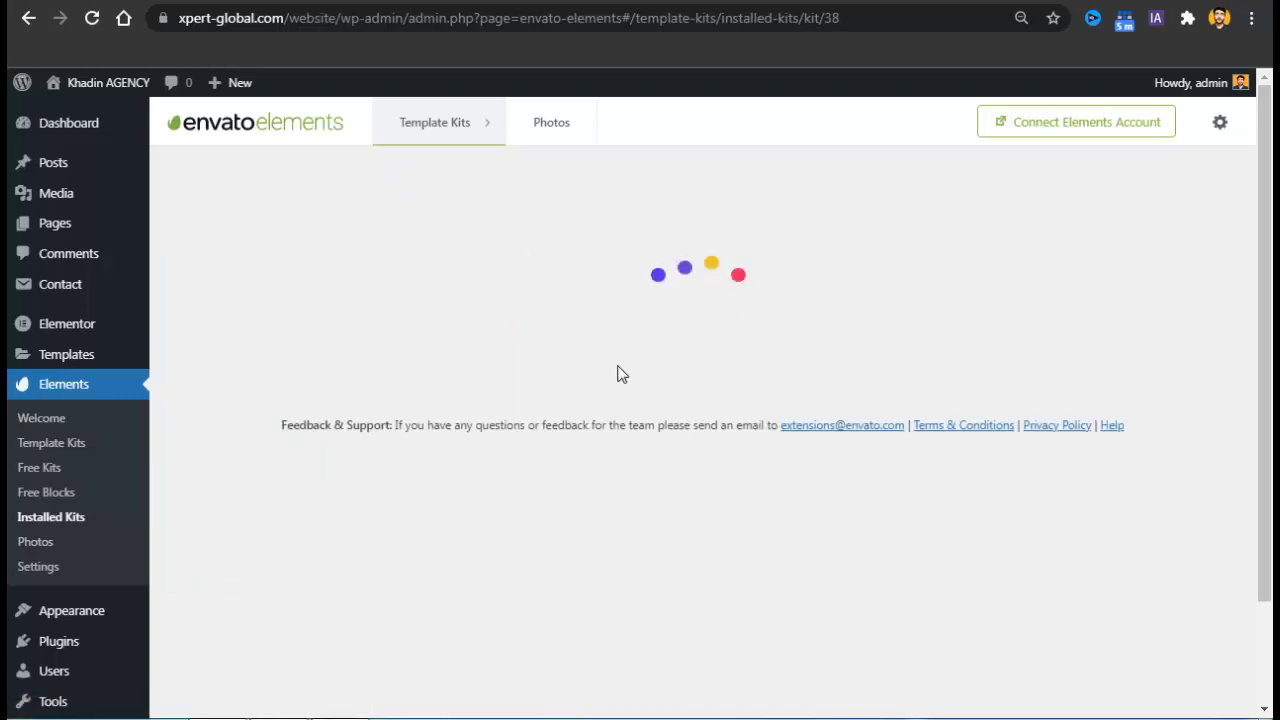
{"action": "left_click_drag", "start_coordinate": [1269, 150], "coordinate": [1270, 170]}
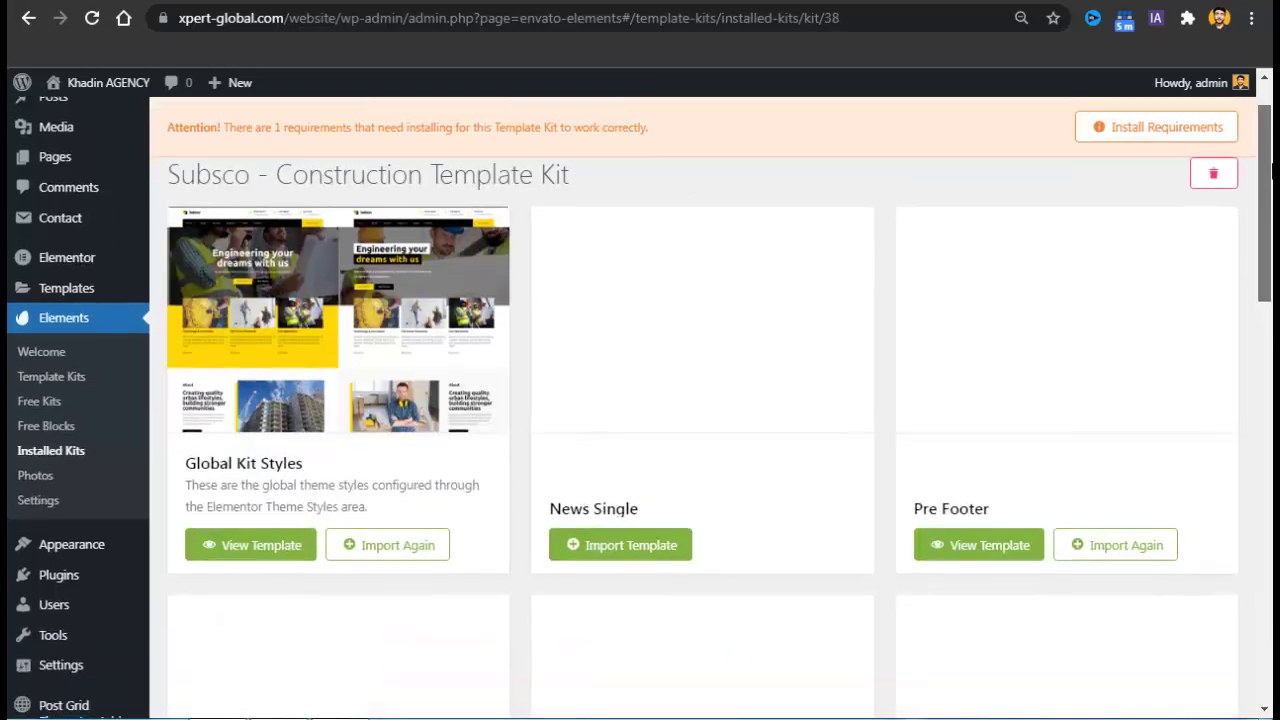
{"action": "scroll", "coordinate": [990, 303], "scroll_direction": "down", "scroll_amount": 3}
{"action": "scroll", "coordinate": [990, 303], "scroll_direction": "up", "scroll_amount": 2}
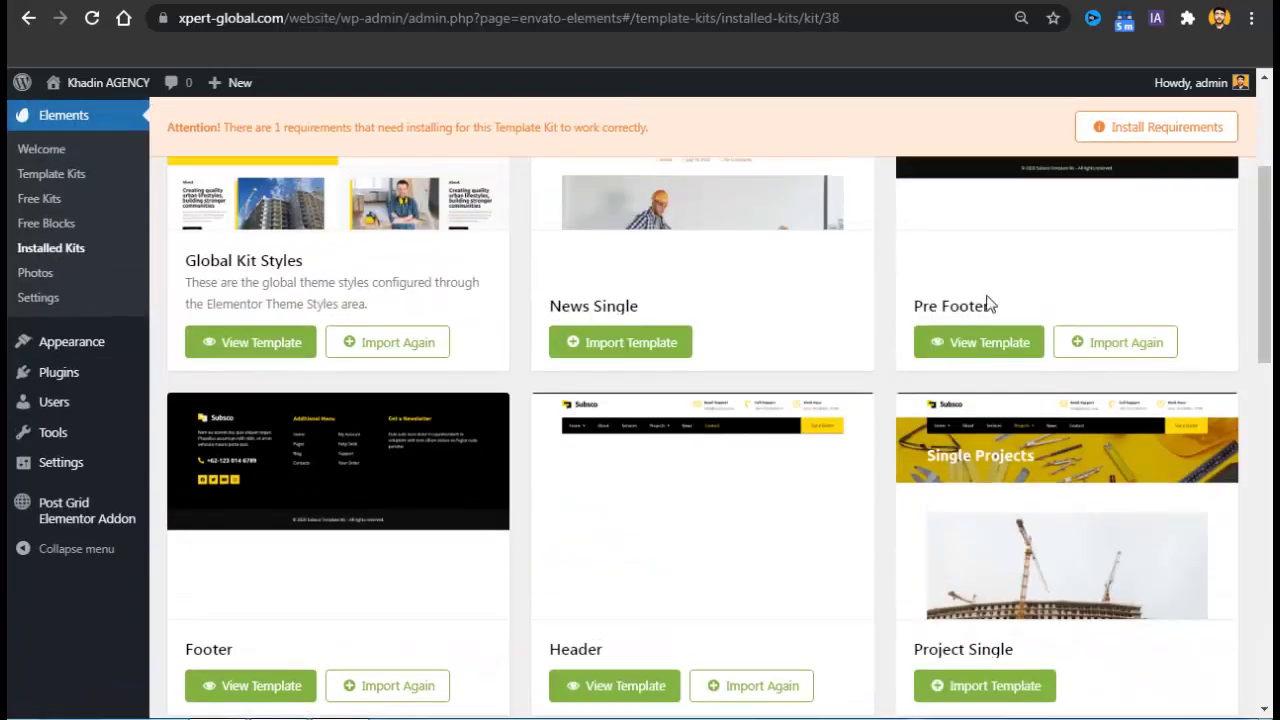
{"action": "left_click", "coordinate": [666, 349]}
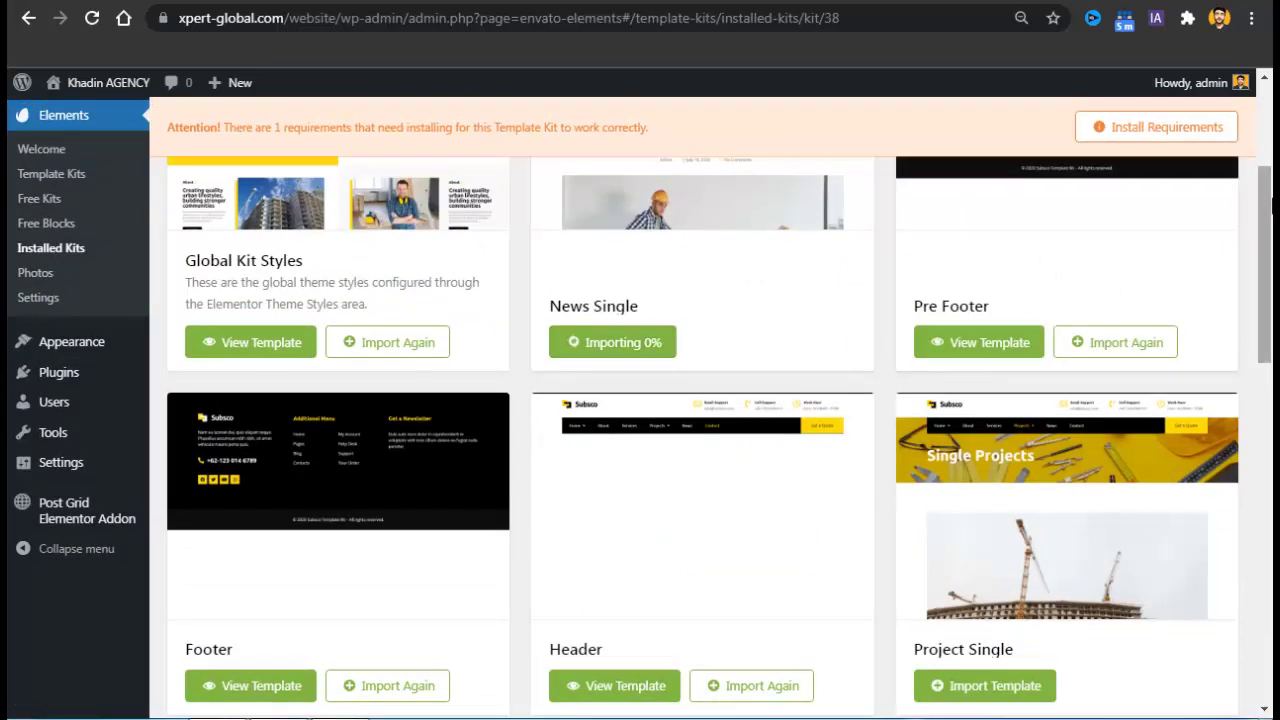
{"action": "left_click_drag", "start_coordinate": [1272, 228], "coordinate": [1272, 404]}
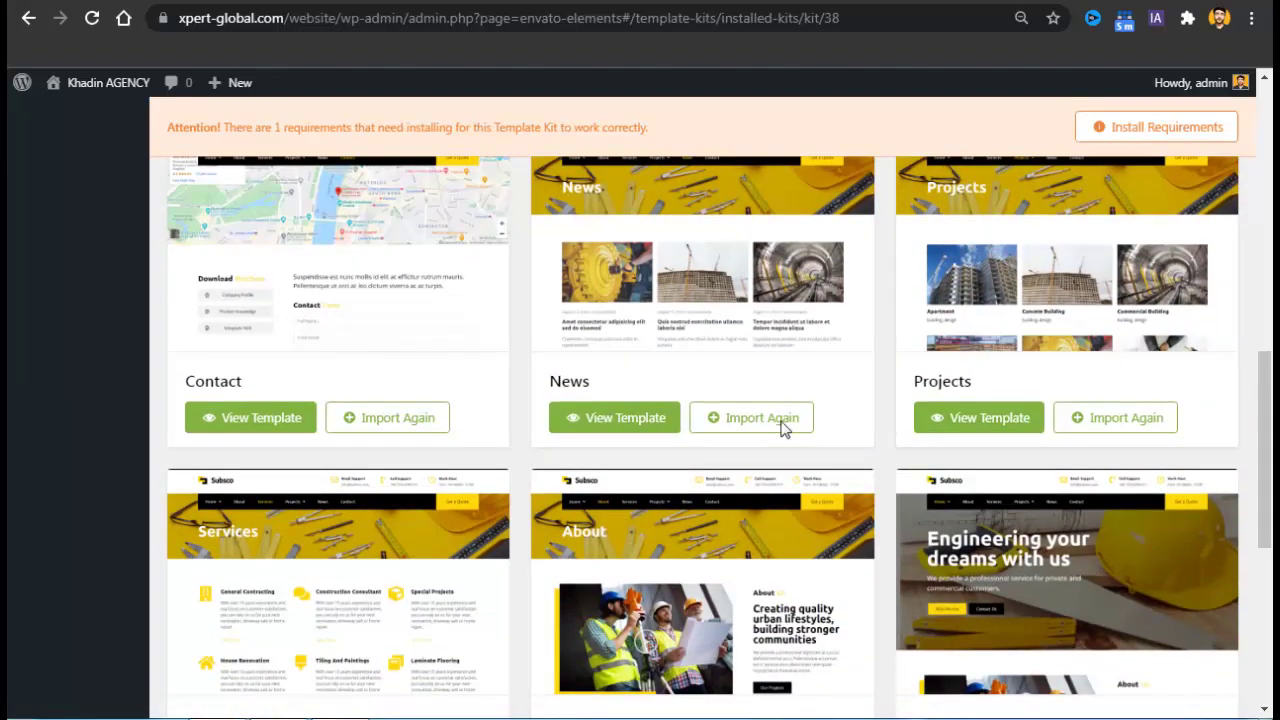
{"action": "left_click", "coordinate": [746, 432]}
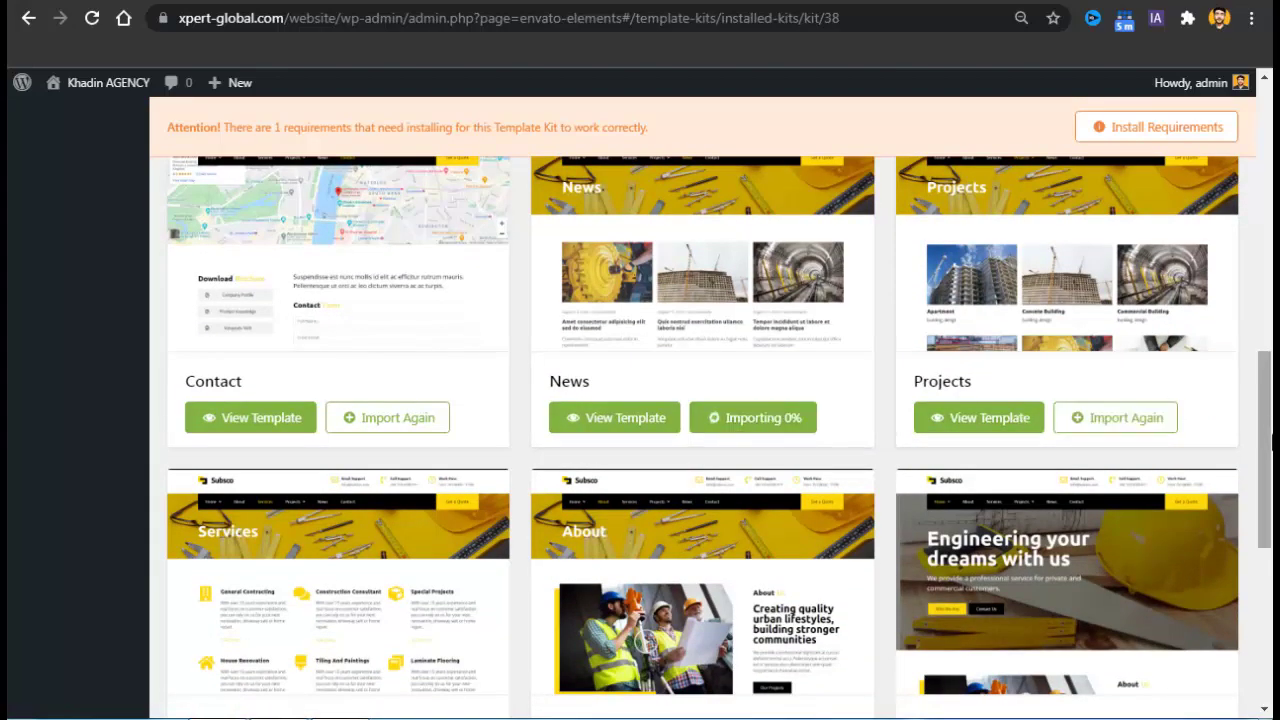
Load the live site's home page by trimming the admin path from the address.
{"action": "left_click_drag", "start_coordinate": [1272, 445], "coordinate": [1273, 599]}
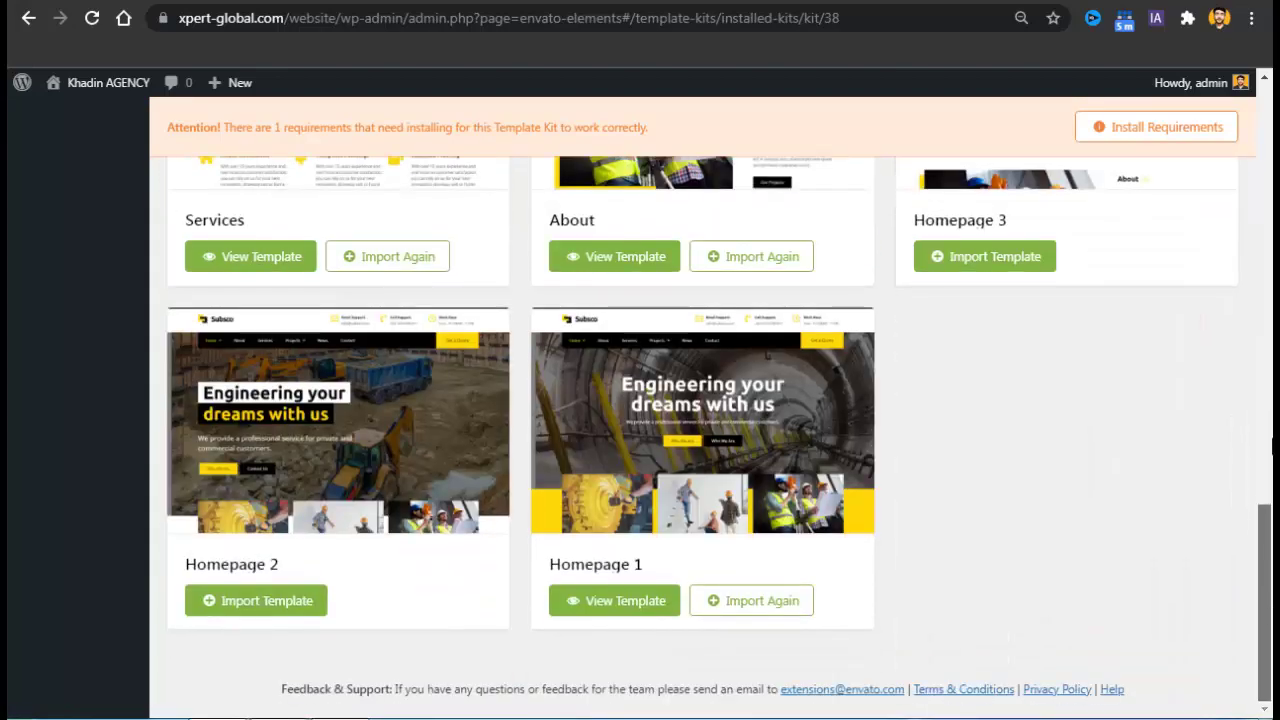
{"action": "left_click_drag", "start_coordinate": [1273, 447], "coordinate": [1272, 169]}
{"action": "left_click_drag", "start_coordinate": [862, 19], "coordinate": [340, 42]}
{"action": "key", "text": "BackSpace"}
{"action": "key", "text": "Return"}
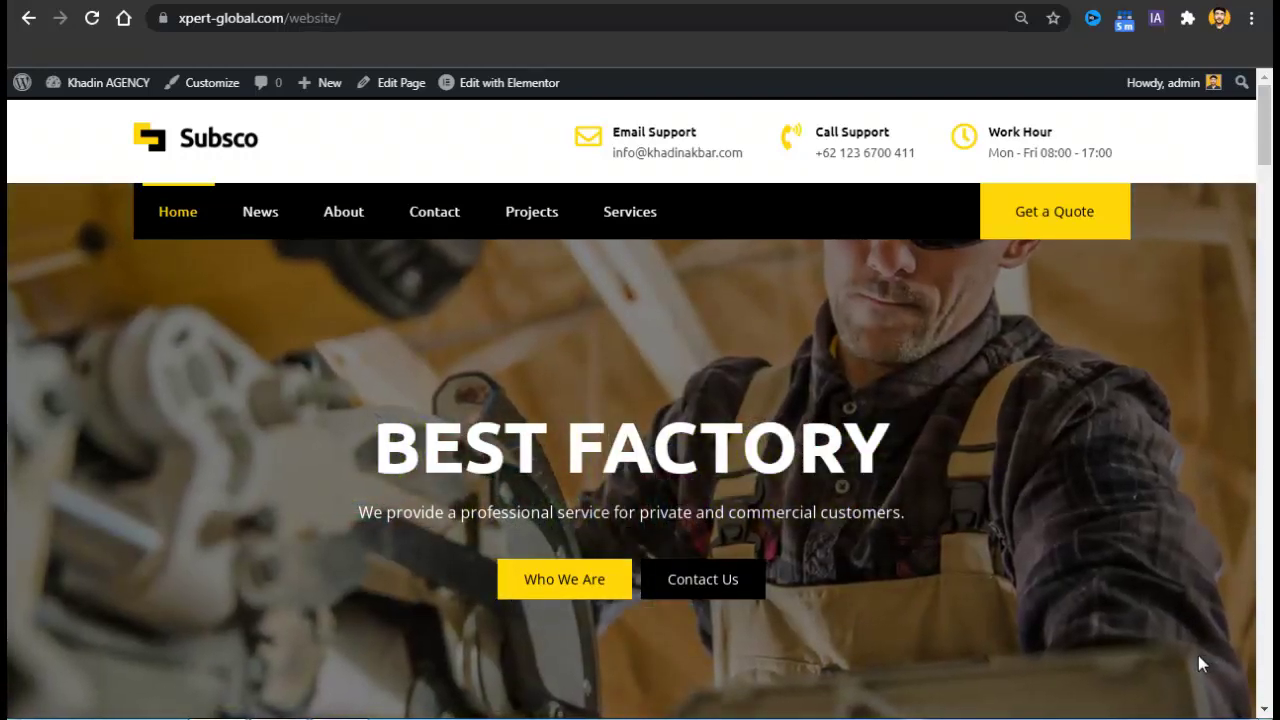
Go back to the 'GET $999 WORTH TOOLS FREE' Google Form page.
{"action": "key", "text": "alt+Left"}
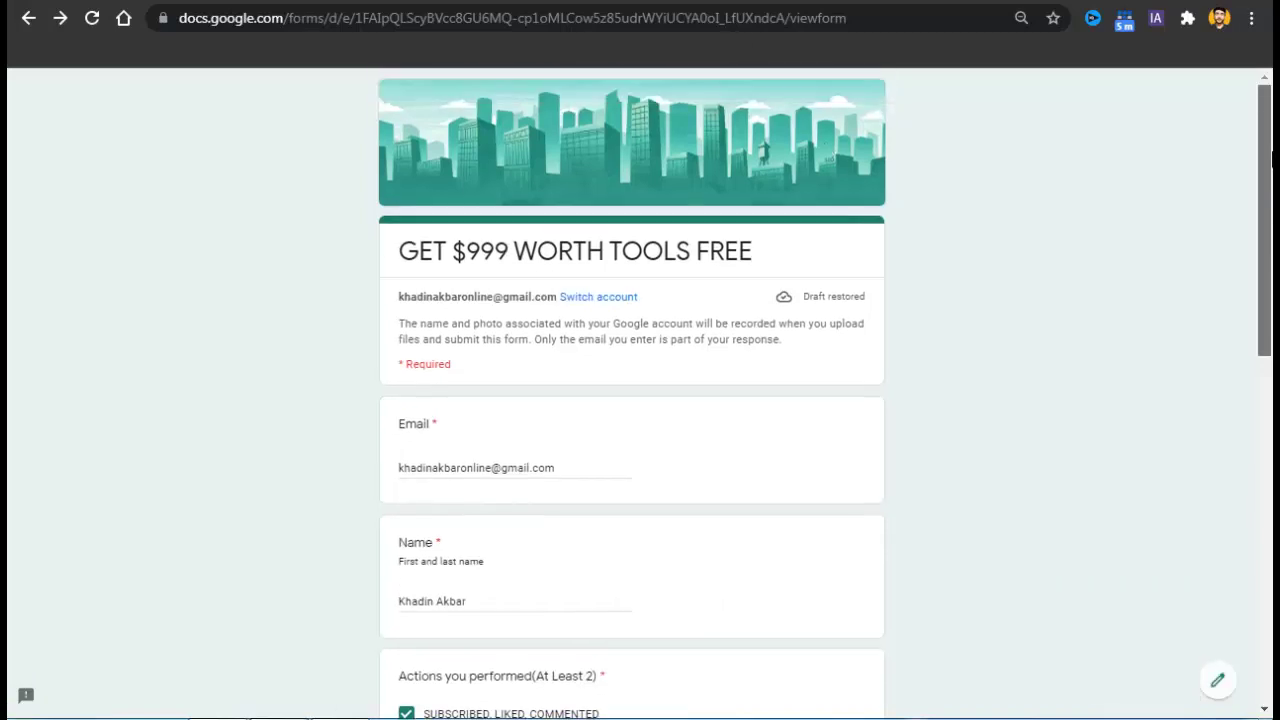
{"action": "triple_click", "coordinate": [565, 477]}
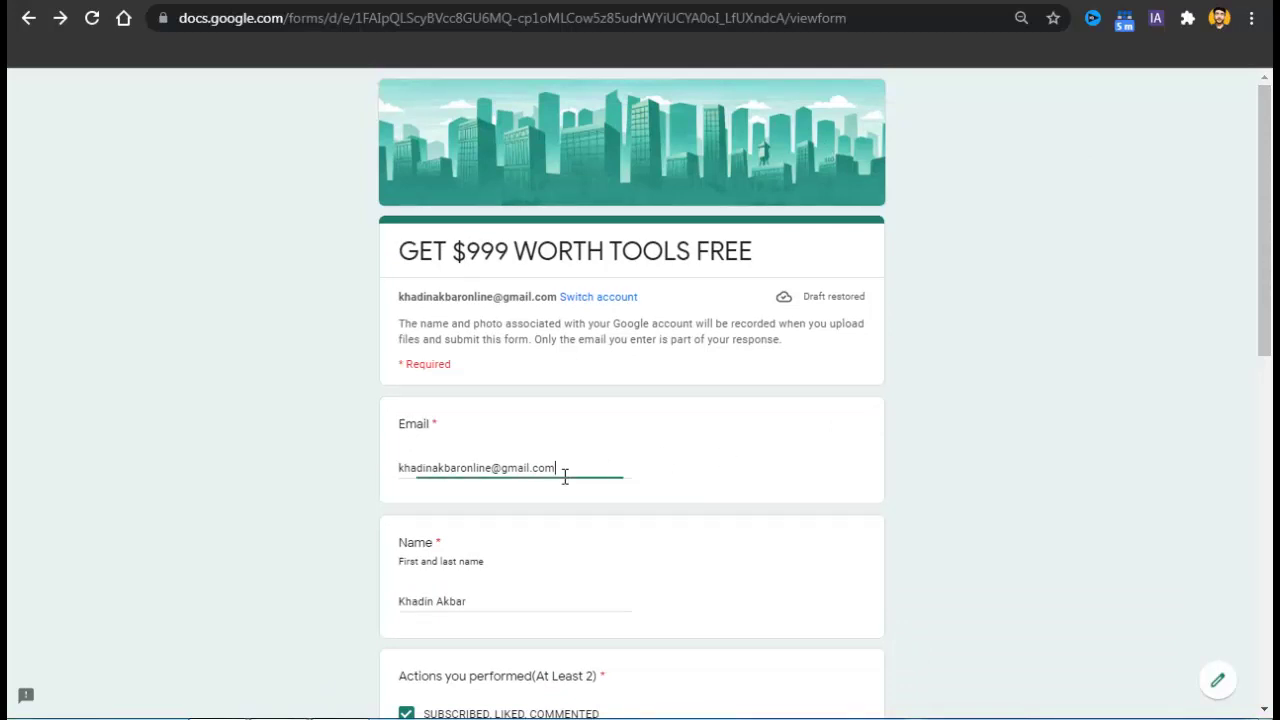
{"action": "left_click", "coordinate": [395, 481]}
{"action": "double_click", "coordinate": [457, 478]}
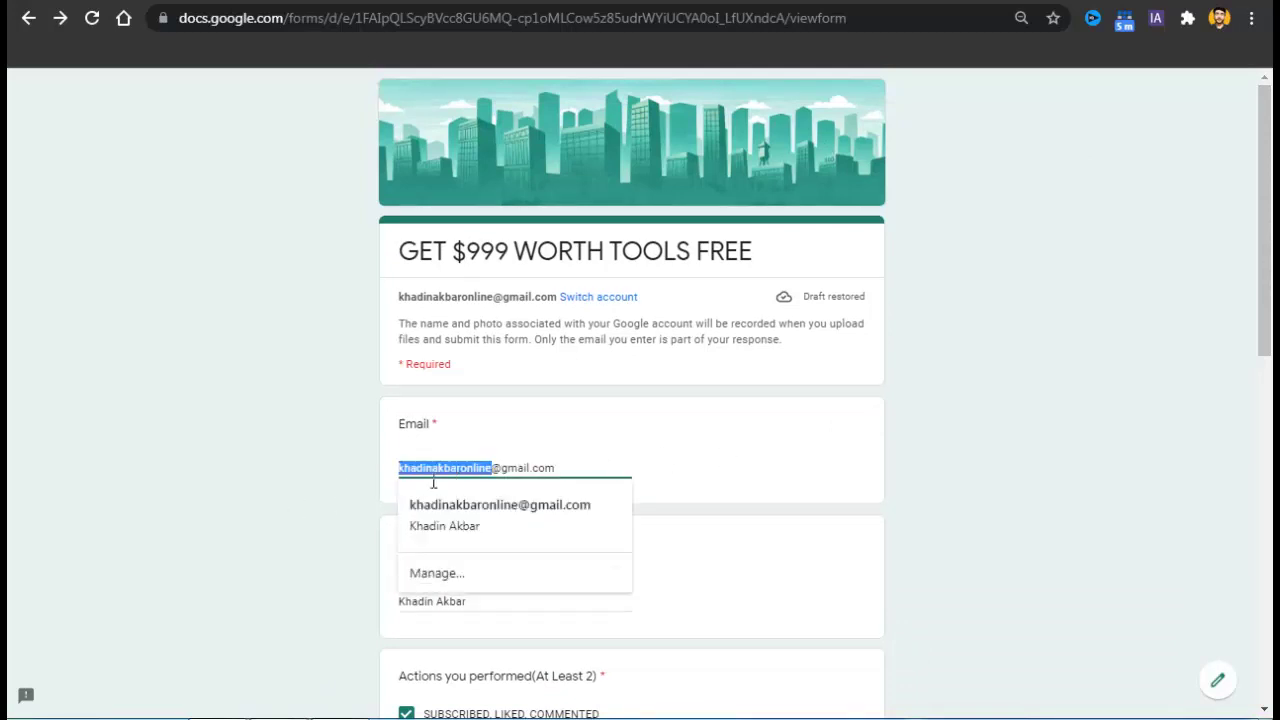
{"action": "left_click", "coordinate": [350, 481]}
{"action": "left_click", "coordinate": [549, 613]}
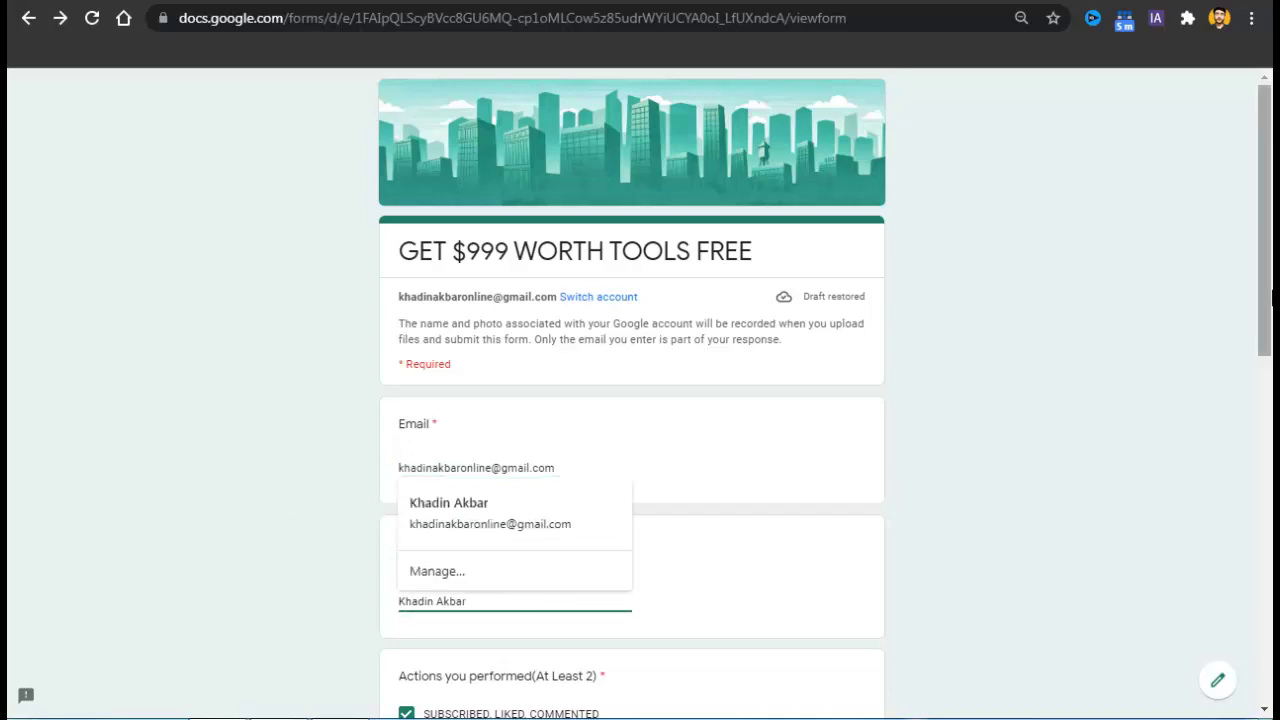
{"action": "left_click_drag", "start_coordinate": [1266, 299], "coordinate": [1272, 445]}
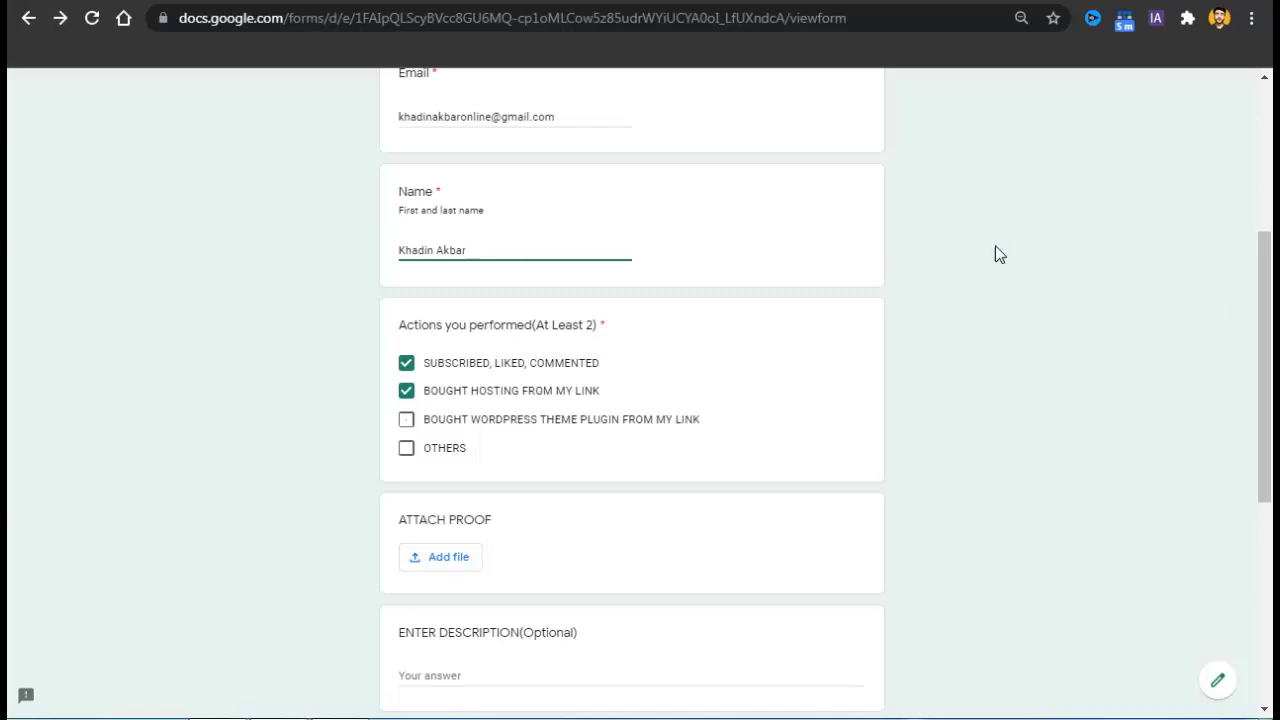
{"action": "scroll", "coordinate": [1270, 440], "scroll_direction": "down", "scroll_amount": 2}
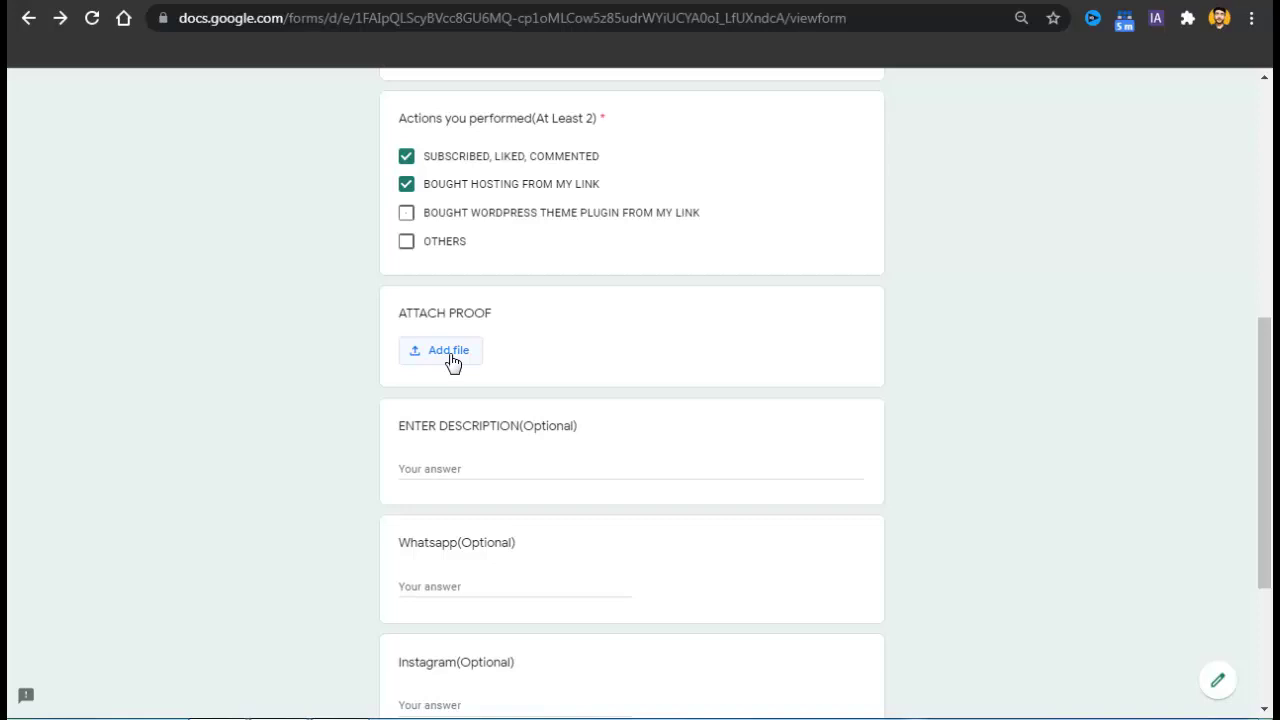
{"action": "left_click", "coordinate": [486, 474]}
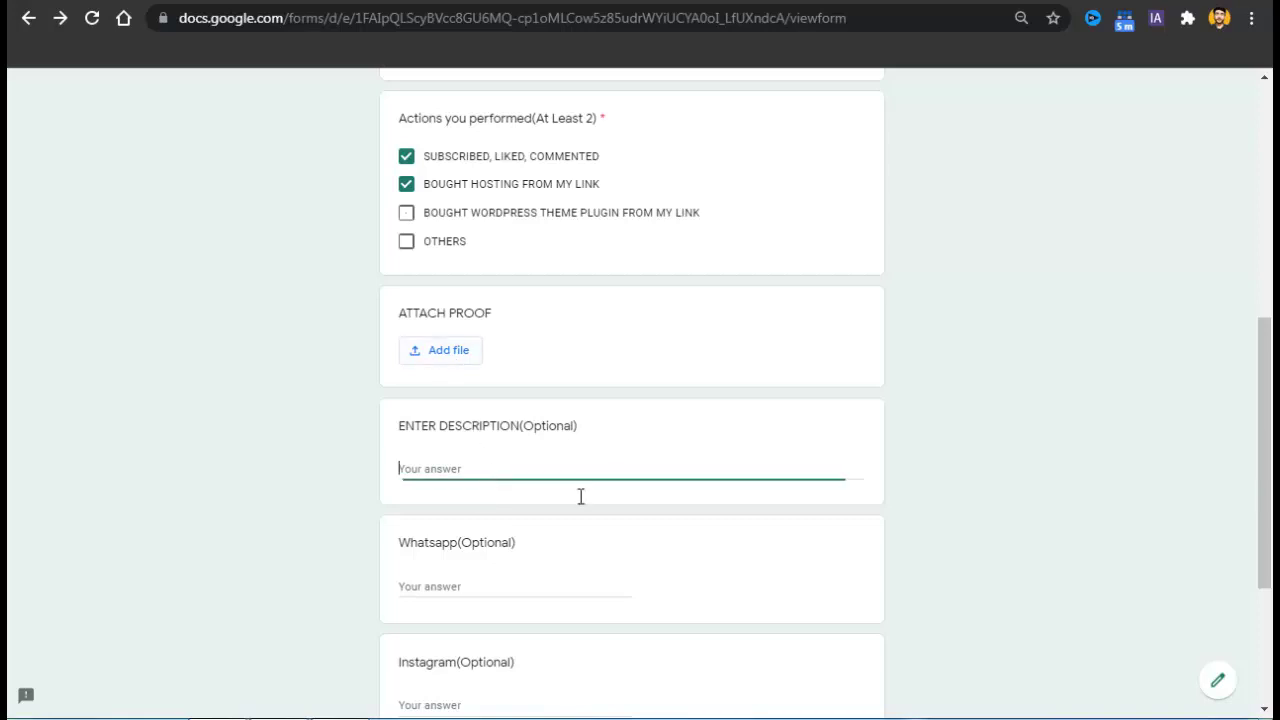
{"action": "scroll", "coordinate": [1220, 436], "scroll_direction": "down", "scroll_amount": 2}
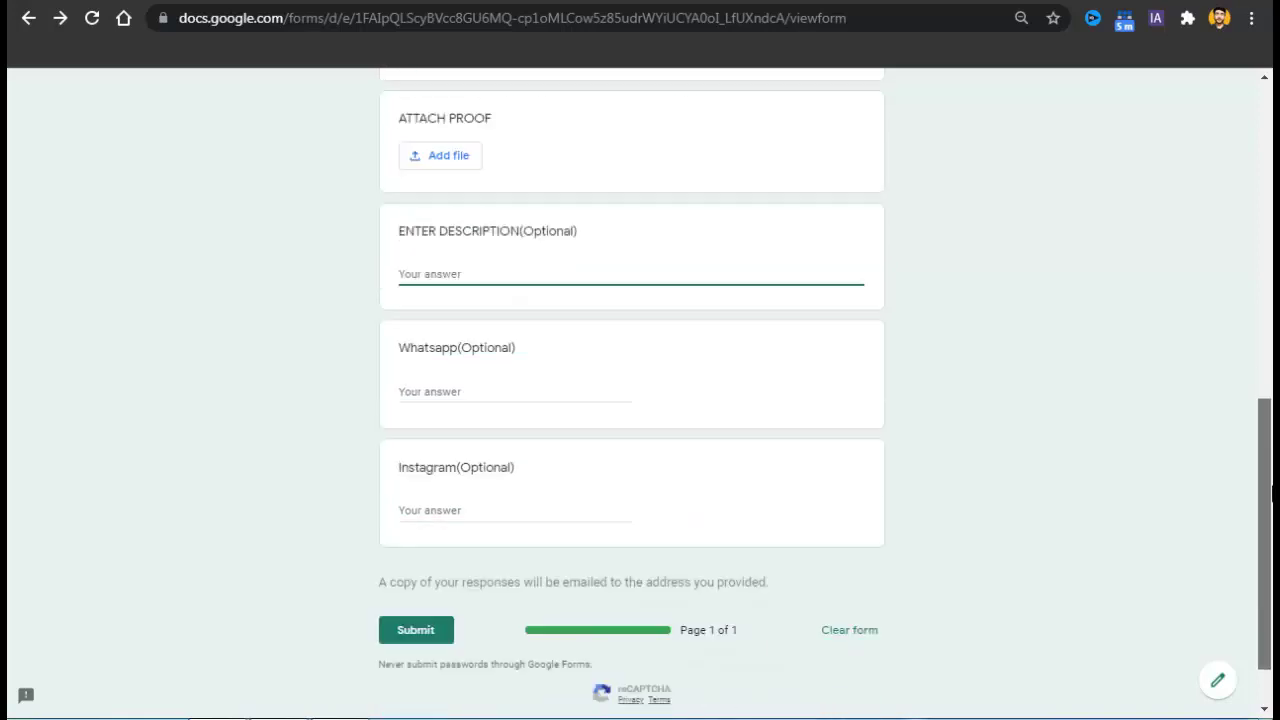
{"action": "left_click", "coordinate": [530, 385]}
{"action": "left_click", "coordinate": [472, 518]}
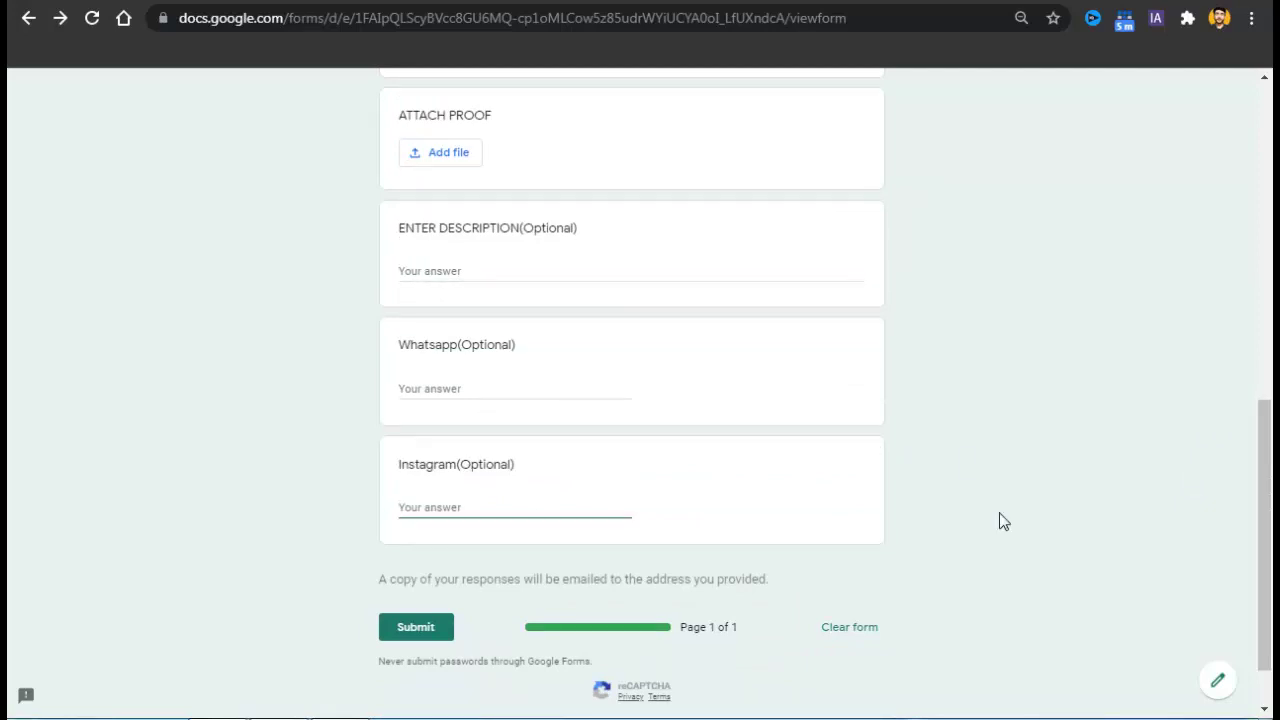
{"action": "left_click", "coordinate": [492, 394]}
{"action": "left_click_drag", "start_coordinate": [1265, 433], "coordinate": [1171, 177]}
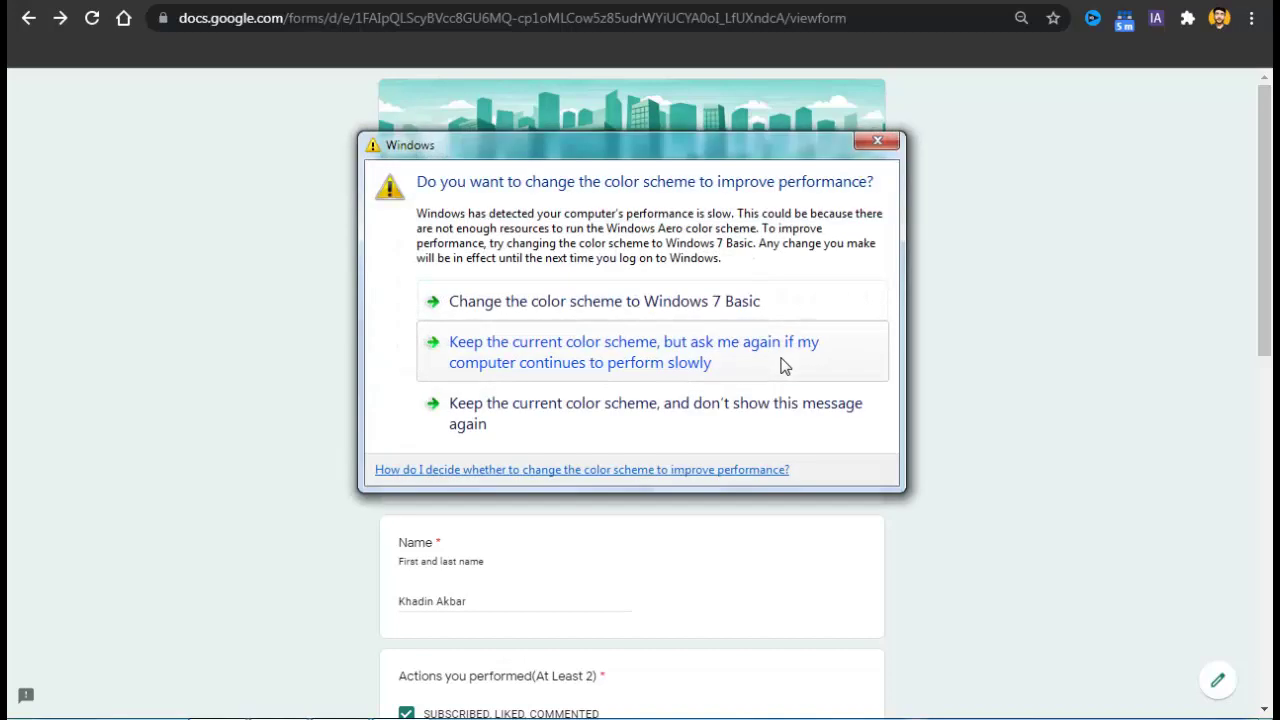
{"action": "left_click", "coordinate": [865, 142]}
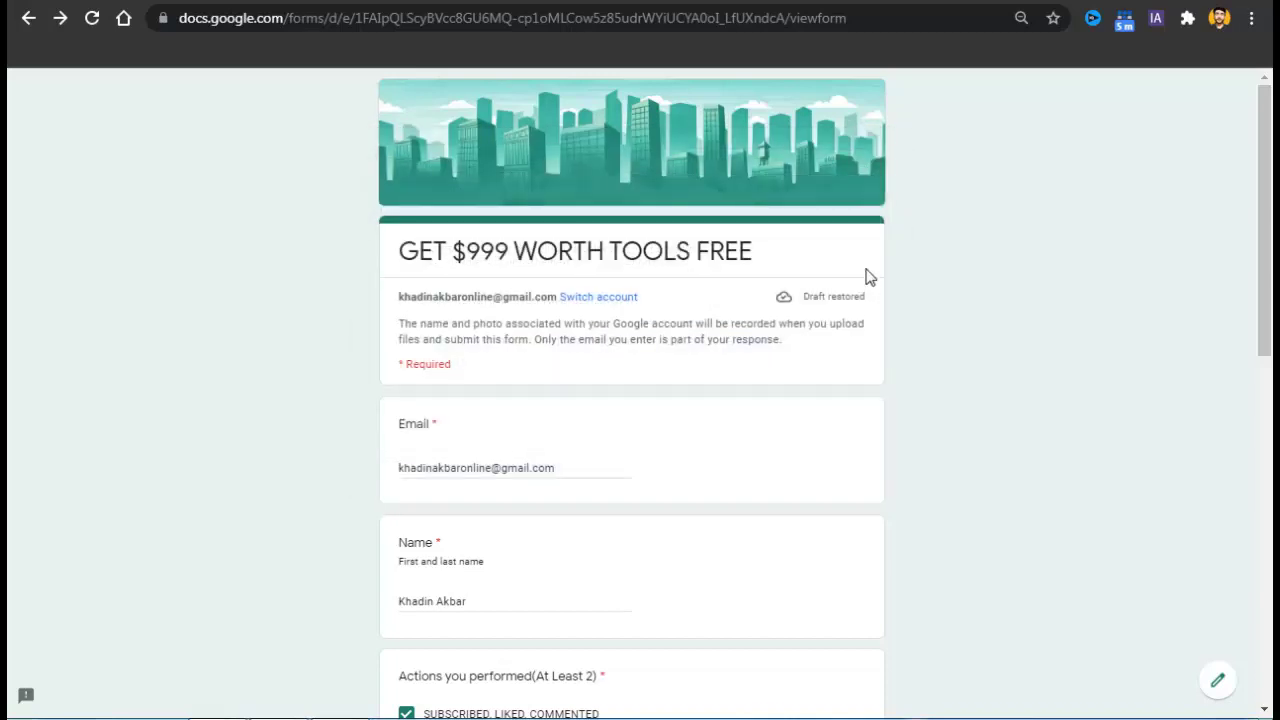